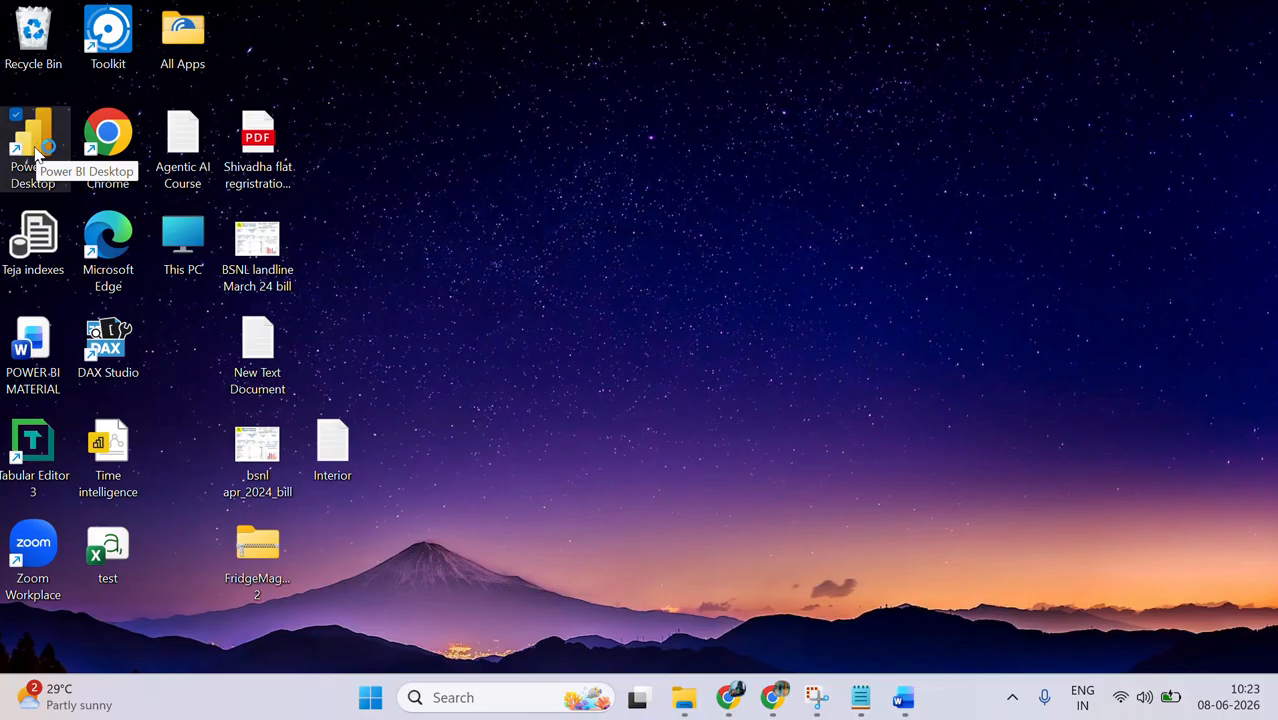
Step: Launch Power BI Desktop and start a blank report
double_click(35, 150)
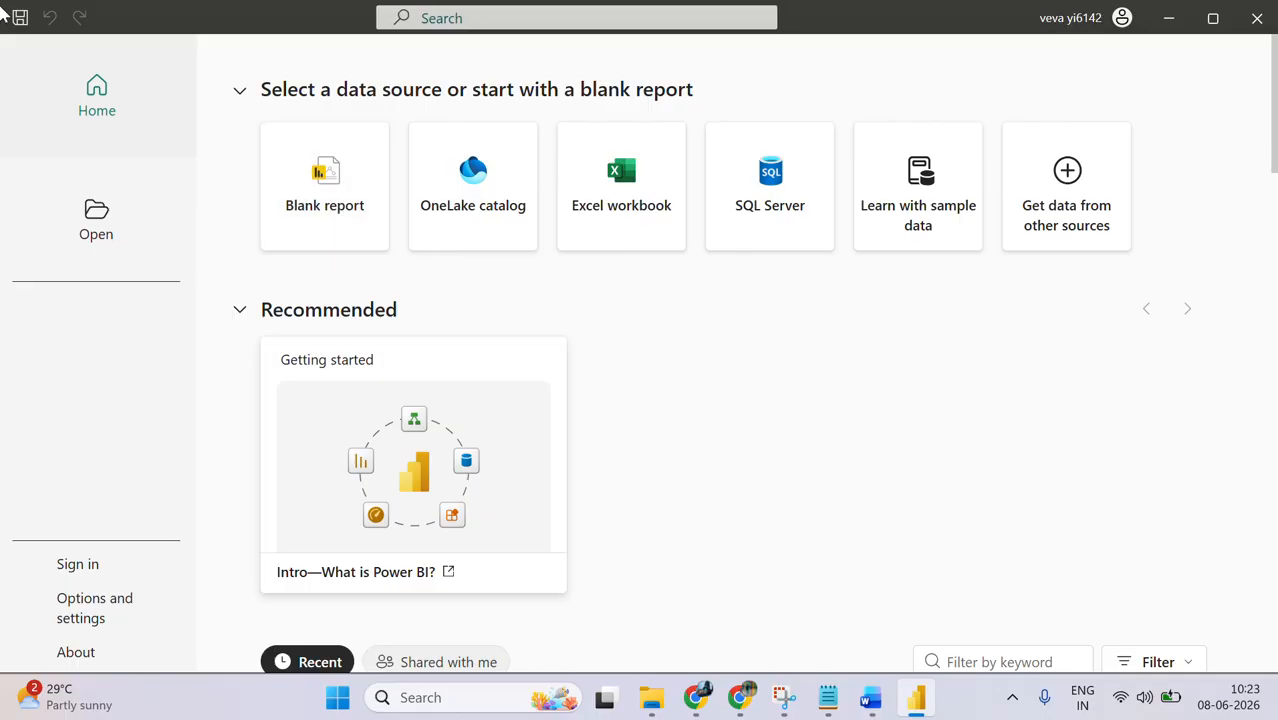
key(super+d)
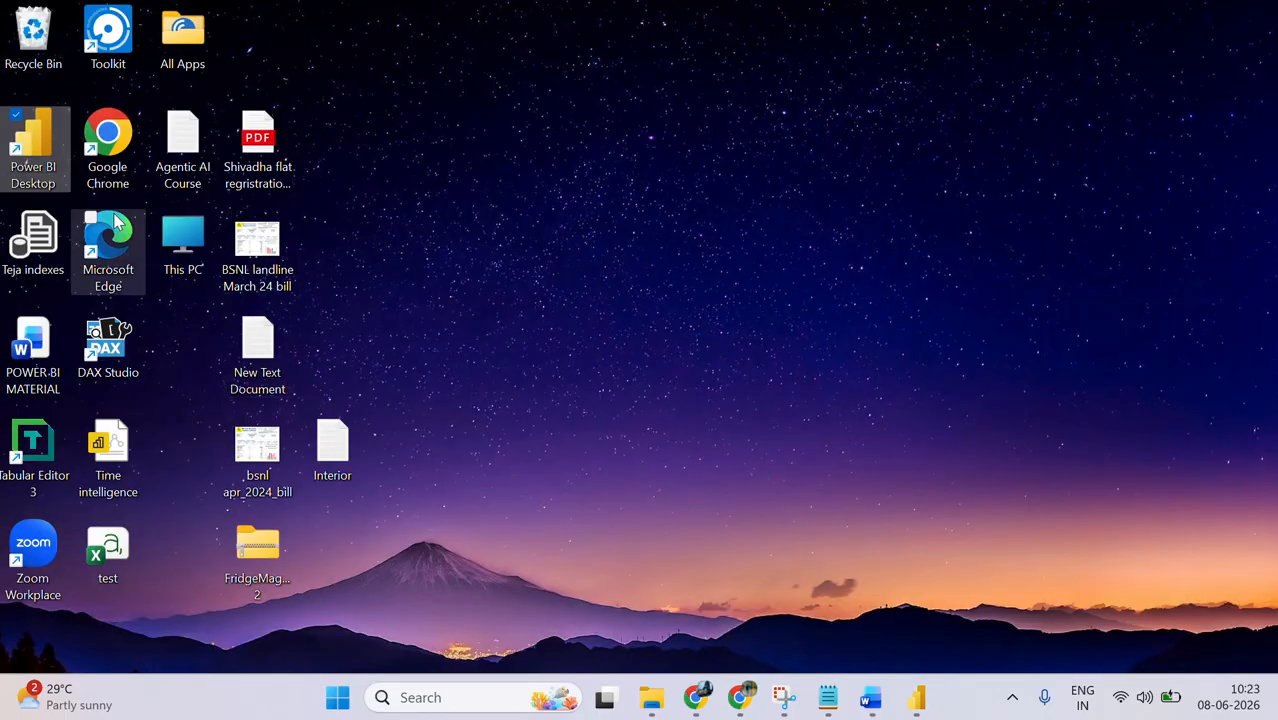
click(31, 138)
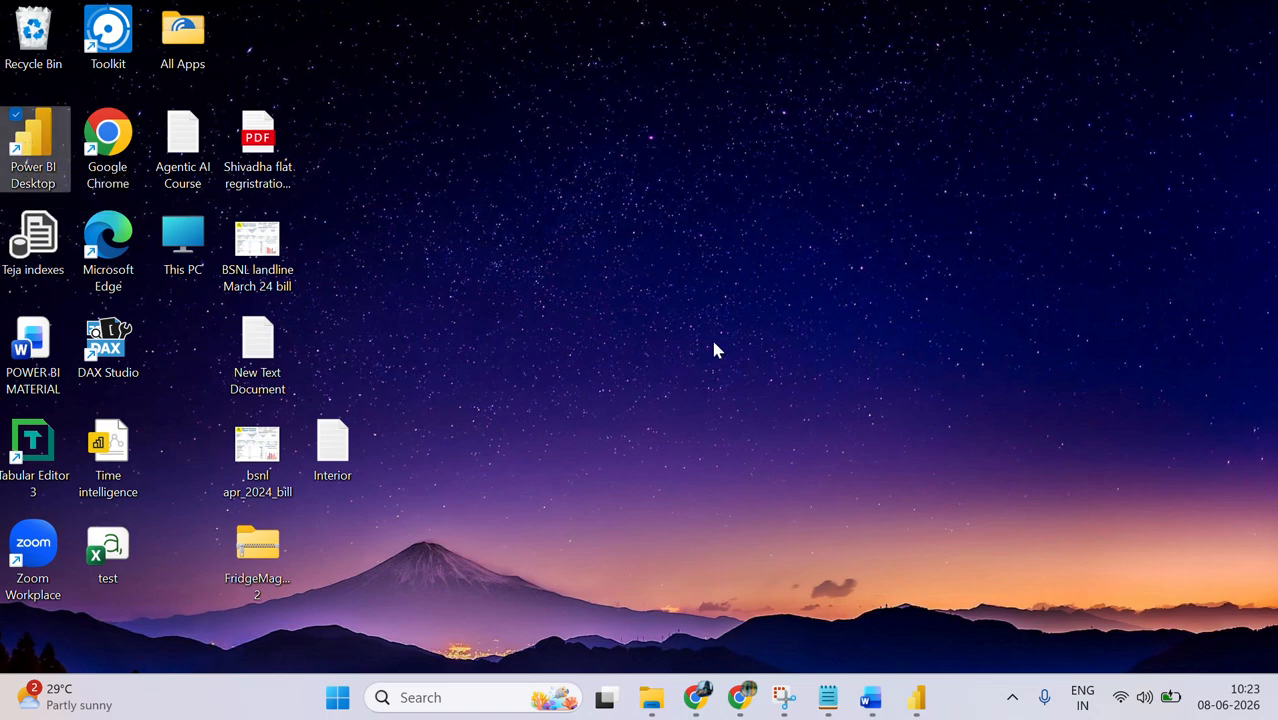
click(916, 697)
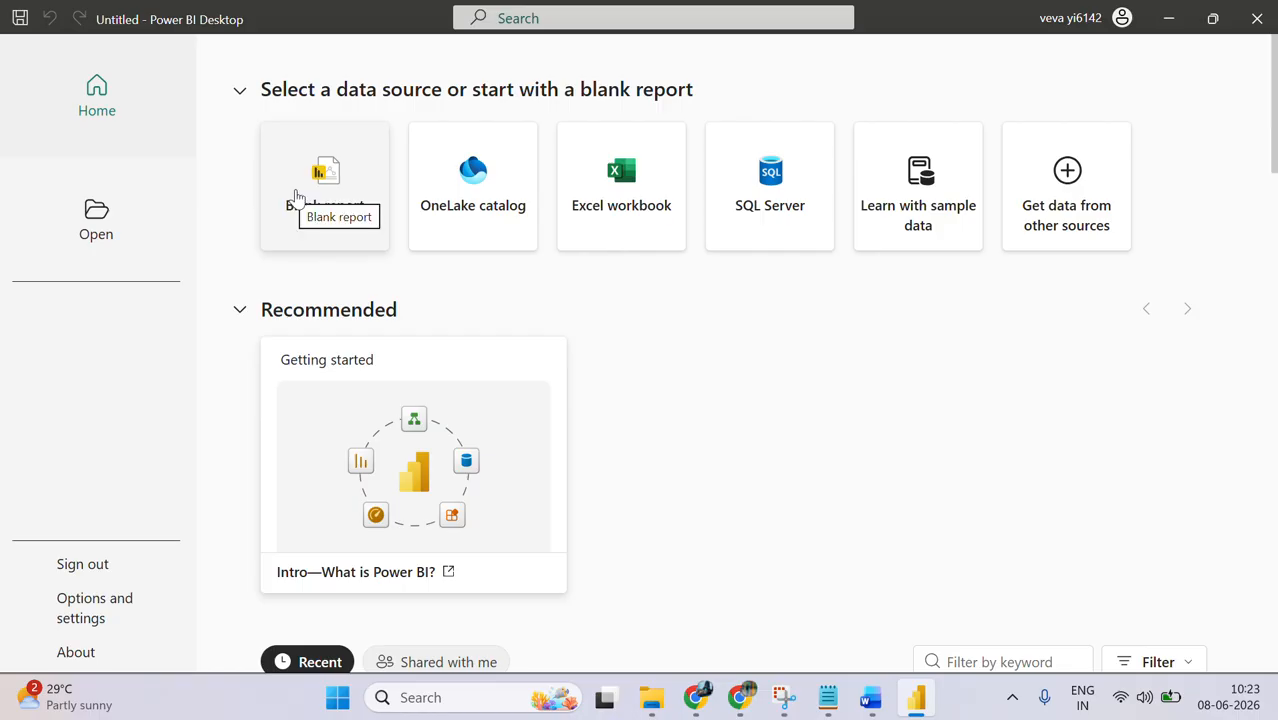
click(296, 196)
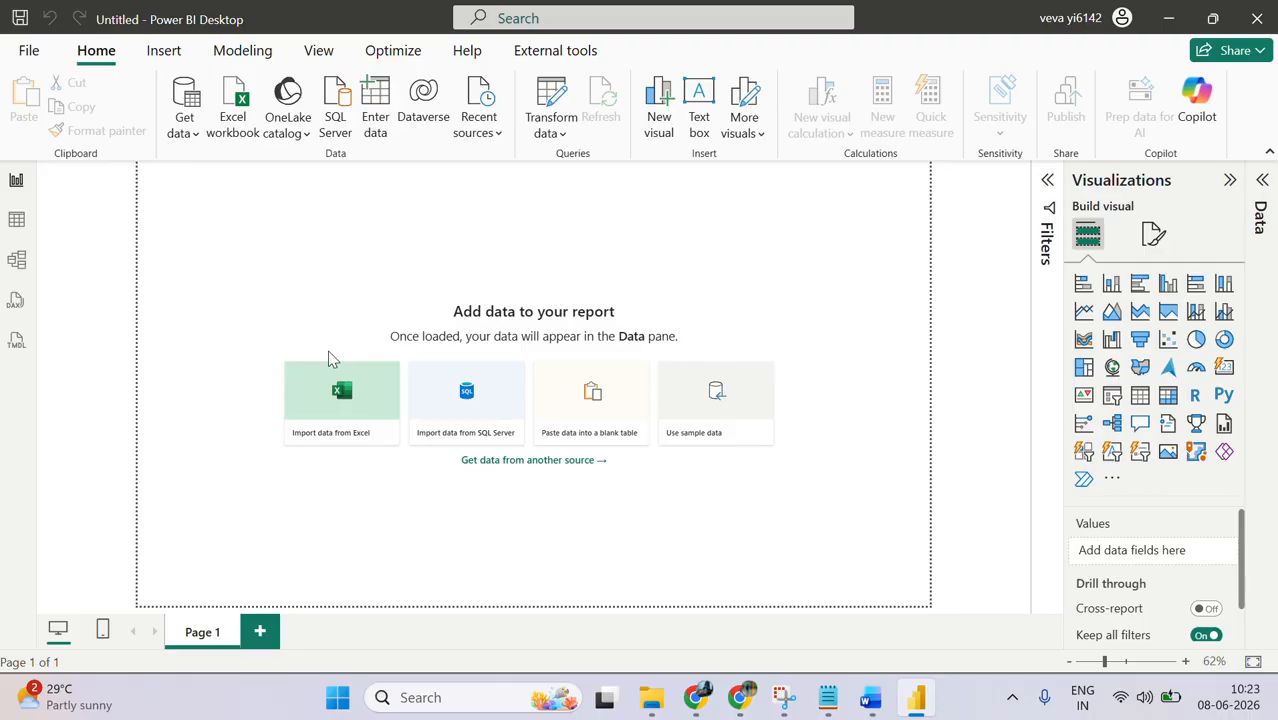
Step: Connect the report to the Excel workbook Financial Sample in the Batch 6 folder
click(182, 134)
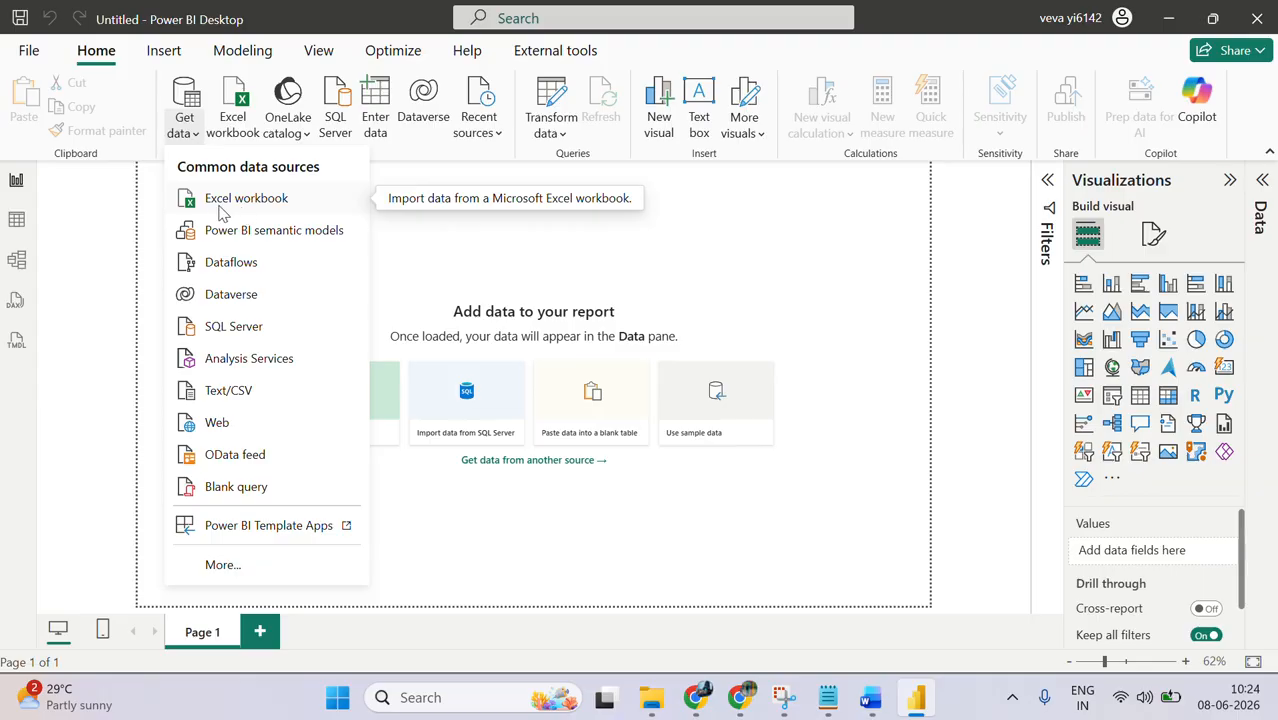
click(252, 210)
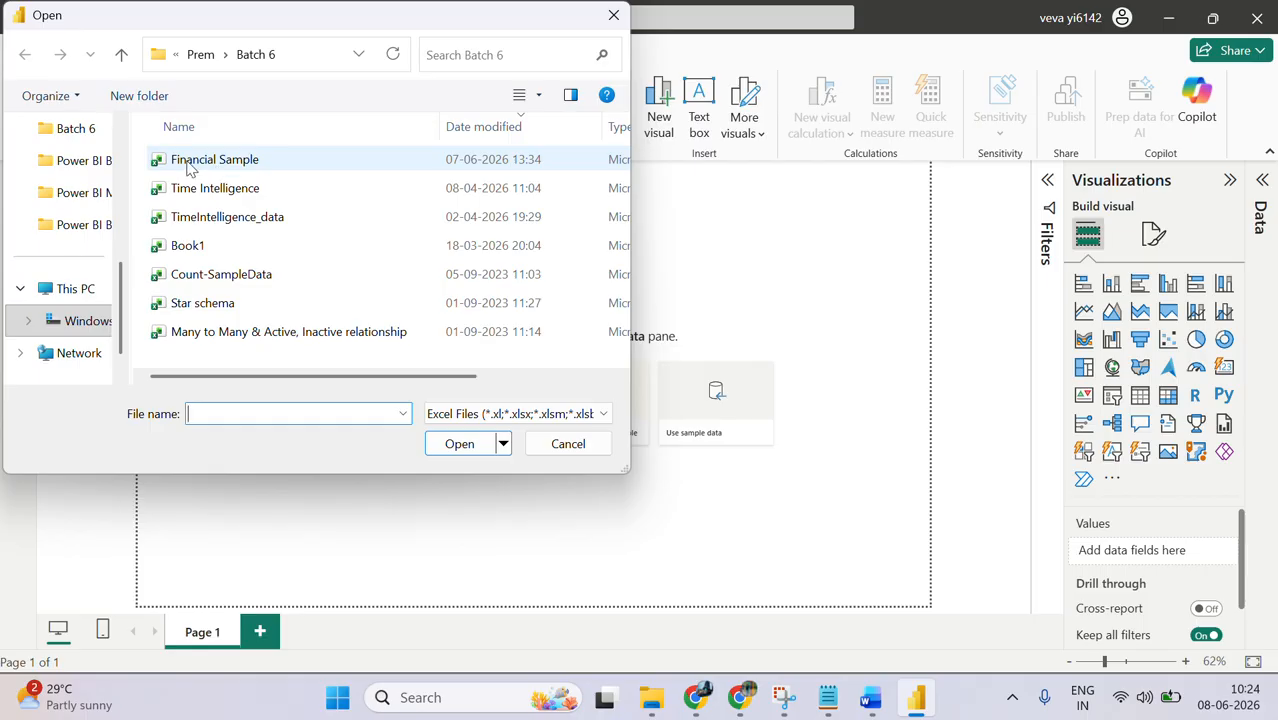
click(272, 161)
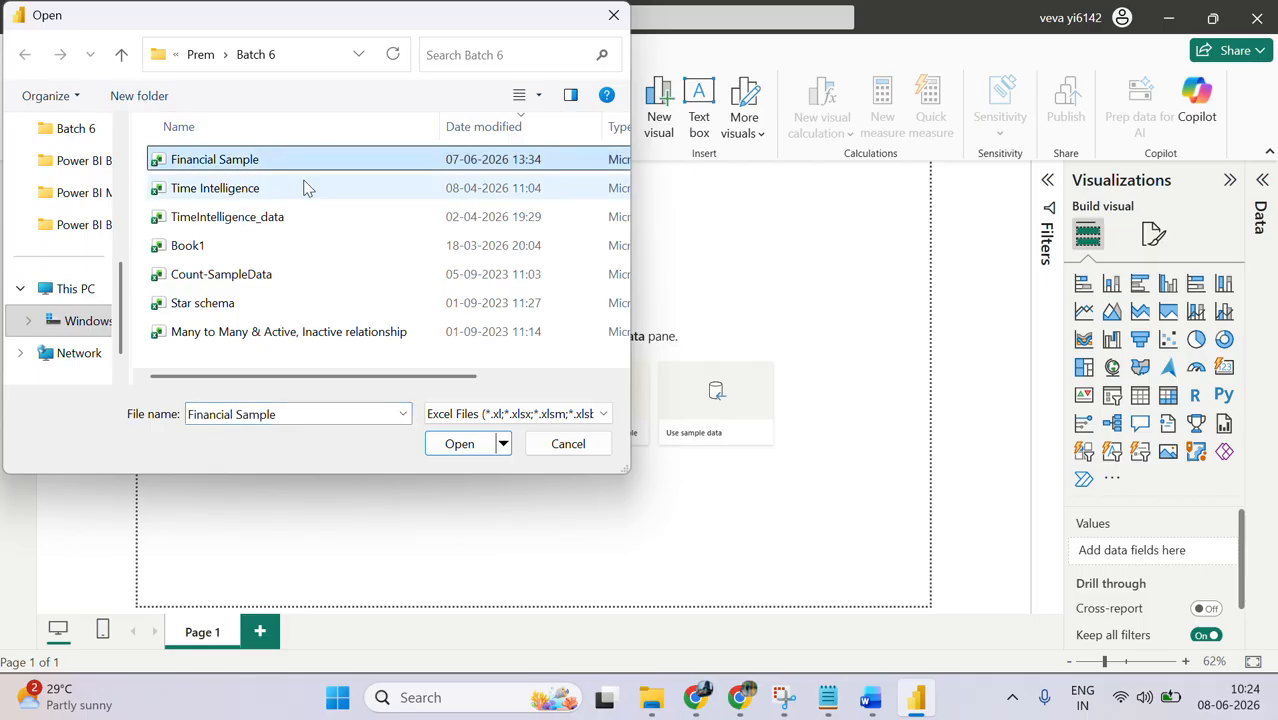
click(483, 447)
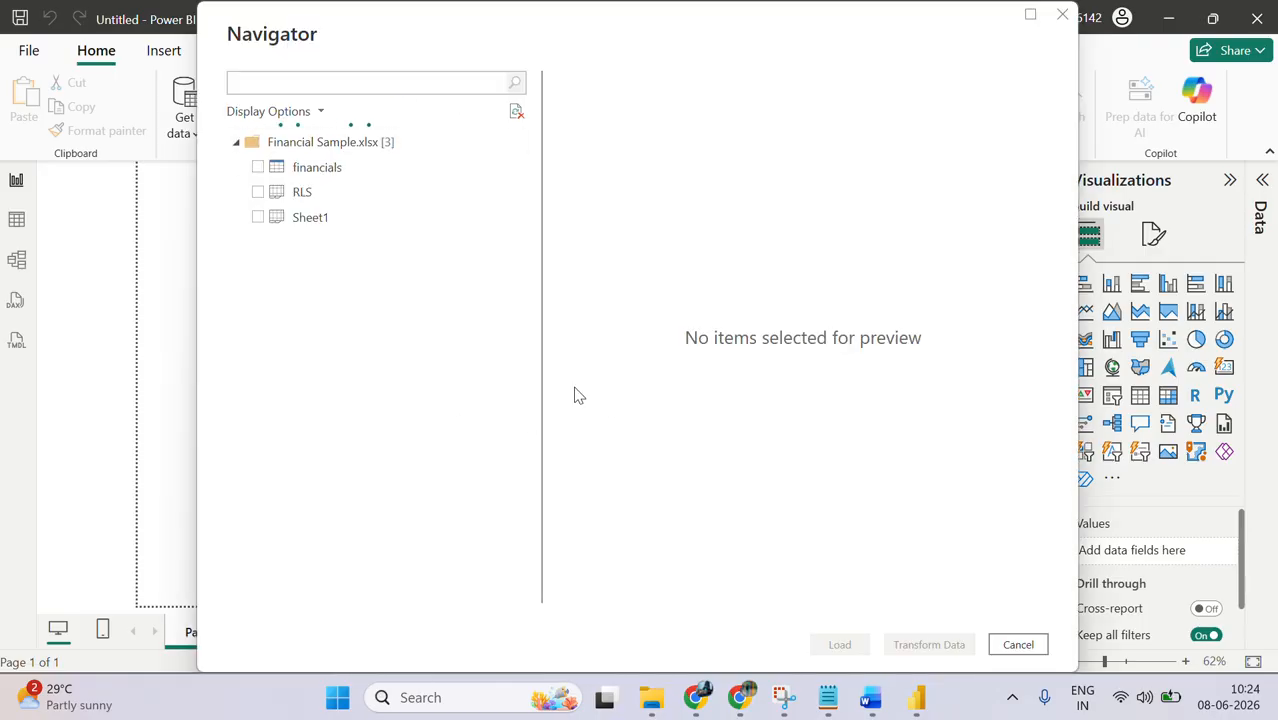
Step: Load only Sheet1 from the Financial Sample workbook, leaving the financials table and RLS sheet unselected
click(258, 169)
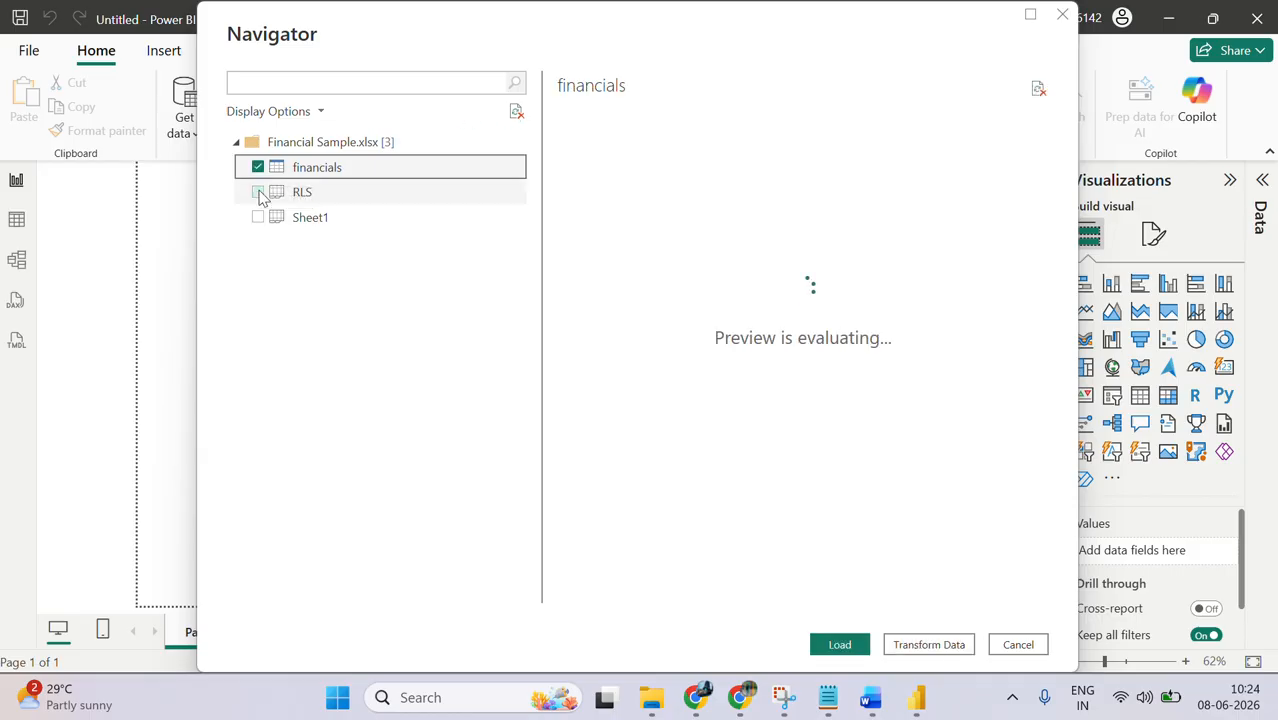
click(258, 219)
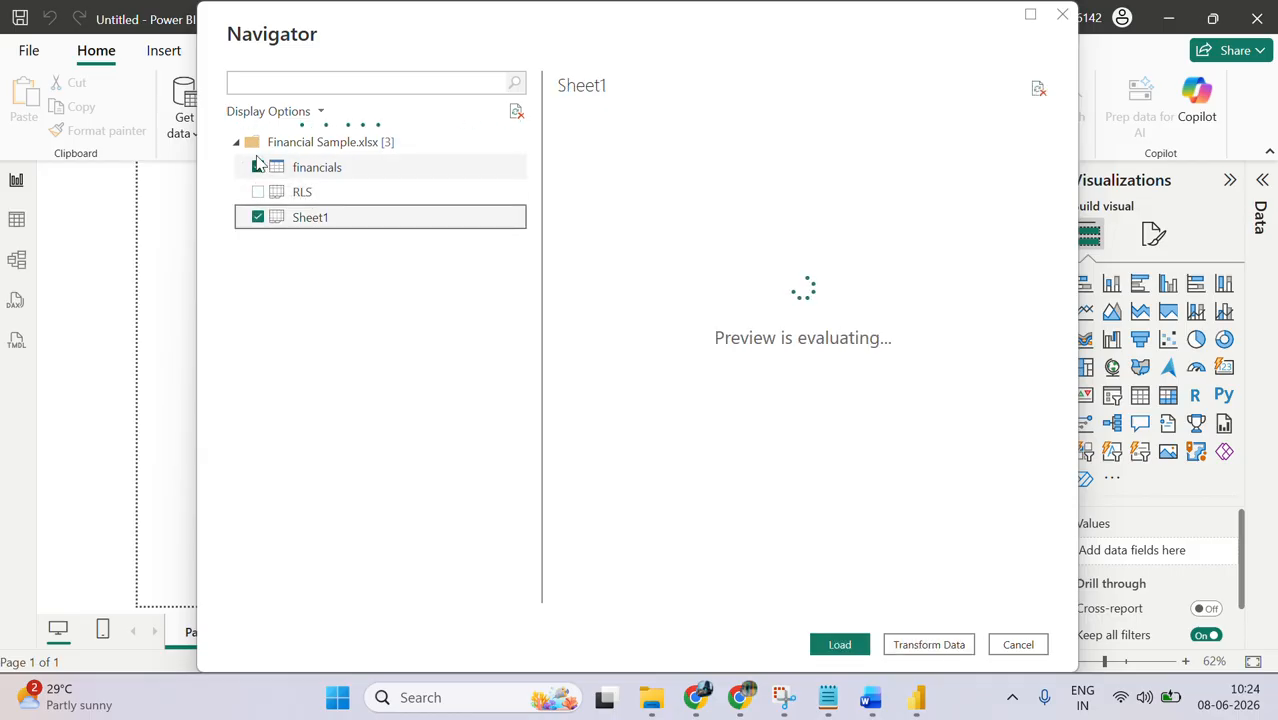
click(258, 168)
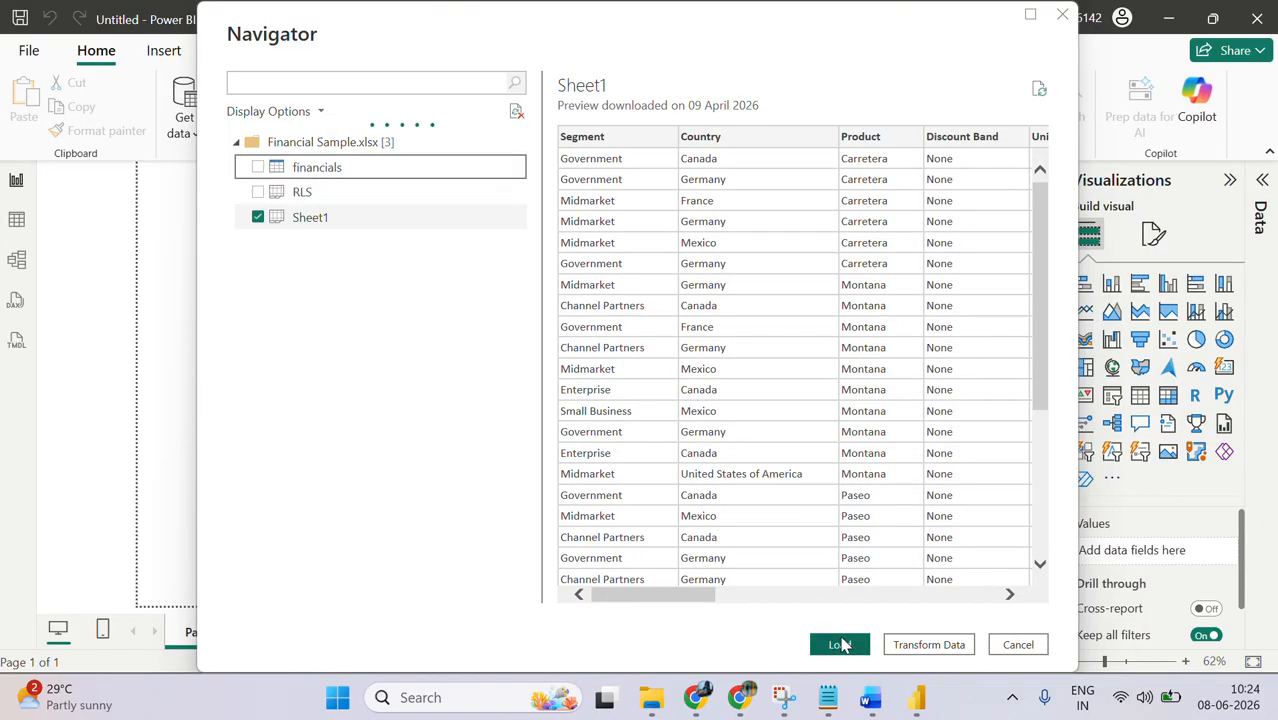
click(840, 644)
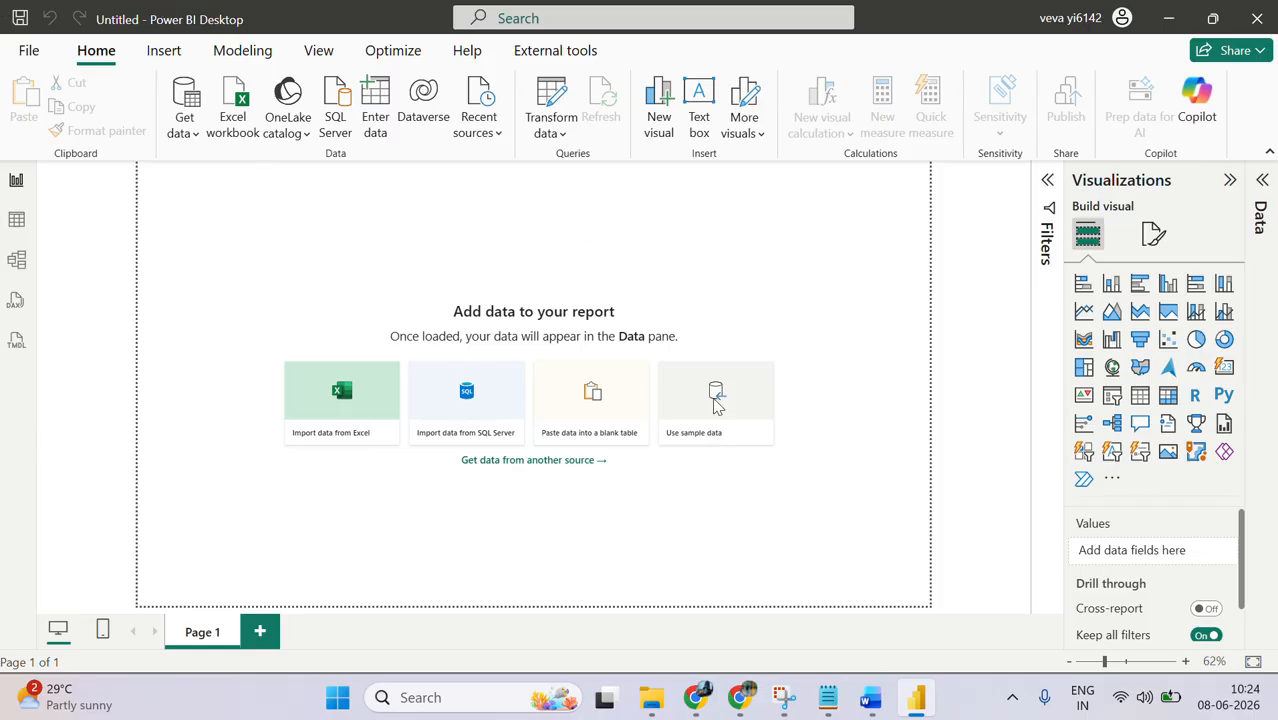
Step: Switch to the Google Meet call in Chrome, move the floating call window out of the way and admit the waiting guest
mouse_move(698, 703)
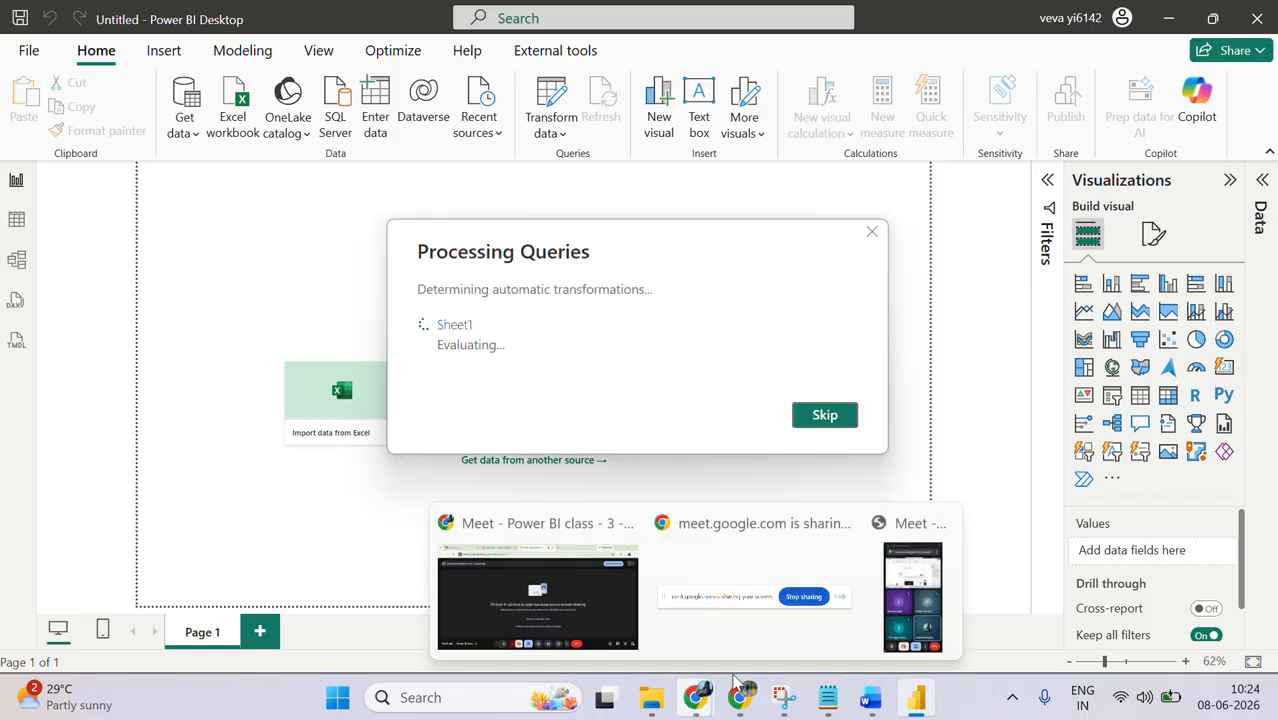
mouse_move(885, 578)
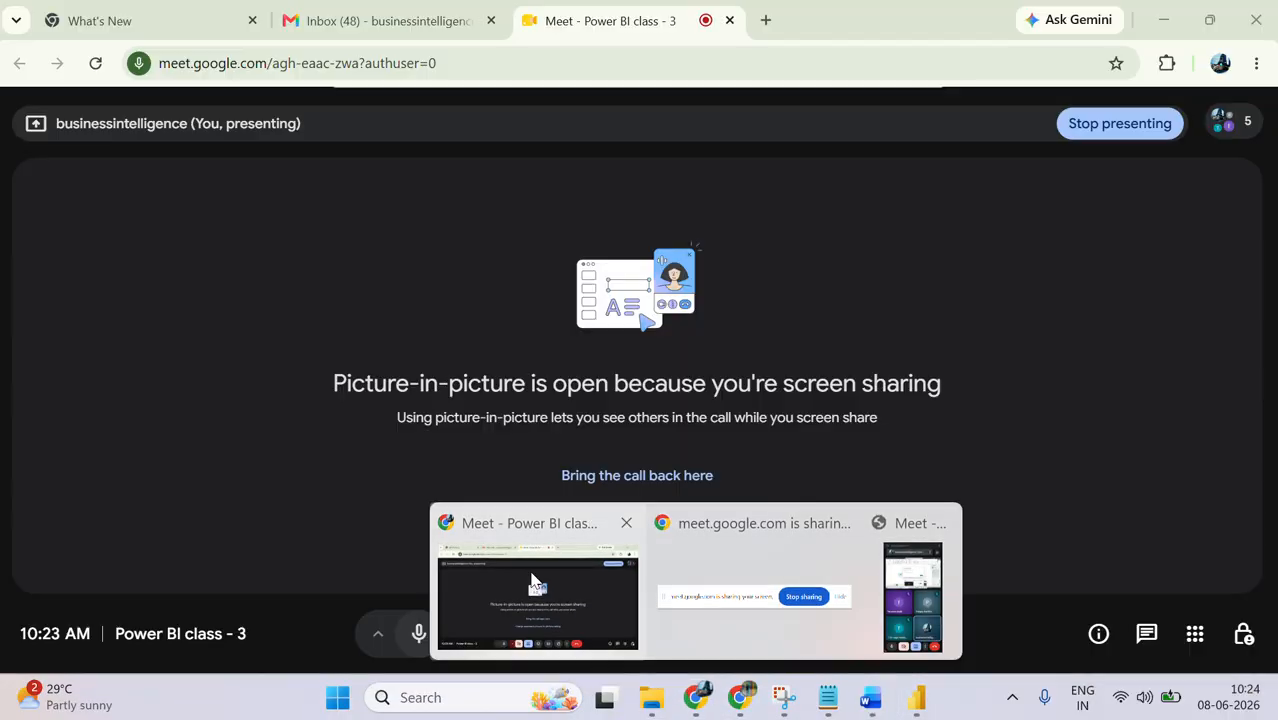
click(533, 583)
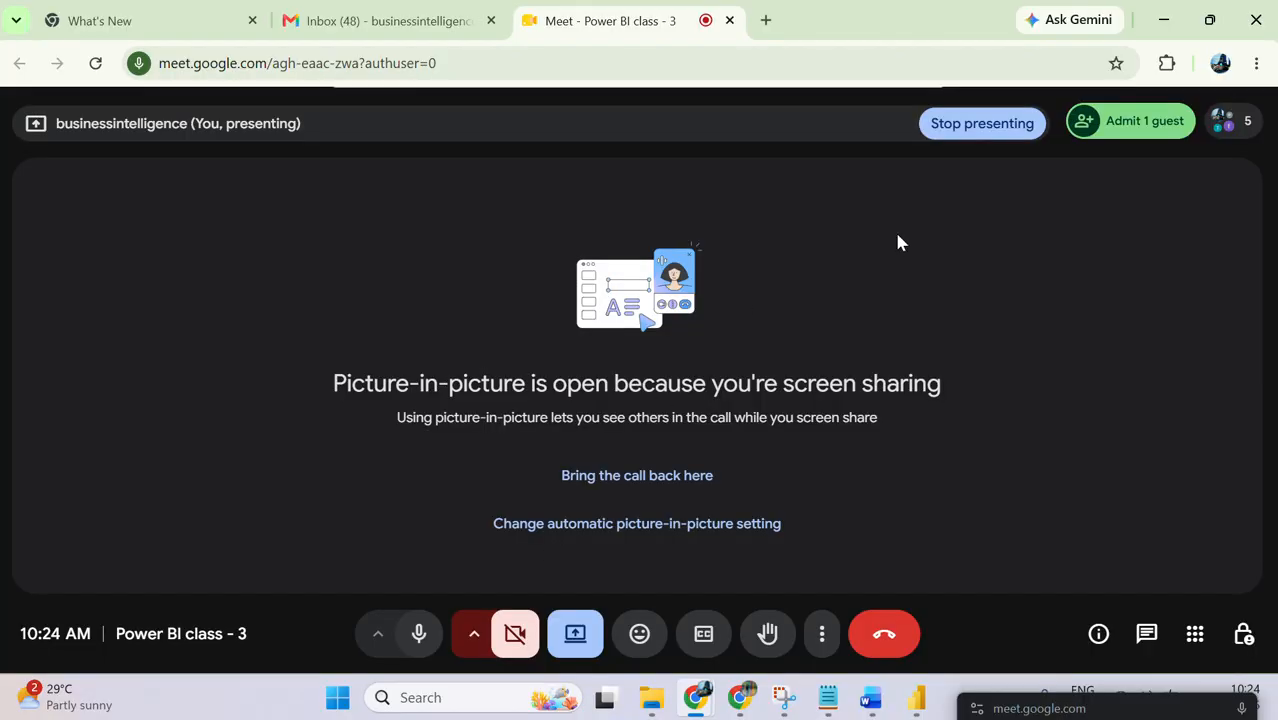
click(1128, 136)
click(1128, 138)
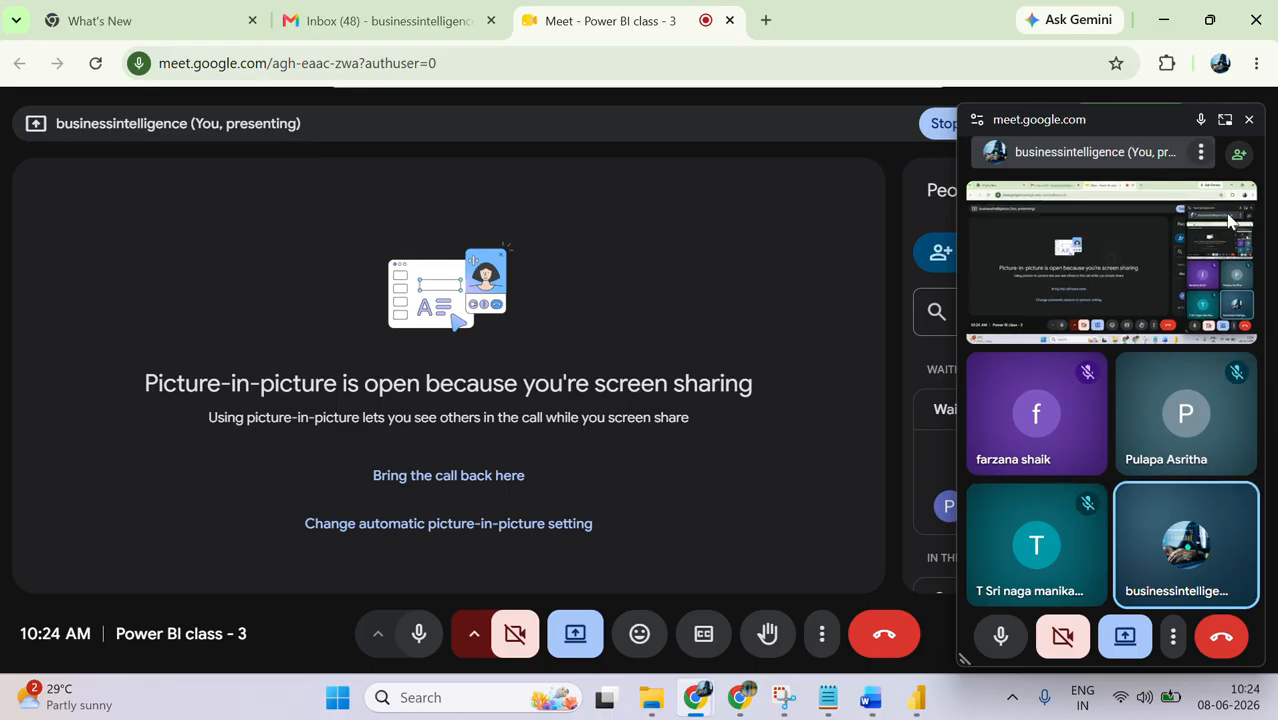
click(1062, 111)
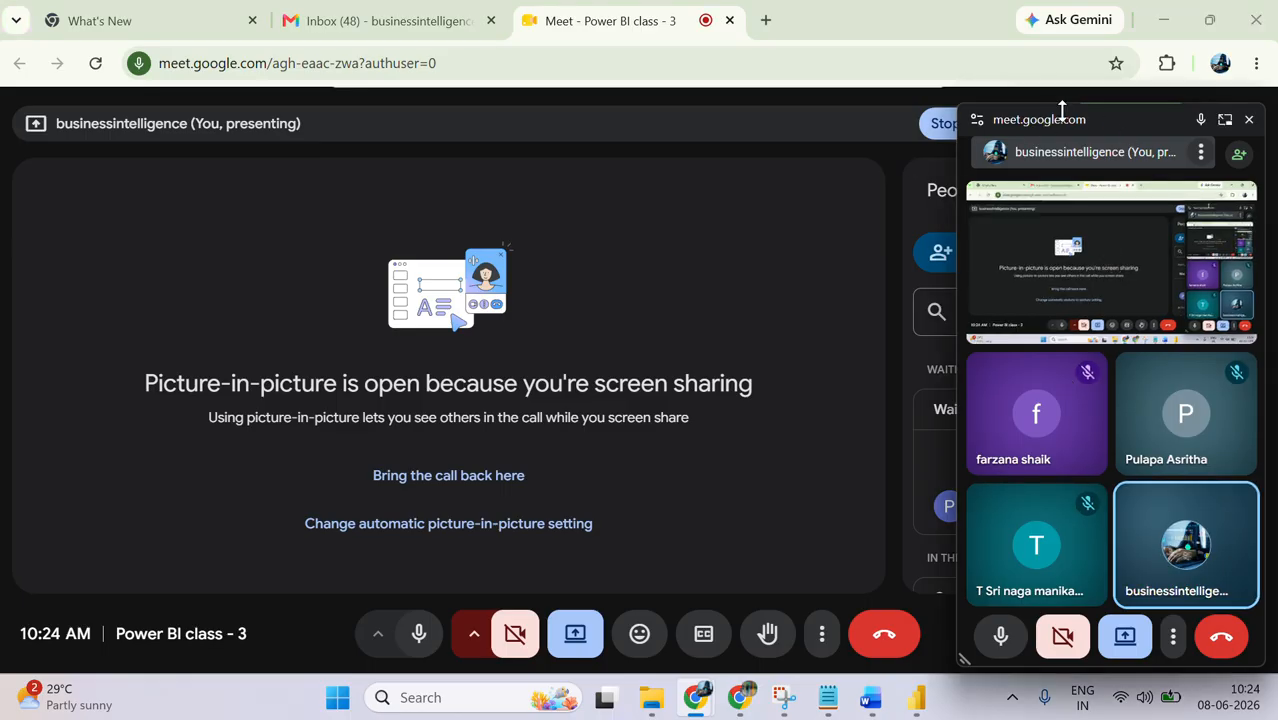
drag(1098, 119, 1195, 673)
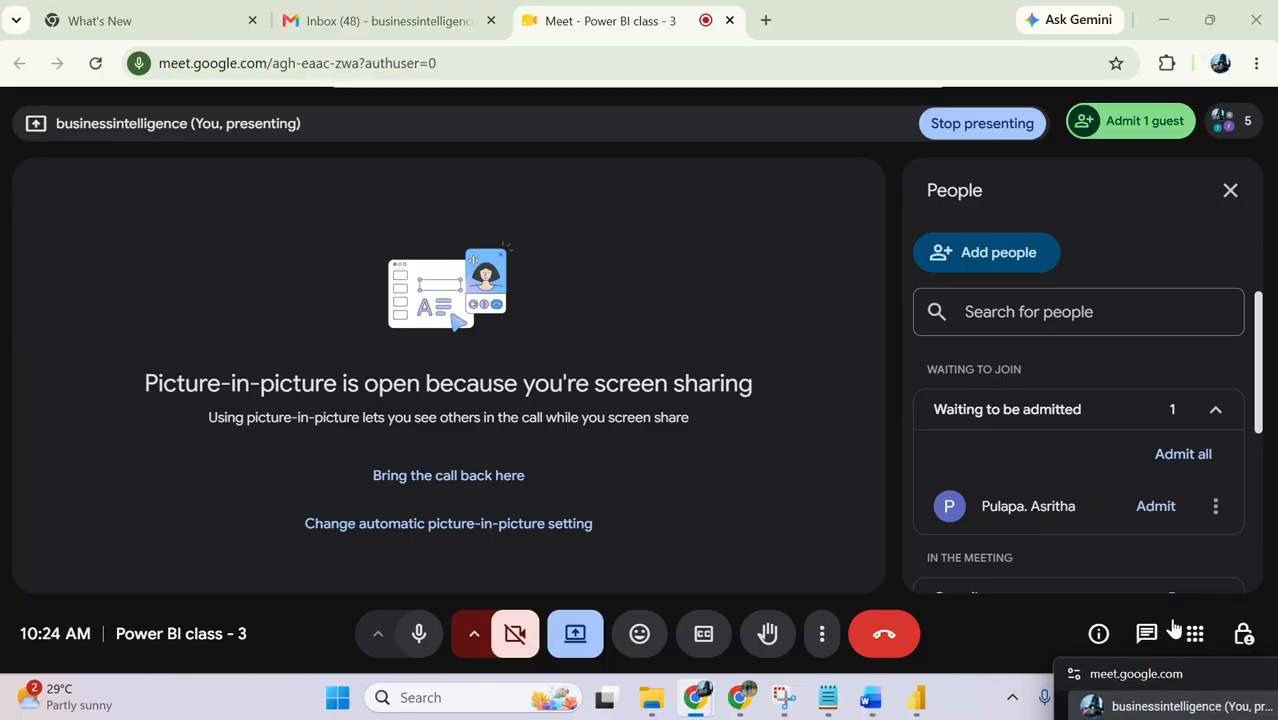
click(1156, 507)
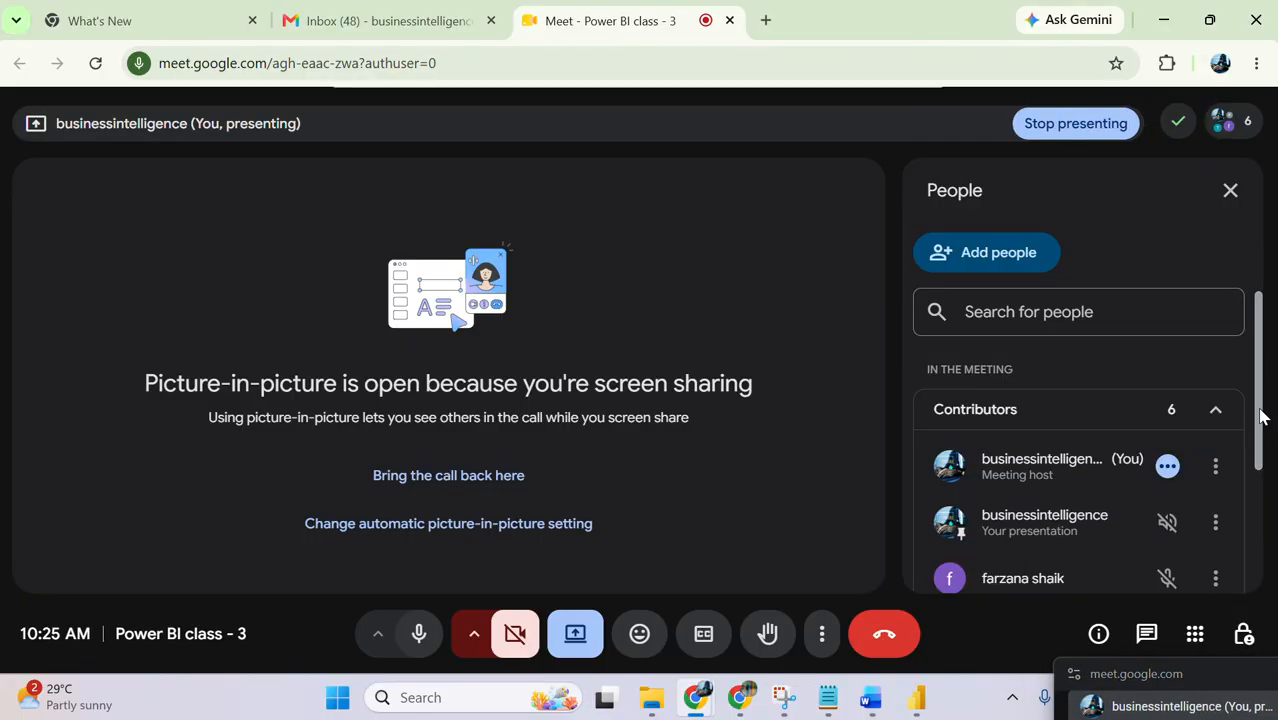
Step: Close the meeting's People list and minimize the browser to return to Power BI Desktop
mouse_move(1260, 414)
mouse_down()
mouse_move(1273, 540)
mouse_move(1250, 412)
mouse_up()
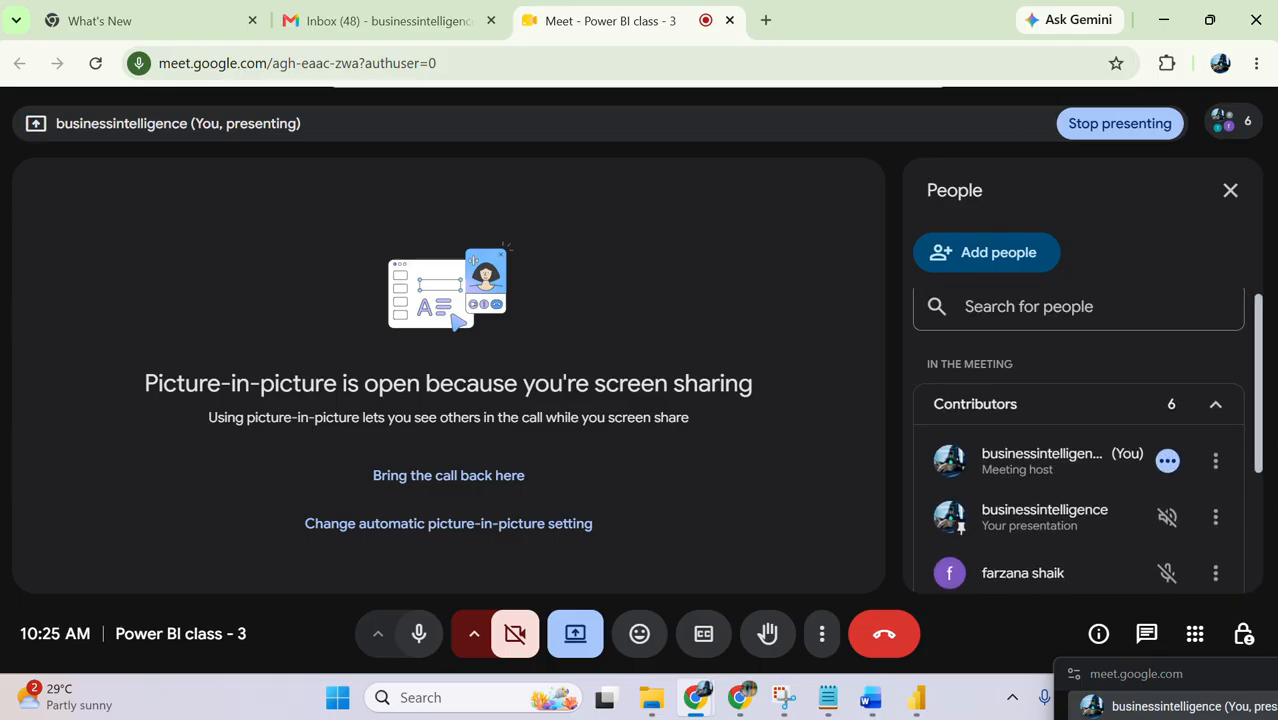
click(1230, 190)
click(1165, 19)
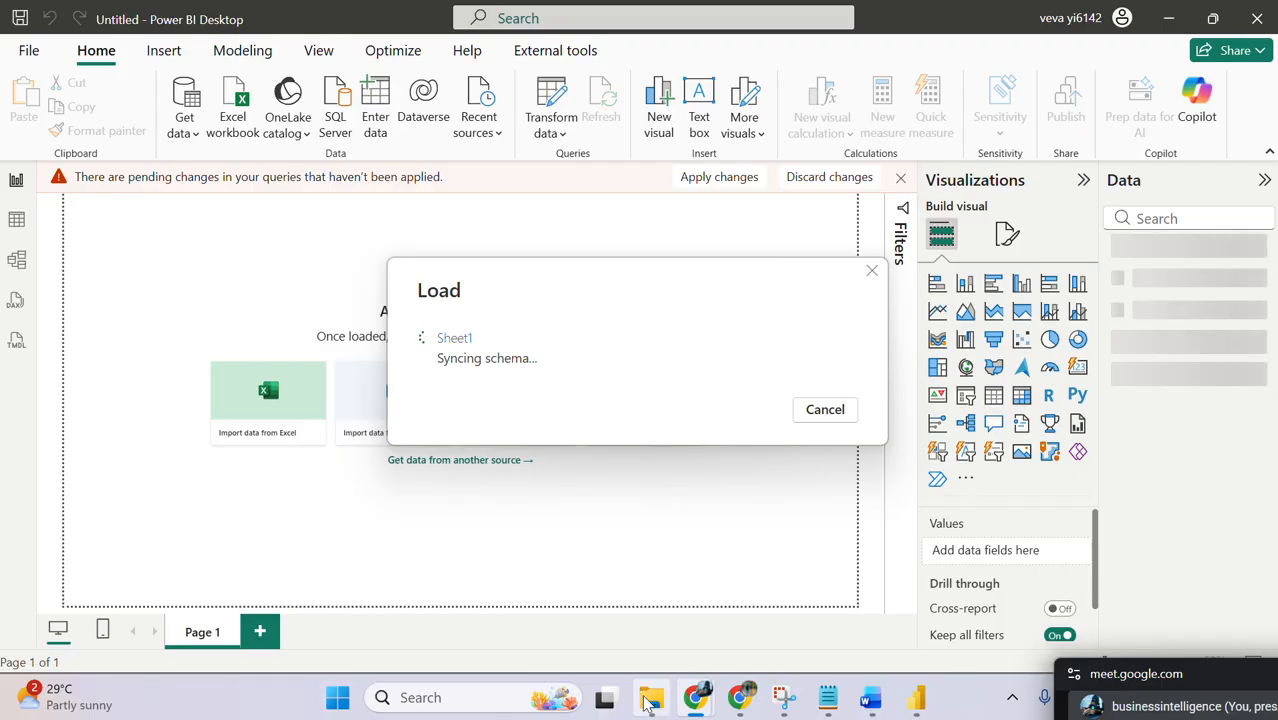
Step: Switch to Notepad and review the Session -2 notes from the older reporting tools through the cloud providers and Power BI components
mouse_move(649, 700)
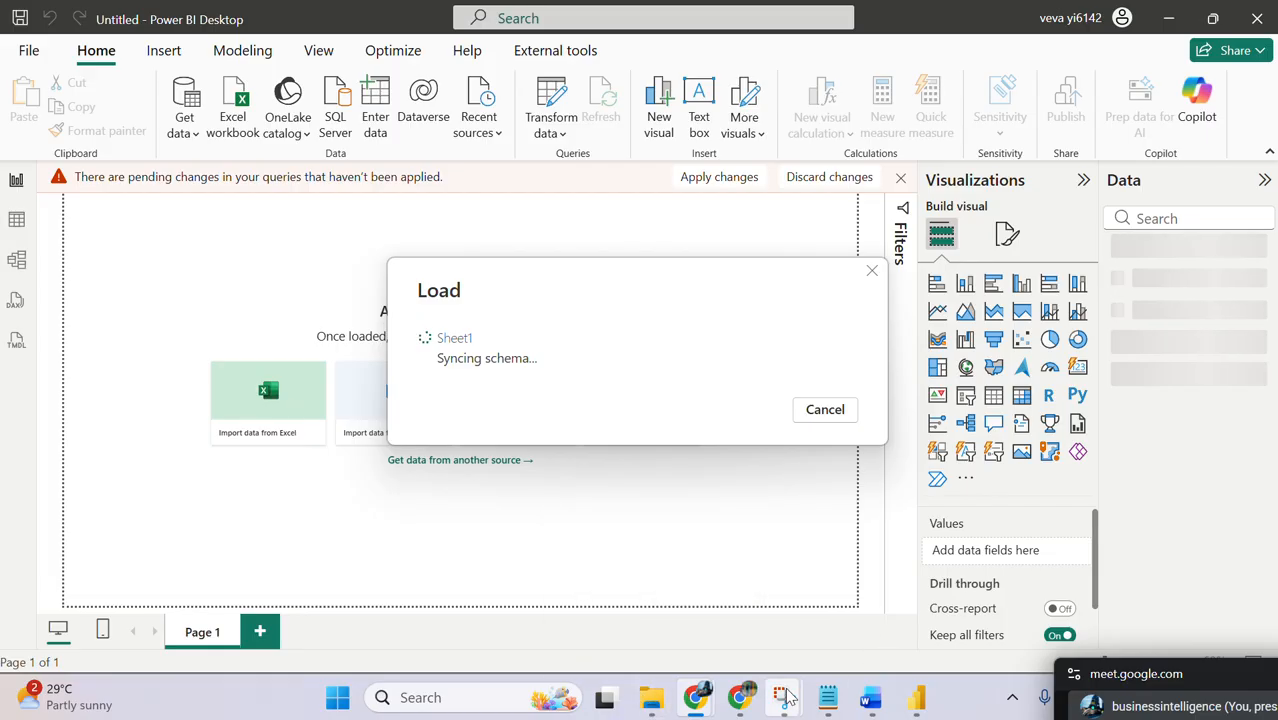
click(827, 702)
click(52, 268)
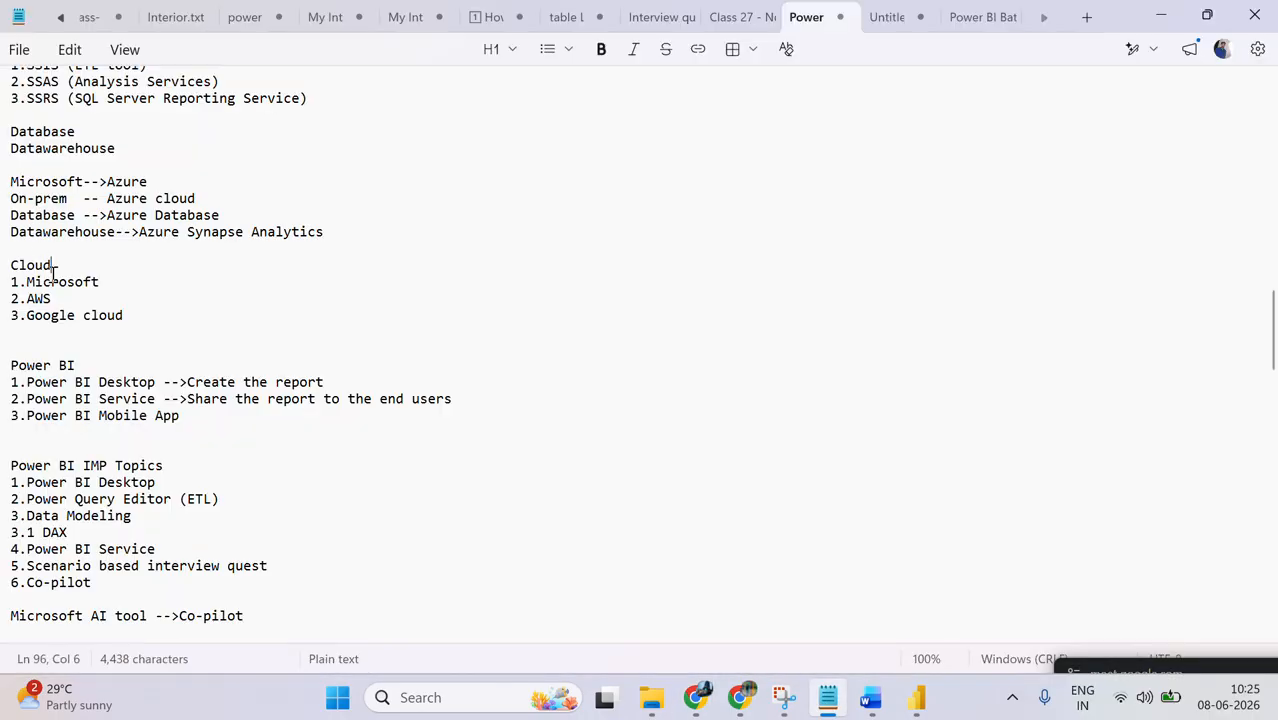
scroll(53, 270, up, 9)
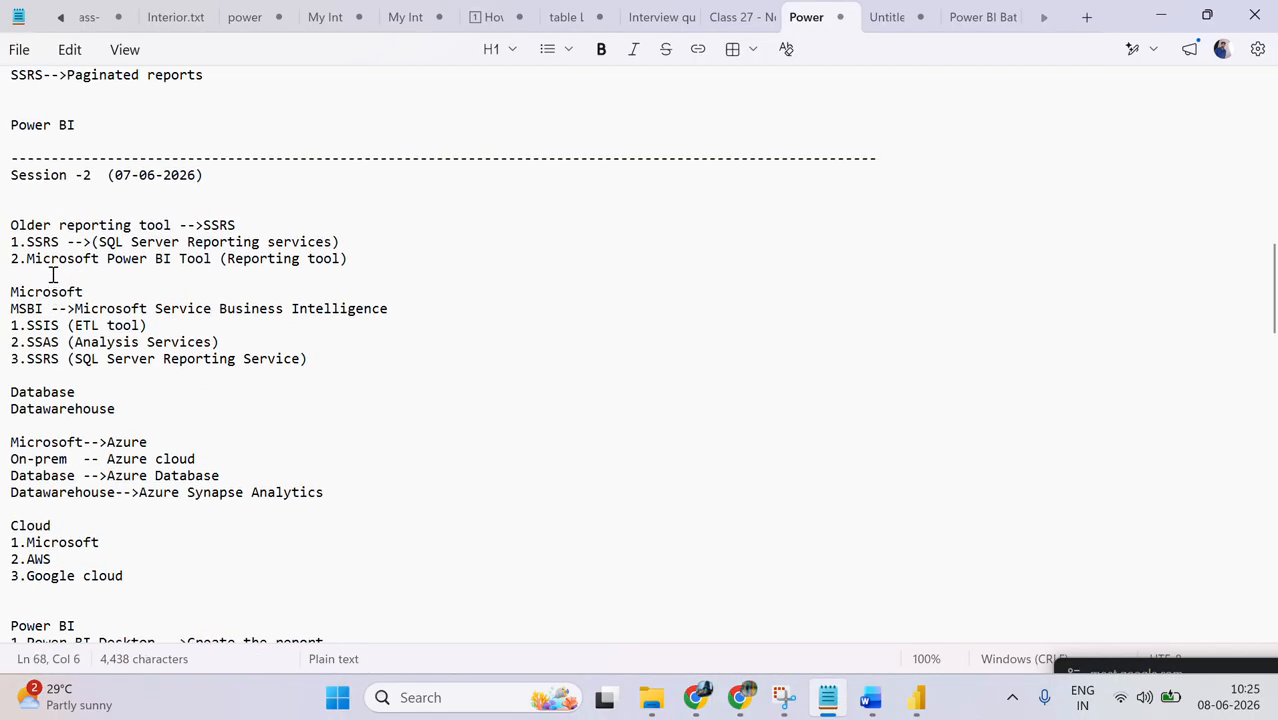
scroll(443, 354, down, 4)
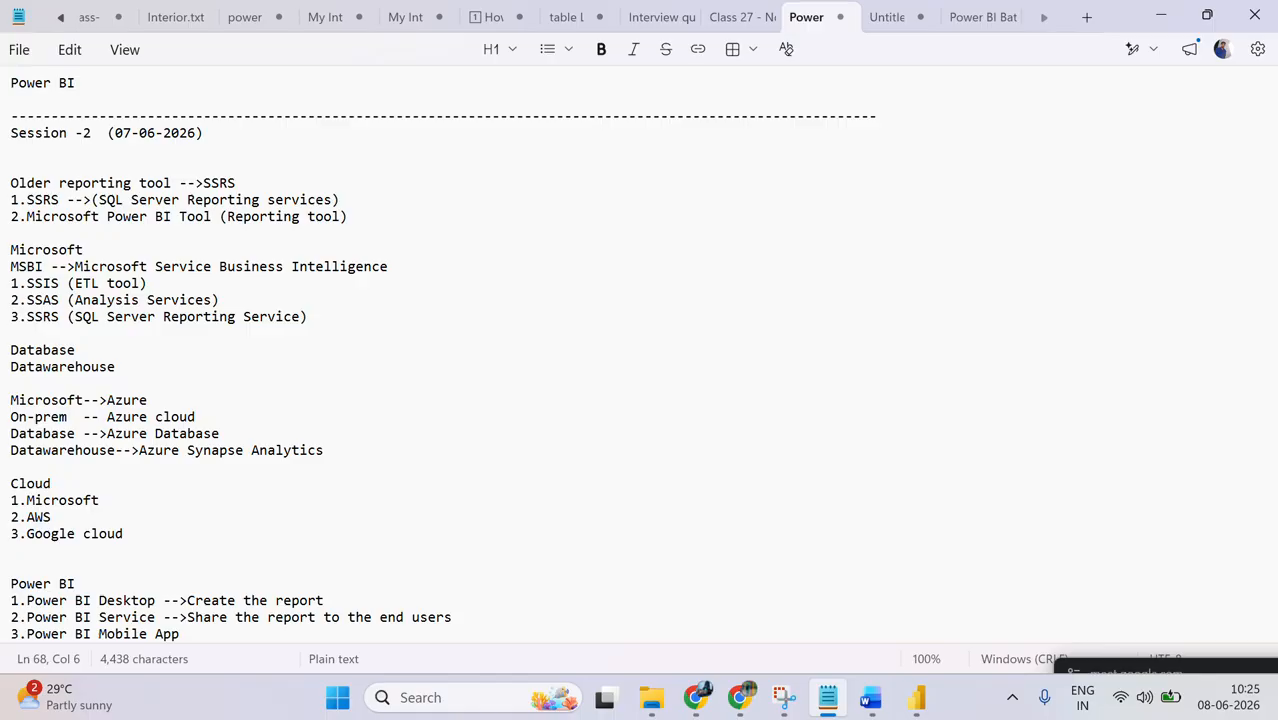
scroll(11, 74, up, 1)
key(Down)
key(Down)
key(Down)
key(Down)
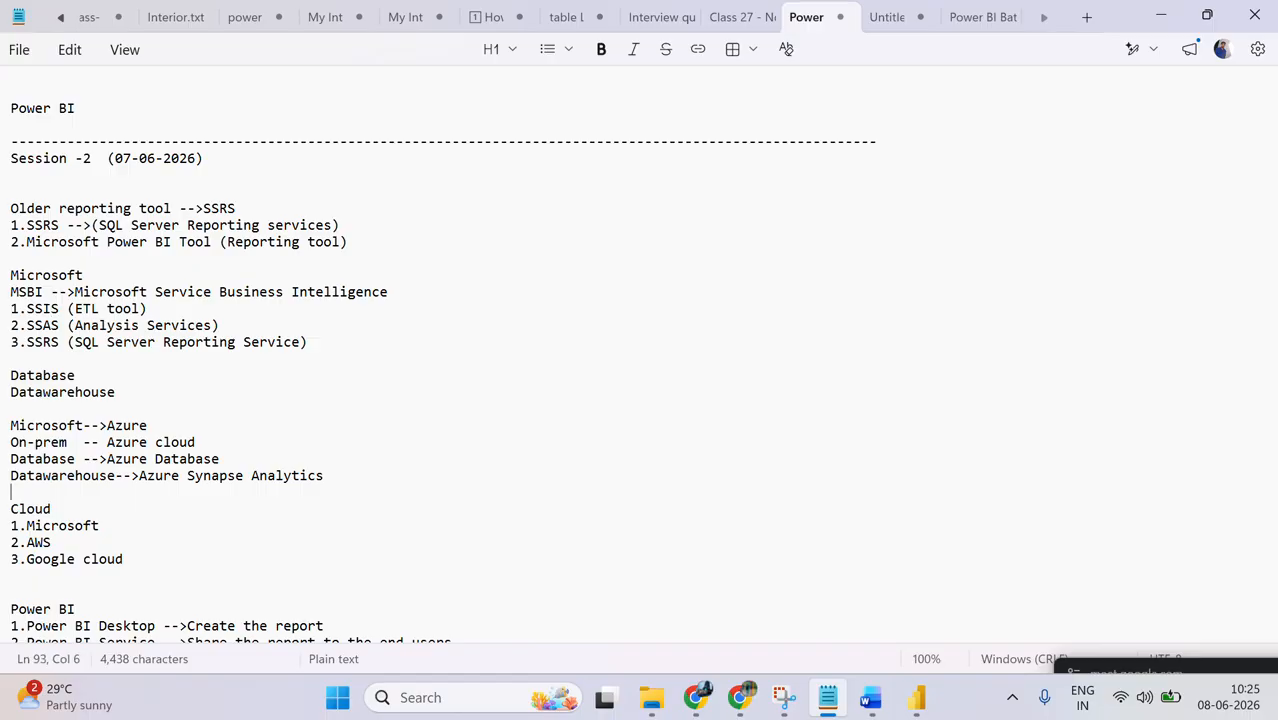
key(Down)
key(Down)
key(Down)
key(Down)
key(Down)
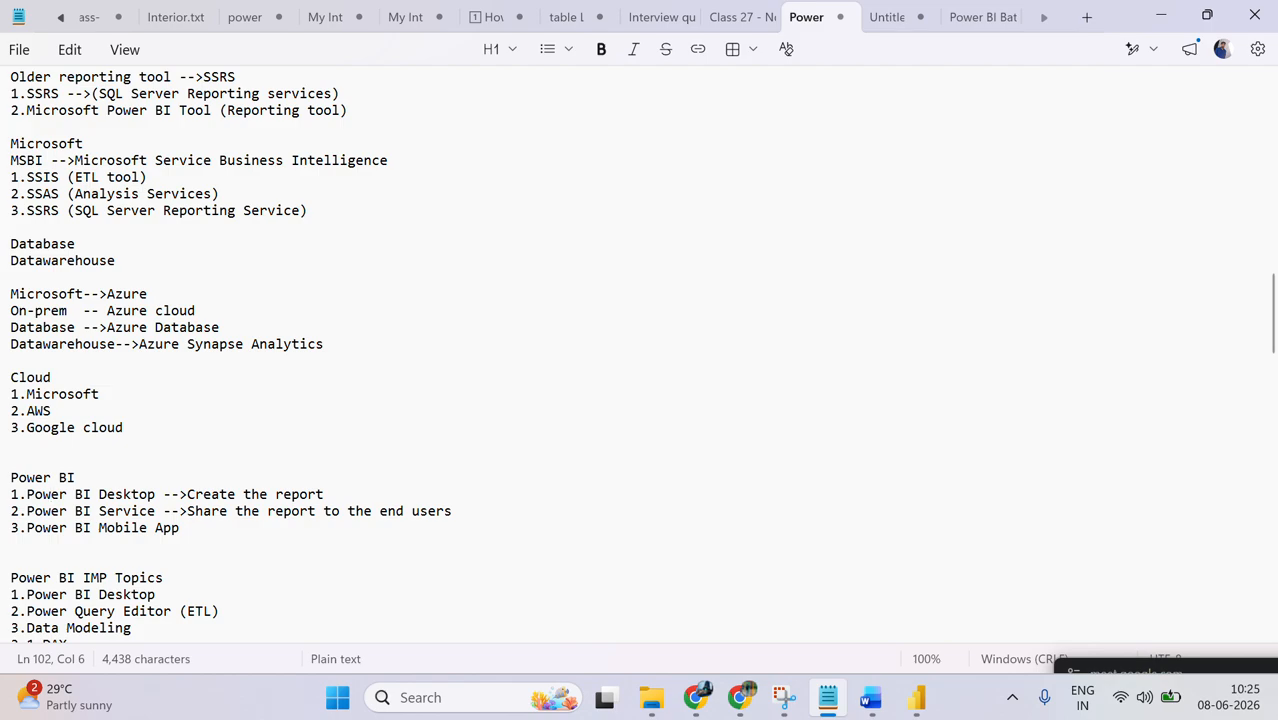
scroll(640, 350, down, 3)
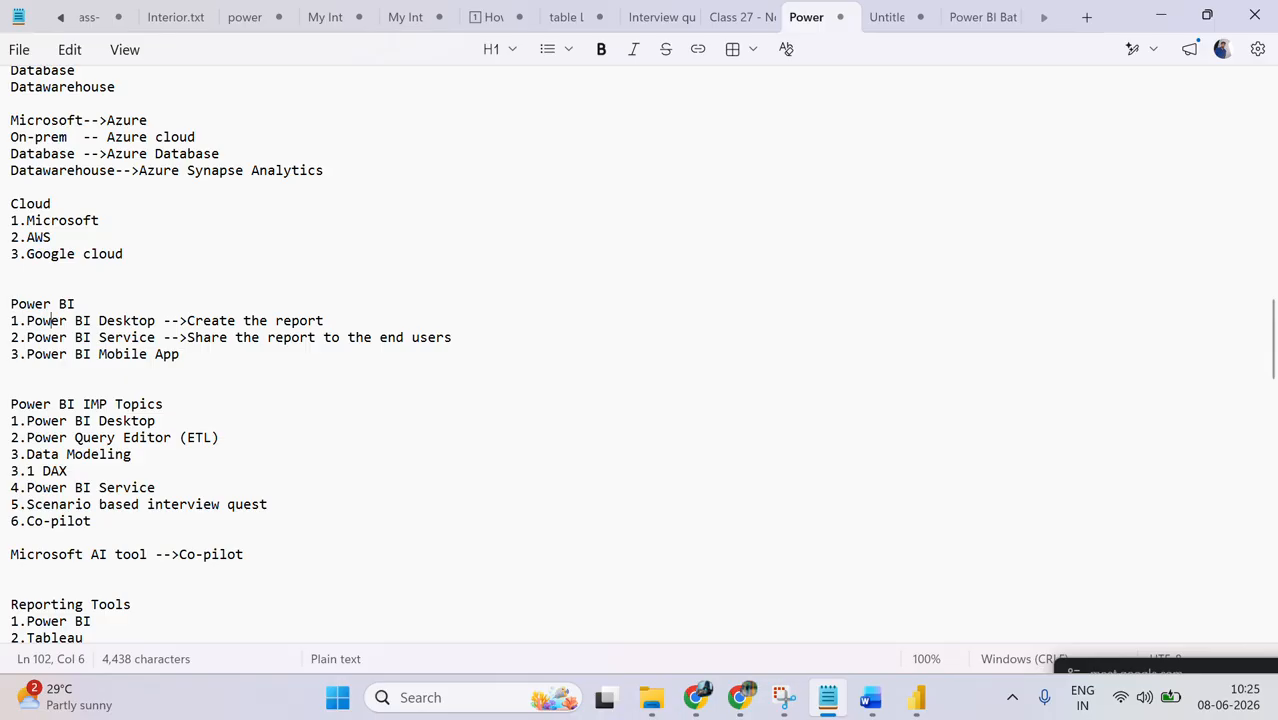
scroll(640, 350, down, 3)
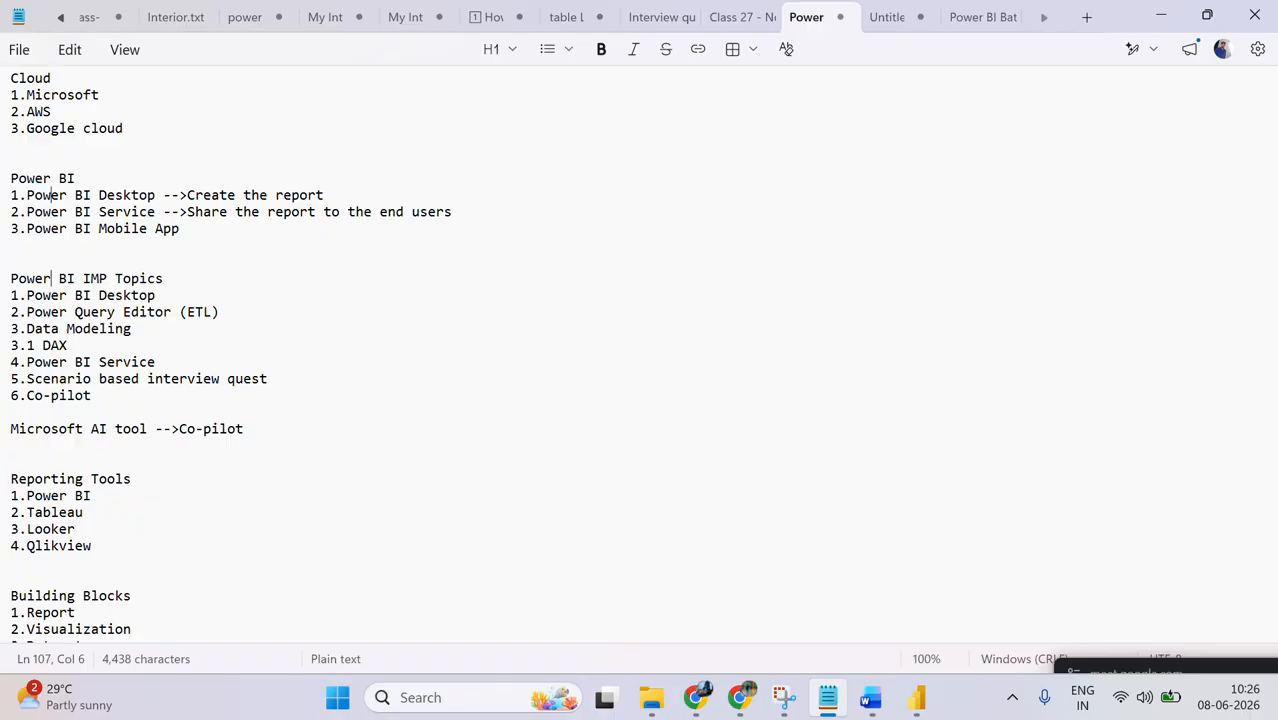
Step: Highlight the Power BI IMP Topics list in the notes, from its heading through the Co-pilot entry
click(50, 395)
key(Up)
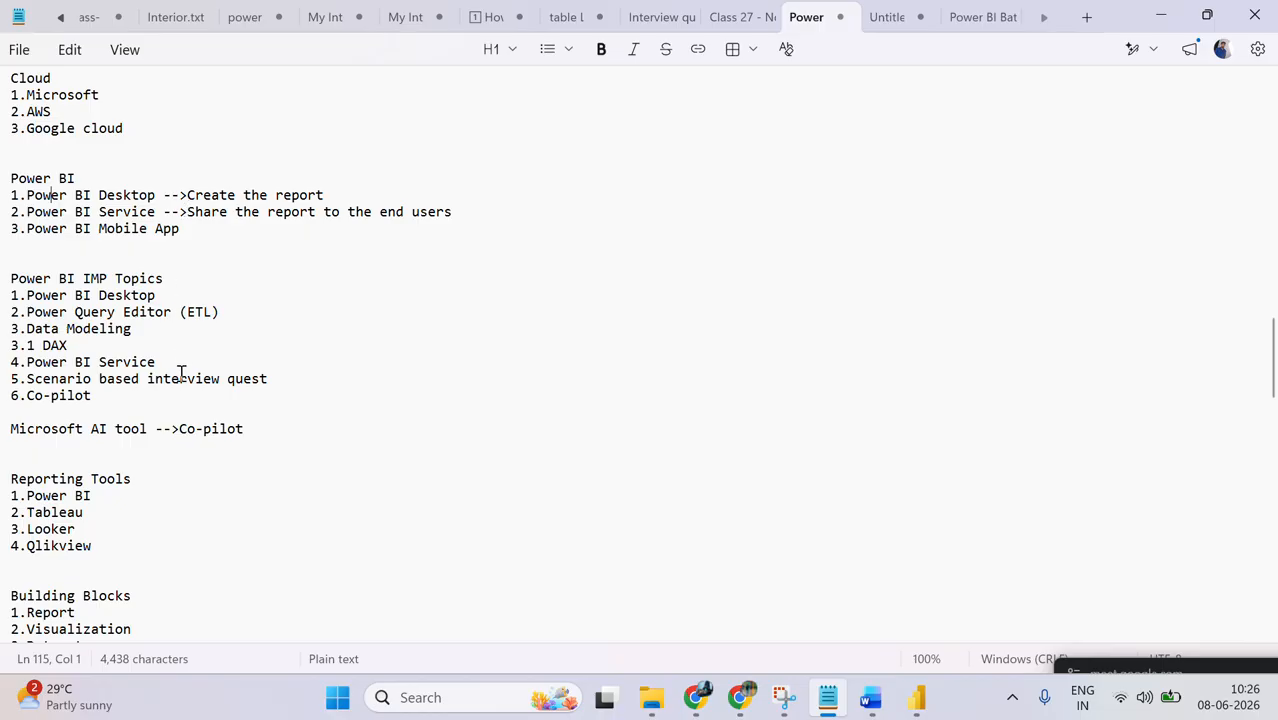
drag(180, 361, 6, 278)
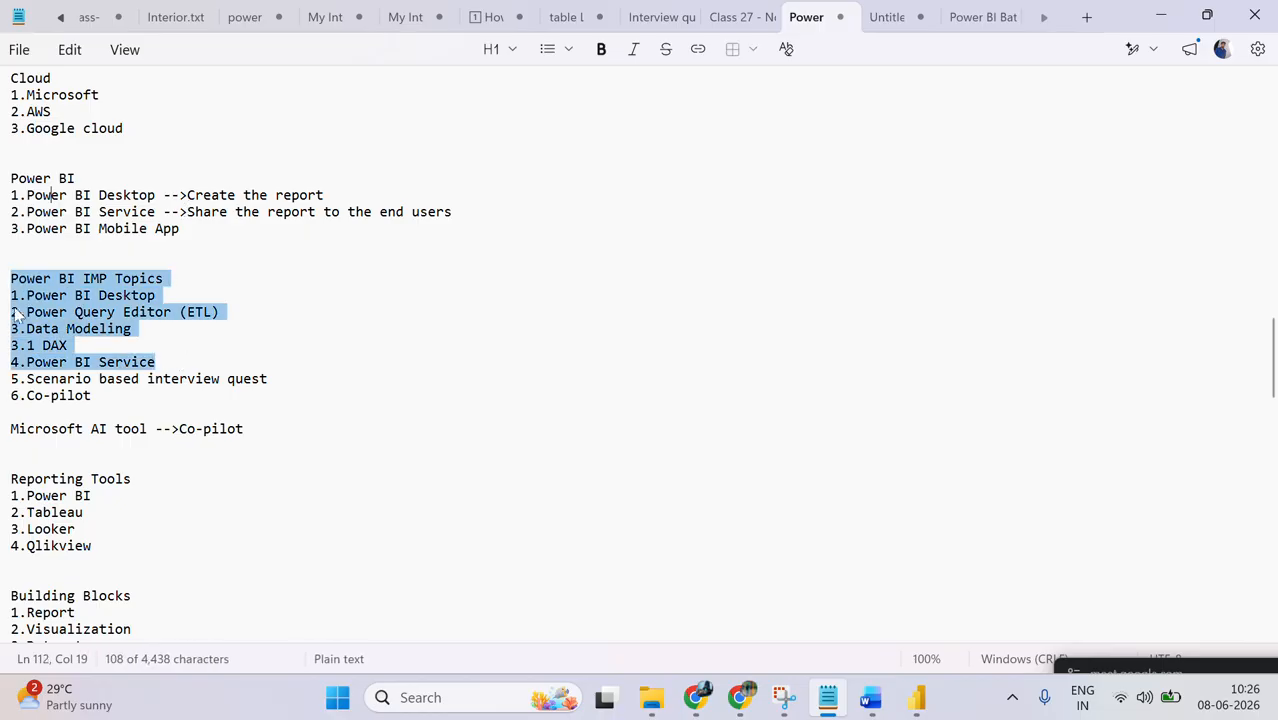
click(30, 415)
key(shift+Up)
key(shift+Up)
key(shift+Up)
key(shift+Up)
key(shift+Up)
key(shift+Up)
key(shift+Up)
key(shift+Up)
key(shift+Up)
key(shift+Up)
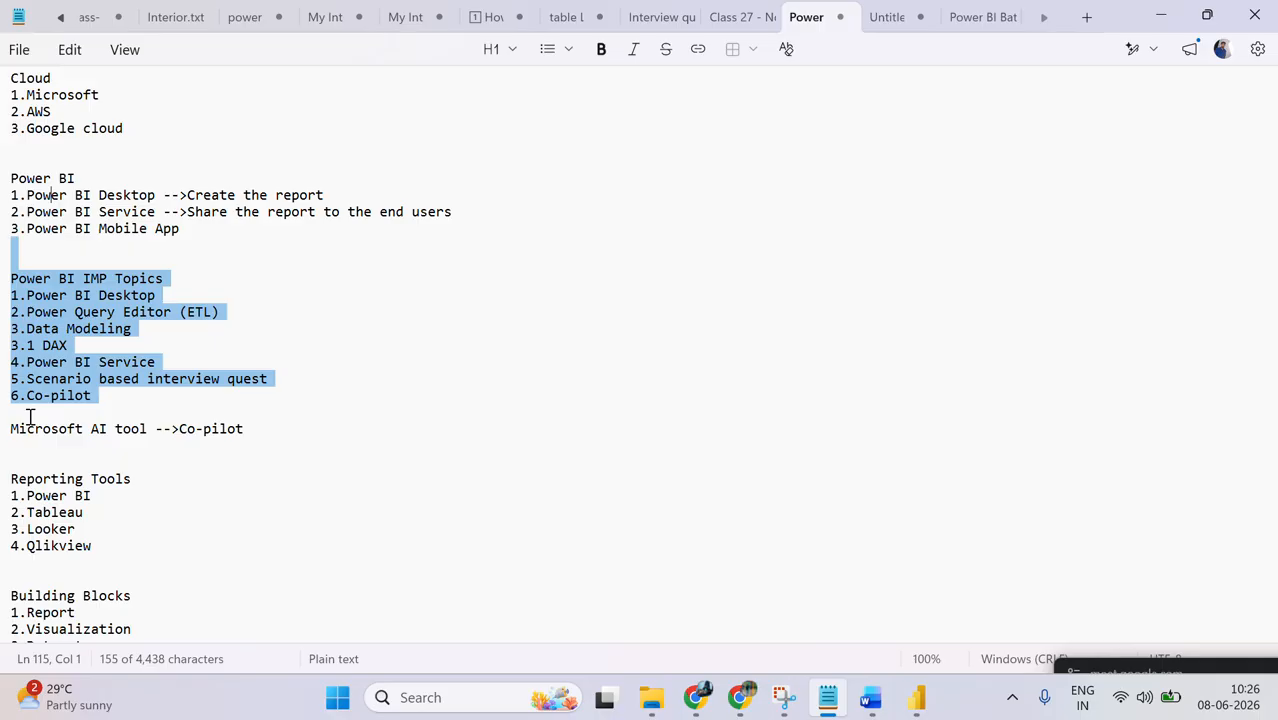
Step: Clear the highlight and review the Reporting Tools, Building Blocks and Views sections of the notes
click(30, 415)
key(Down)
key(Down)
key(Down)
key(Down)
key(Down)
key(Down)
key(Down)
key(Down)
key(Down)
key(Down)
key(Down)
key(Down)
key(Down)
key(Down)
key(Down)
key(Down)
key(Down)
key(Down)
key(Down)
key(Down)
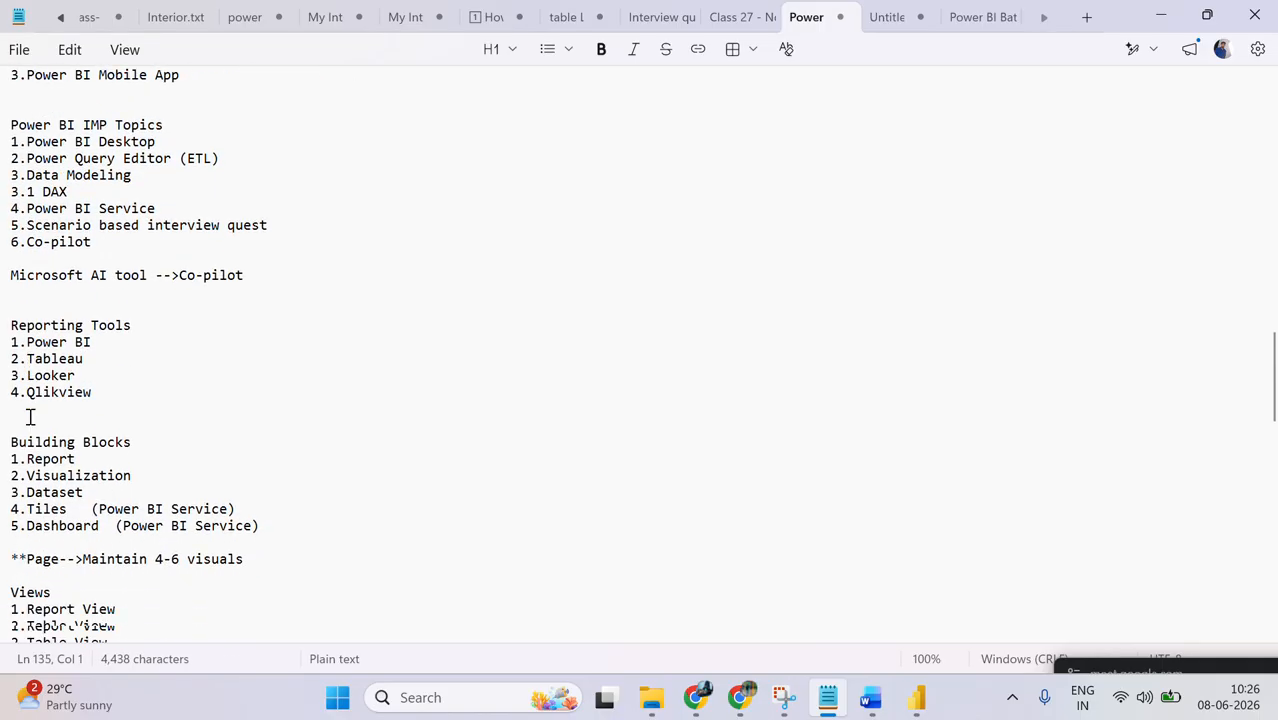
key(Down)
key(Down)
key(Down)
key(Down)
key(Down)
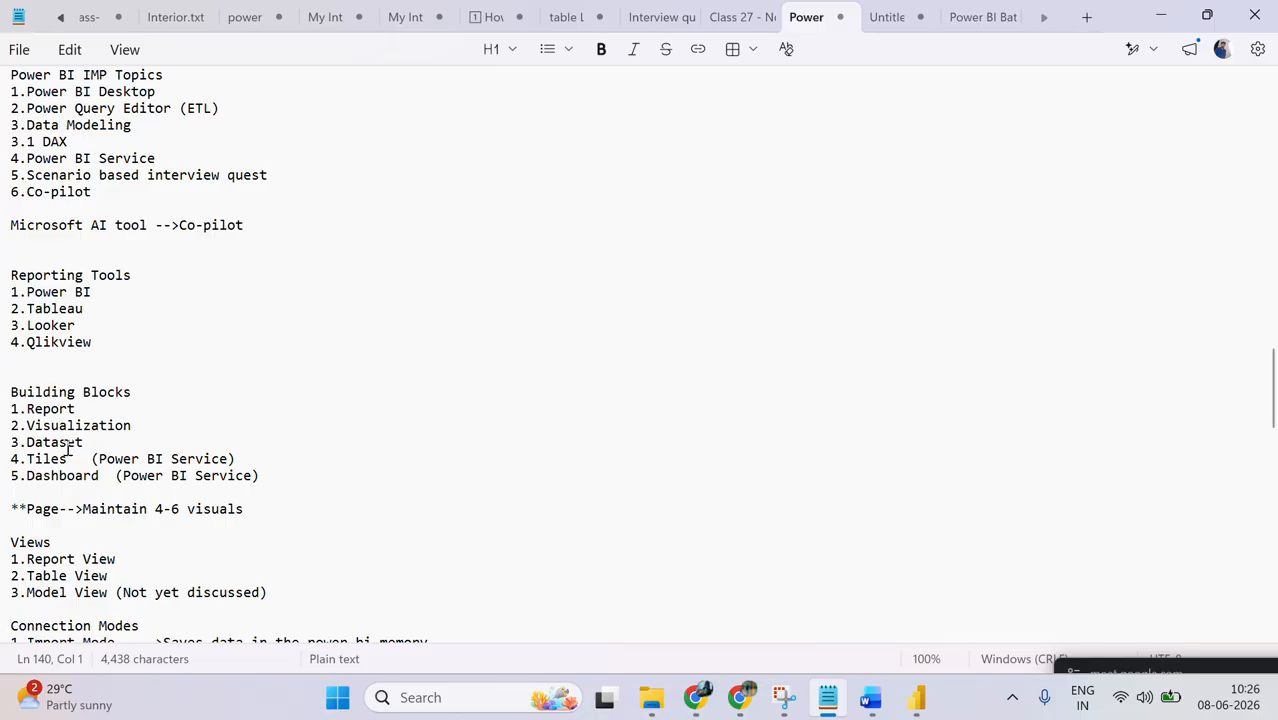
Step: Highlight the Tiles and Dashboard lines under Building Blocks, clear the highlight and read on to the Connection Modes section
key(shift+Up)
key(shift+Up)
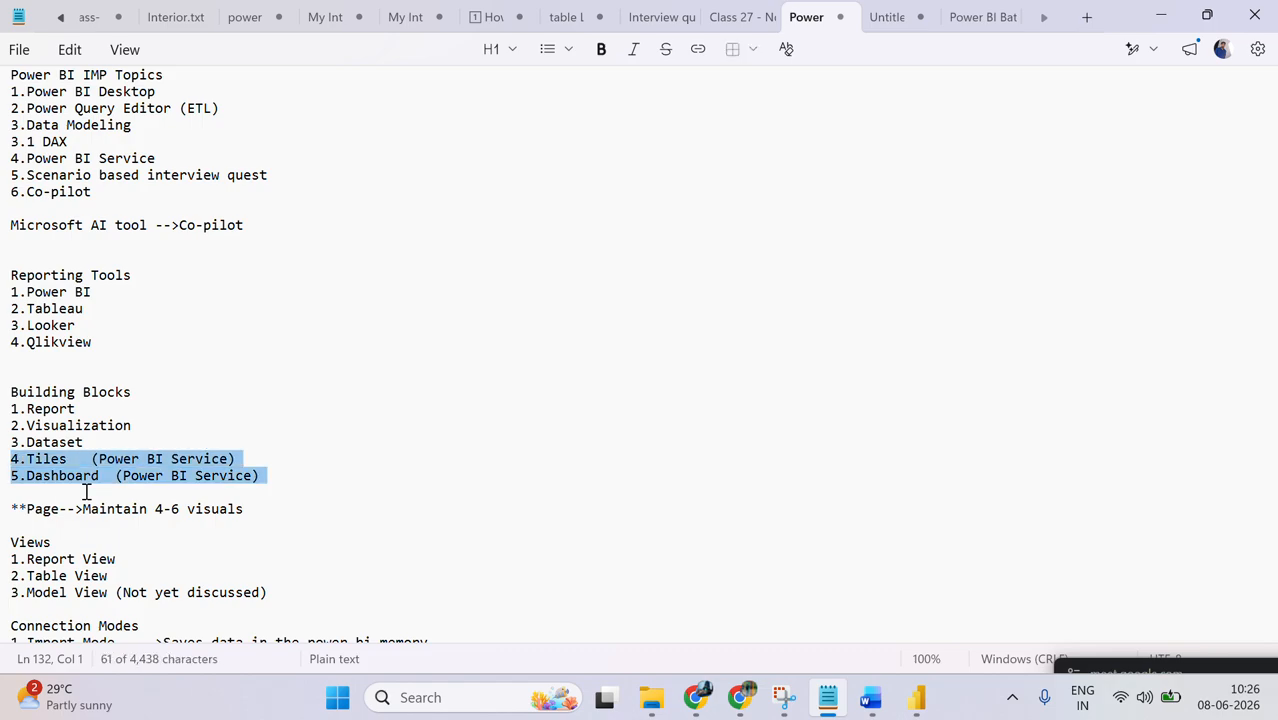
key(Down)
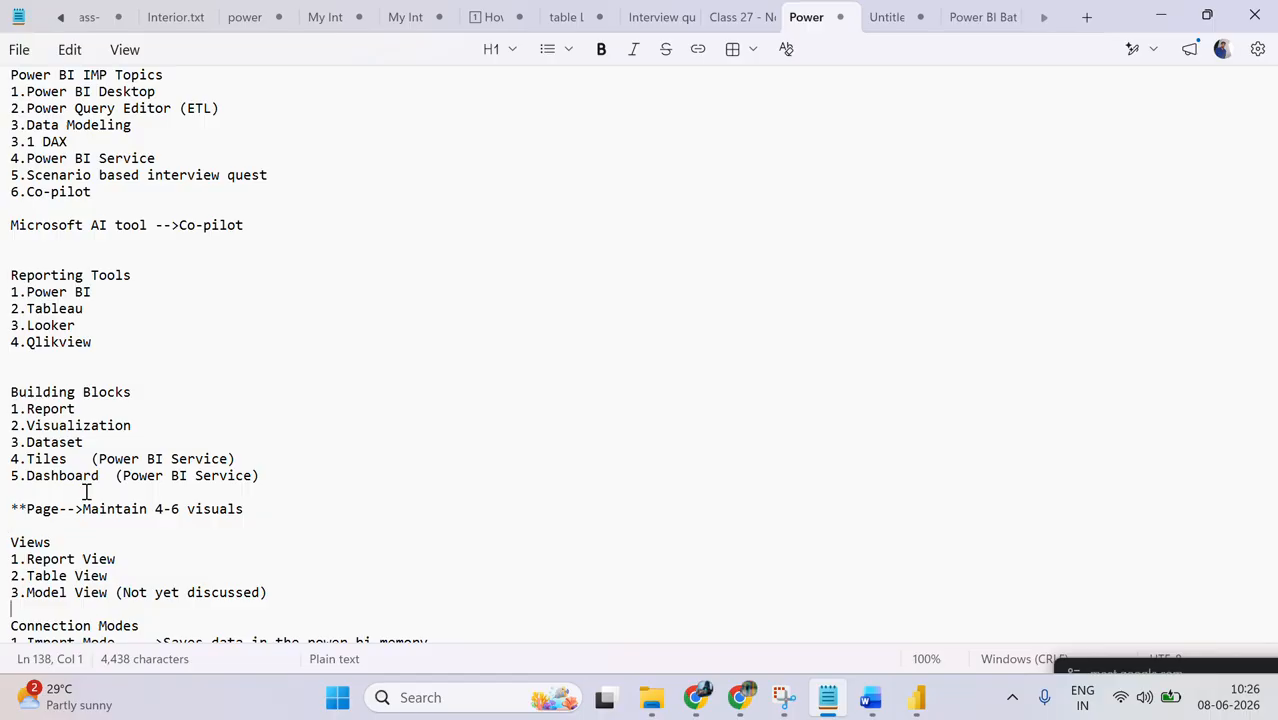
key(Down)
key(Down)
key(Down)
key(Down)
key(Down)
key(Down)
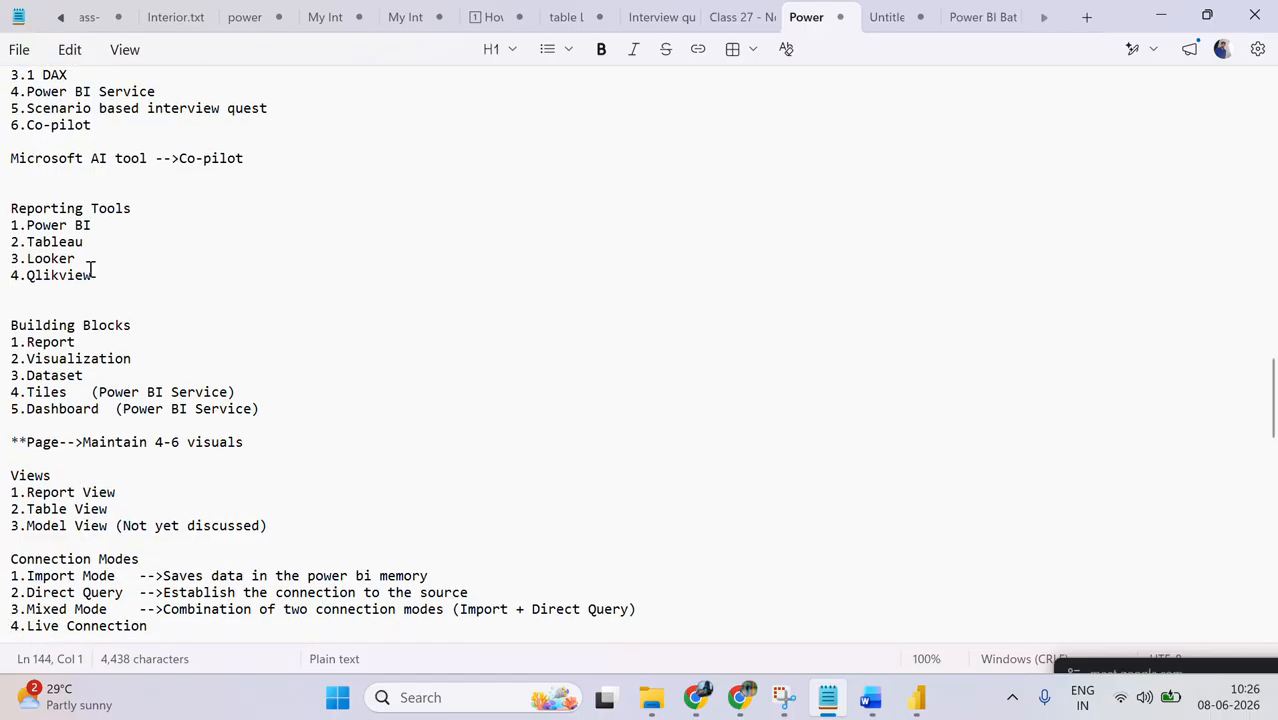
Step: Look back over the Session -2 notes and check the other Power BI batch notes file before returning to the class notes
scroll(90, 268, up, 10)
scroll(138, 245, up, 5)
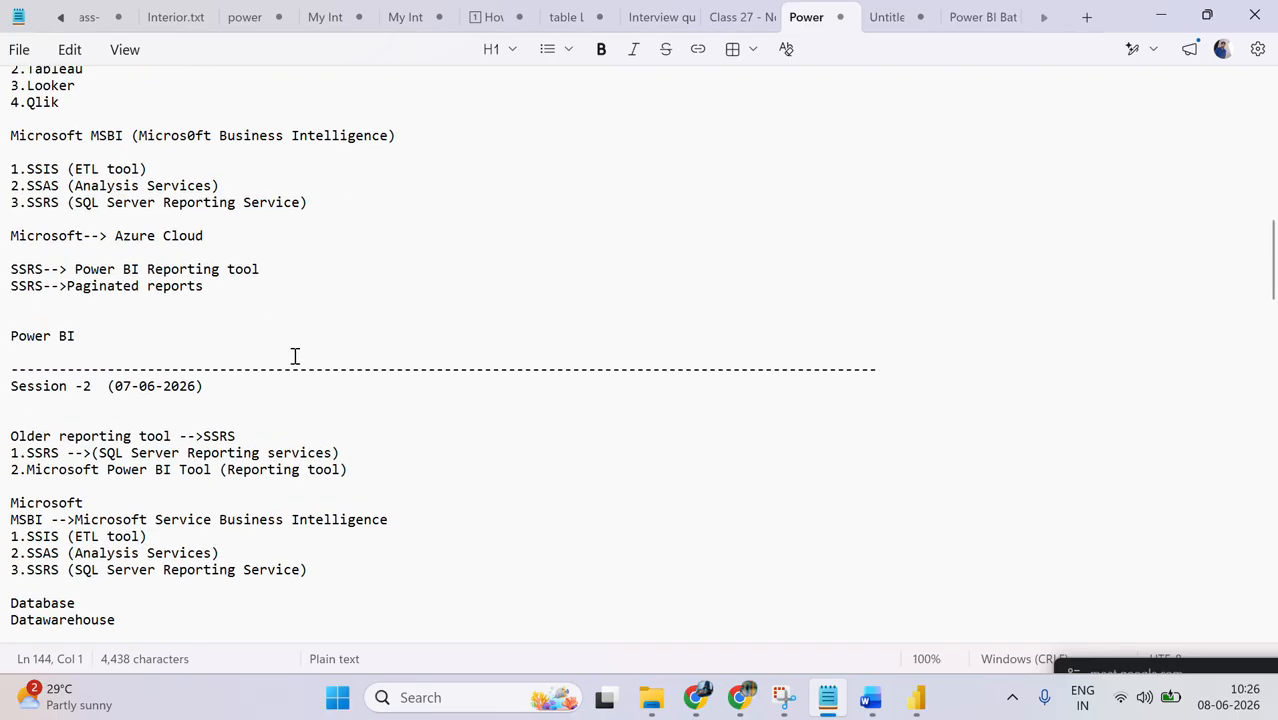
scroll(818, 45, down, 18)
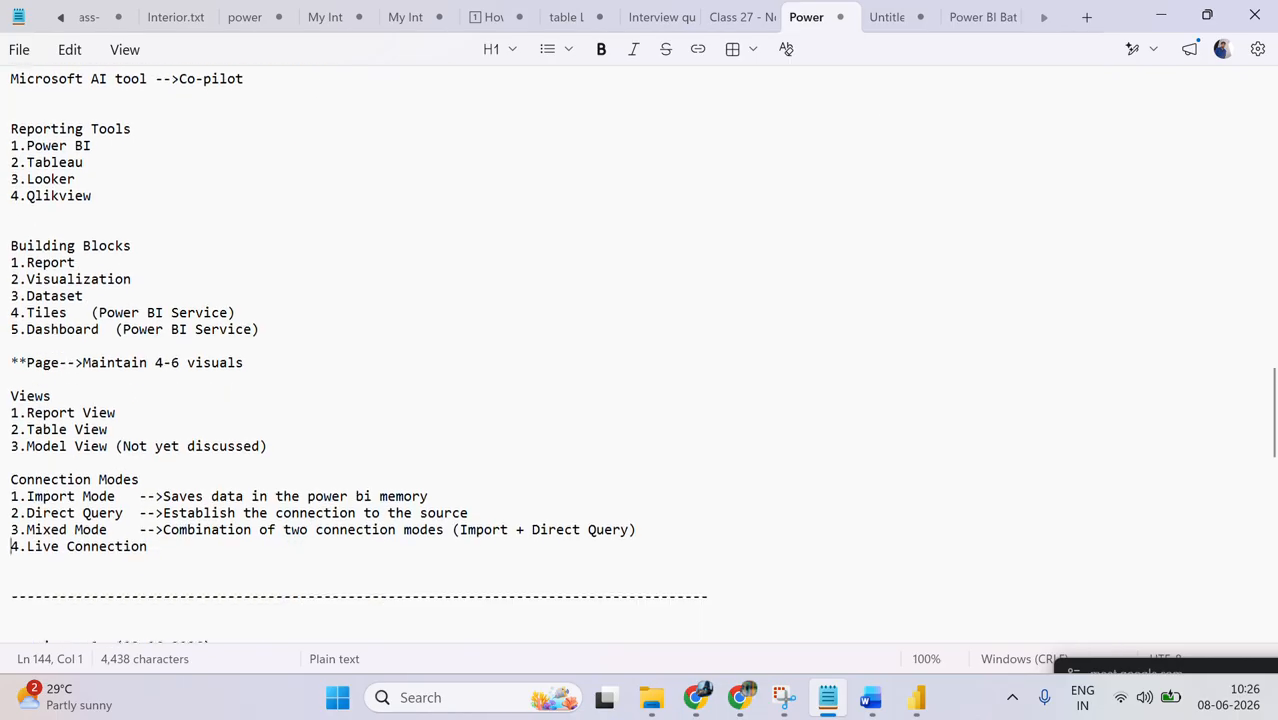
click(968, 15)
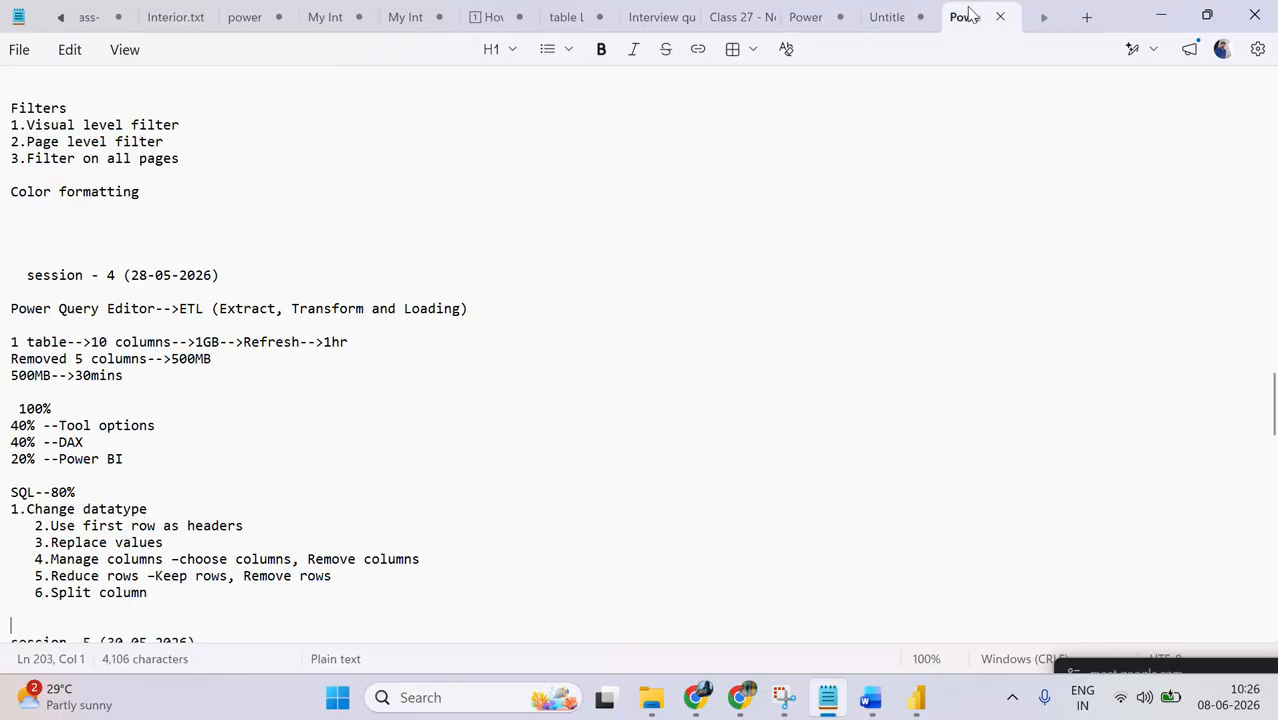
click(806, 20)
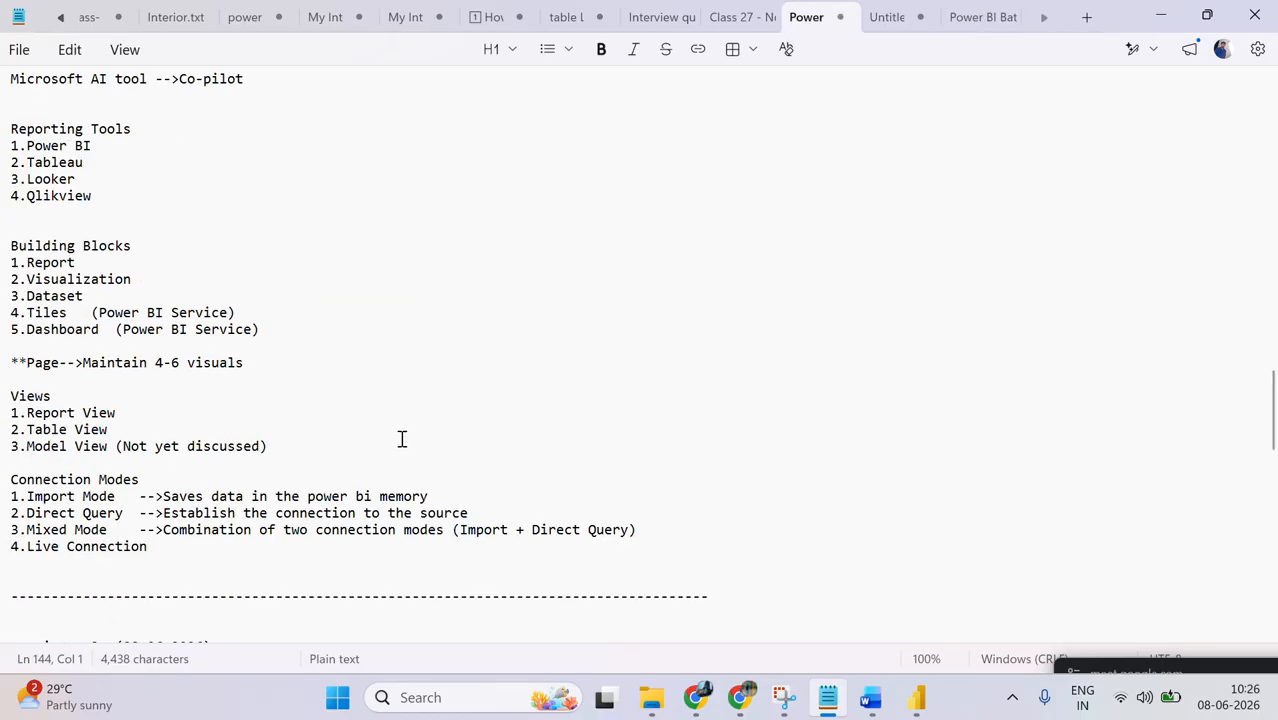
Step: Delete the "**Page-->Maintain 4-6 visuals" line together with the blank line above it
click(101, 398)
key(Up)
key(shift+Up)
key(shift+Up)
key(ctrl+c)
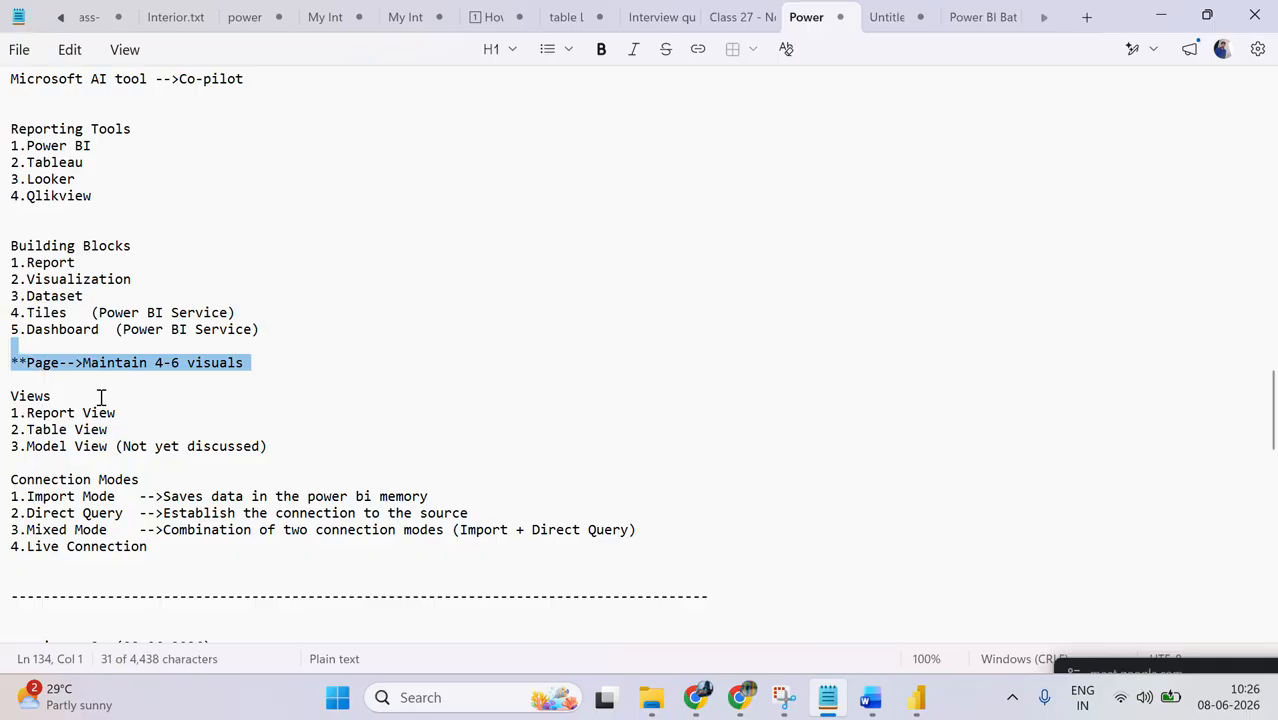
key(BackSpace)
Step: Review the session - 3 notes from the sources used in realtime projects through the Direct Query and Refresh remarks
scroll(103, 397, down, 2)
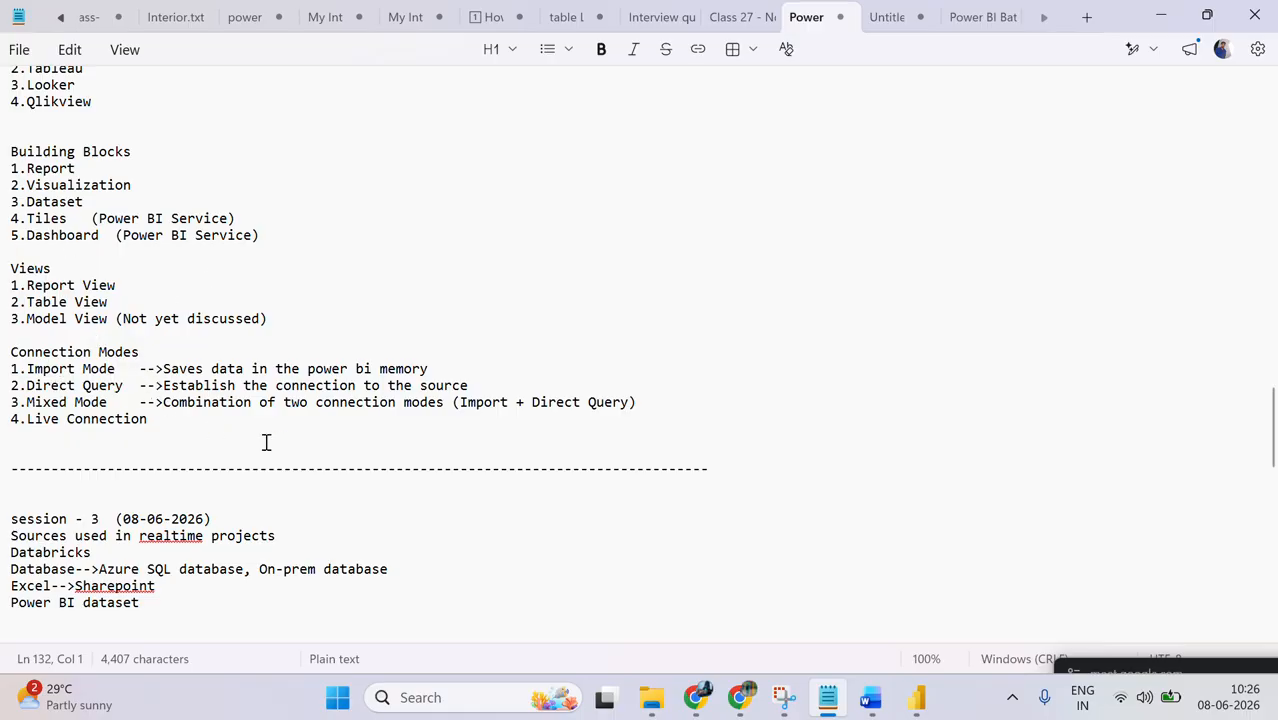
click(276, 520)
key(Down)
key(Down)
key(Down)
key(Down)
key(Down)
key(Down)
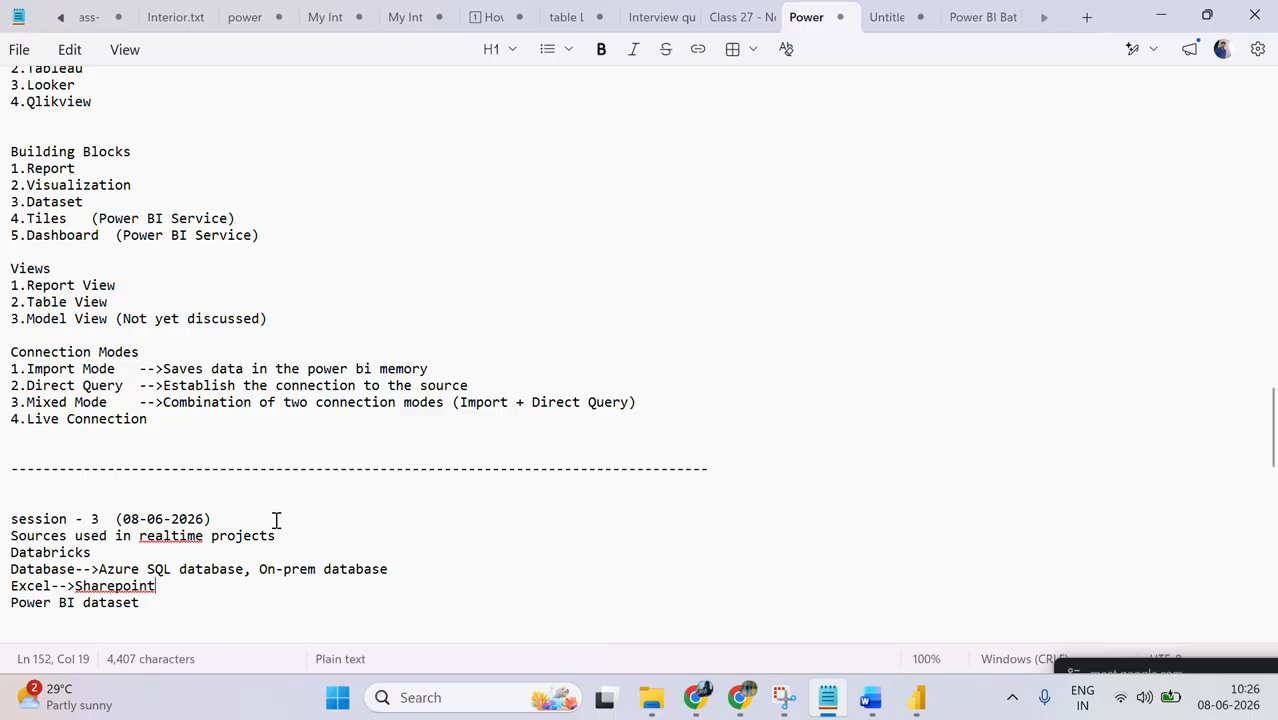
drag(276, 520, 51, 622)
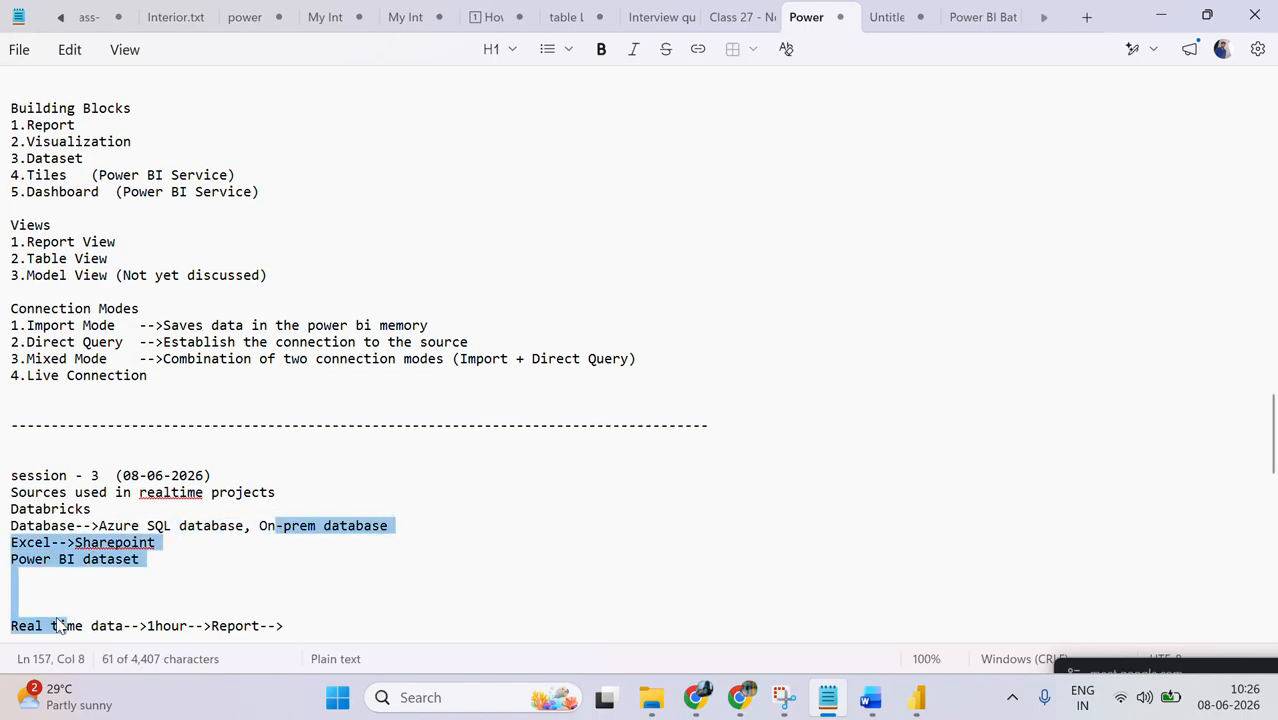
click(54, 606)
scroll(54, 606, down, 4)
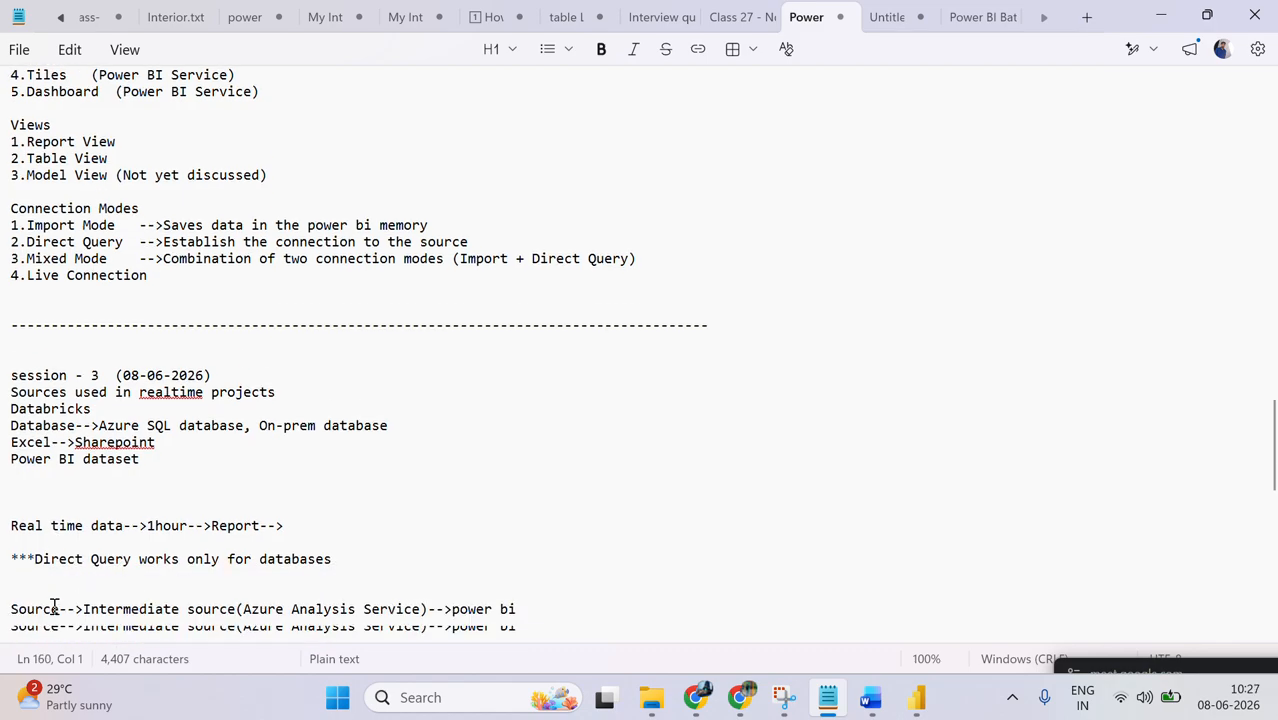
click(33, 572)
key(ctrl+v)
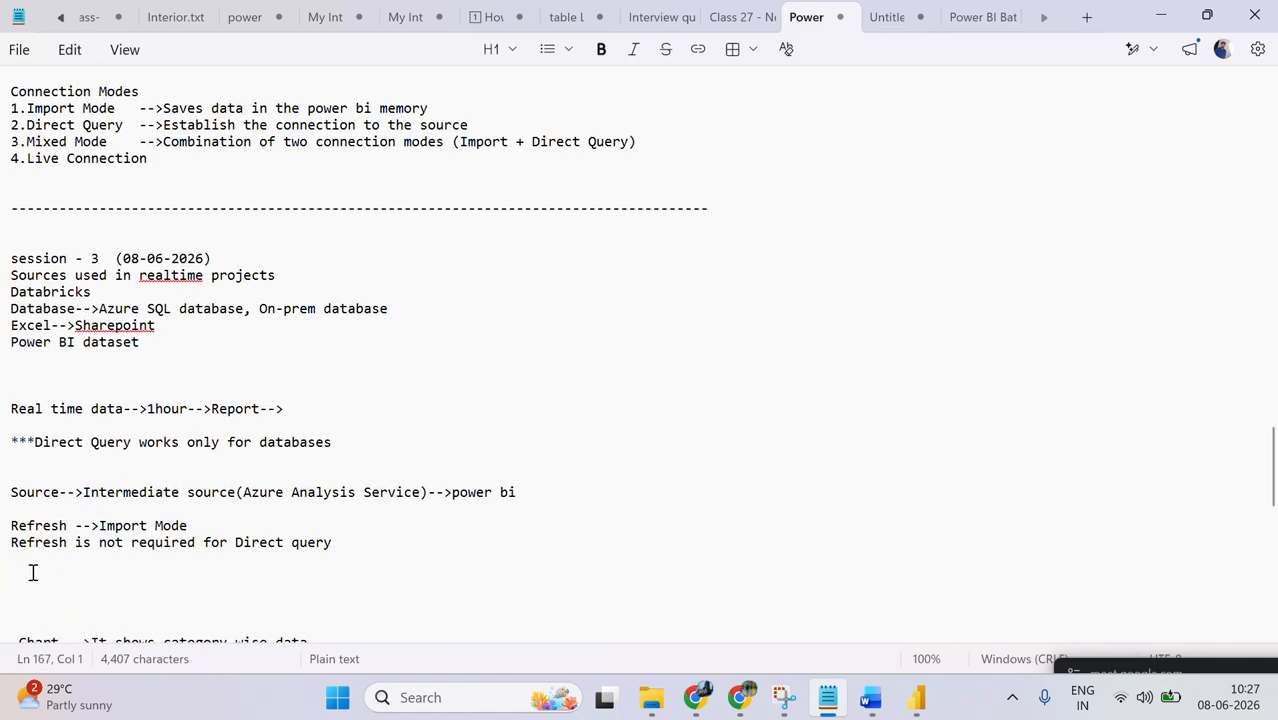
Step: Switch to File Explorer and browse through the IT folder to open the Batch 6 folder
click(918, 700)
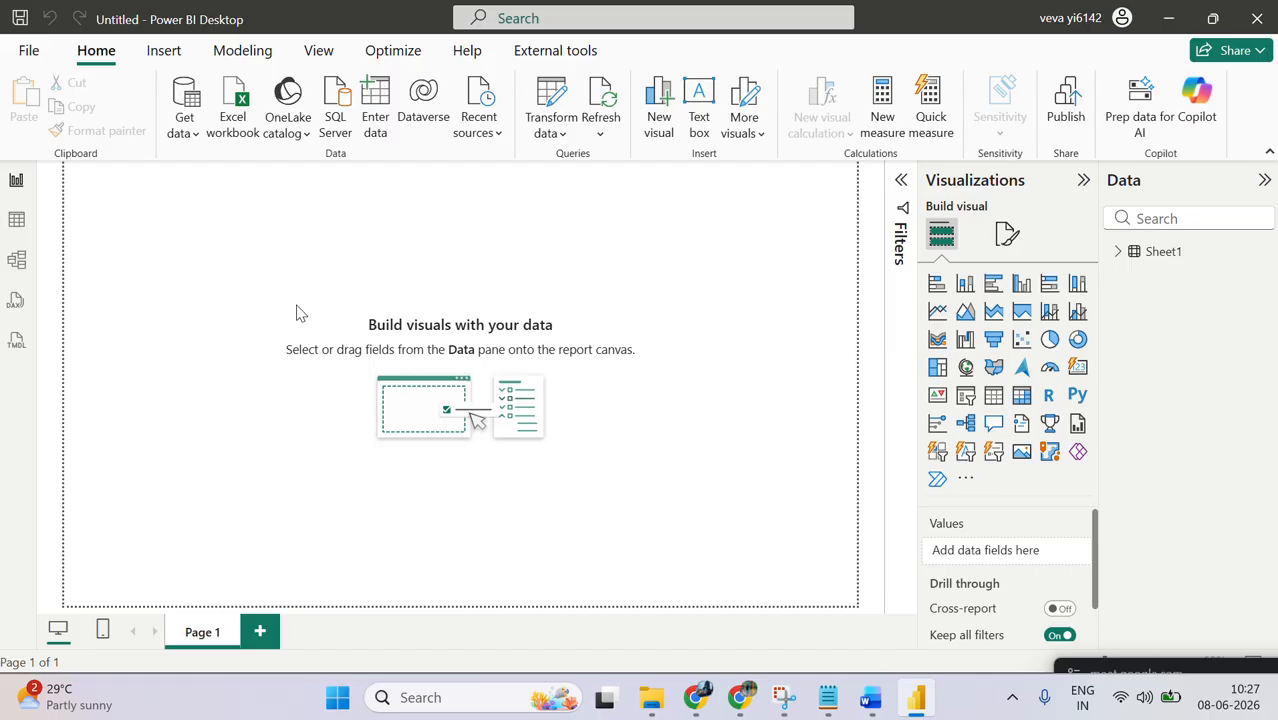
click(657, 703)
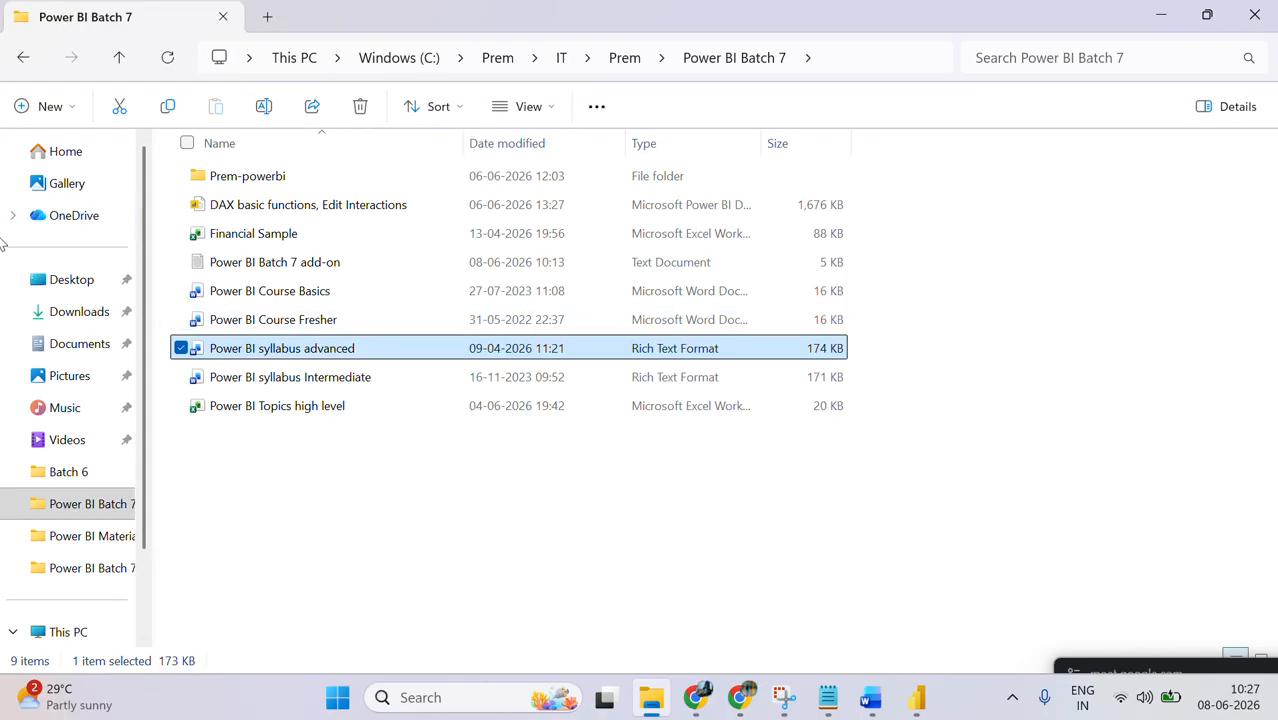
click(480, 66)
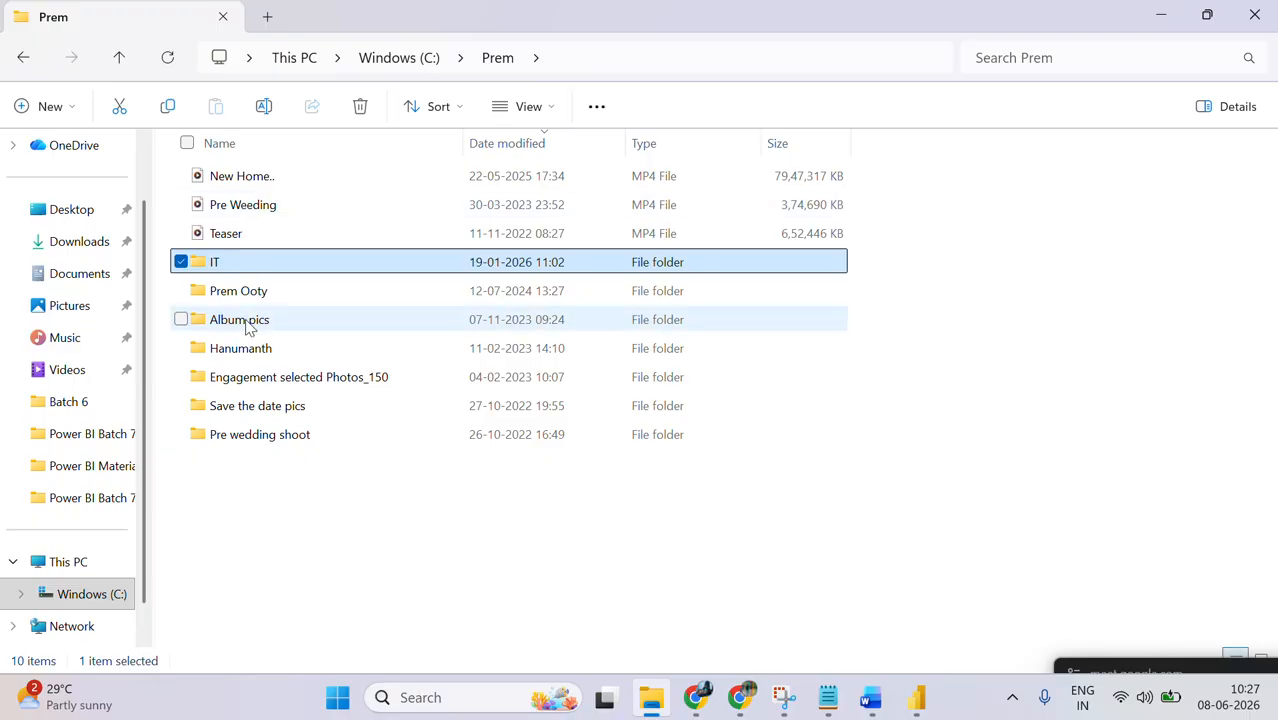
double_click(242, 267)
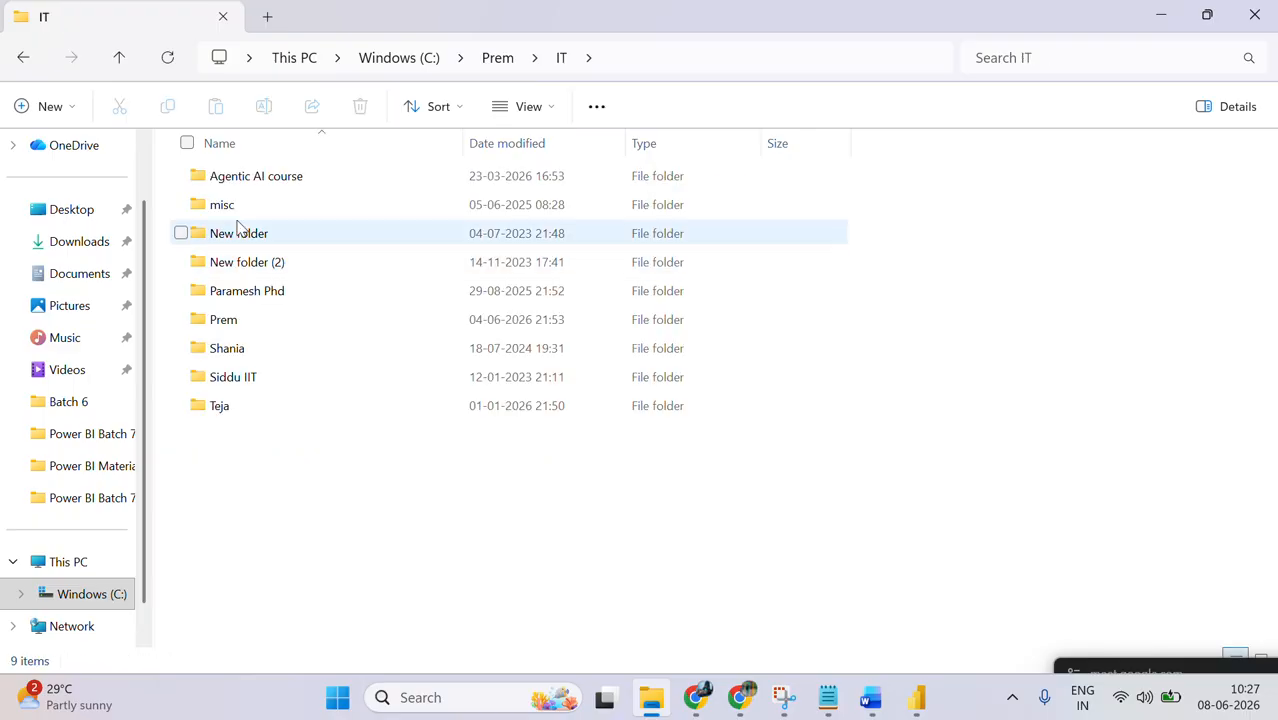
click(262, 326)
double_click(262, 326)
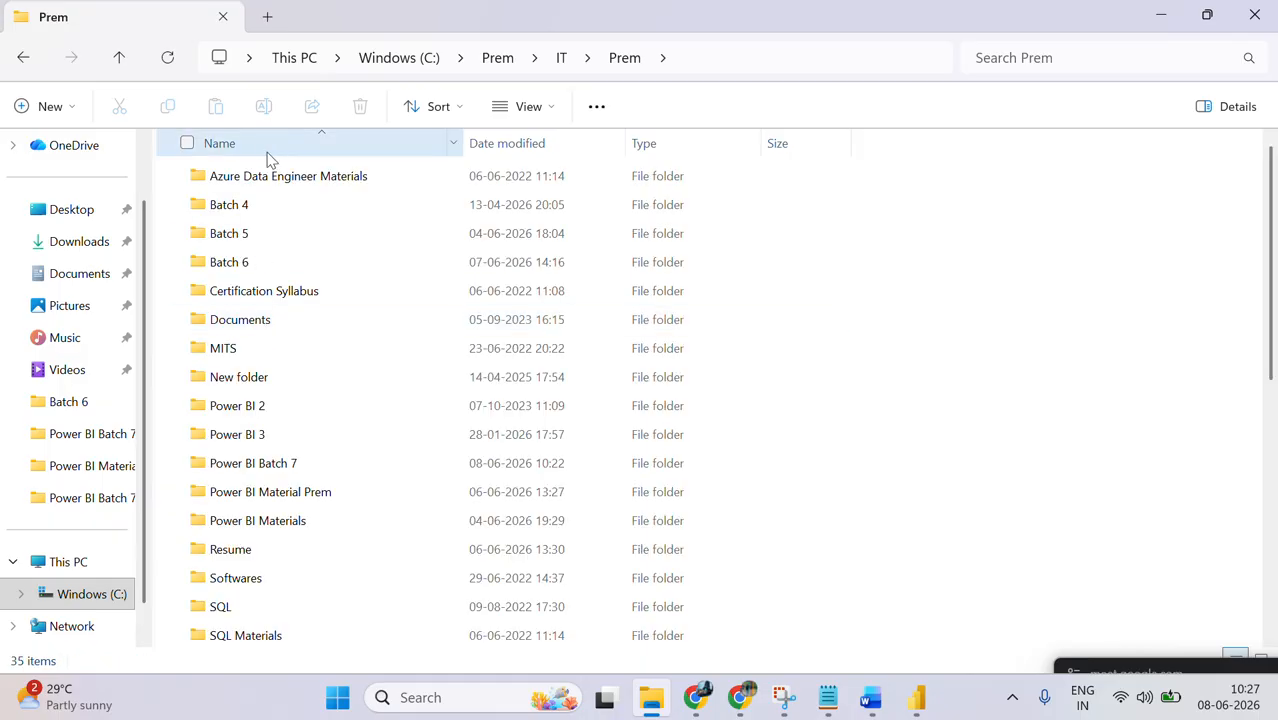
double_click(265, 260)
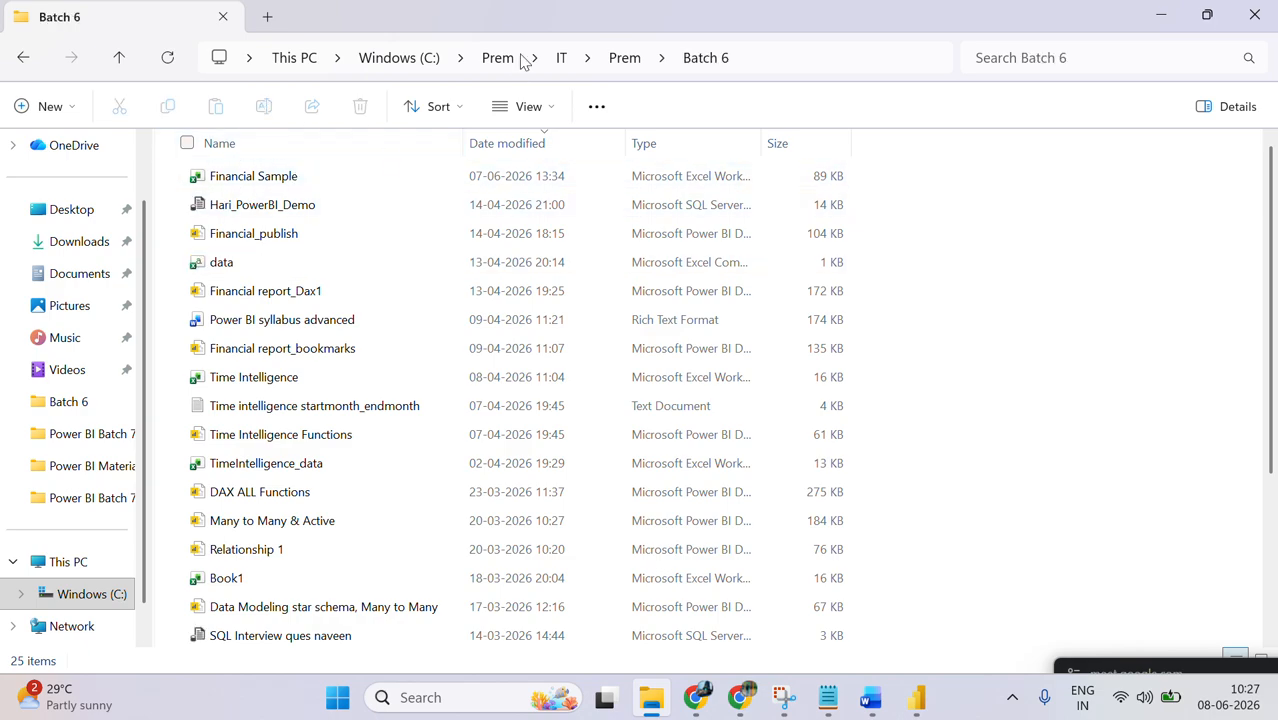
Step: Open the Financial Sample workbook maximized in Excel and close Document Recovery, removing the recovered files
click(236, 180)
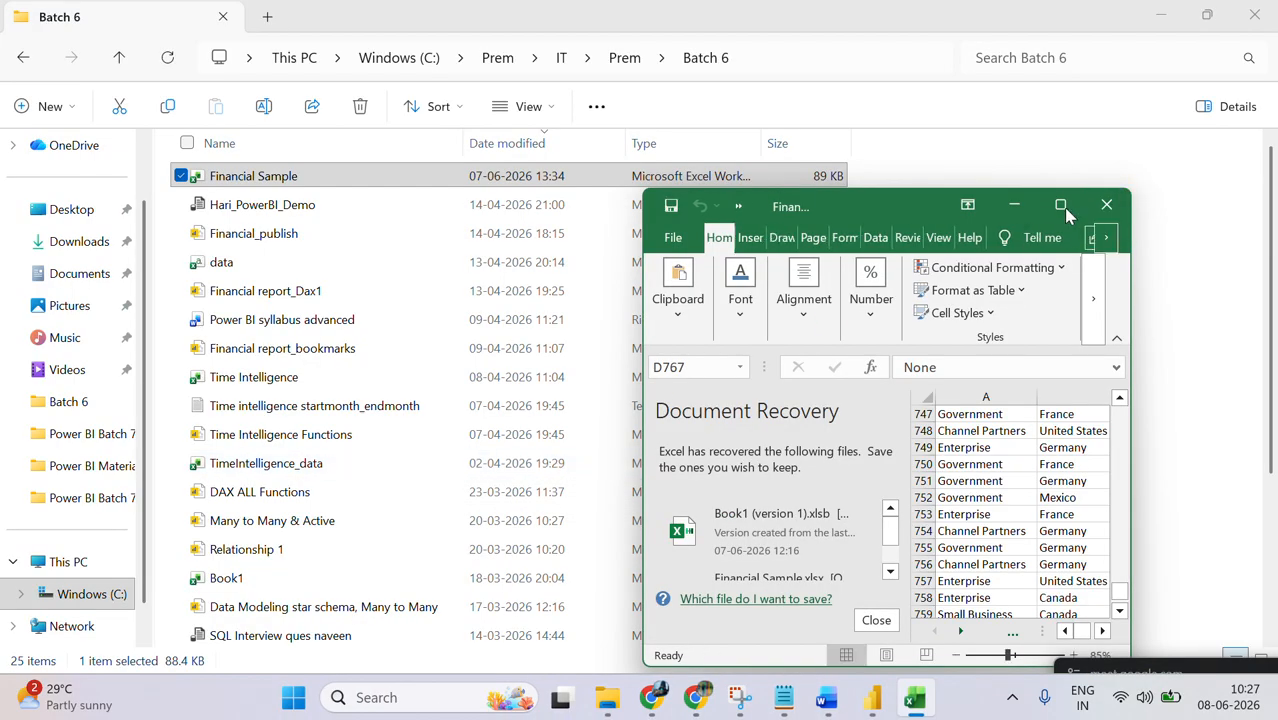
click(1062, 206)
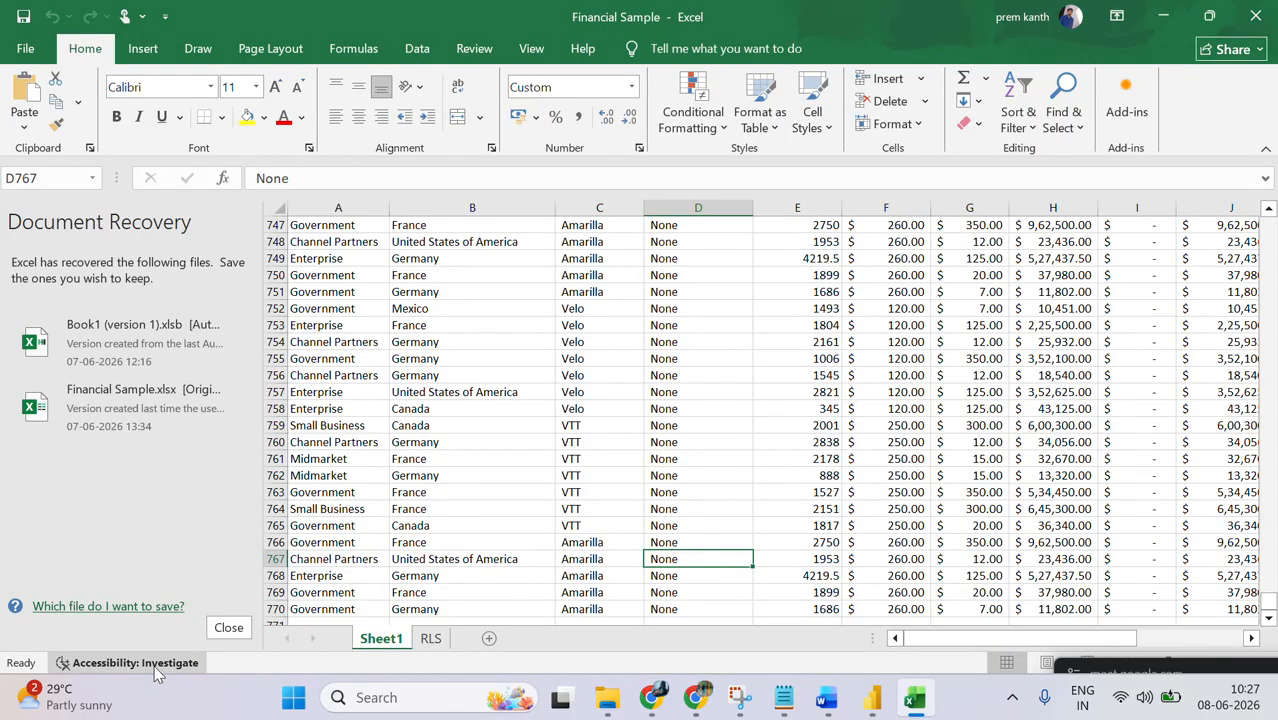
click(228, 628)
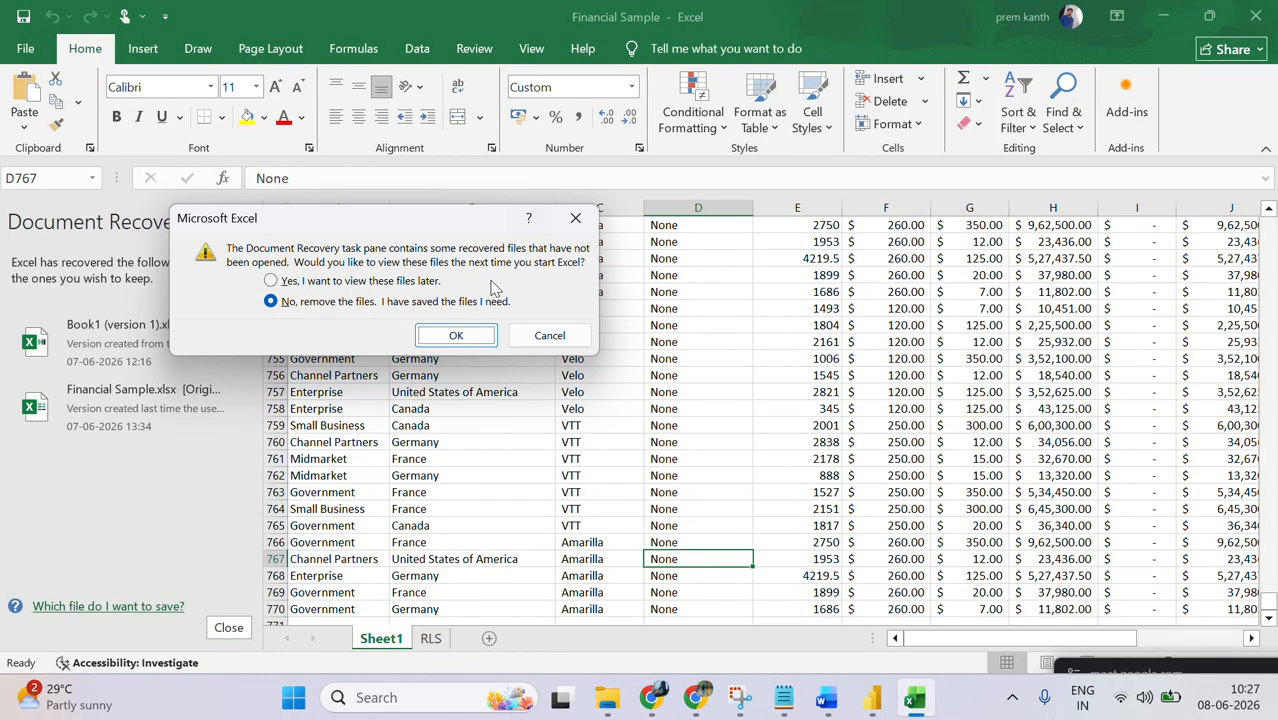
click(458, 333)
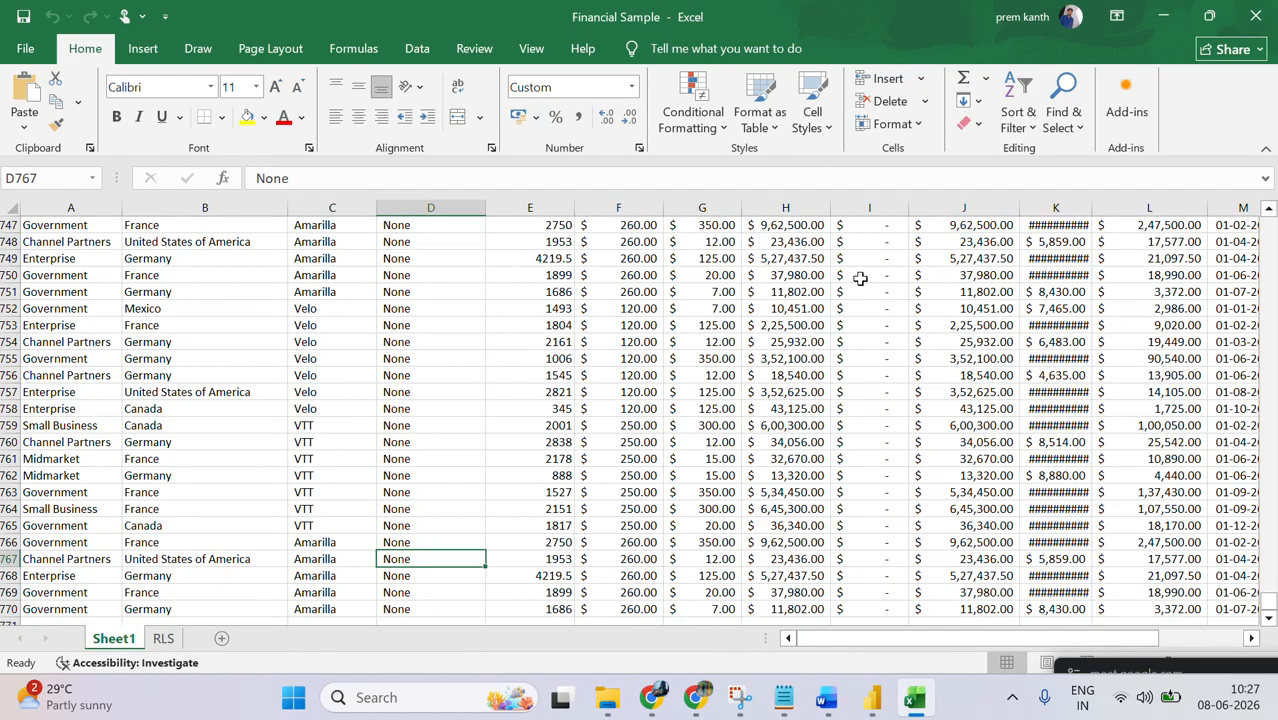
Step: Examine the column headers at the start of Sheet1, select the Segment column and minimize Excel
drag(1269, 602, 1269, 222)
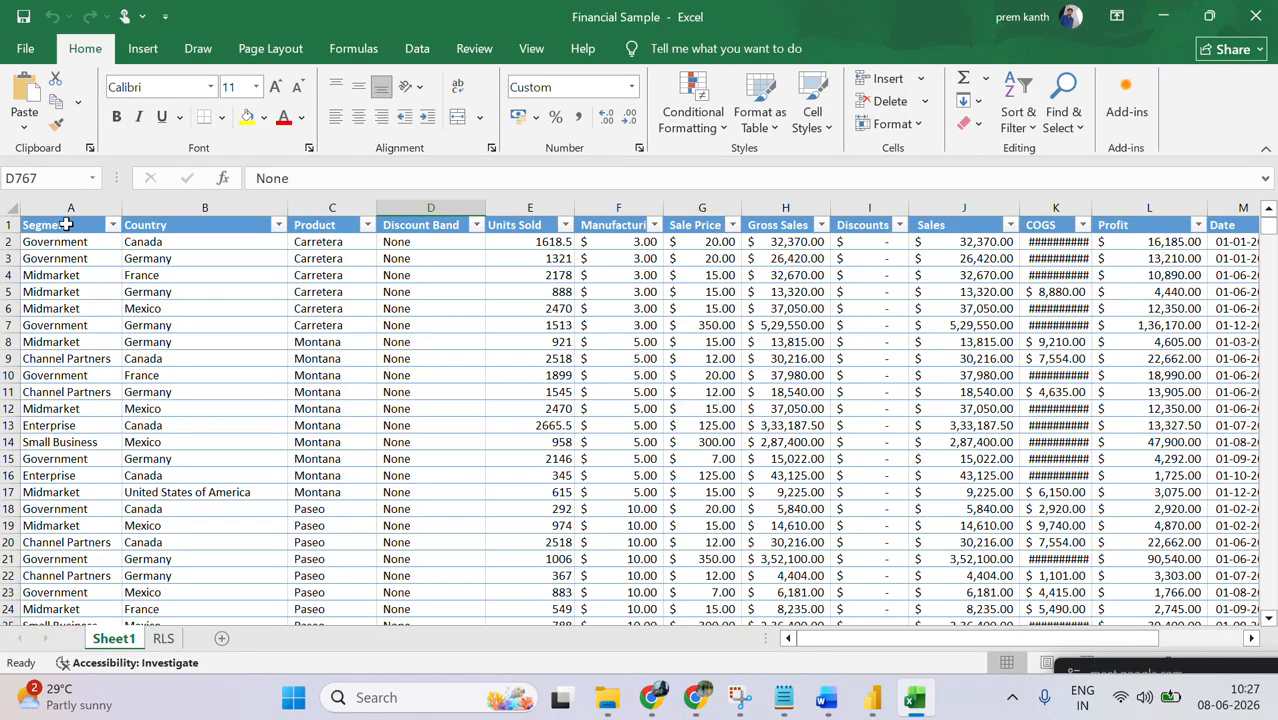
click(67, 208)
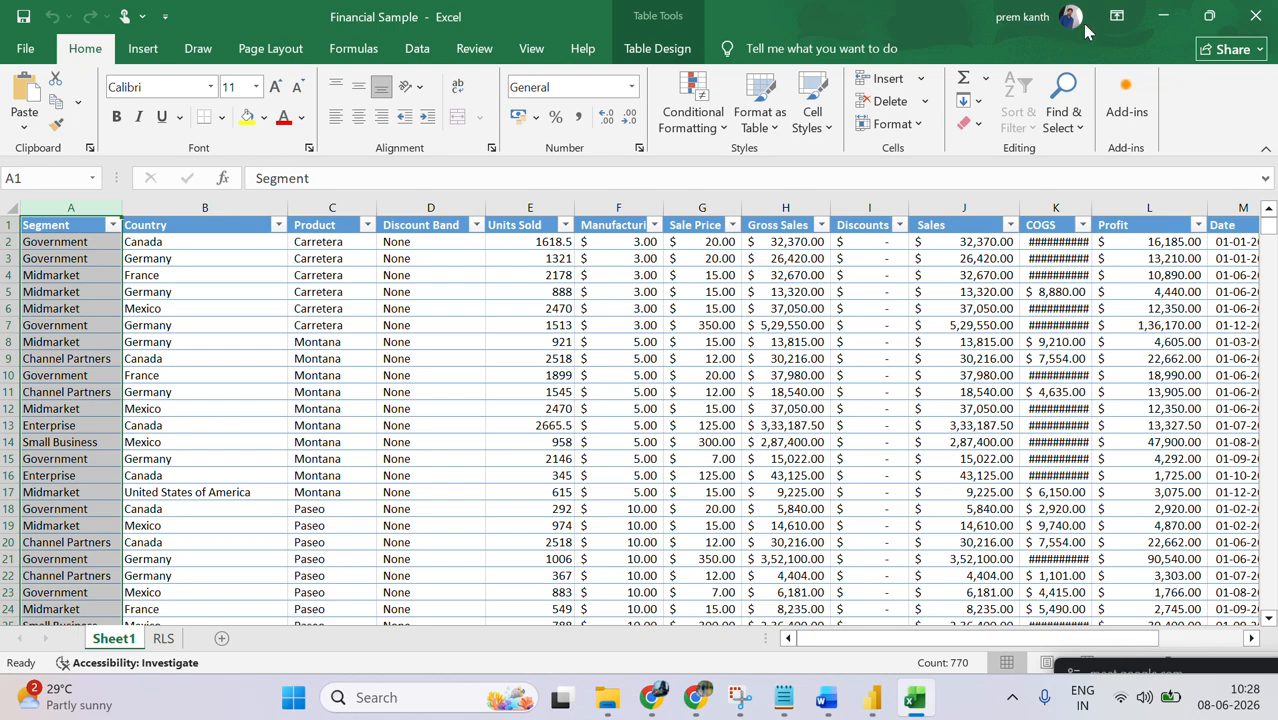
click(1160, 16)
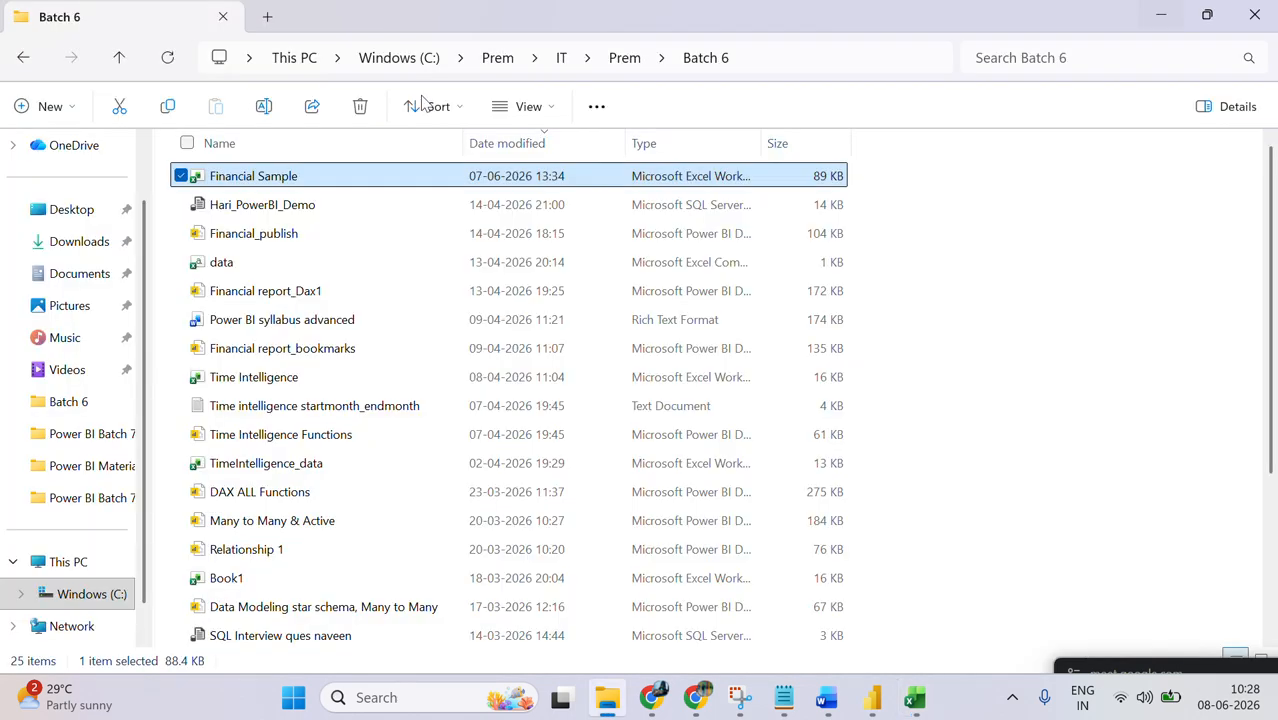
Step: Switch to Power BI Desktop, expand the Sheet1 fields and compare them with the columns in the Excel workbook
click(887, 703)
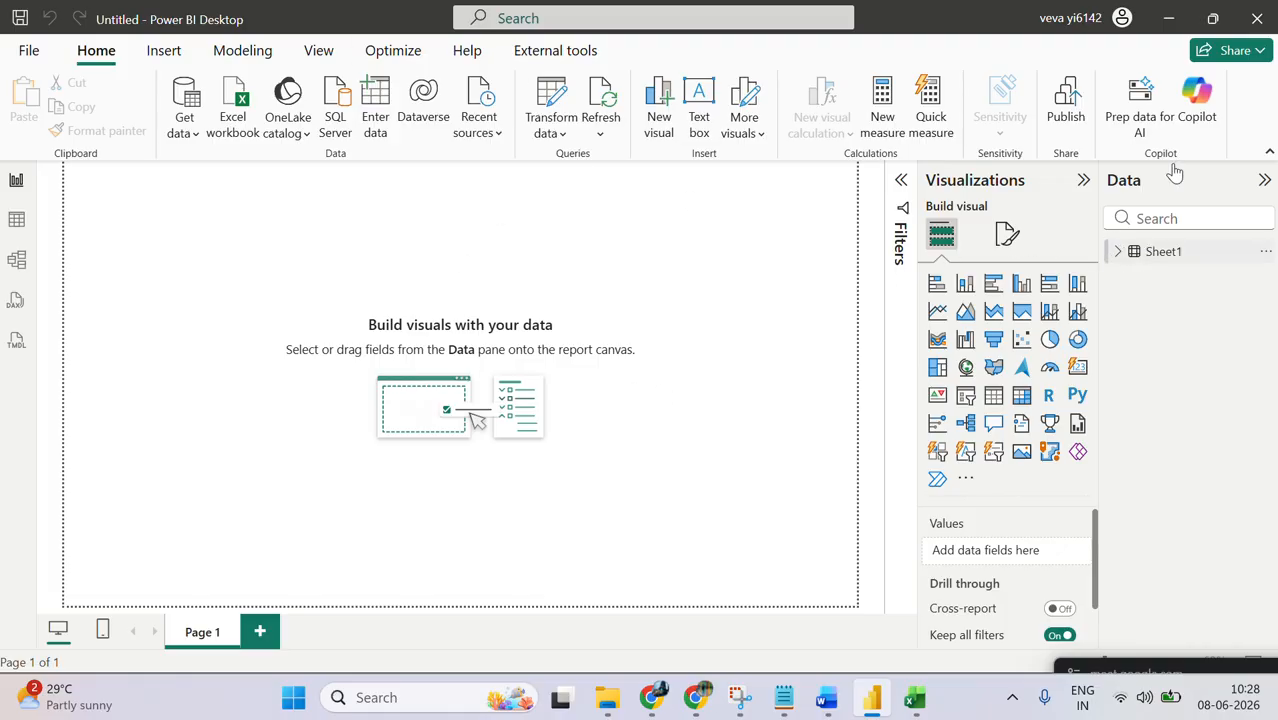
click(1117, 251)
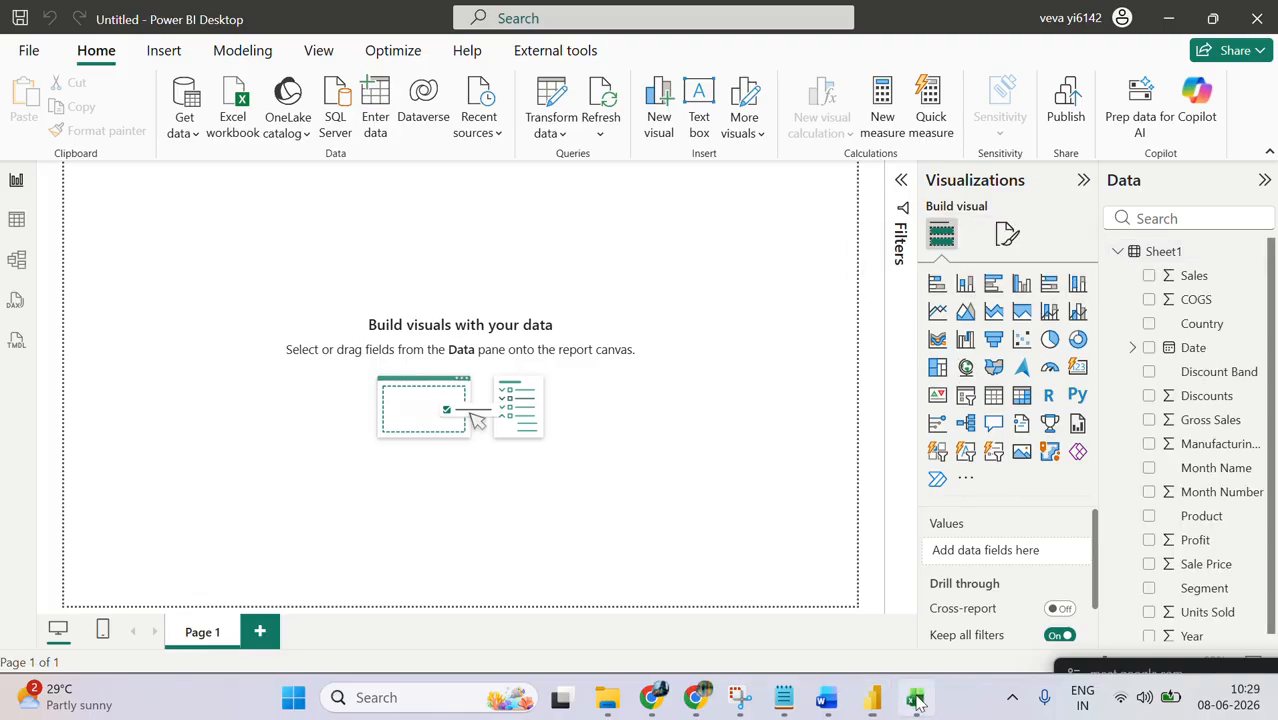
click(917, 703)
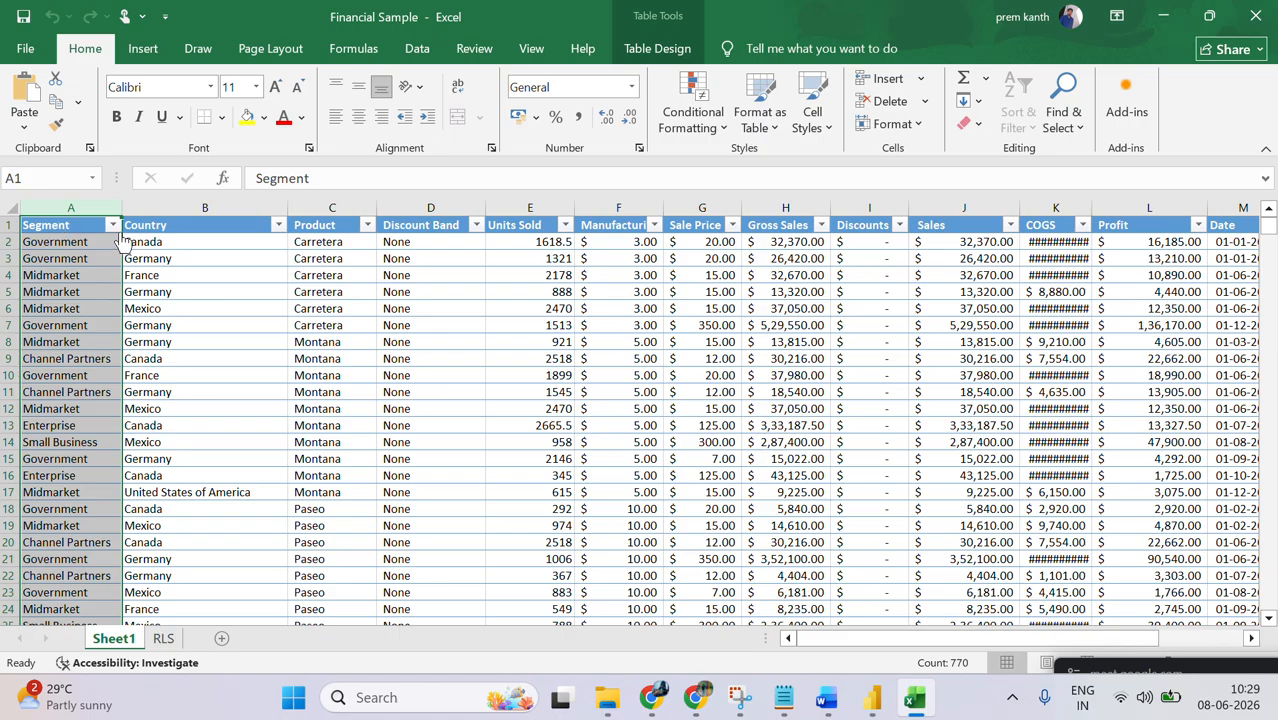
key(alt+Tab)
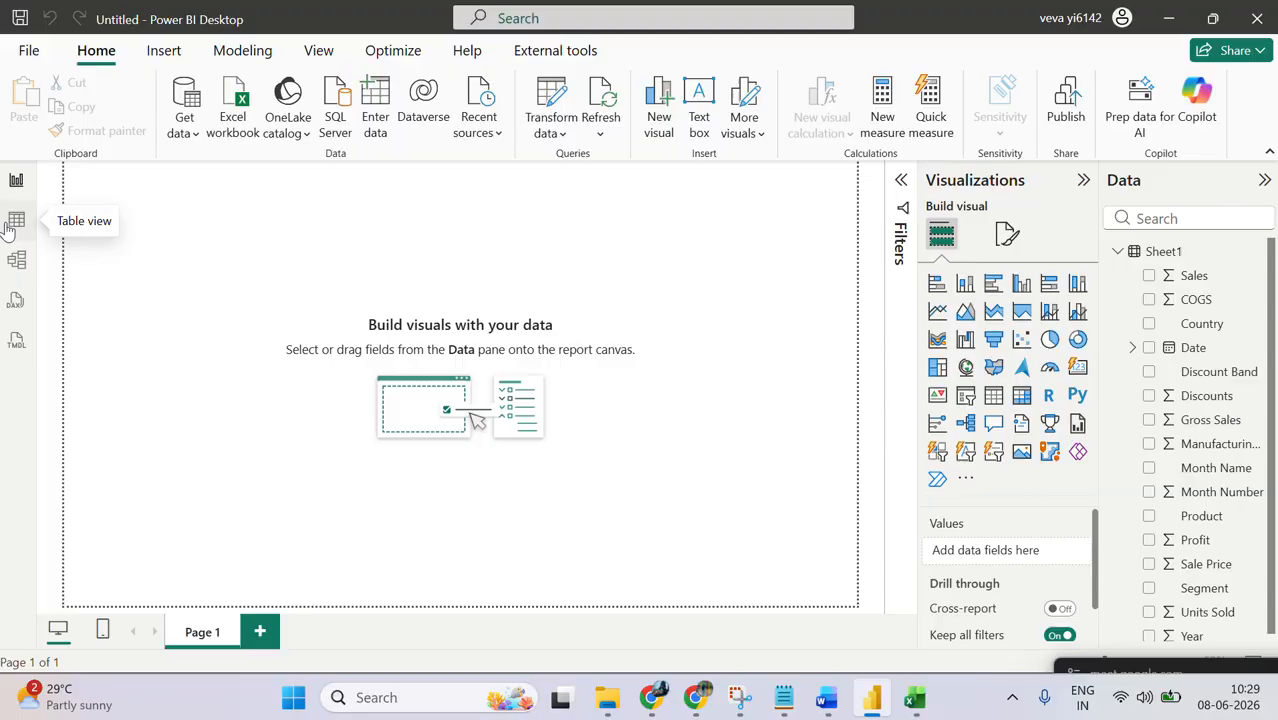
key(alt+Tab)
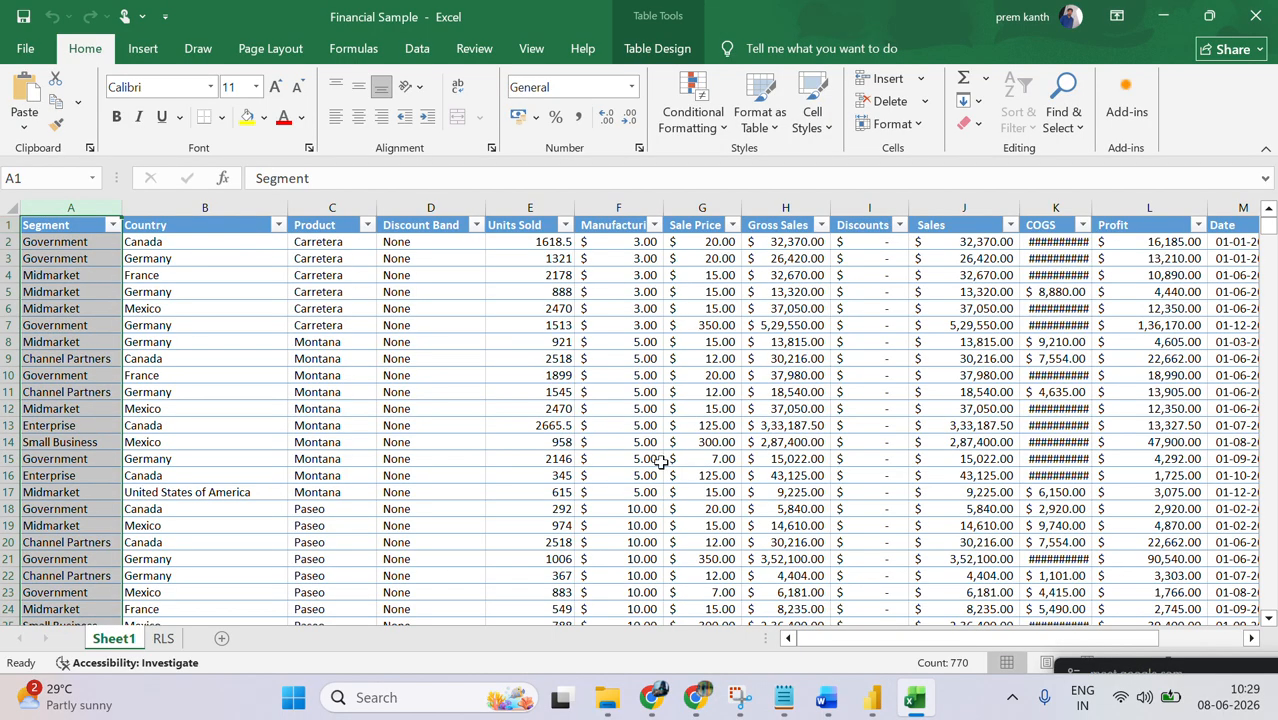
key(alt+Tab)
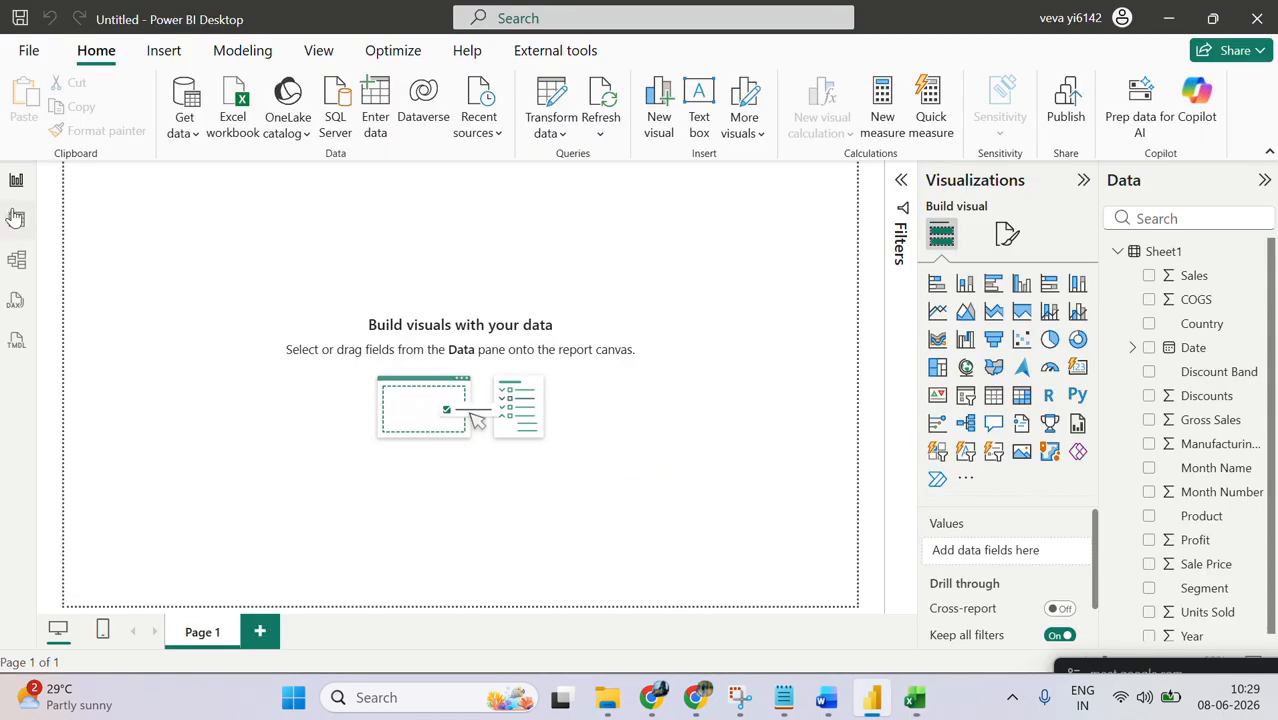
Step: Examine the Sheet1 rows in Table view and return to Report view
click(16, 226)
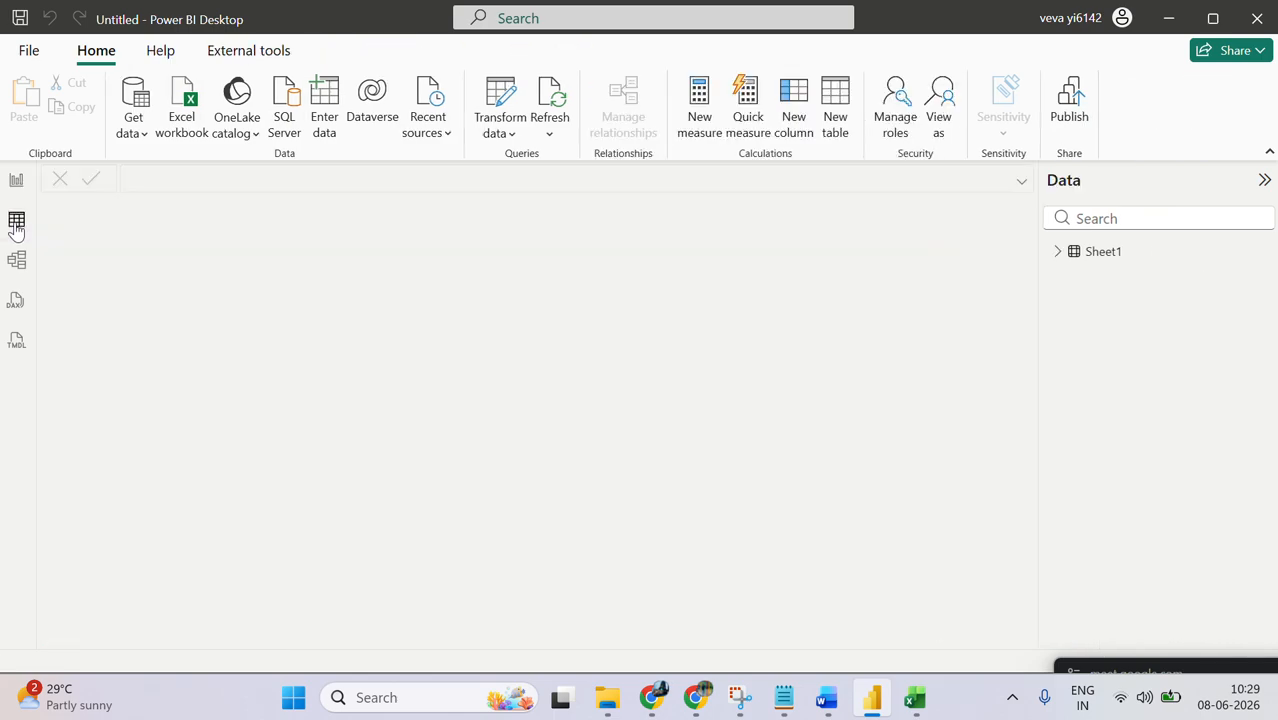
click(1150, 252)
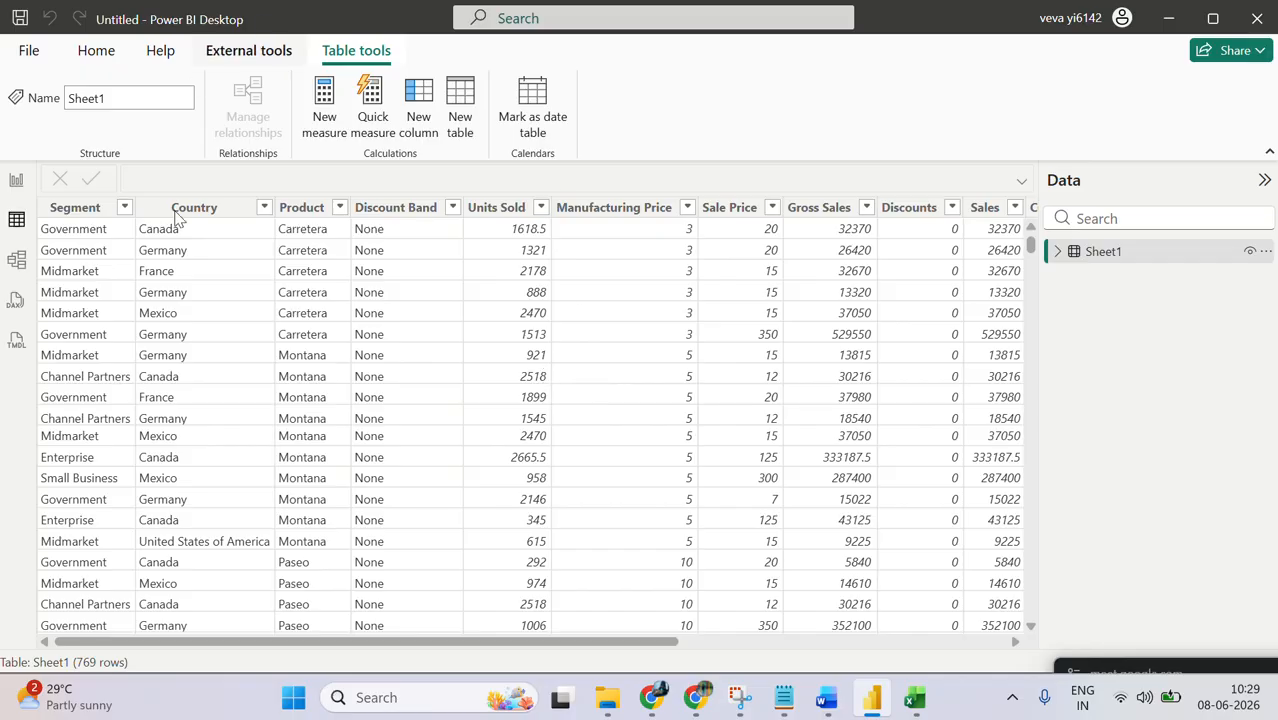
click(14, 186)
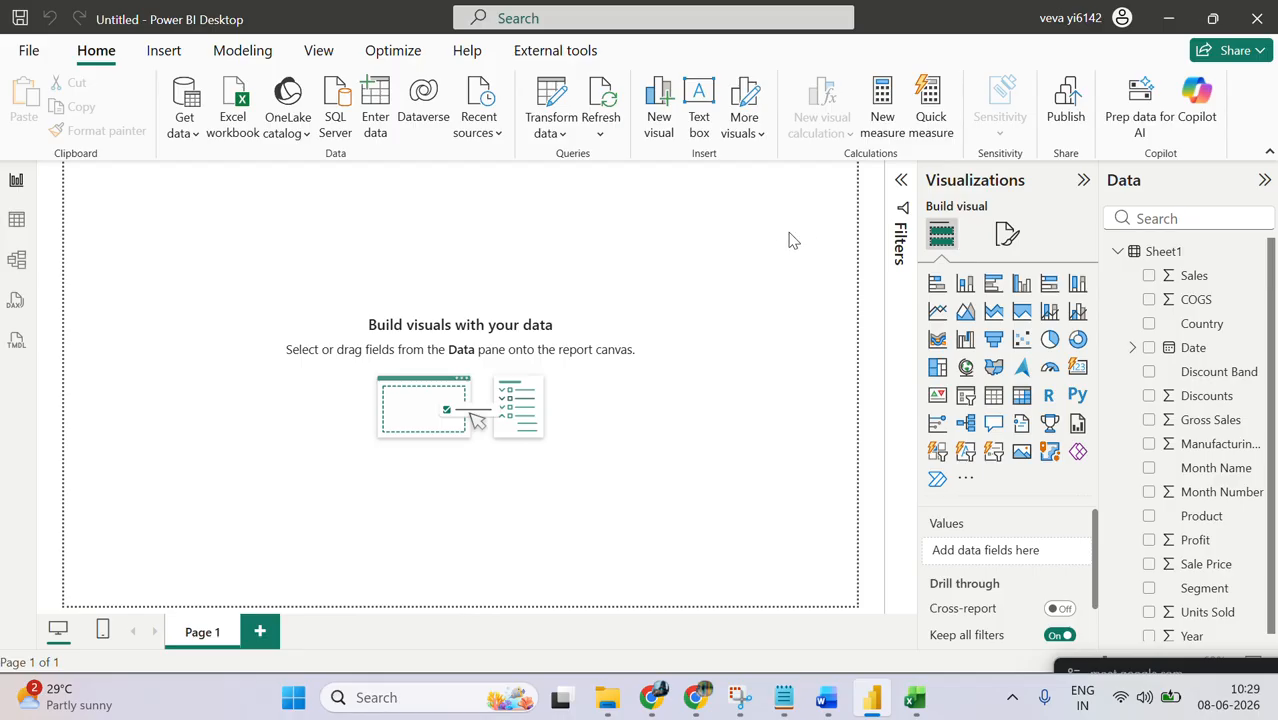
Step: Collapse the Sheet1 fields, look over the Financial Sample workbook in Excel and return to Power BI Desktop
click(1117, 251)
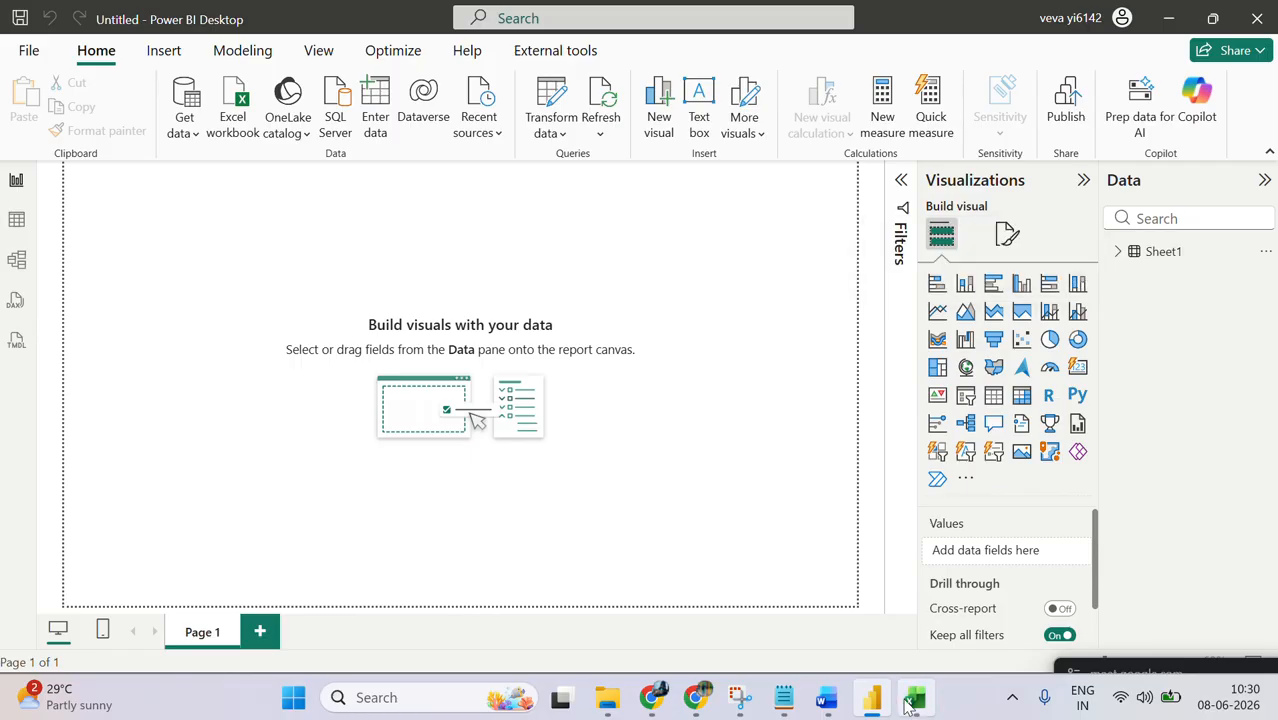
mouse_move(913, 708)
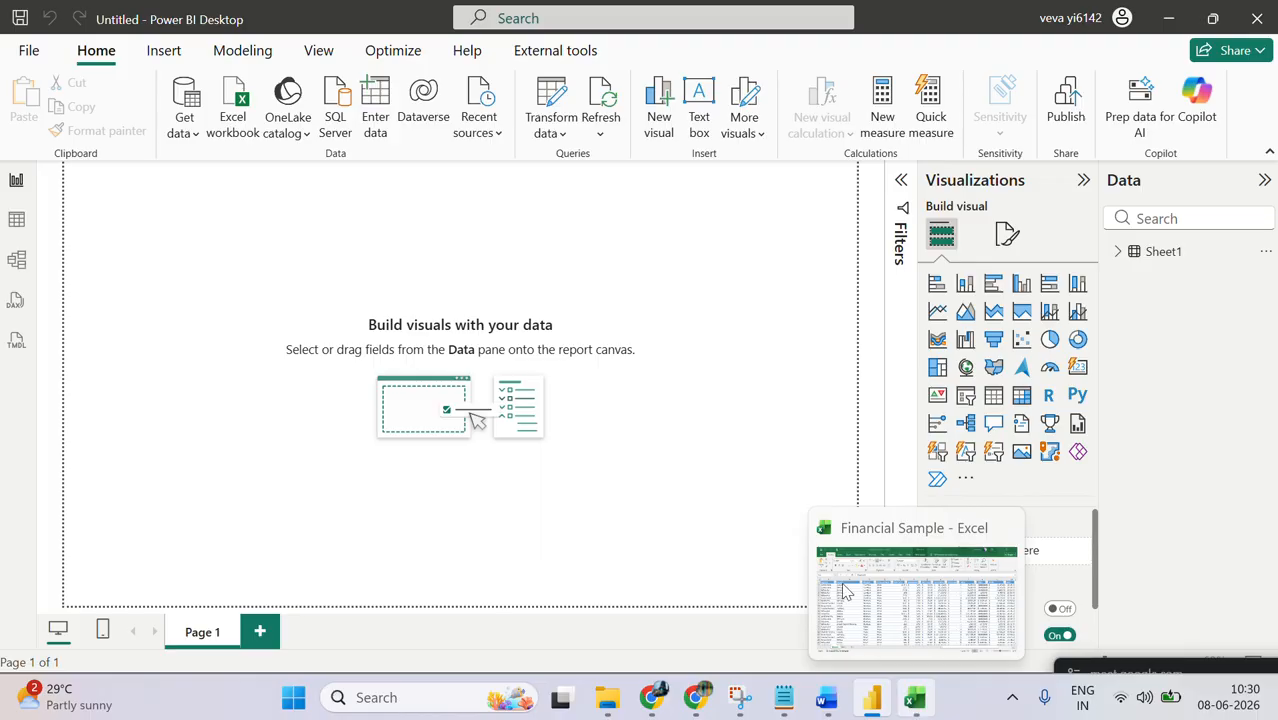
click(922, 706)
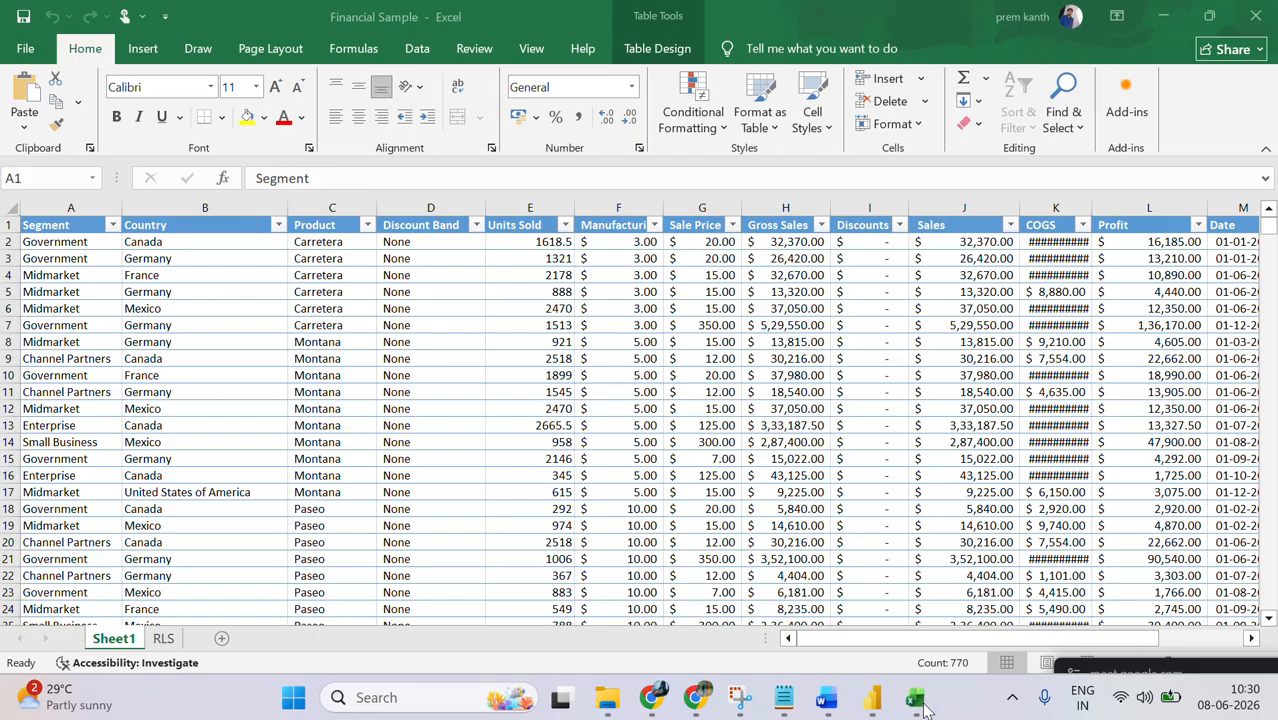
click(1164, 15)
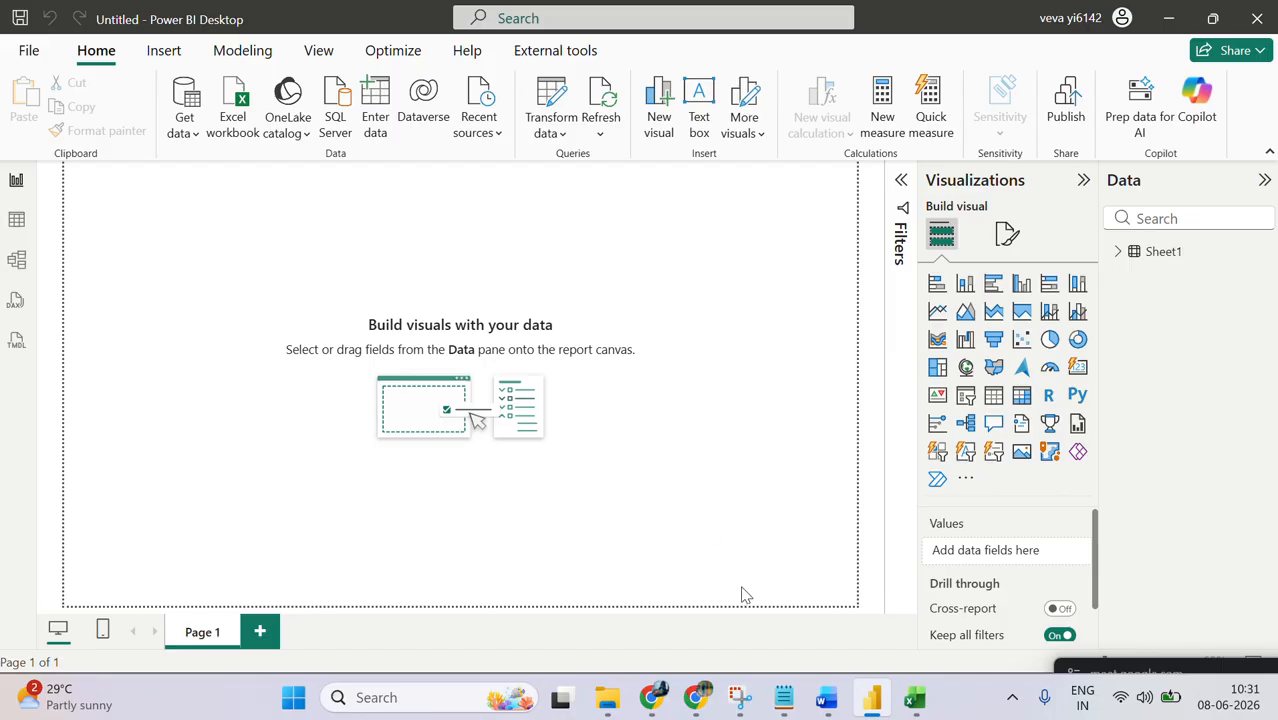
click(914, 697)
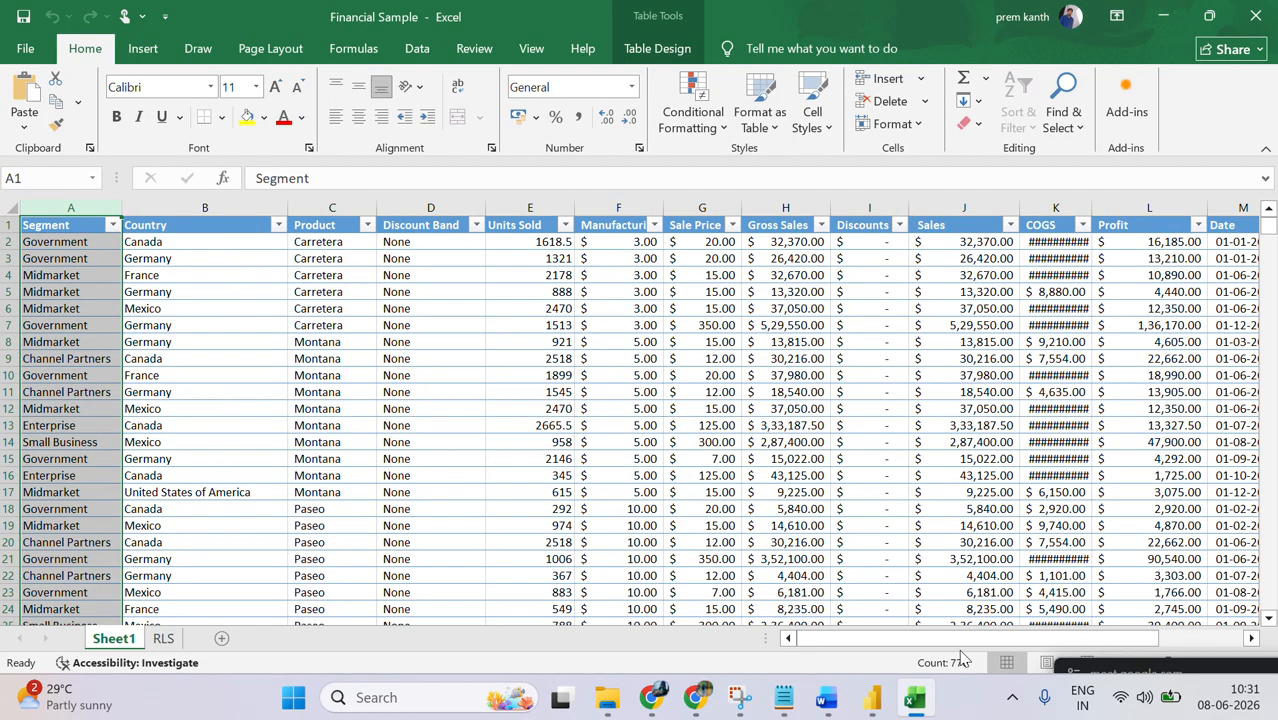
click(1160, 20)
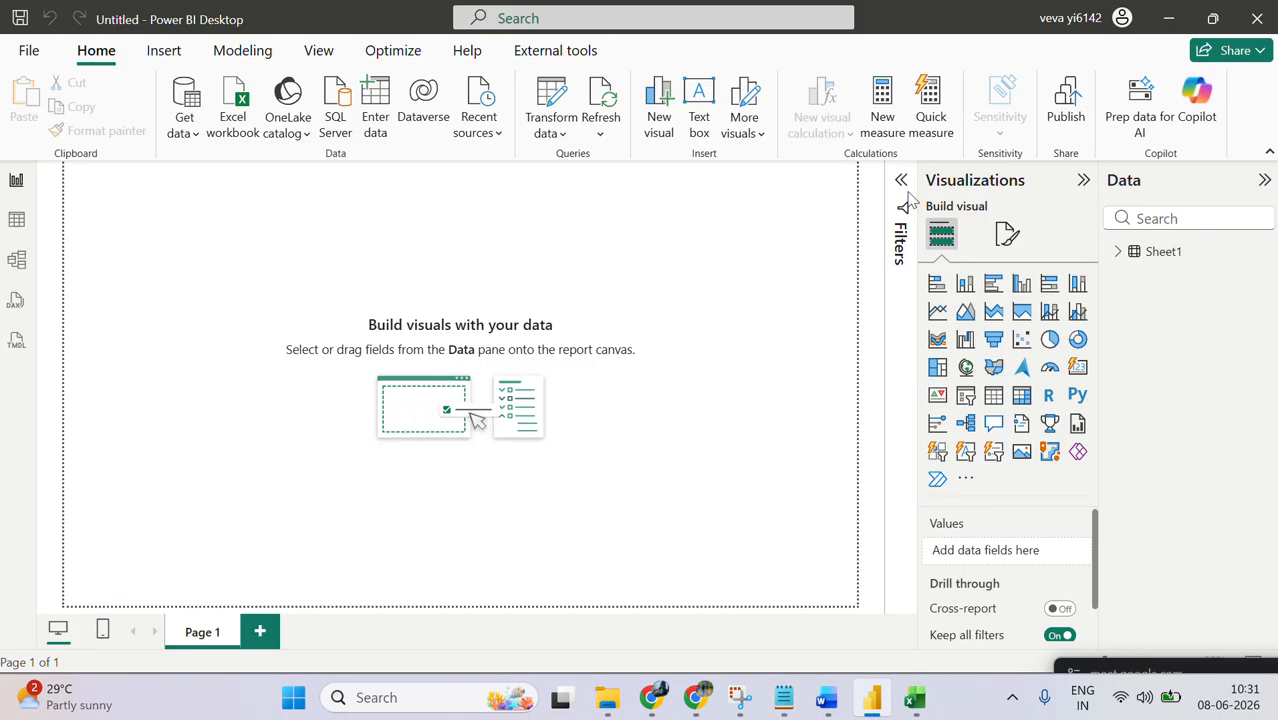
Step: Show the Sheet1 table in Table view and switch to the Financial Sample workbook in Excel
click(1128, 255)
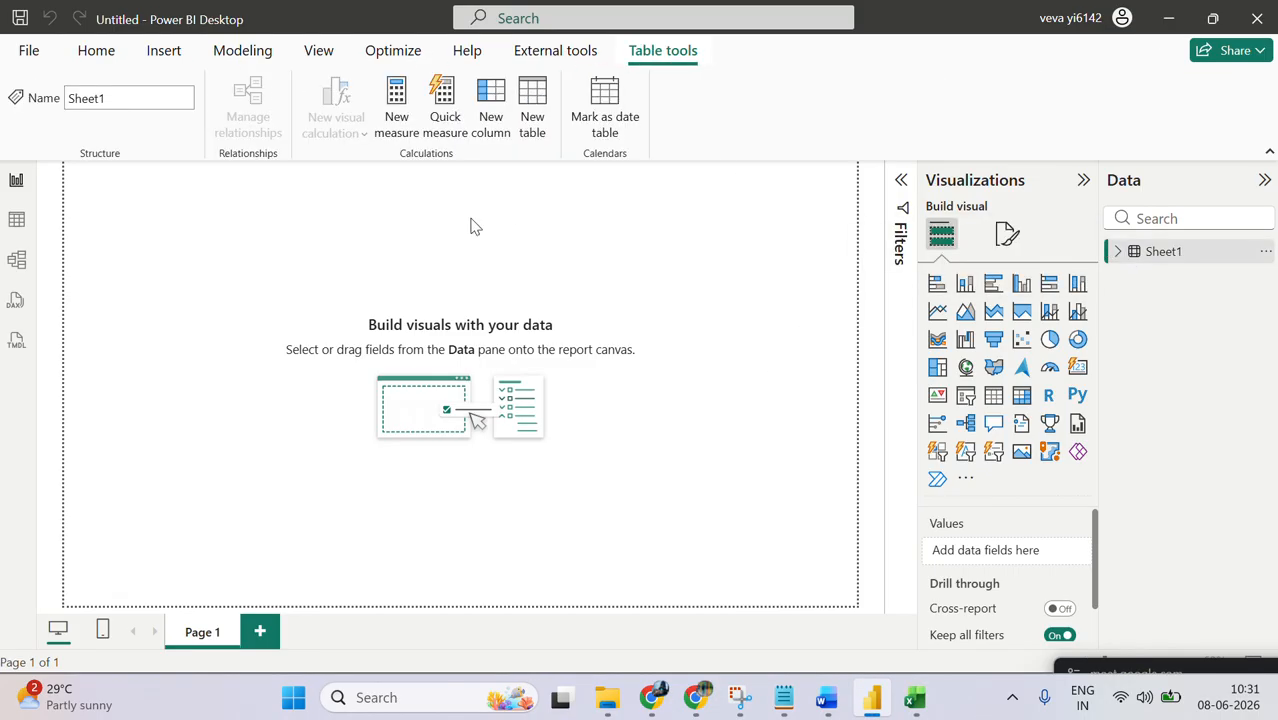
click(16, 219)
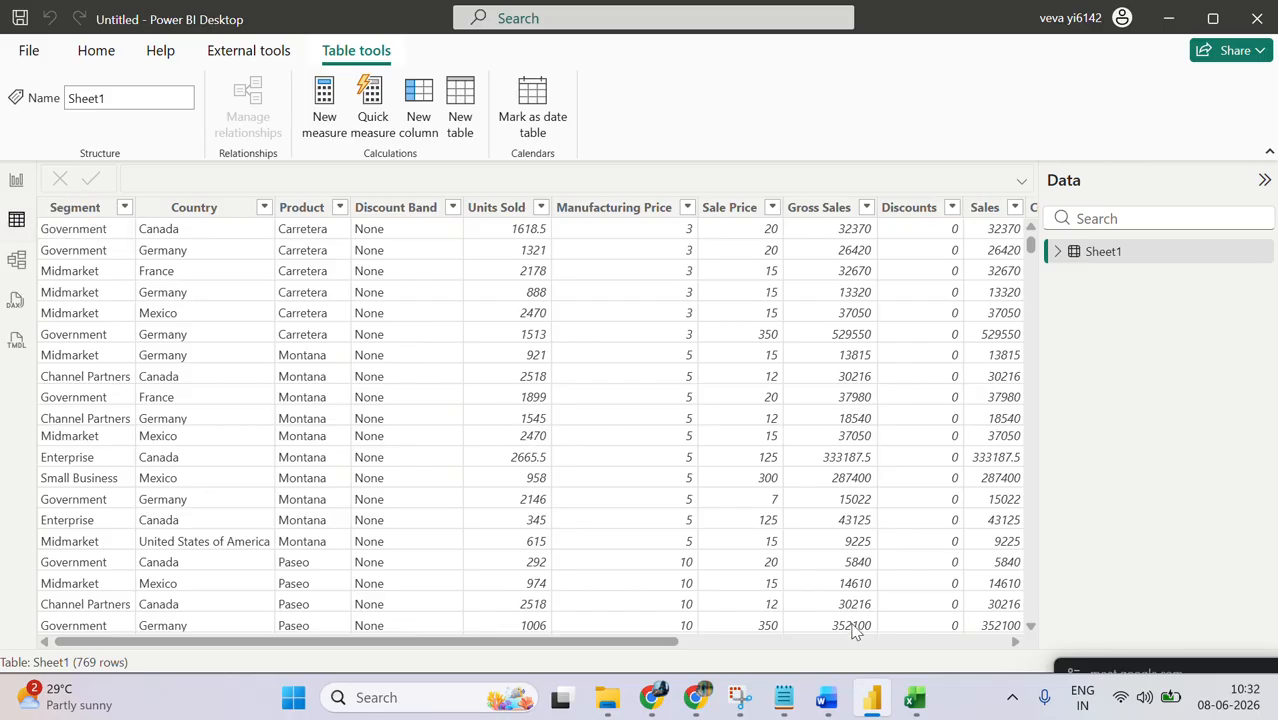
click(915, 711)
Step: Copy rows 748 to 770 at the end of Sheet1's data
click(66, 560)
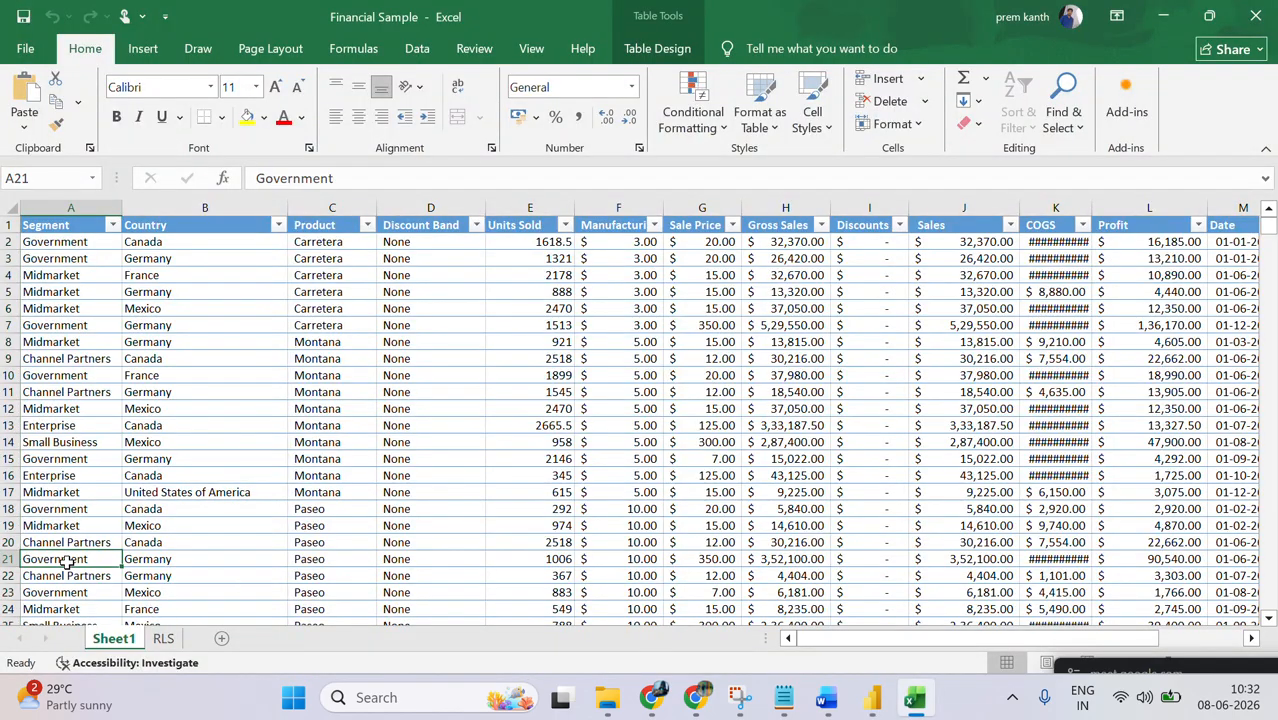
key(Down)
key(Down)
key(Down)
key(Down)
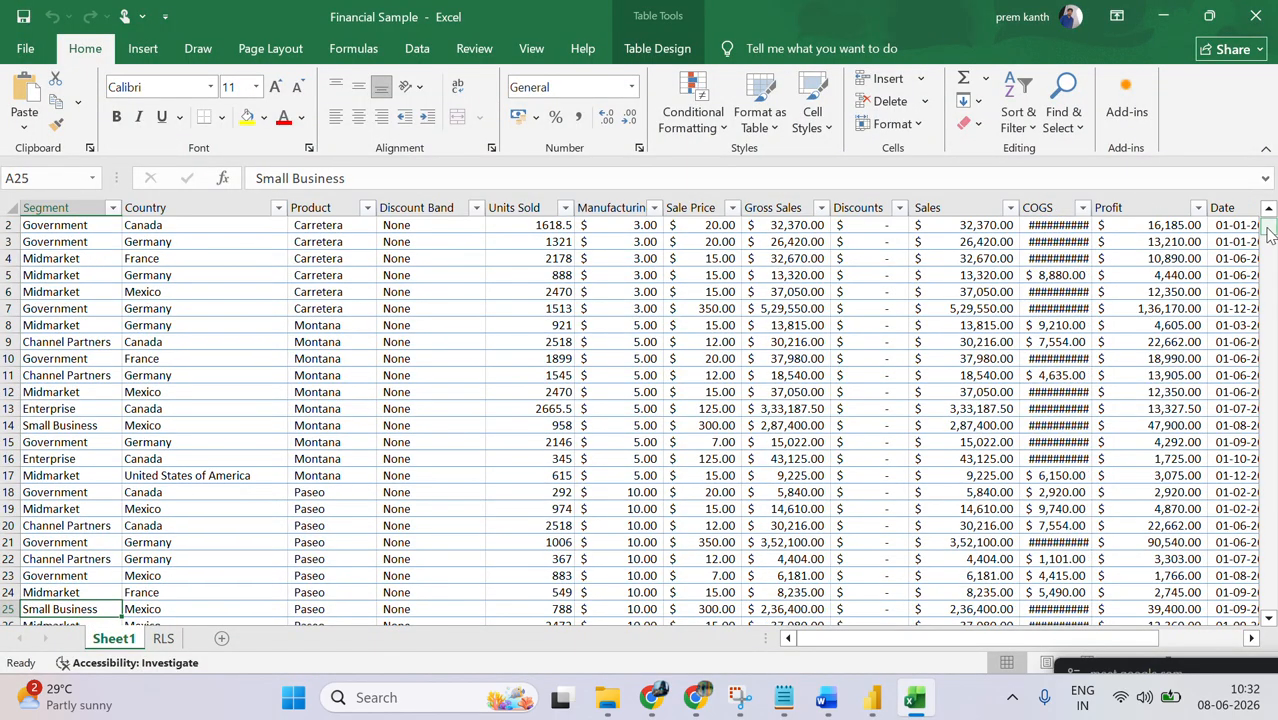
drag(1268, 229, 1248, 634)
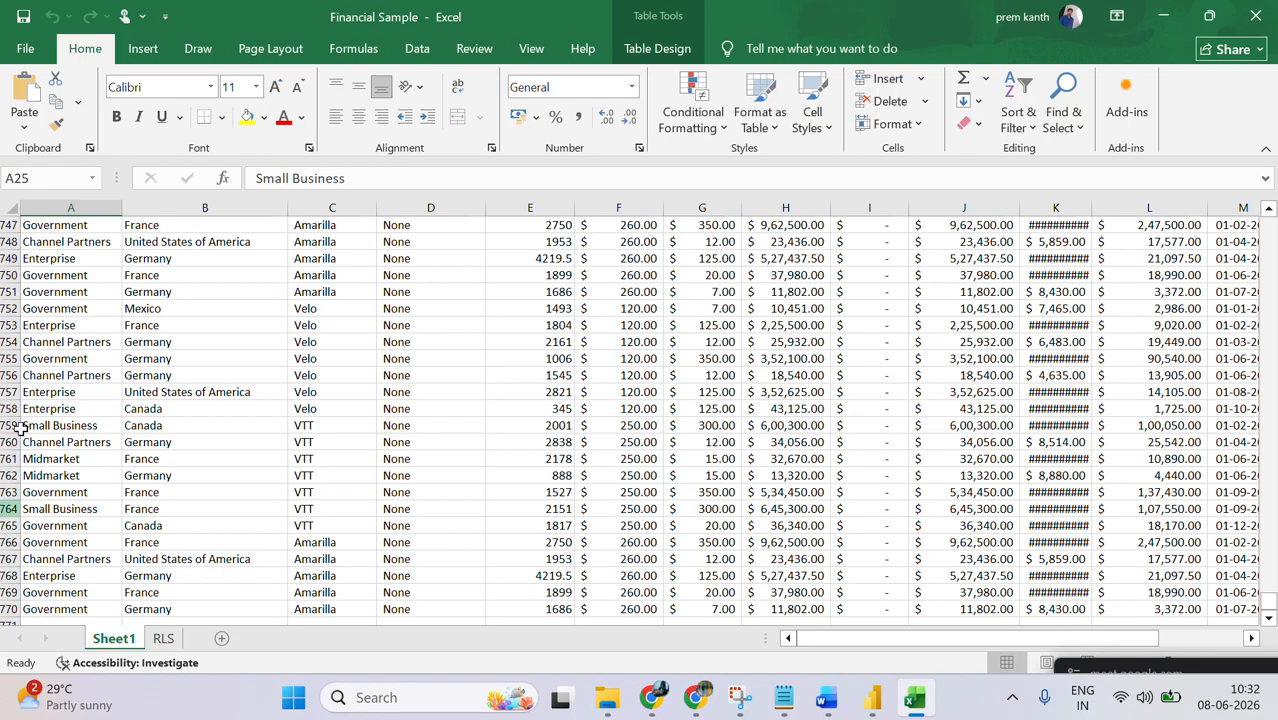
drag(6, 241, 6, 612)
key(ctrl+c)
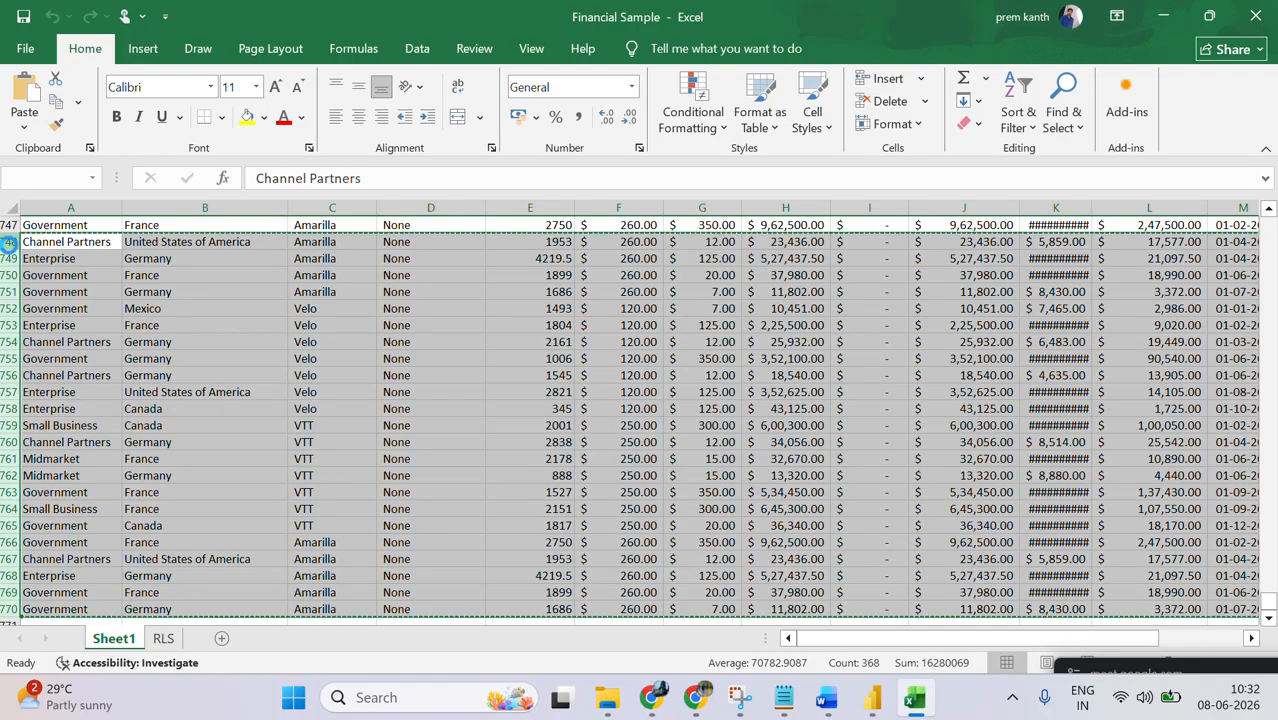
Step: Paste the copied rows below the last record of Sheet1, starting in cell A771
click(120, 557)
key(Down)
key(Down)
key(Down)
key(Down)
key(Down)
key(Down)
key(Down)
key(Down)
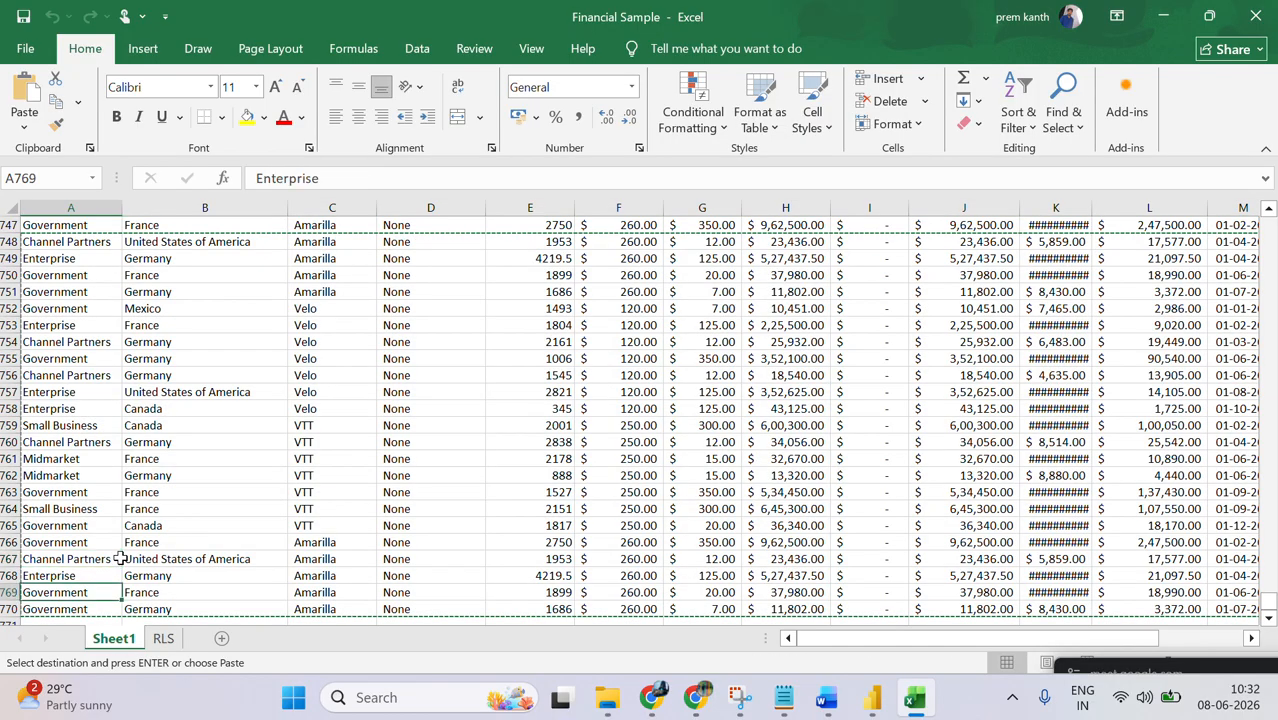
key(Up)
key(Up)
key(Up)
key(Up)
key(ctrl+v)
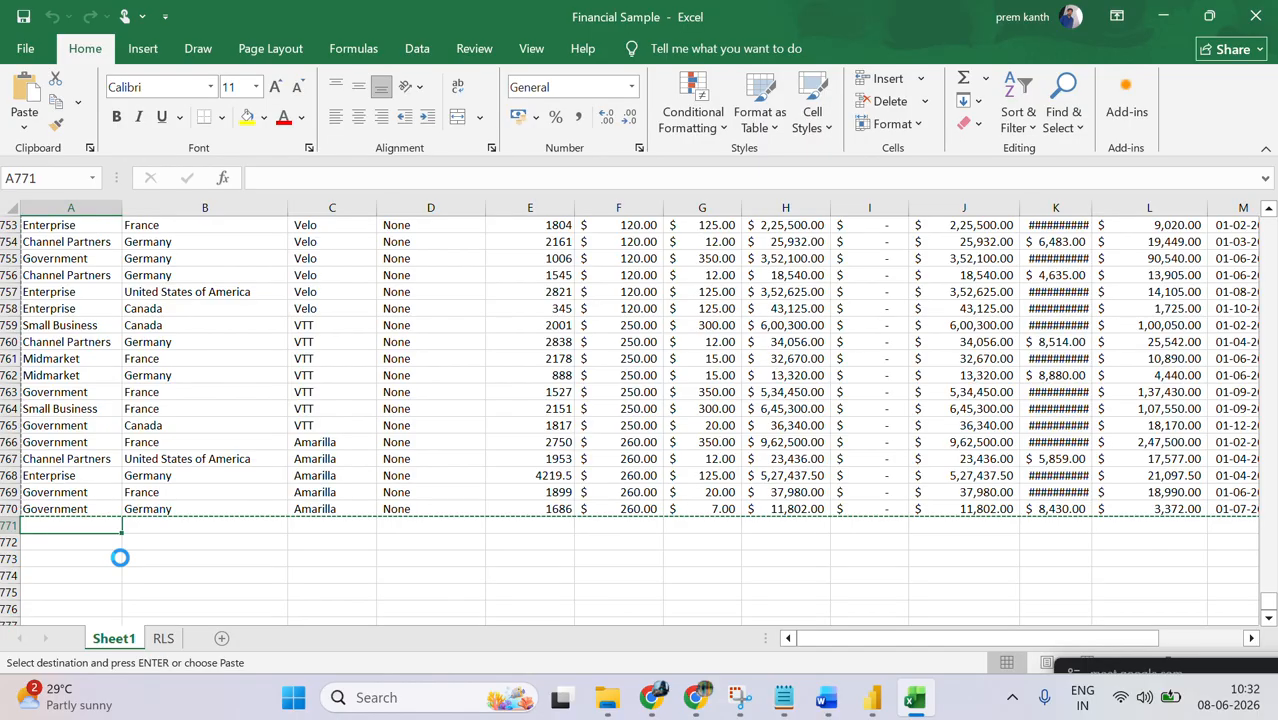
key(Down)
key(Down)
key(Down)
key(Down)
key(Down)
key(Down)
key(Down)
key(Down)
key(Down)
key(Down)
key(Down)
key(Down)
key(Down)
key(Down)
key(Down)
key(Down)
key(Down)
key(Down)
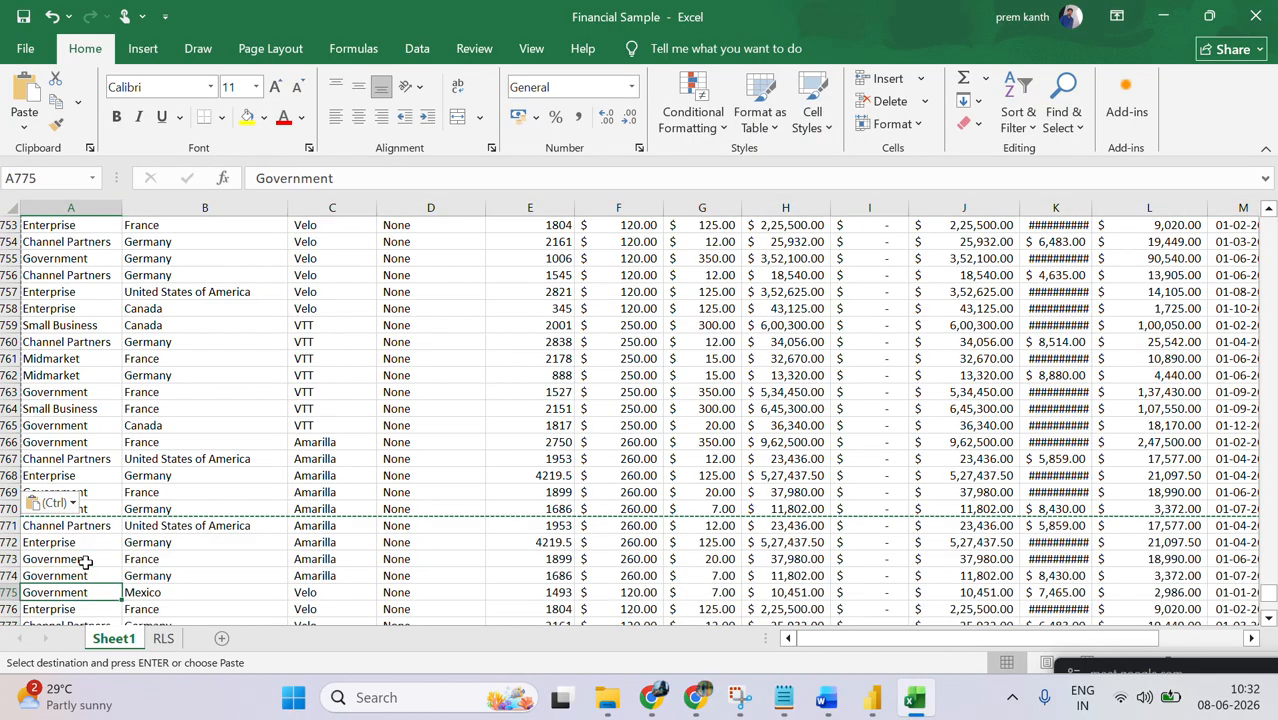
Step: Check the end of the pasted rows, clear the copy selection and close the workbook with the added rows saved
key(ctrl+v)
key(Down)
key(Down)
key(Down)
key(Down)
key(Down)
key(Down)
key(Down)
key(Down)
key(Down)
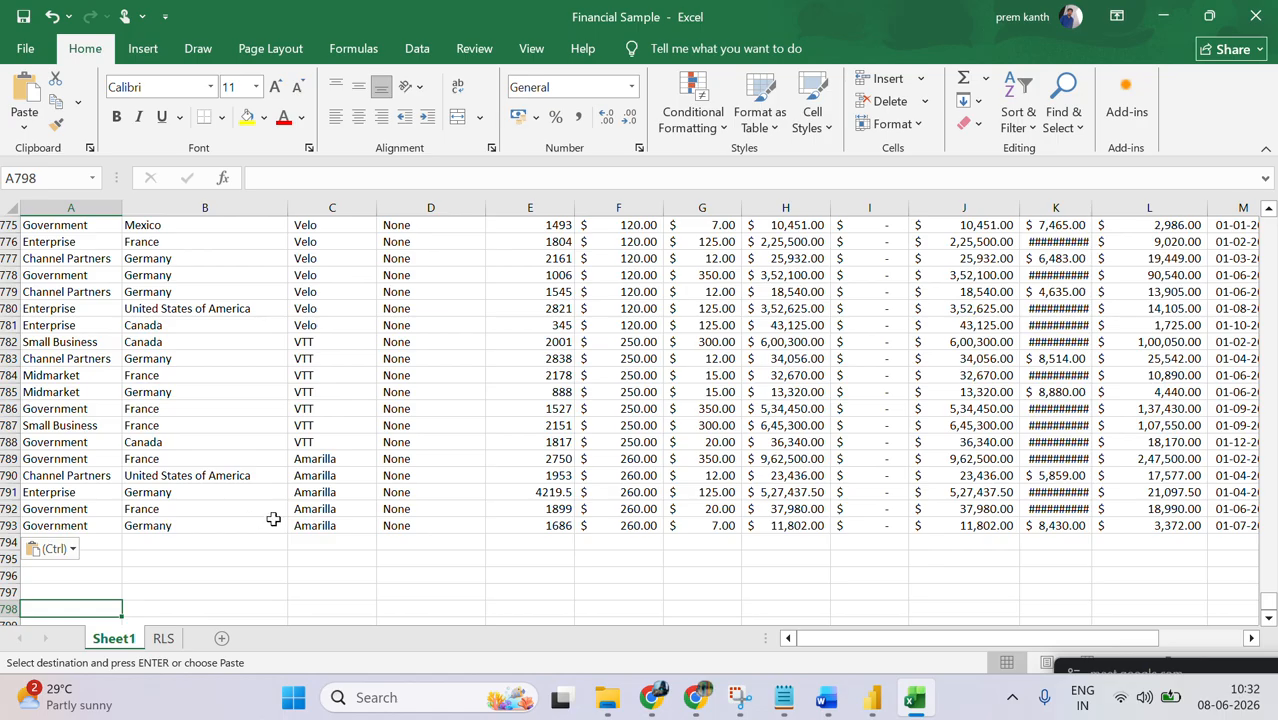
key(Escape)
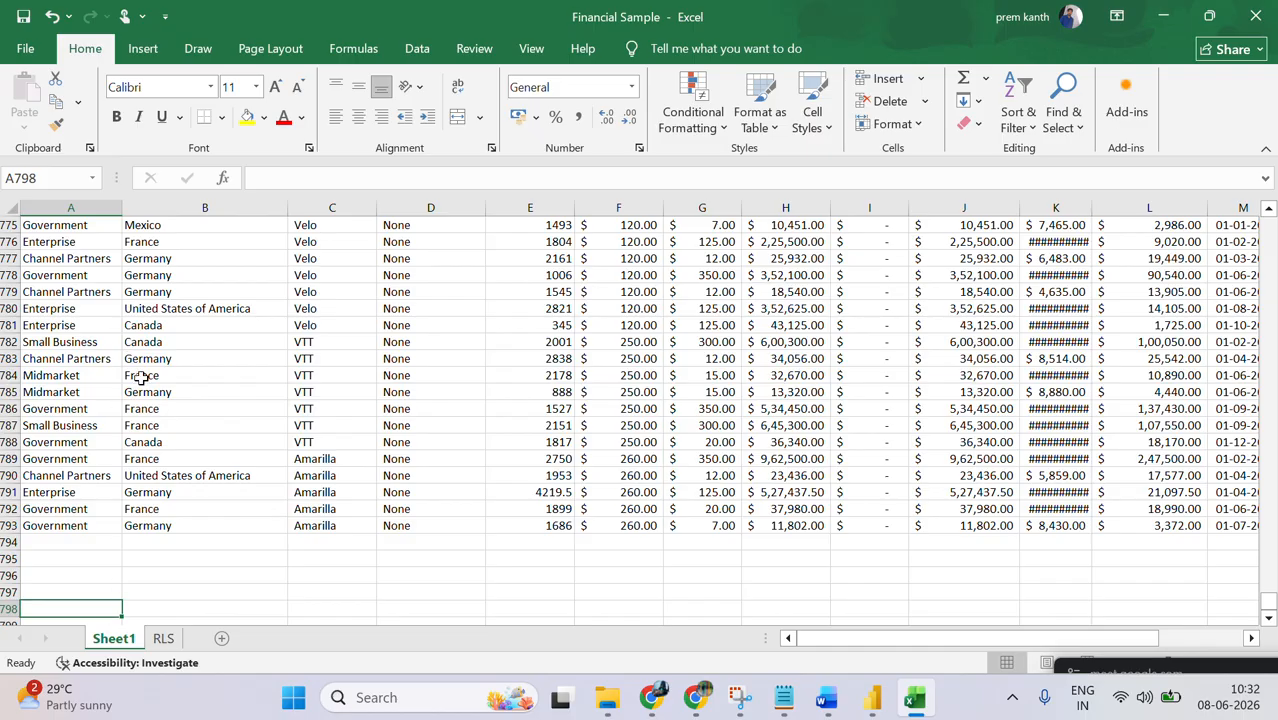
click(1258, 17)
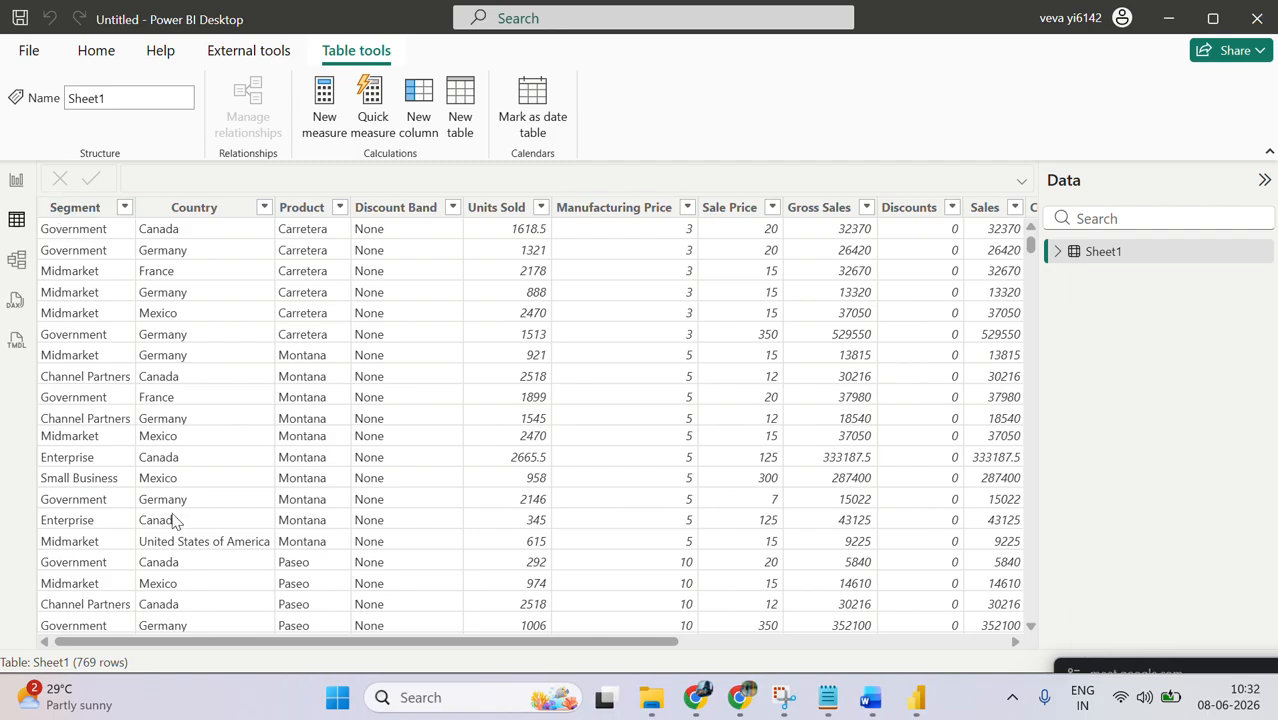
Step: Return to Report view in Power BI Desktop and refresh the report's schema and data
click(127, 672)
click(15, 182)
click(95, 50)
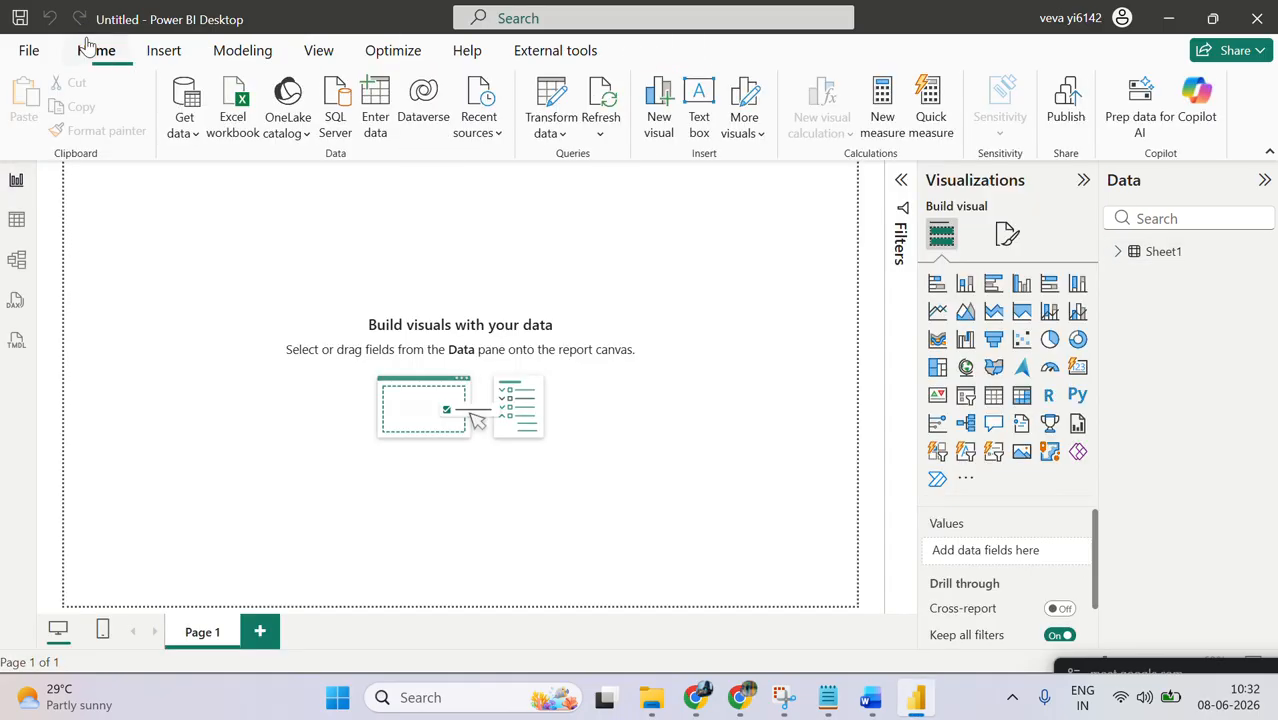
click(602, 132)
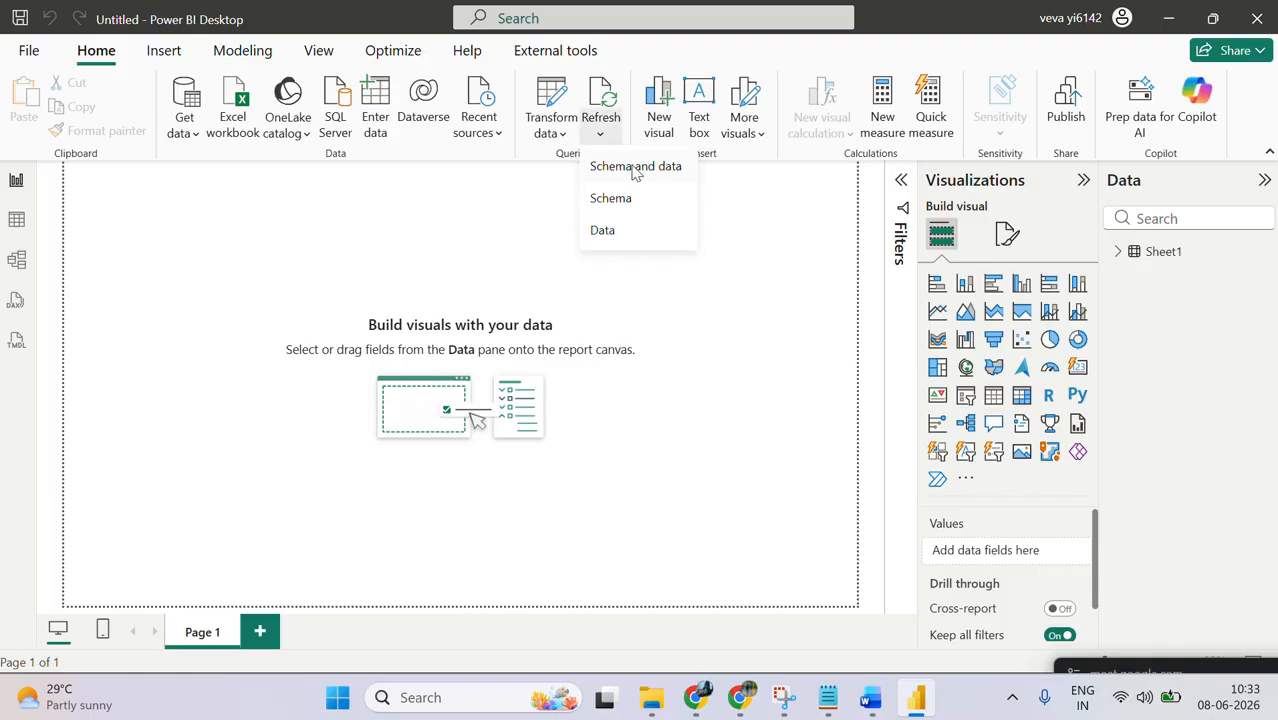
click(670, 168)
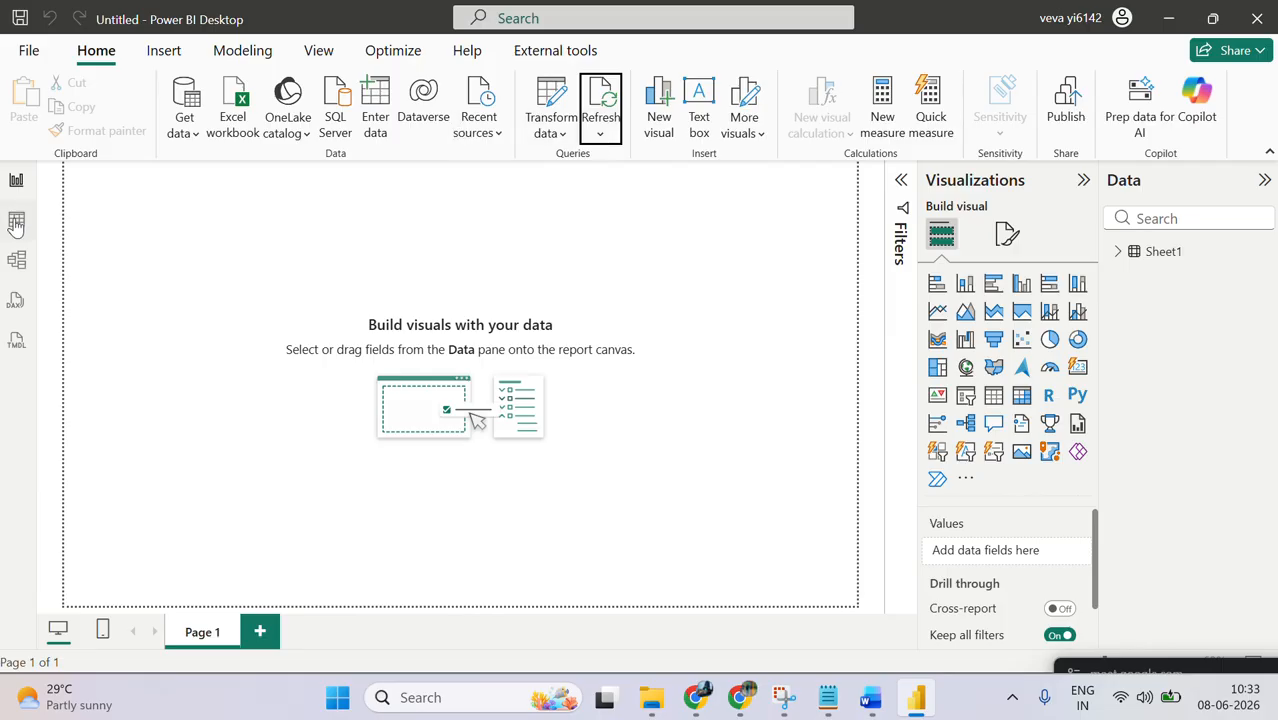
Step: Check the refreshed row count of Sheet1 in Table view and open the refresh options
click(16, 219)
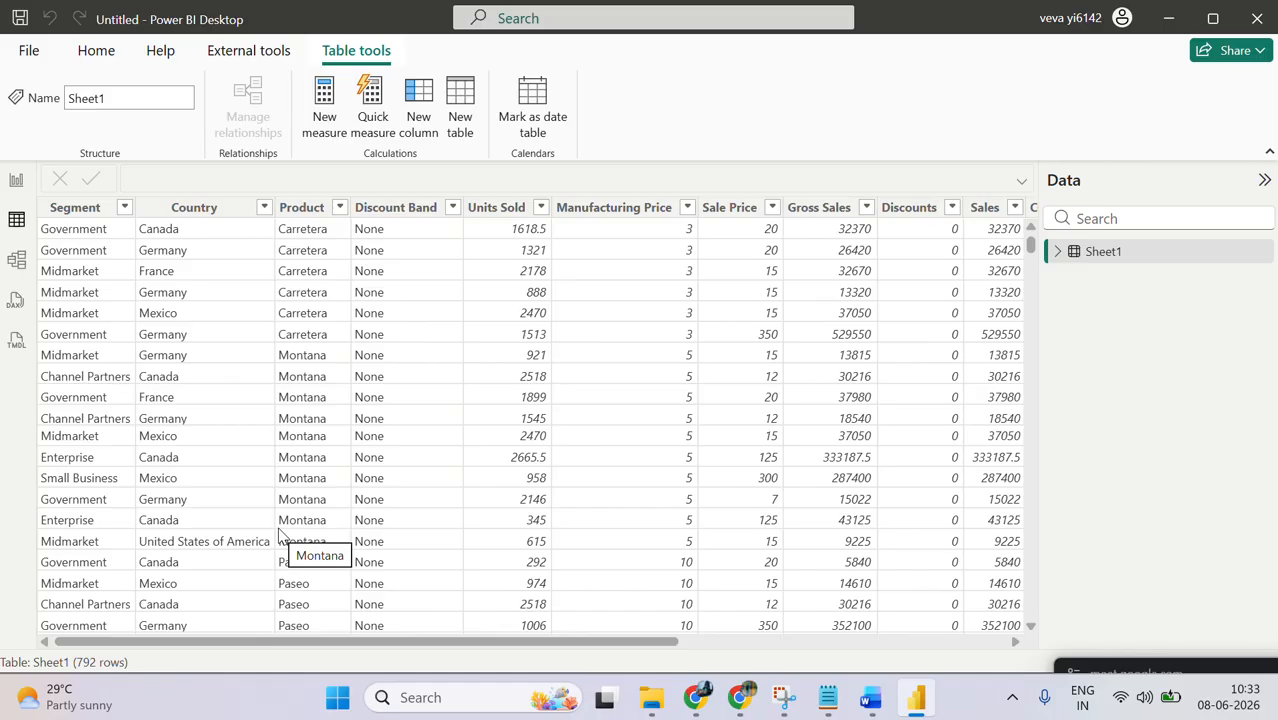
click(97, 52)
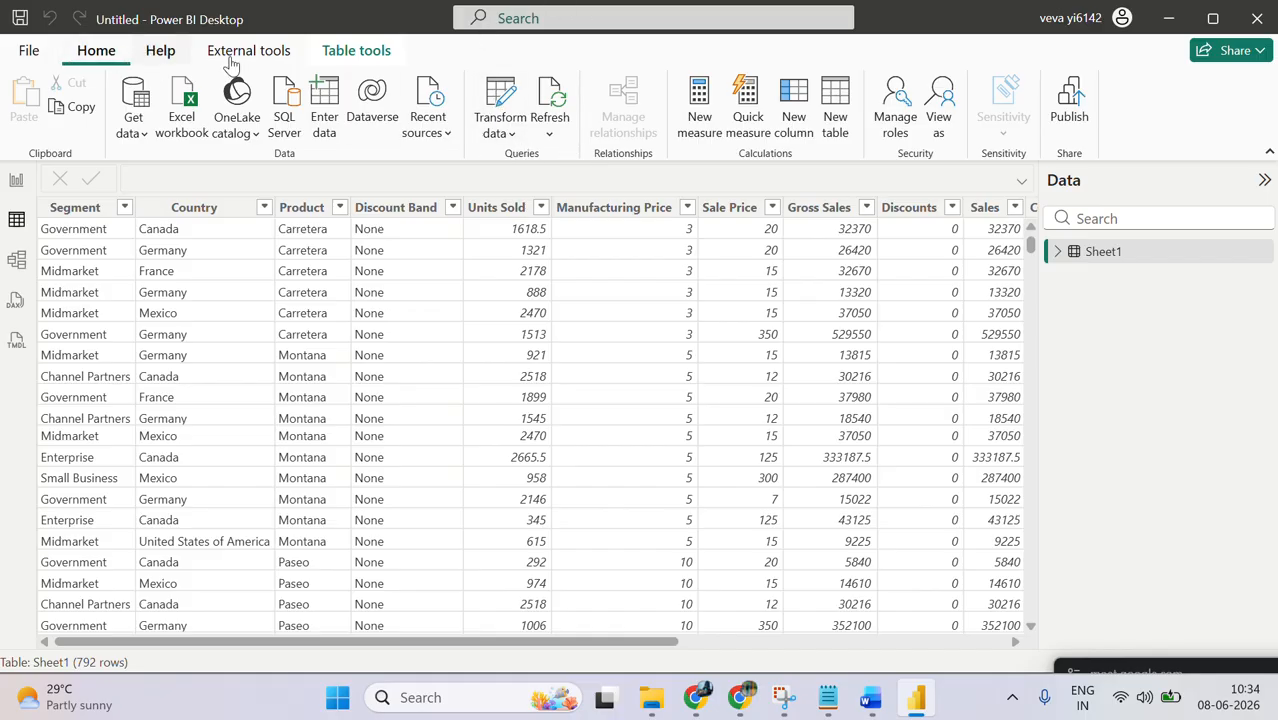
click(549, 134)
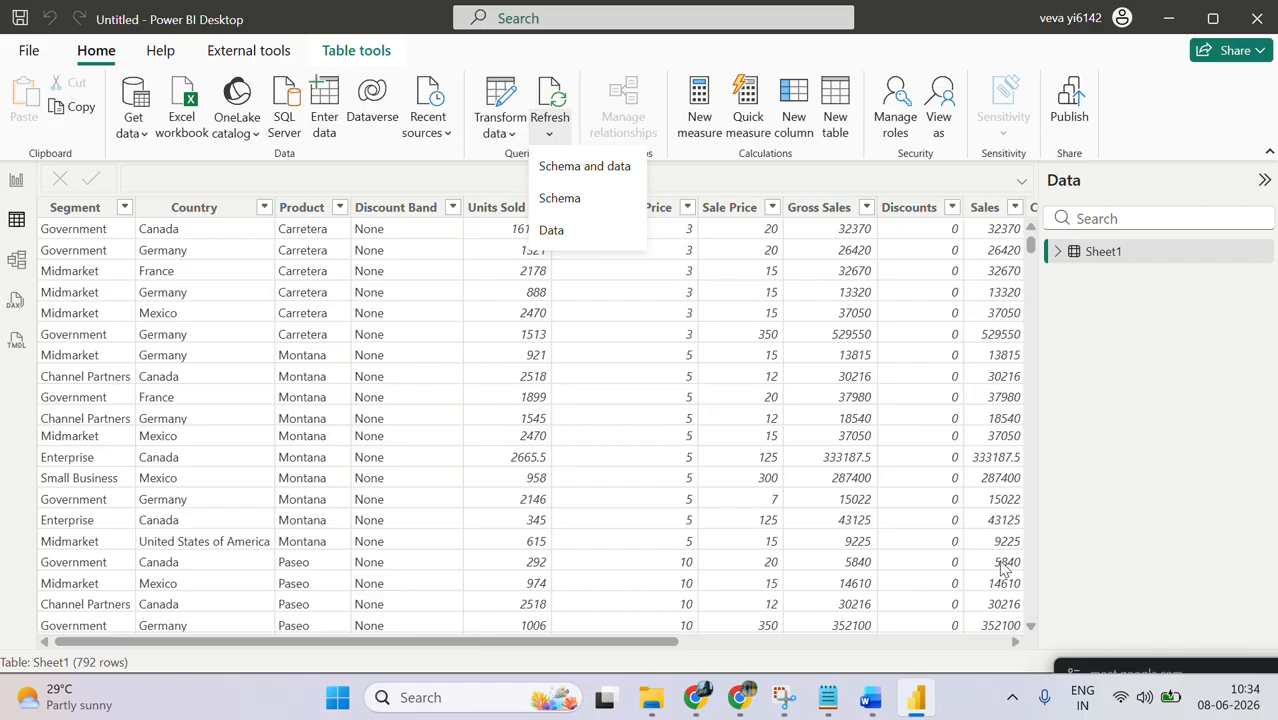
click(651, 697)
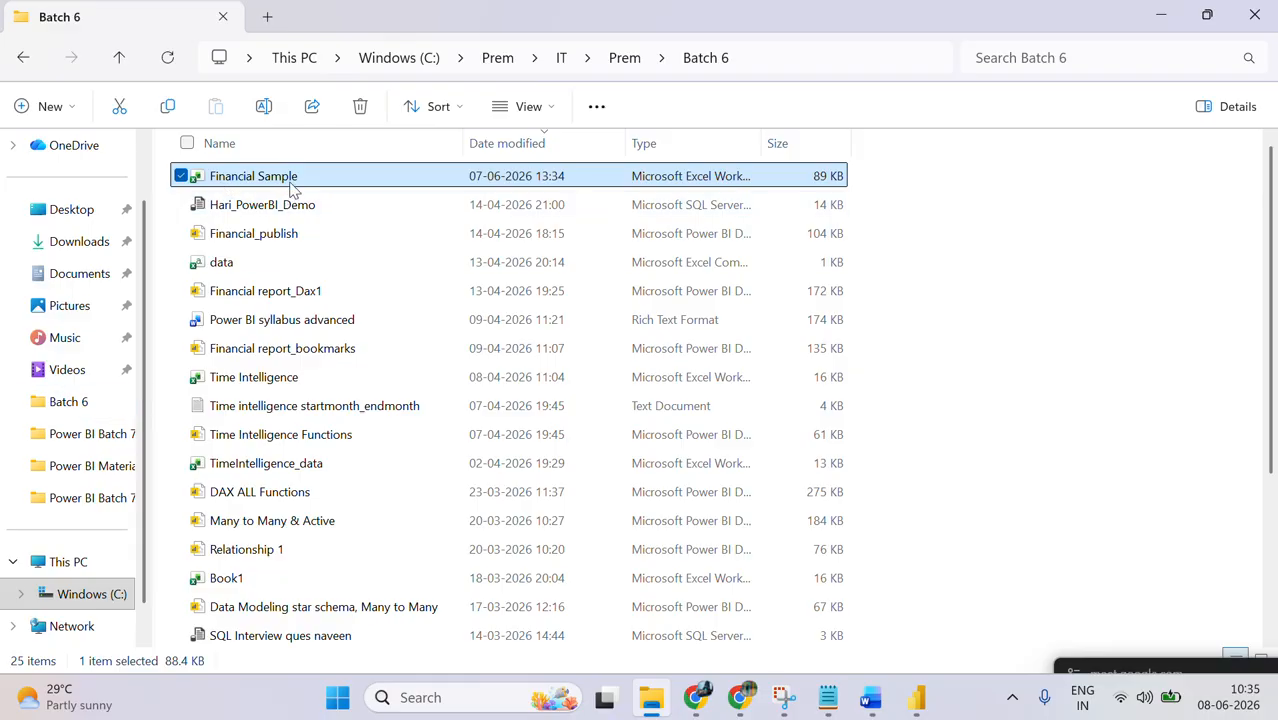
key(ctrl+c)
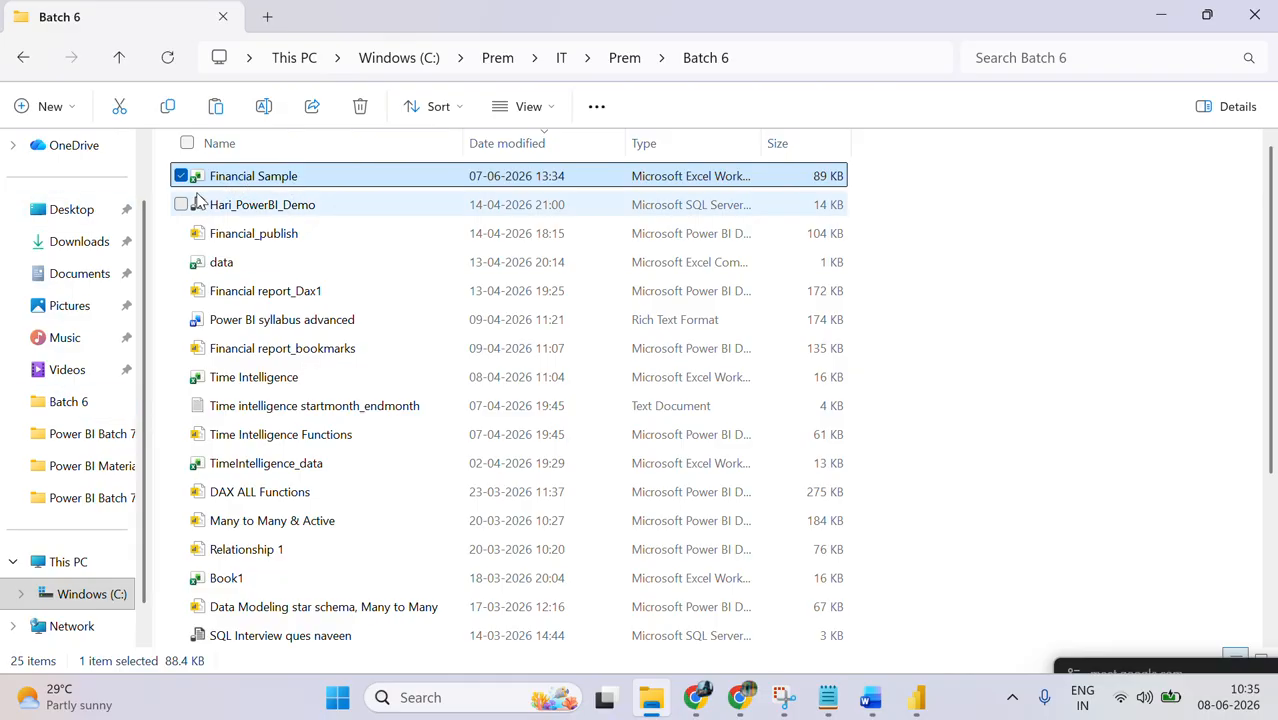
click(100, 503)
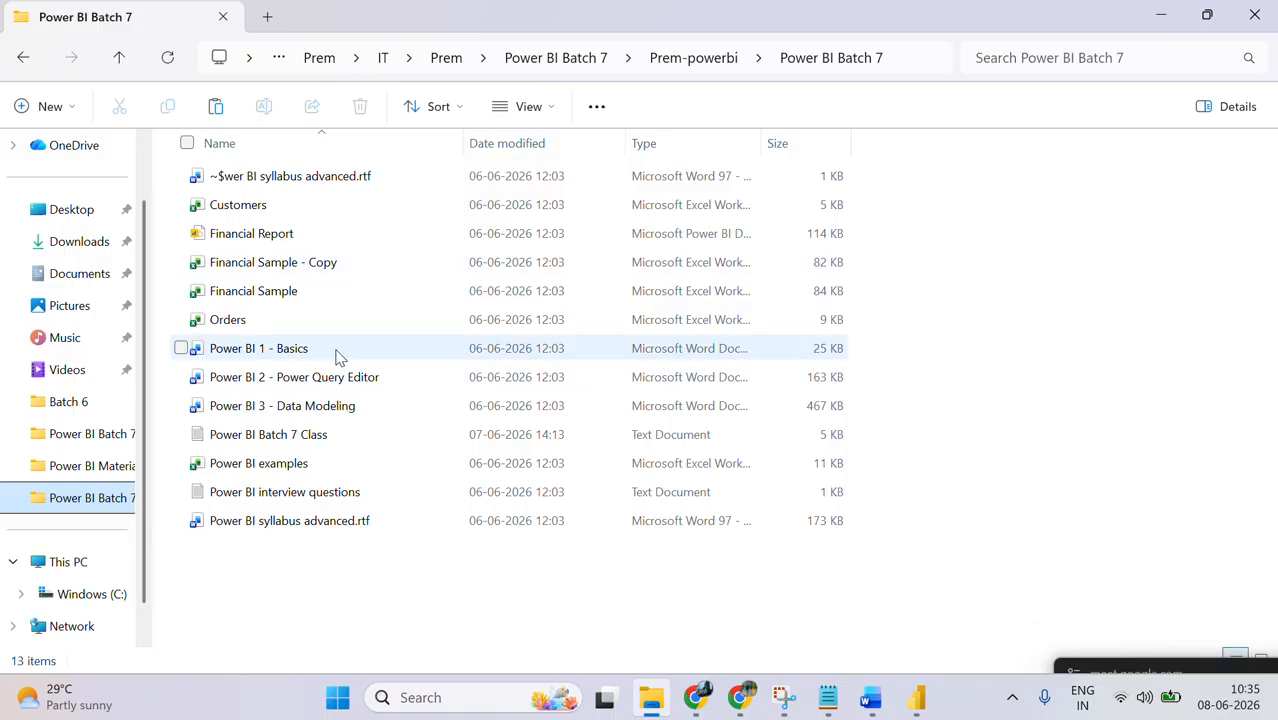
key(ctrl+v)
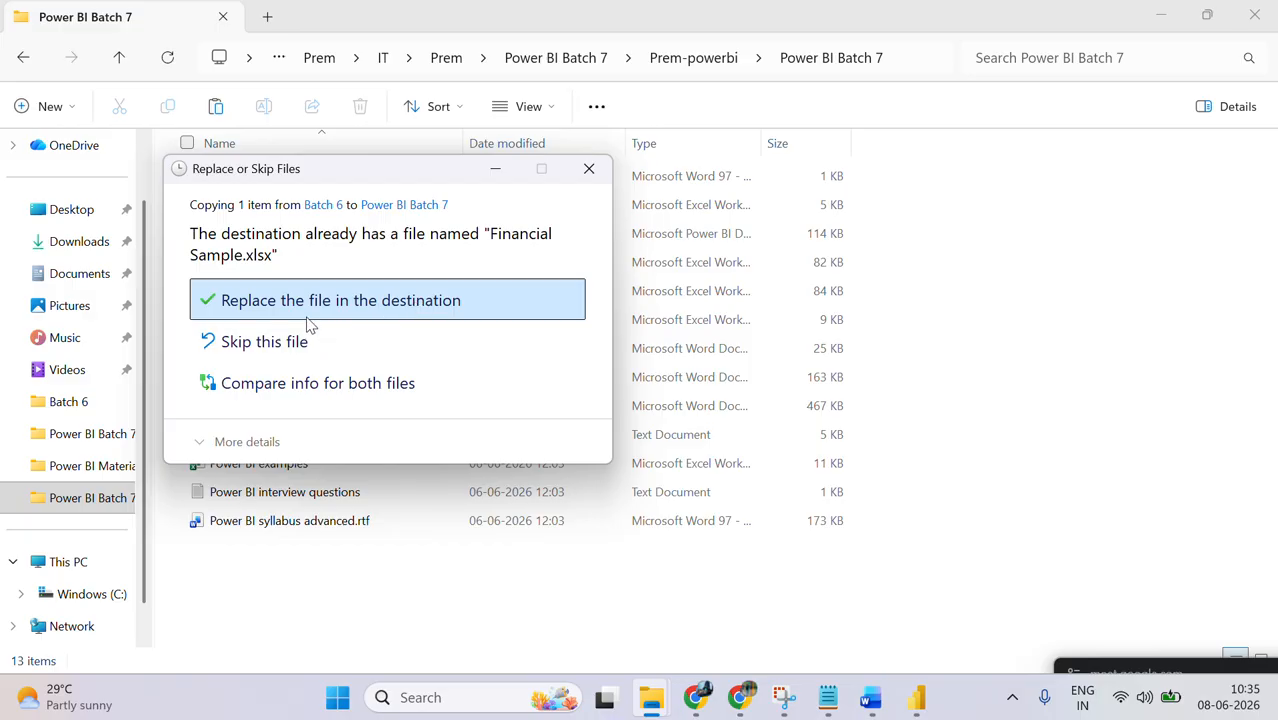
click(589, 168)
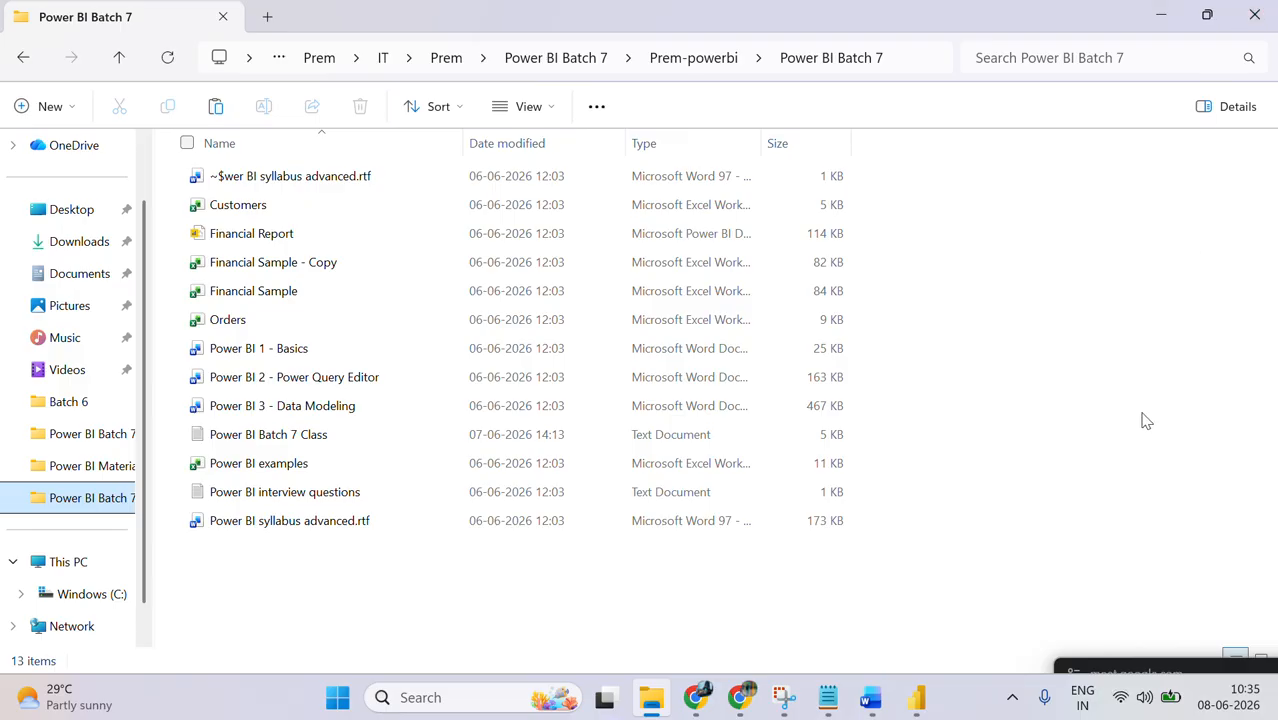
Step: Glance at the session 3 class notes in Notepad, return to Power BI Desktop and switch to Report view
click(828, 697)
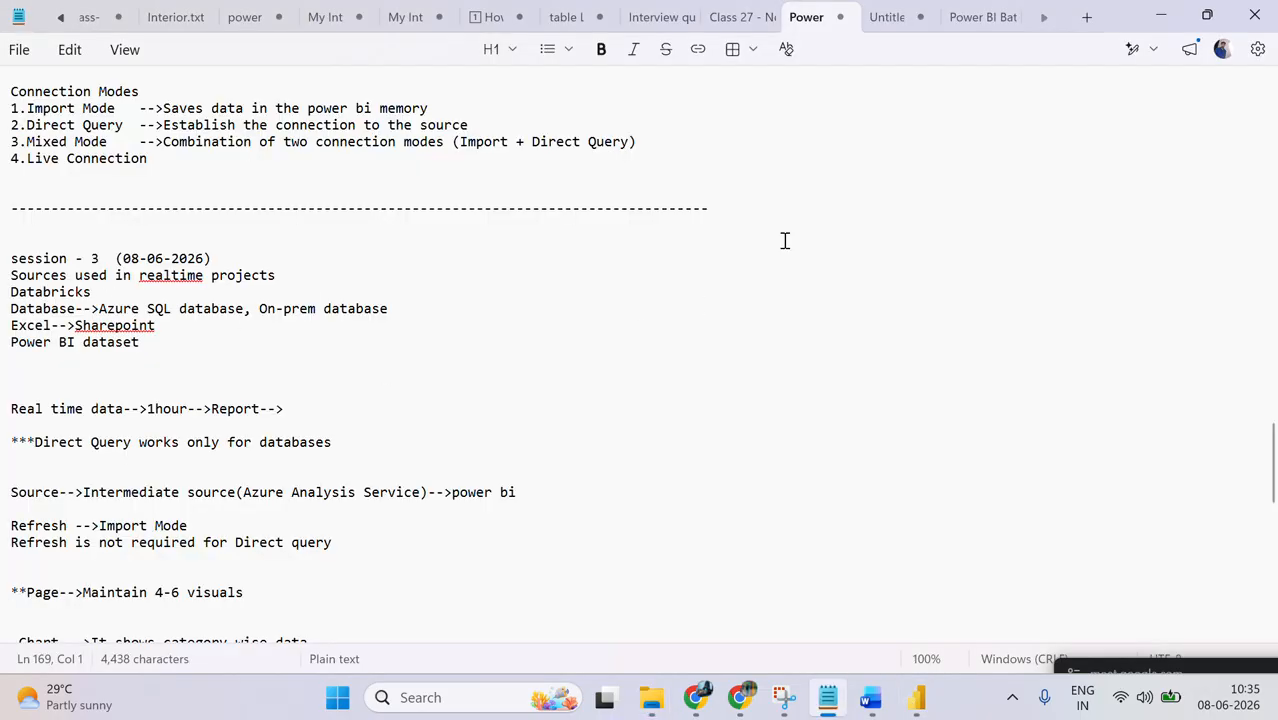
click(1157, 15)
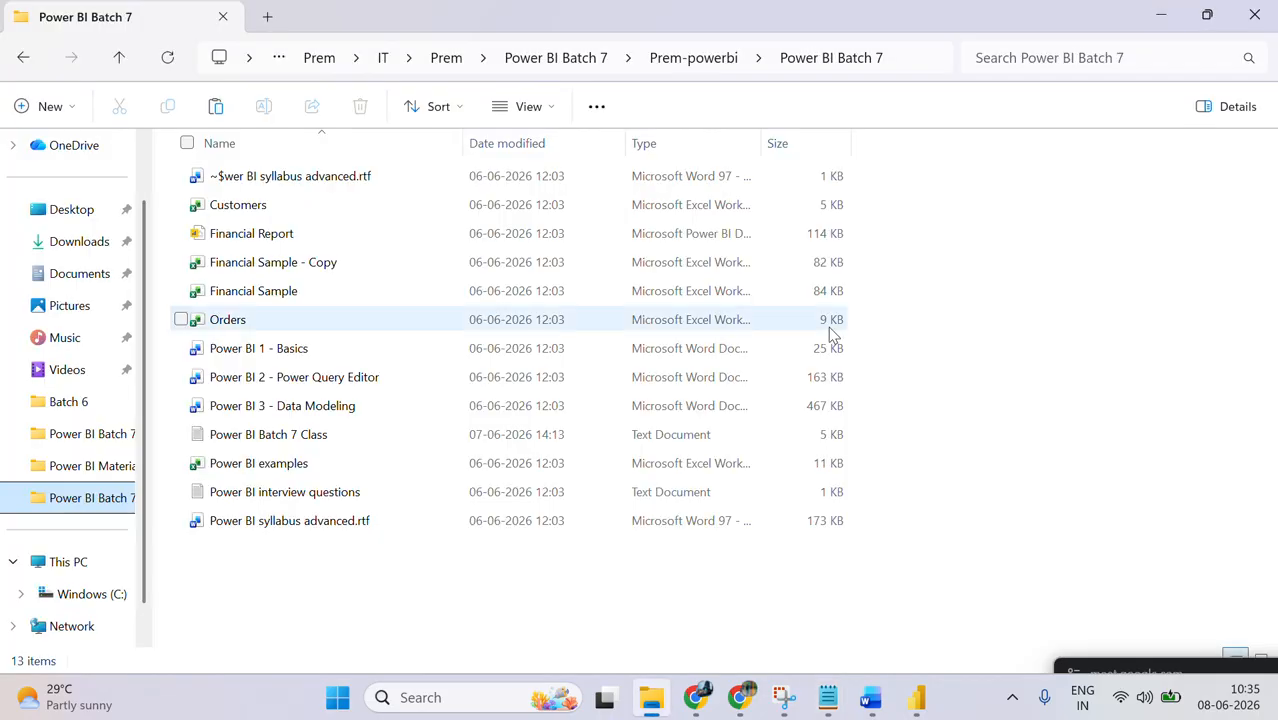
click(1161, 15)
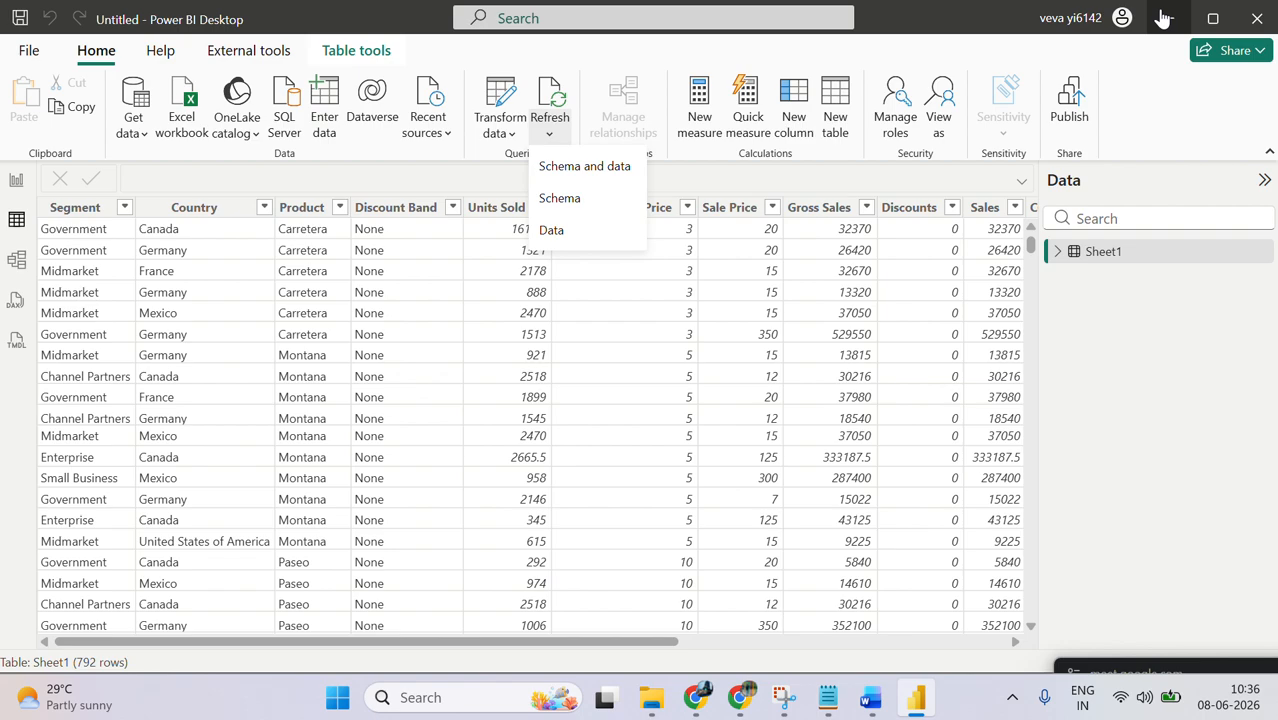
click(1162, 18)
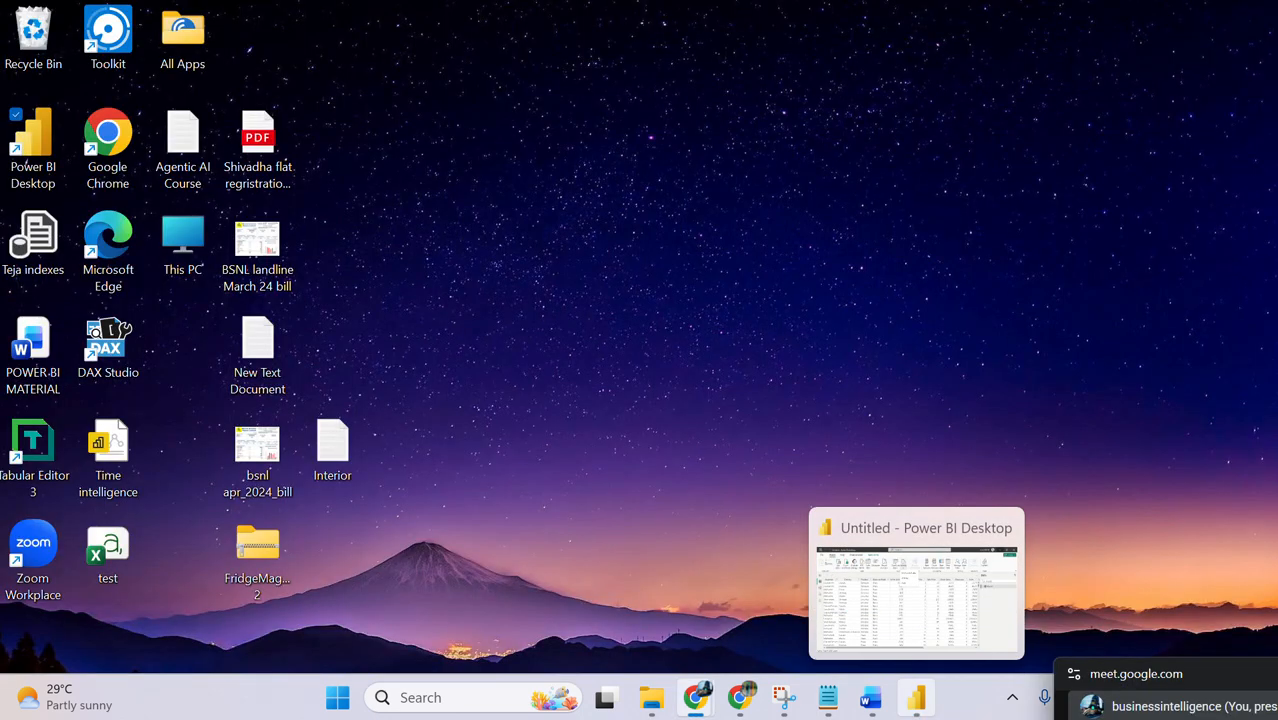
click(910, 710)
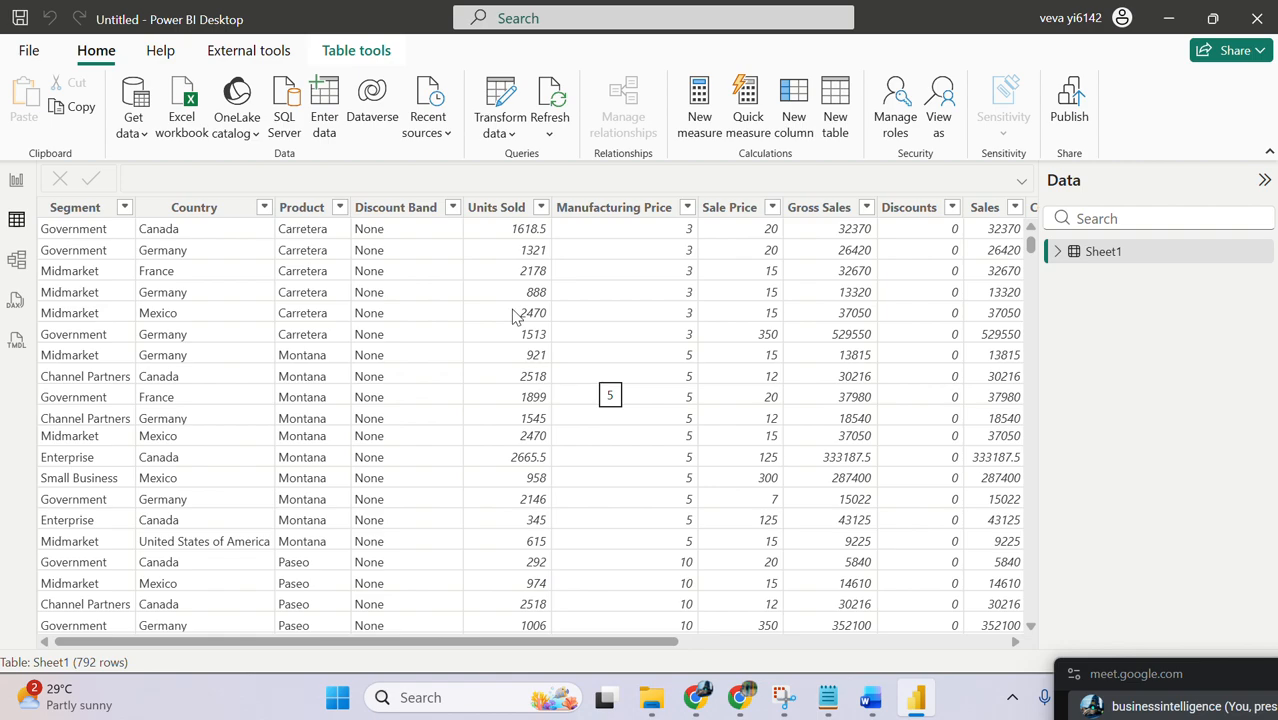
click(16, 183)
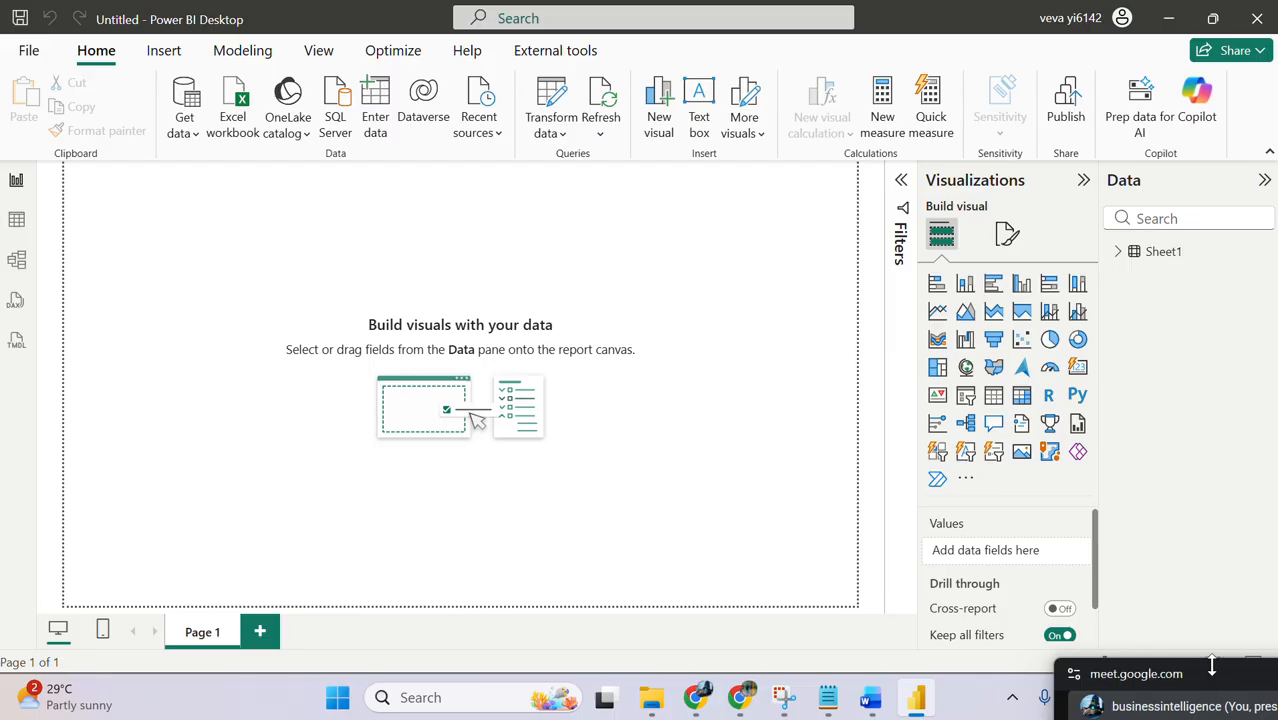
drag(1212, 680, 1142, 695)
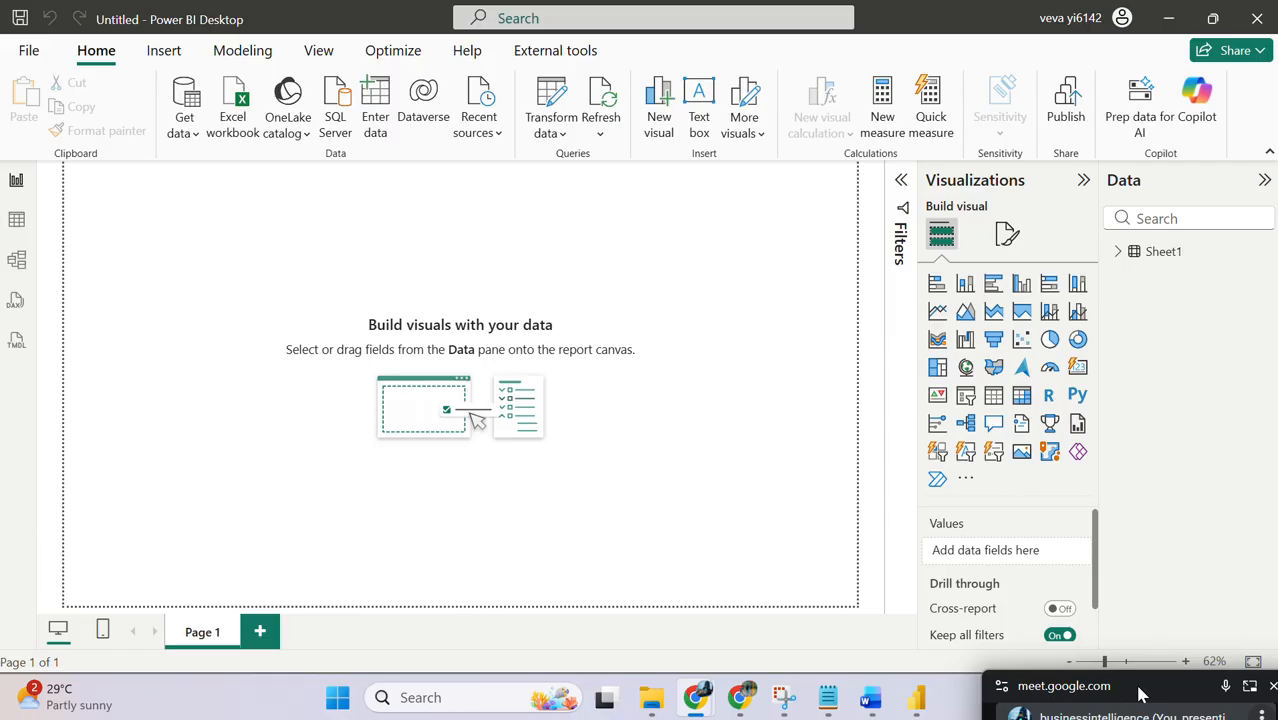
Step: Append ", datawarehouses" to the Direct Query line in the Notepad session 3 notes and return to Power BI Desktop
click(818, 708)
click(153, 355)
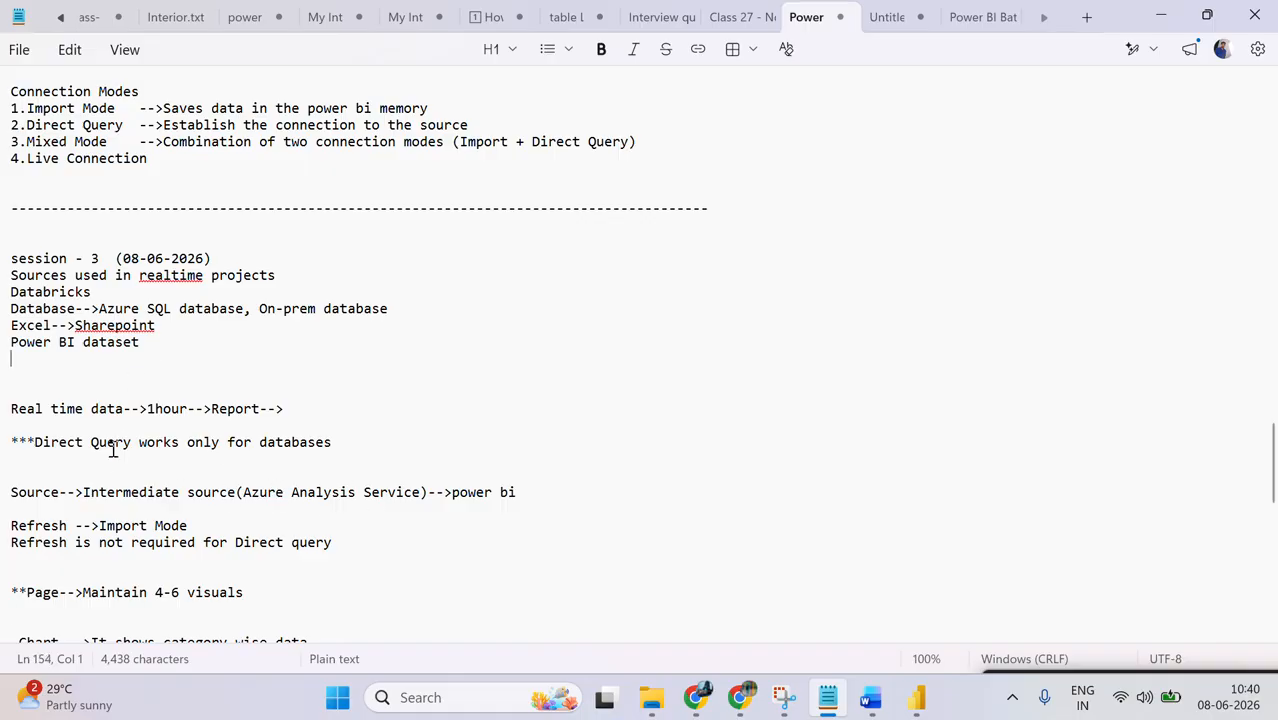
click(372, 440)
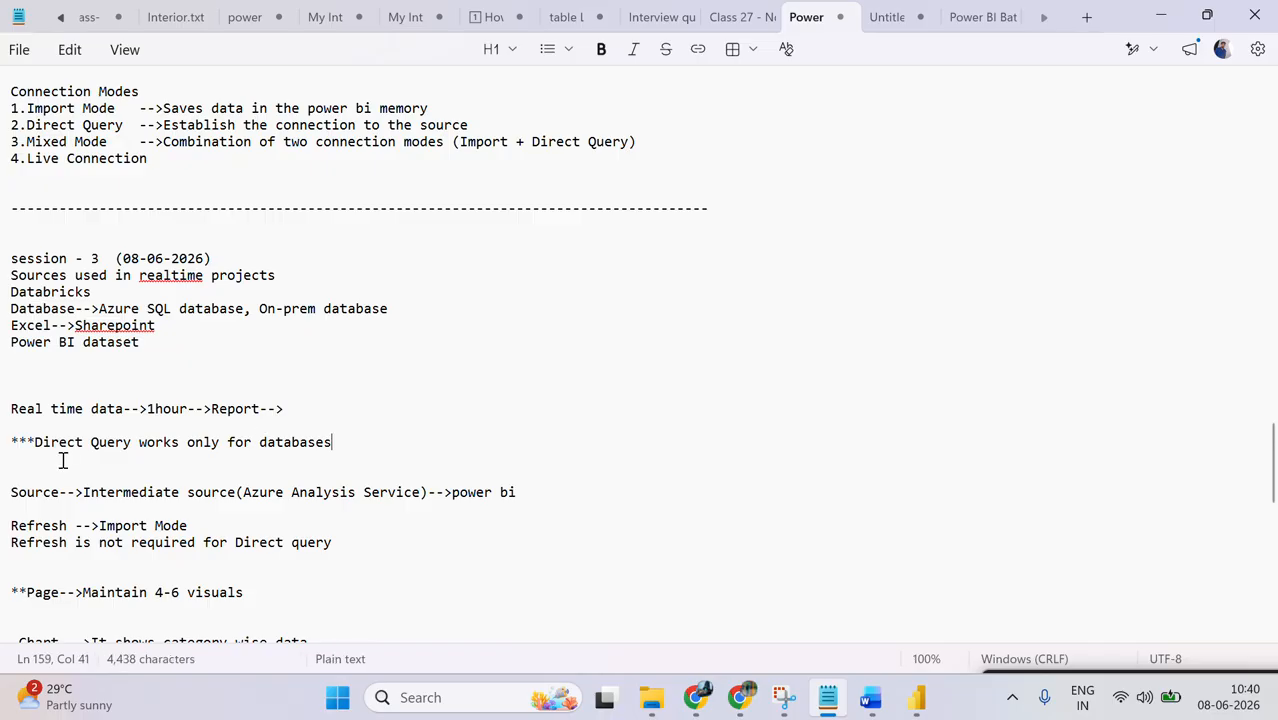
key(shift+Up)
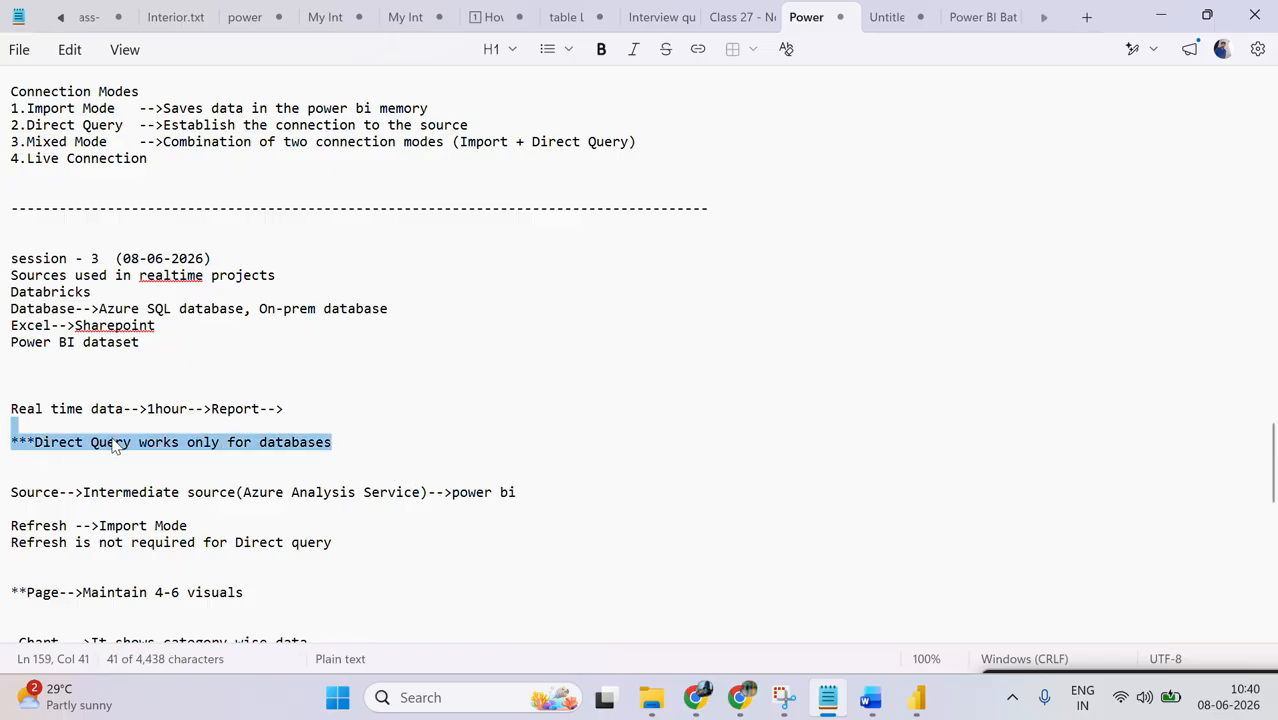
click(352, 441)
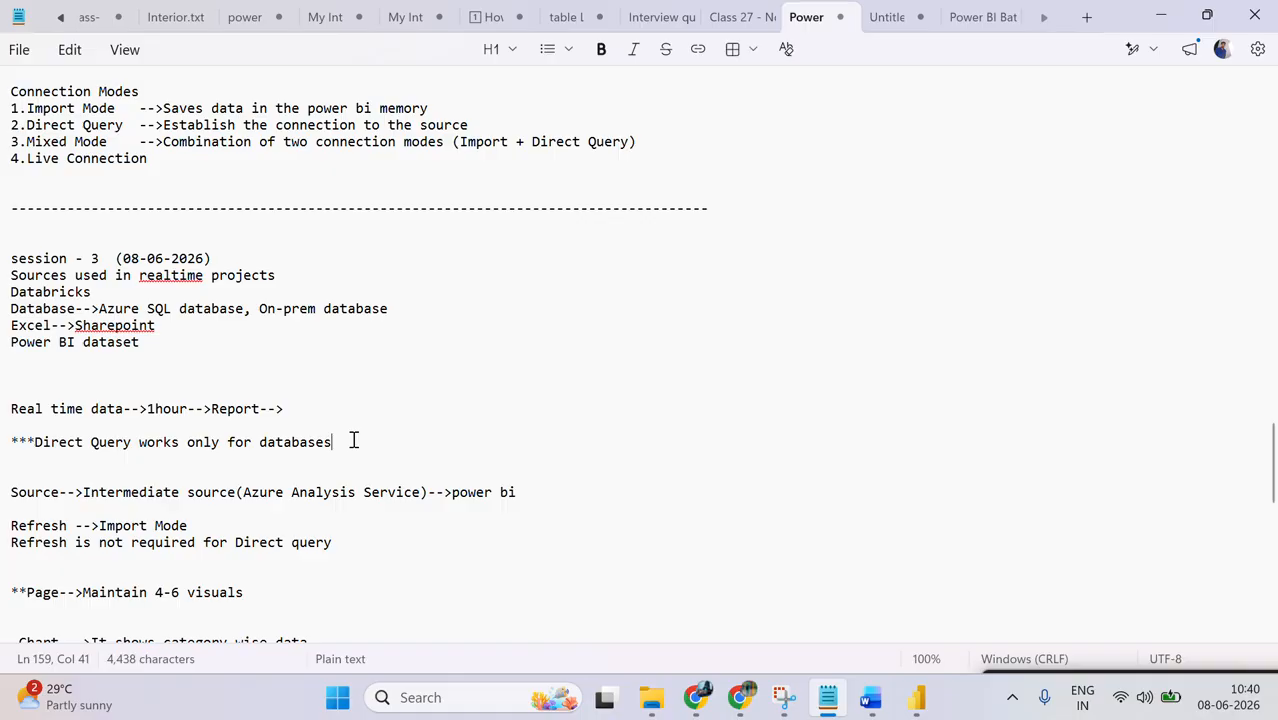
text(, dataw)
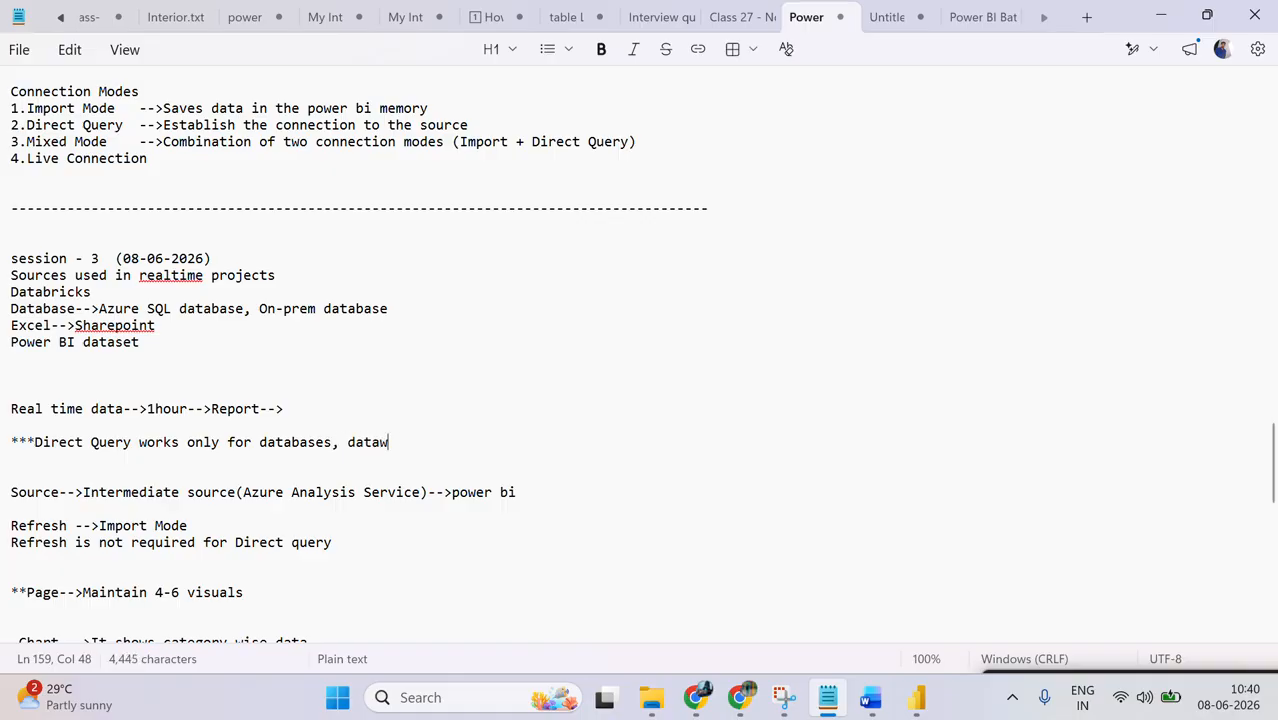
text(arehouses)
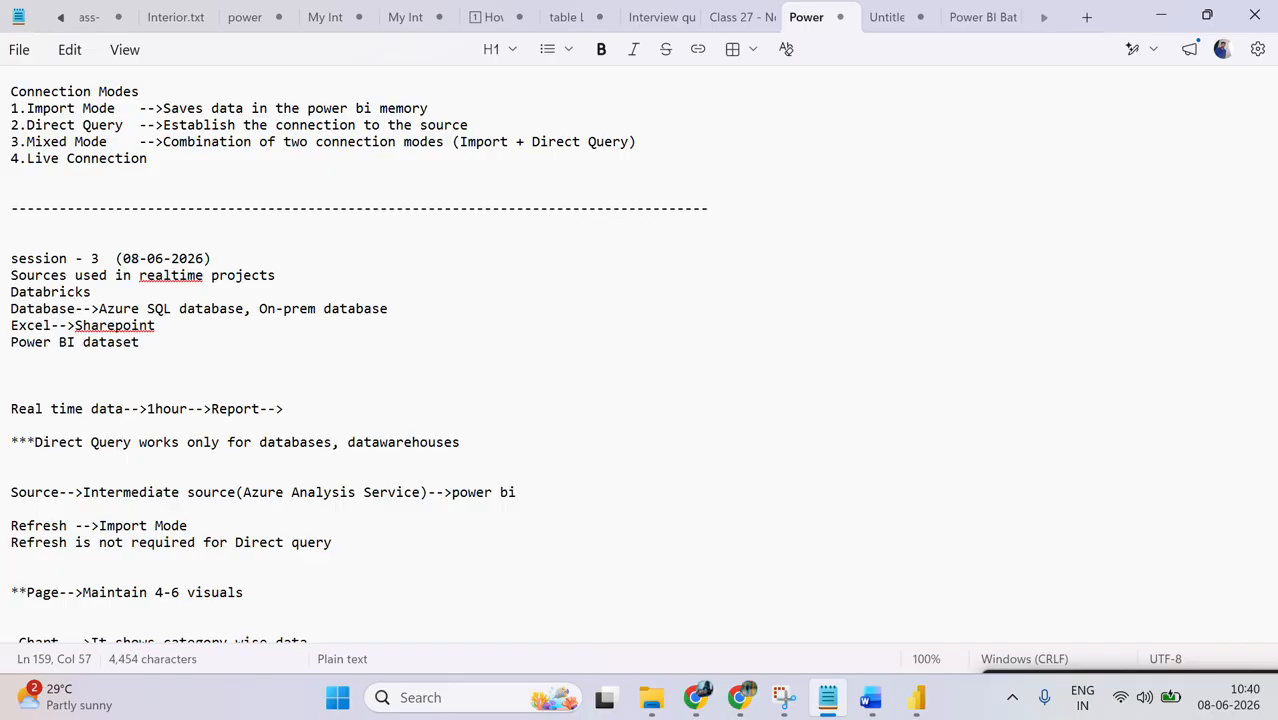
click(1165, 12)
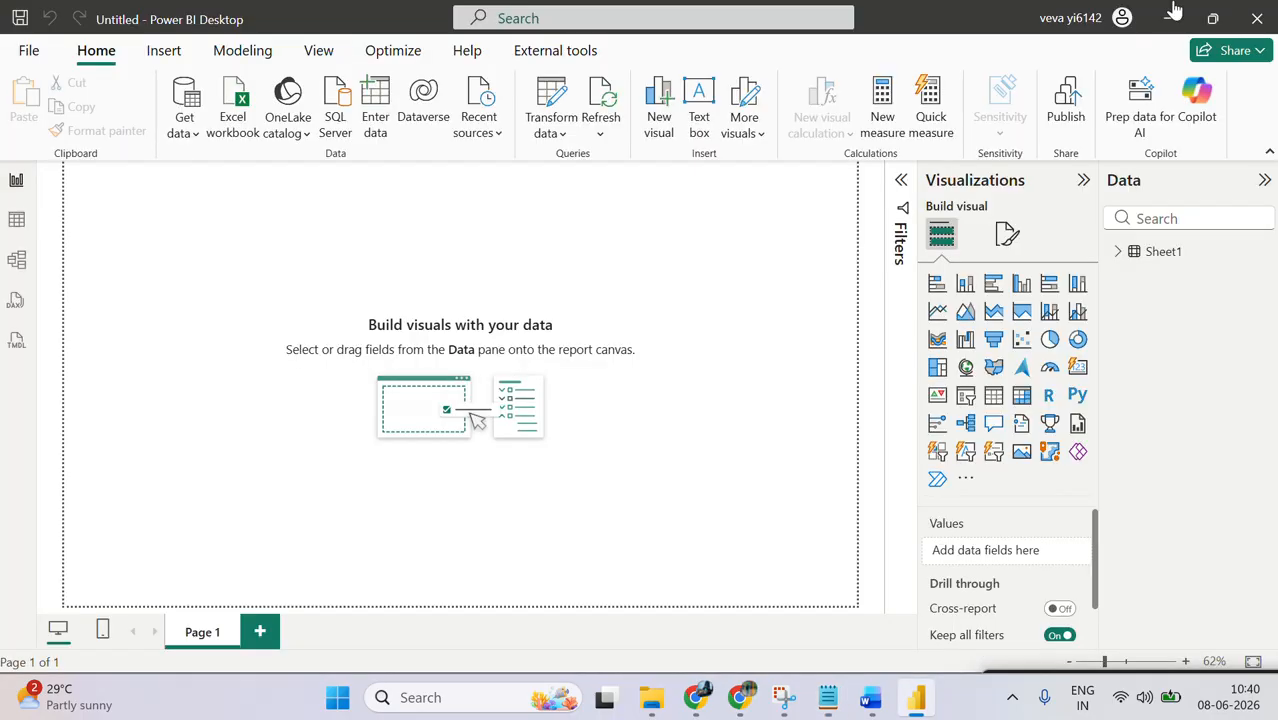
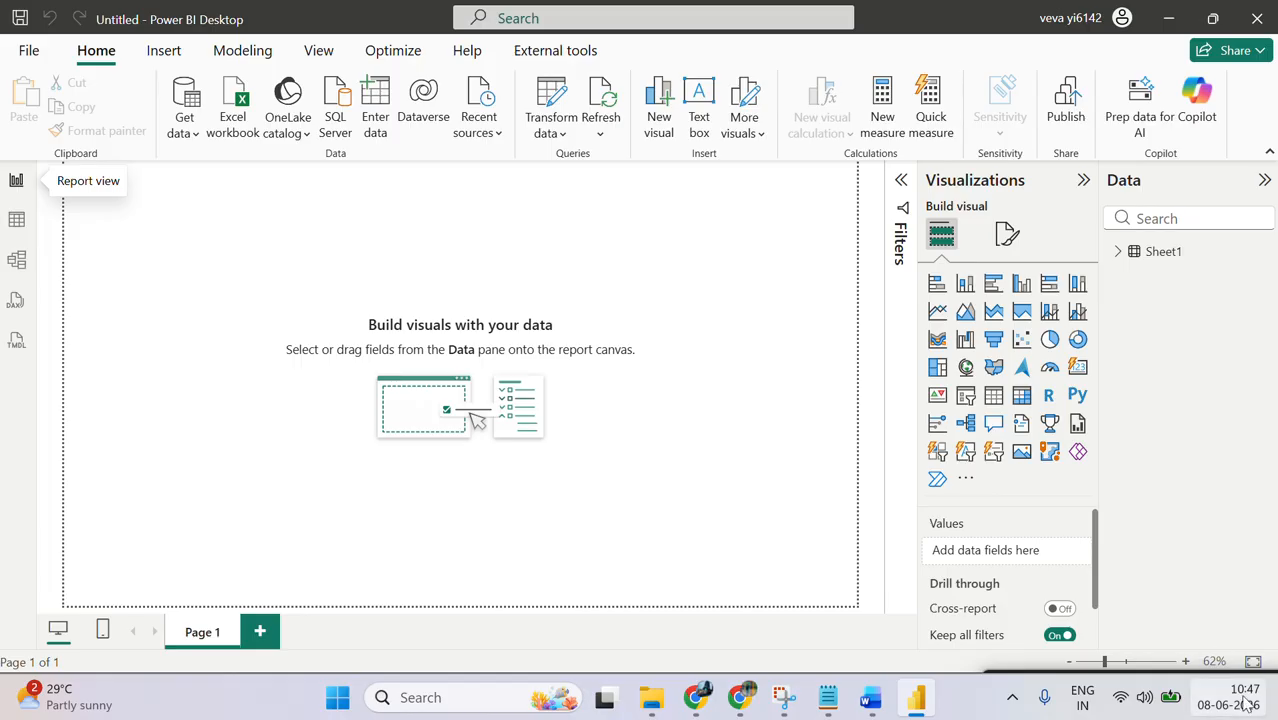
Step: Open a SQL Server database connection from the common data sources and choose the DirectQuery connectivity mode
mouse_move(1262, 700)
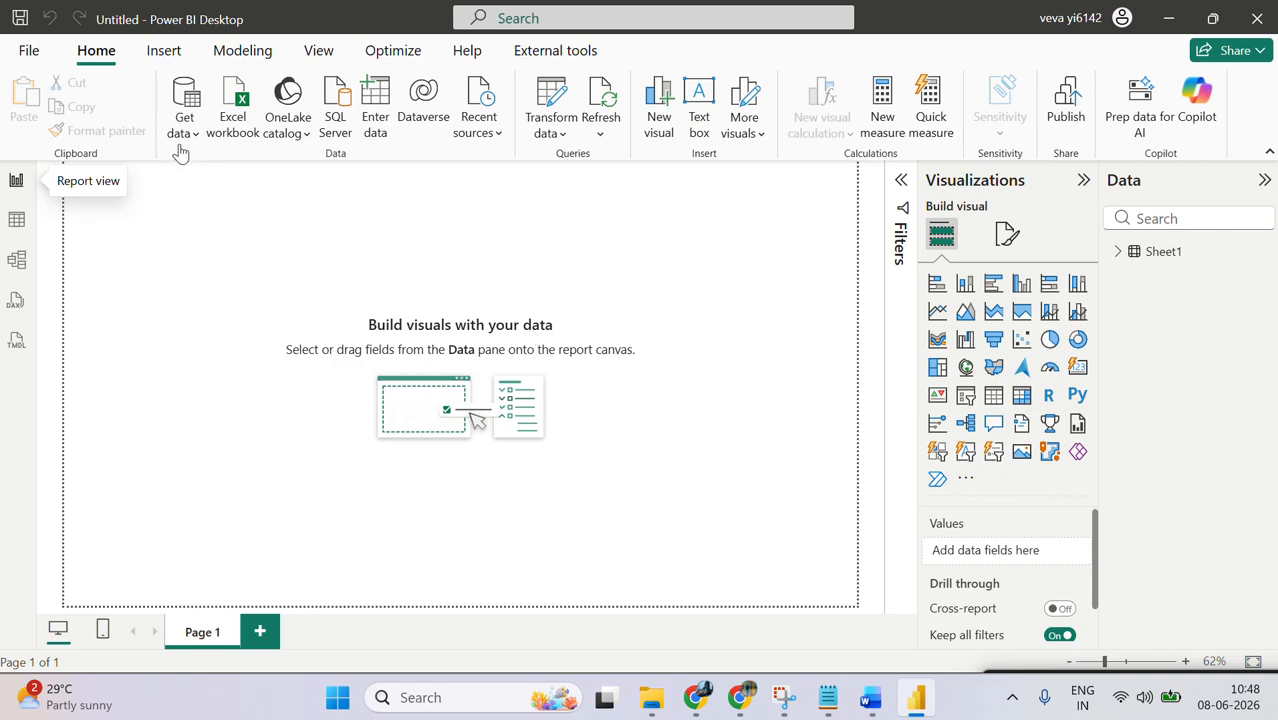
click(185, 146)
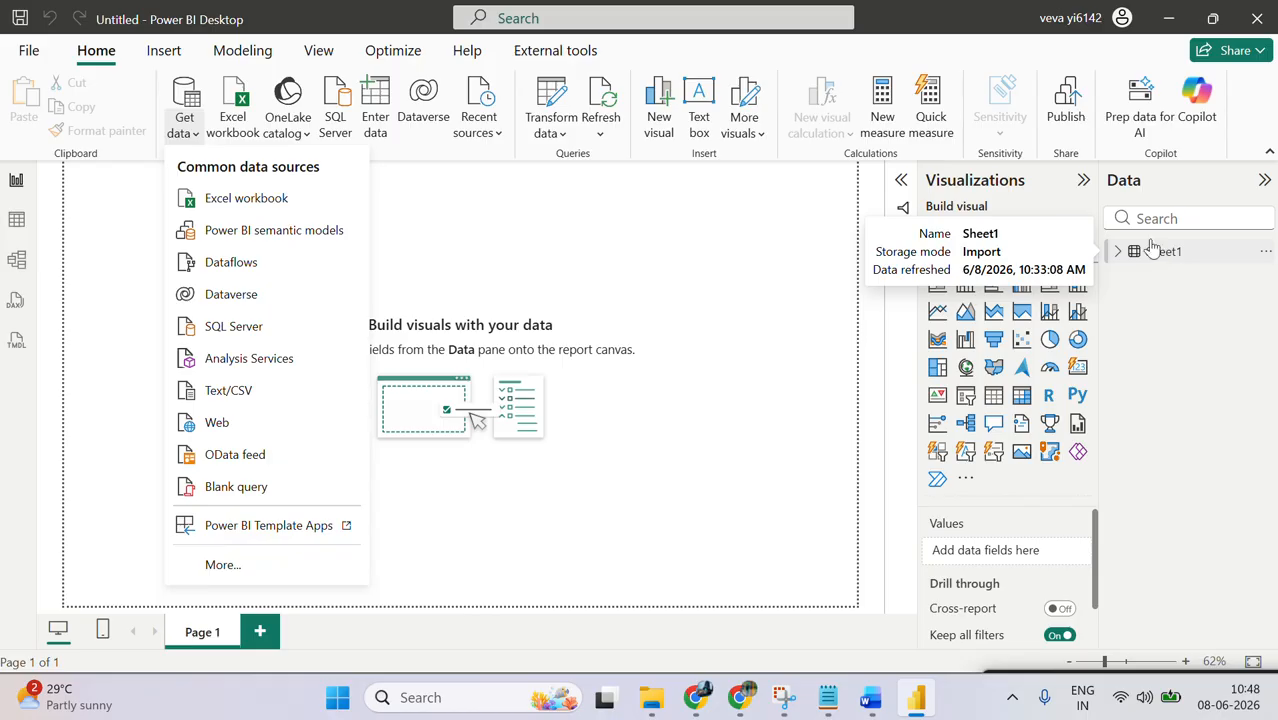
click(277, 328)
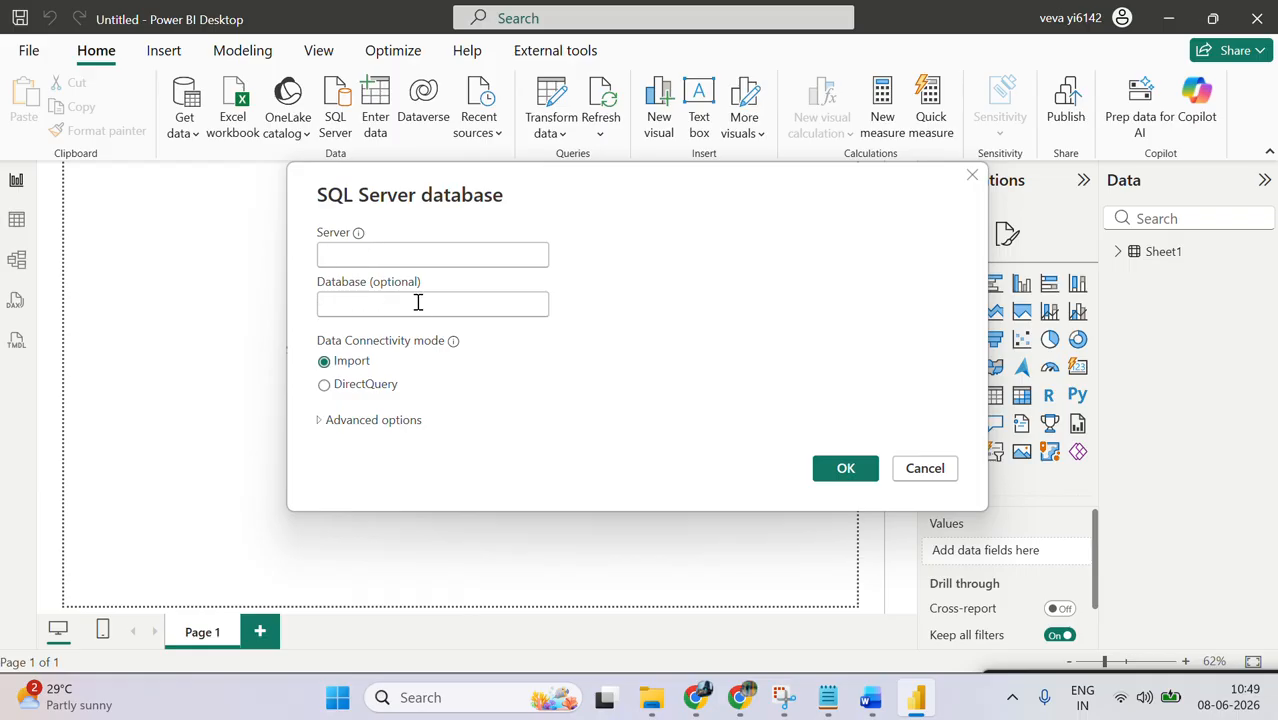
click(390, 389)
Step: Switch to the Notepad session 3 notes and add the line "Power BI -->Direct query-->Database" below the Direct Query note
click(826, 700)
click(502, 451)
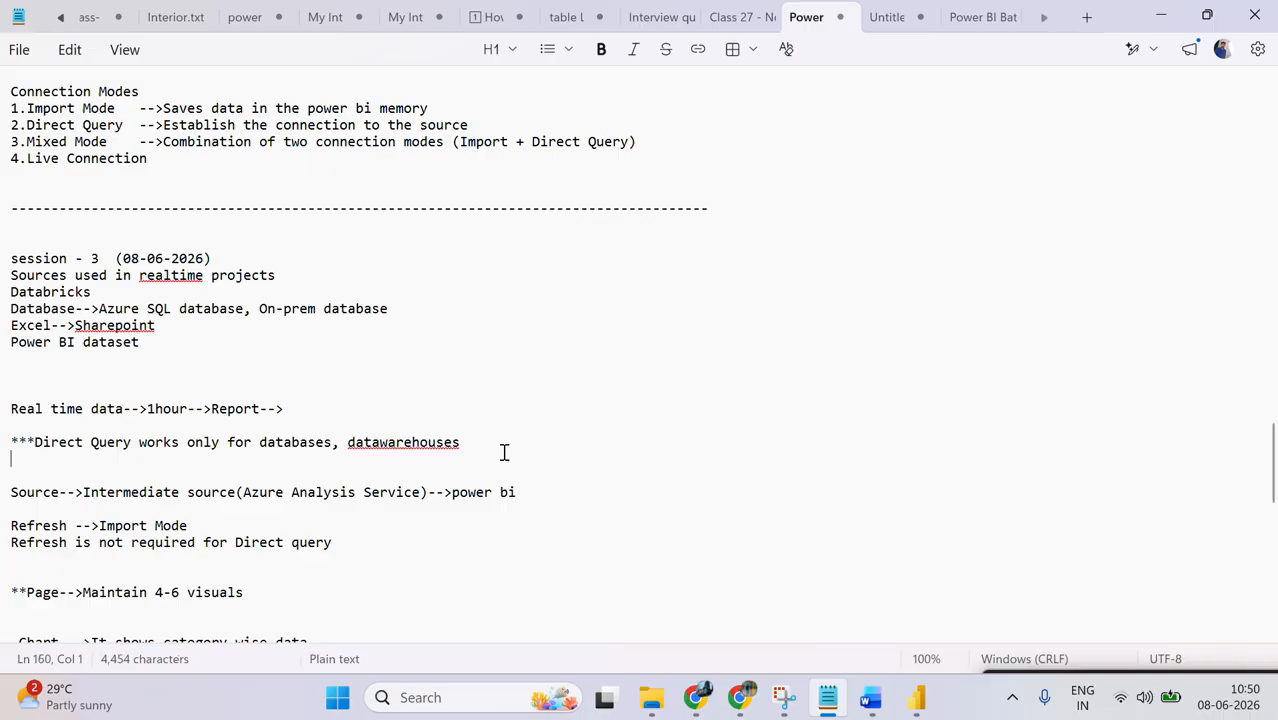
key(Return)
key(Return)
text(Data)
key(BackSpace)
key(BackSpace)
key(BackSpace)
key(BackSpace)
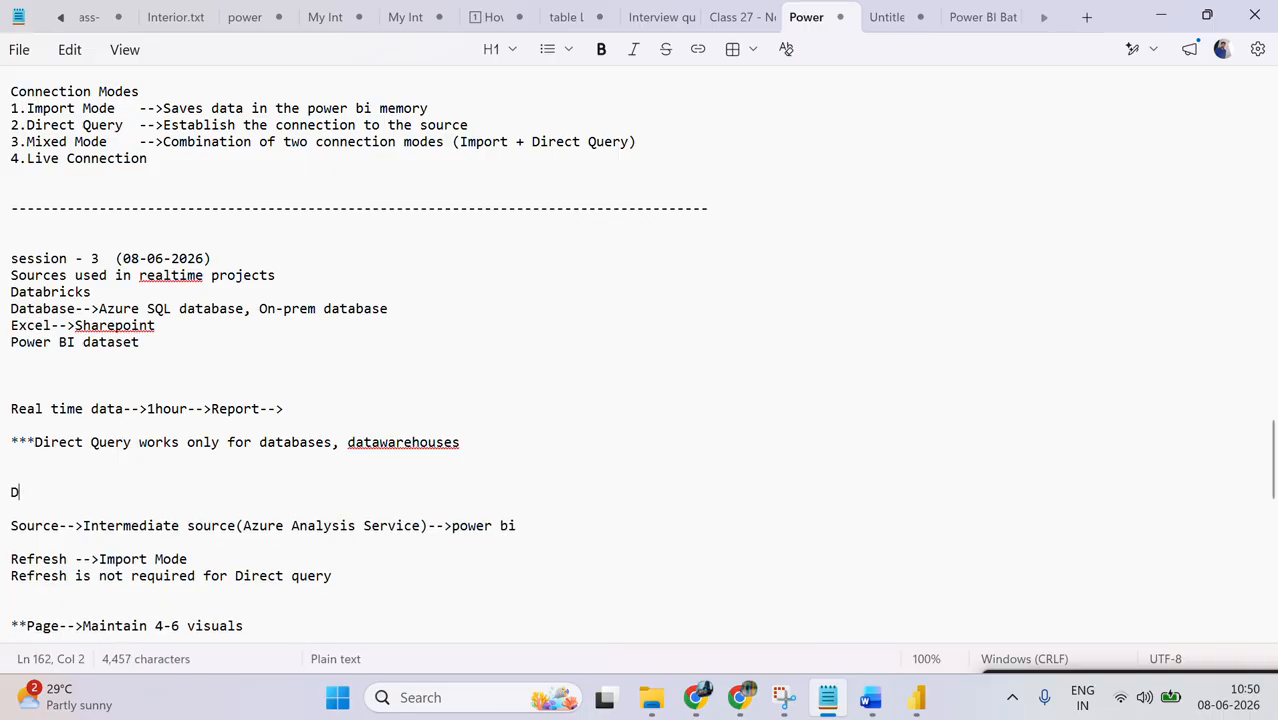
text(Power BI)
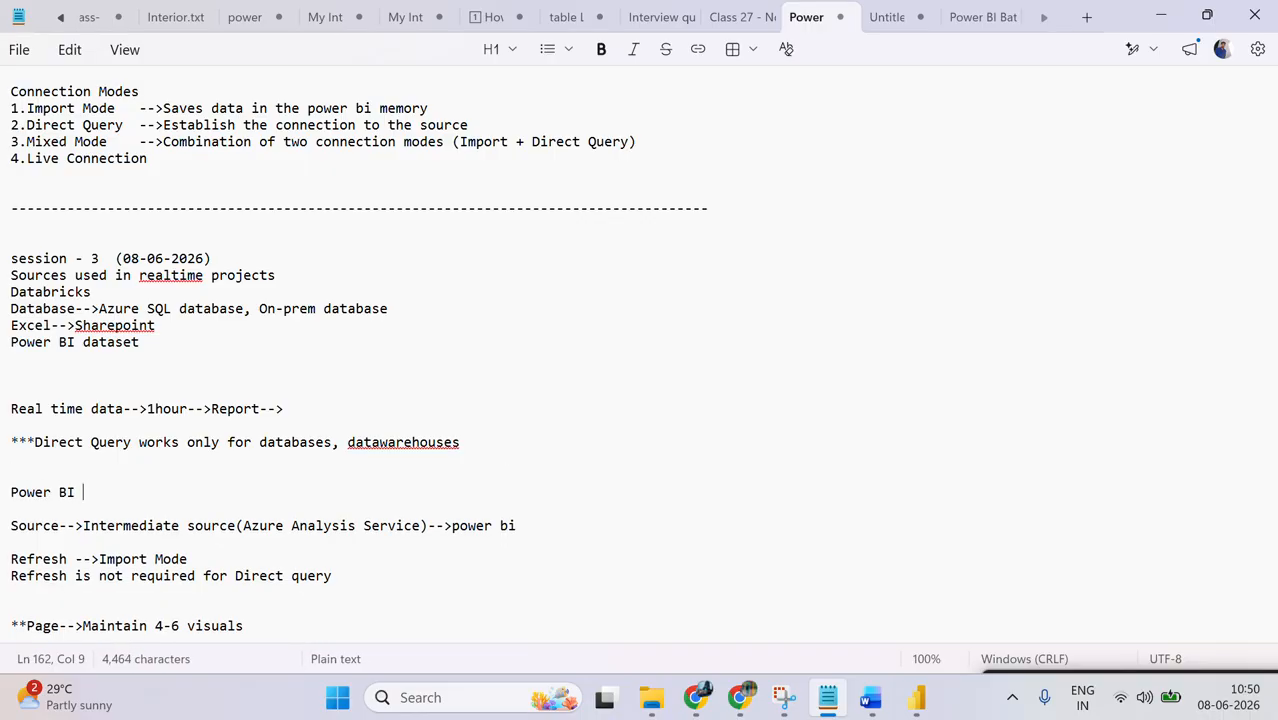
text( -->)
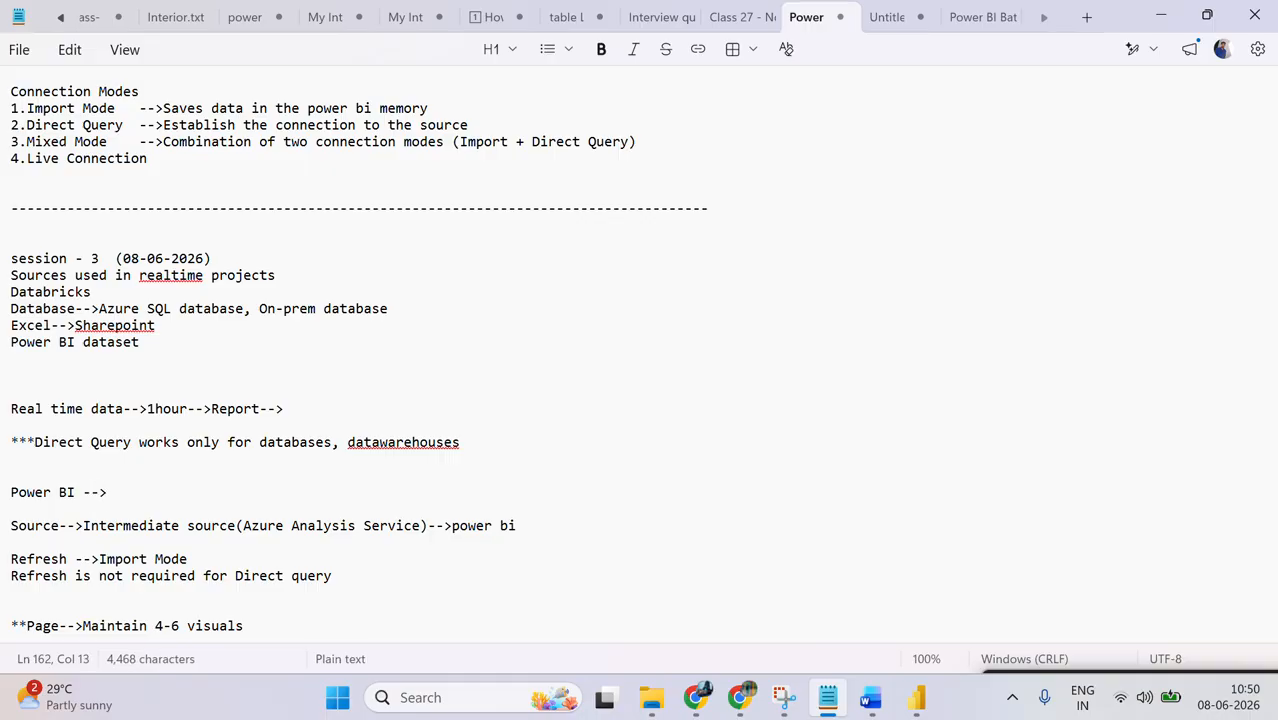
text(Direct query)
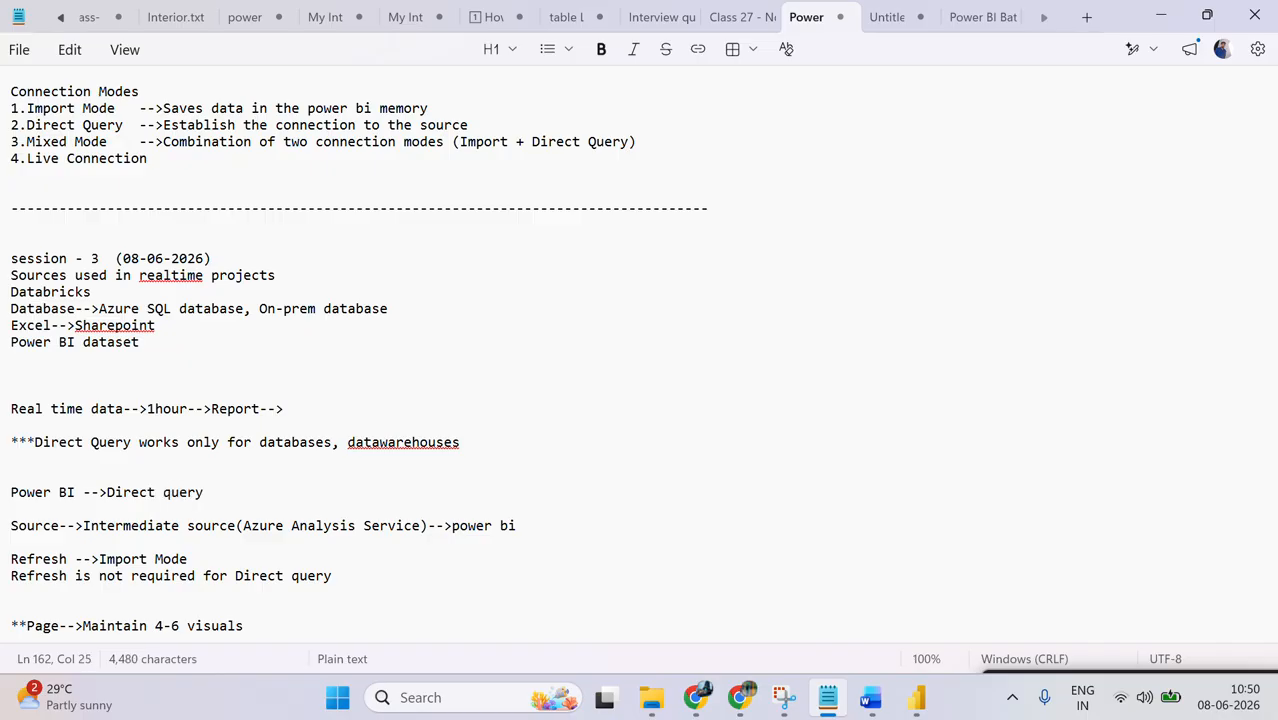
text(-->Database)
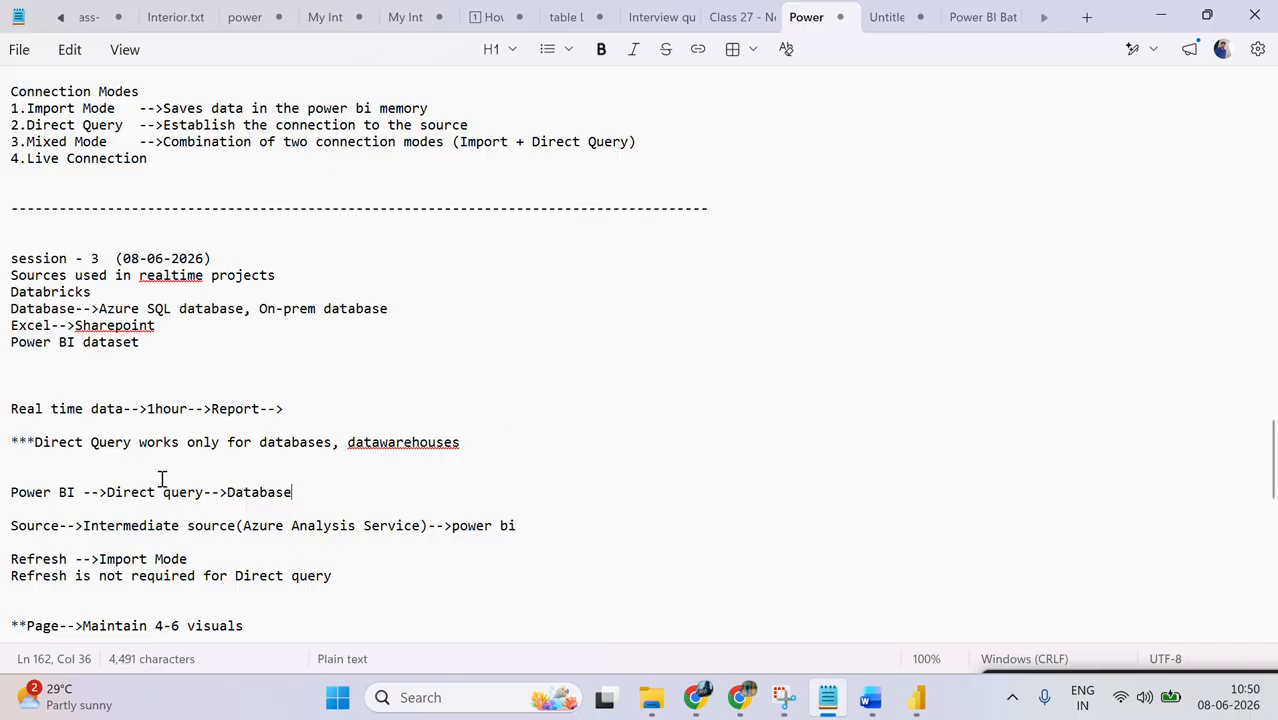
Step: Insert the line "Power BI-->Import mode-->power bi memory" directly above the Power BI Direct query line
key(Up)
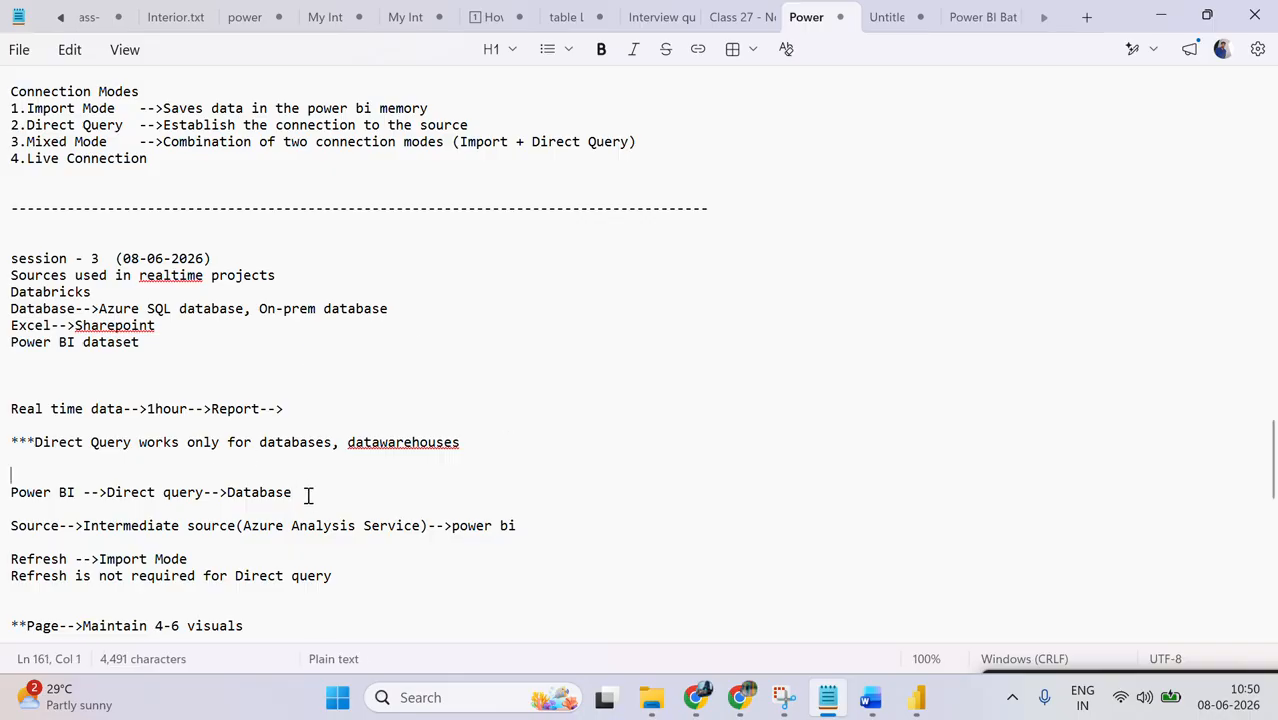
text(Power IB)
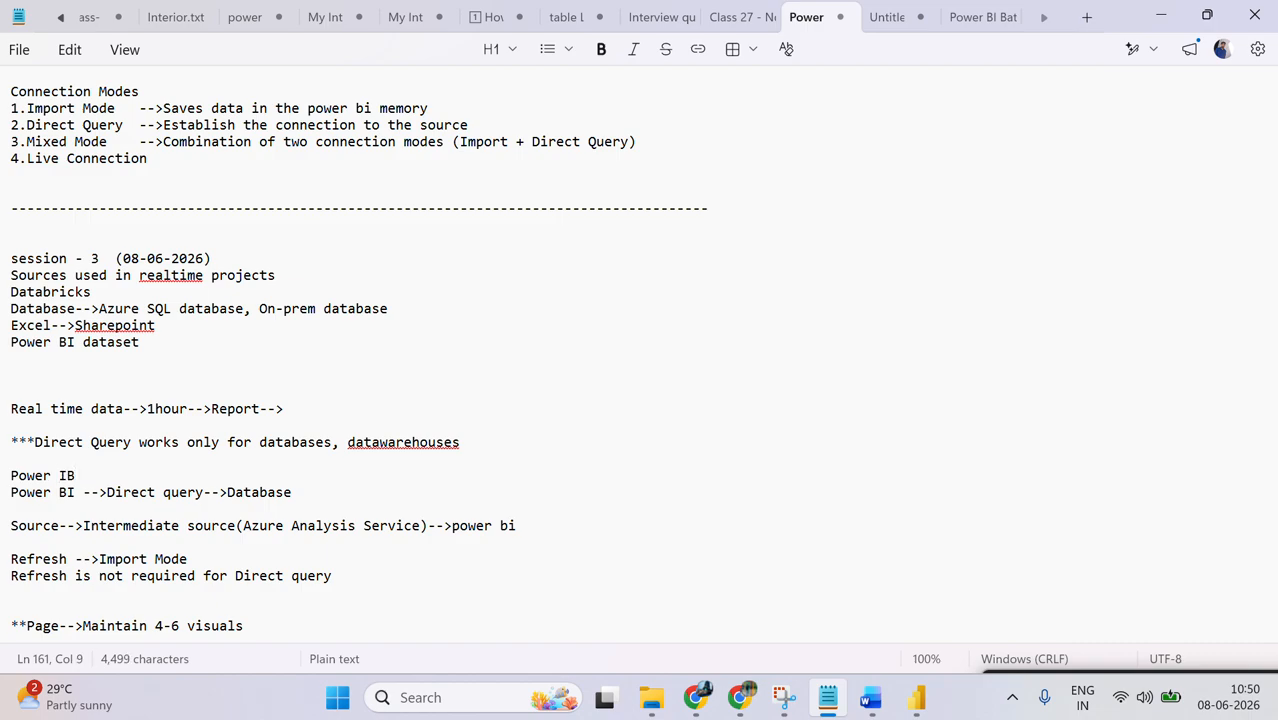
key(BackSpace)
key(BackSpace)
text(BI-->)
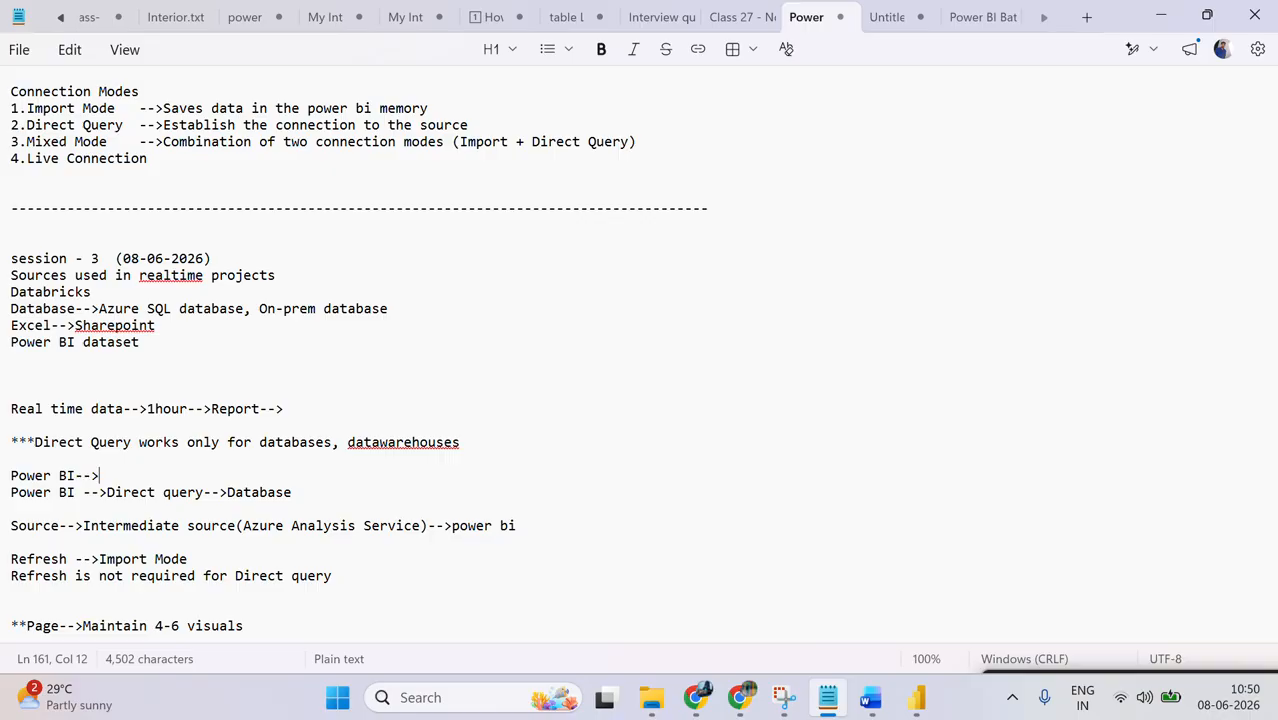
text(Import mode-)
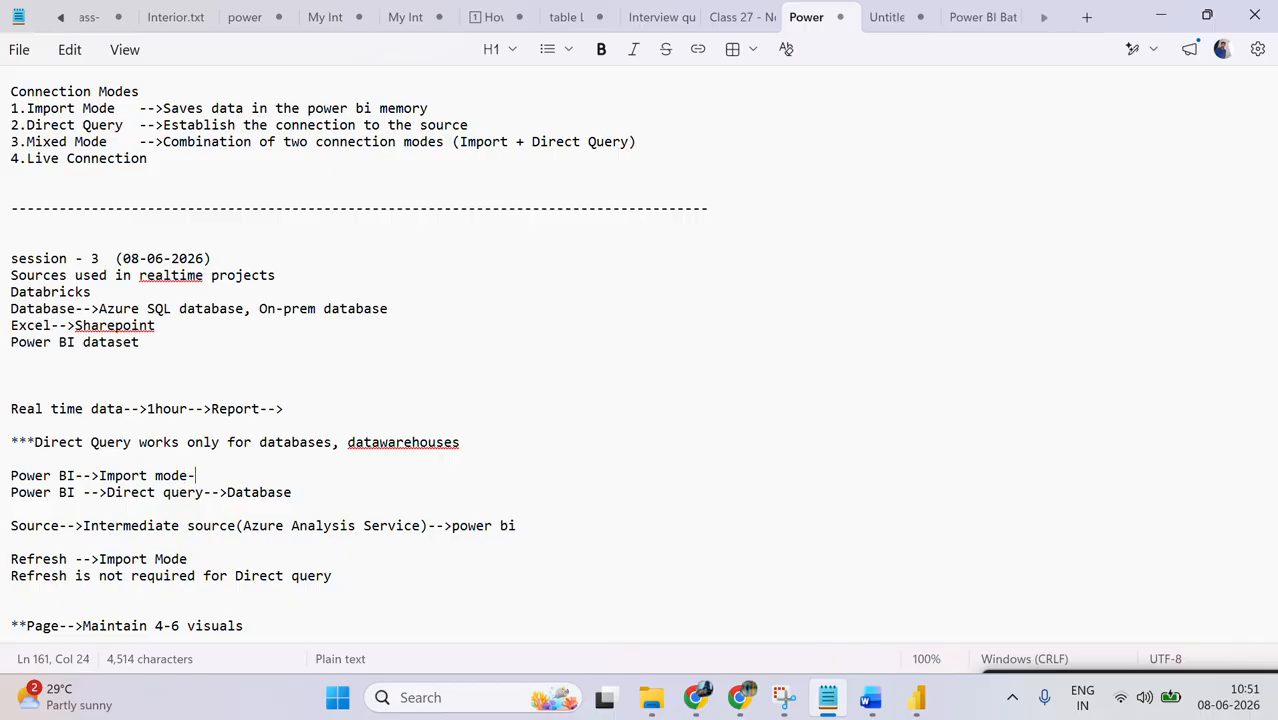
text(->power bi ,e)
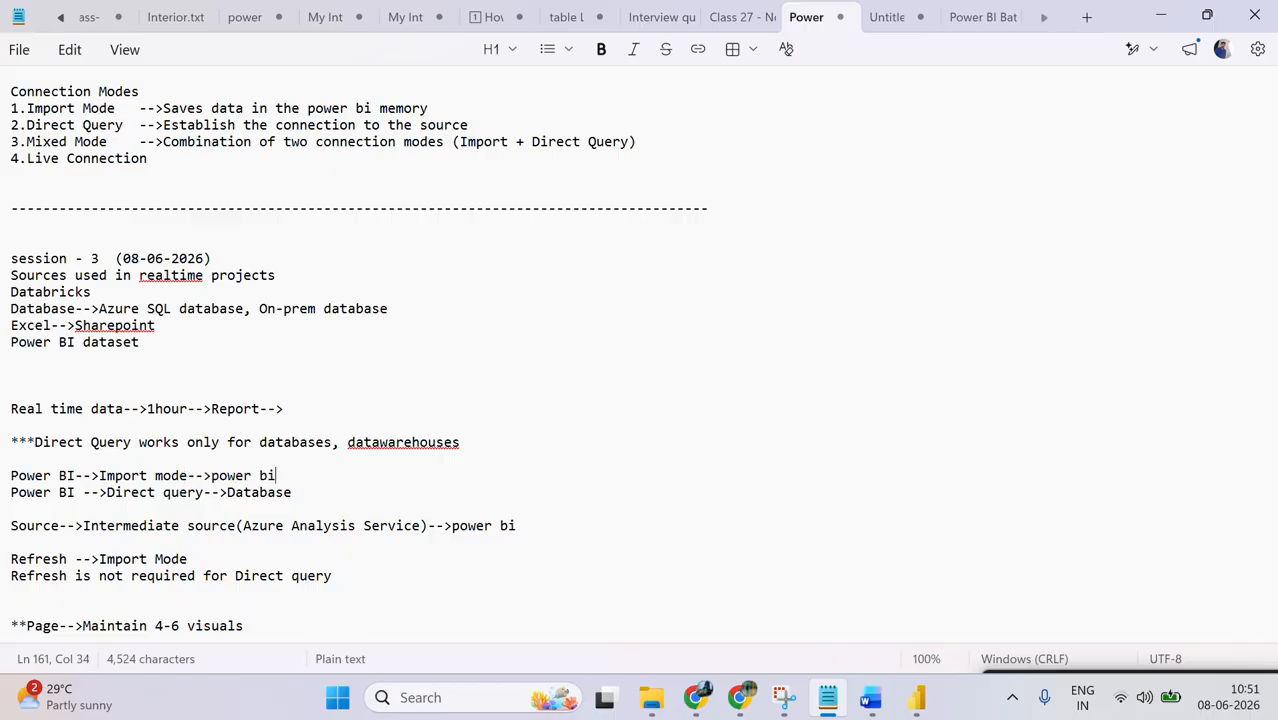
key(BackSpace)
key(BackSpace)
text(mem)
key(BackSpace)
text(mory)
Step: Insert "-->connection" after "Direct query" in the notes line and return to Power BI Desktop
click(205, 492)
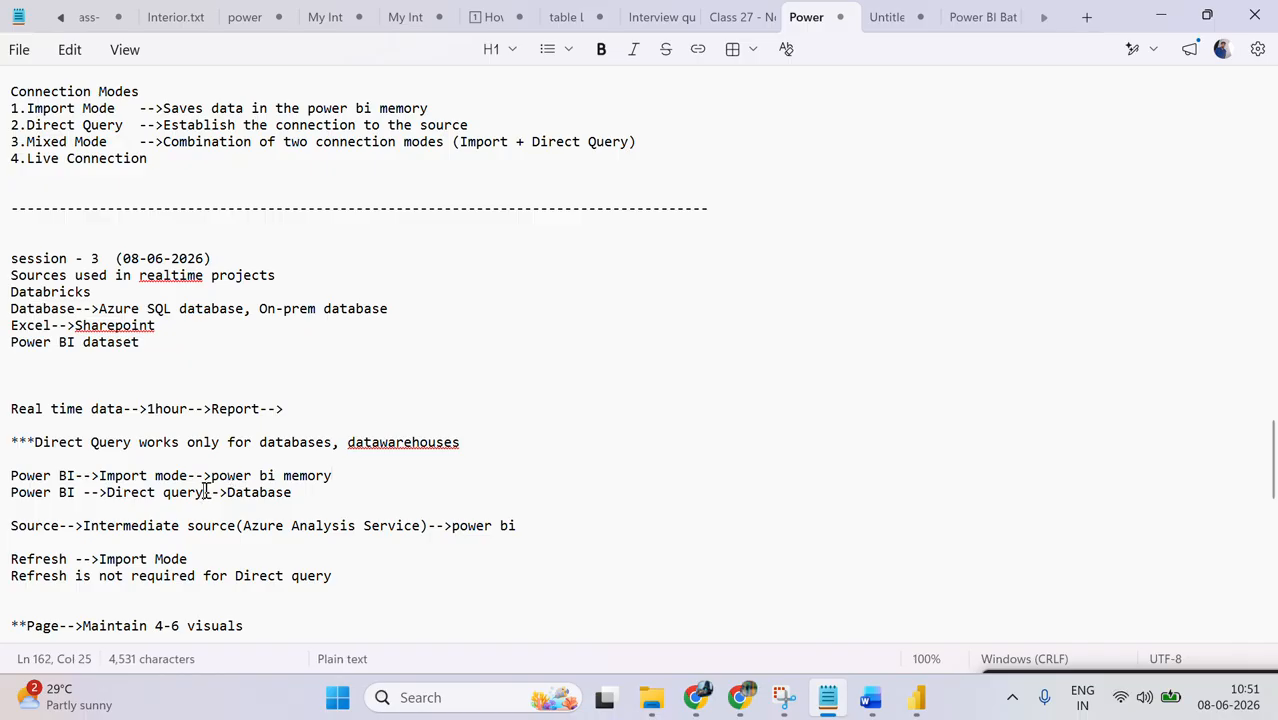
text(-->conne)
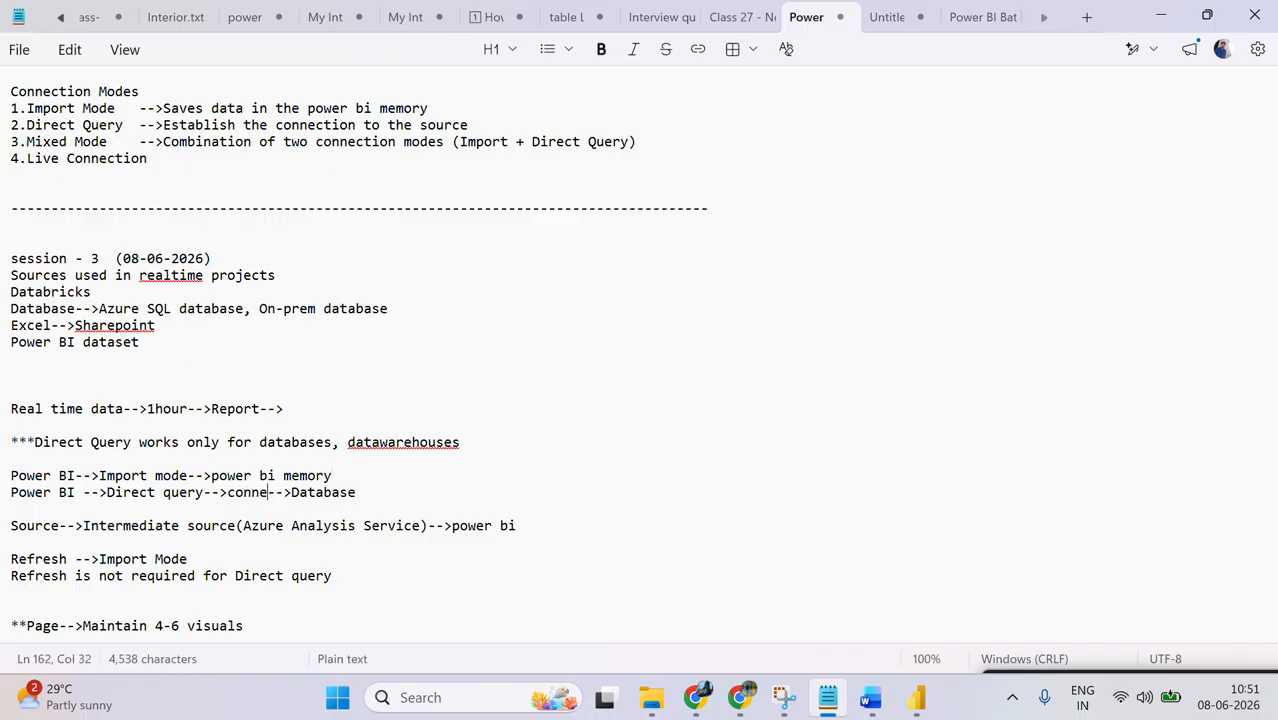
text(ction)
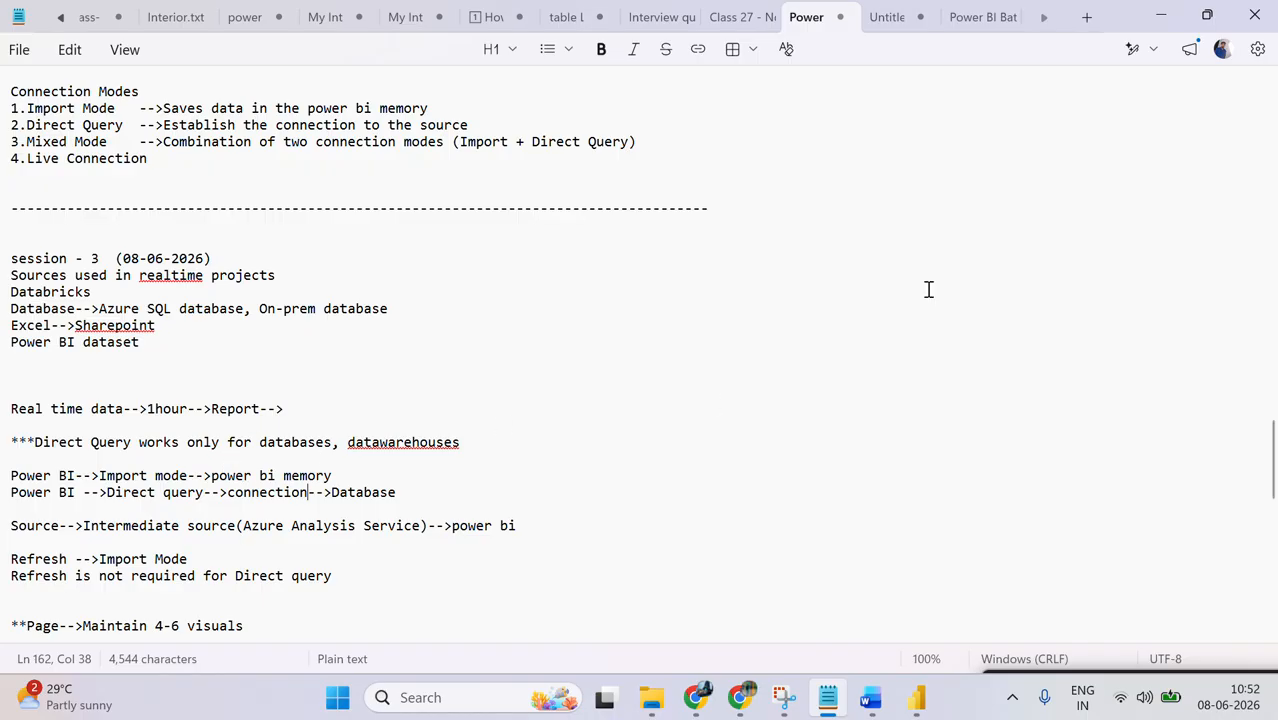
click(1160, 17)
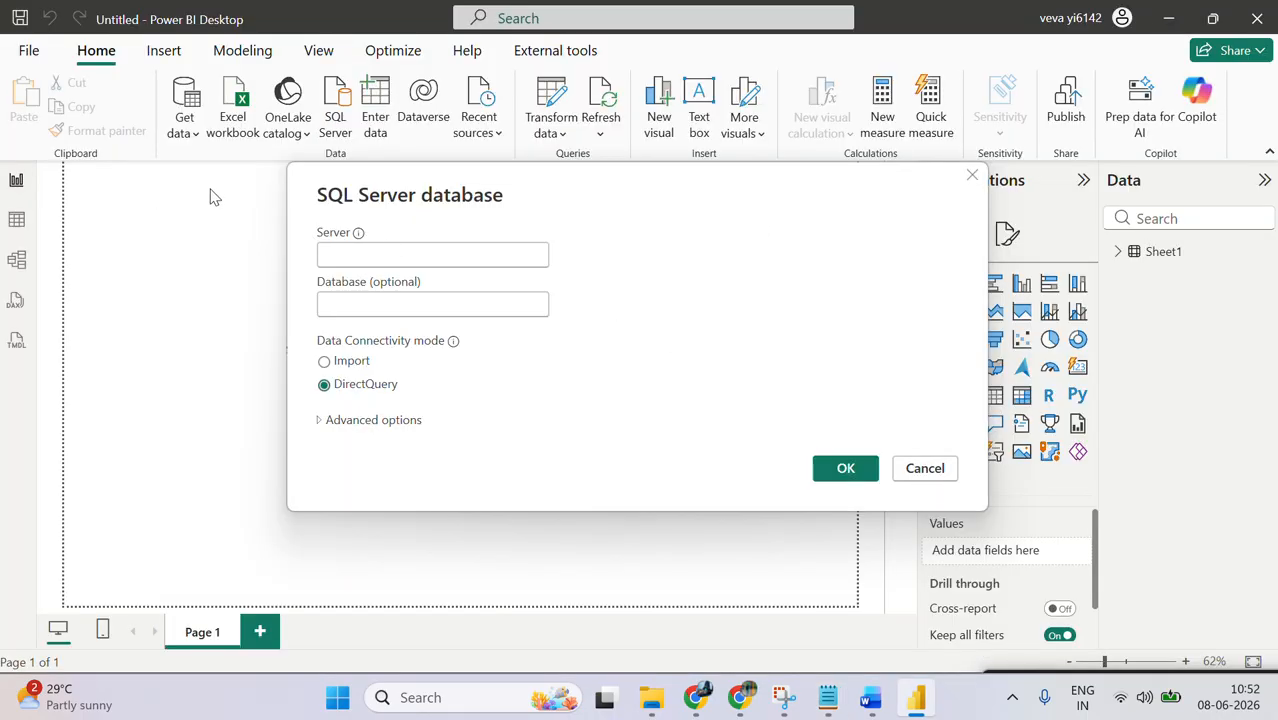
Step: Cancel the SQL Server connection, look at the Sheet1 rows in Table view and return to Report view
click(926, 467)
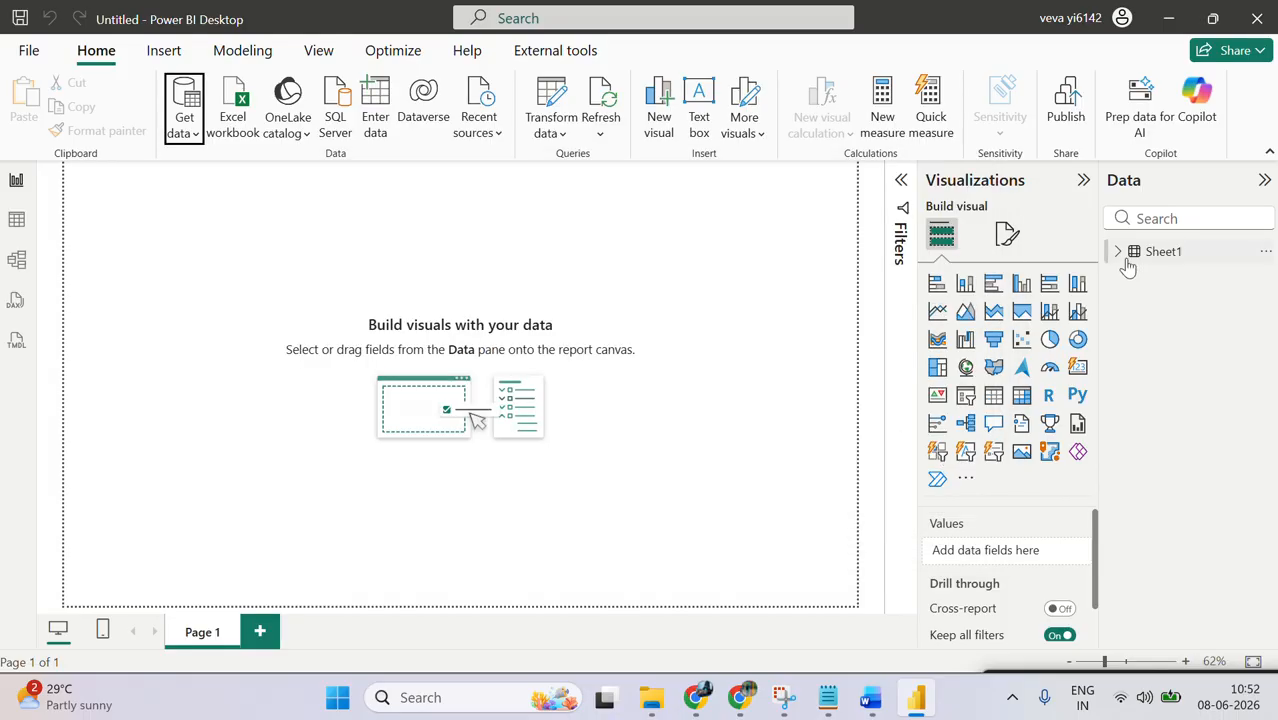
click(1140, 260)
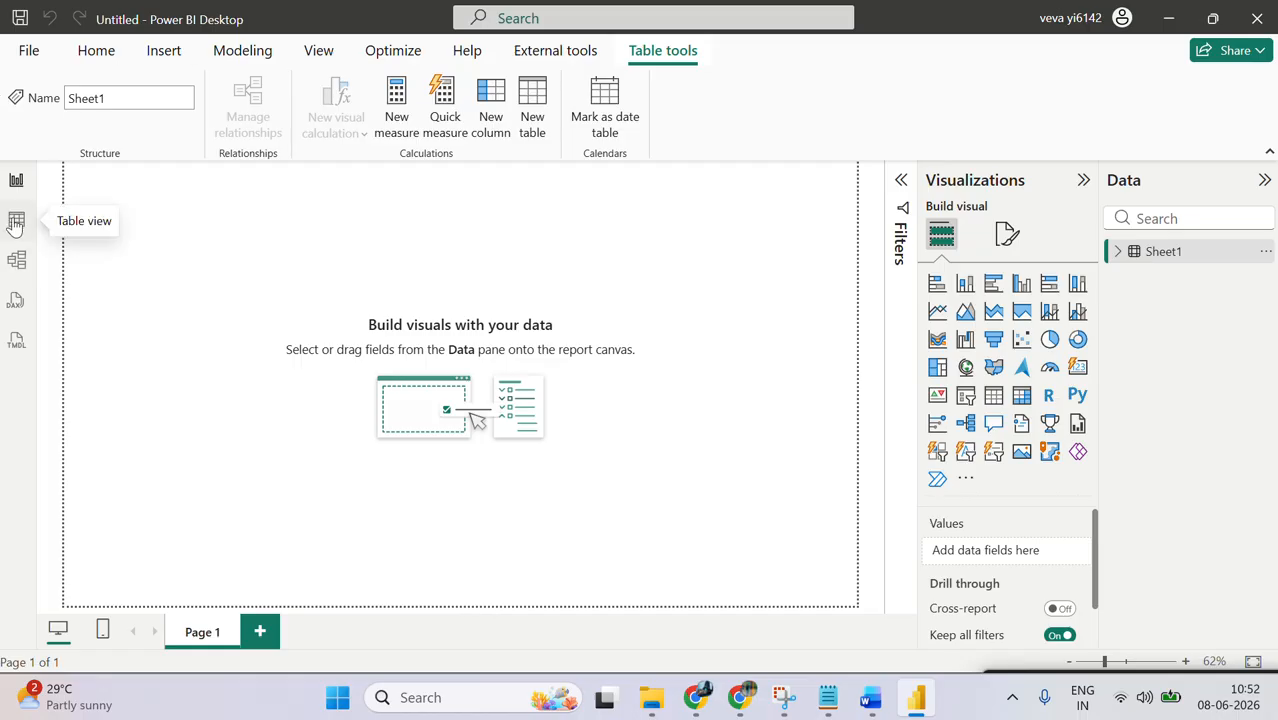
click(16, 221)
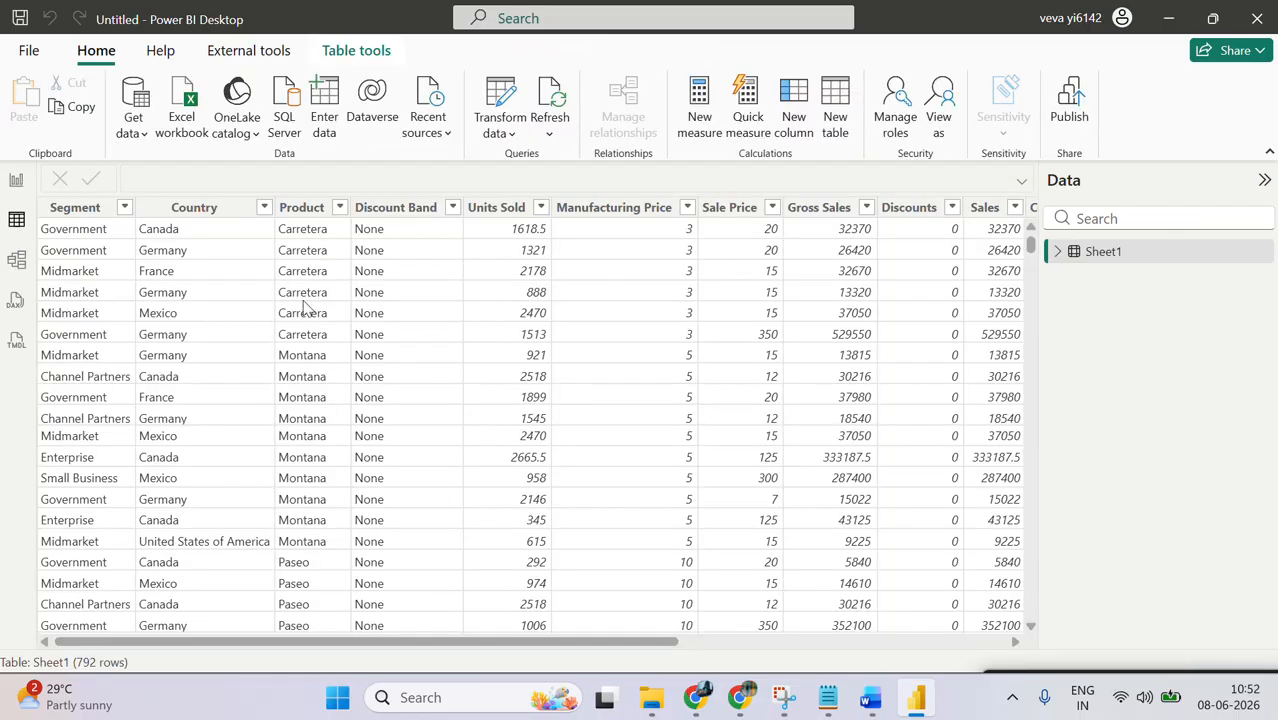
click(6, 186)
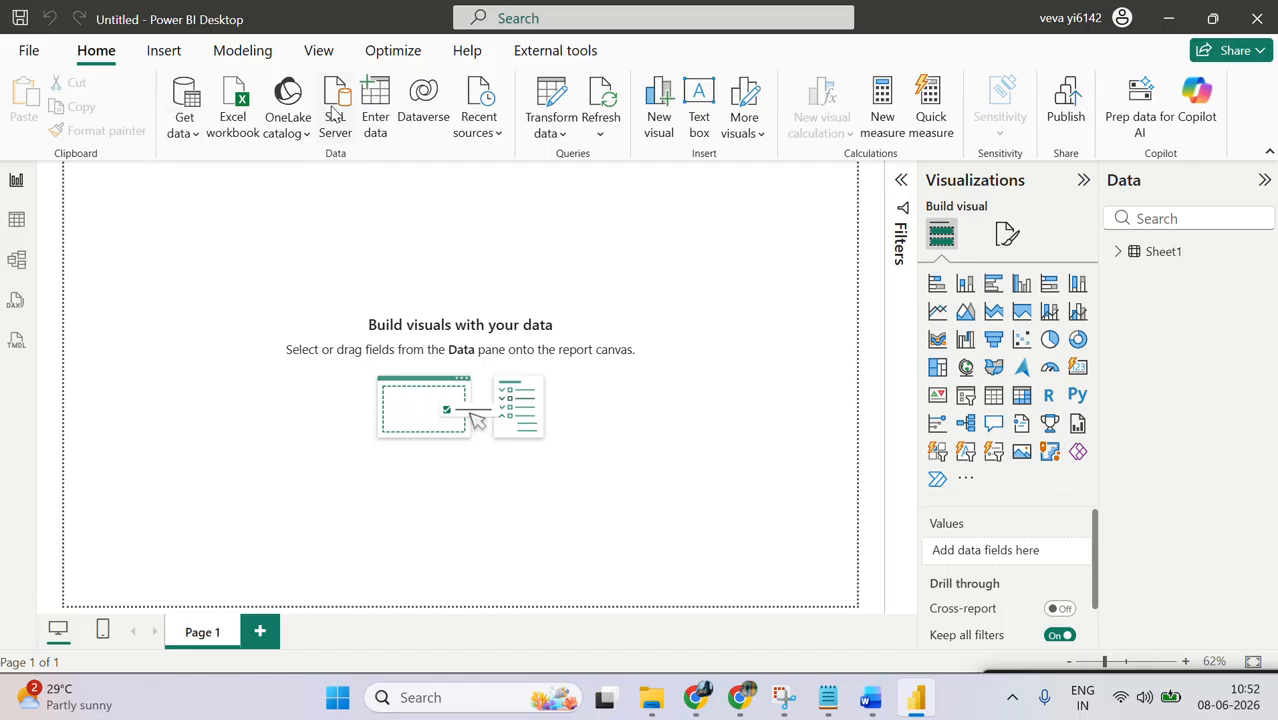
Step: Start a new SQL Server connection, then launch SQL Server Management Studio and copy the server name from its Connect to Server dialog
click(334, 90)
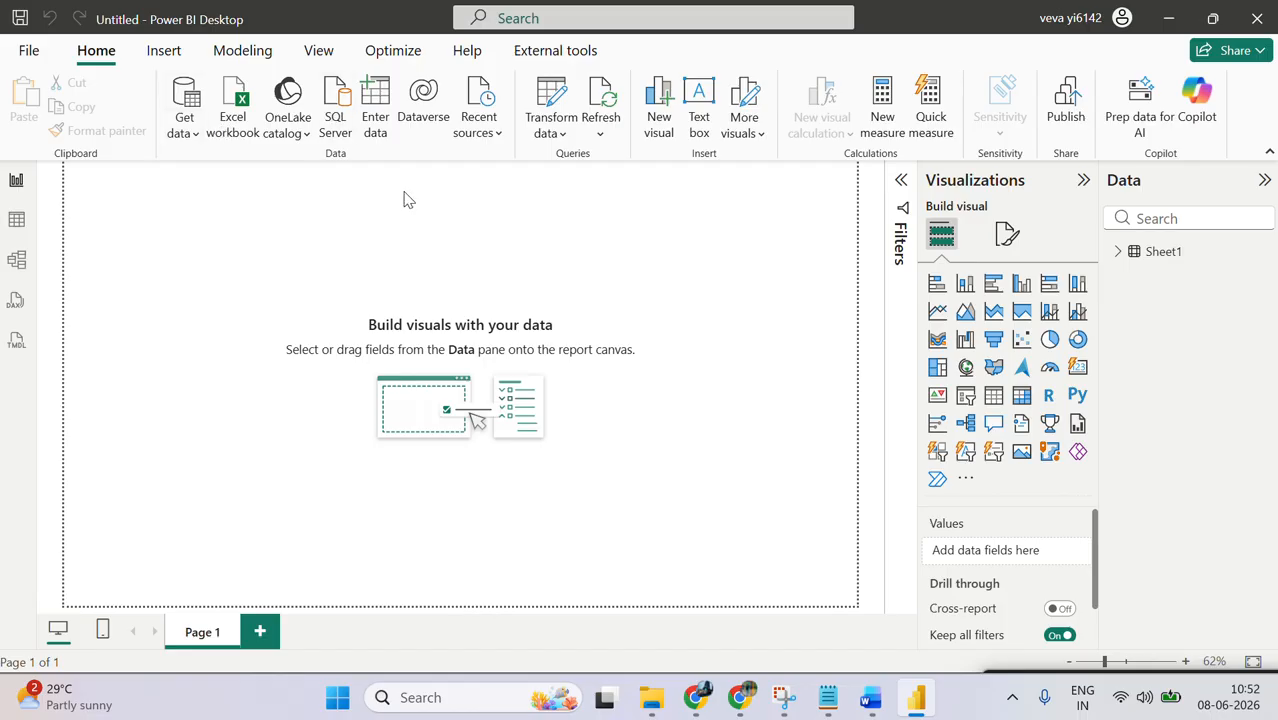
click(474, 698)
text(ssms)
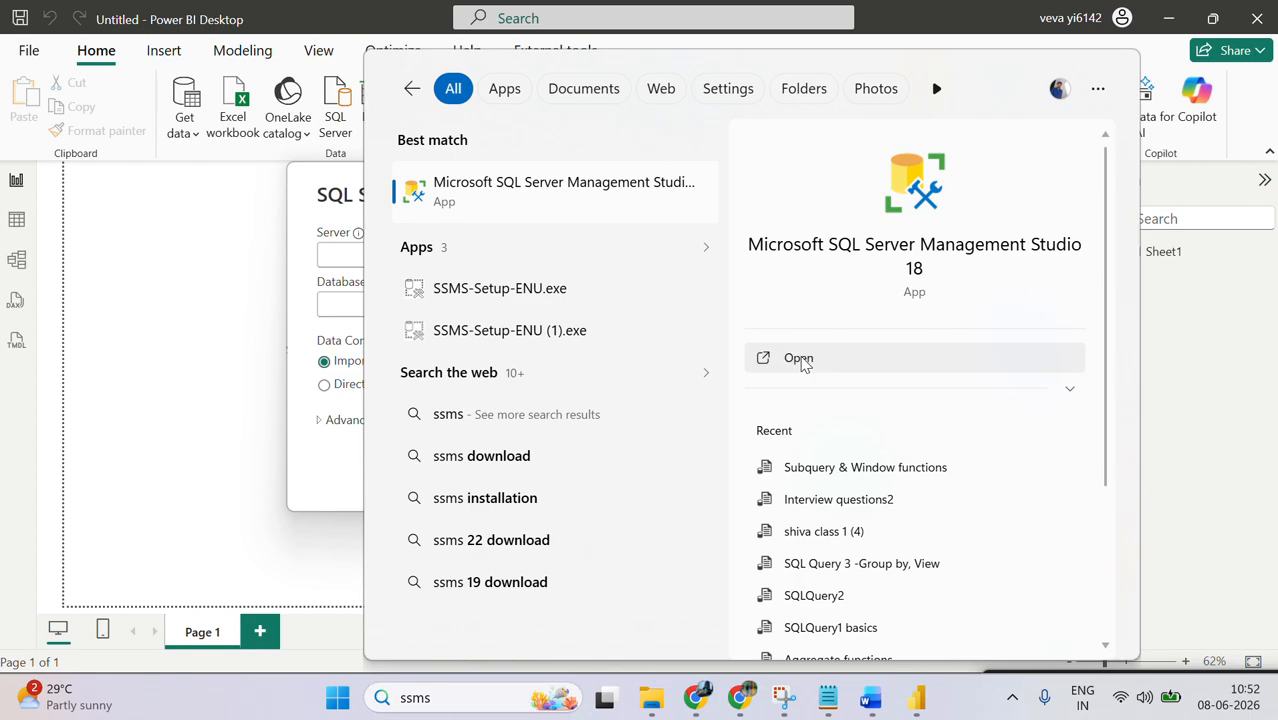
click(805, 360)
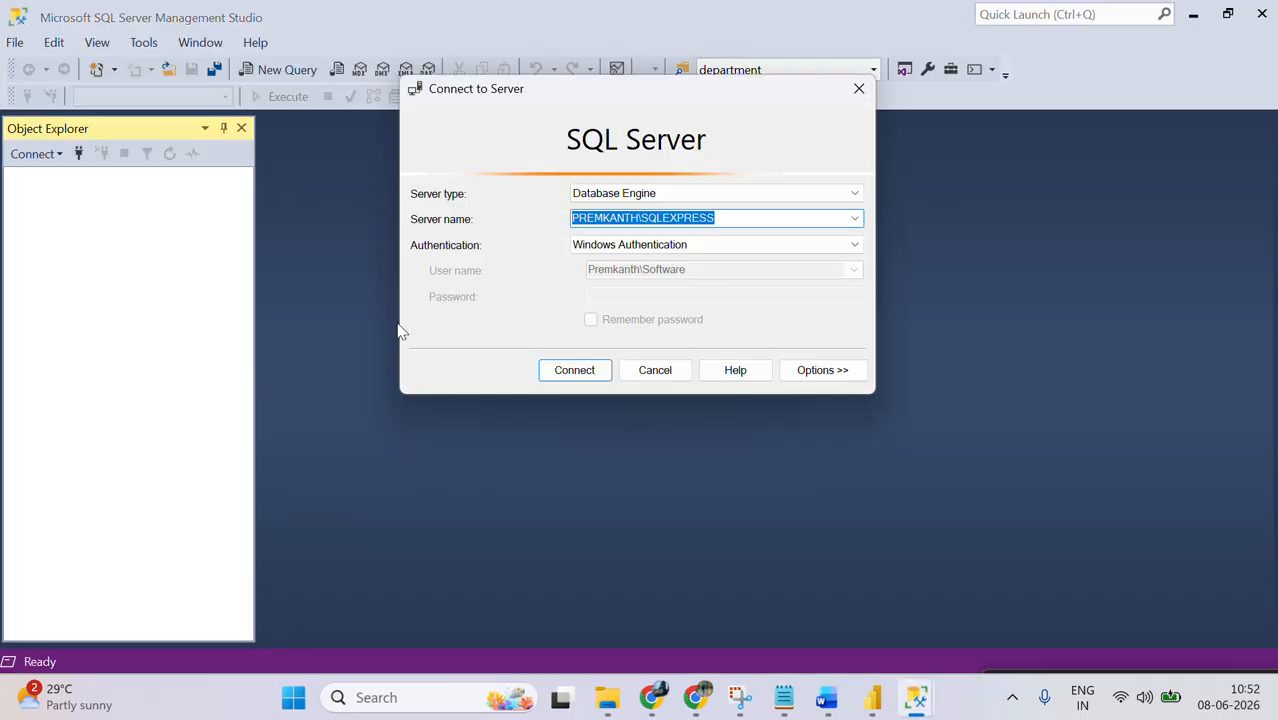
click(755, 220)
double_click(755, 220)
key(ctrl+c)
Step: Back in Power BI Desktop, paste the copied server name as the server and connect in DirectQuery mode
click(875, 697)
click(402, 252)
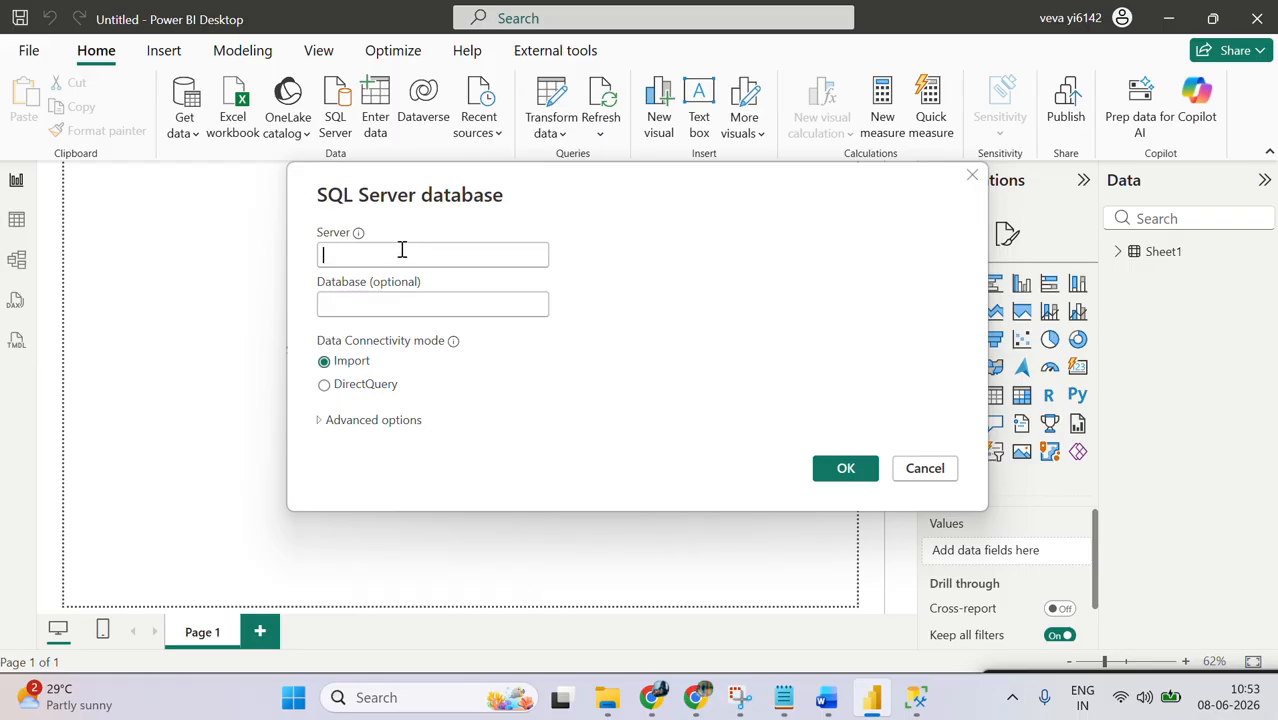
key(ctrl+v)
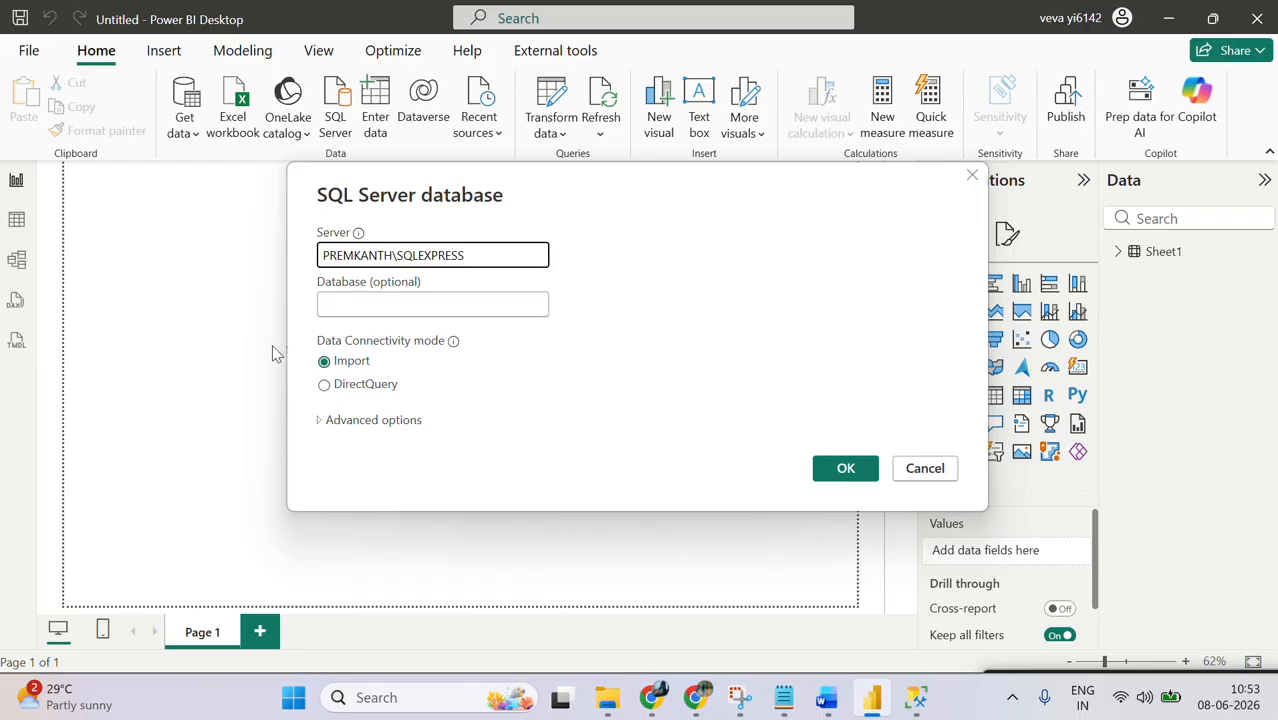
click(350, 390)
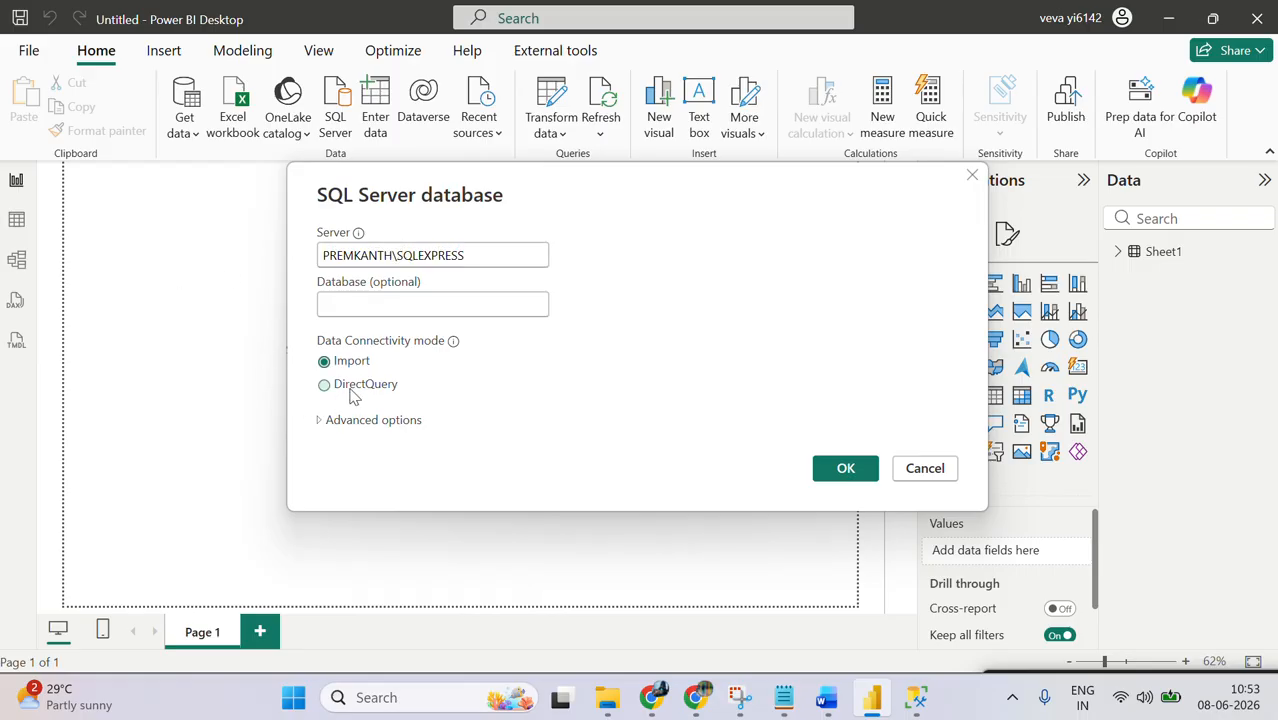
click(843, 470)
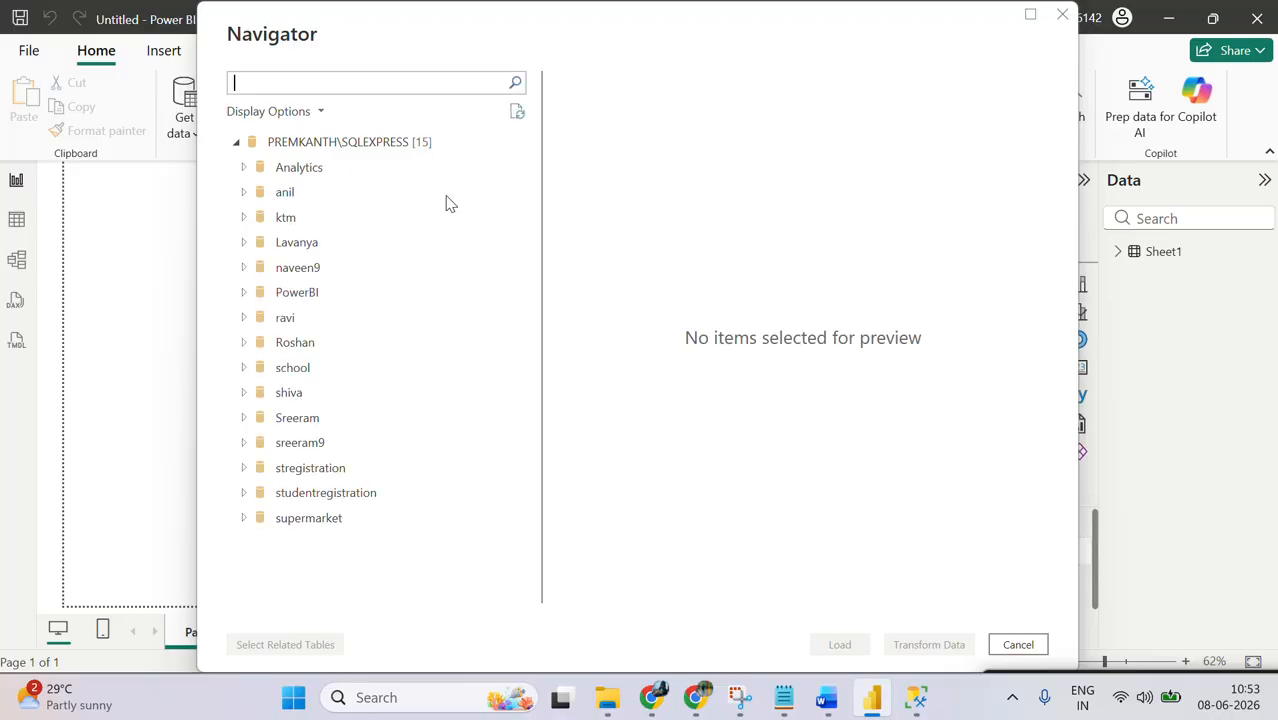
Step: Load the customer_test, dept and Product_sales tables from the PowerBI database and accept the potential security risk of adding a second source
click(246, 171)
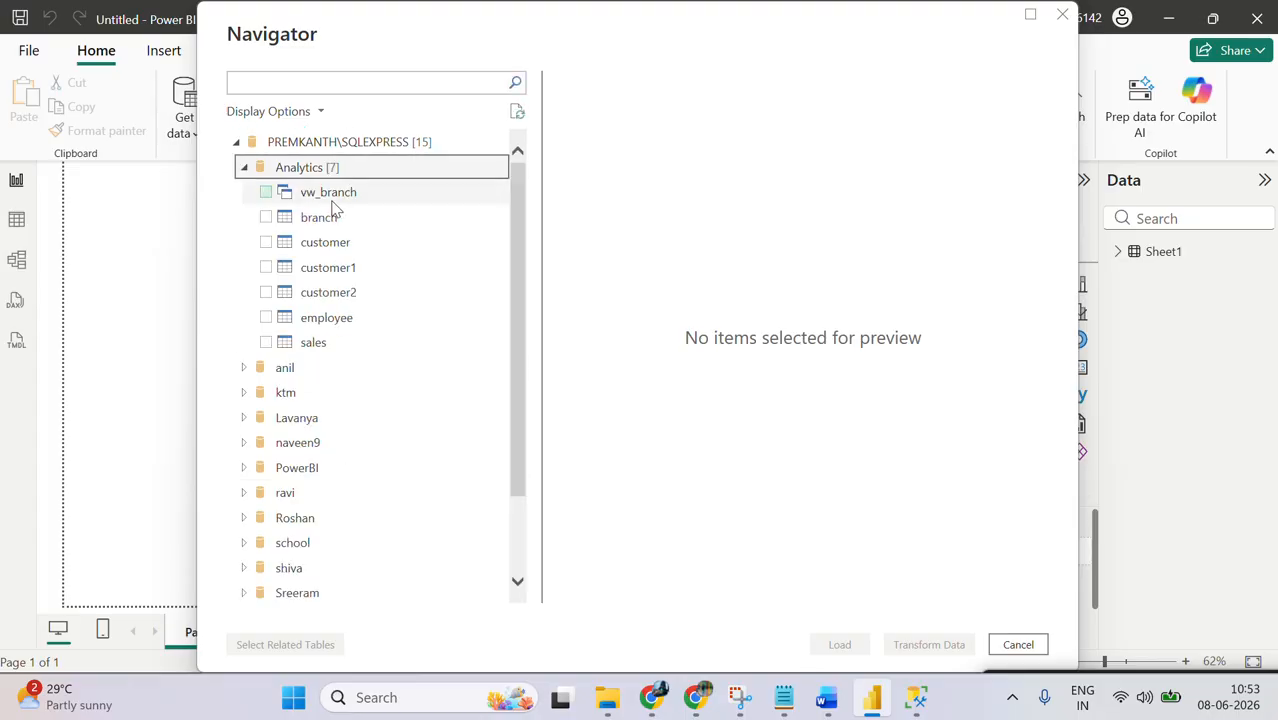
click(243, 167)
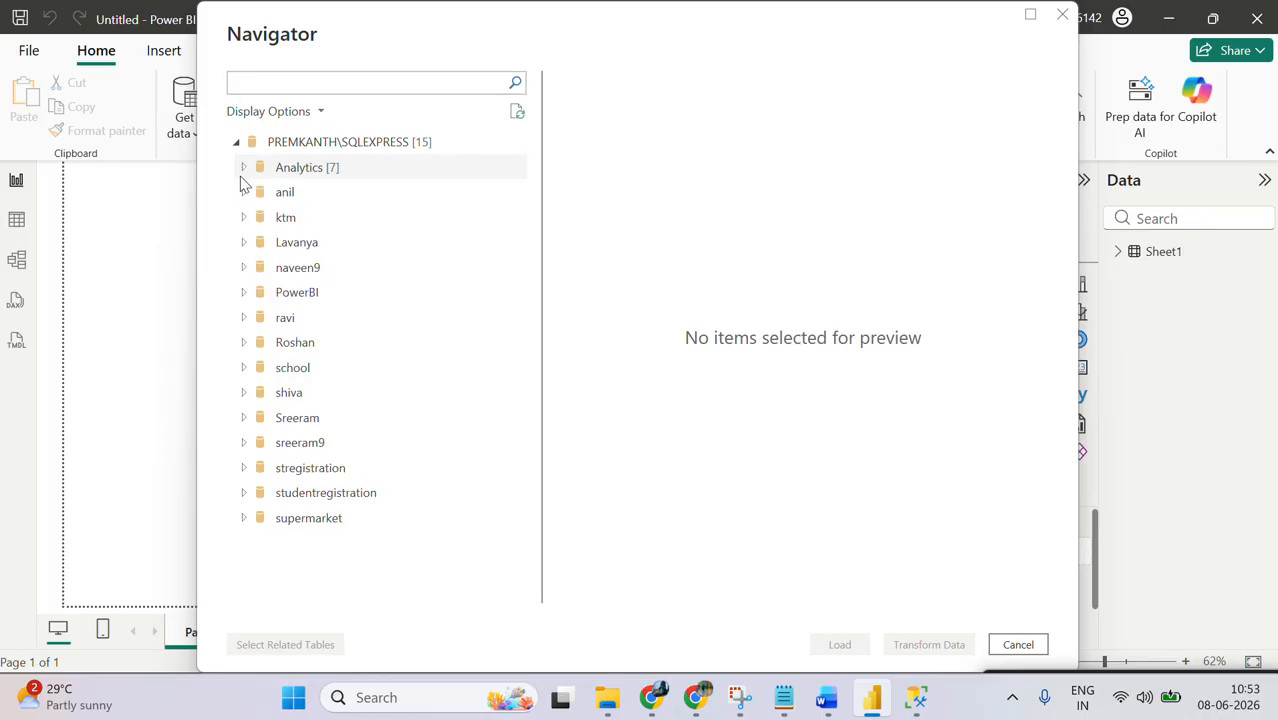
click(243, 292)
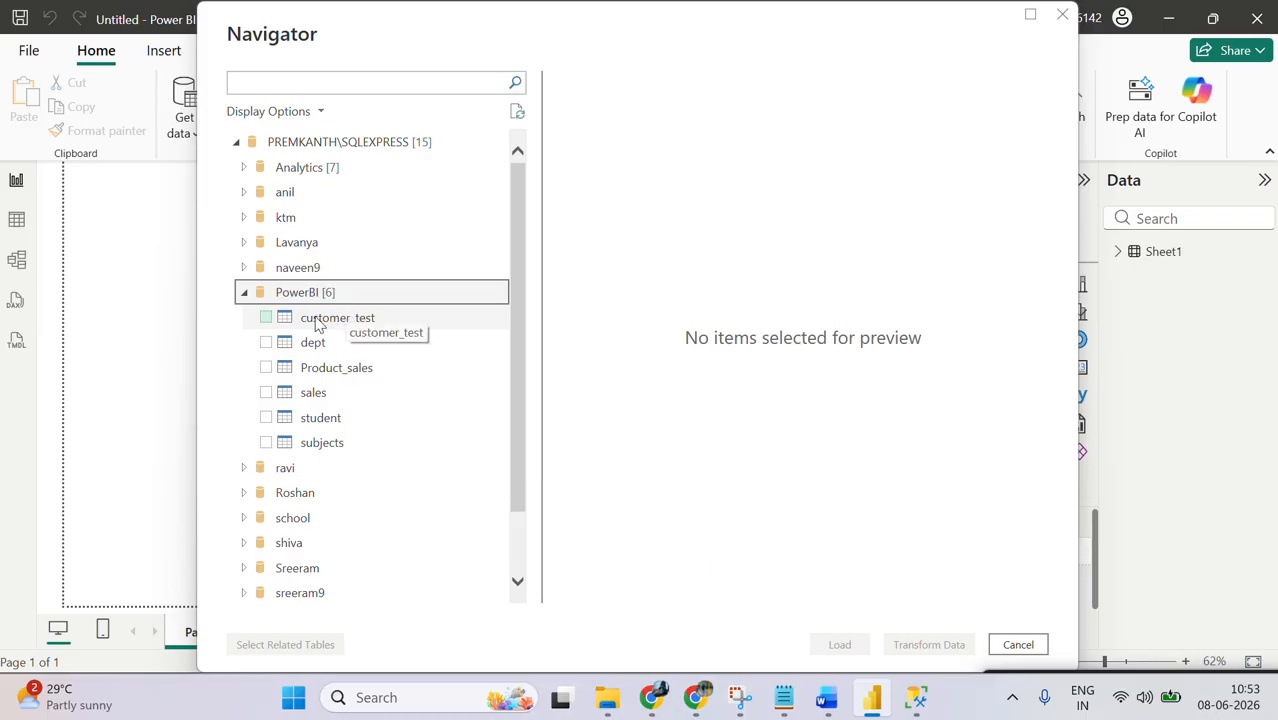
click(266, 318)
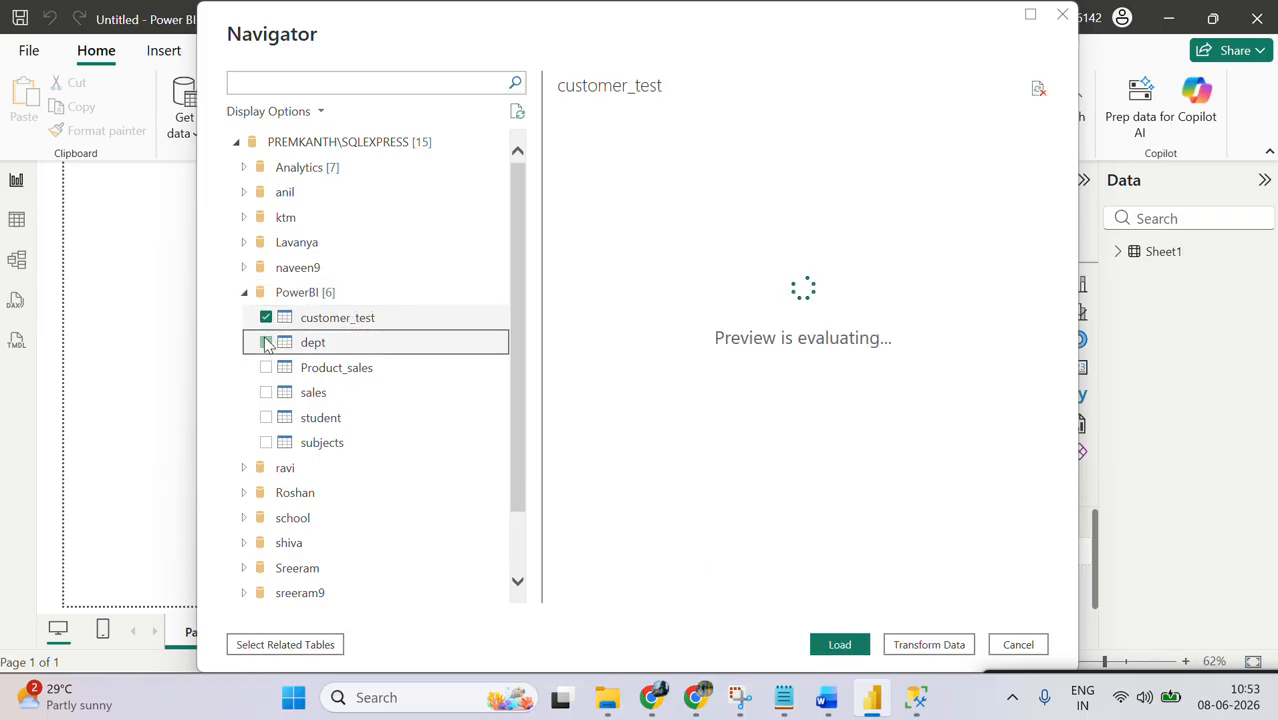
click(266, 343)
click(266, 368)
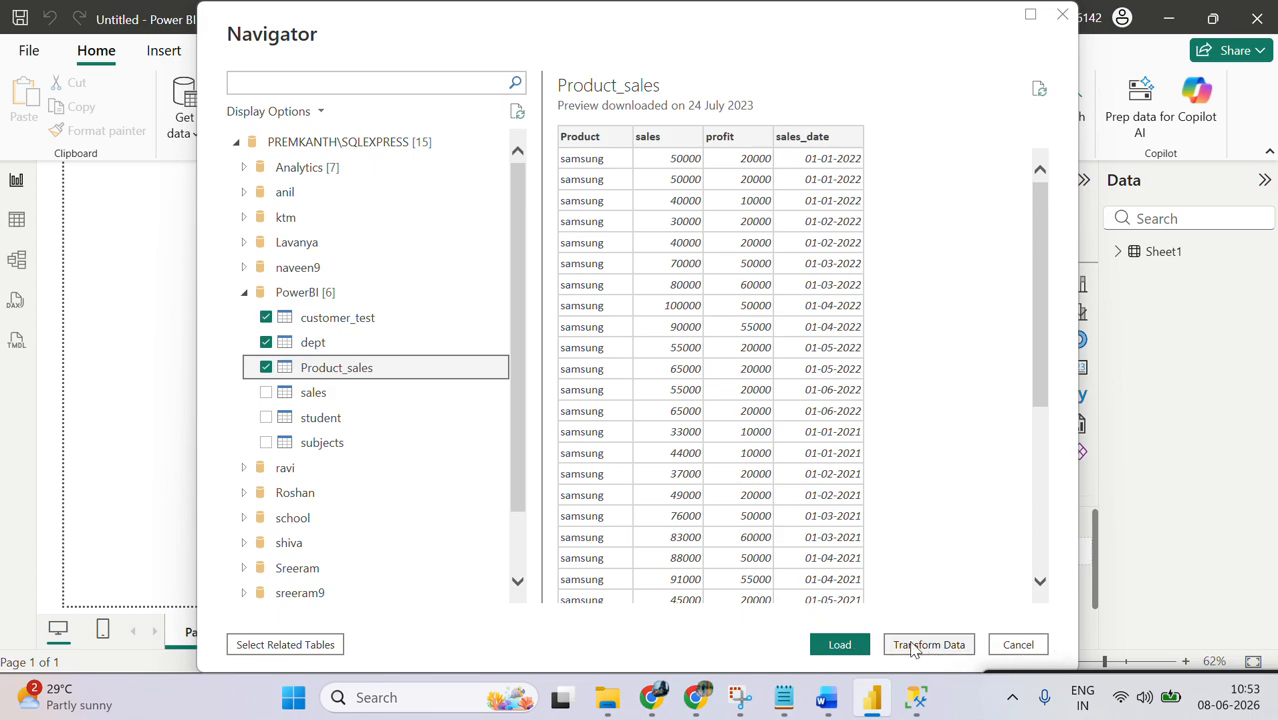
click(838, 648)
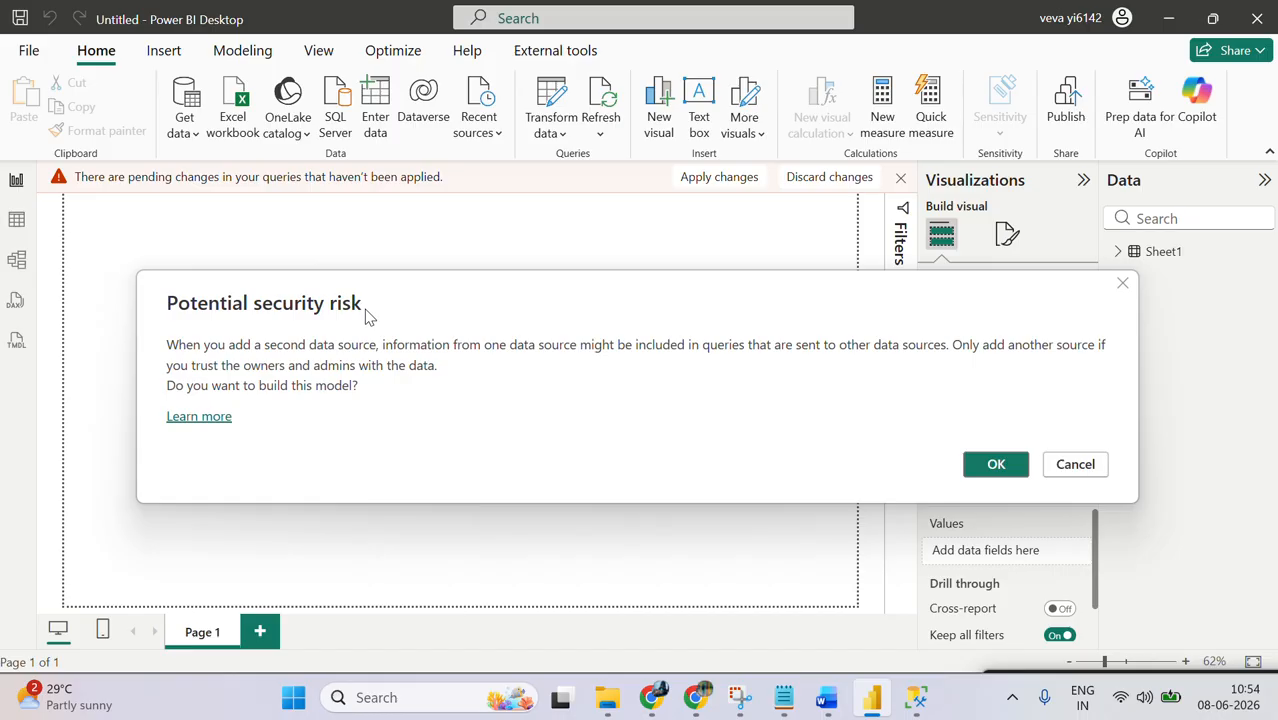
click(995, 466)
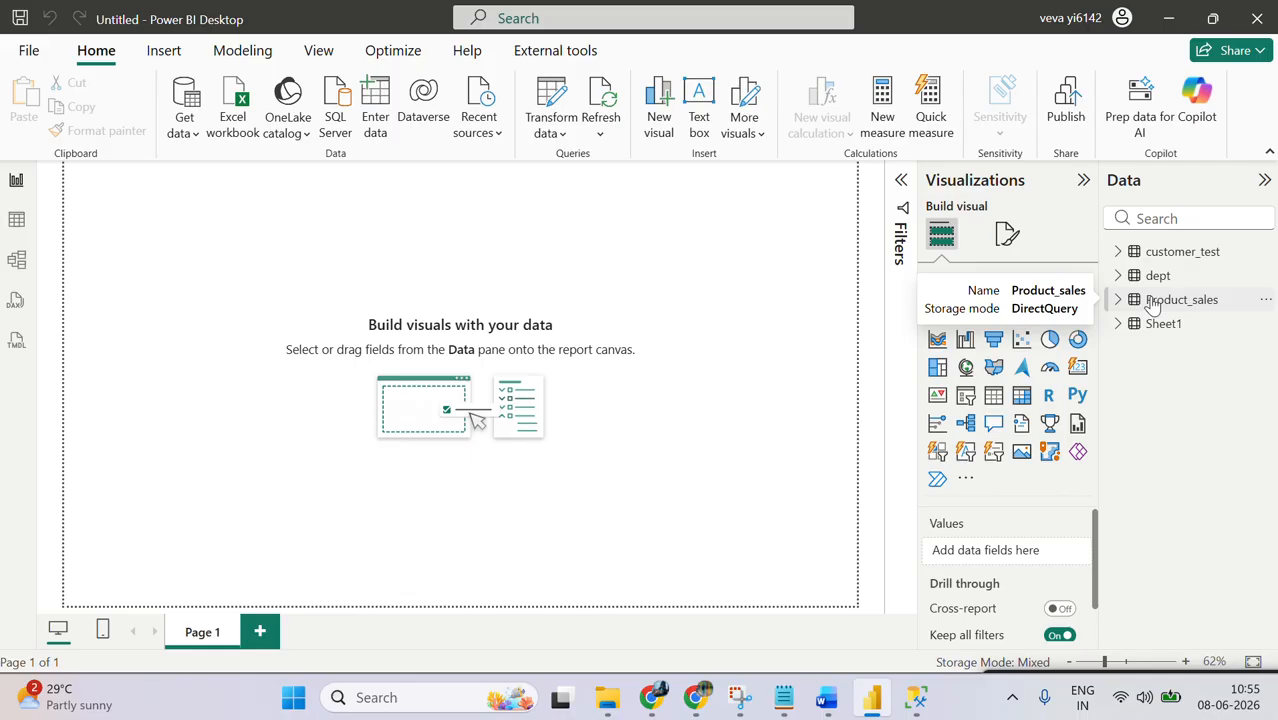
Step: Check the customer_test fields, then compare Sheet1 with customer_test, dept and Product_sales in Table view
click(1120, 253)
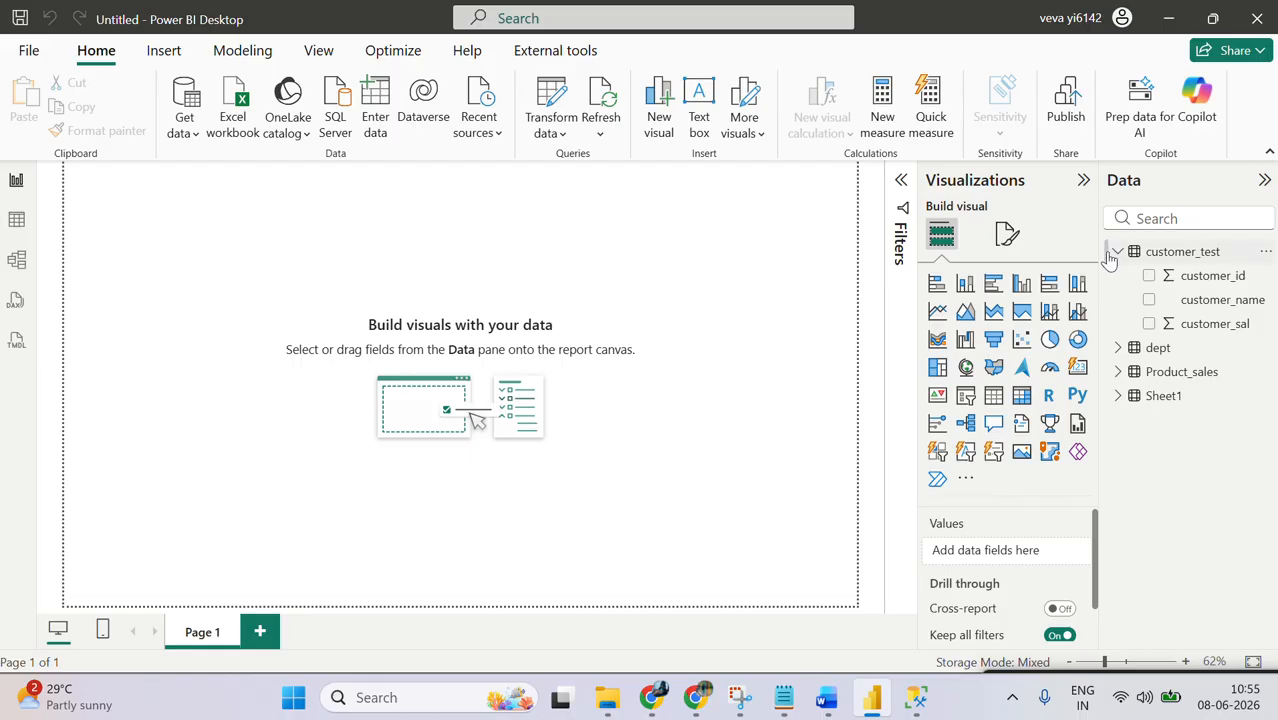
click(1110, 253)
click(1117, 251)
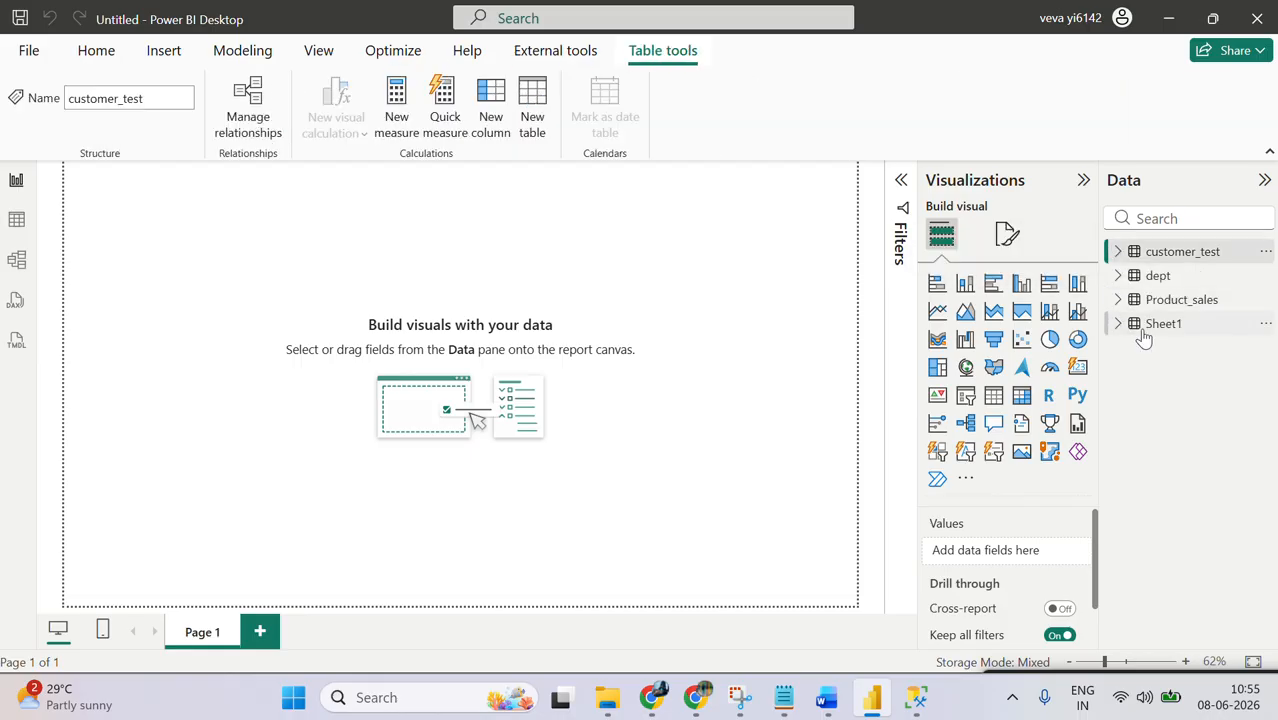
click(1150, 326)
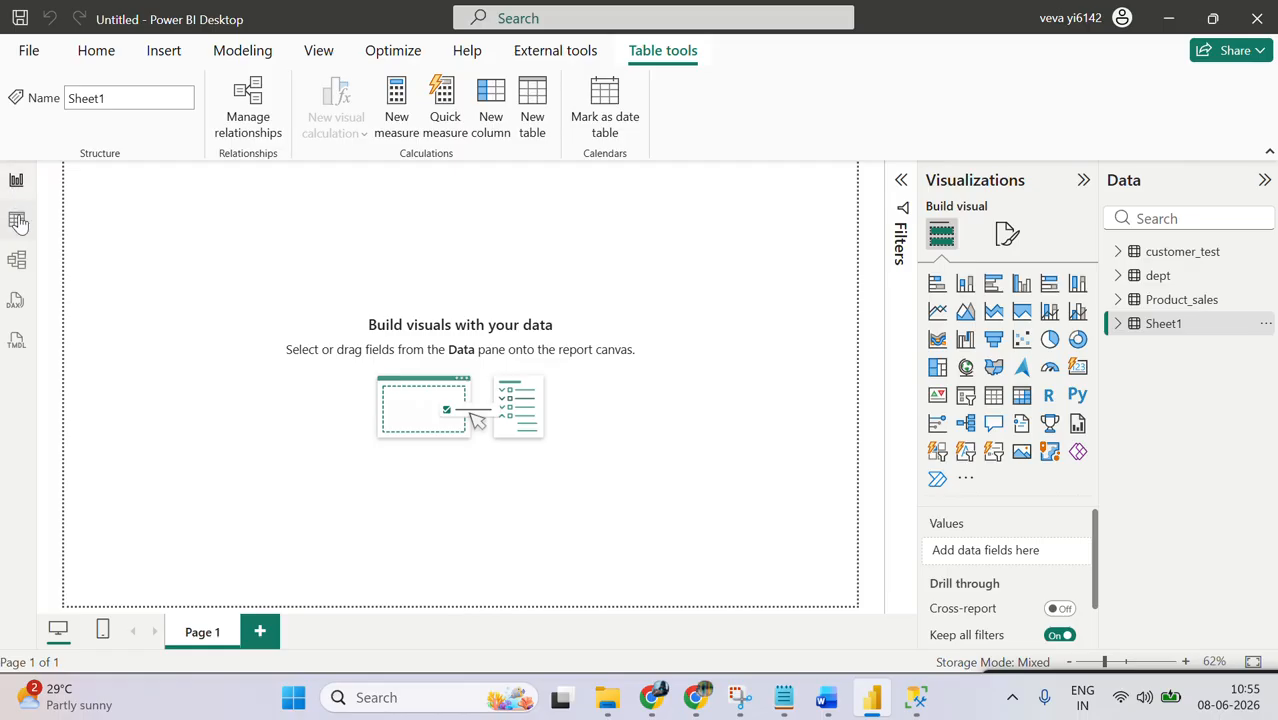
click(17, 221)
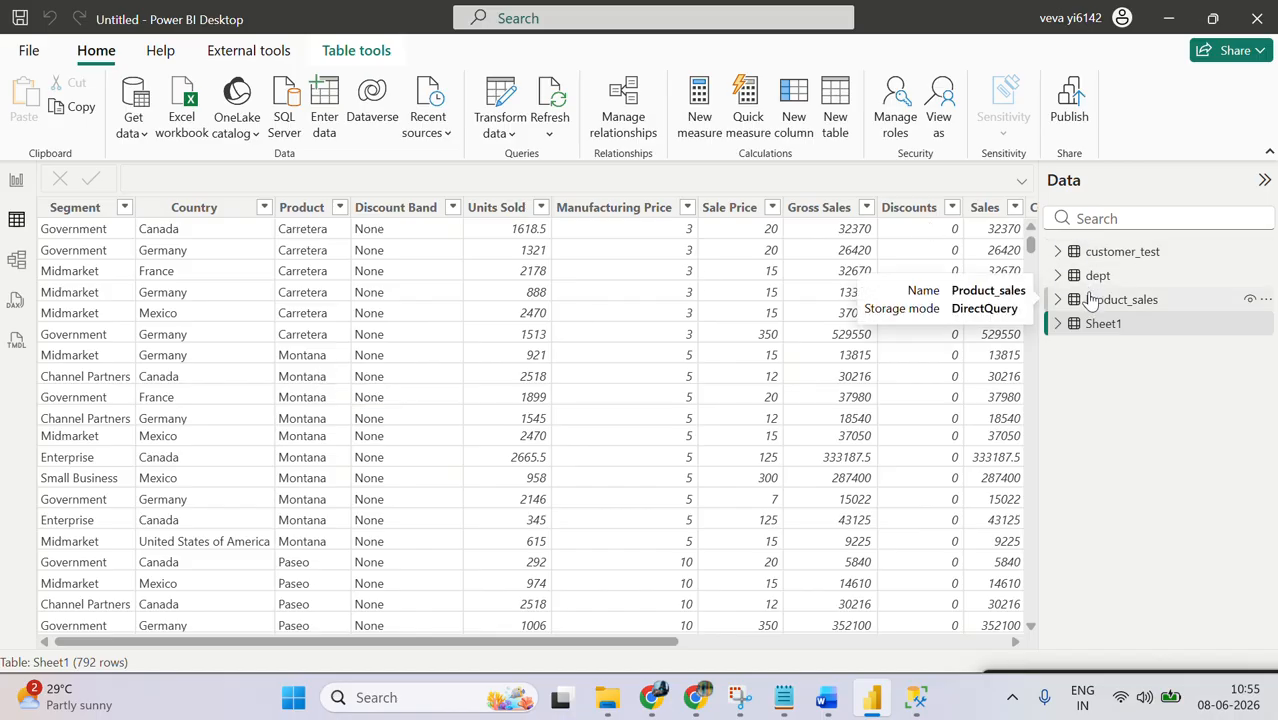
click(1143, 258)
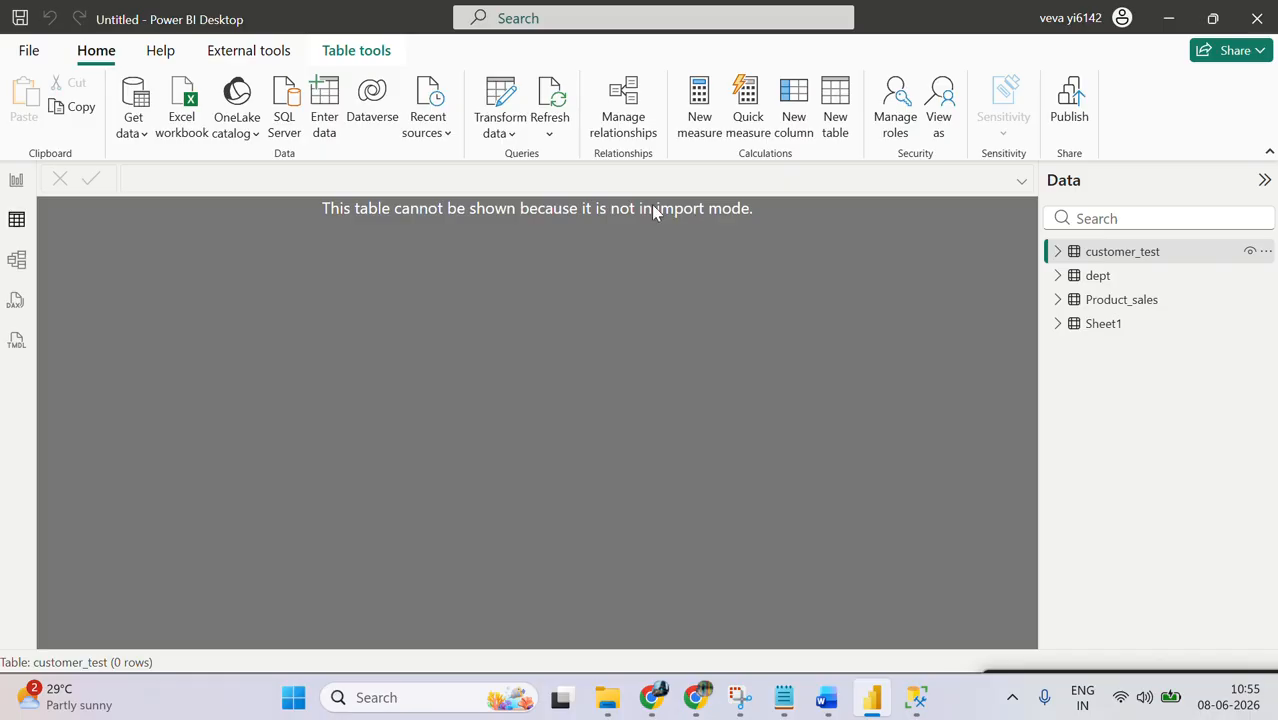
click(1078, 280)
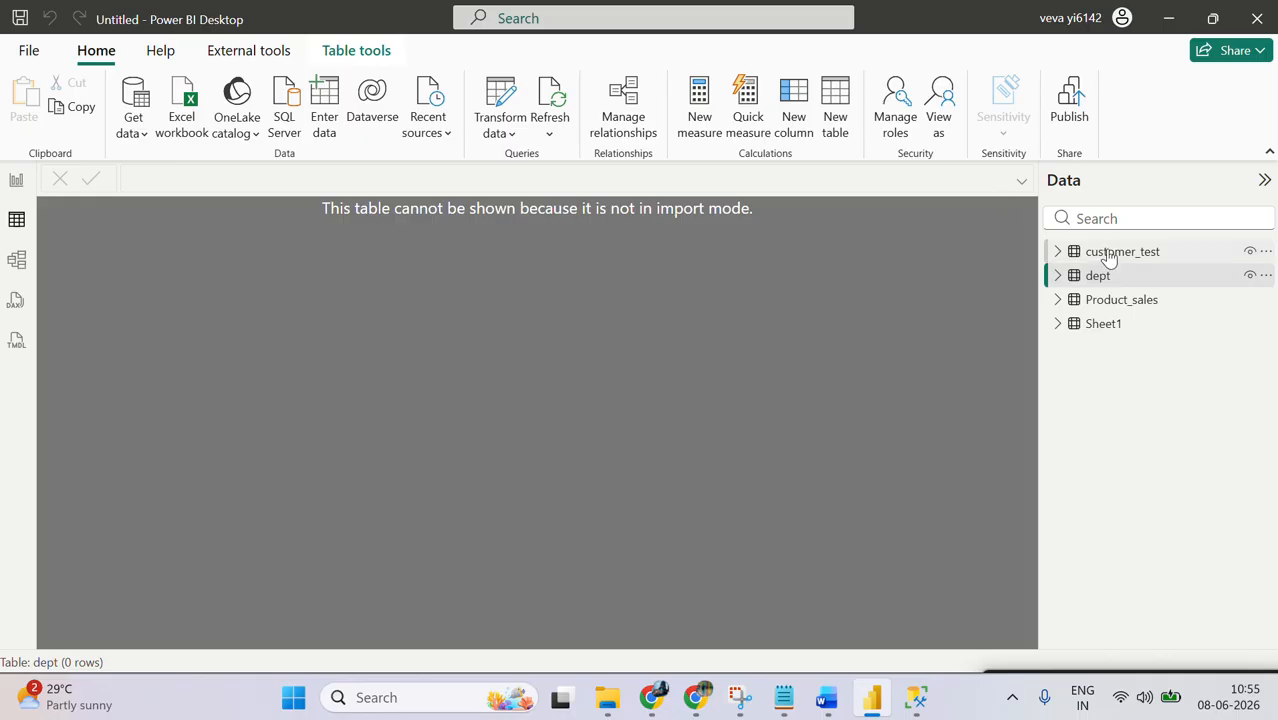
click(1110, 303)
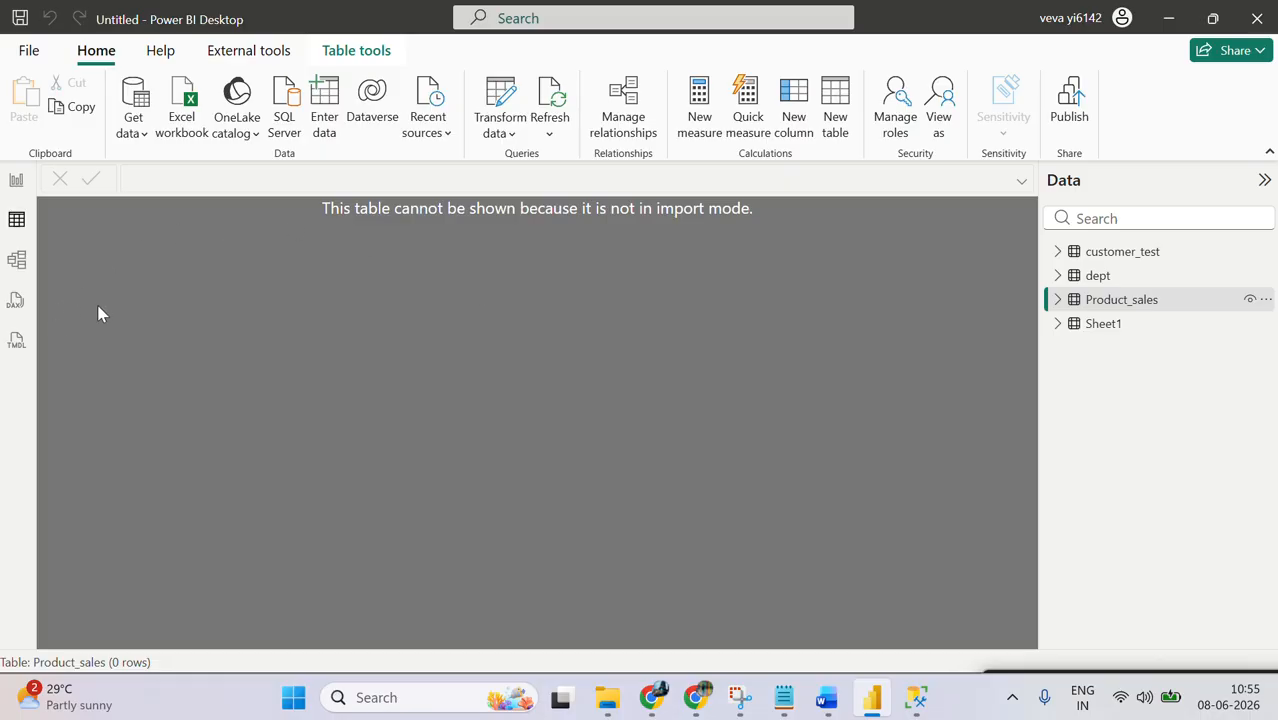
Step: Switch to Notepad to review the Import and Direct Query notes, then return to Power BI Desktop
click(784, 697)
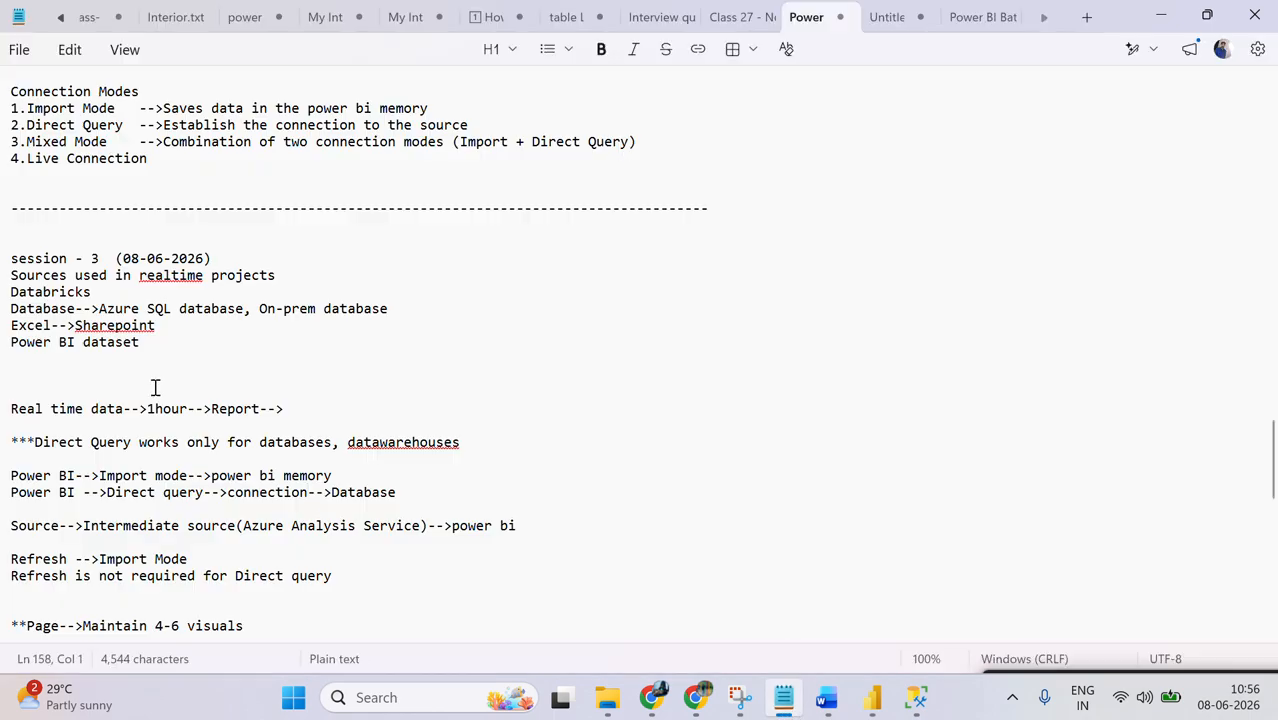
click(470, 432)
click(1158, 18)
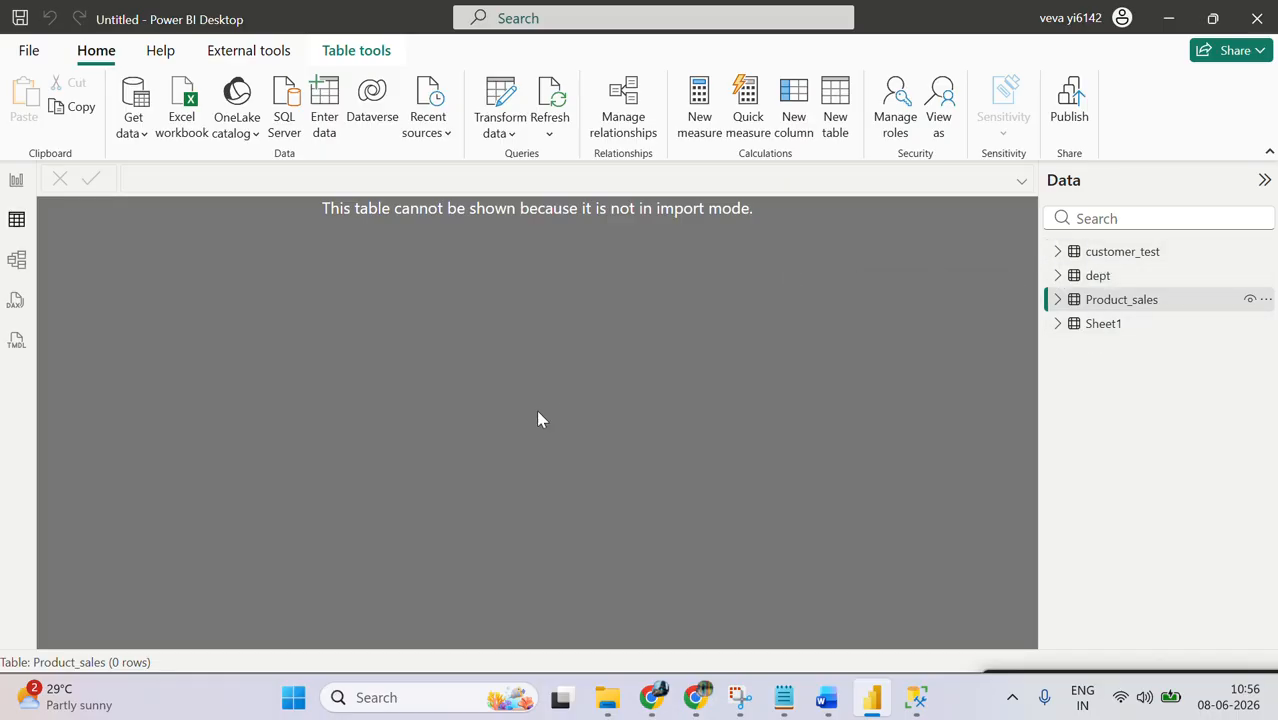
Step: Expand the customer_test fields, then switch to SQL Server Management Studio and connect to the server with Windows Authentication
click(1058, 252)
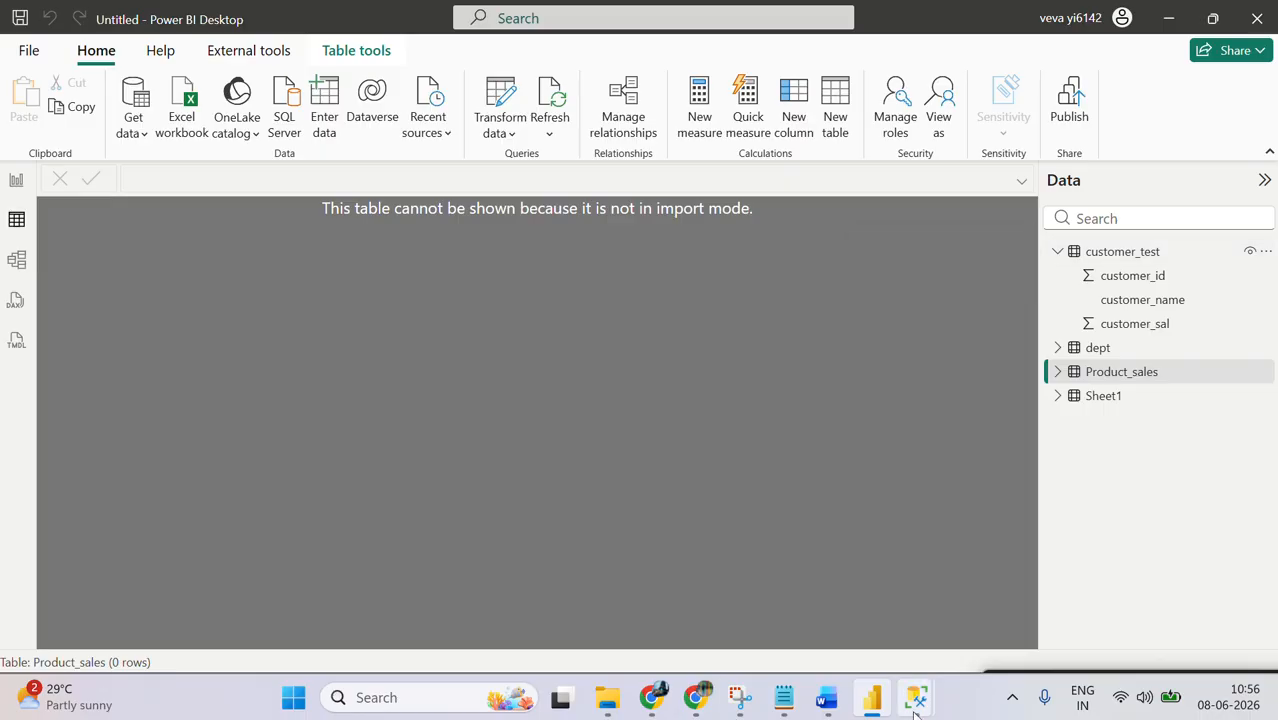
mouse_move(921, 696)
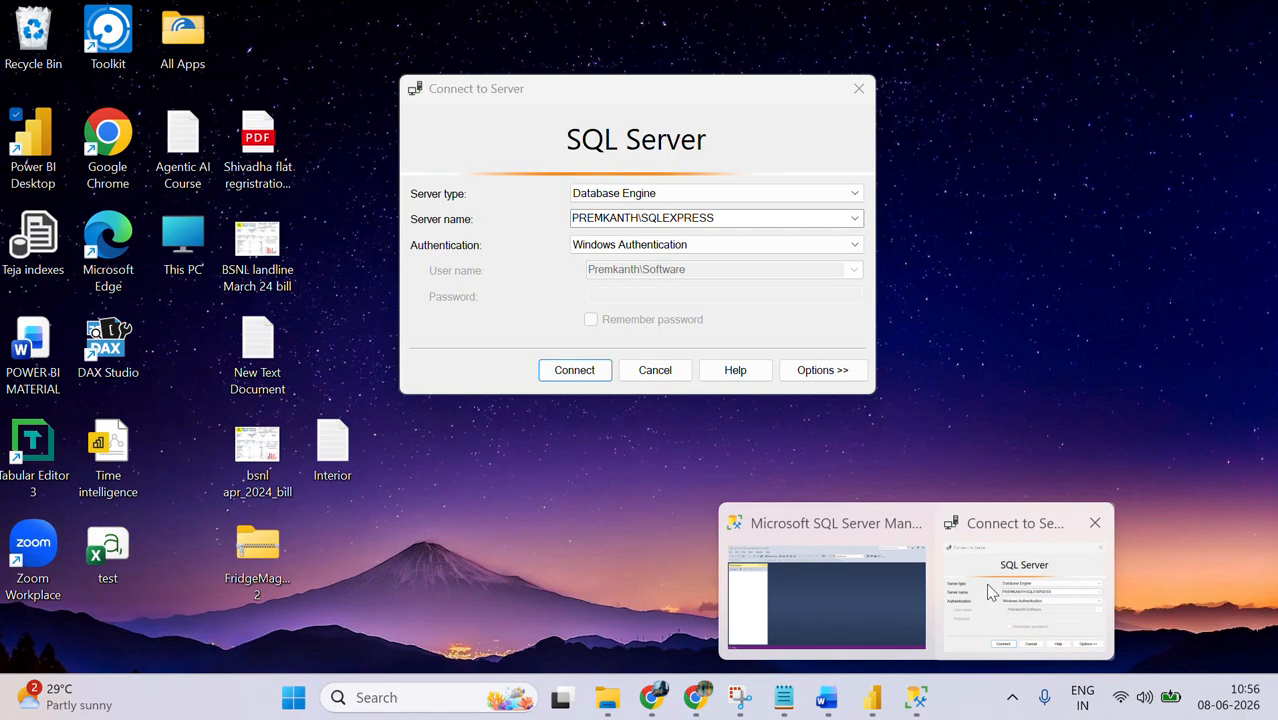
click(863, 645)
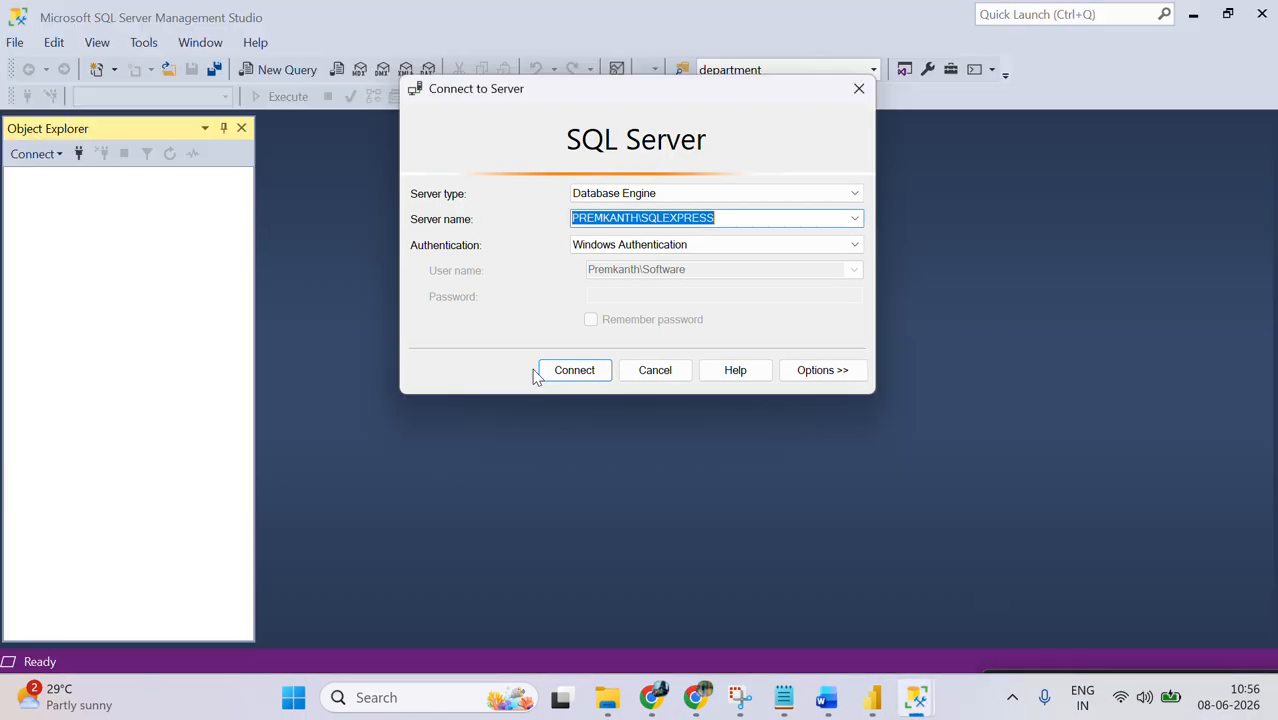
click(592, 373)
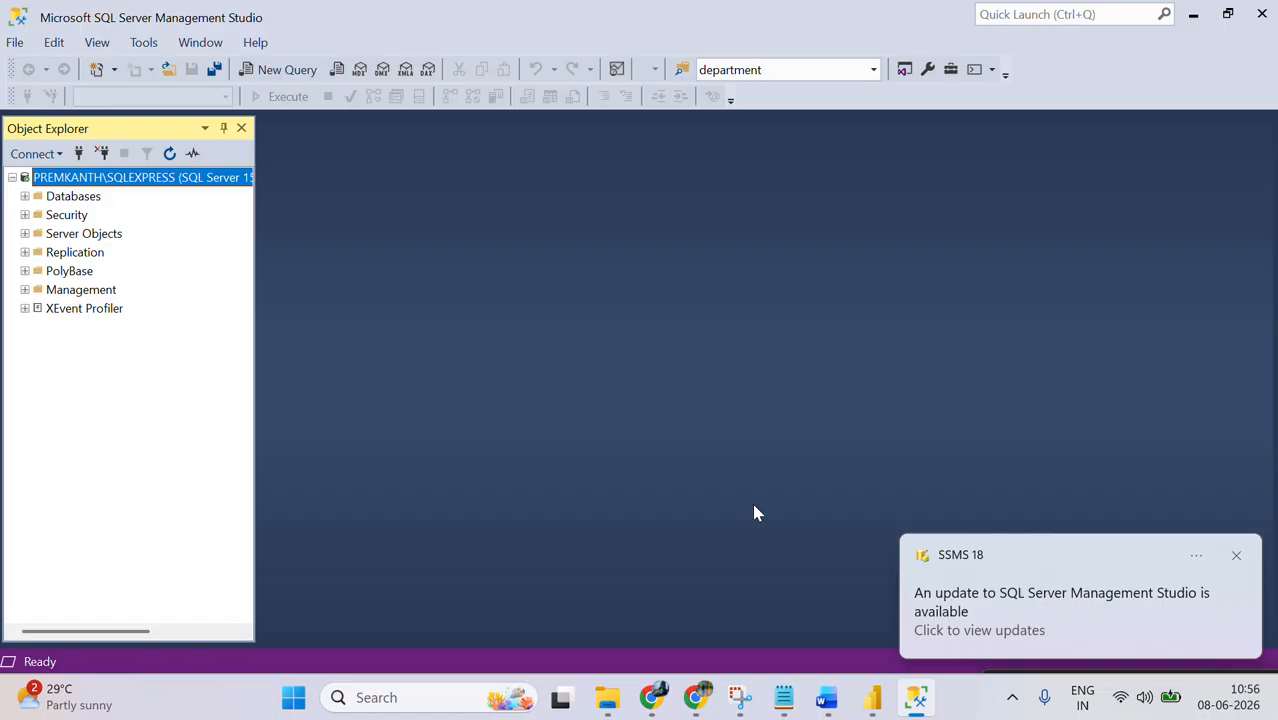
Step: Back in Power BI Desktop's Report view, create an enlarged table visual showing customer_name and customer_sal from customer_test
click(874, 700)
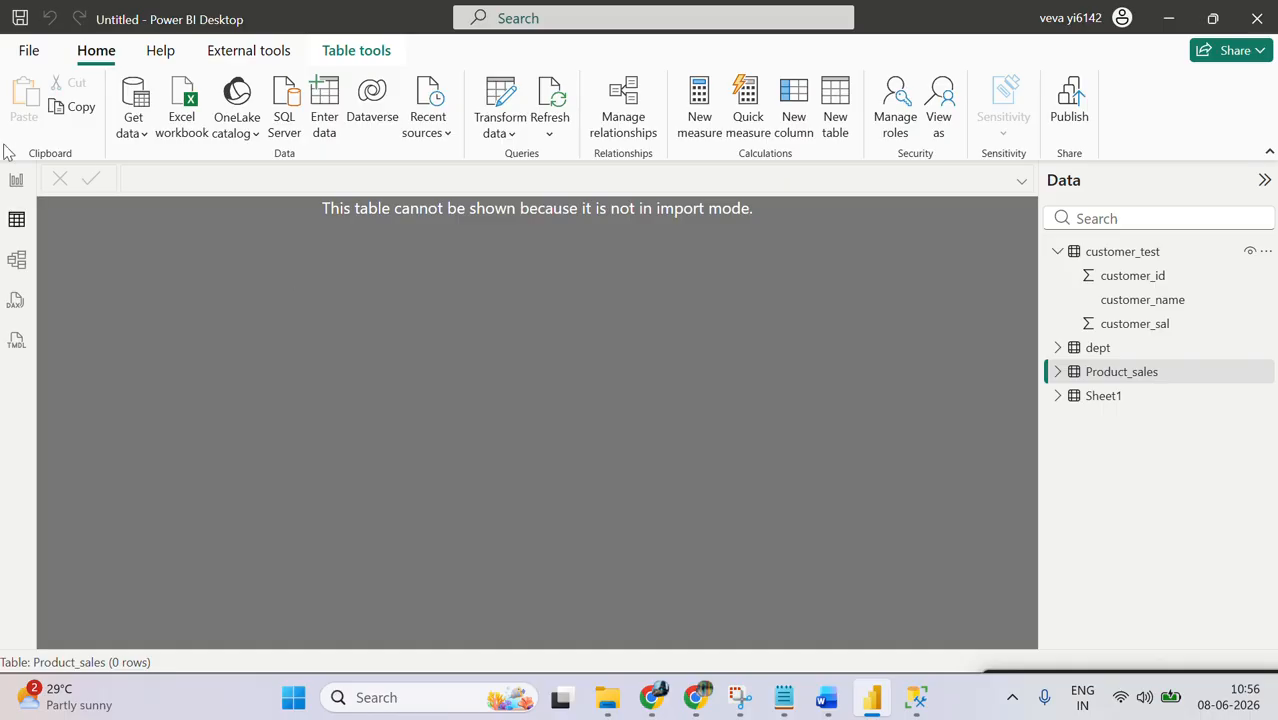
click(16, 180)
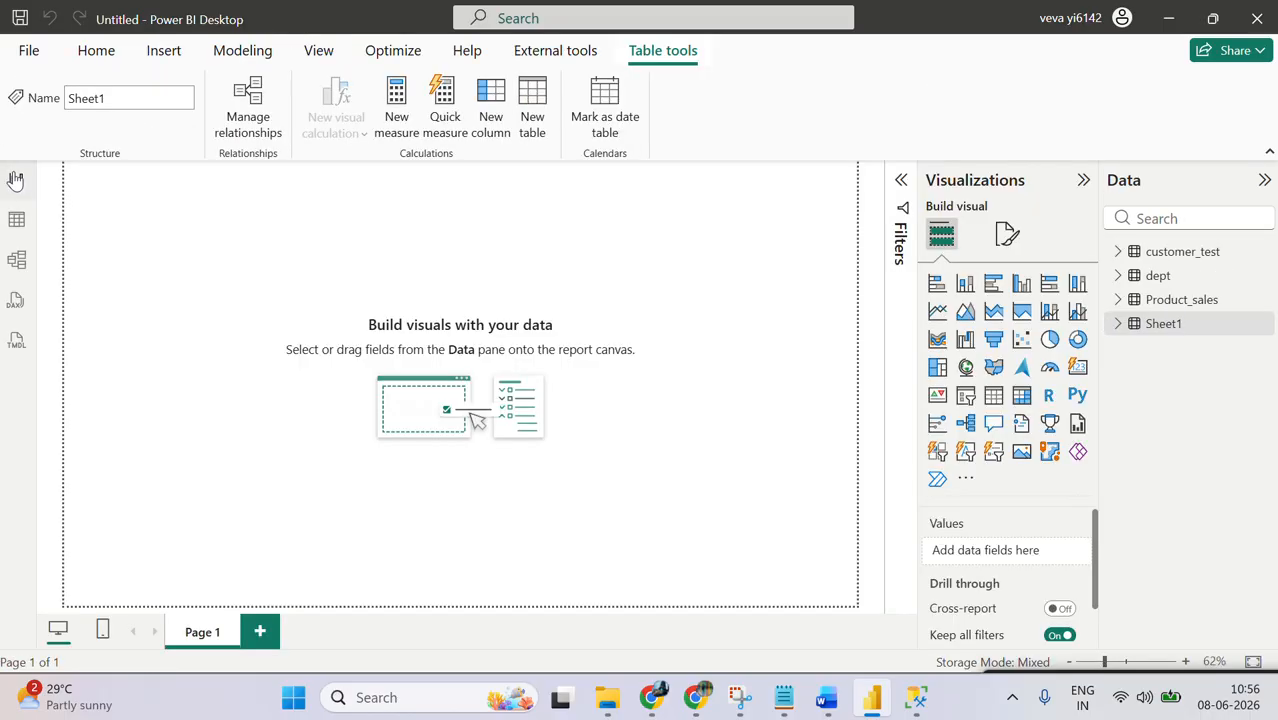
click(1119, 250)
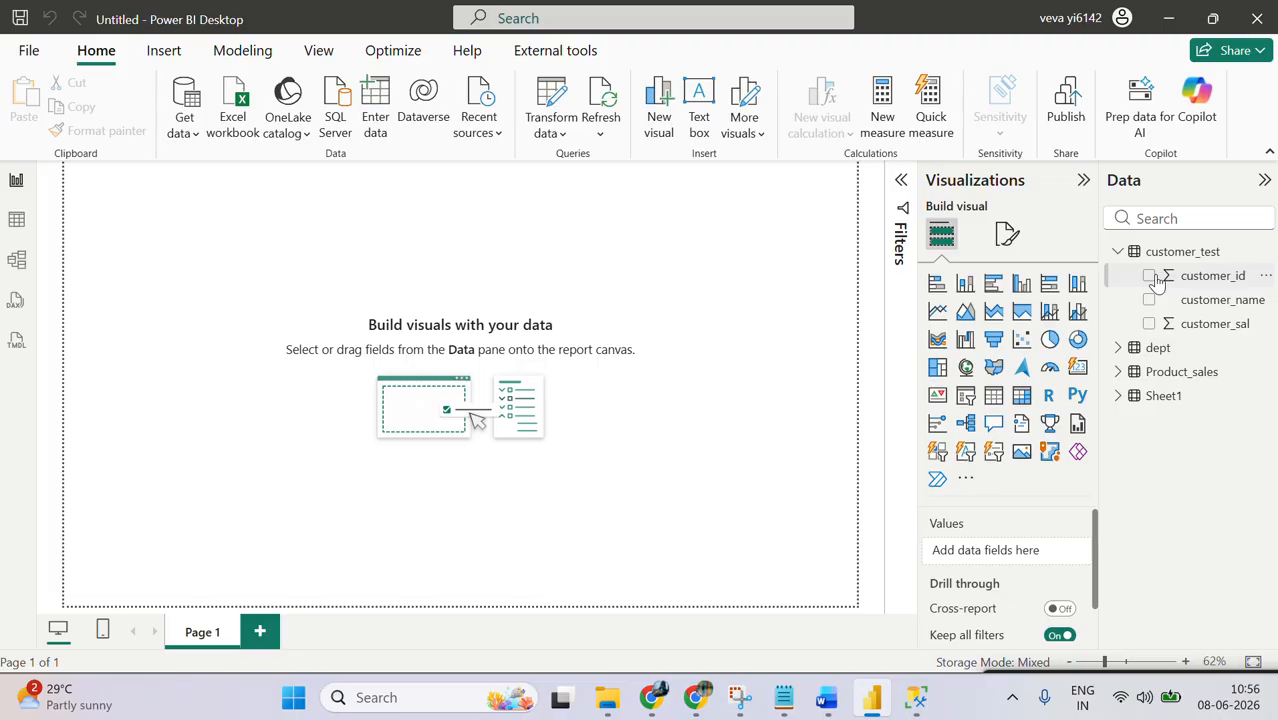
click(1149, 276)
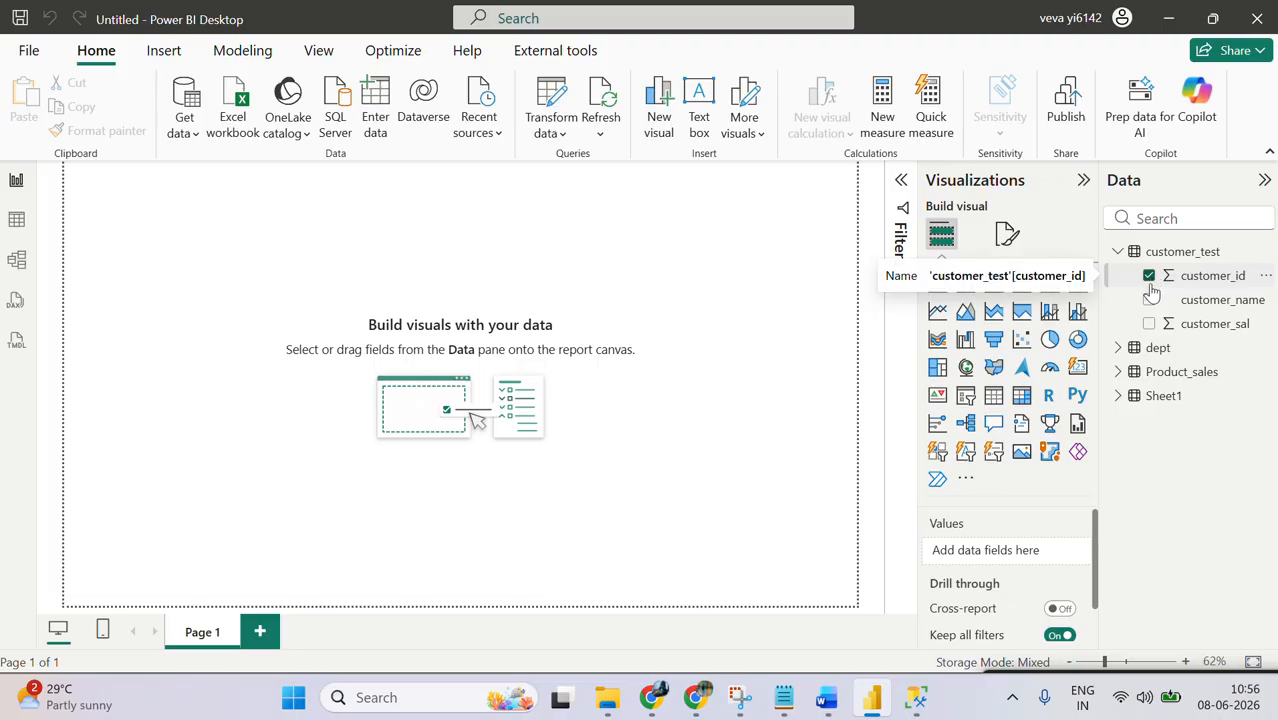
click(1149, 300)
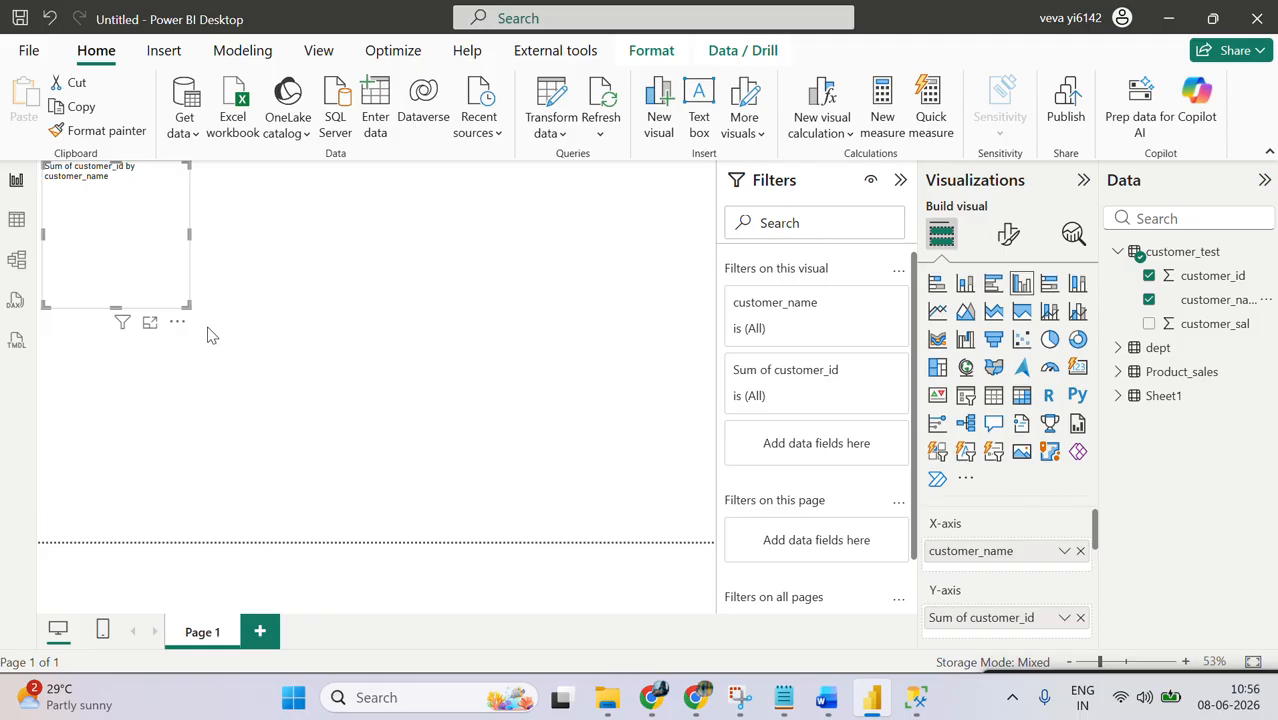
drag(183, 305, 458, 497)
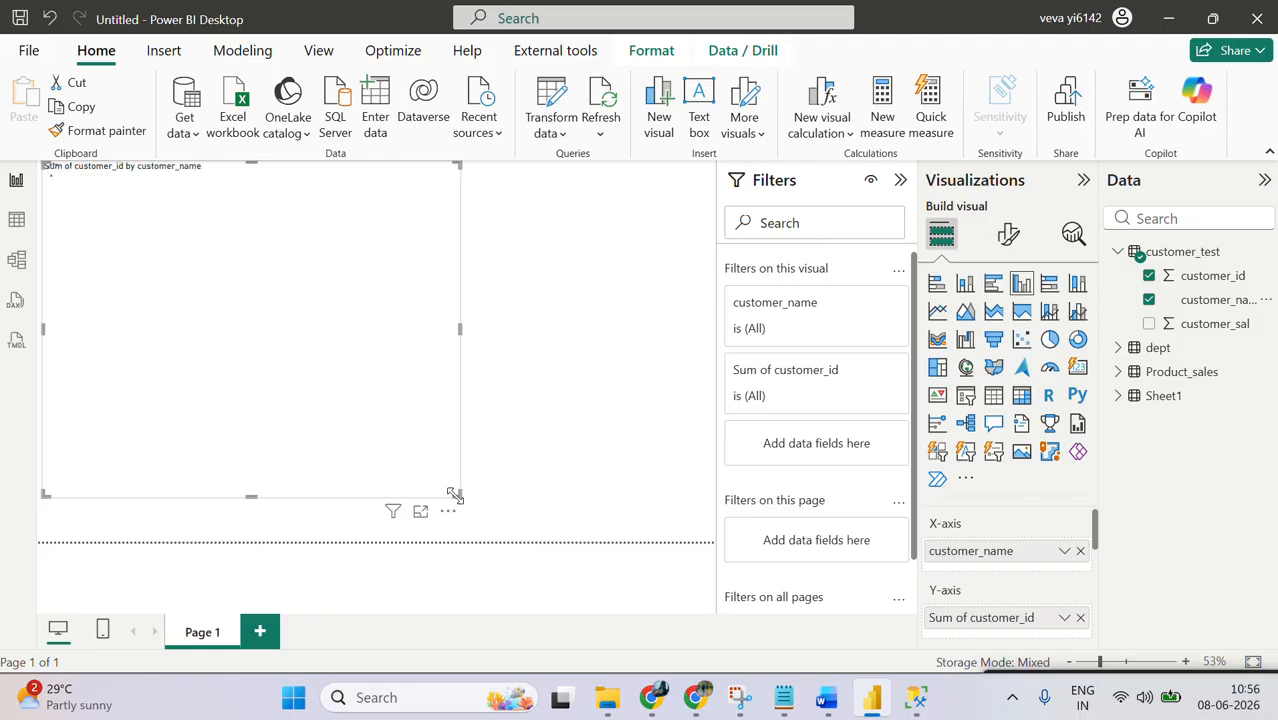
click(1149, 325)
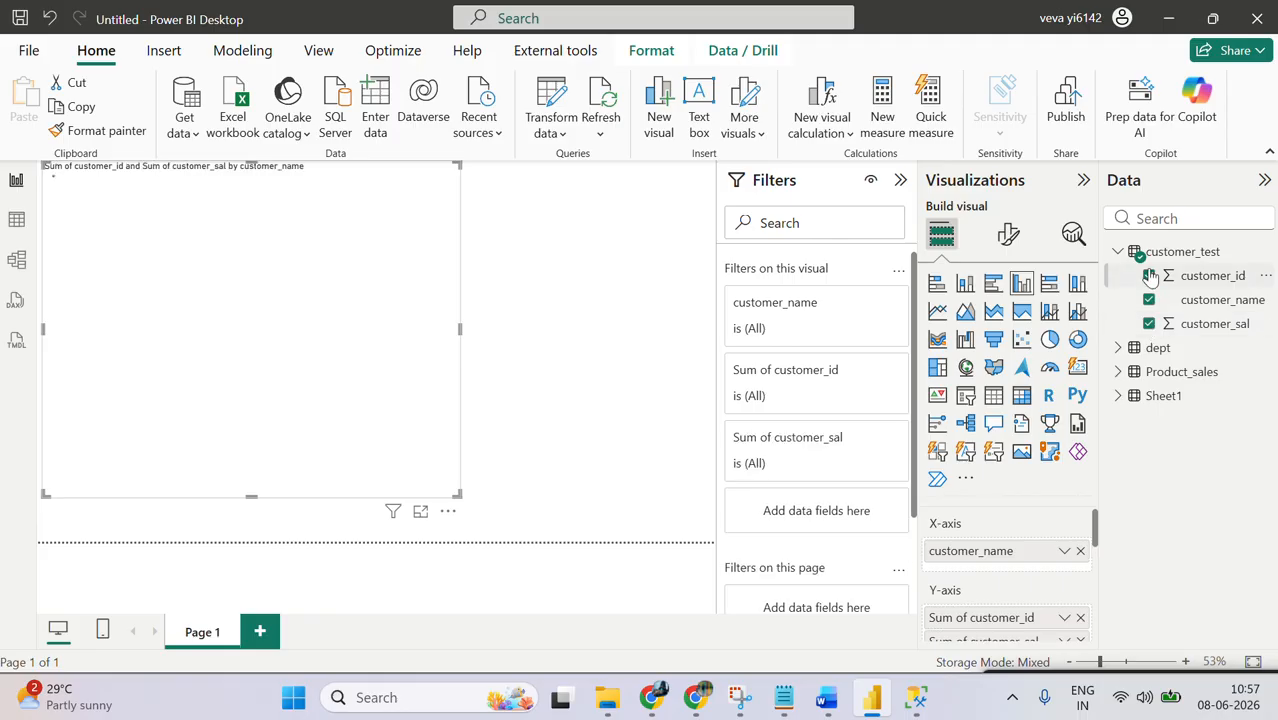
click(1149, 276)
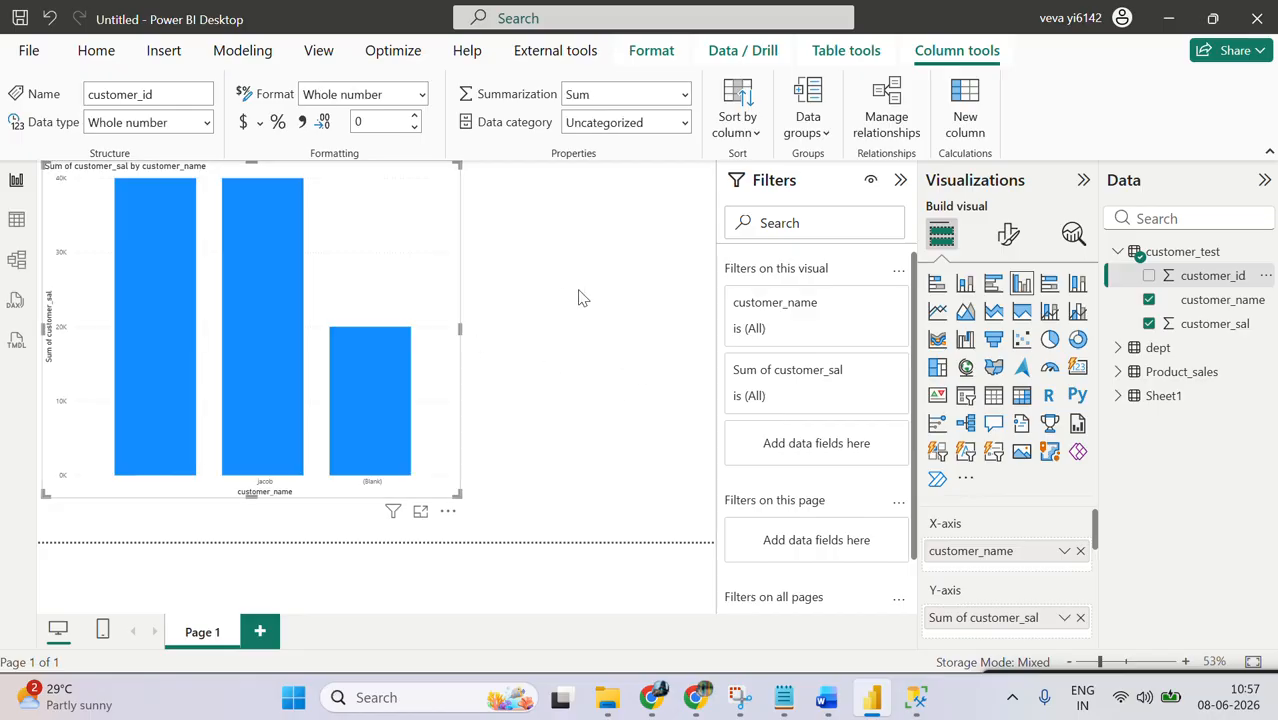
click(993, 395)
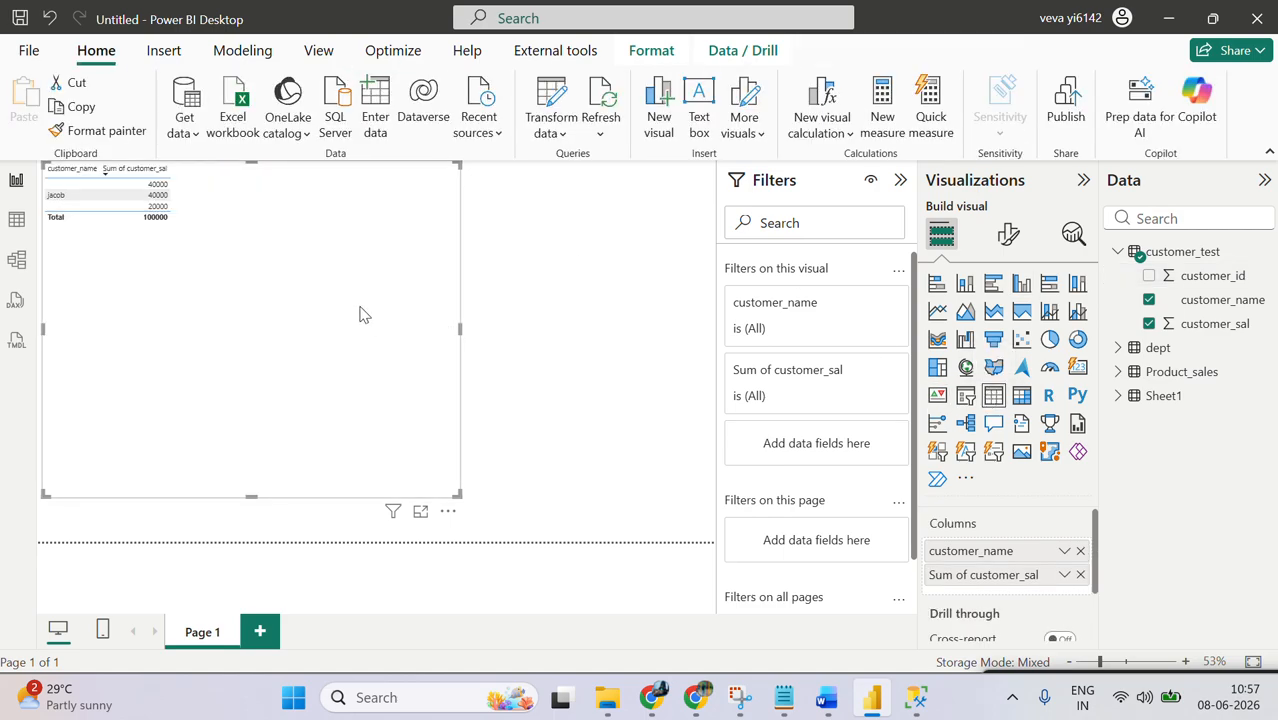
Step: Set the font size of the table visual's values to 20
click(1008, 236)
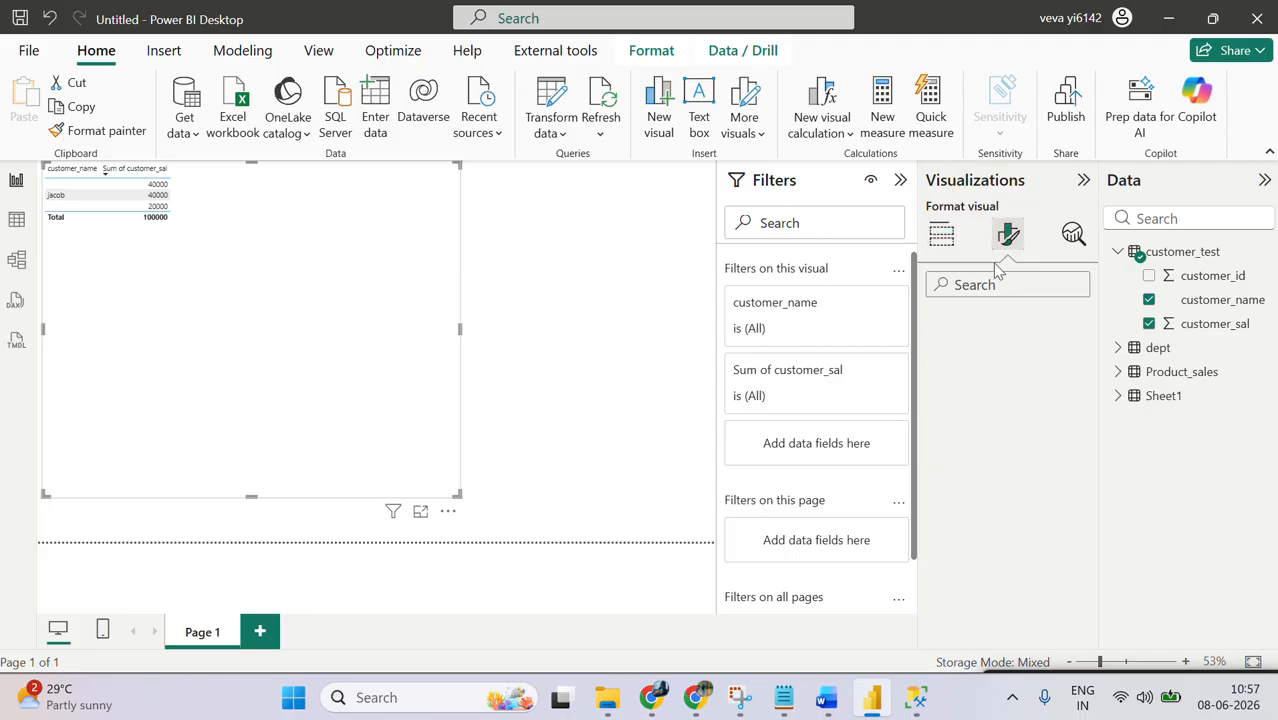
click(990, 284)
text(valu)
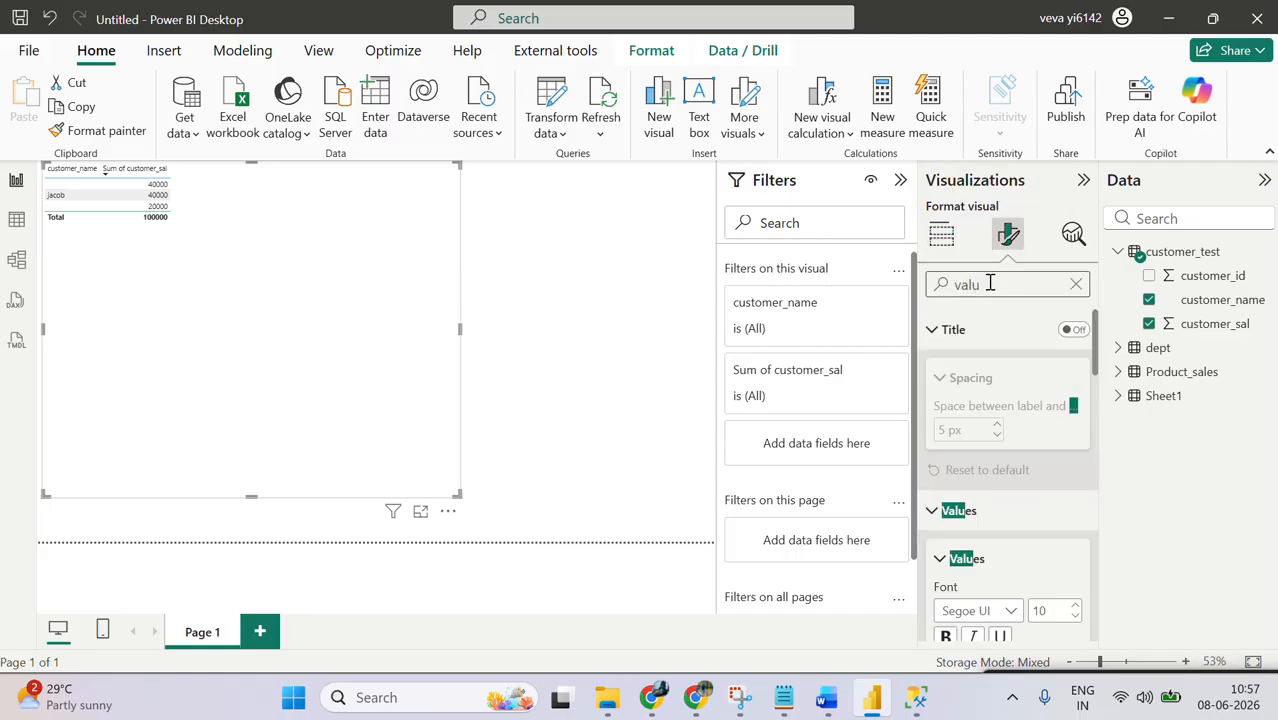
double_click(1044, 610)
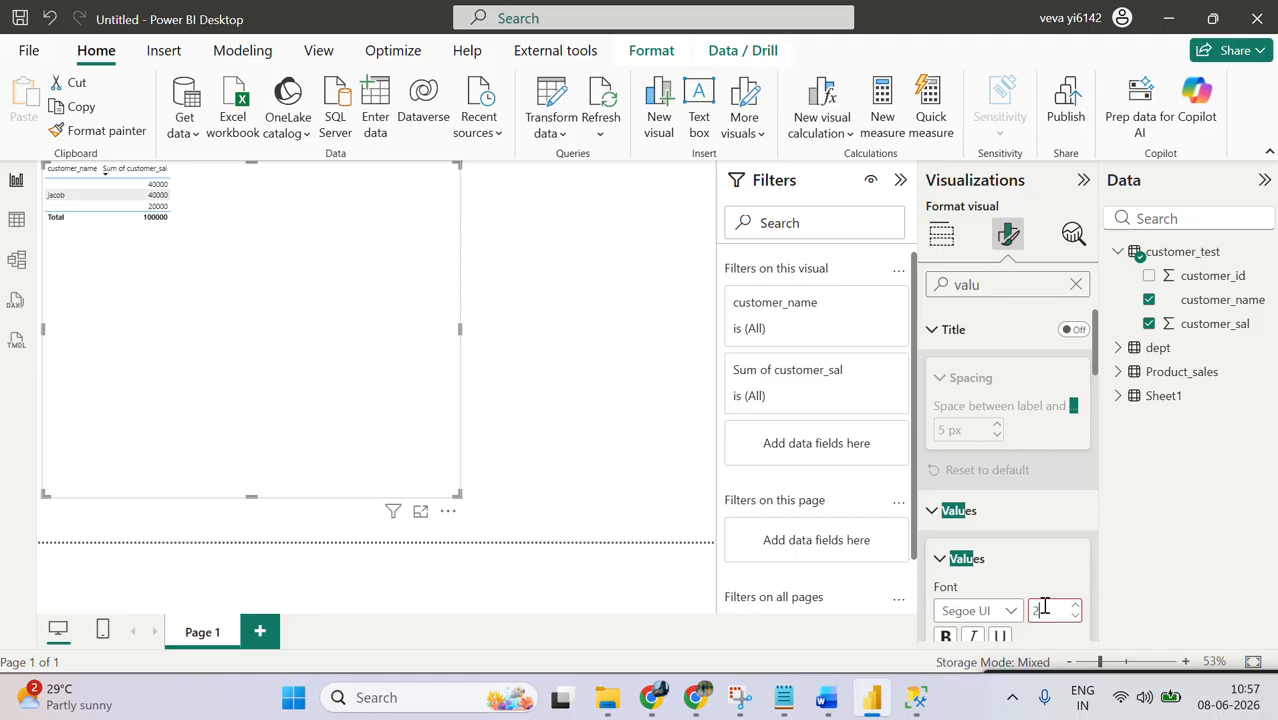
text(20)
key(Return)
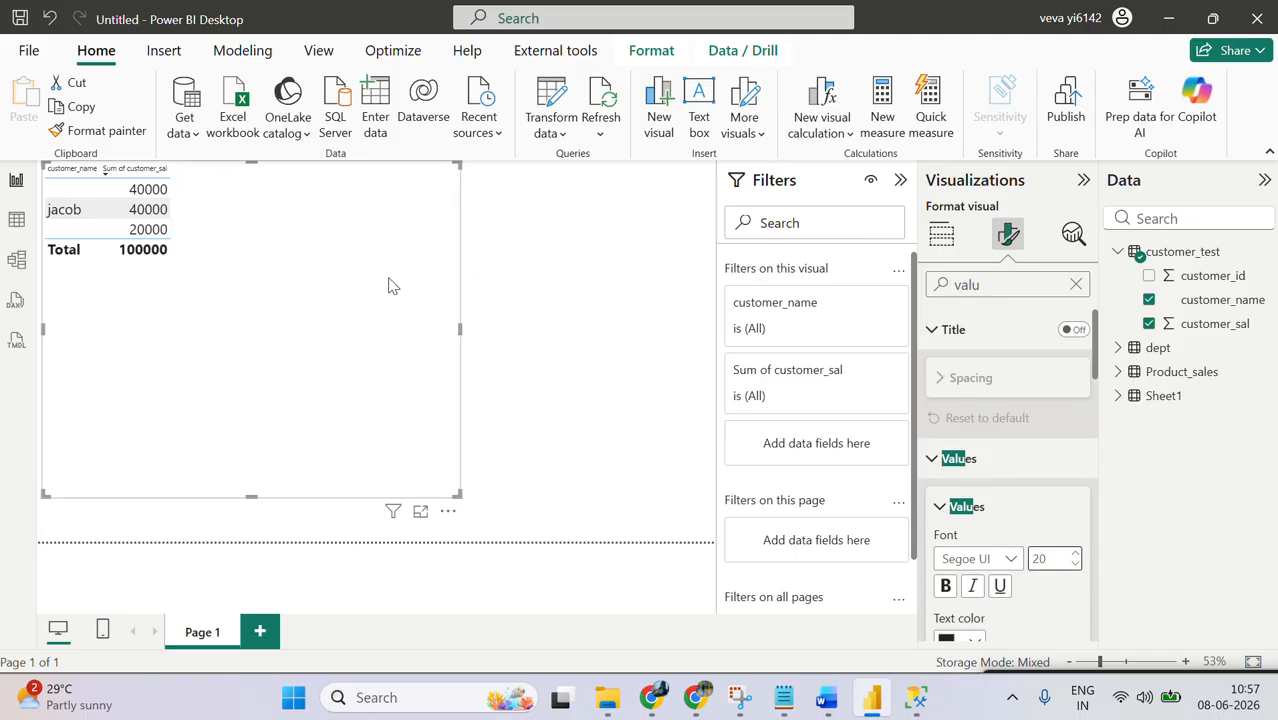
Step: Reposition the table visual near the page centre and replace customer_name with customer_id, set to Don't summarize
drag(391, 282, 590, 302)
click(1148, 299)
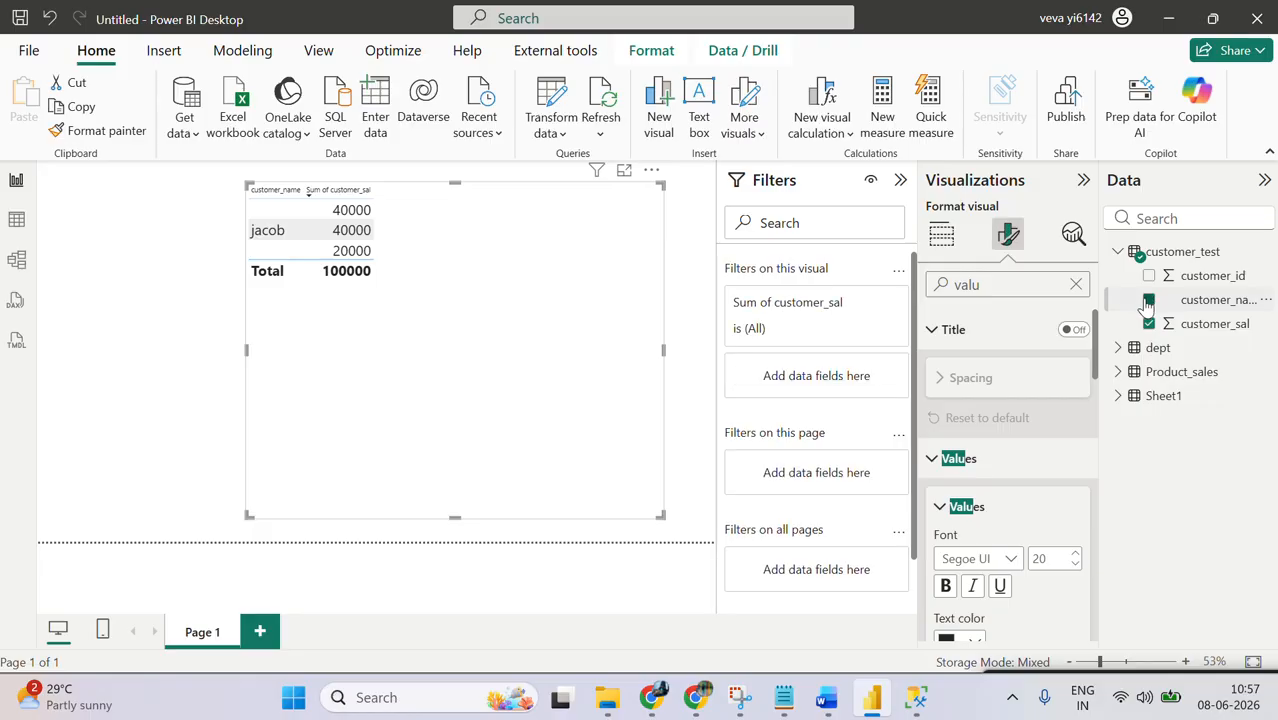
click(1148, 276)
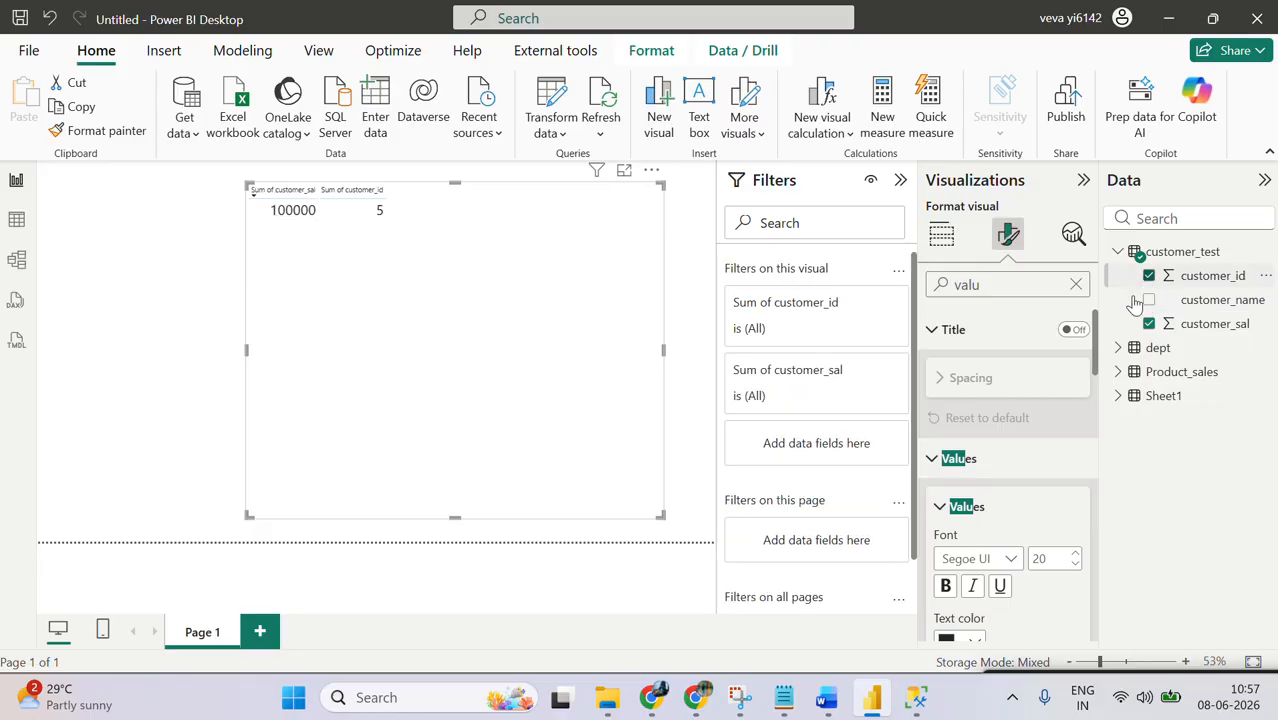
click(941, 233)
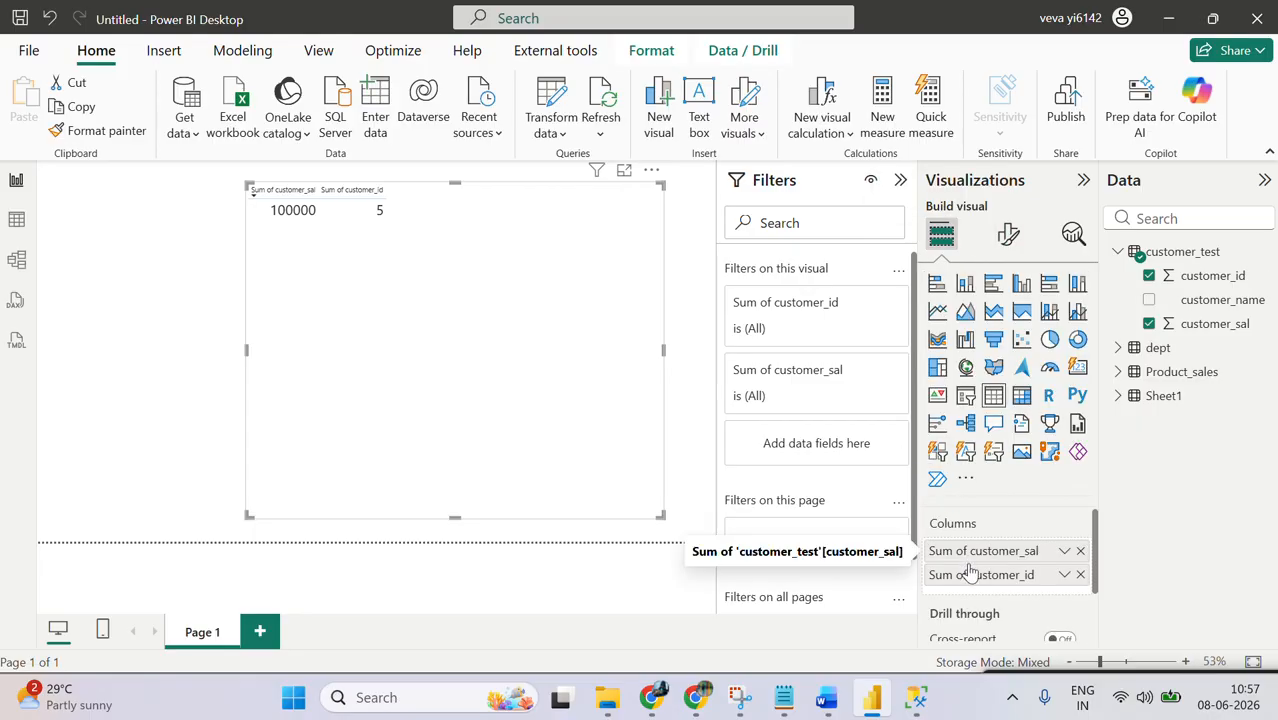
right_click(967, 578)
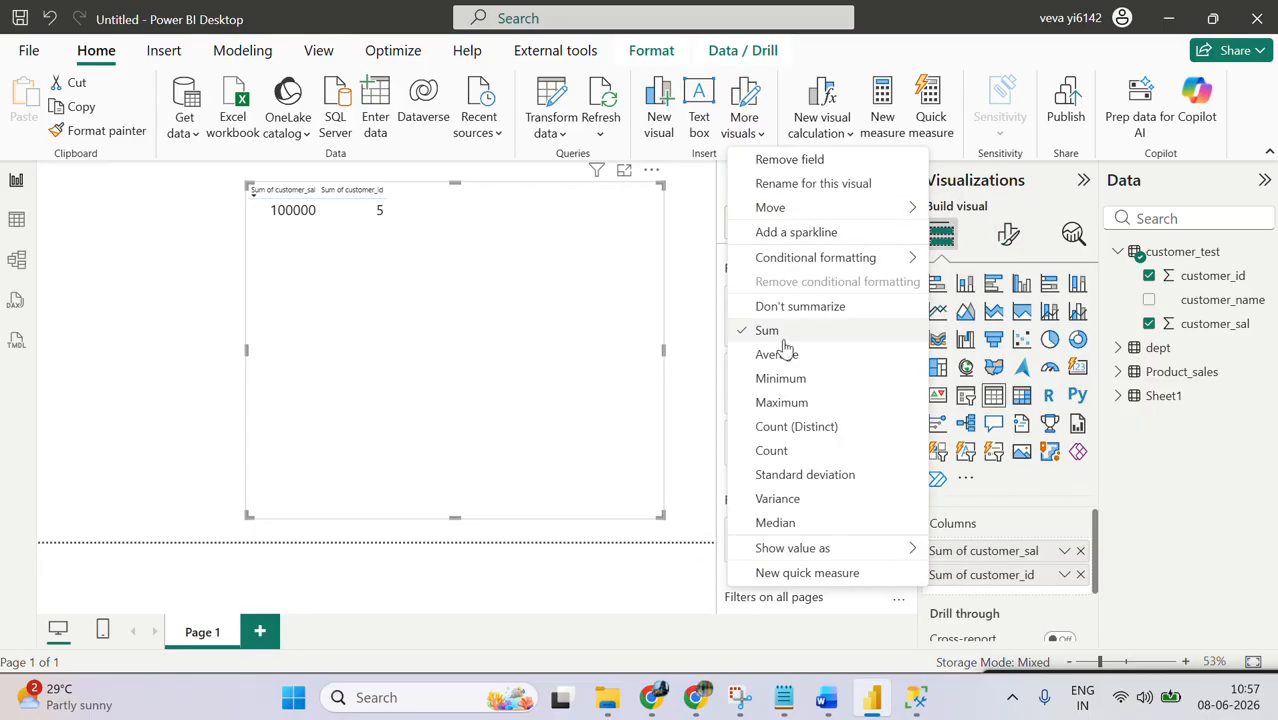
click(799, 306)
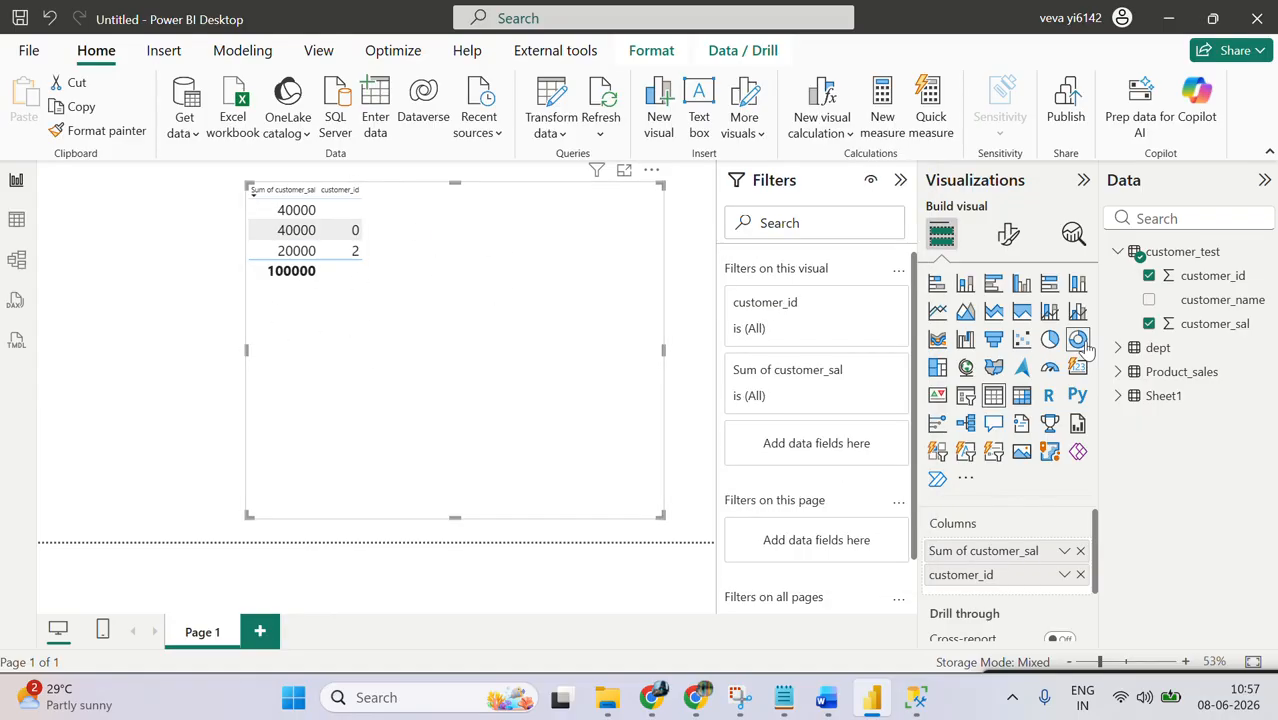
Step: Replace the customer_test fields in the table visual with dept_code and dept_name from the dept table
click(1118, 347)
click(1148, 372)
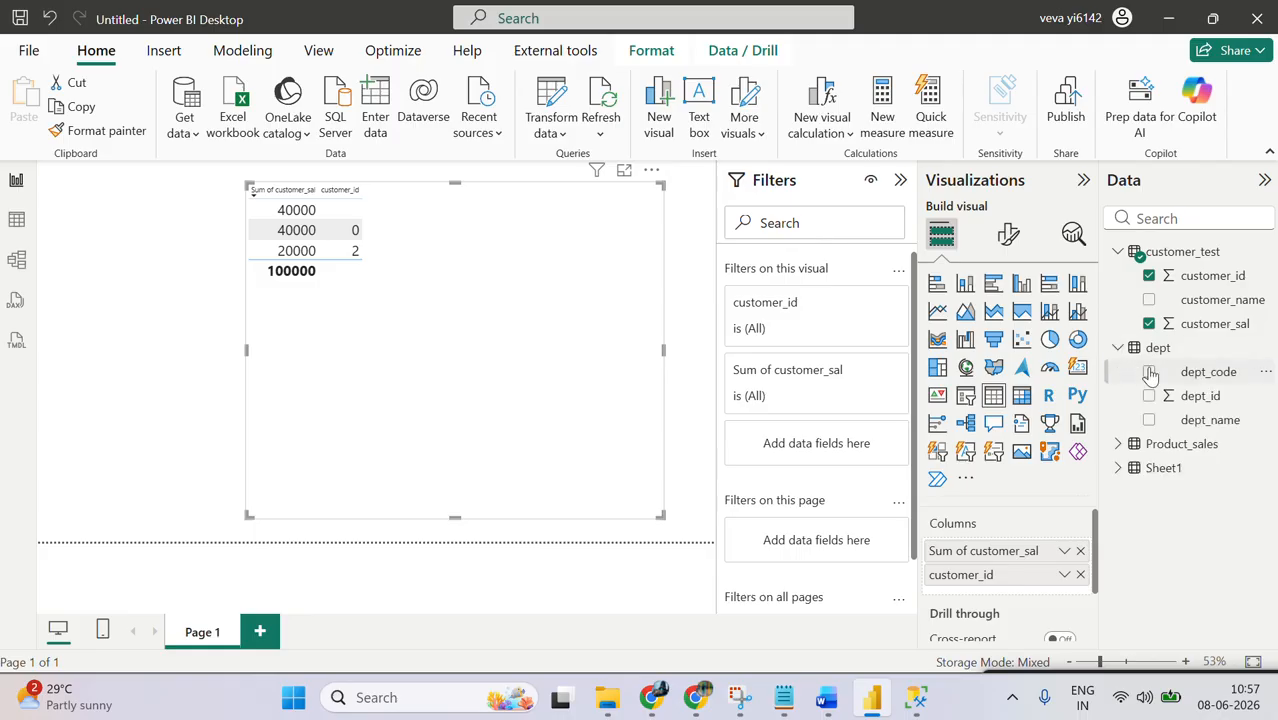
click(1149, 421)
click(1079, 552)
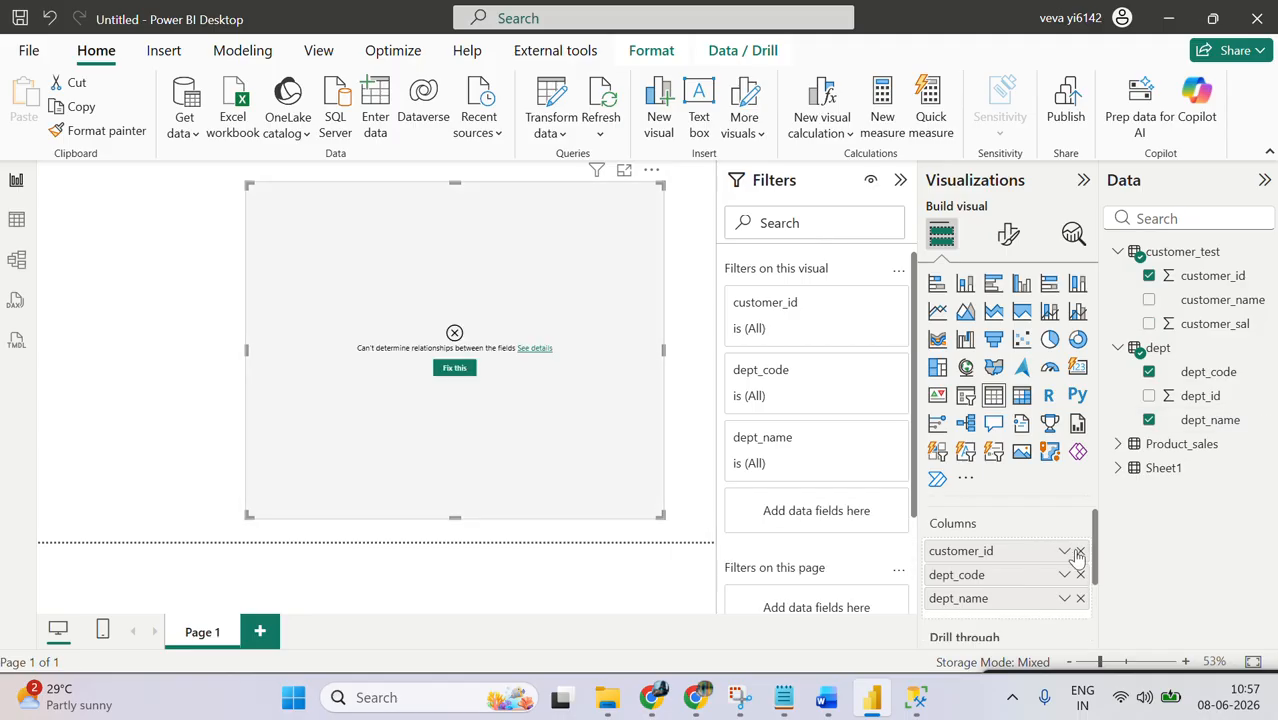
click(1079, 552)
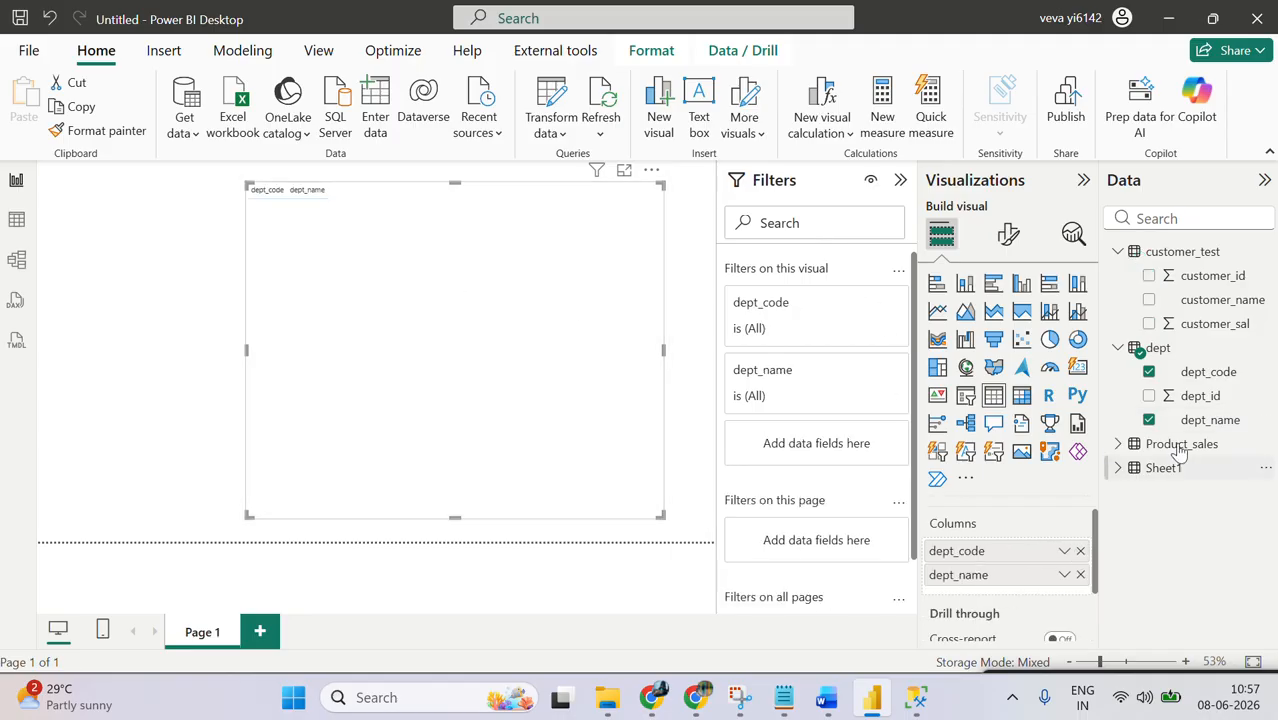
Step: Replace the dept fields in the table visual with Product and profit from the Product_sales table
click(1118, 444)
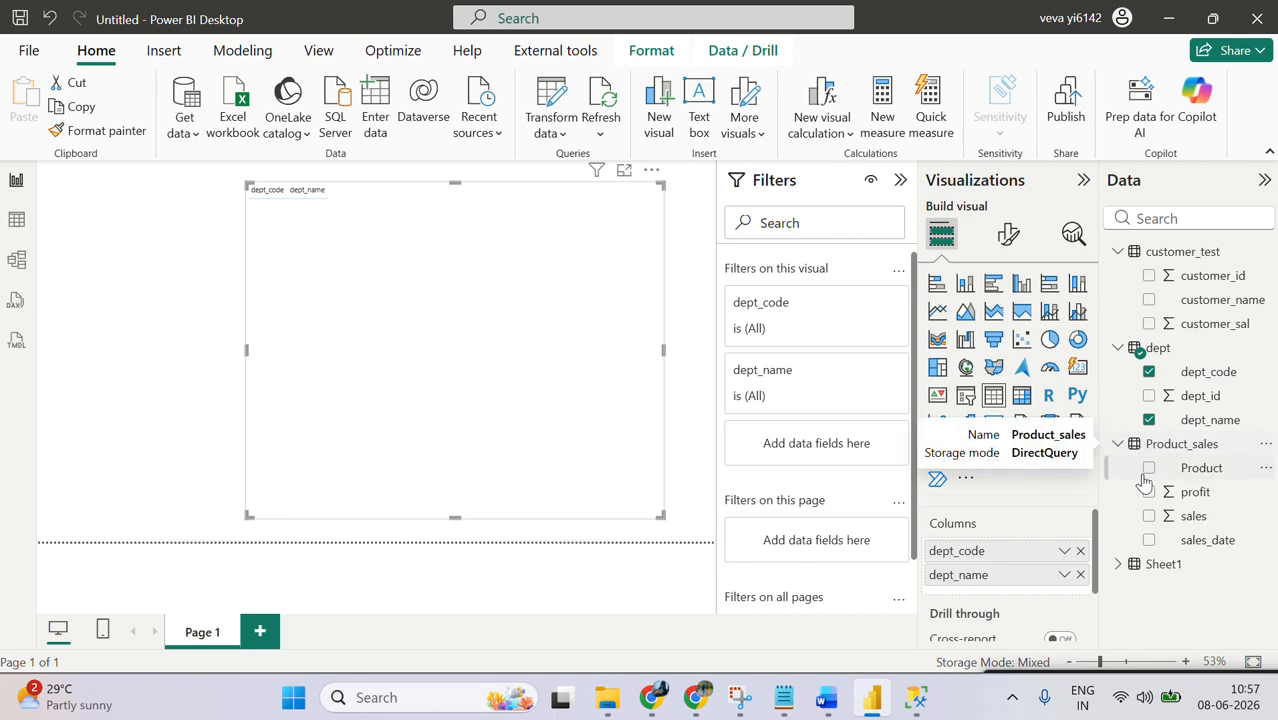
click(1149, 468)
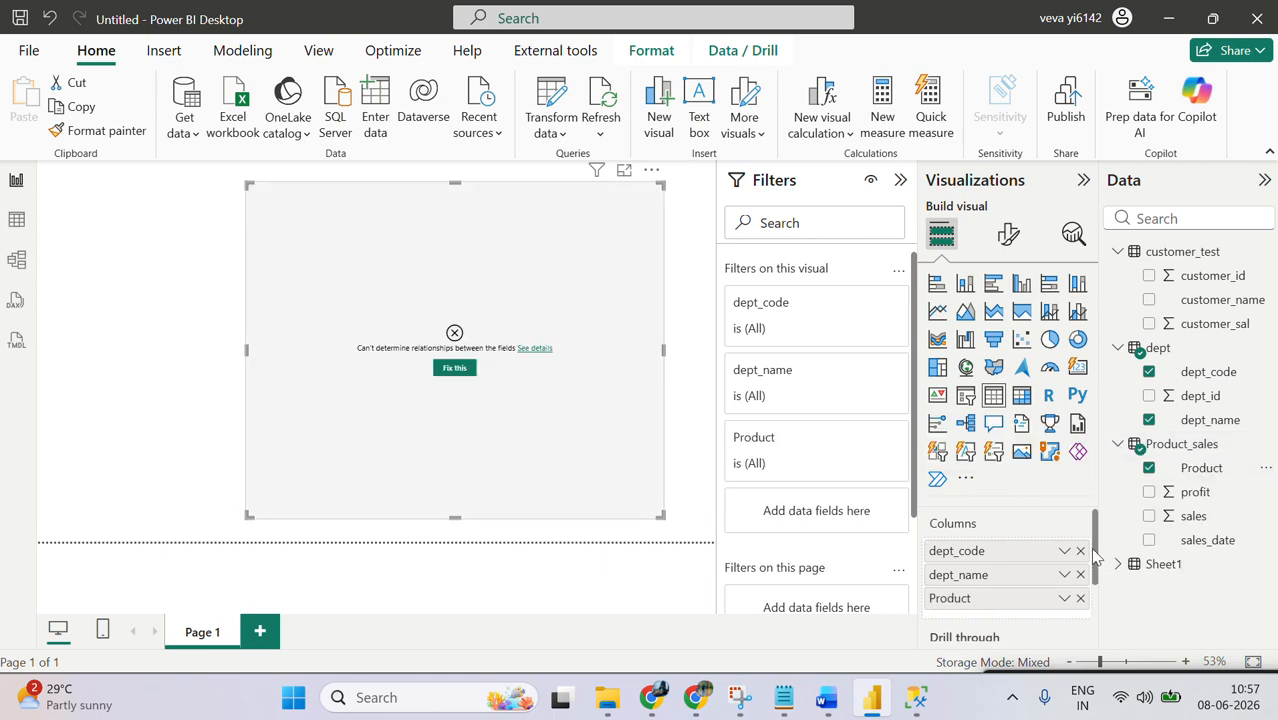
click(1080, 551)
click(1080, 551)
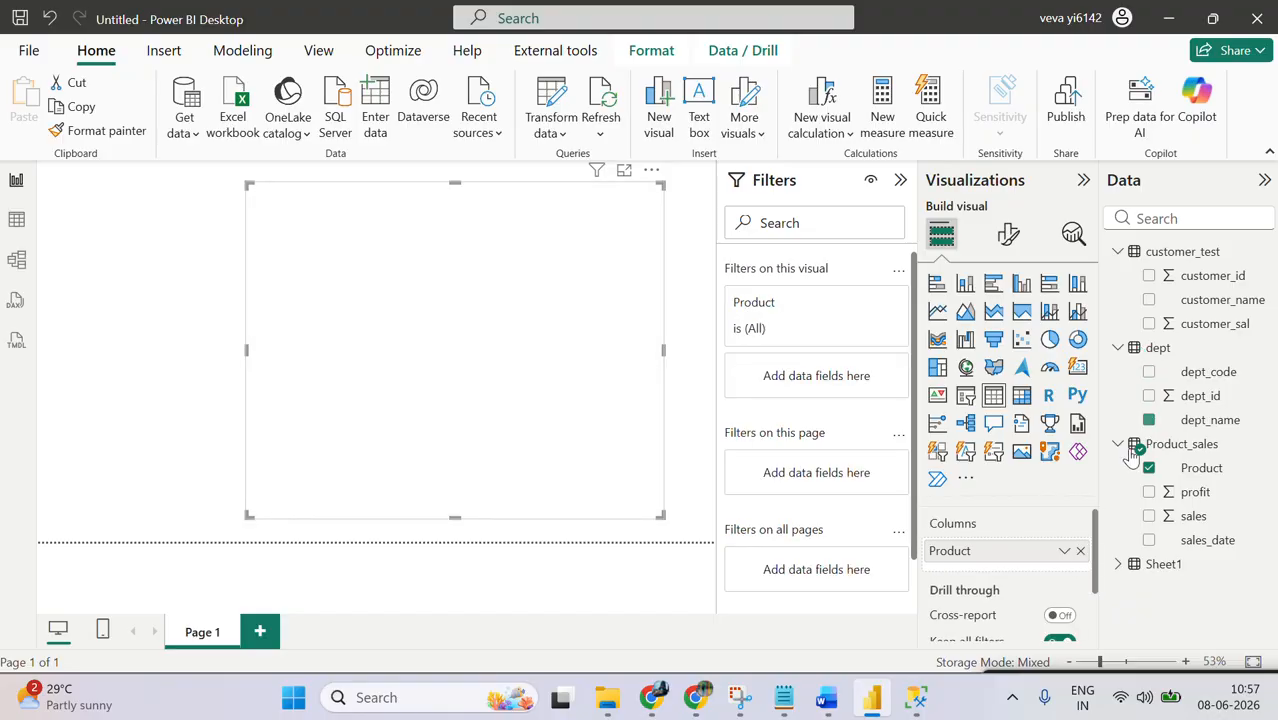
click(1149, 492)
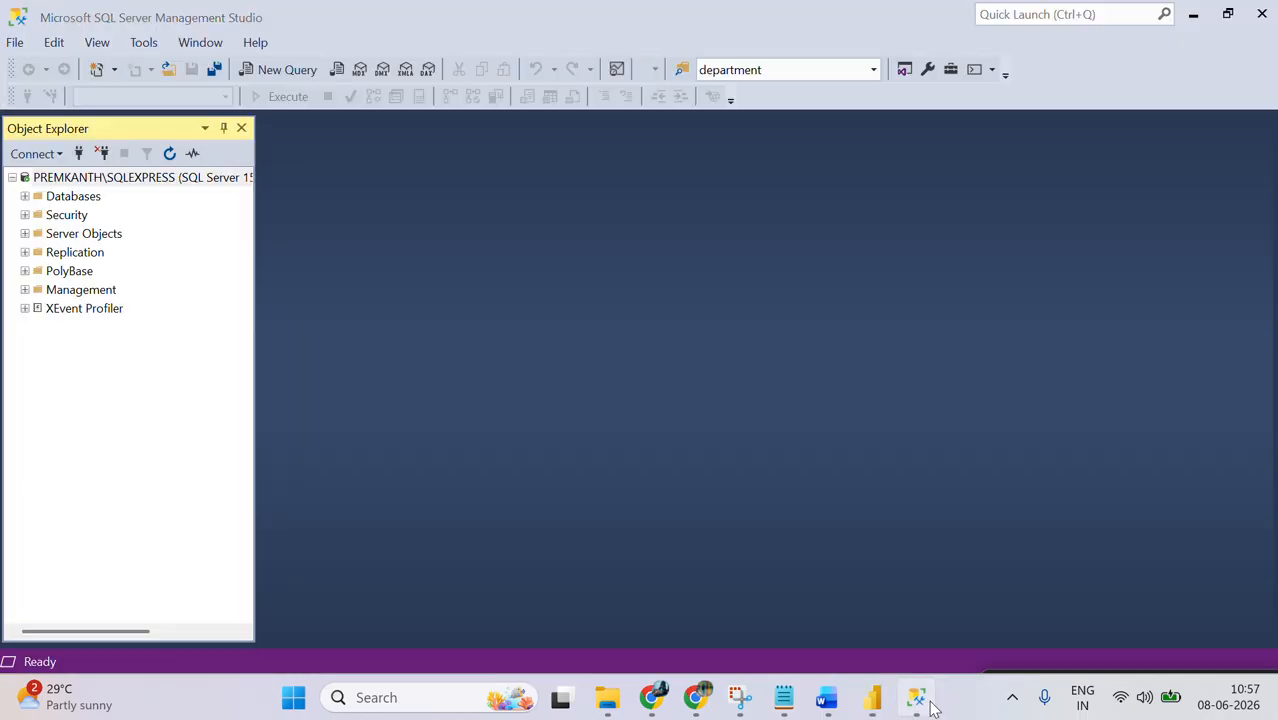
Step: Switch to SQL Server Management Studio and expand the PowerBI database down to its list of tables
click(916, 697)
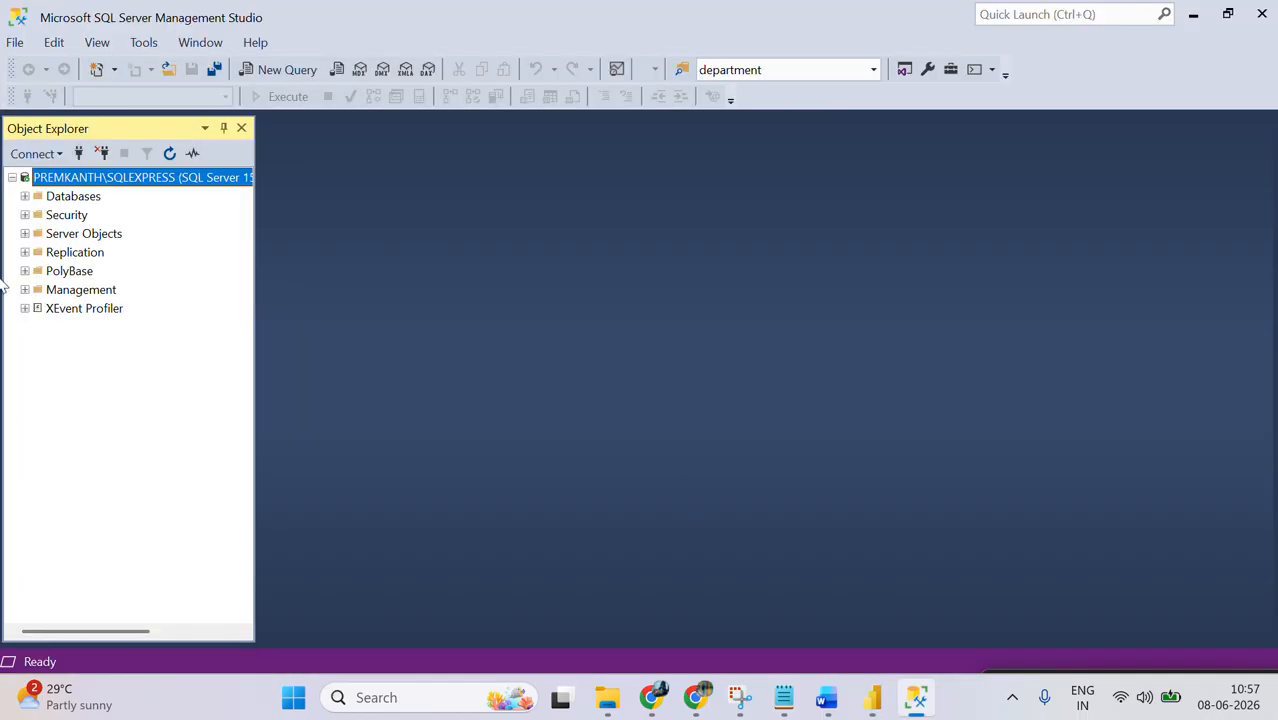
click(25, 197)
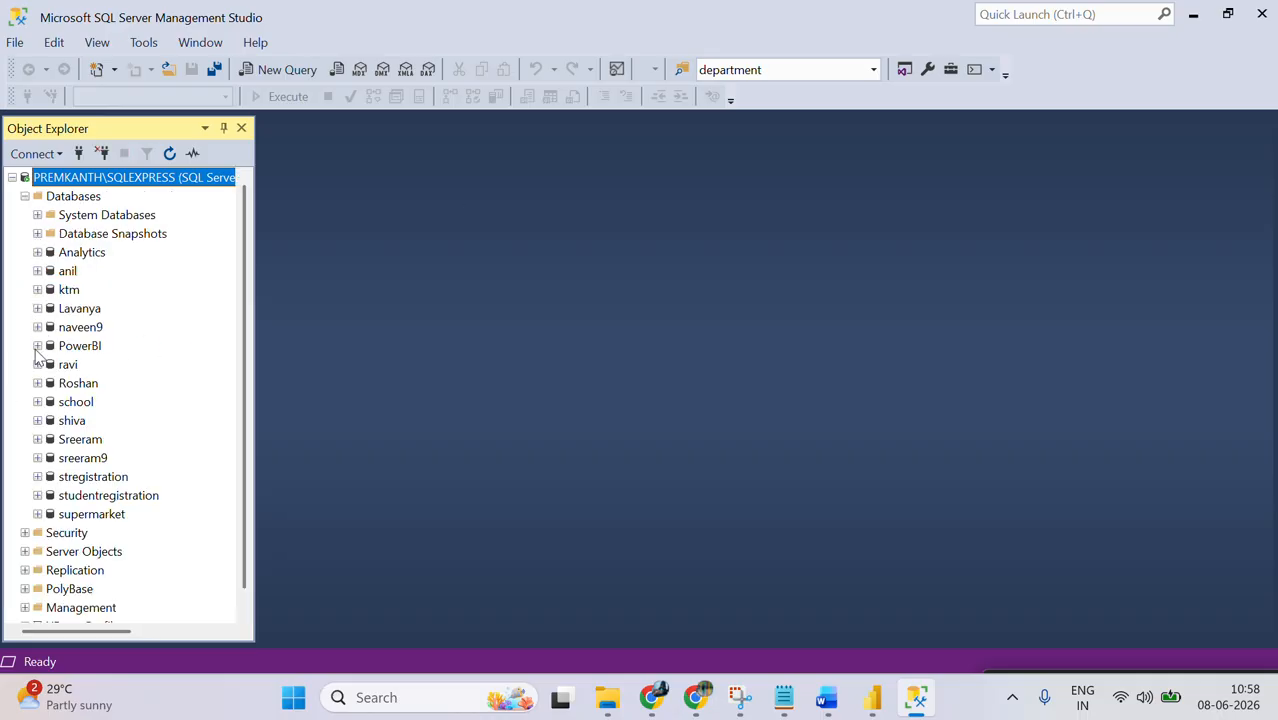
click(37, 346)
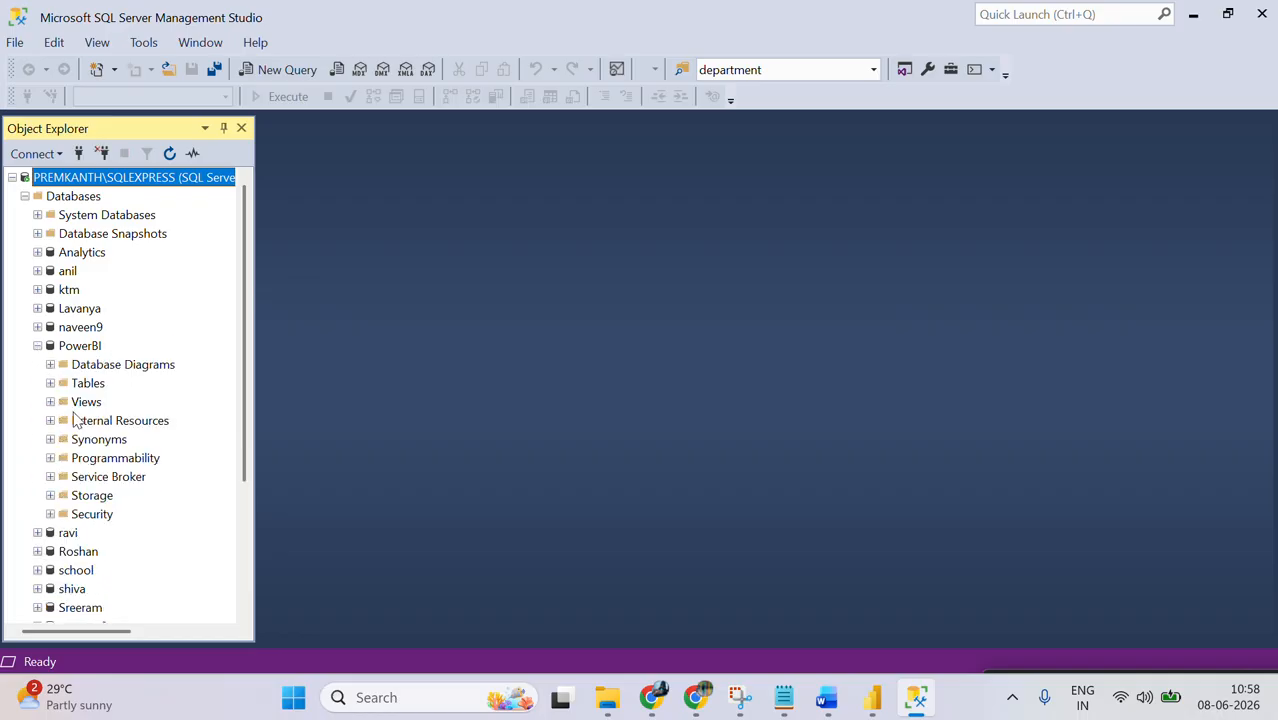
click(50, 384)
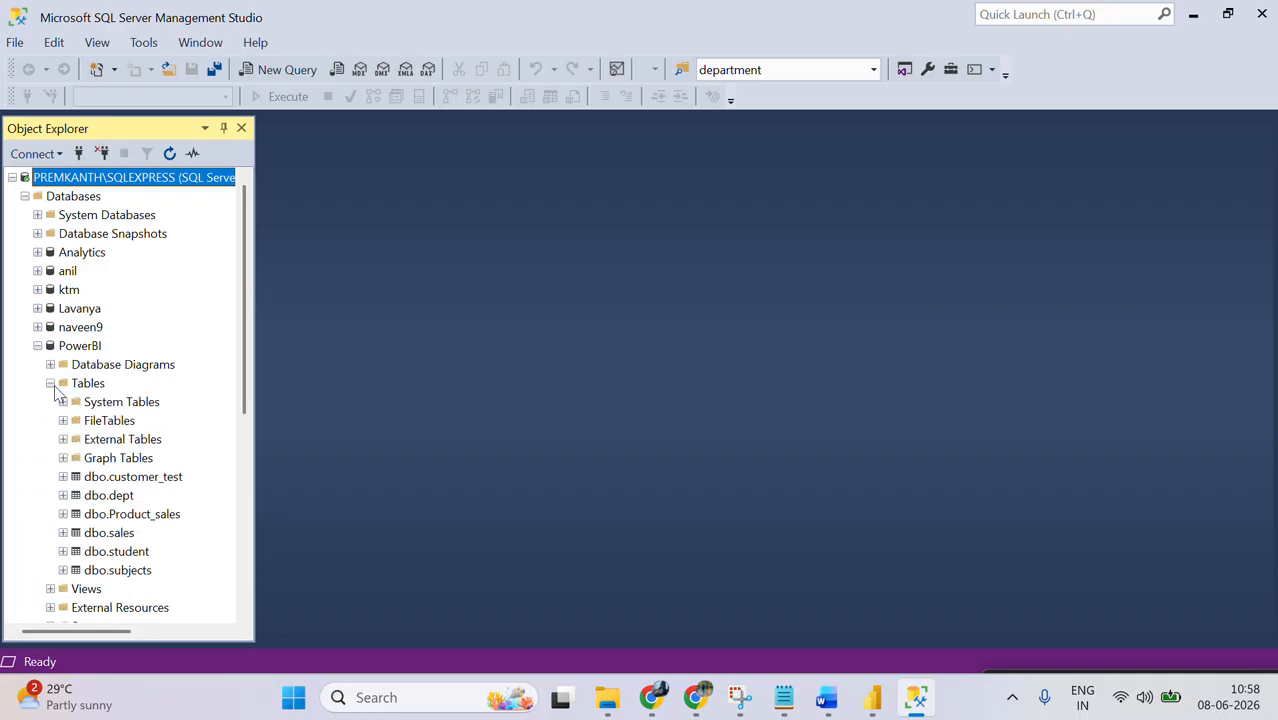
Step: Select the top 1000 rows of dbo.Product_sales and look through the sales values in the results
click(128, 514)
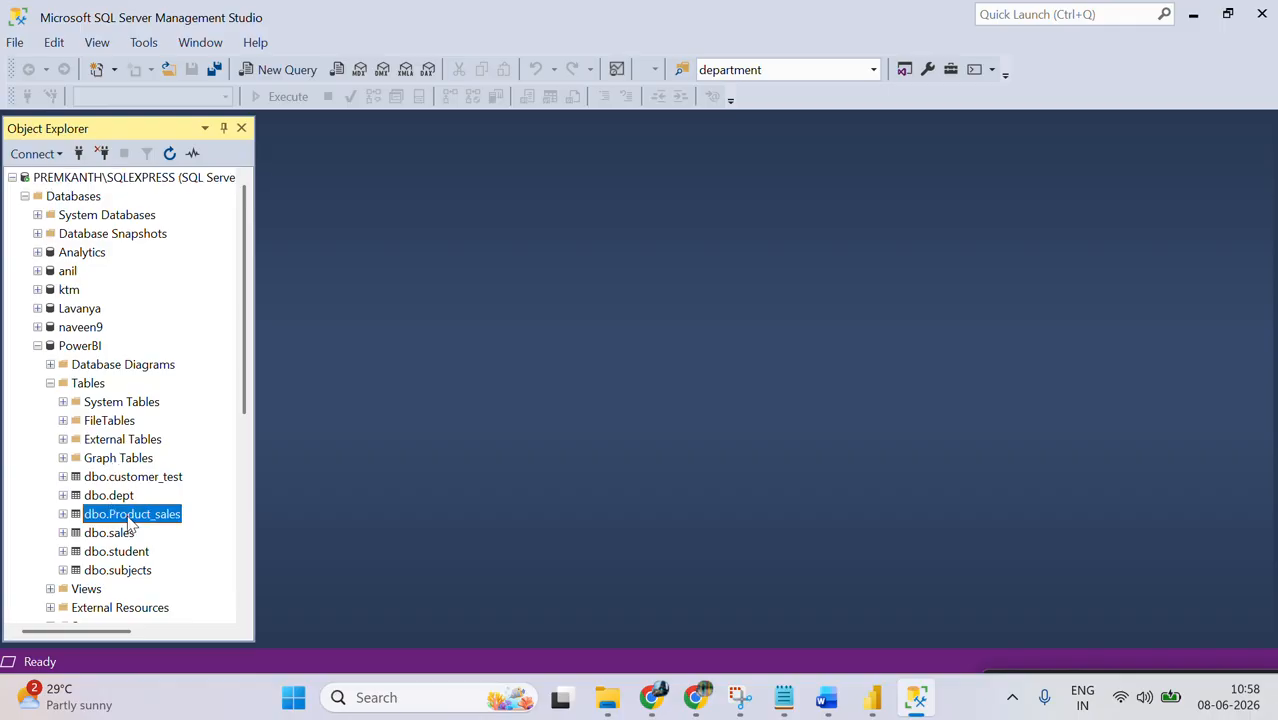
right_click(128, 514)
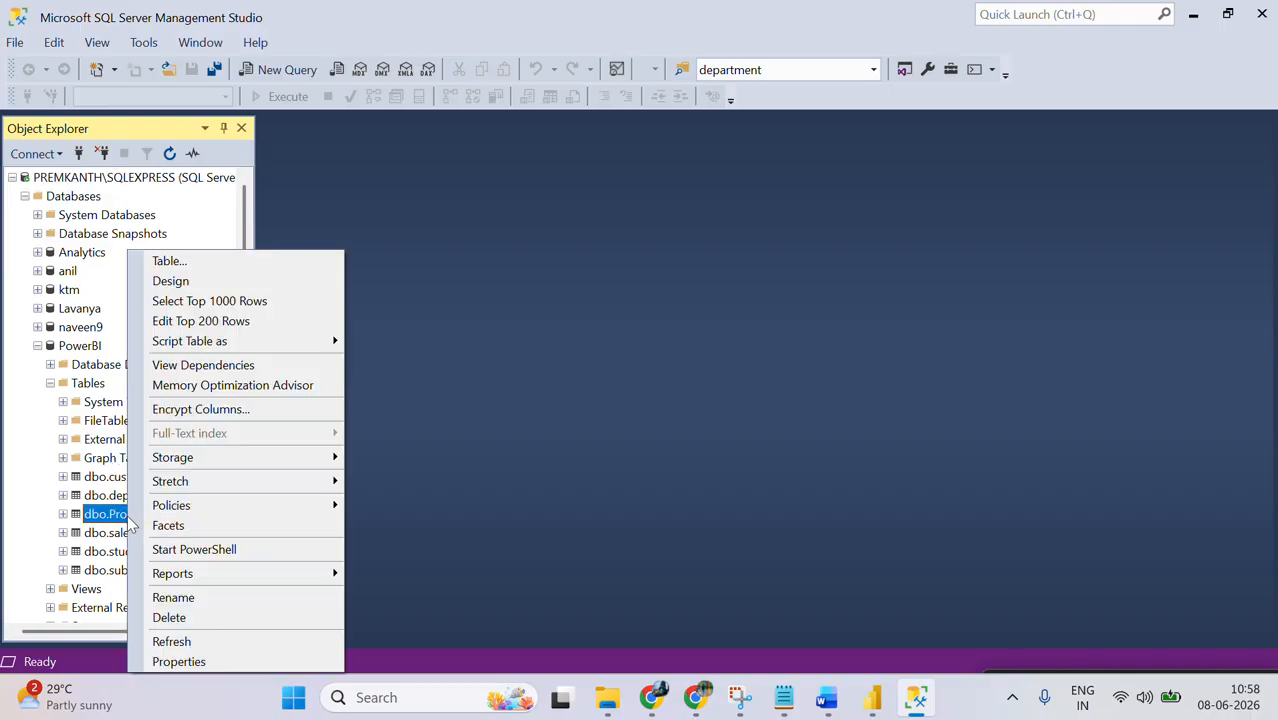
click(241, 299)
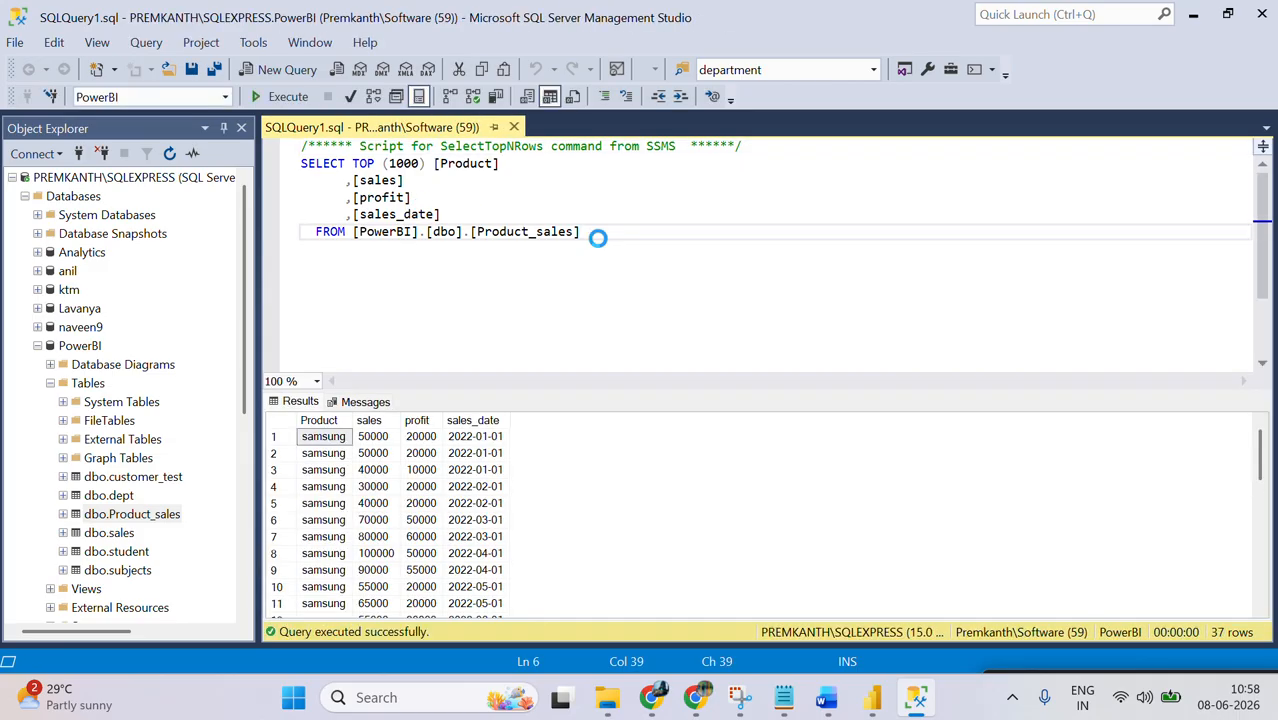
click(372, 436)
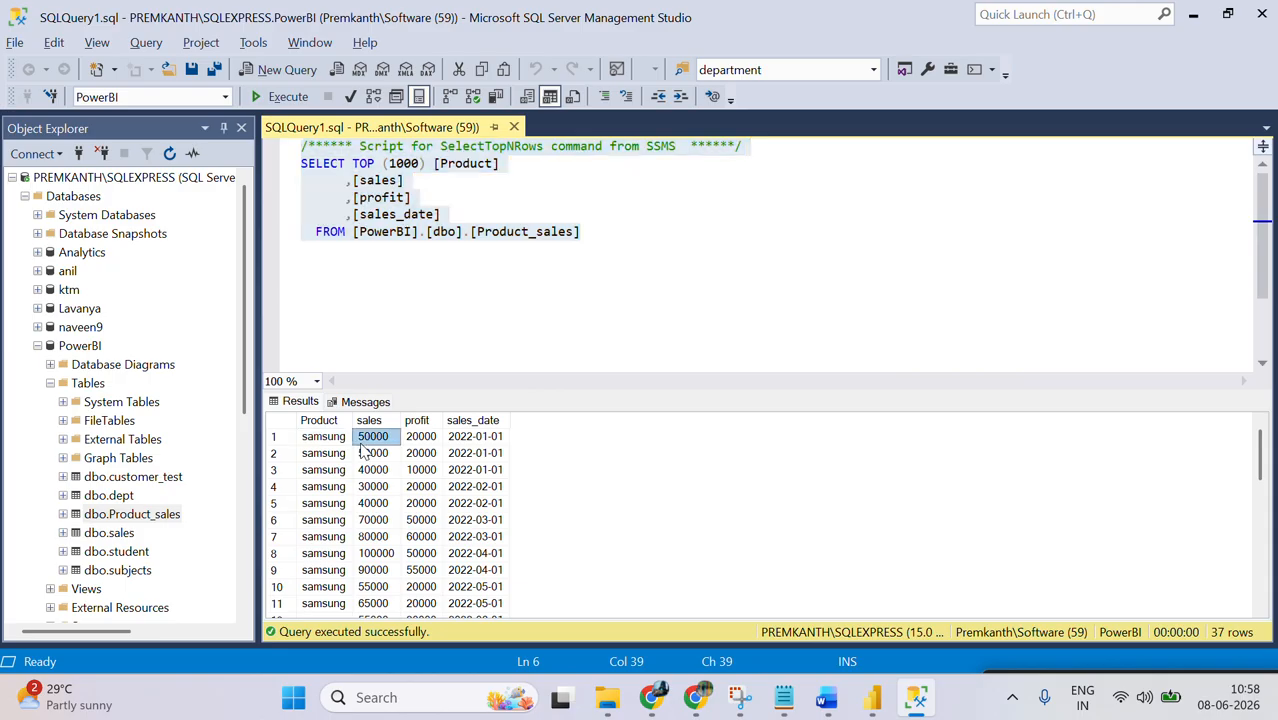
click(362, 452)
key(Down)
key(Down)
key(Down)
key(Down)
key(Down)
key(Down)
key(Down)
key(Down)
key(Down)
key(Down)
key(Down)
key(Down)
key(Down)
key(Down)
key(Down)
key(Down)
key(Down)
key(Down)
key(Down)
key(Down)
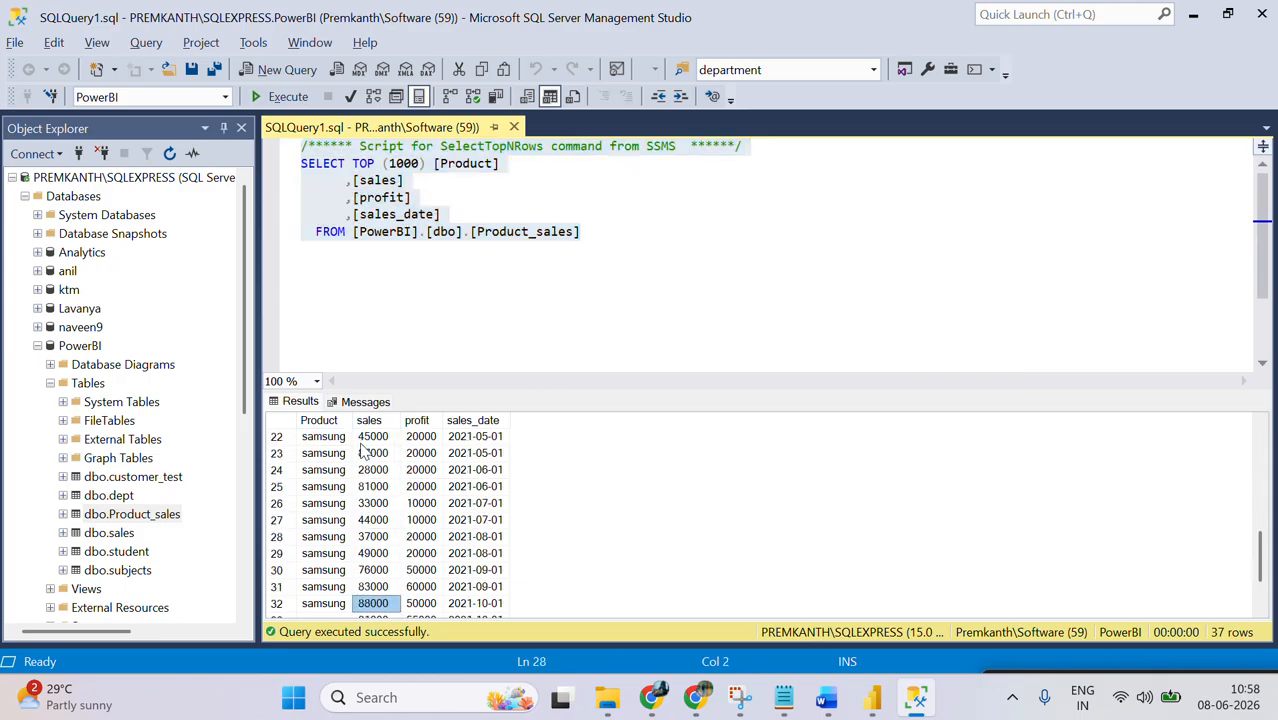
drag(1261, 578, 1276, 420)
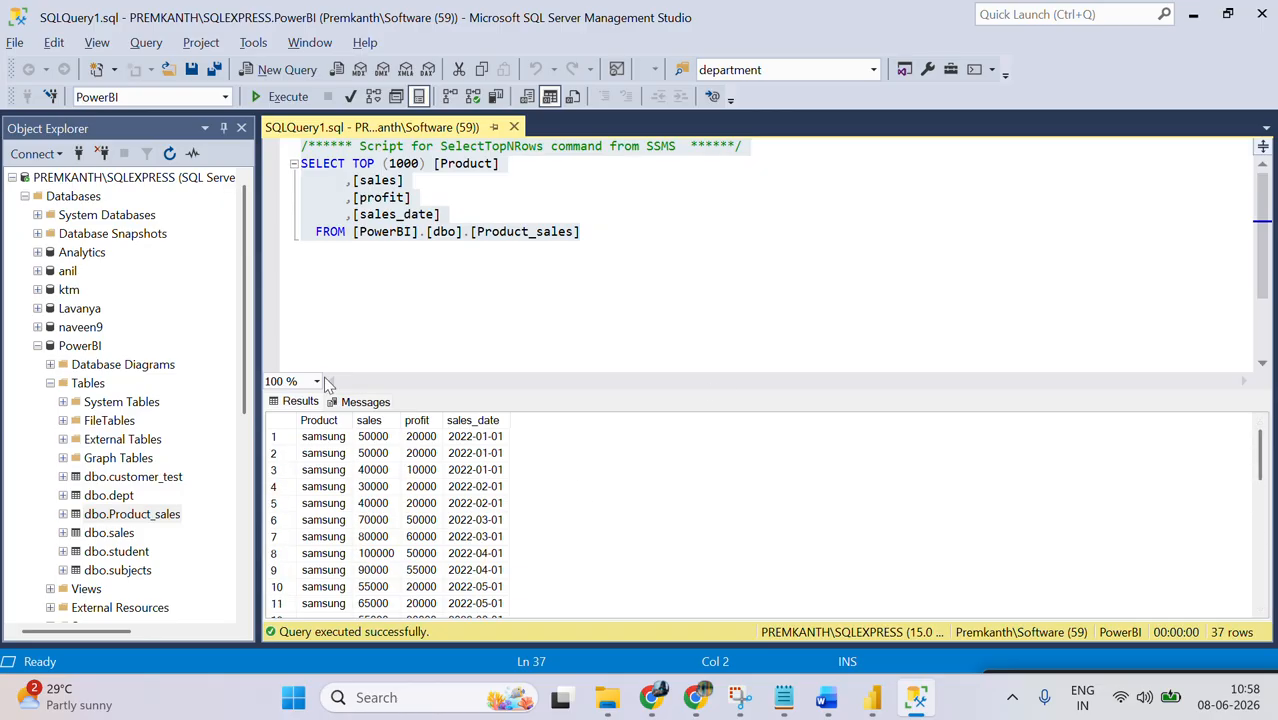
Step: Begin a second query below the existing one with "select sum(sales) from"
click(635, 231)
key(Return)
key(Return)
text(select sum)
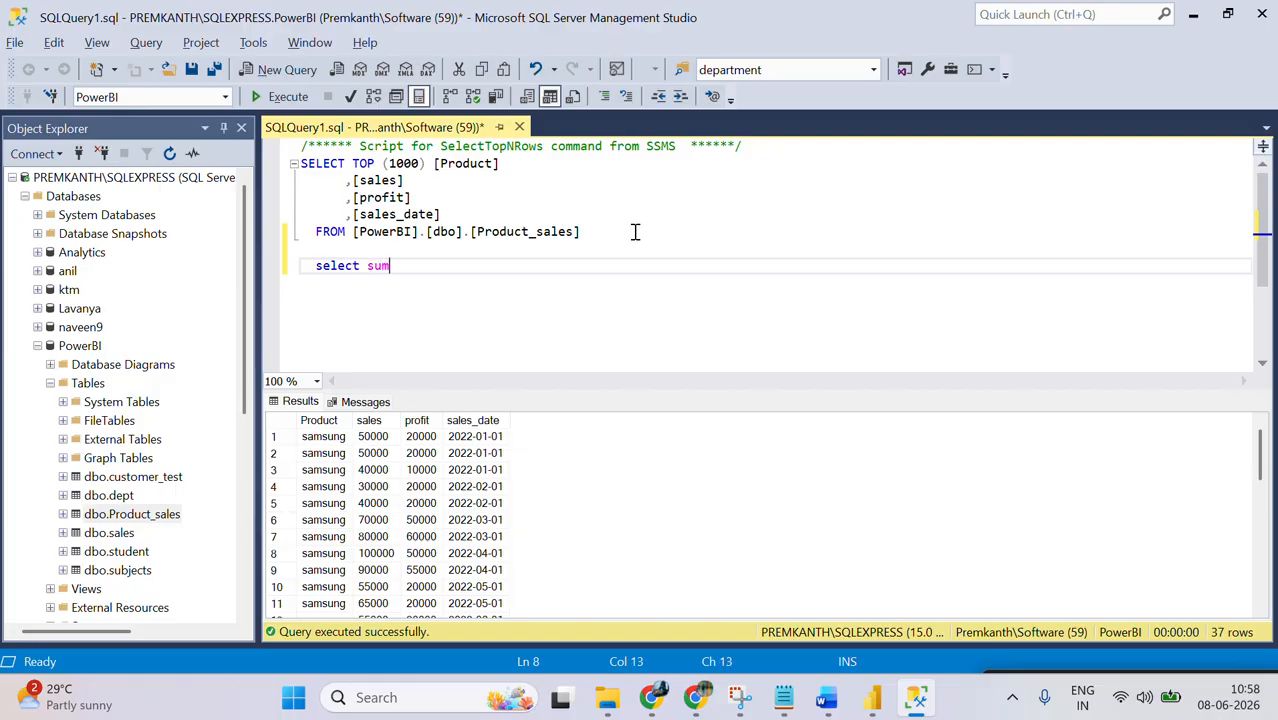
text((sales)
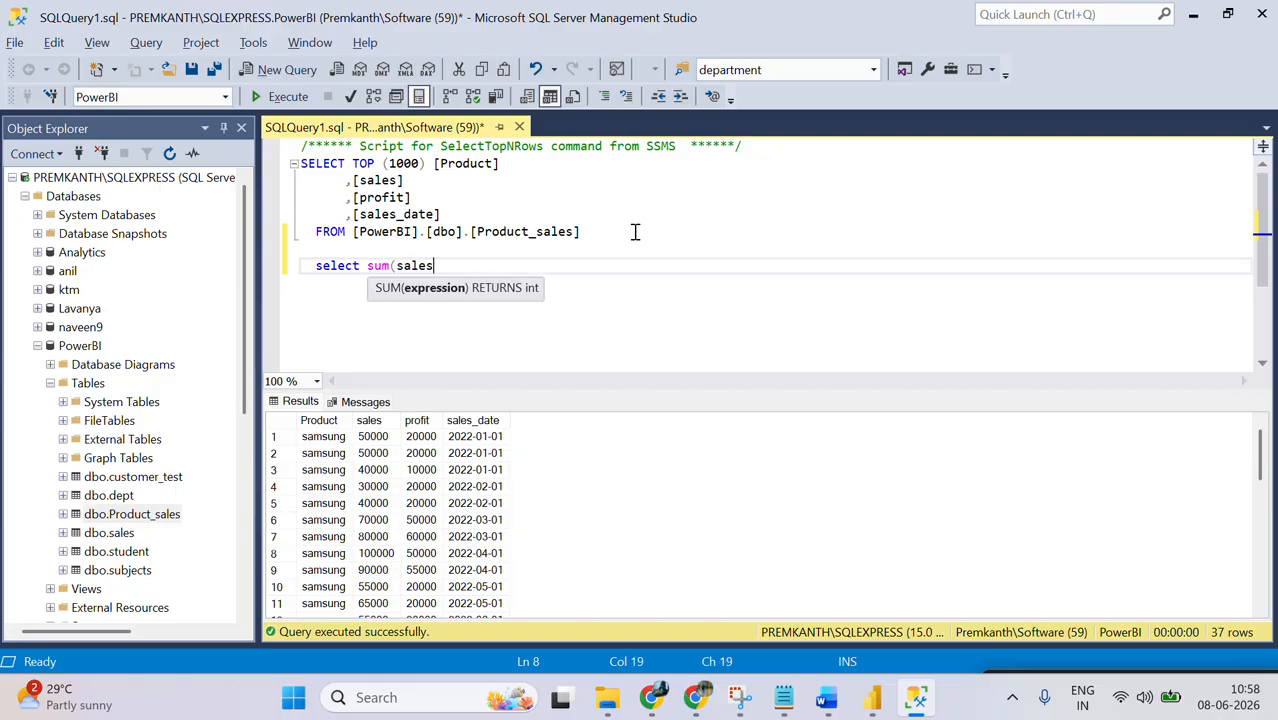
text() from)
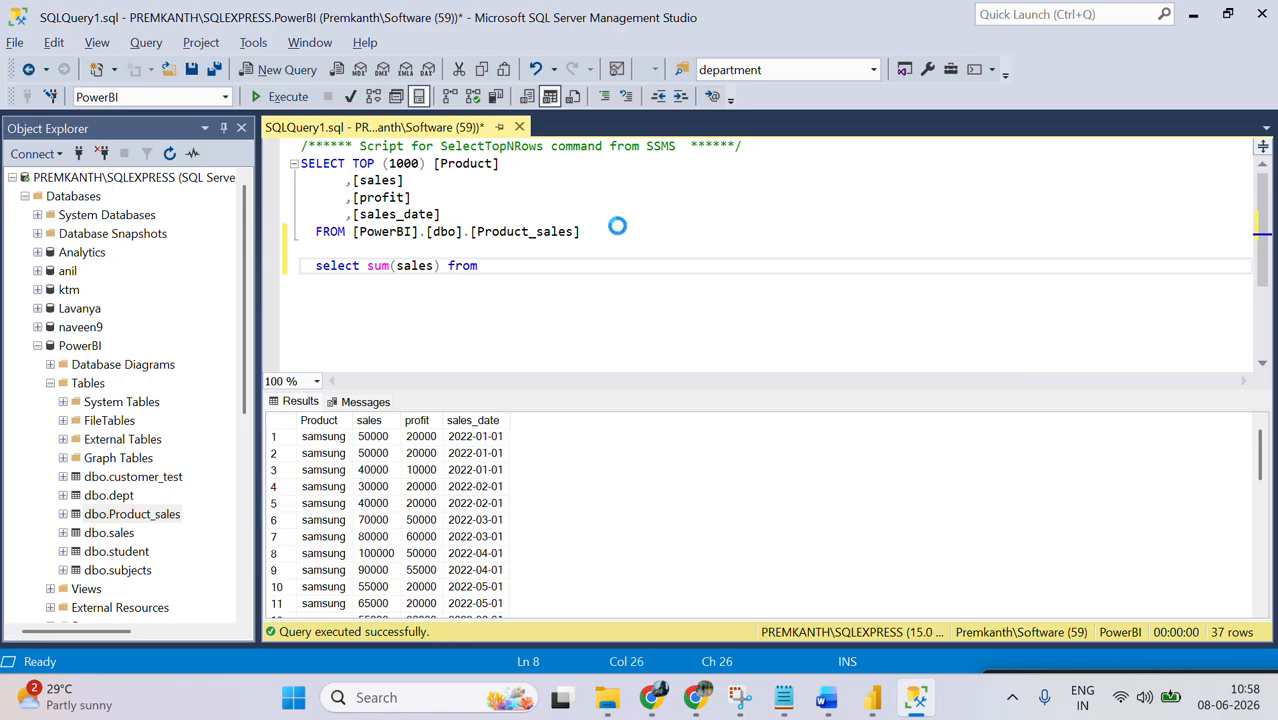
Step: Complete the sum query with the copied table name [PowerBI].[dbo].[Product_sales] and execute only that statement
click(598, 230)
drag(581, 231, 351, 236)
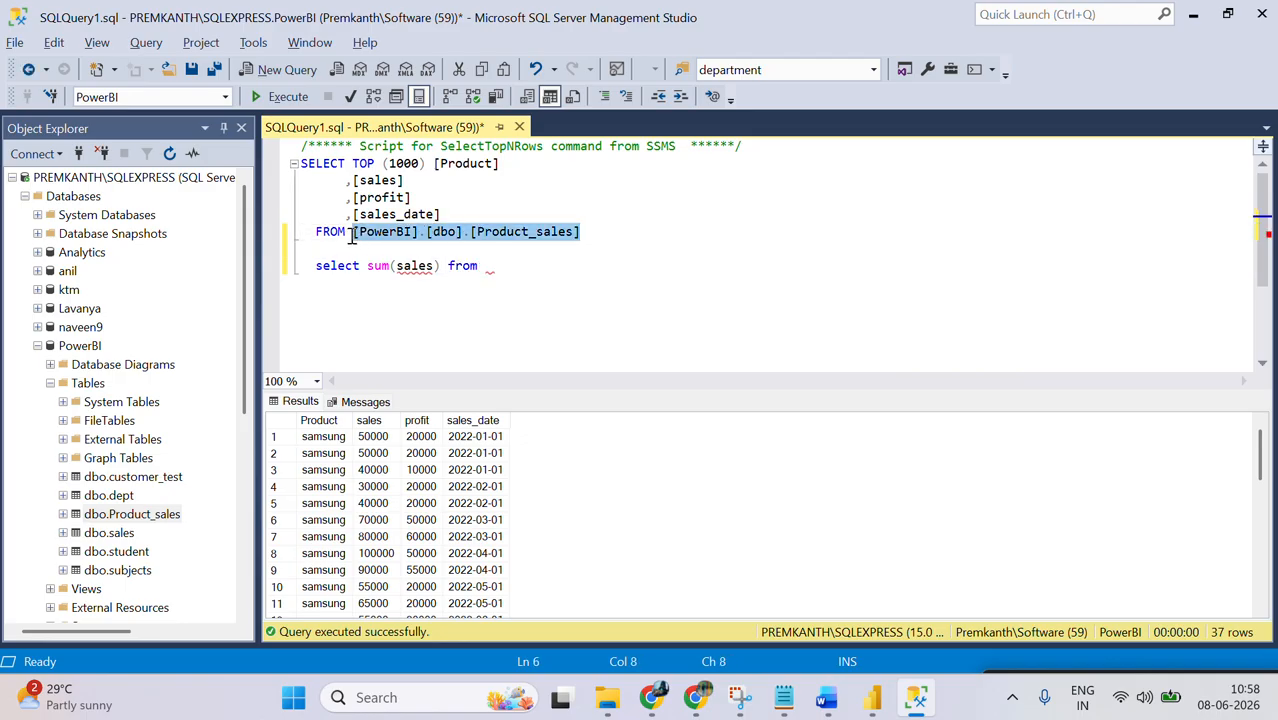
key(ctrl+c)
click(481, 270)
key(ctrl+v)
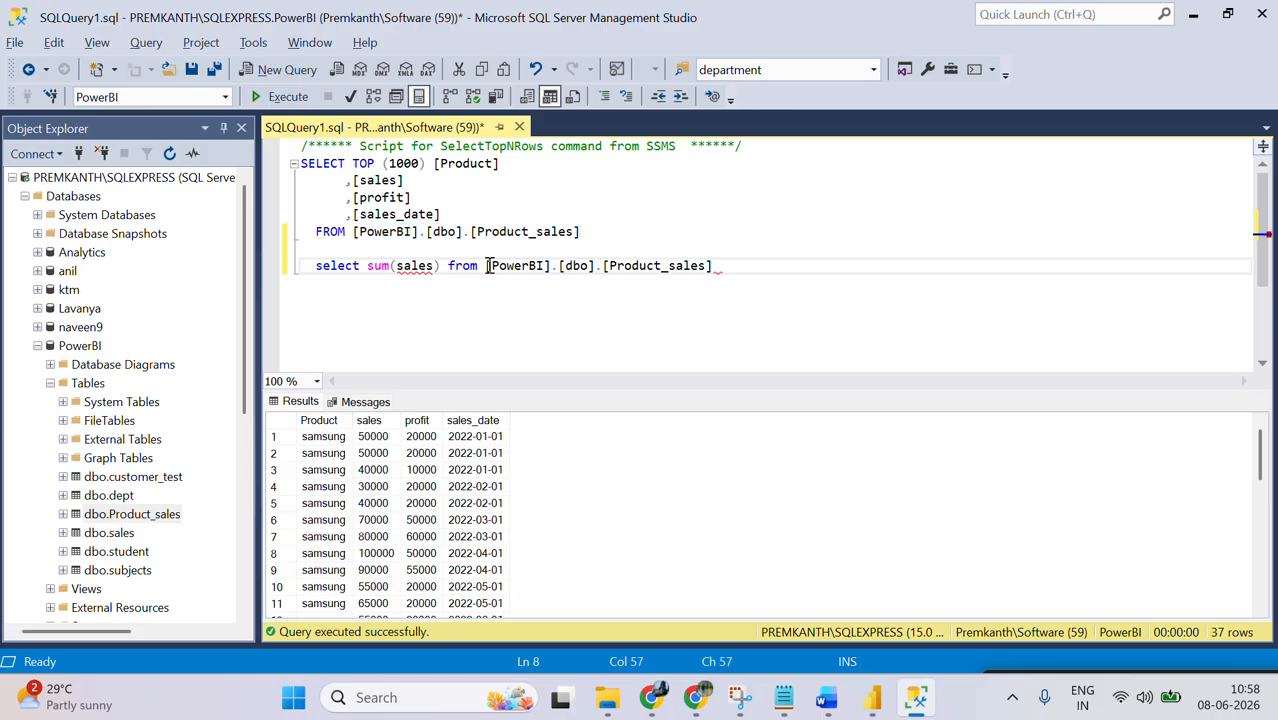
key(shift+Up)
key(F5)
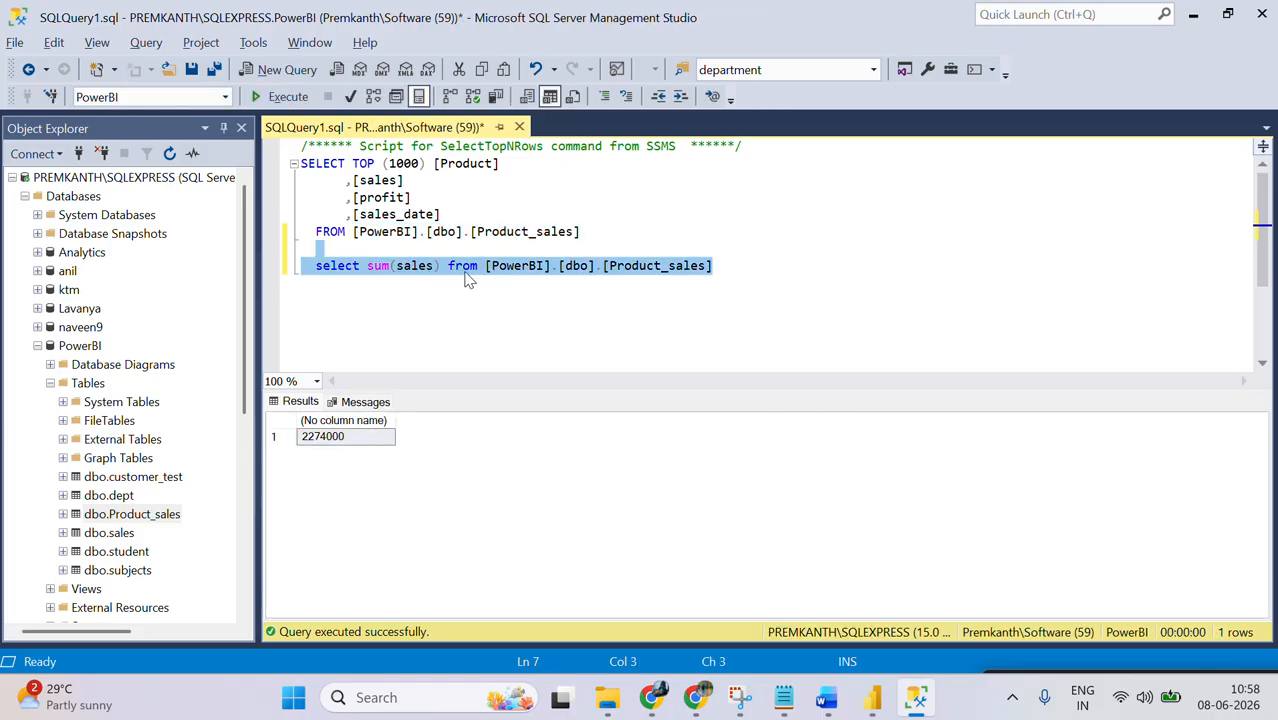
Step: Switch back to Power BI Desktop and replace profit with sales in the Product_sales table visual
click(872, 697)
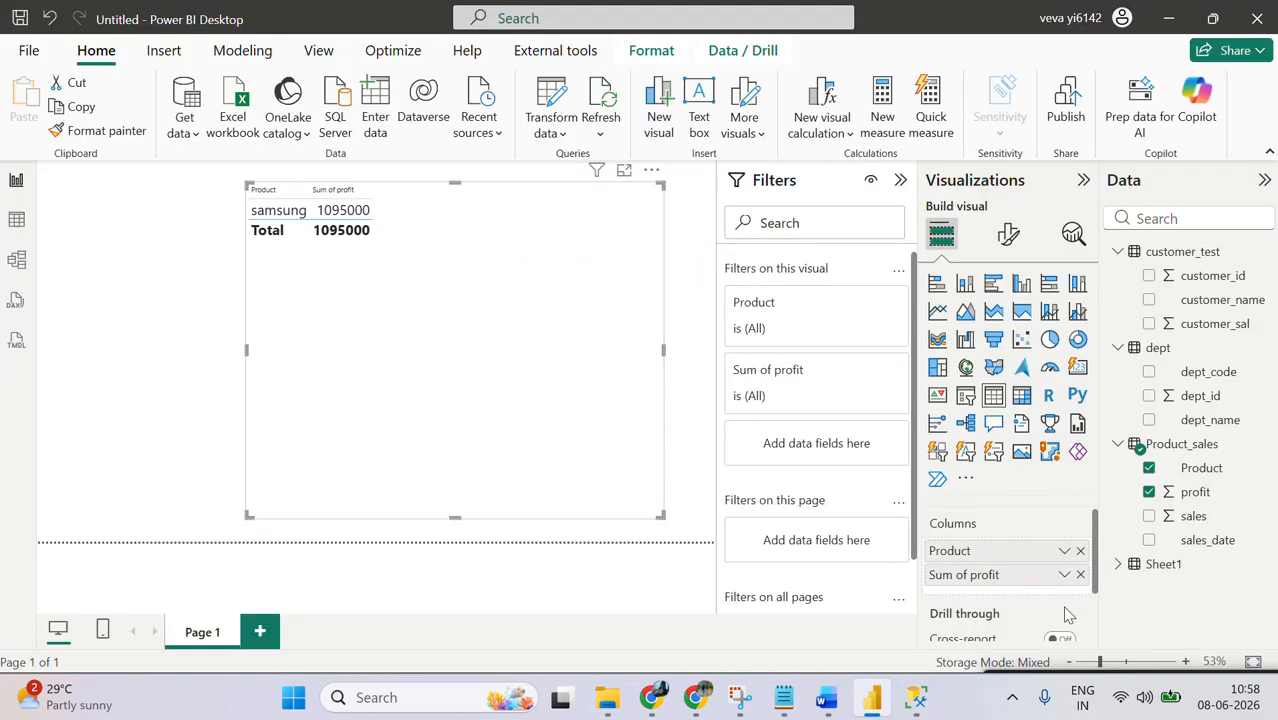
click(1149, 517)
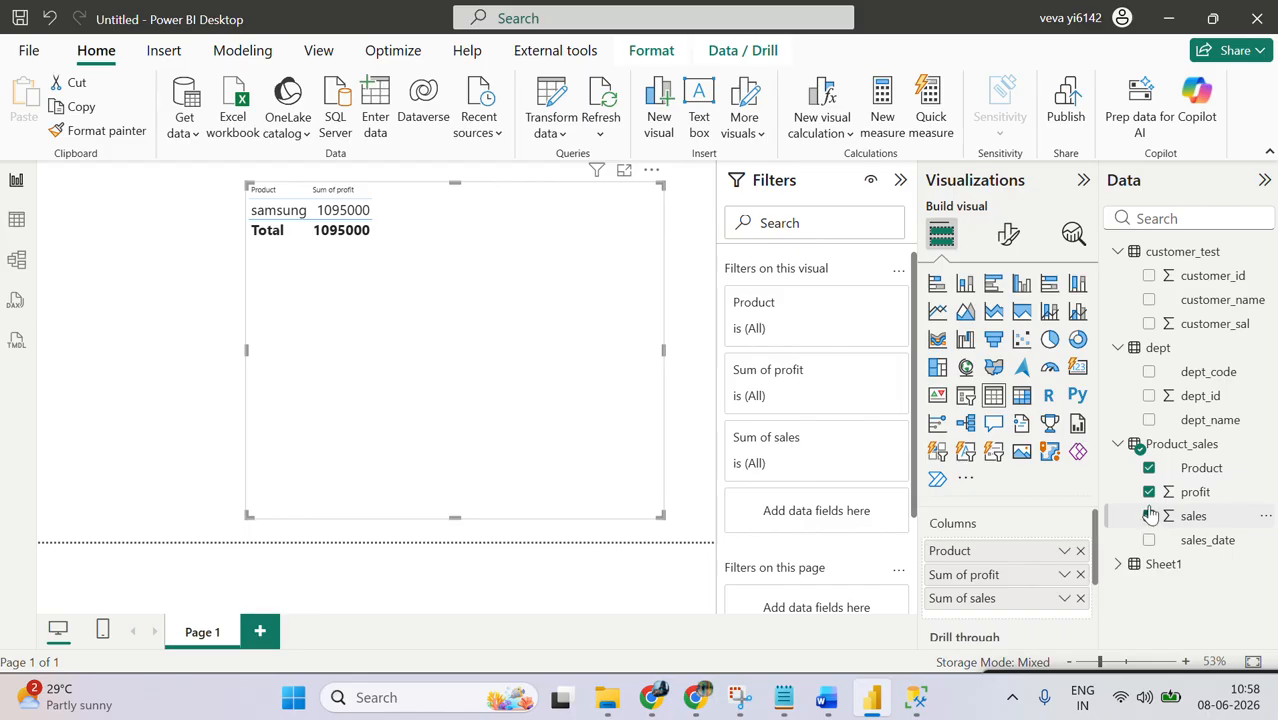
click(1149, 492)
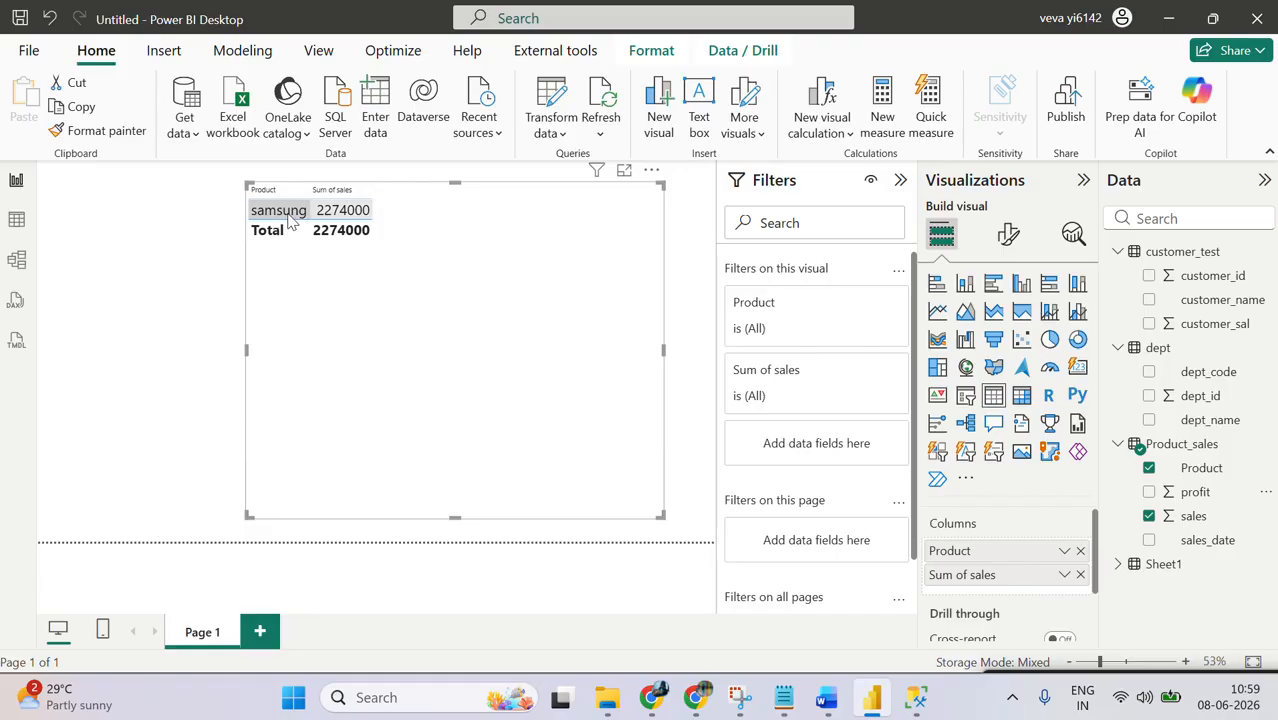
Step: Return to SQL Server Management Studio and rerun only the SELECT TOP (1000) query on Product_sales
click(916, 697)
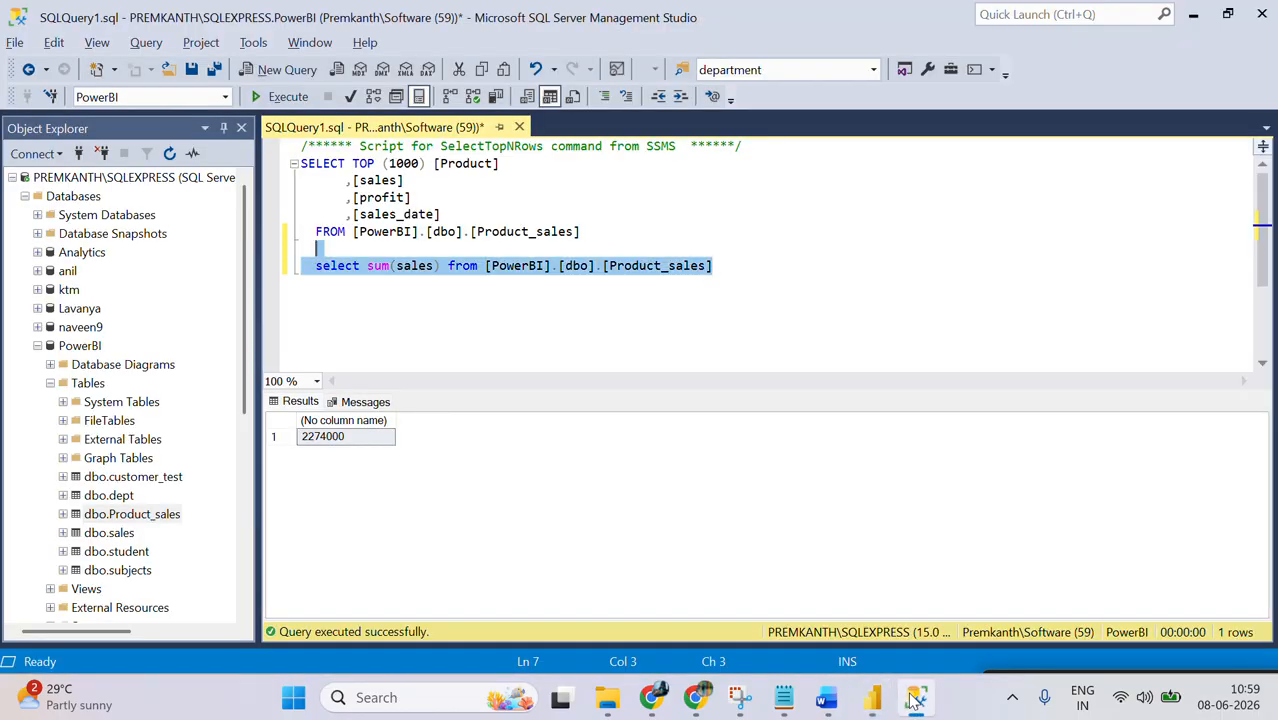
click(396, 247)
key(Up)
key(Up)
key(Up)
key(Down)
key(Down)
key(Down)
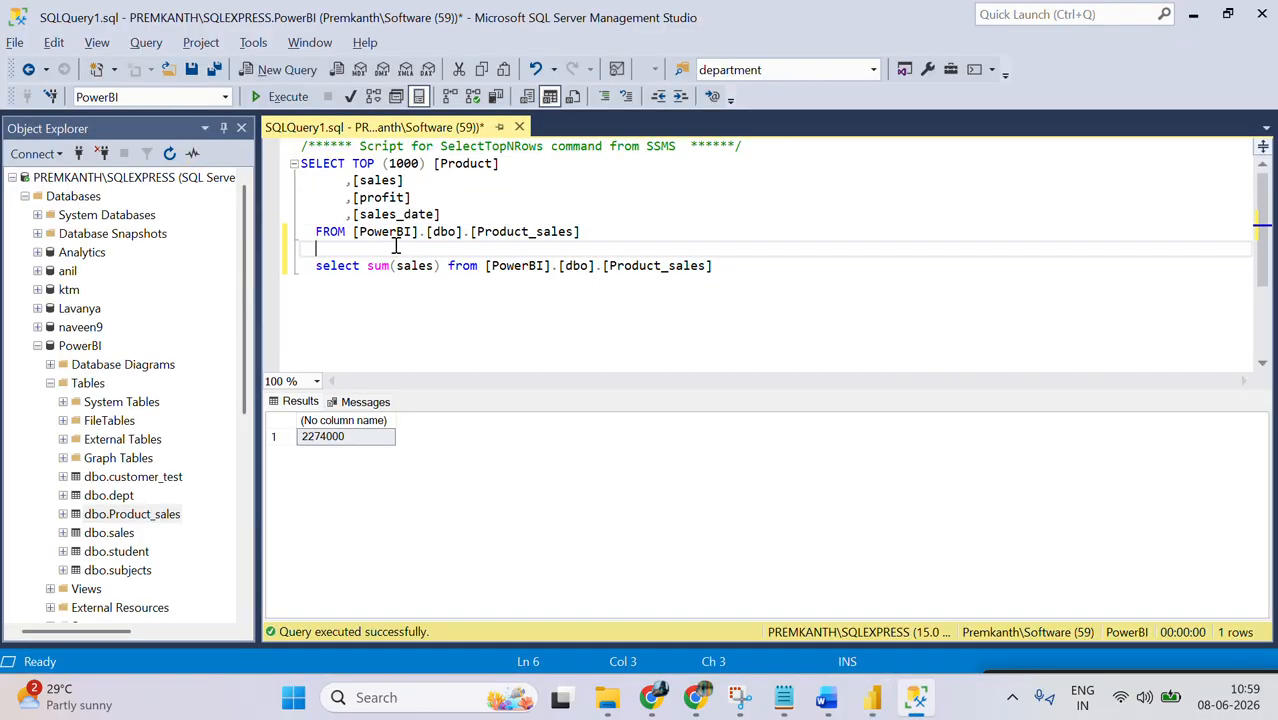
key(Up)
key(Down)
key(shift+Up)
key(shift+Up)
key(shift+Up)
key(shift+Up)
key(shift+Up)
key(shift+Up)
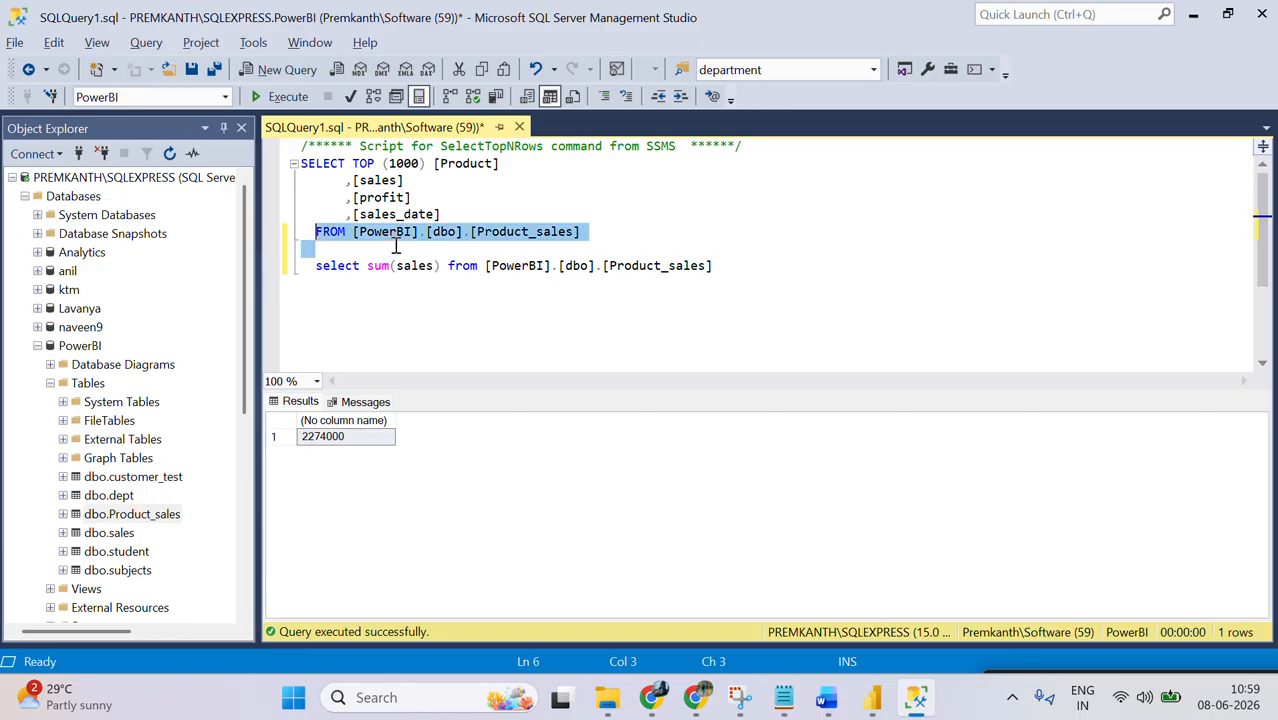
key(F5)
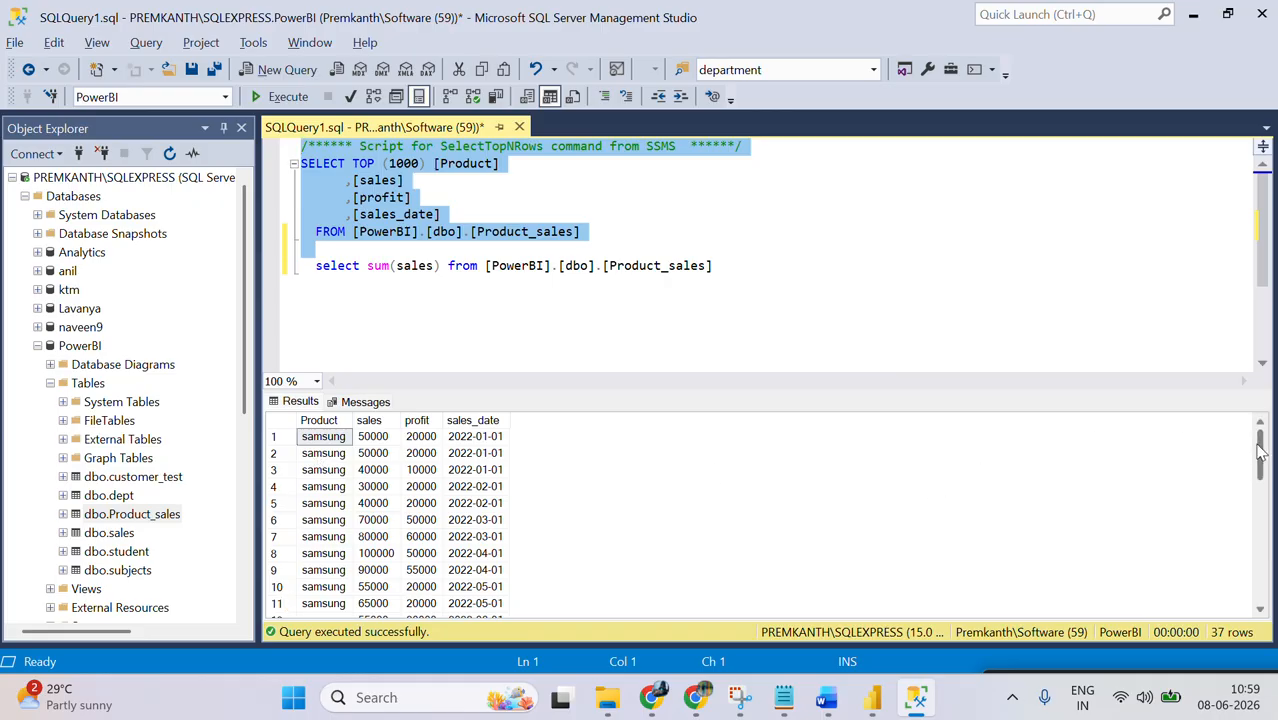
Step: Execute only the select sum(sales) statement on Product_sales and examine the resulting total
mouse_move(1263, 451)
mouse_down()
mouse_move(1274, 625)
mouse_move(1263, 436)
mouse_up()
click(306, 286)
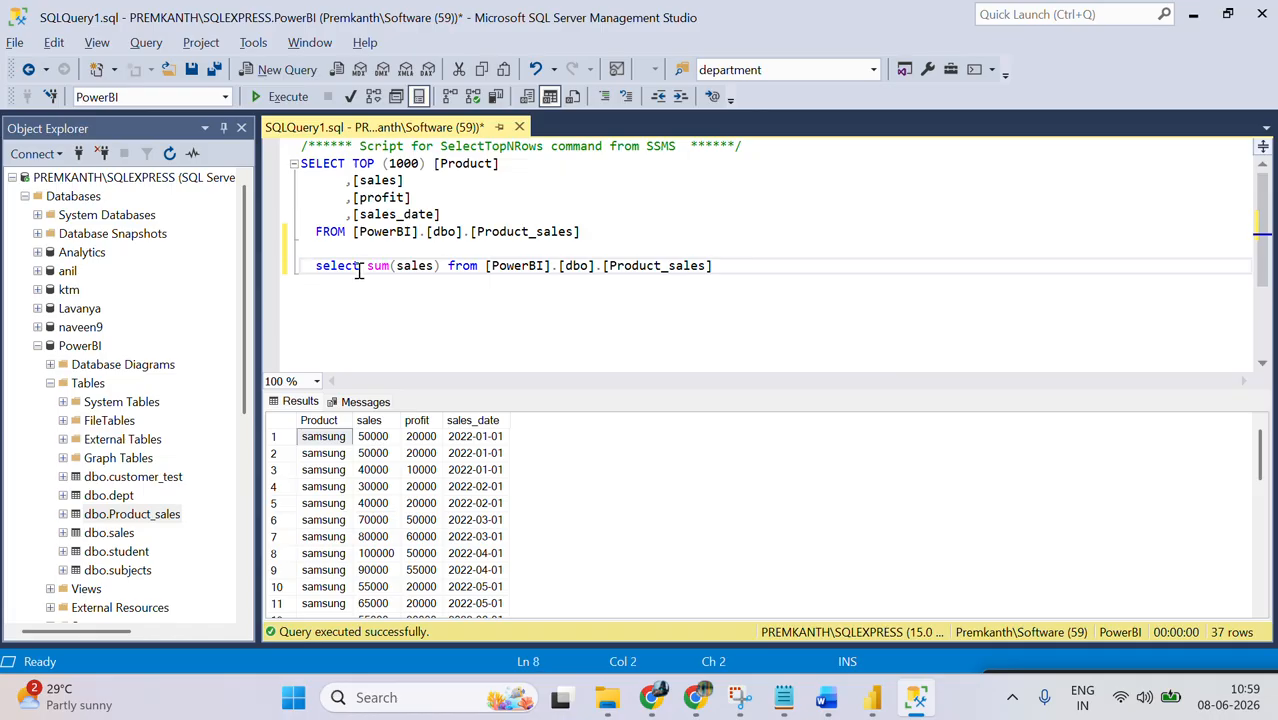
key(shift+Down)
key(F5)
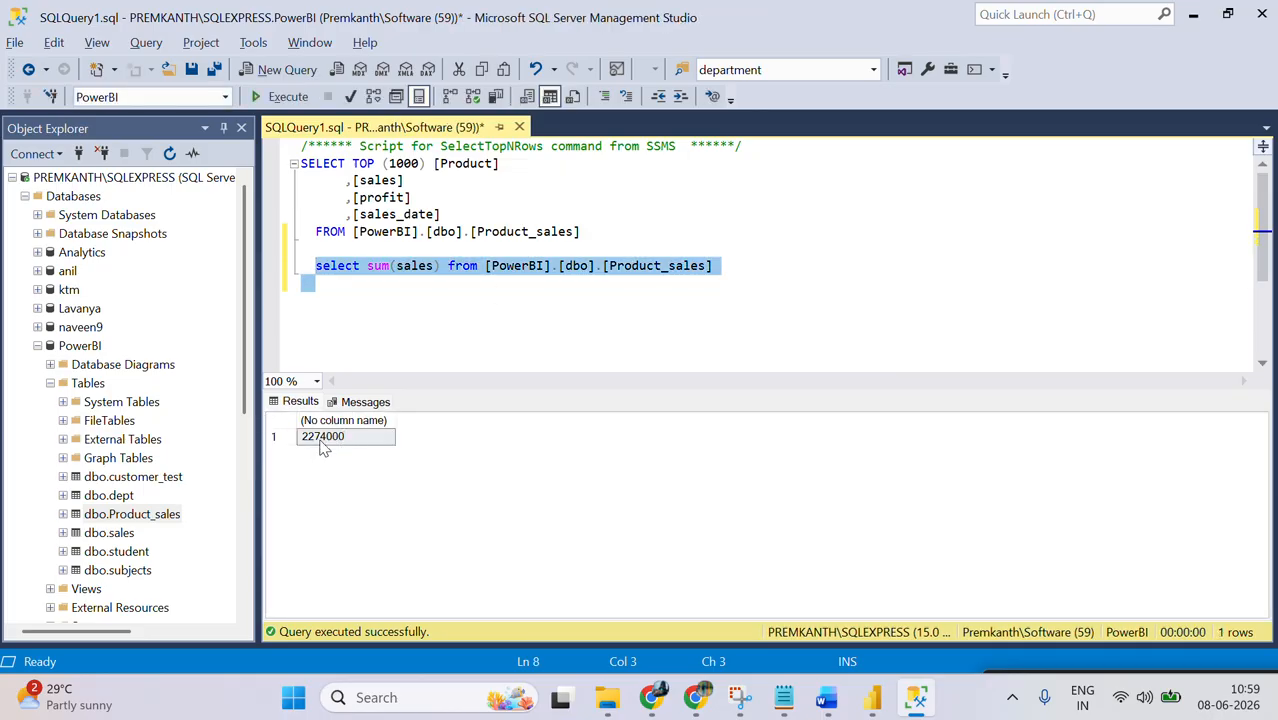
click(322, 440)
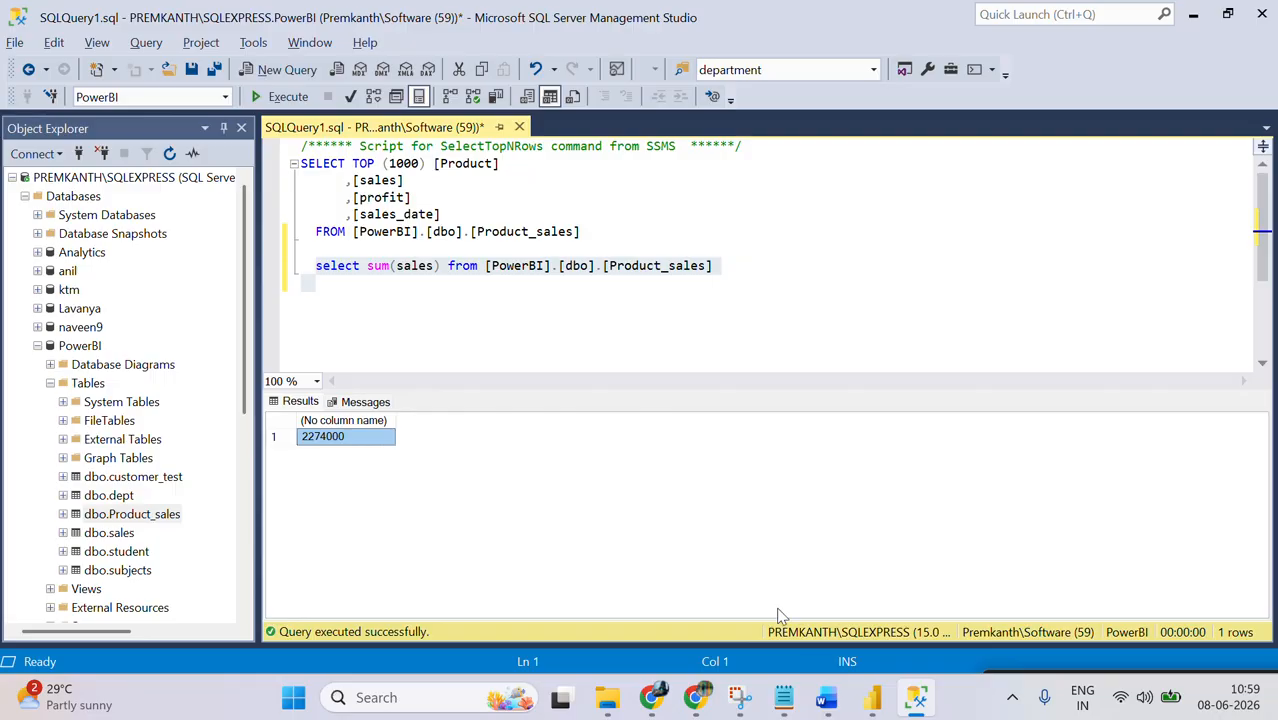
Step: Switch to Power BI Desktop, shorten the Product_sales table visual and collapse the Product_sales field list
click(871, 698)
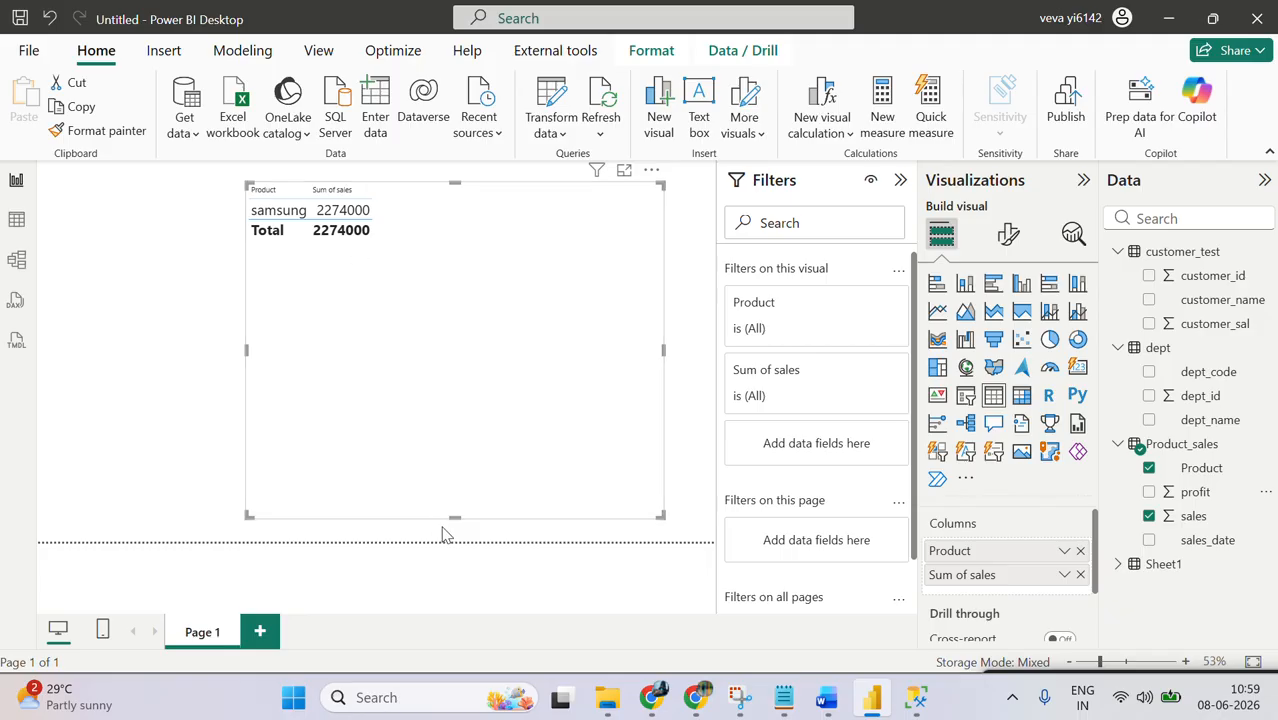
drag(455, 516, 466, 288)
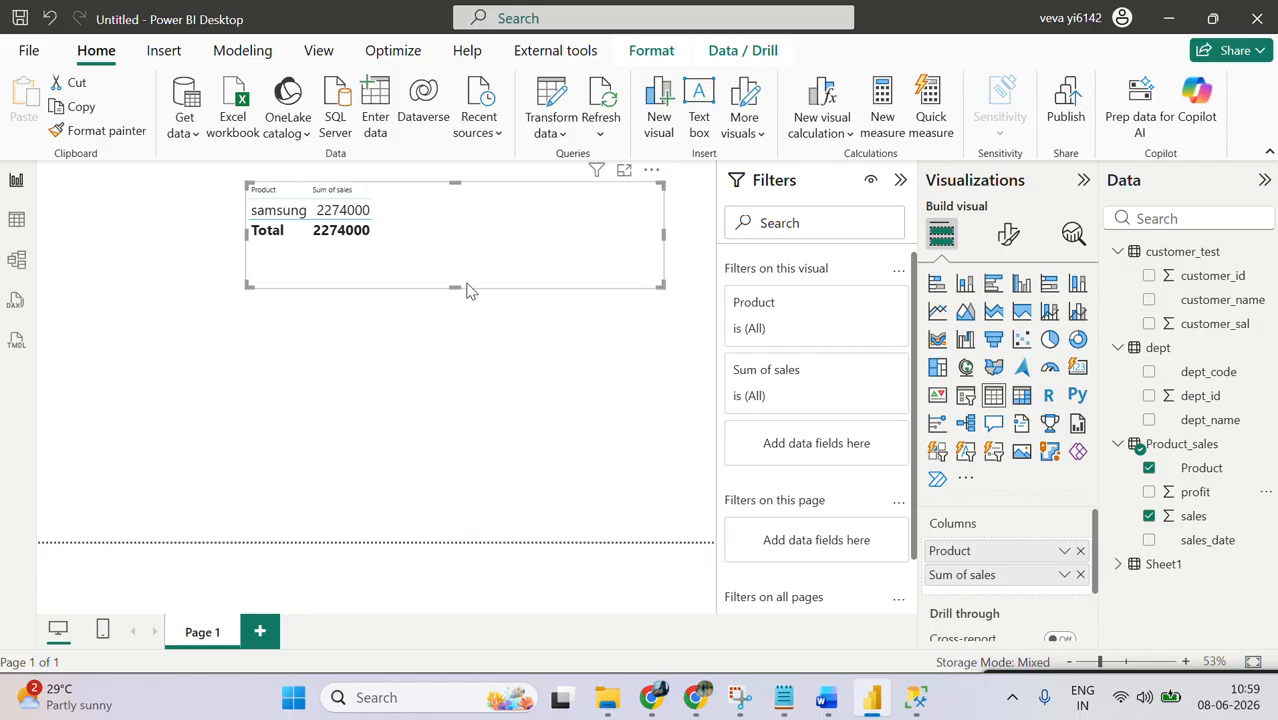
click(1118, 444)
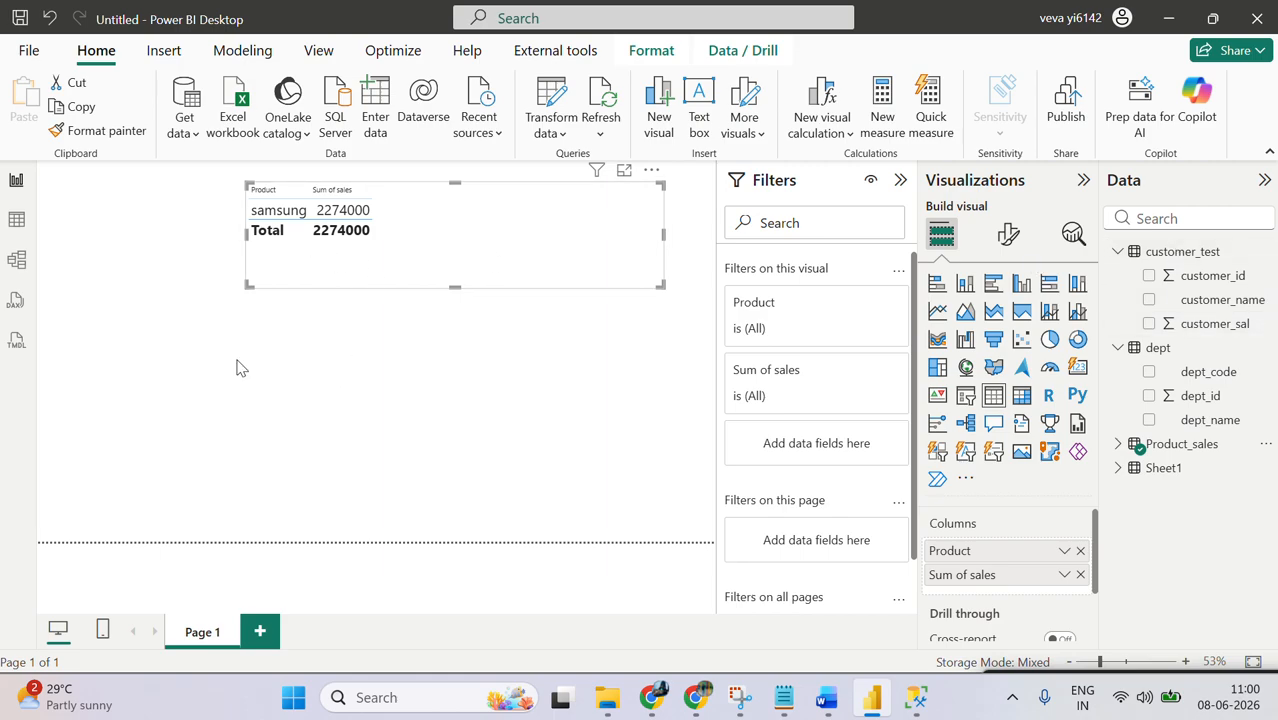
Step: Return to SQL Server Management Studio and begin a statement below the sum query with "insert into [PowerBI].[dbo].[Product_sales]"
mouse_move(917, 705)
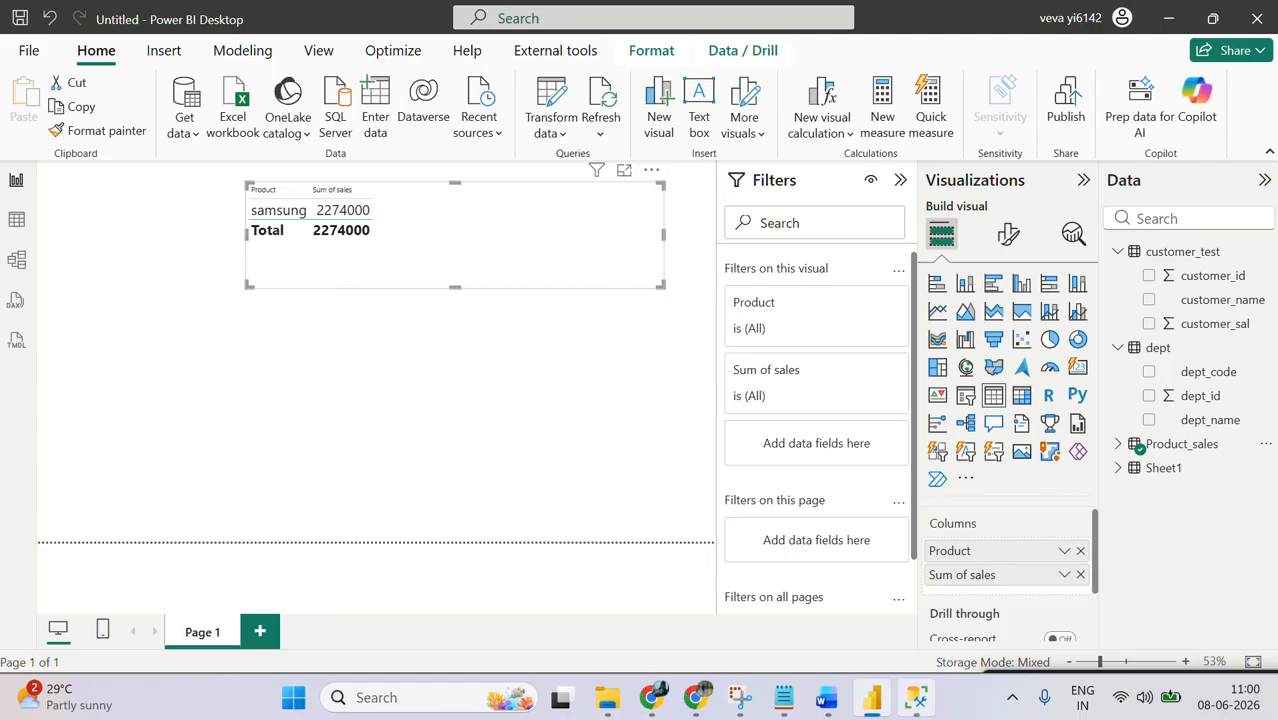
click(916, 697)
click(568, 314)
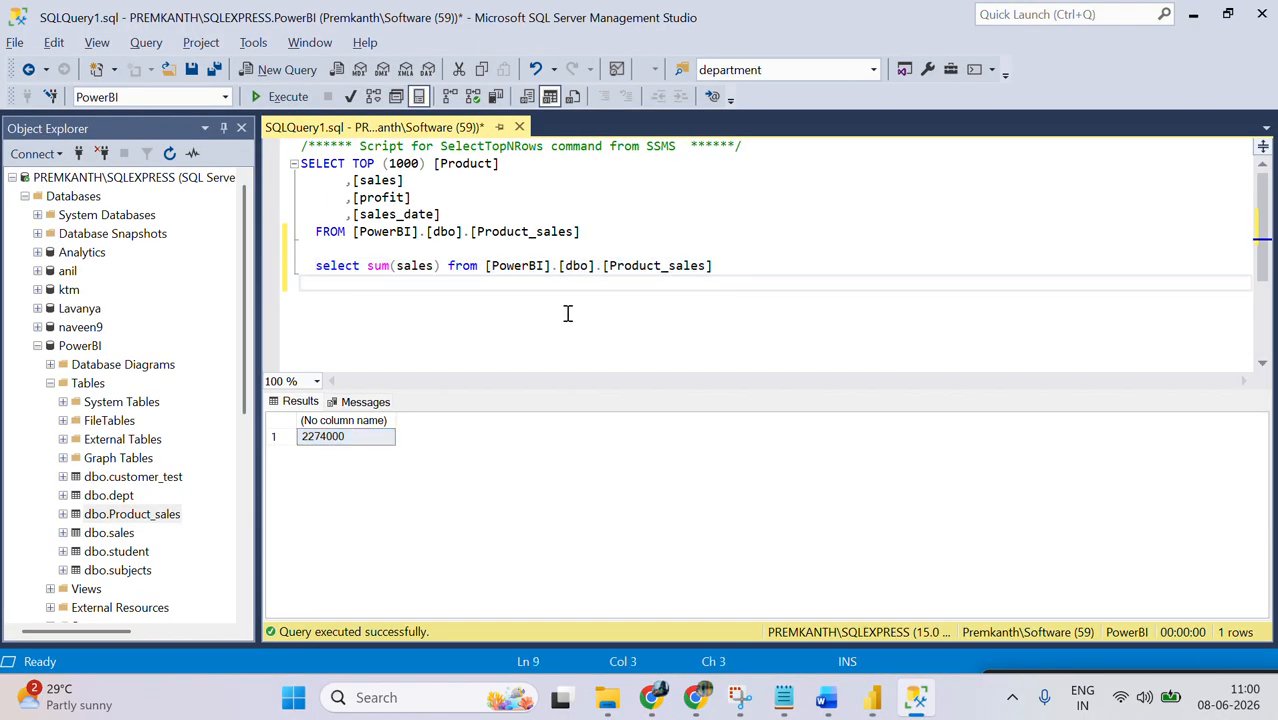
key(Return)
key(Return)
text(insert)
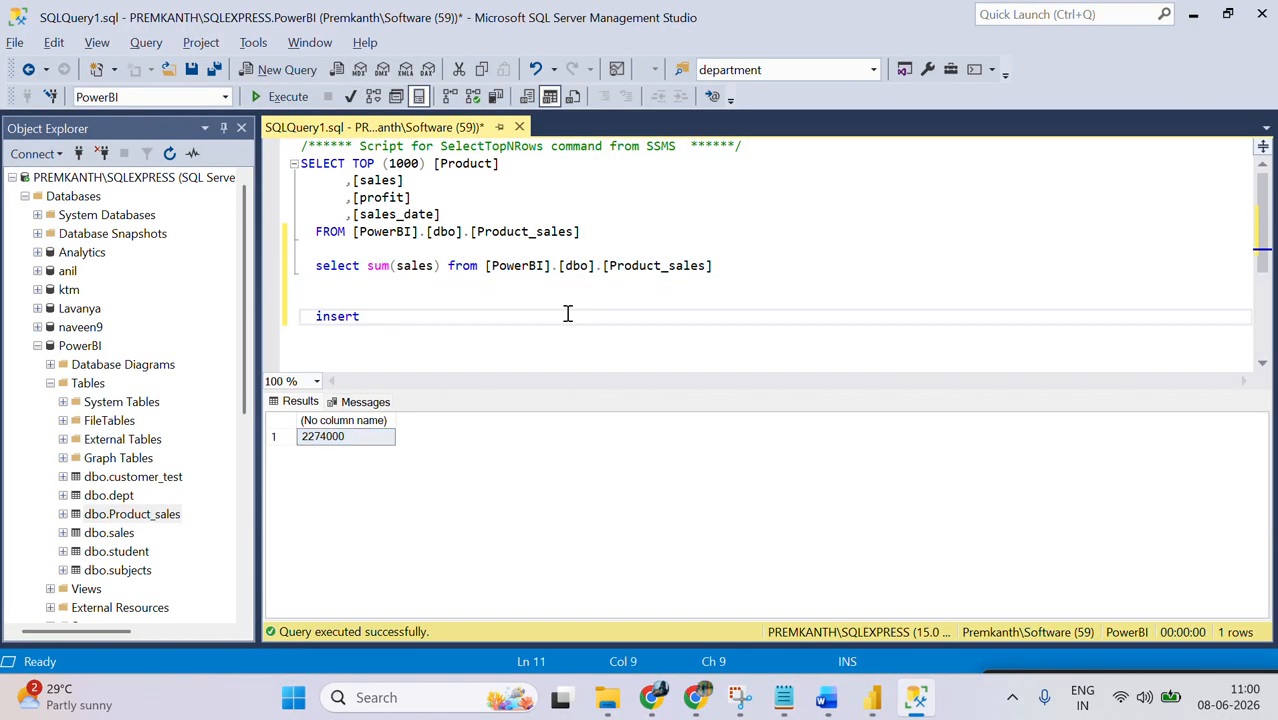
text( into)
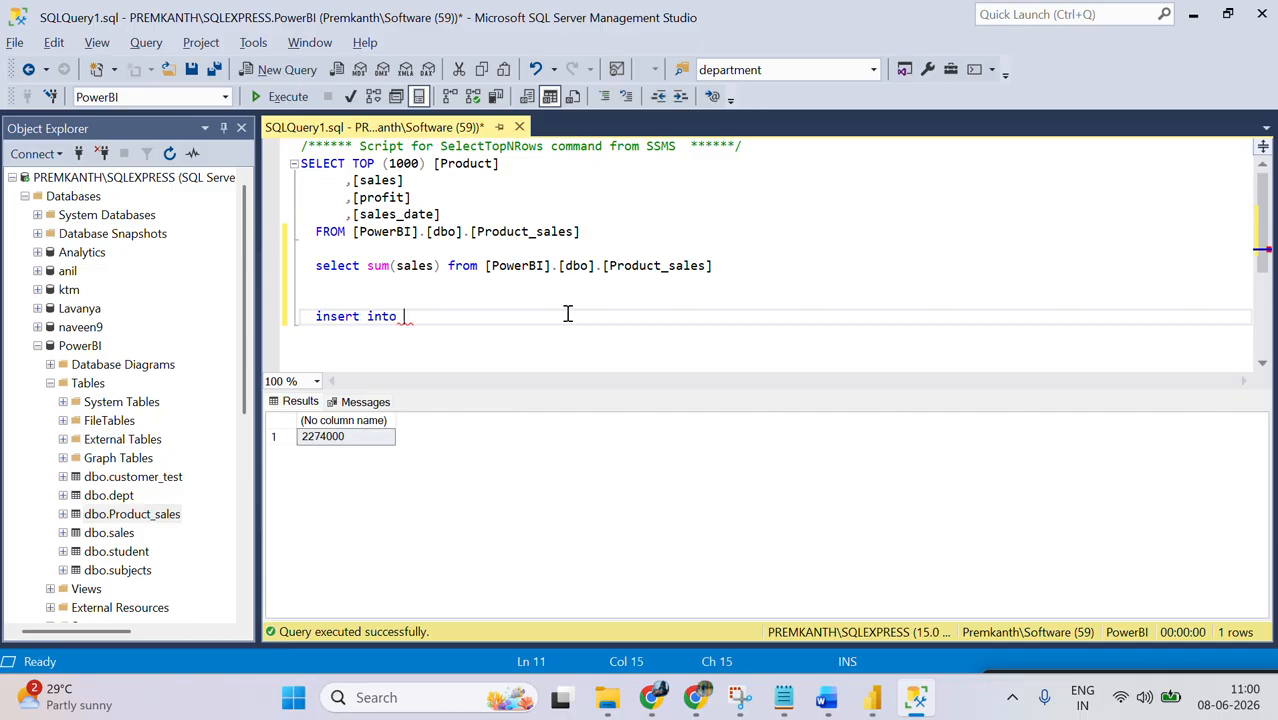
drag(741, 265, 486, 266)
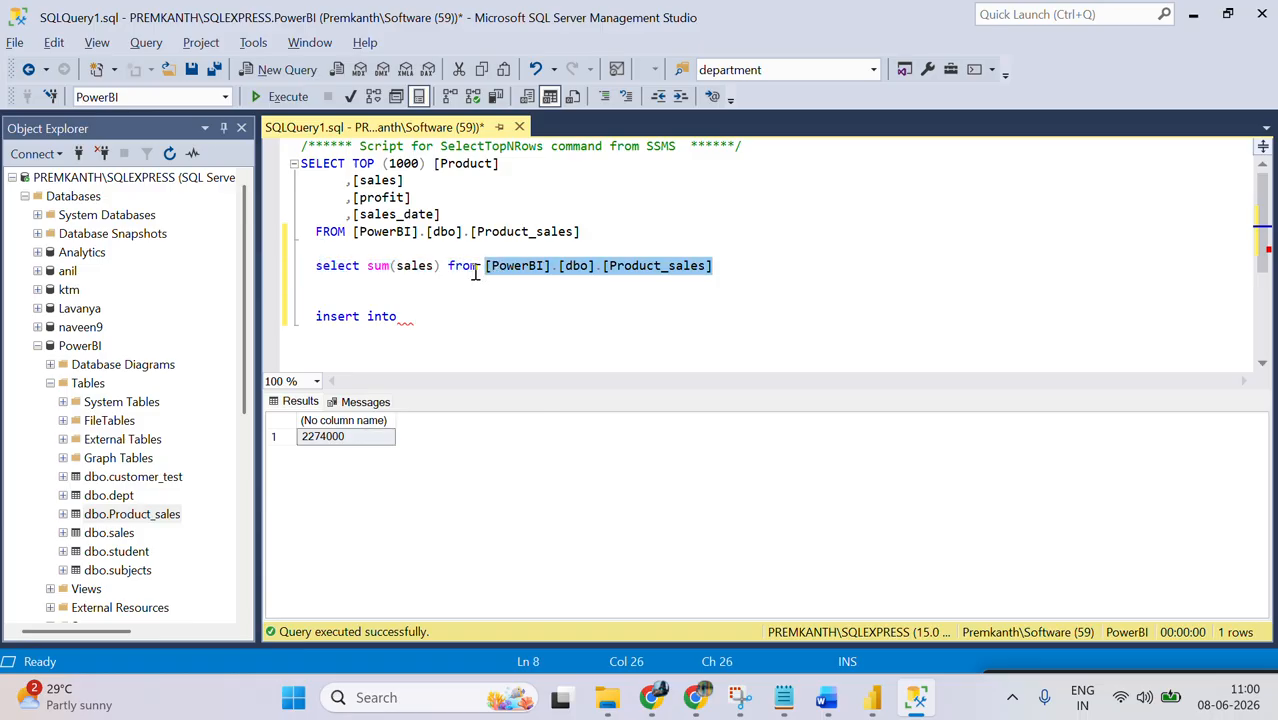
key(ctrl+c)
click(408, 316)
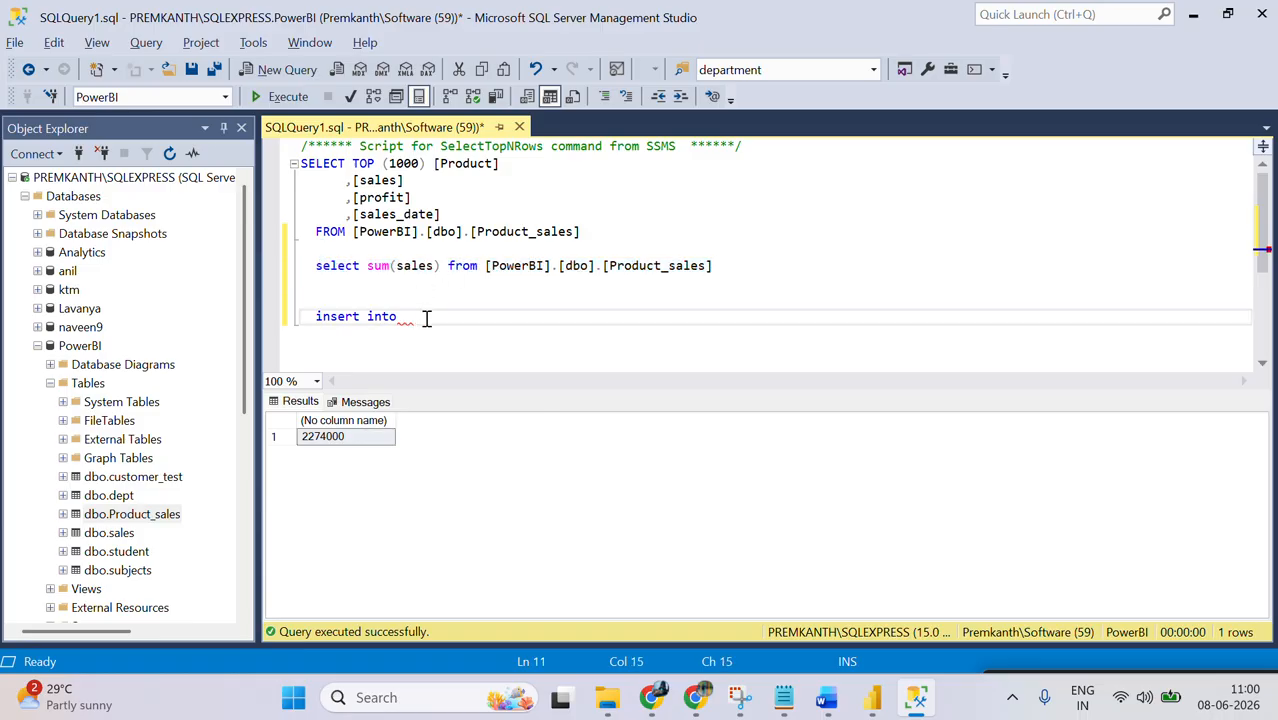
key(ctrl+v)
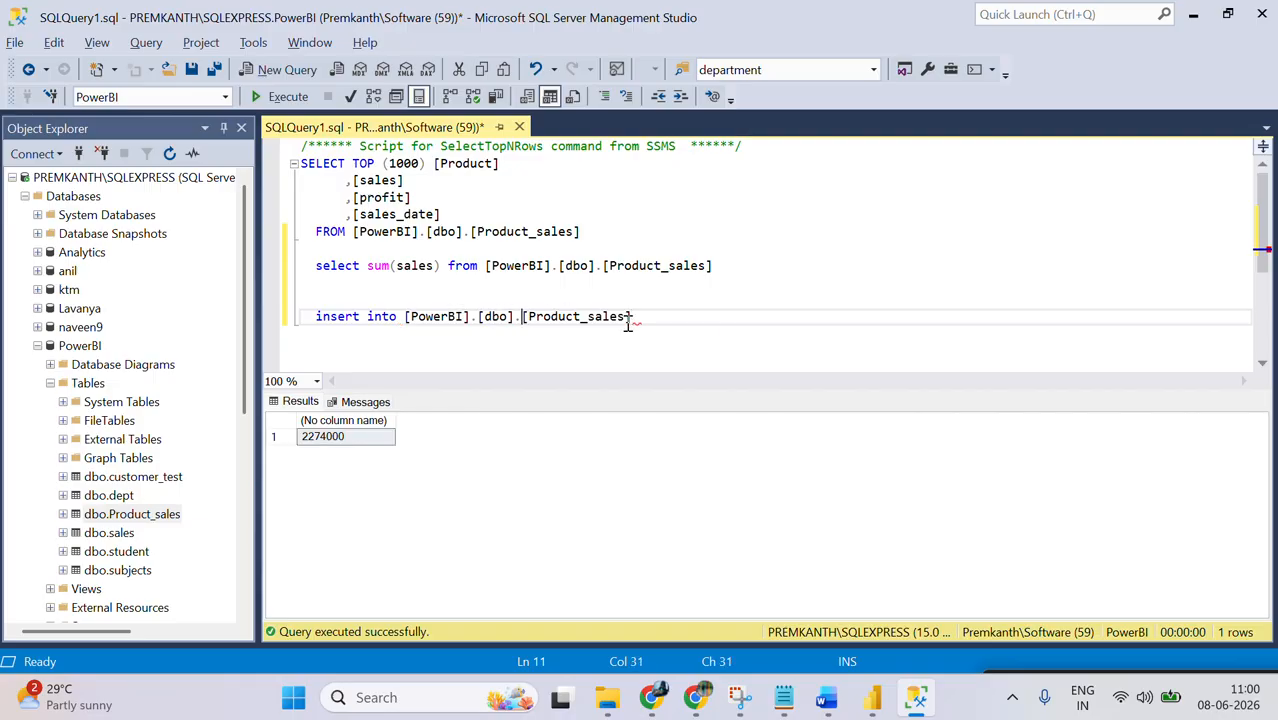
Step: Complete the insert statement with values (50000,4000,'2026-01-01') and try to execute only that statement
text(values (1000)
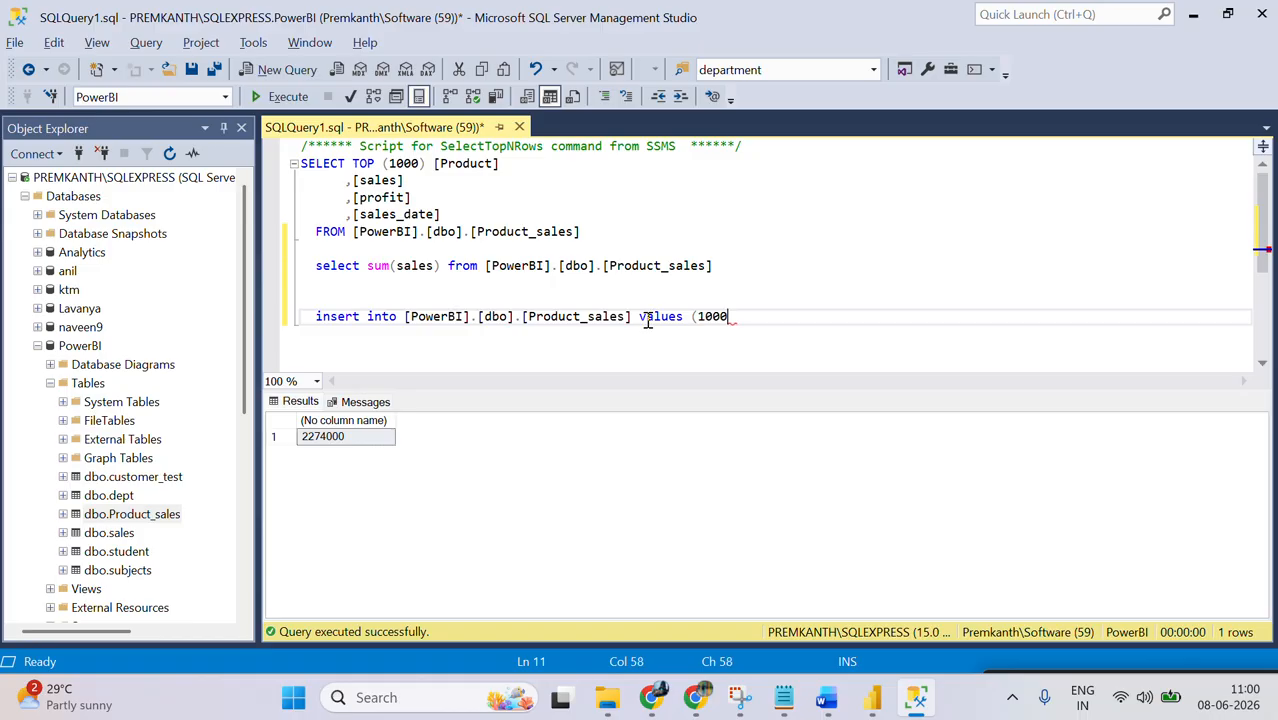
text(5000,'20)
text(26-01-)
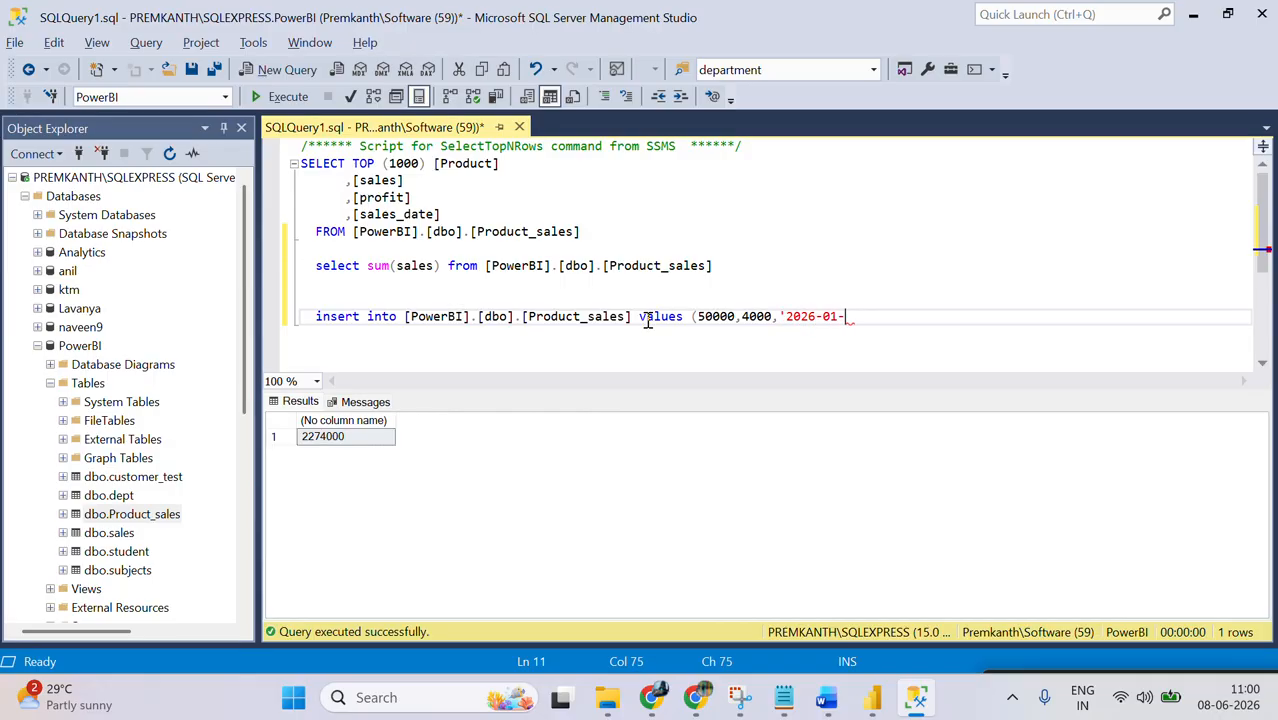
text(01'))
key(shift+Up)
key(F5)
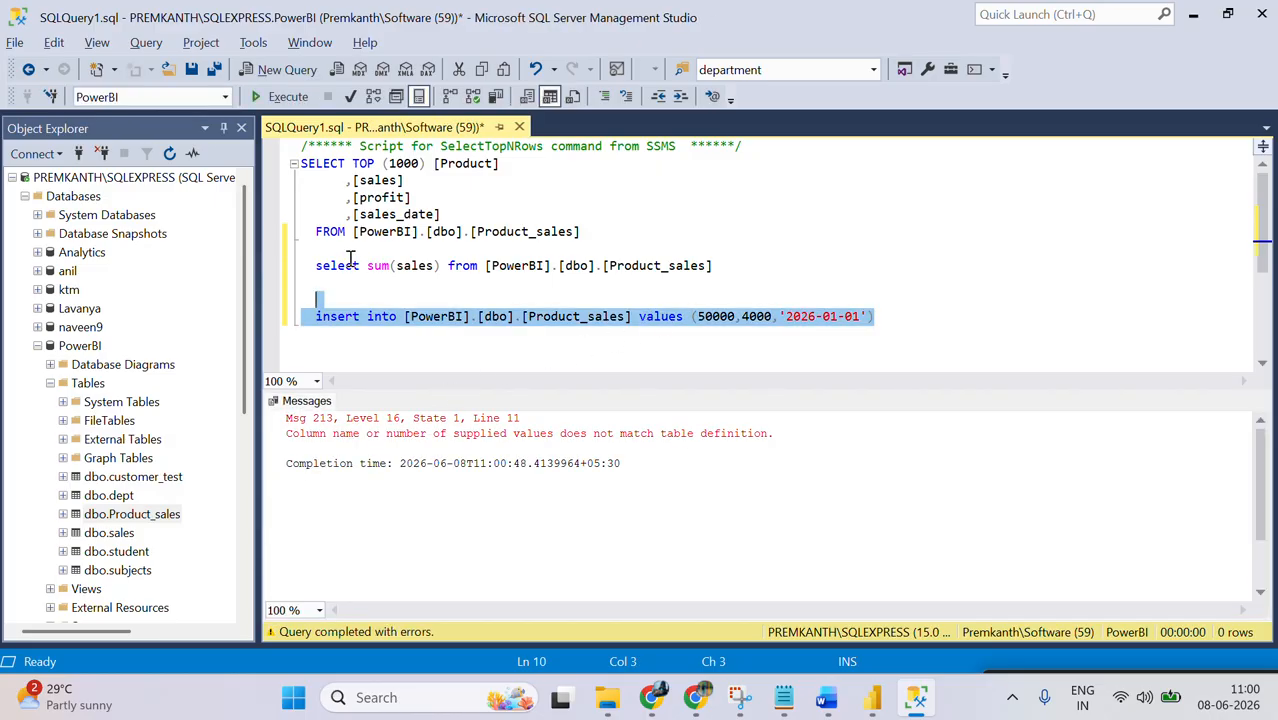
Step: Add 'samsung' as the first value in the insert statement's values list
click(702, 318)
text('')
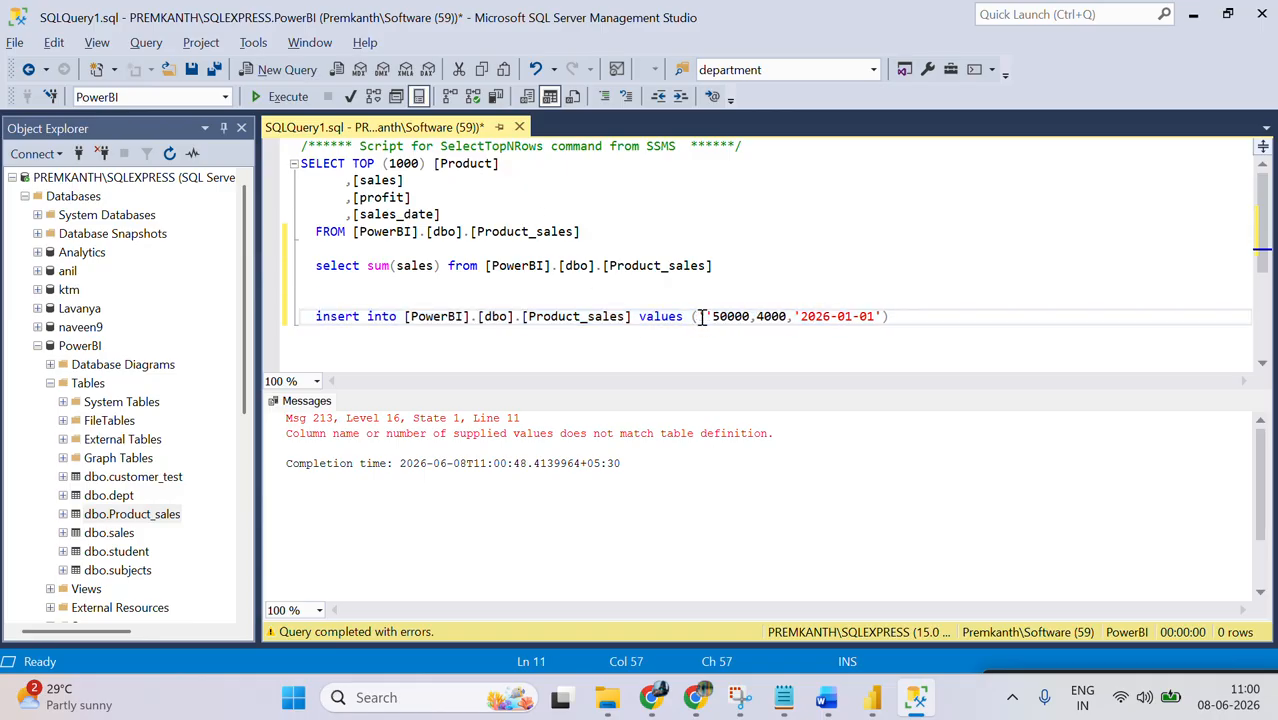
text(san,)
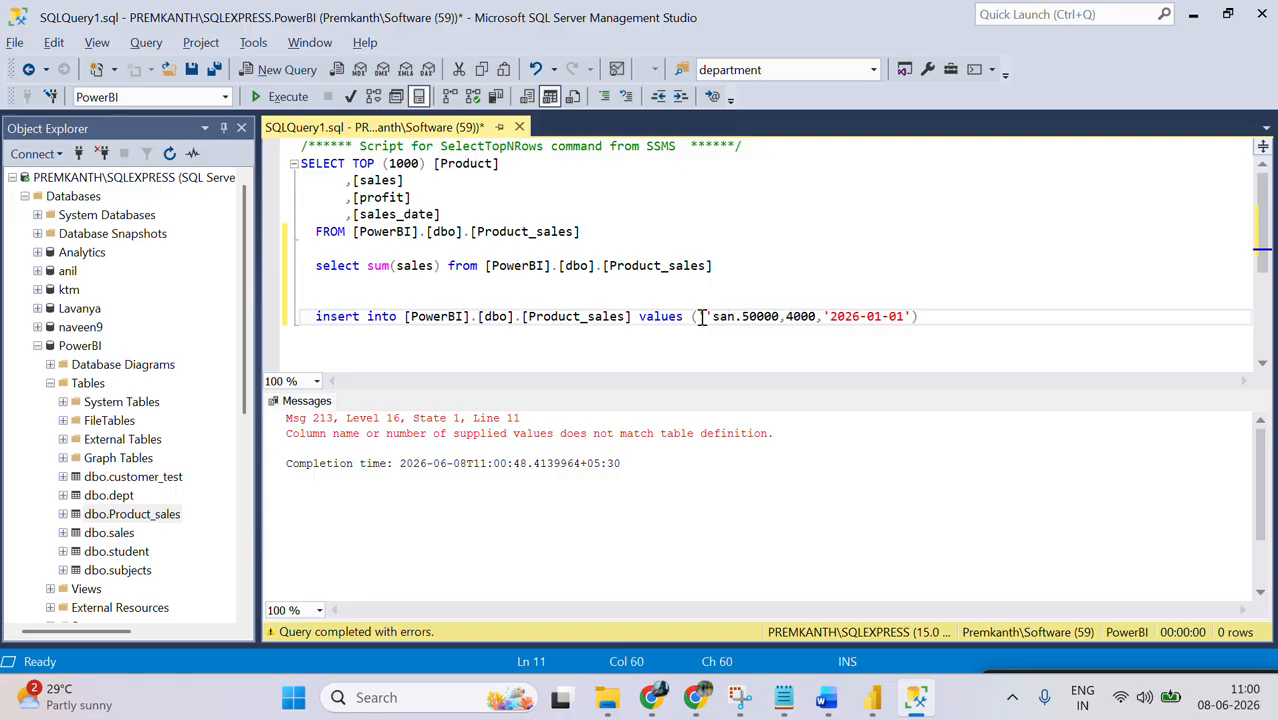
text(sum)
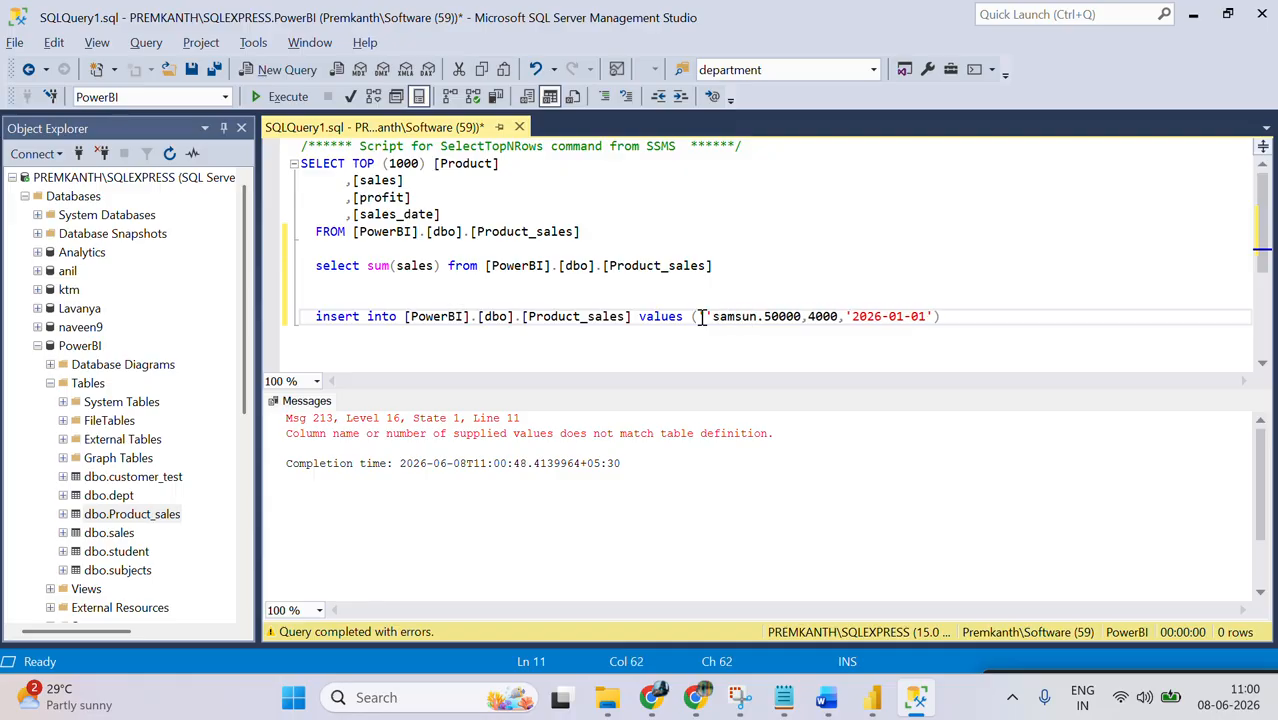
text(g')
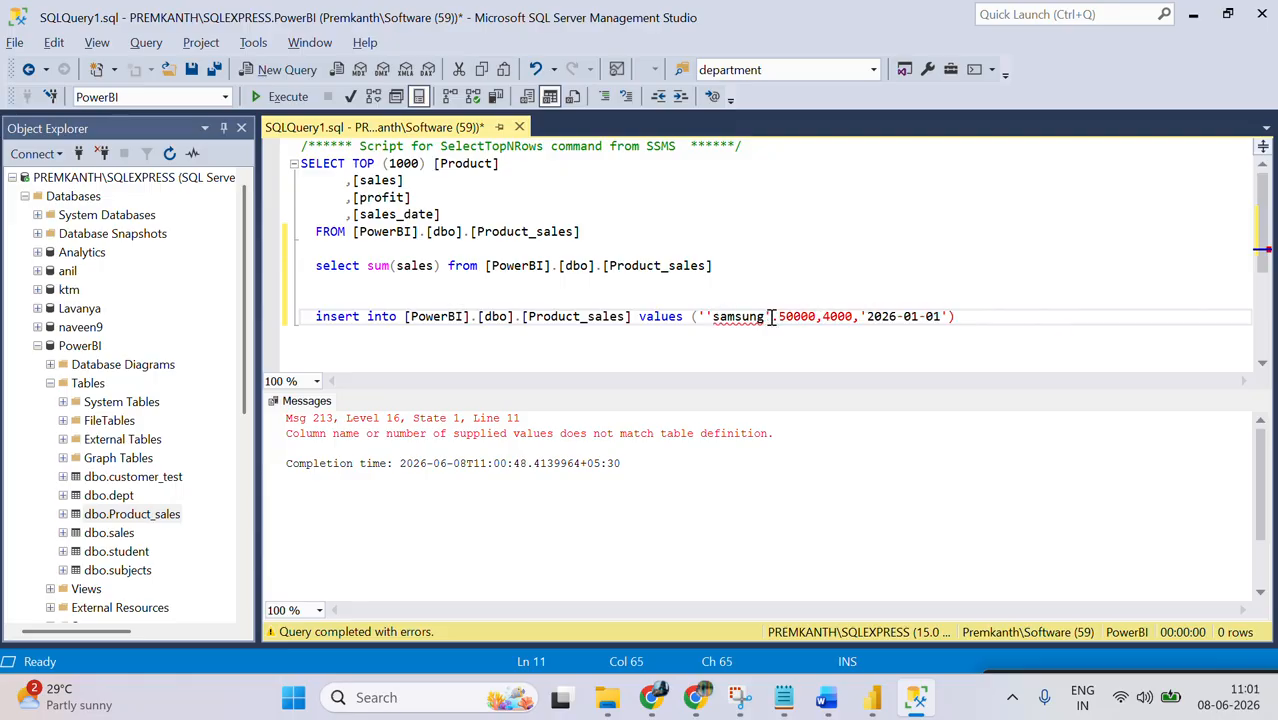
key(Delete)
text(,)
click(705, 316)
key(BackSpace)
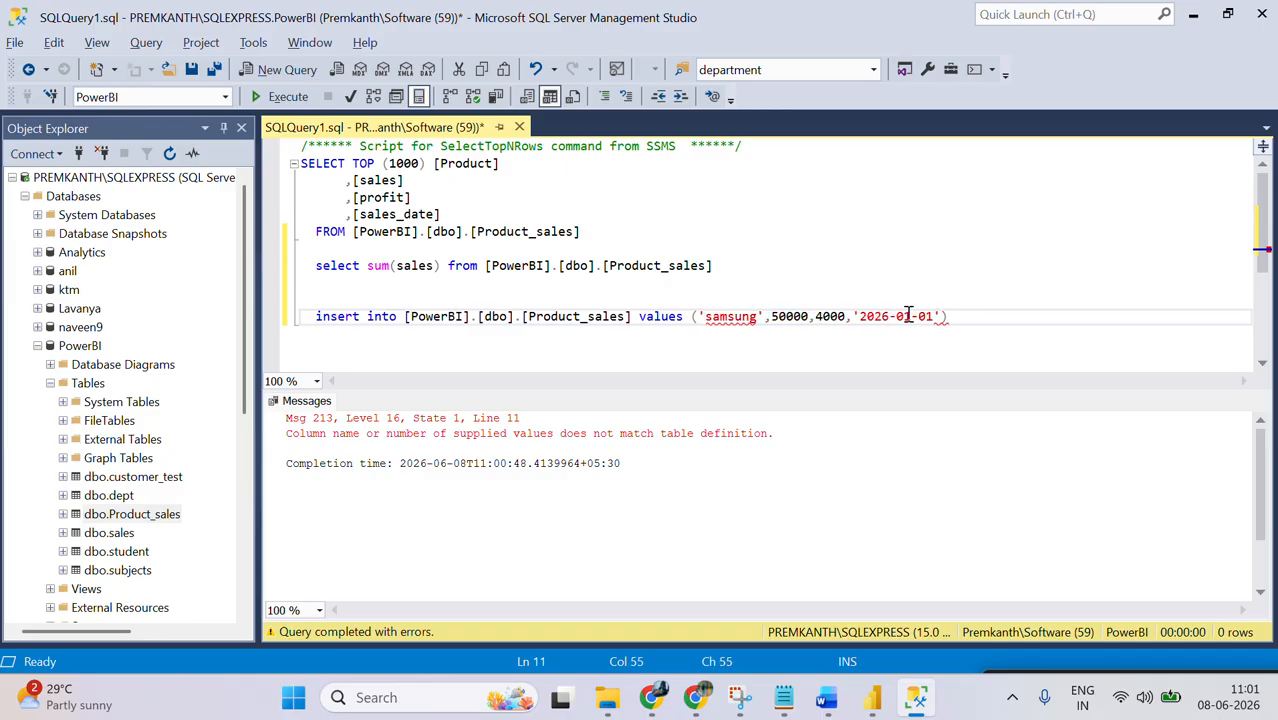
Step: Execute only the corrected insert statement to add the samsung row to Product_sales
click(993, 303)
click(993, 314)
drag(993, 314, 993, 303)
key(F5)
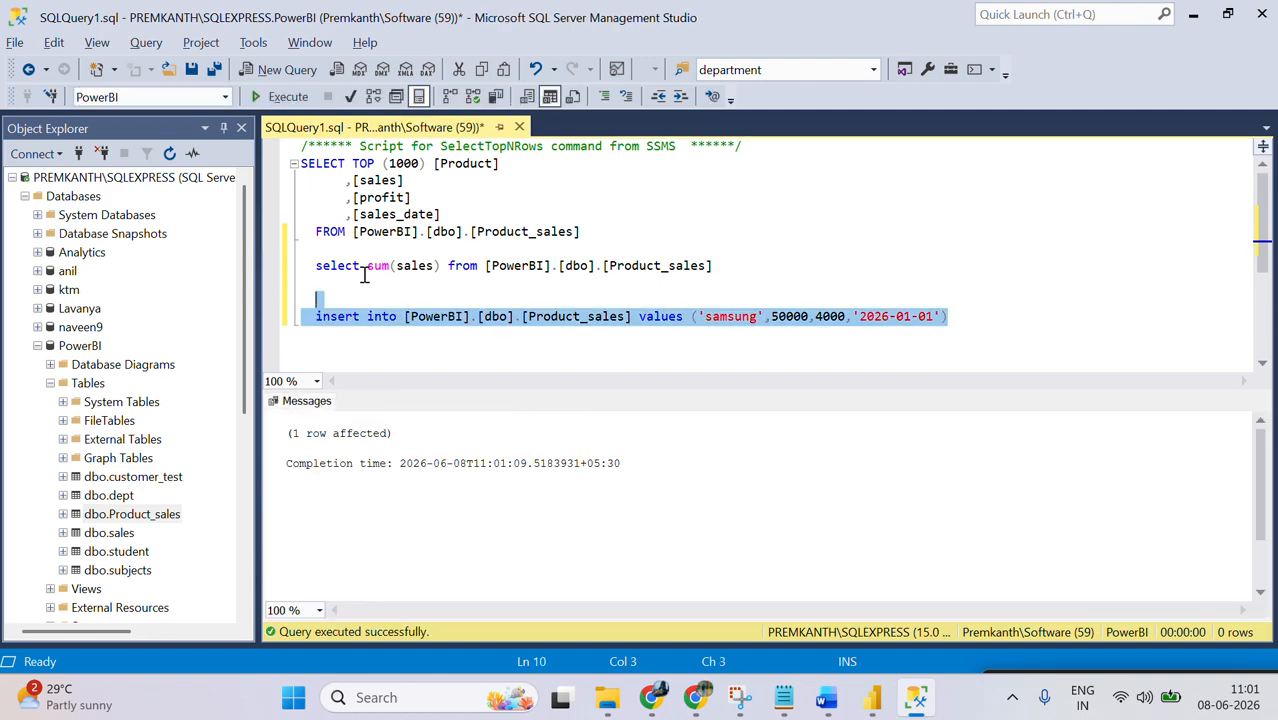
Step: Rerun only the select sum(sales) statement to check the total after the insert
click(364, 274)
triple_click(363, 272)
key(F5)
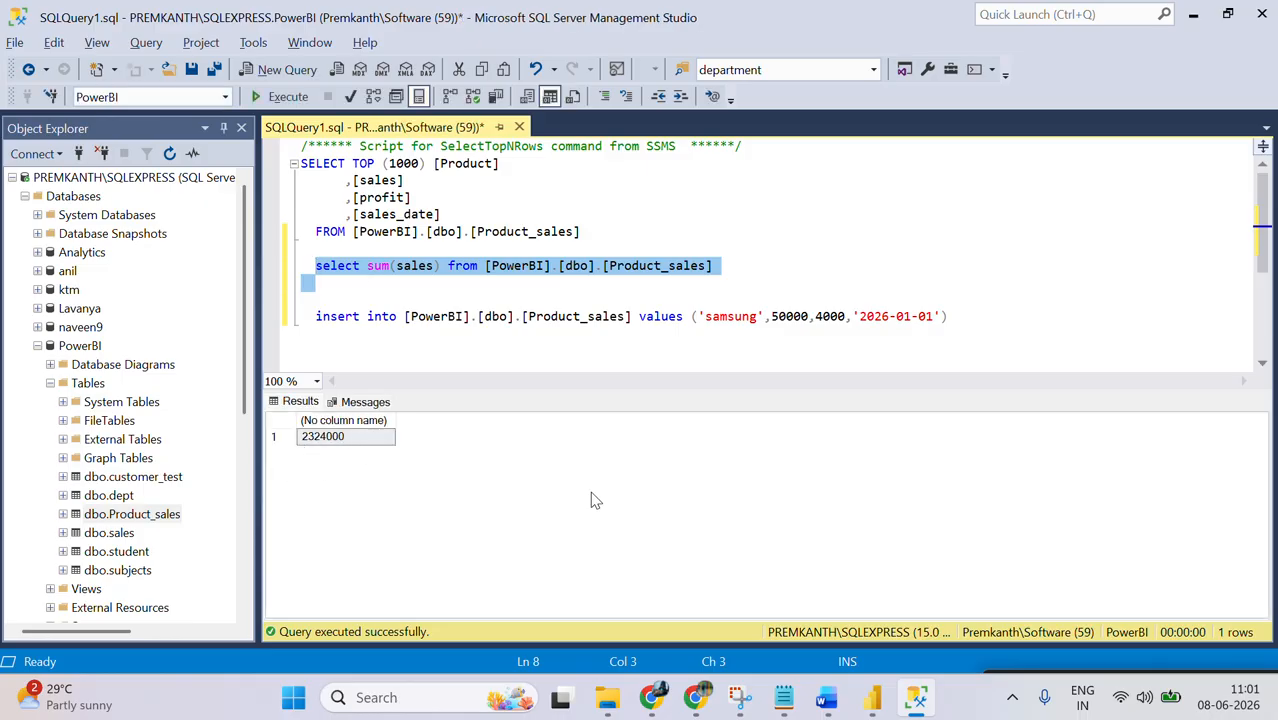
Step: Switch back to Power BI Desktop and collapse the Filters pane beside the report canvas
click(915, 697)
click(872, 697)
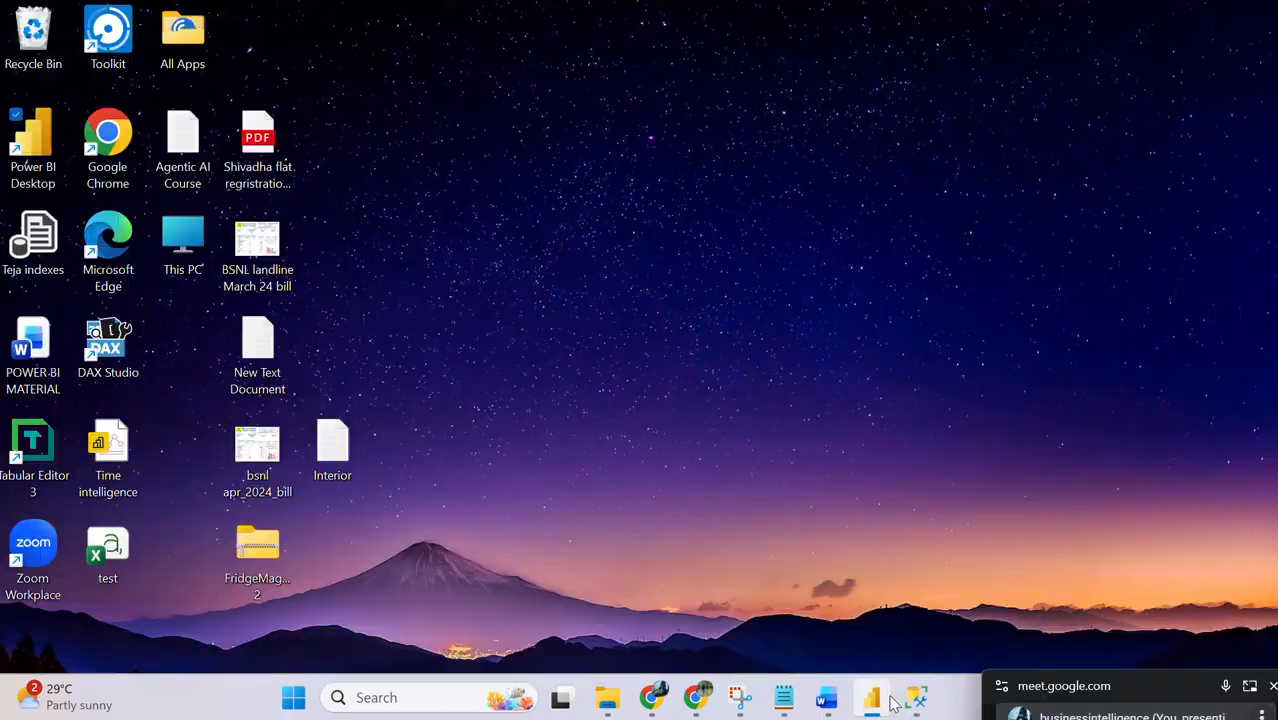
click(887, 701)
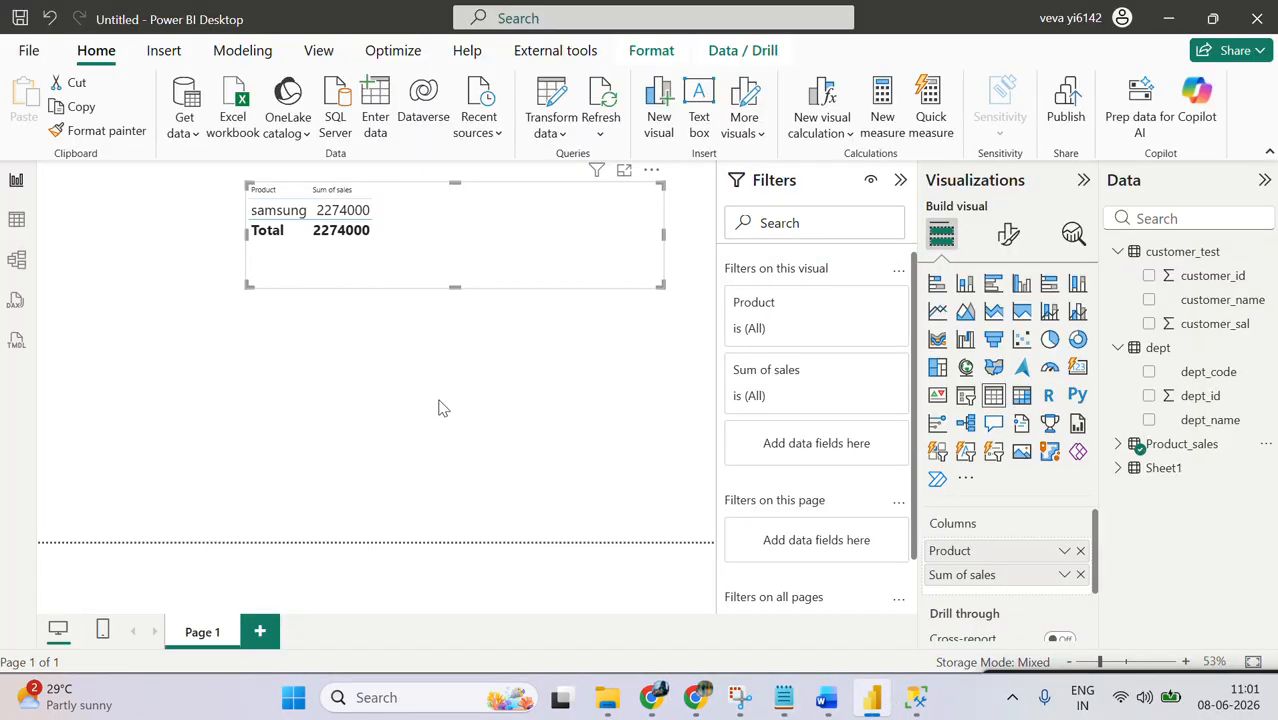
click(896, 184)
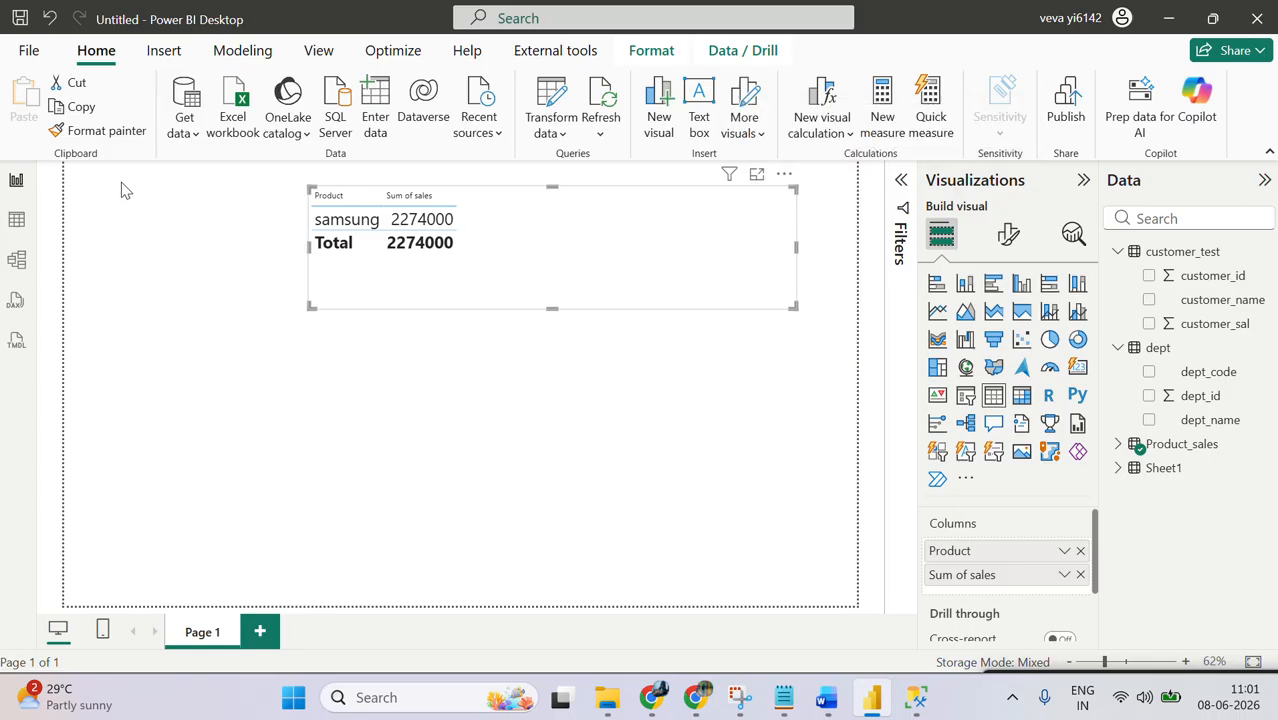
Step: Look at Product_sales in Table view and return to Report view
click(16, 219)
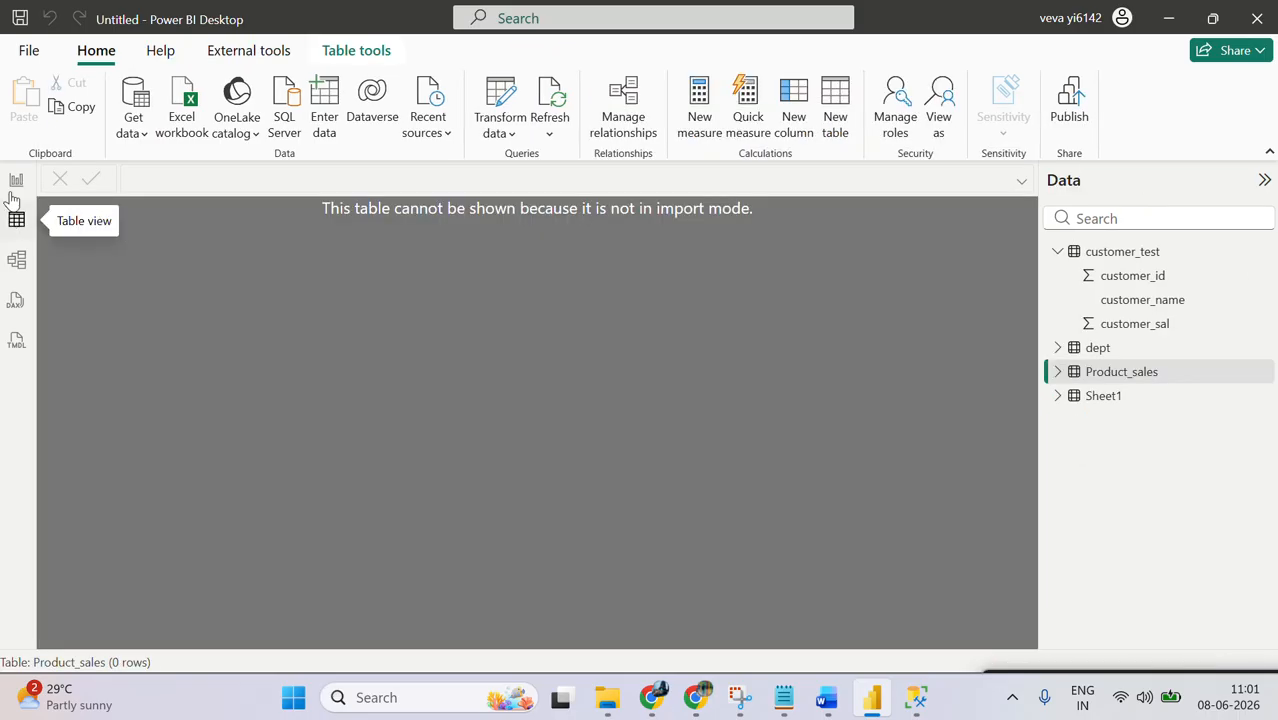
click(16, 179)
click(242, 362)
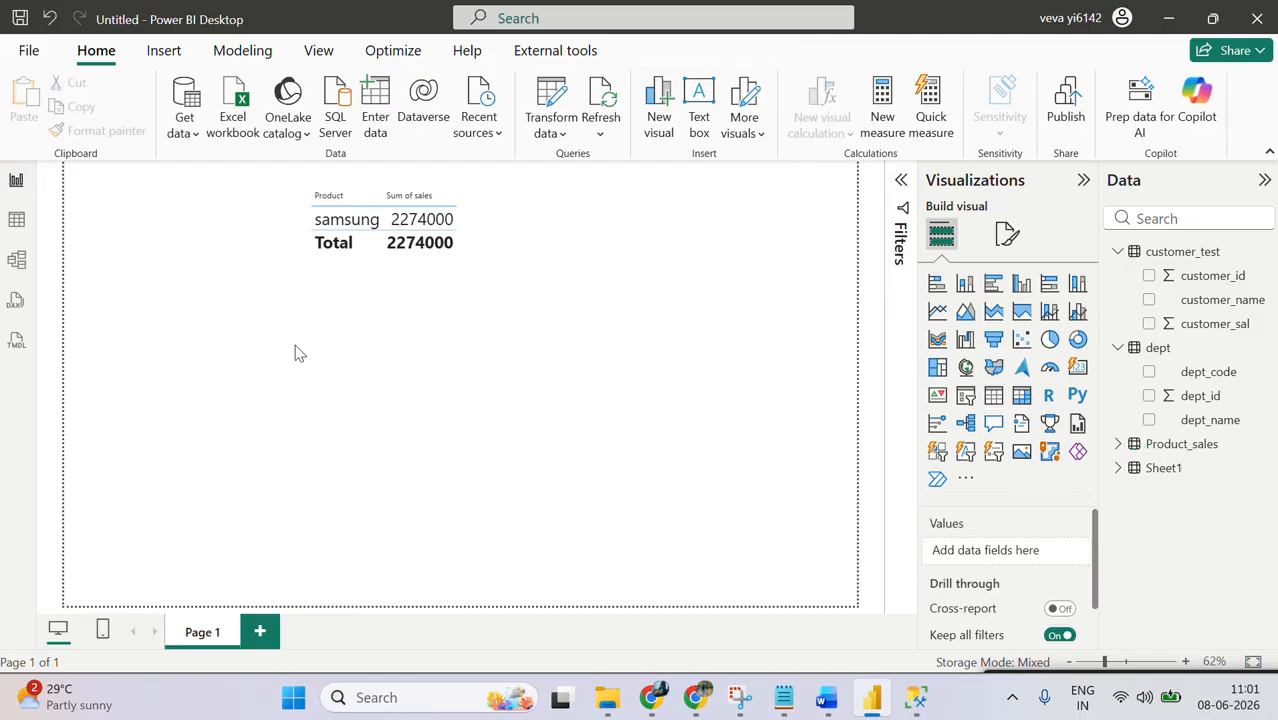
click(1118, 348)
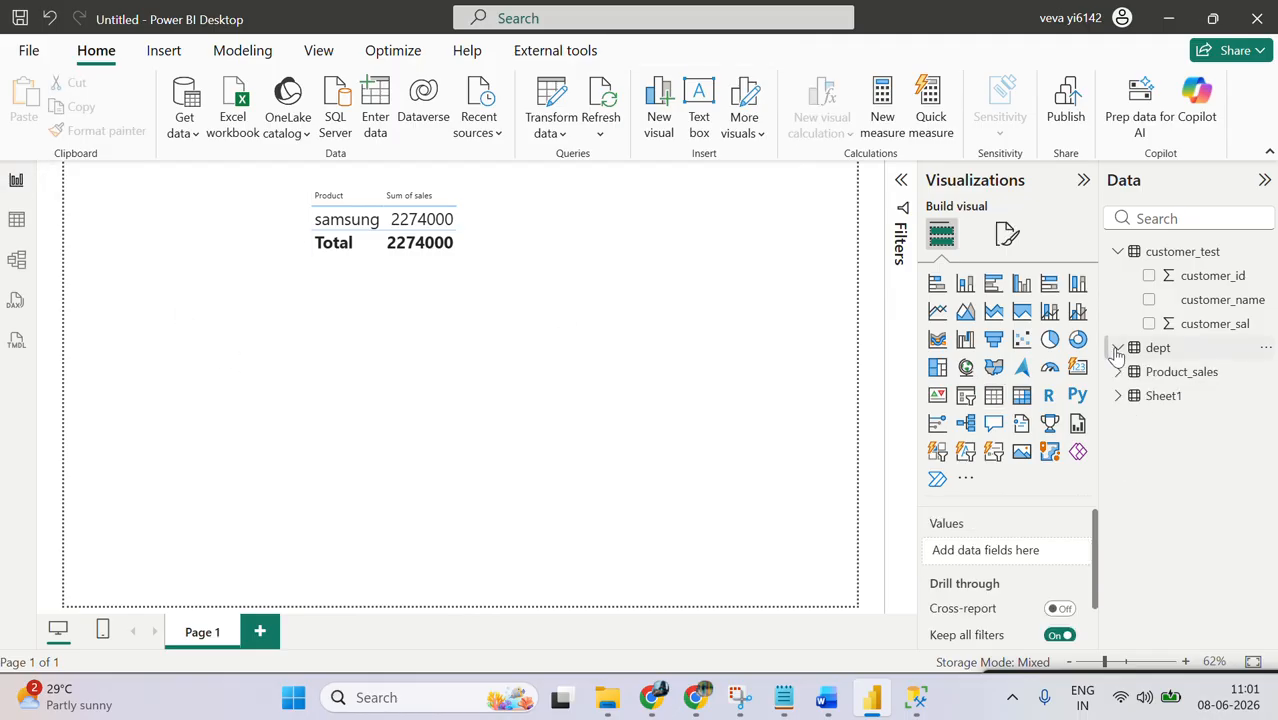
click(1120, 256)
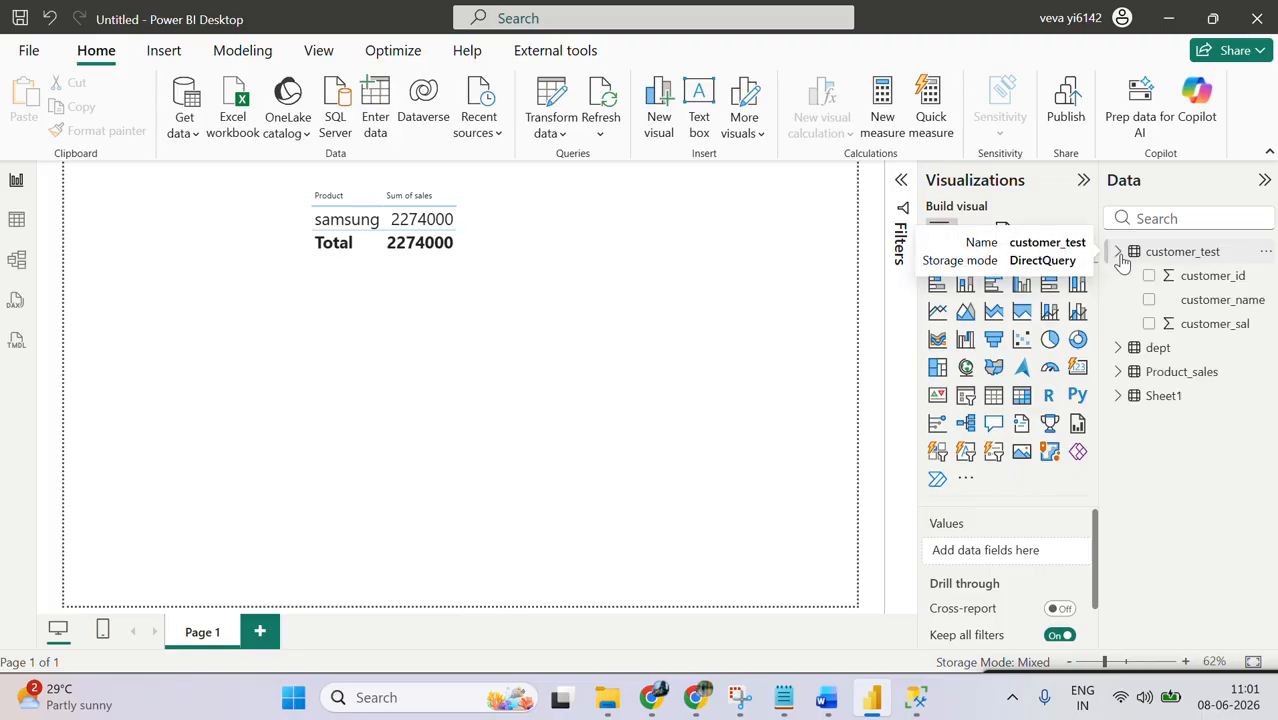
click(1119, 348)
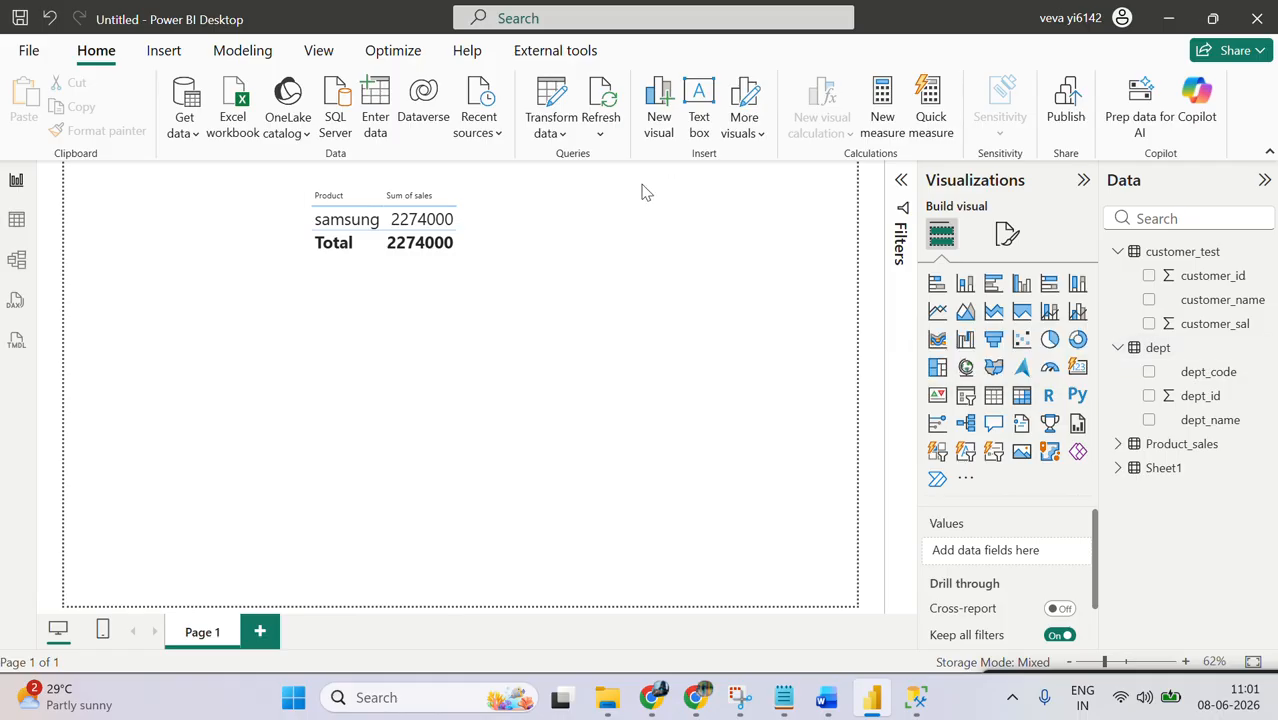
Step: Refresh the report data so the sales table visual queries SQL Server again
click(600, 133)
click(600, 133)
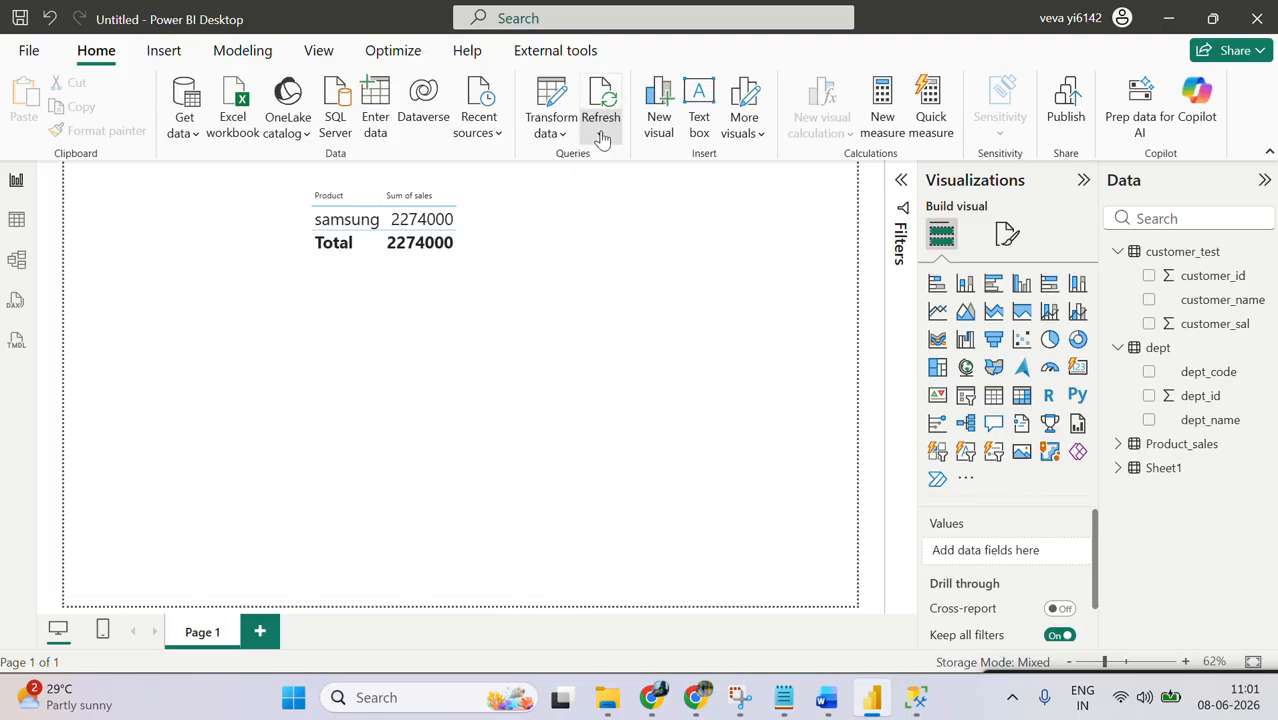
click(601, 135)
click(633, 237)
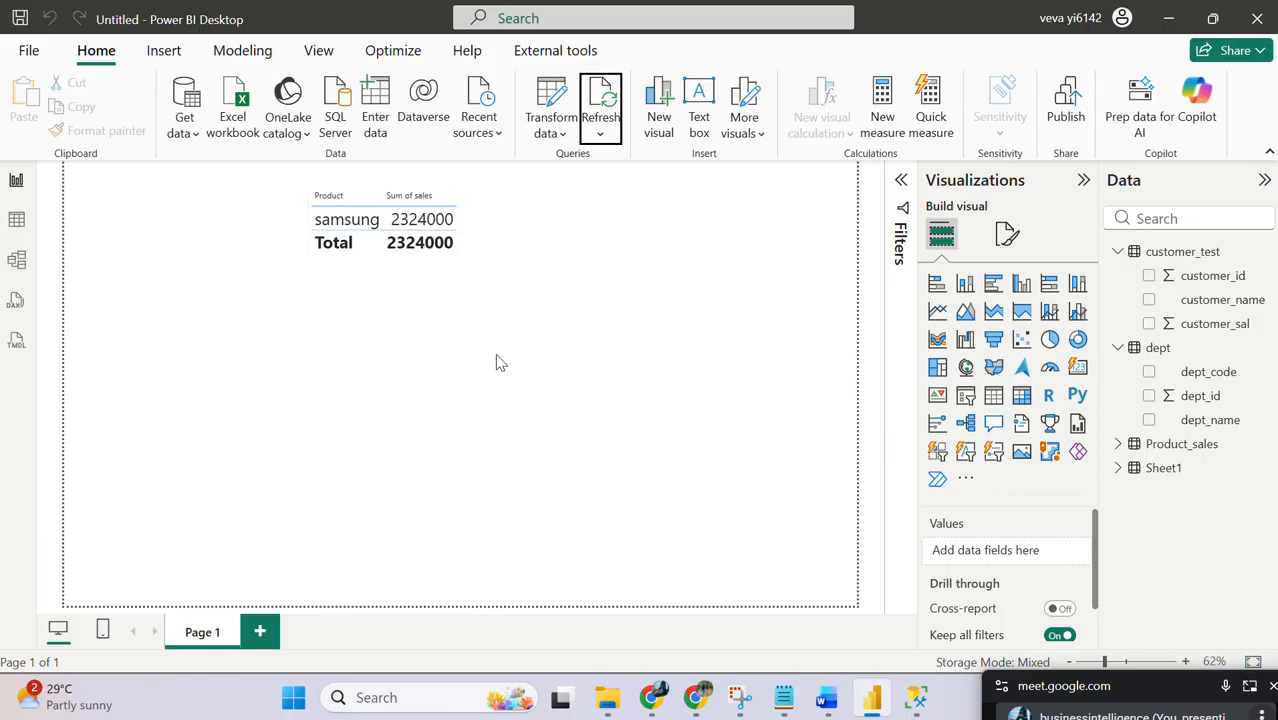
Step: Switch to Chrome and open the My workspace list in the Power BI service
click(694, 695)
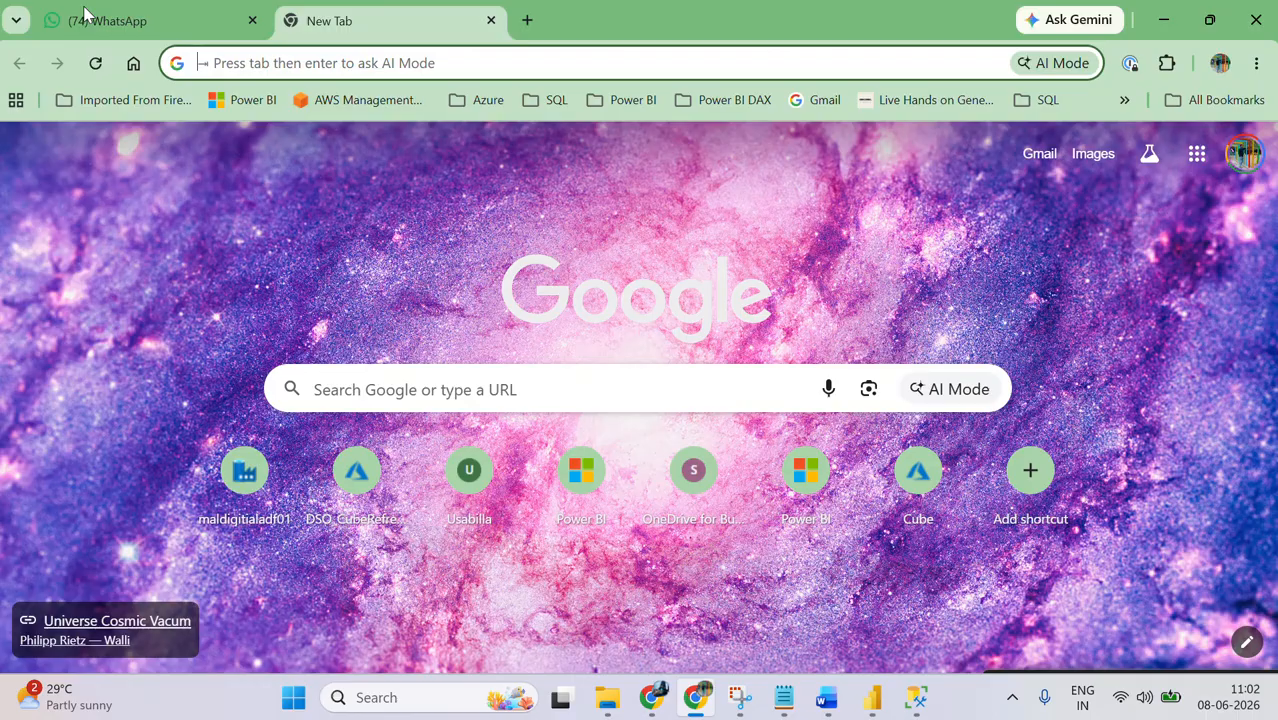
click(344, 66)
text(power bi)
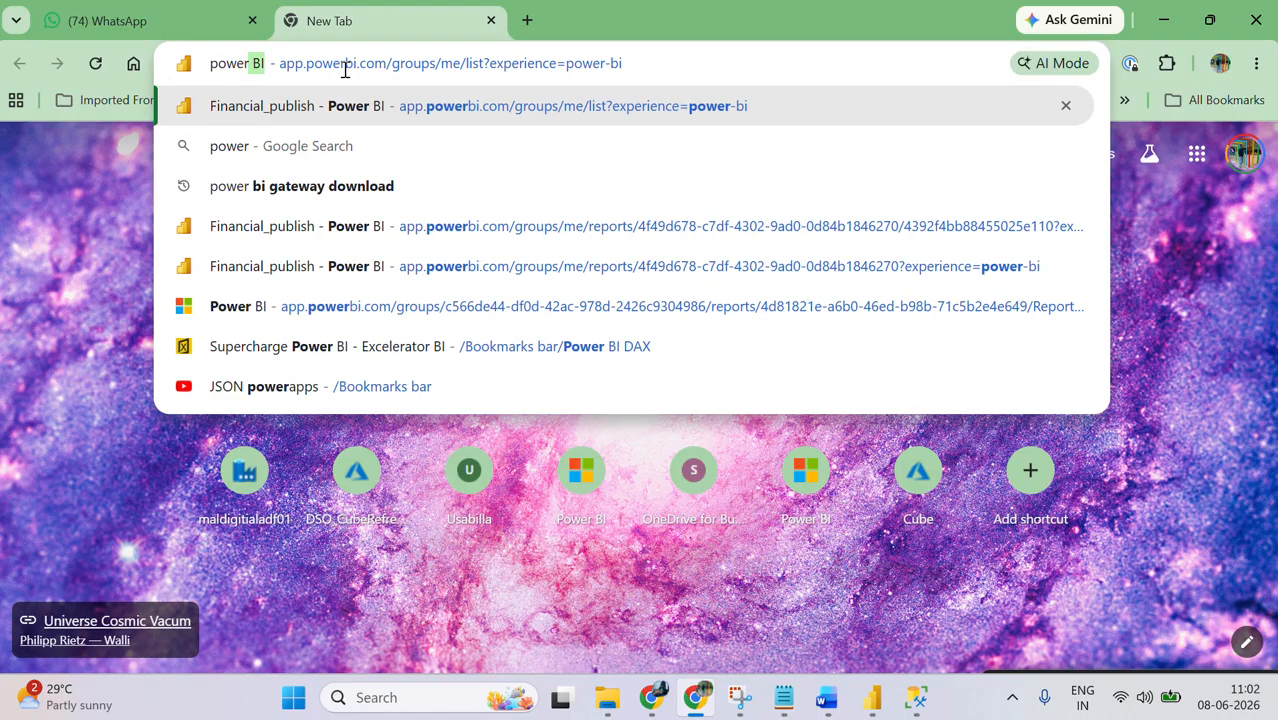
key(Return)
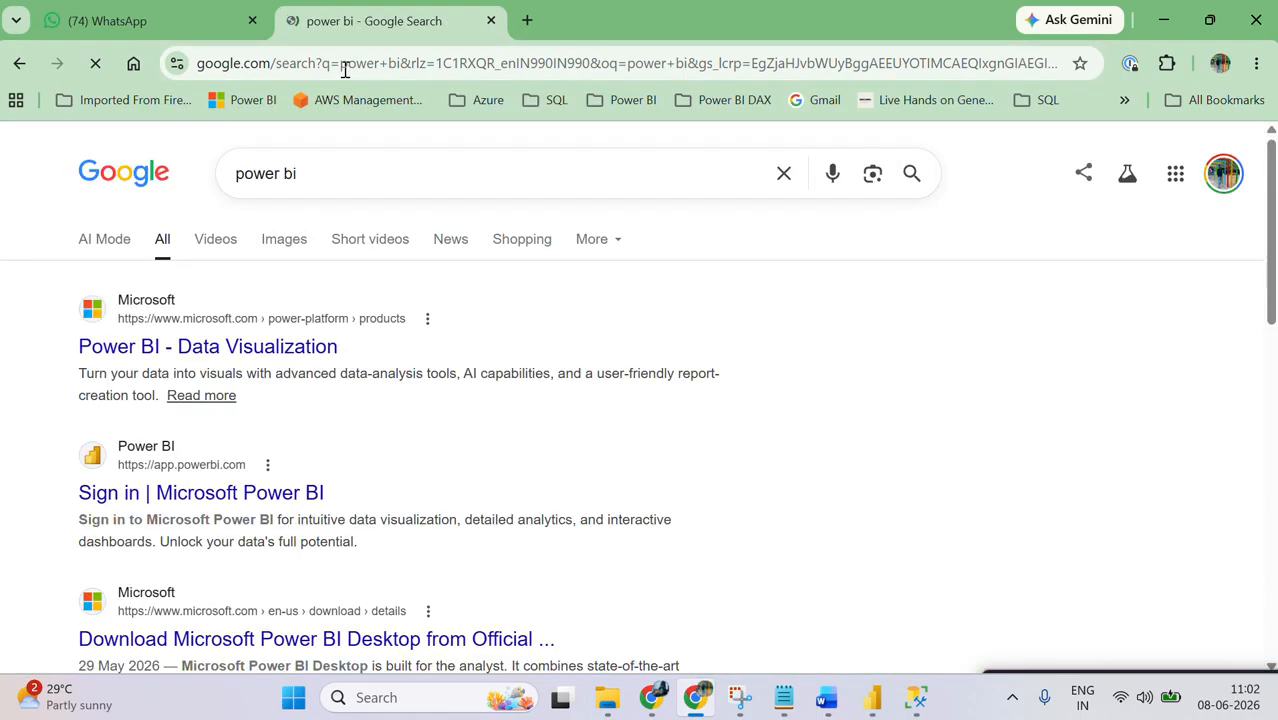
click(344, 63)
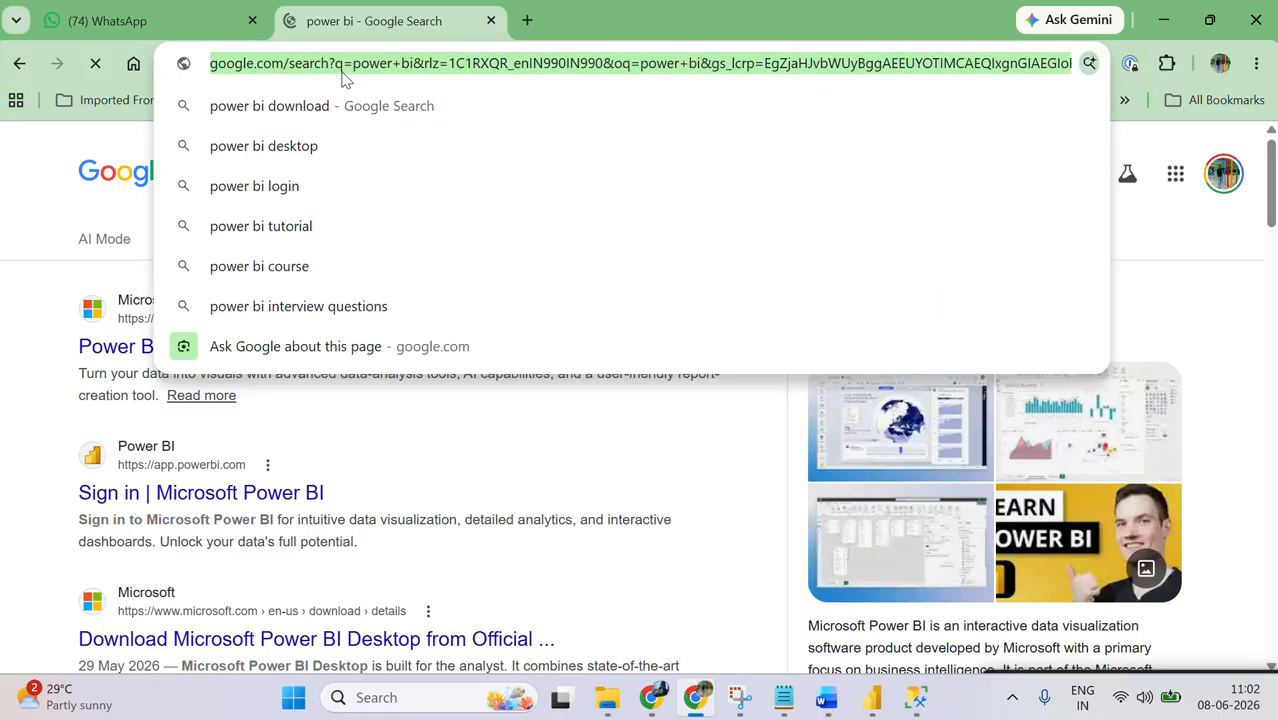
text(power bi)
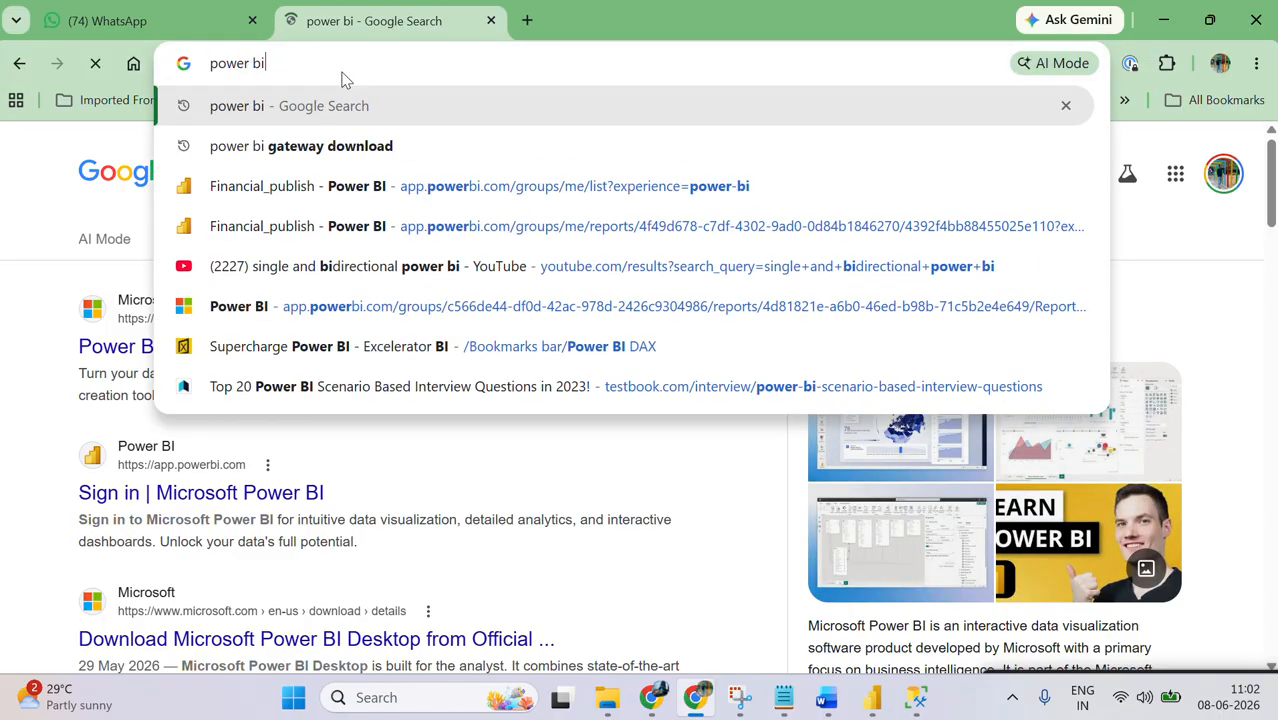
click(346, 186)
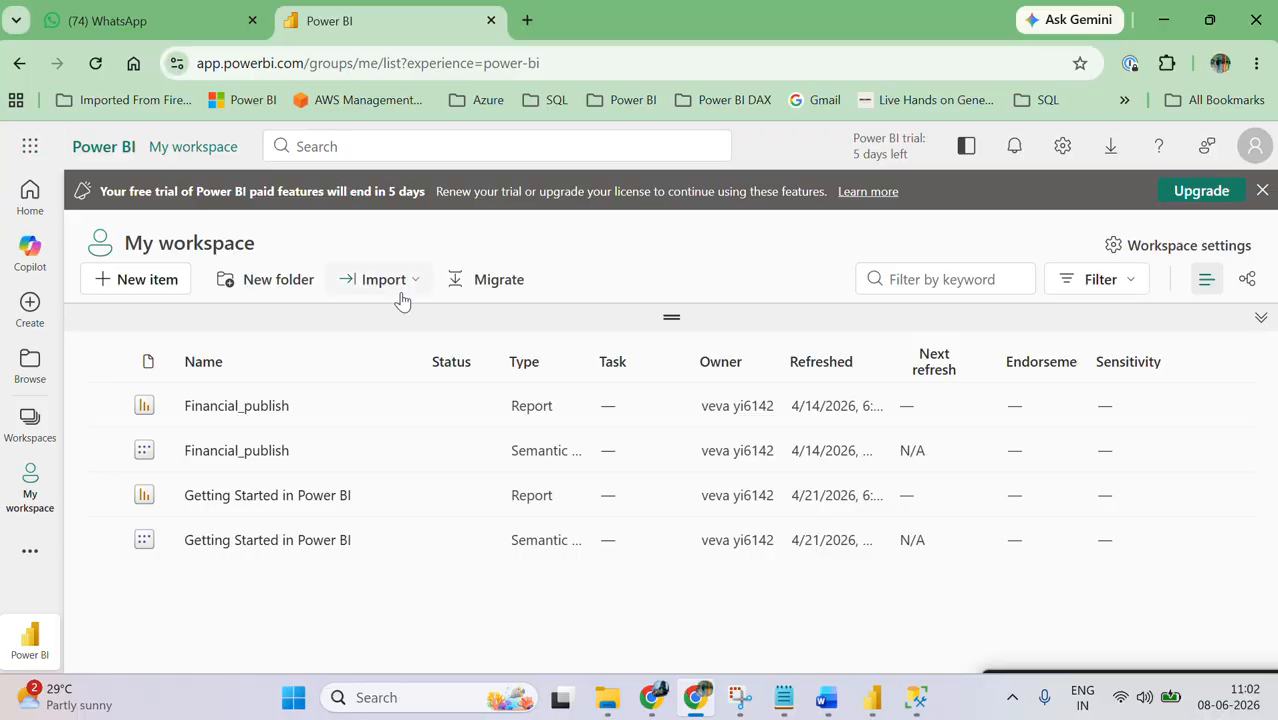
Step: Open the published Financial_publish report and dismiss the free trial banner above it
click(223, 412)
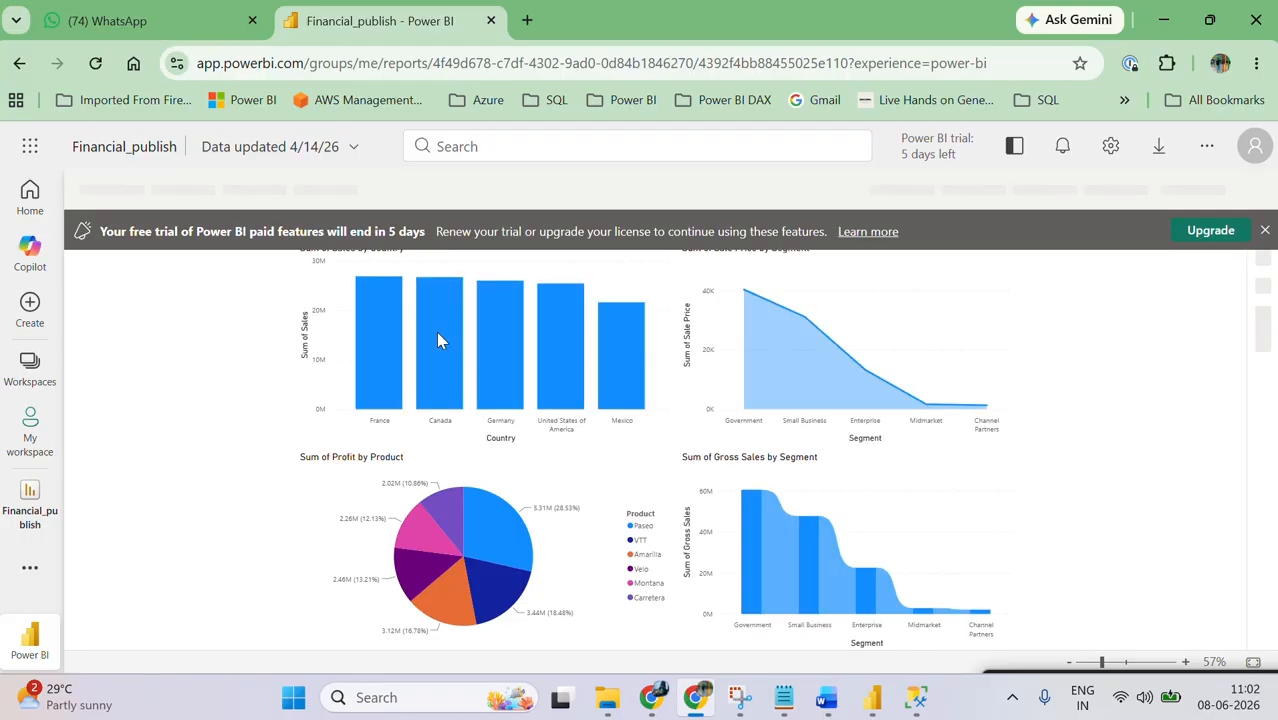
click(1264, 231)
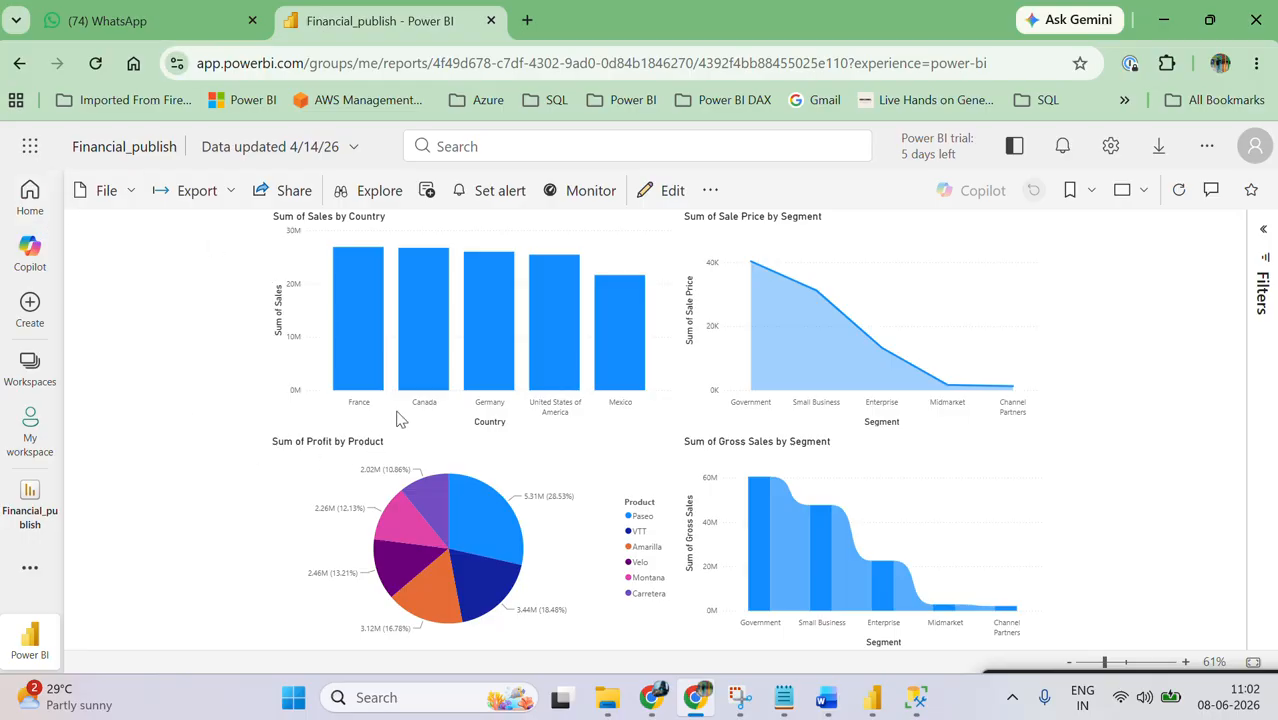
Step: Compare the unpublished report in Power BI Desktop with the published Financial_publish report in Chrome
mouse_move(866, 706)
click(872, 697)
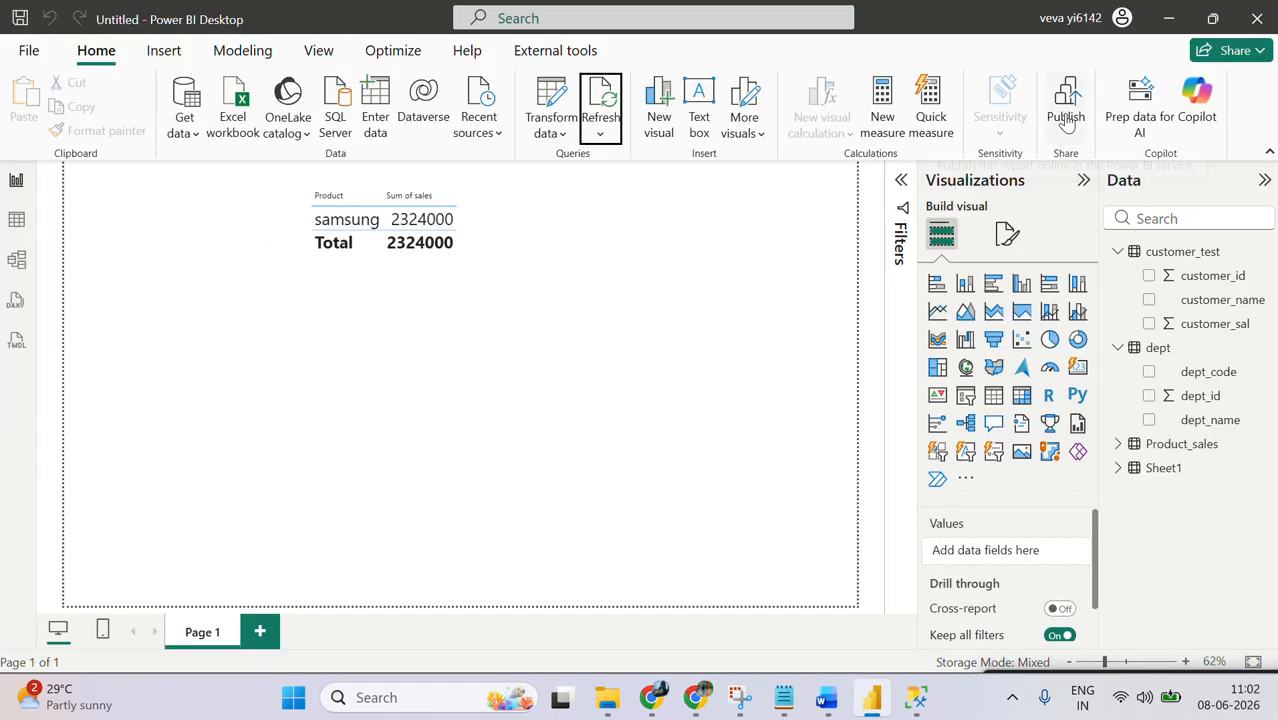
click(1162, 18)
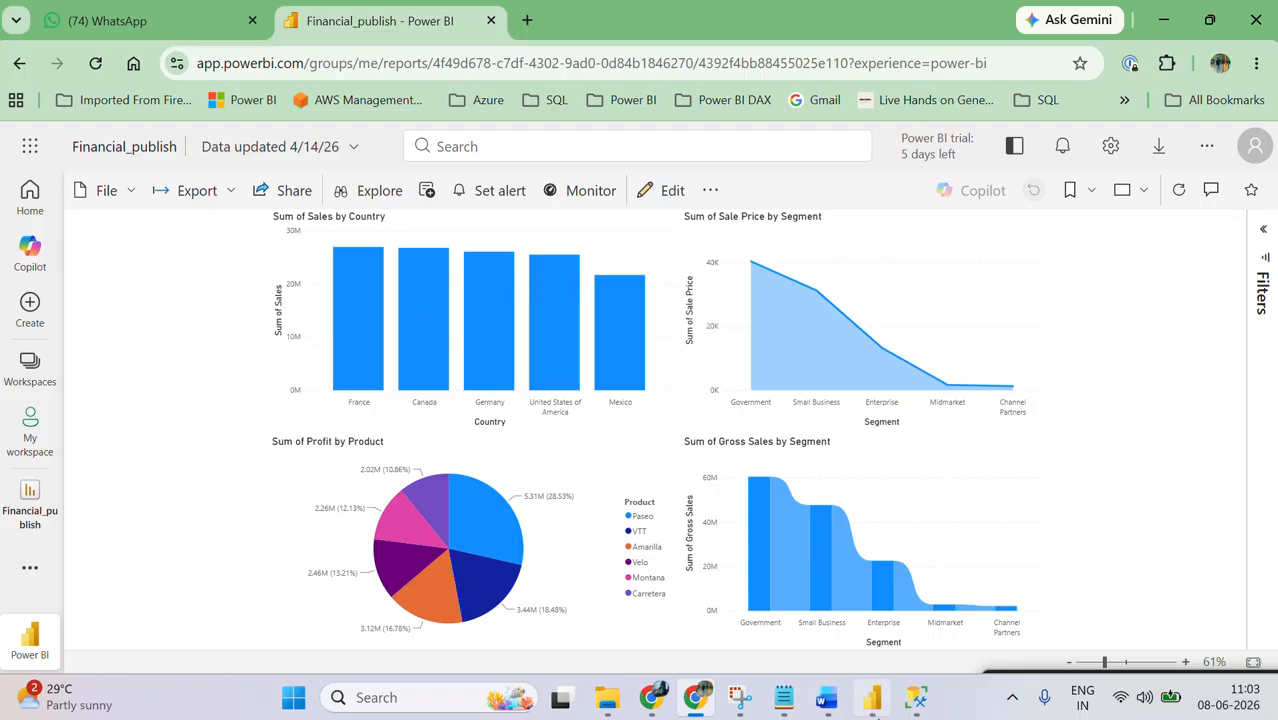
click(872, 697)
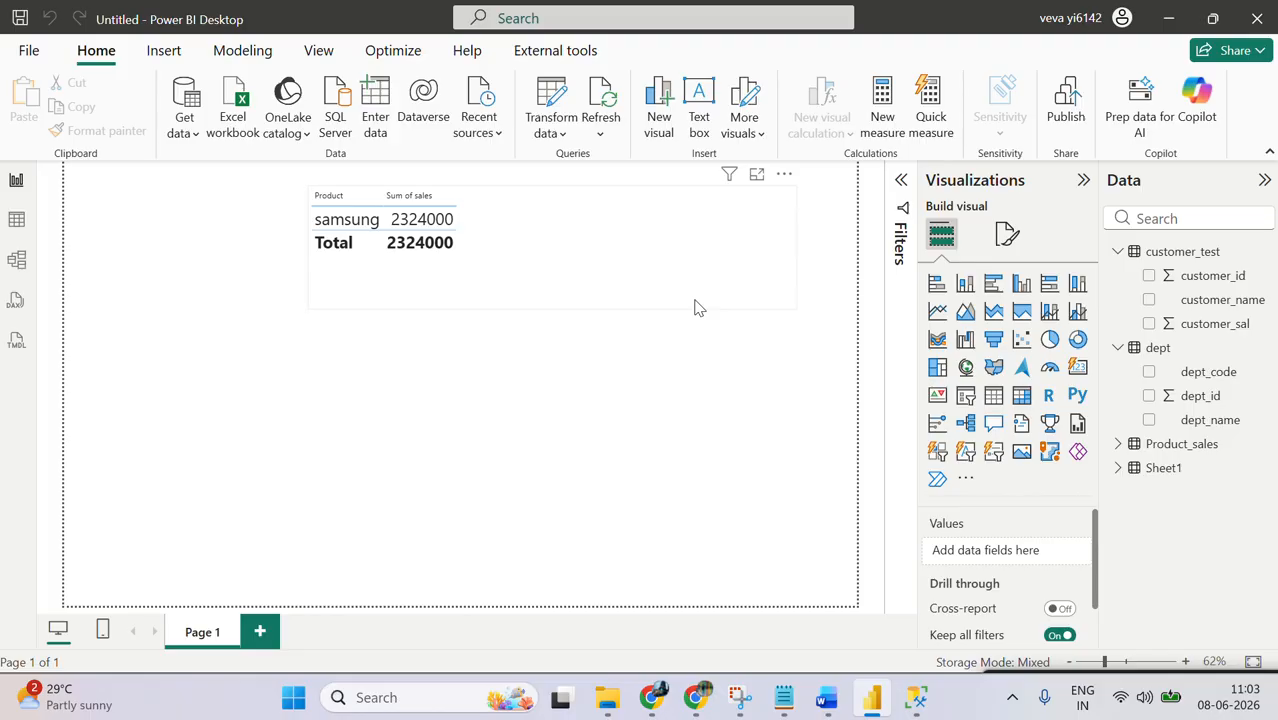
mouse_move(655, 697)
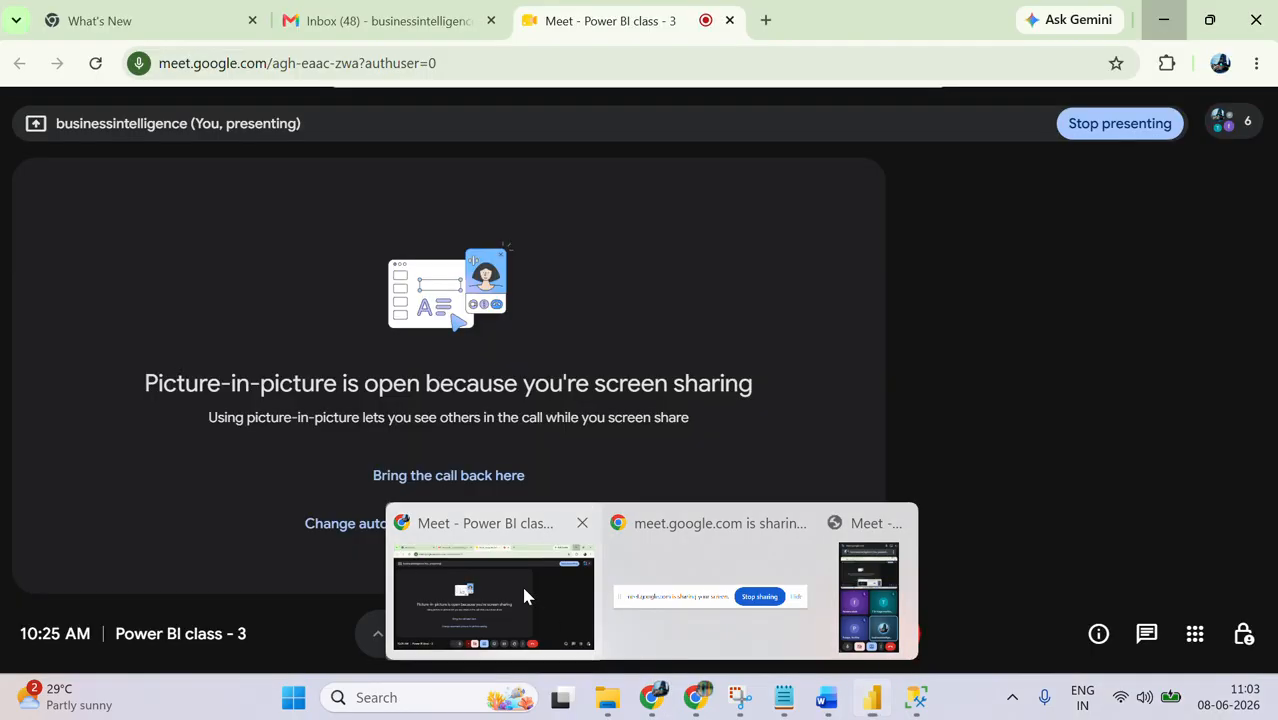
click(521, 583)
click(697, 700)
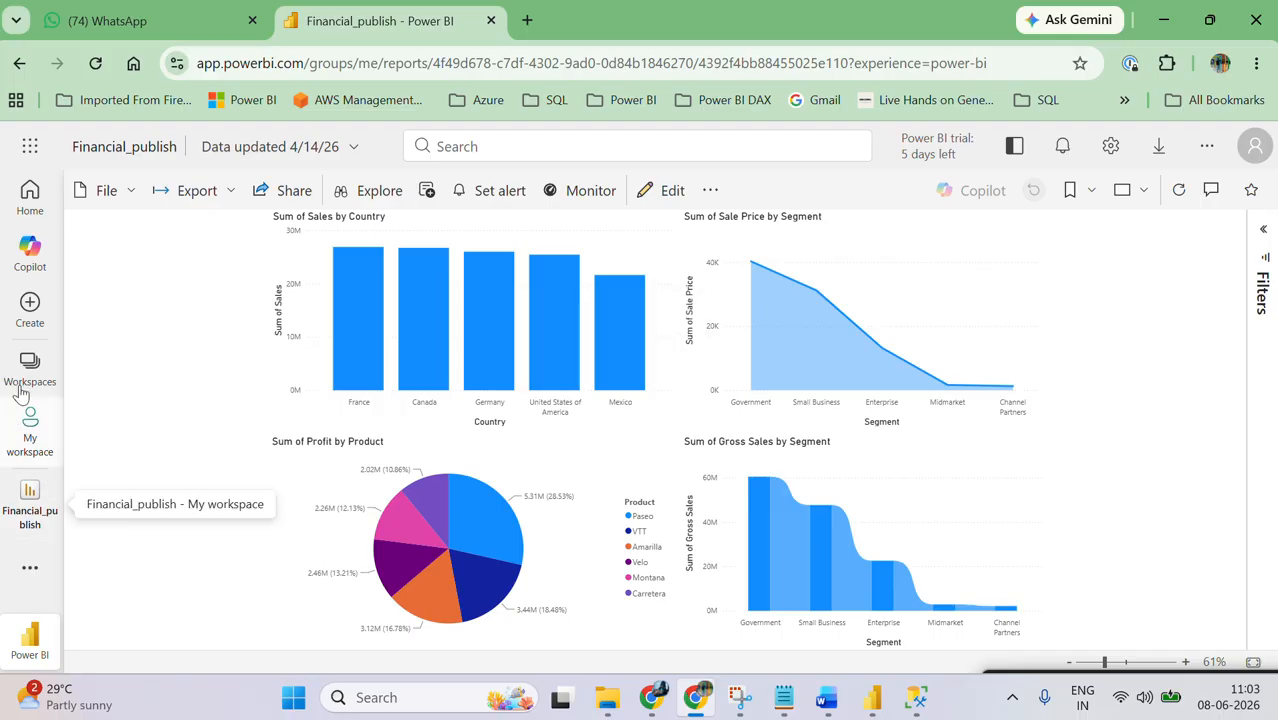
Step: Return to the My workspace item list and look between it and the sales table report in Power BI Desktop
click(30, 447)
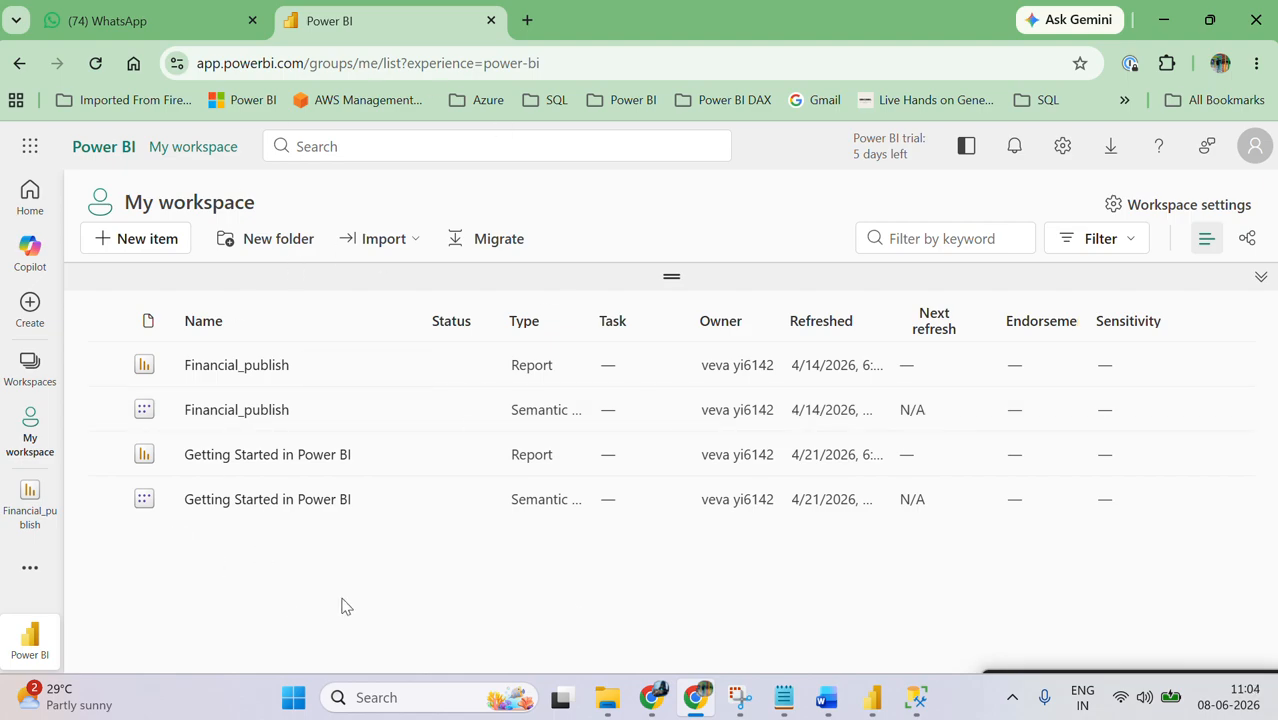
mouse_move(872, 697)
click(868, 590)
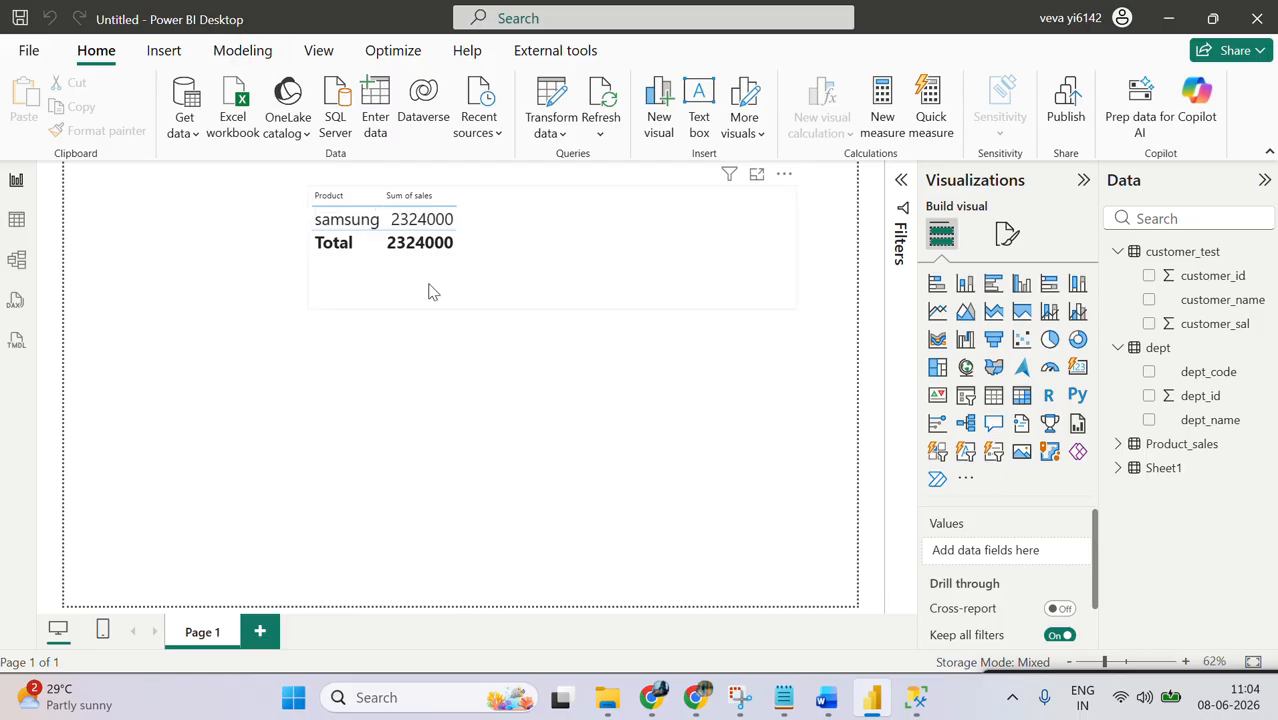
click(695, 697)
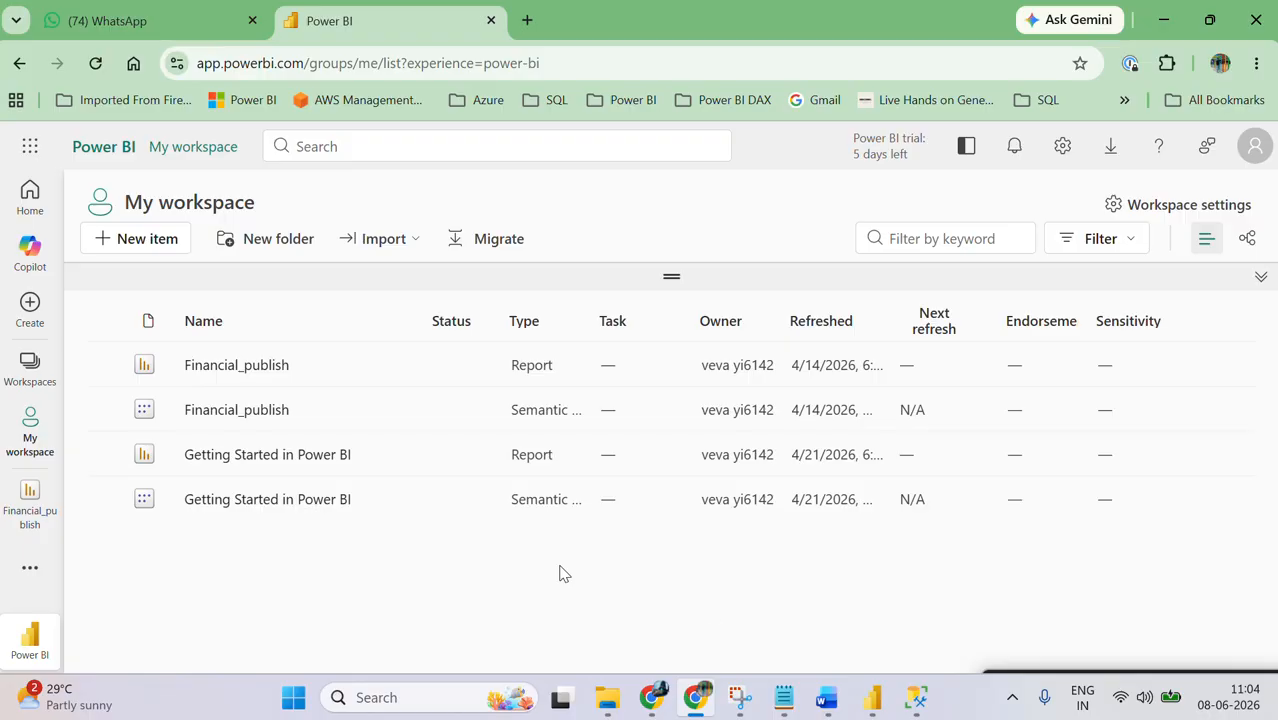
click(872, 697)
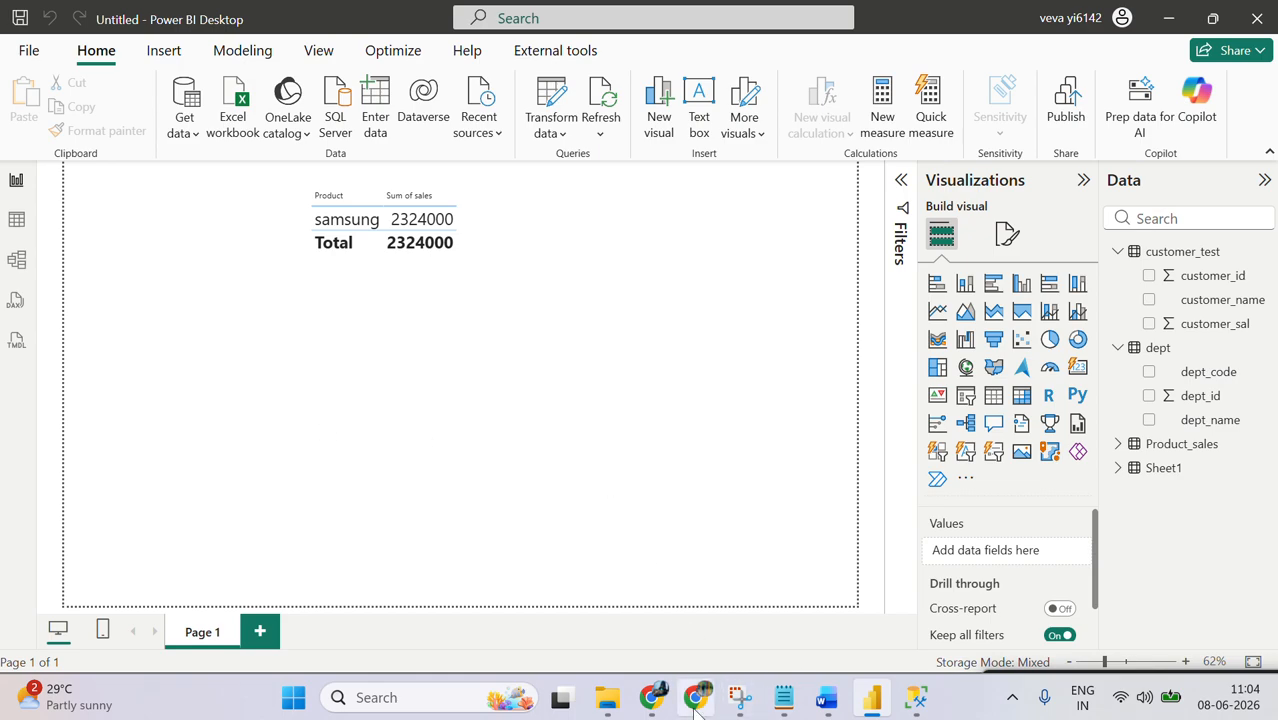
mouse_move(697, 710)
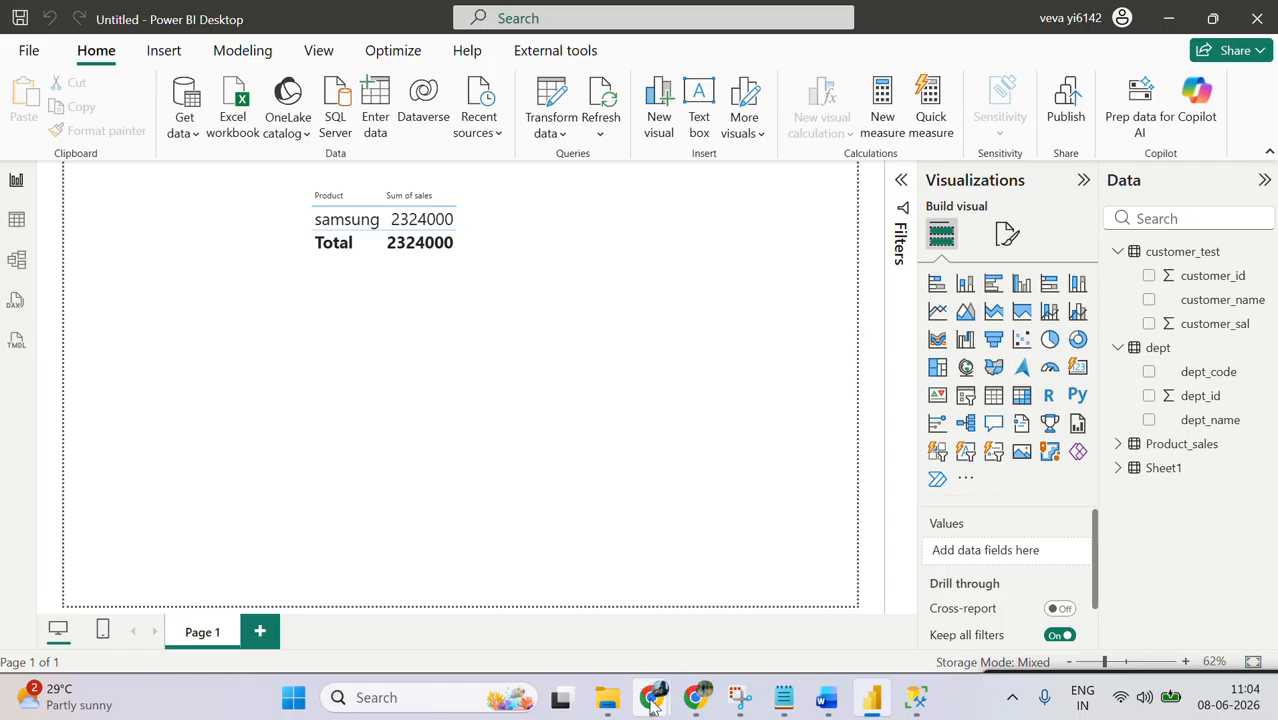
mouse_move(652, 705)
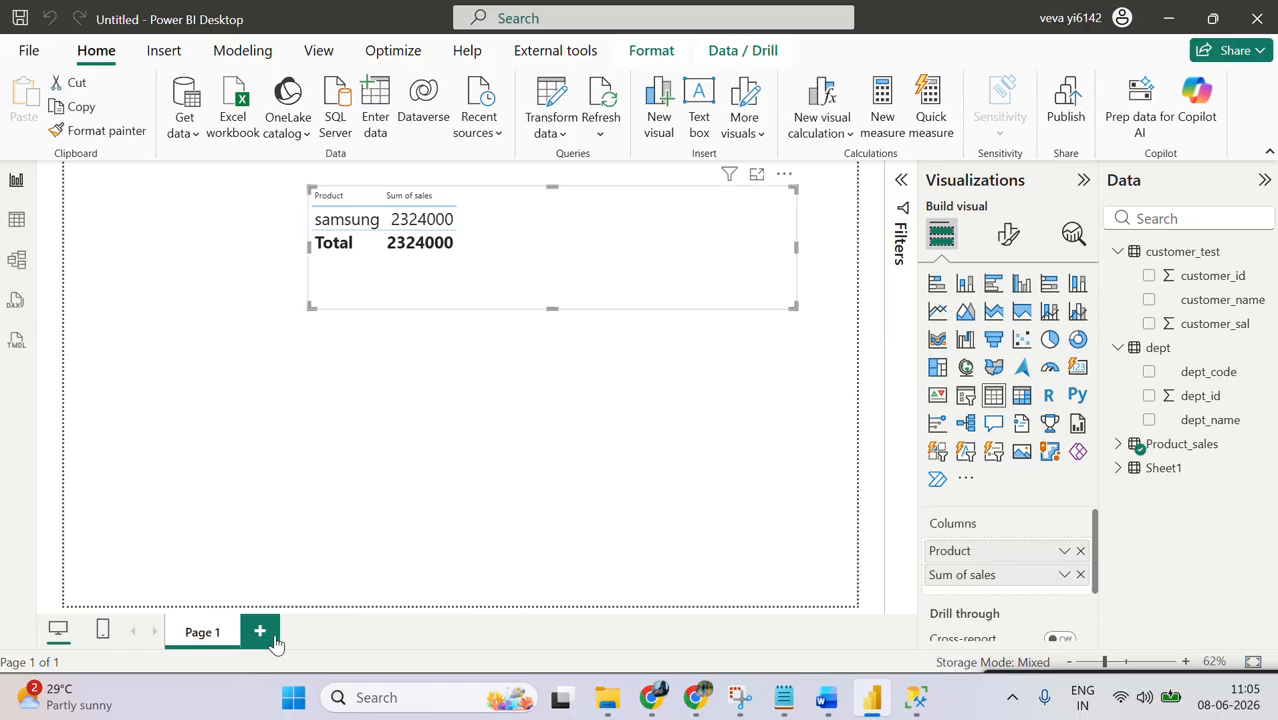
Step: Add a second report page and collapse the customer_test and dept tables in the field list
click(259, 632)
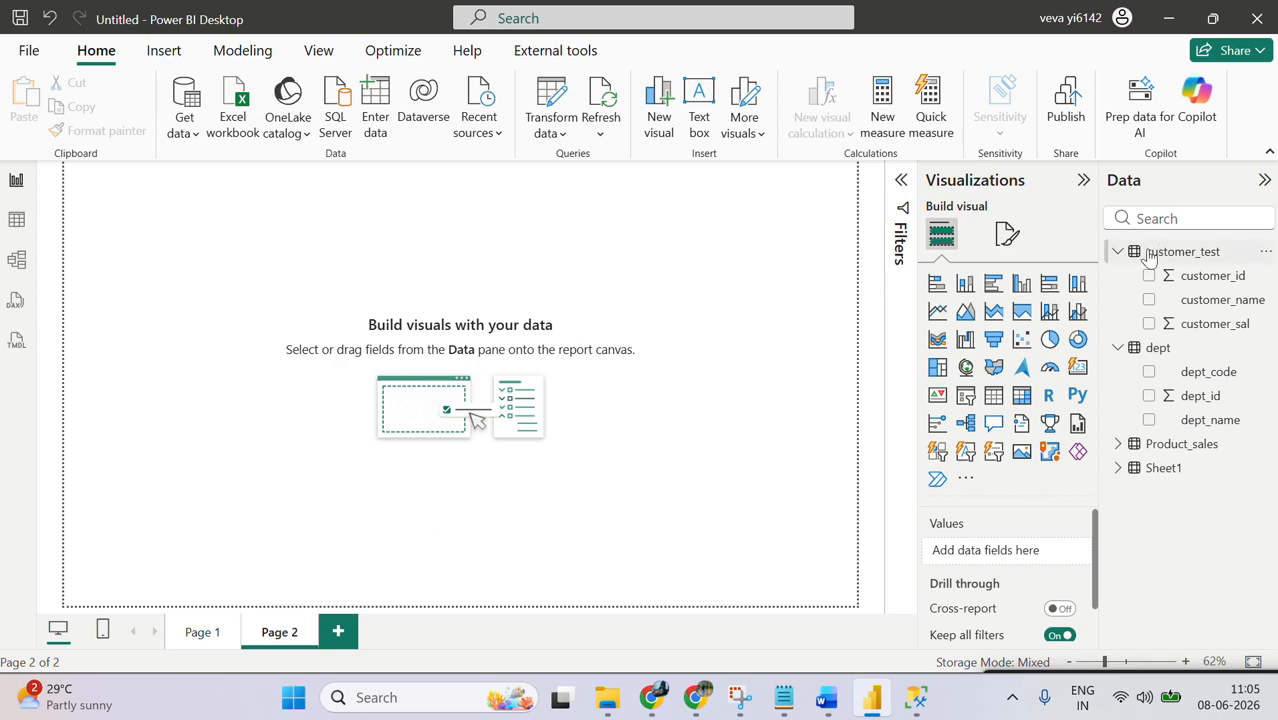
click(1119, 252)
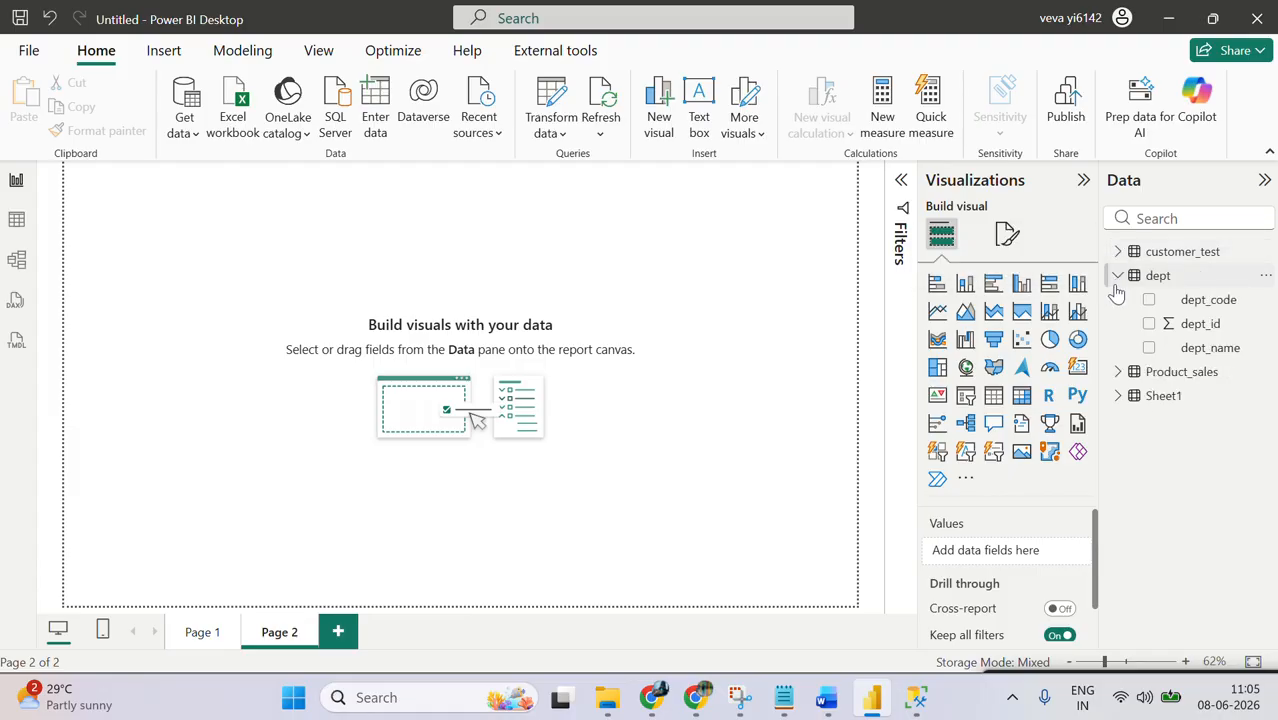
click(1118, 276)
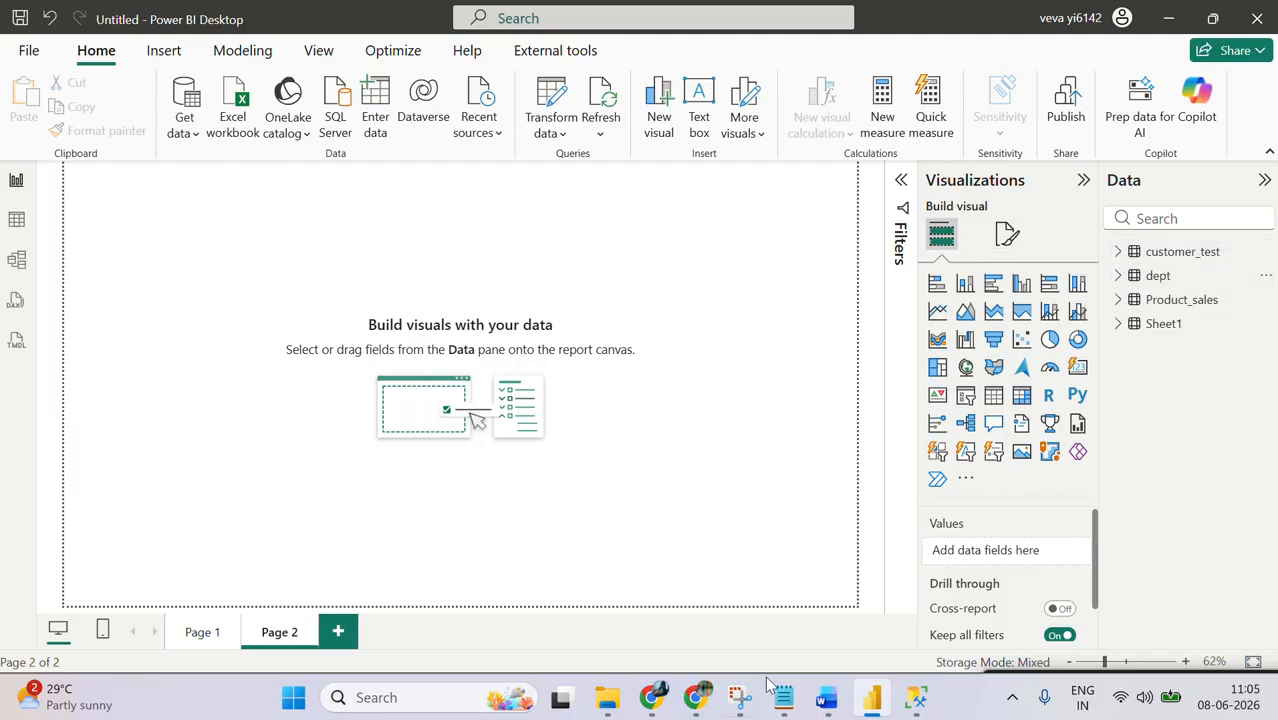
Step: Switch to Notepad and review the session 3 notes on import mode and Direct Query
click(784, 695)
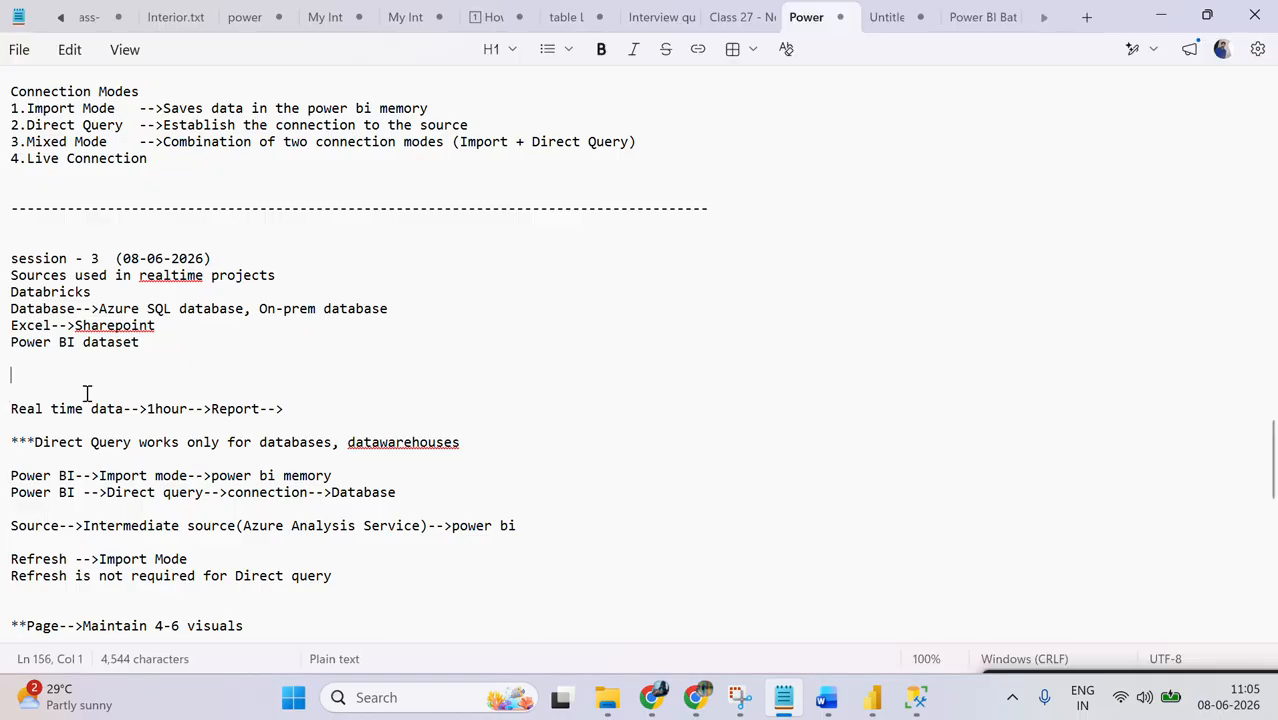
key(Down)
key(Down)
key(Down)
key(Down)
key(Down)
key(Down)
key(Down)
key(Down)
key(Down)
key(Down)
key(Down)
key(Down)
key(Down)
key(Down)
key(Down)
key(Down)
key(Down)
key(Down)
key(Down)
key(Down)
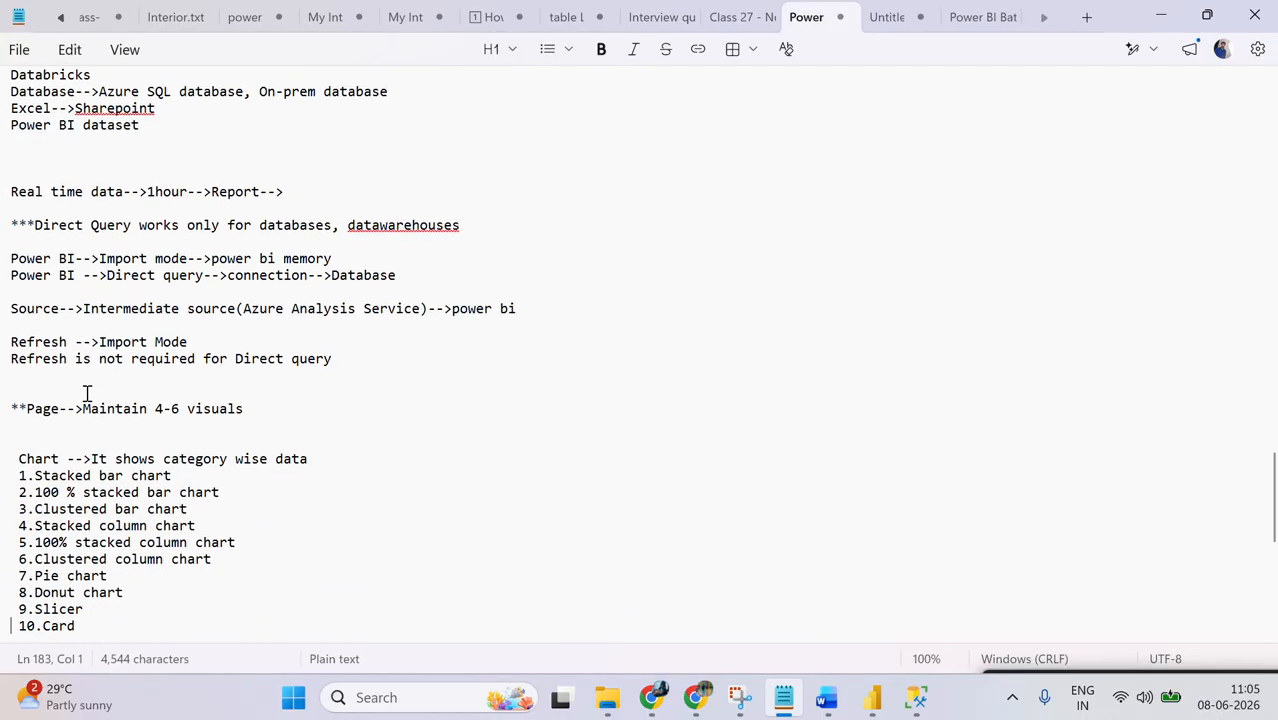
click(133, 276)
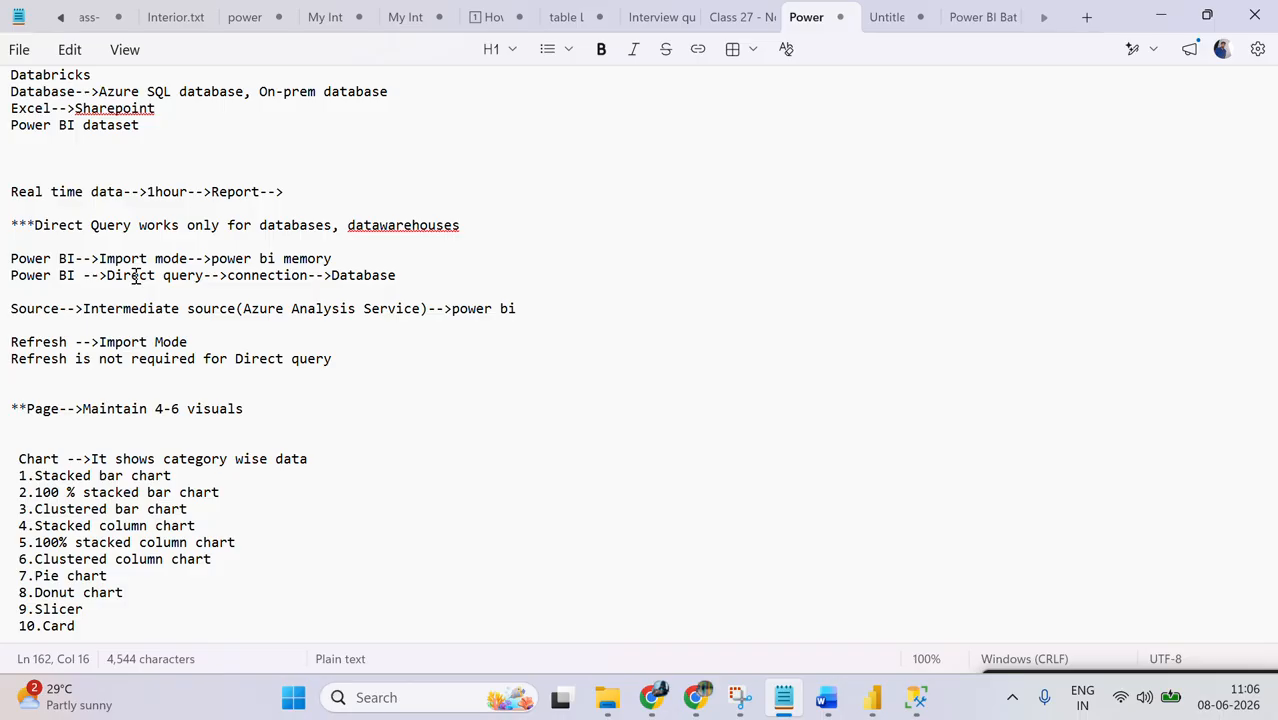
Step: Highlight the chart notes from the category-wise definition through the Card entry
click(65, 440)
key(Up)
key(shift+End)
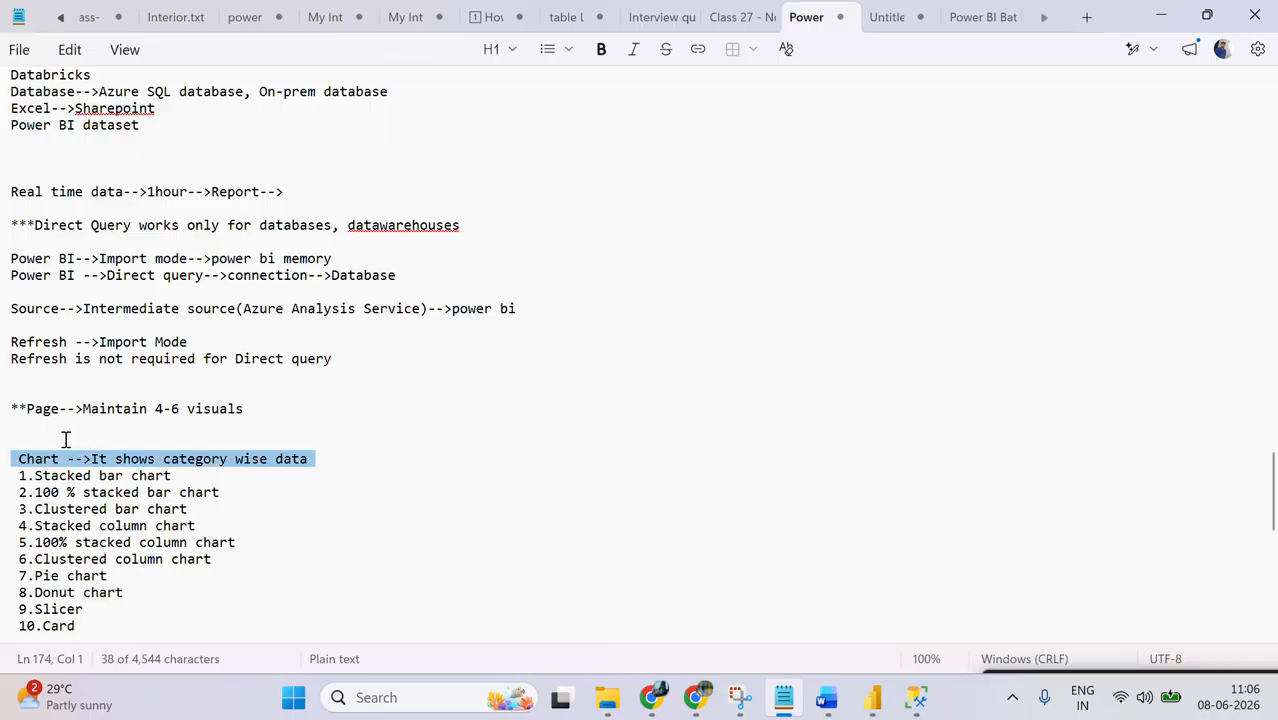
key(shift+Down)
key(shift+Down)
key(shift+Down)
key(shift+Down)
key(shift+Down)
key(shift+Down)
key(shift+Down)
key(shift+Down)
key(shift+Down)
key(shift+Down)
key(shift+Down)
key(shift+Down)
key(shift+Down)
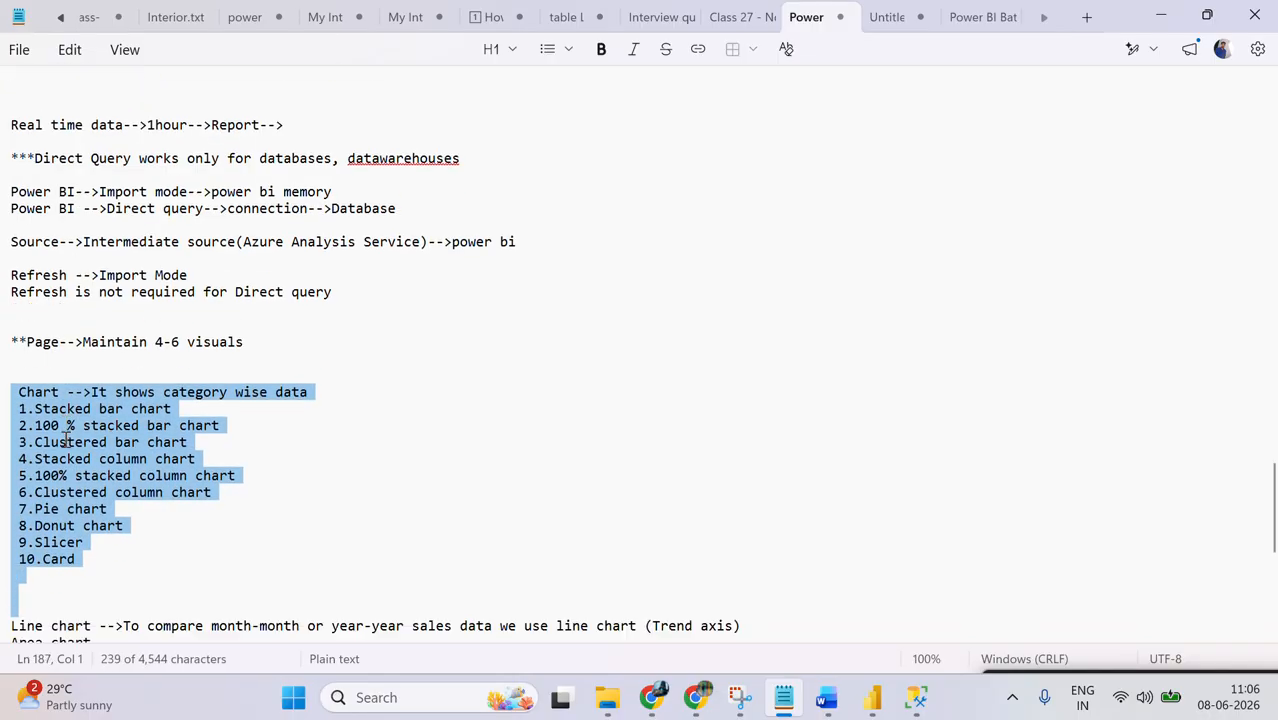
Step: Switch back to Power BI Desktop, view Page 1 and return to the empty Page 2
click(870, 698)
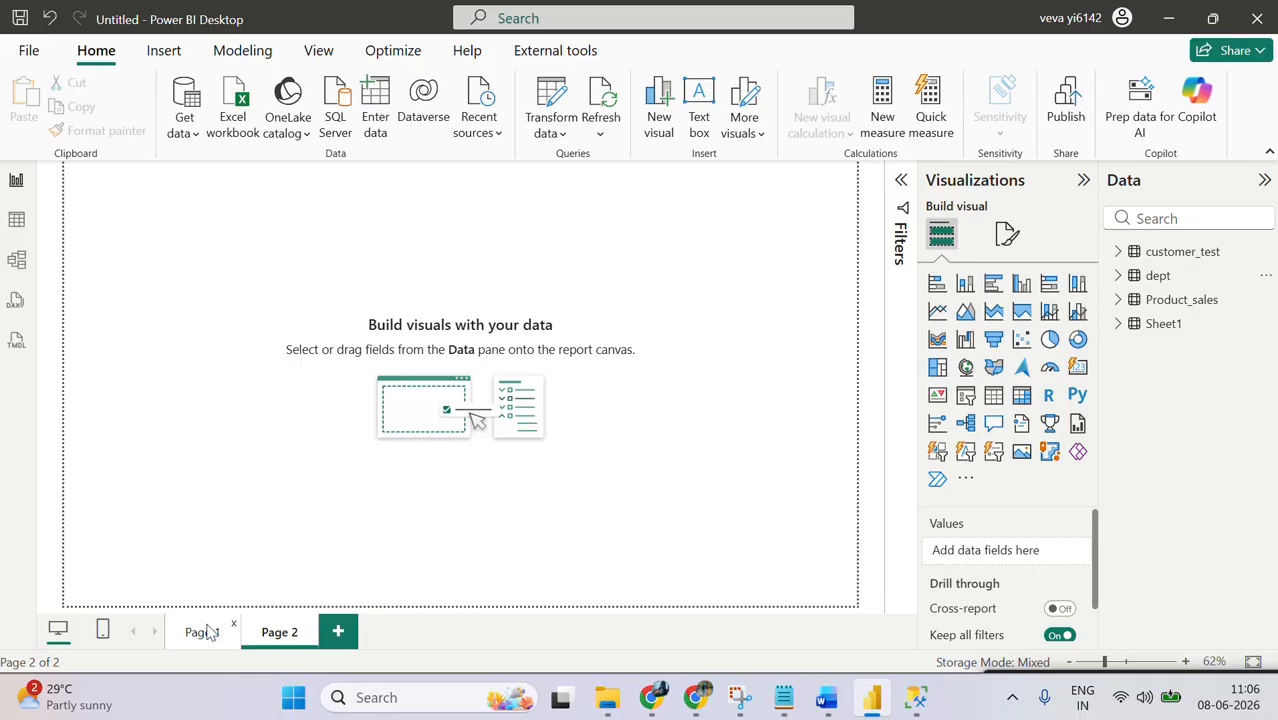
right_click(207, 632)
click(222, 430)
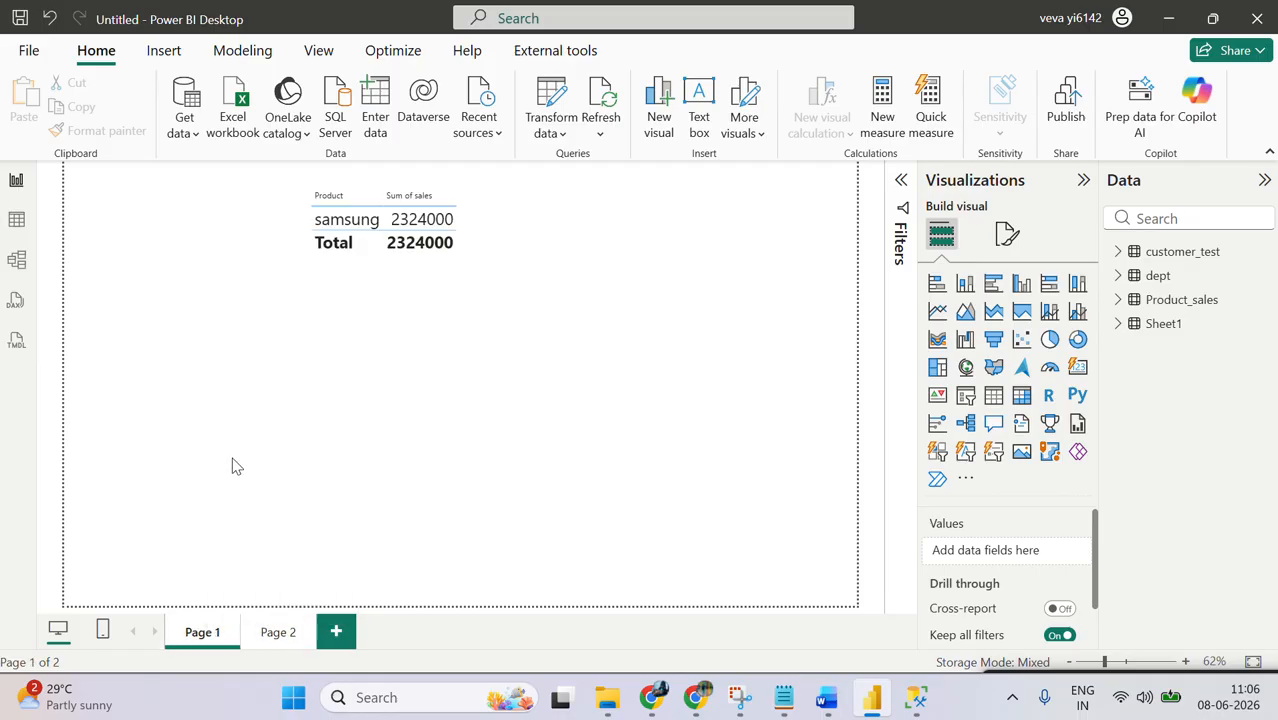
click(272, 634)
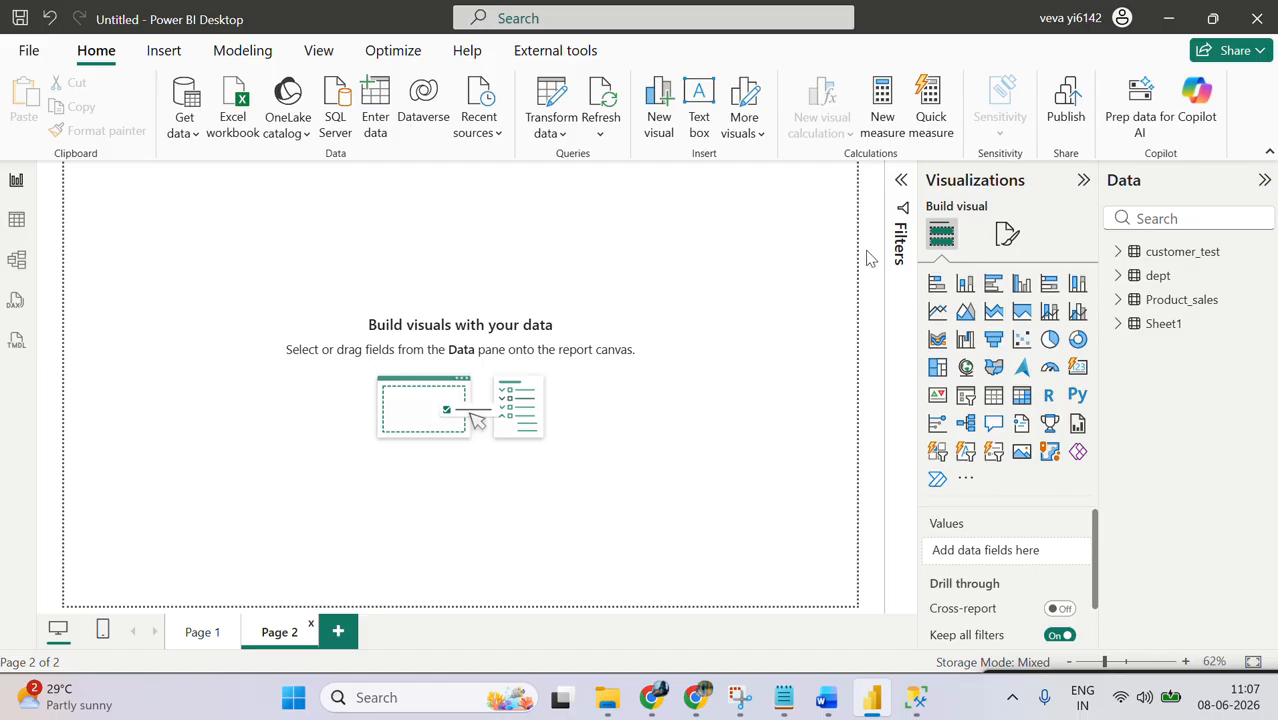
Step: Add a stacked bar chart of Sheet1 Sales by Country to Page 2 and enlarge it to most of the page height
click(936, 285)
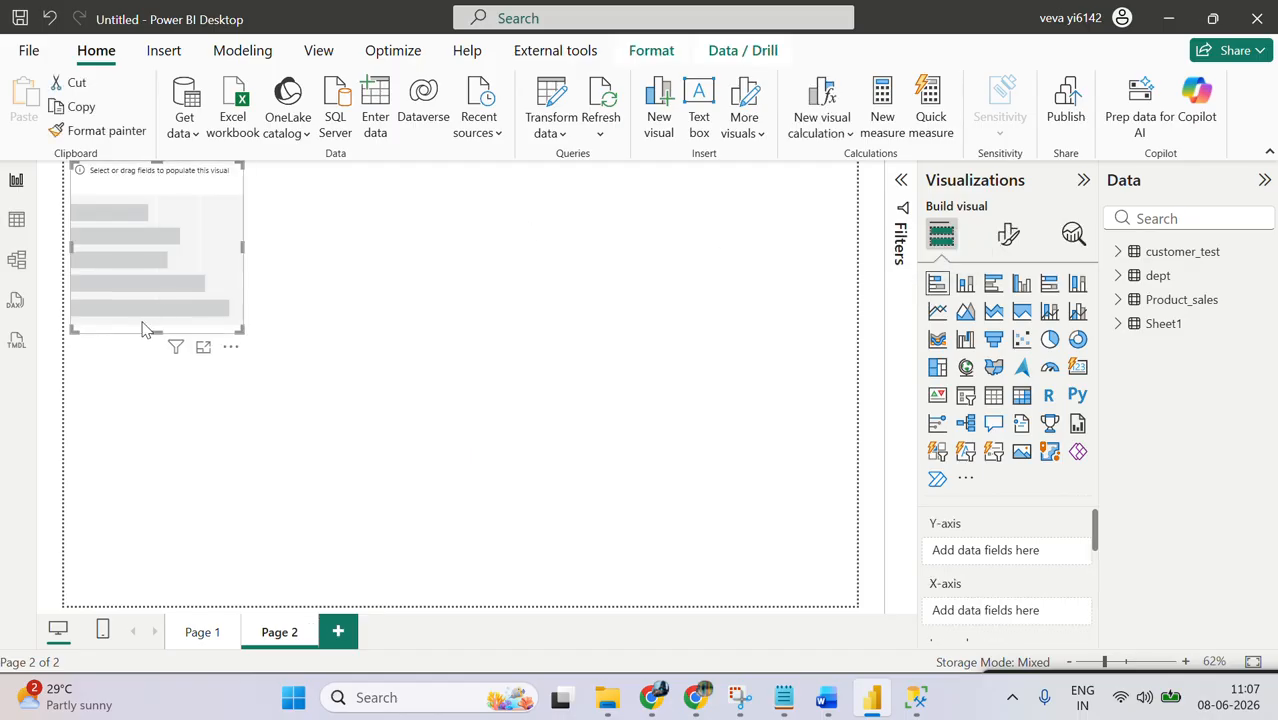
click(1122, 325)
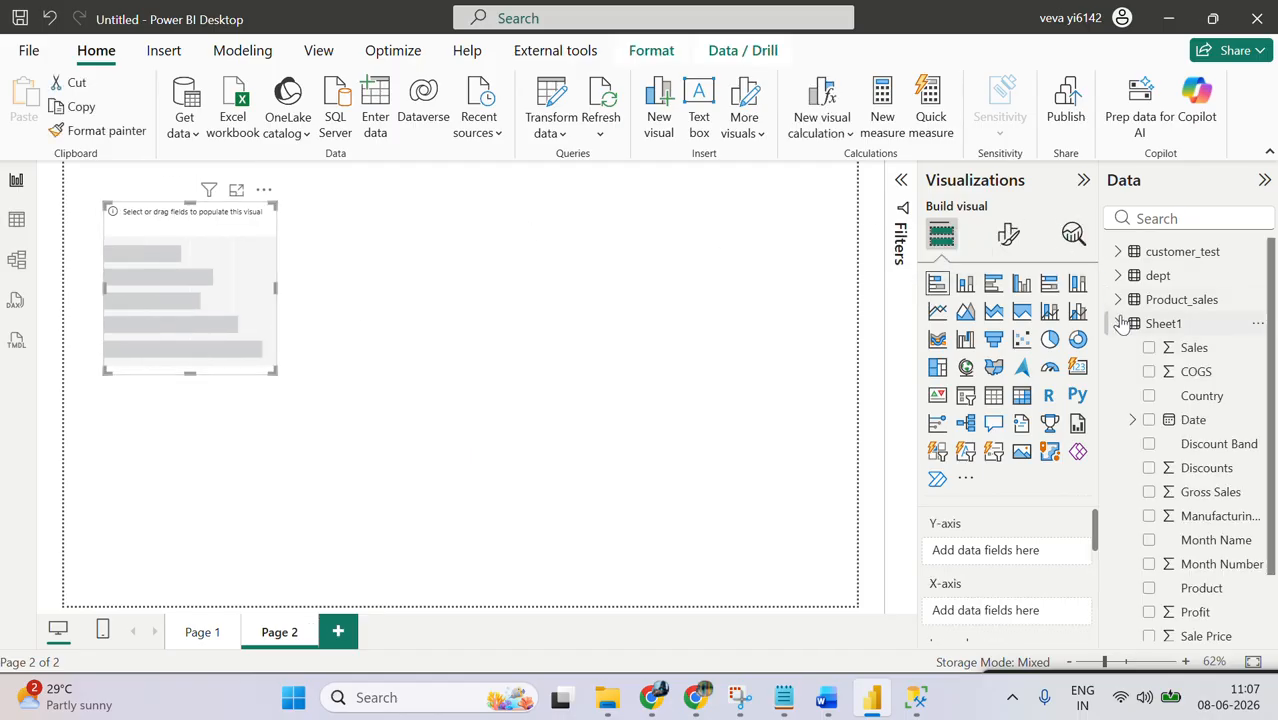
click(1150, 396)
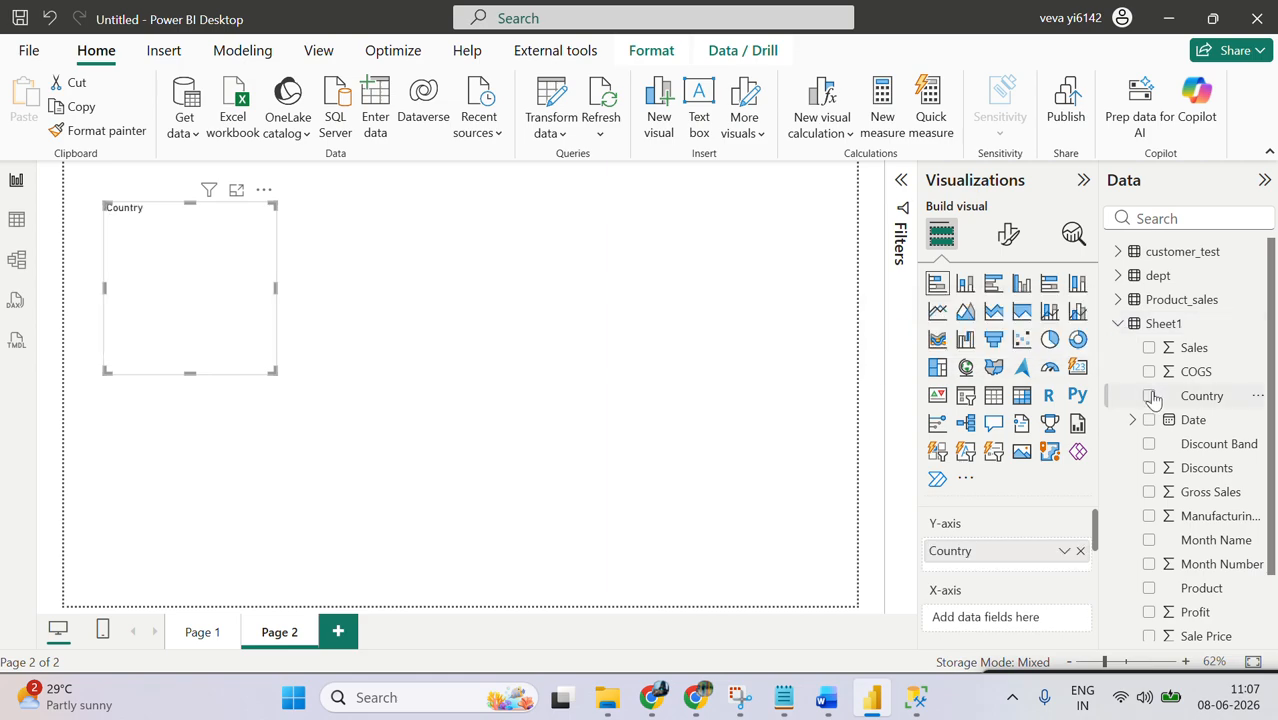
click(1150, 348)
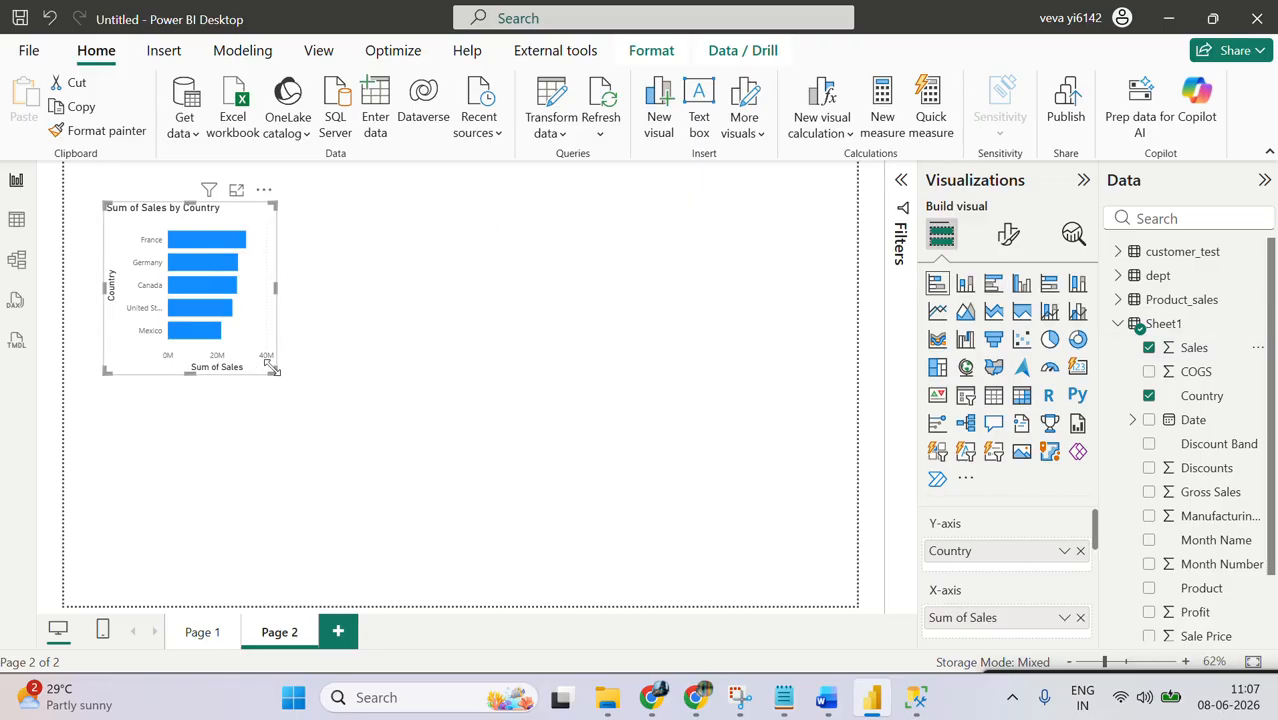
drag(274, 371, 434, 534)
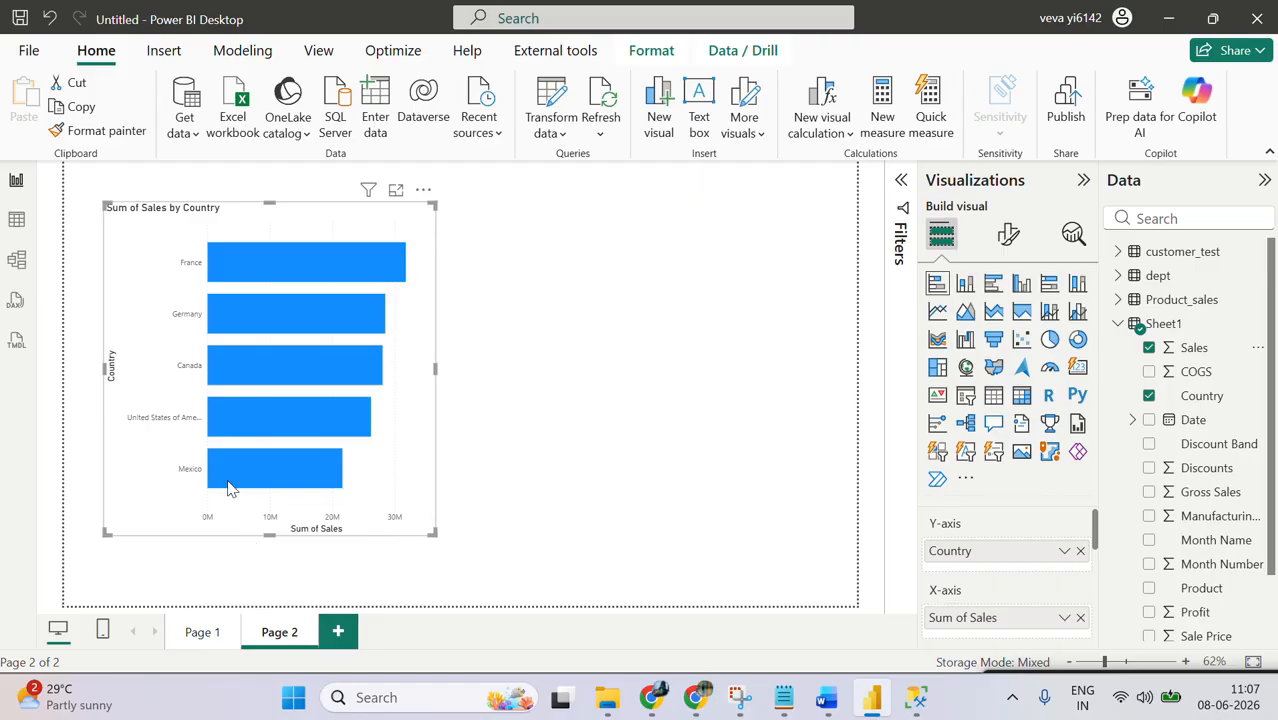
Step: Move the Sales by Country stacked bar chart toward the page's left edge and shrink it to a compact size
drag(123, 330, 95, 331)
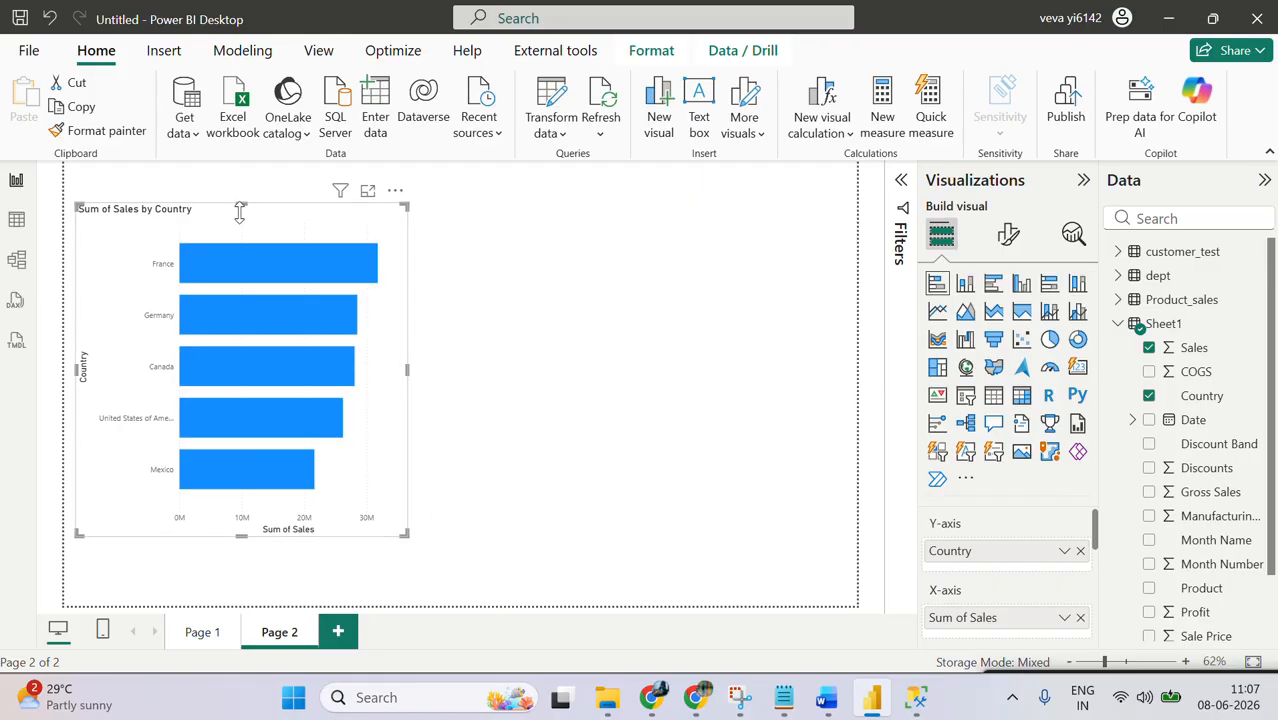
drag(240, 210, 237, 248)
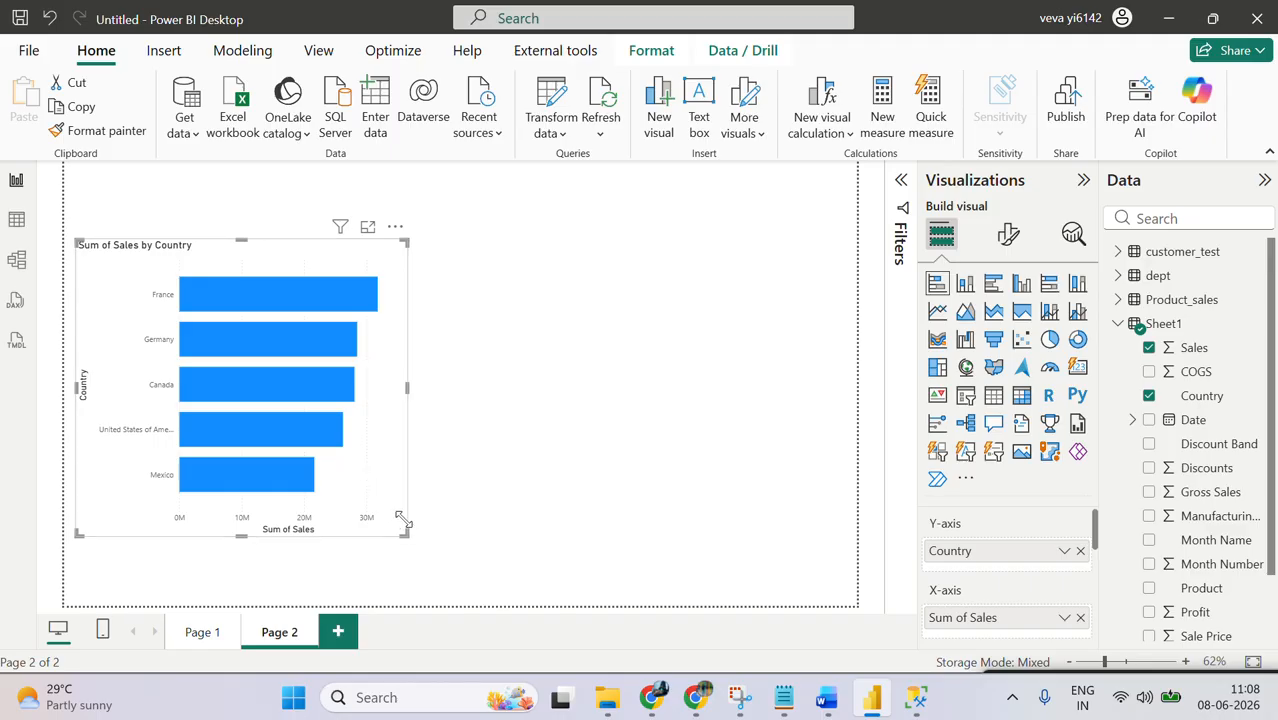
drag(405, 535, 403, 509)
drag(403, 446, 405, 413)
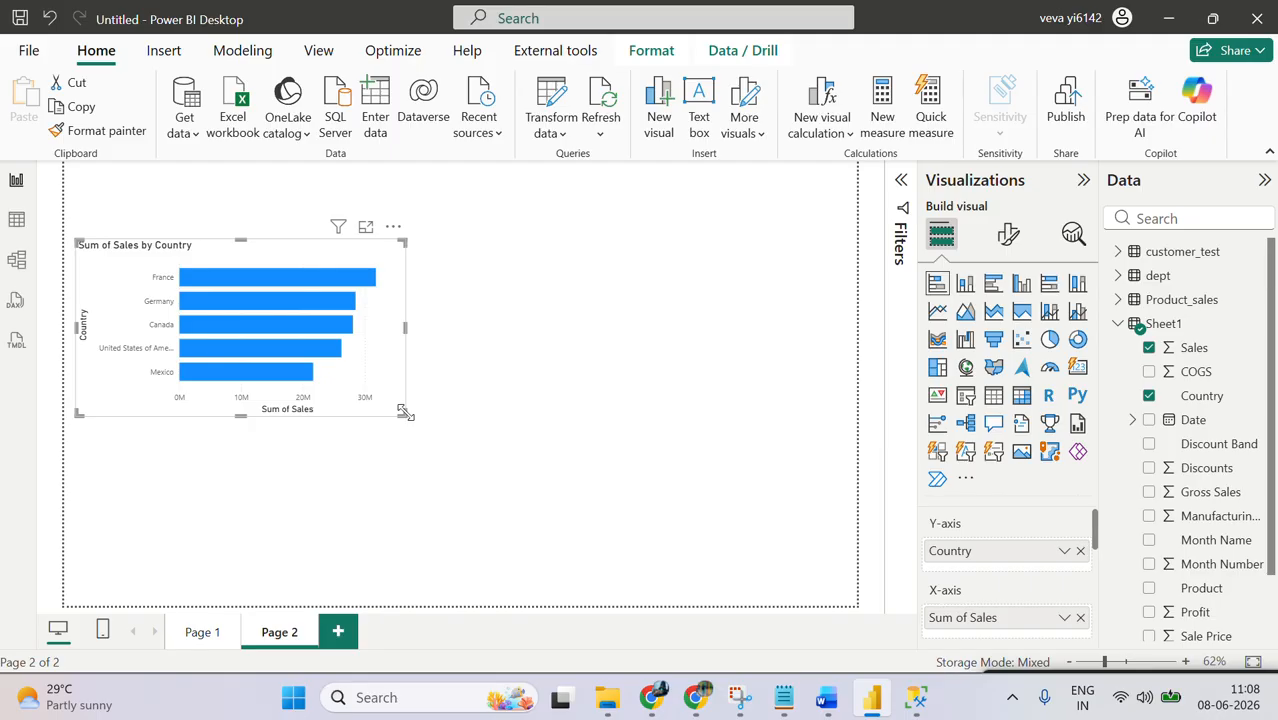
drag(404, 413, 335, 410)
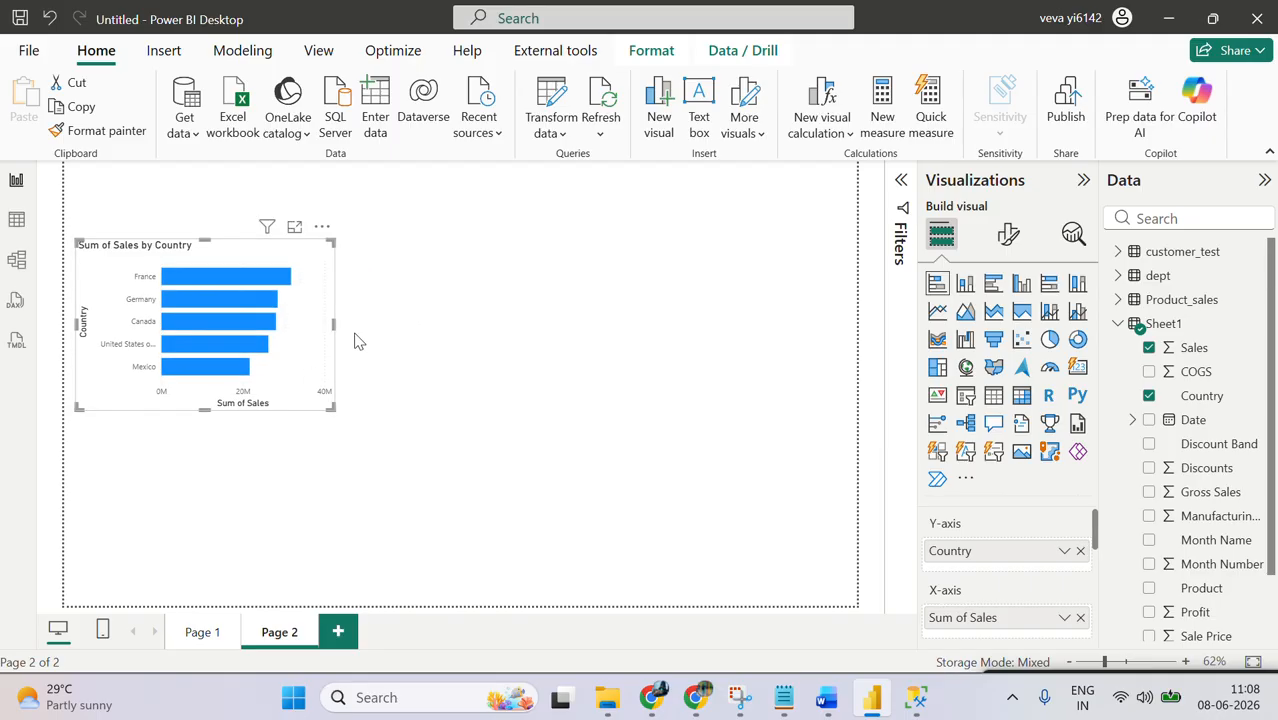
Step: Add an empty stacked column chart to Page 2 and place it to the right of the bar chart
click(452, 335)
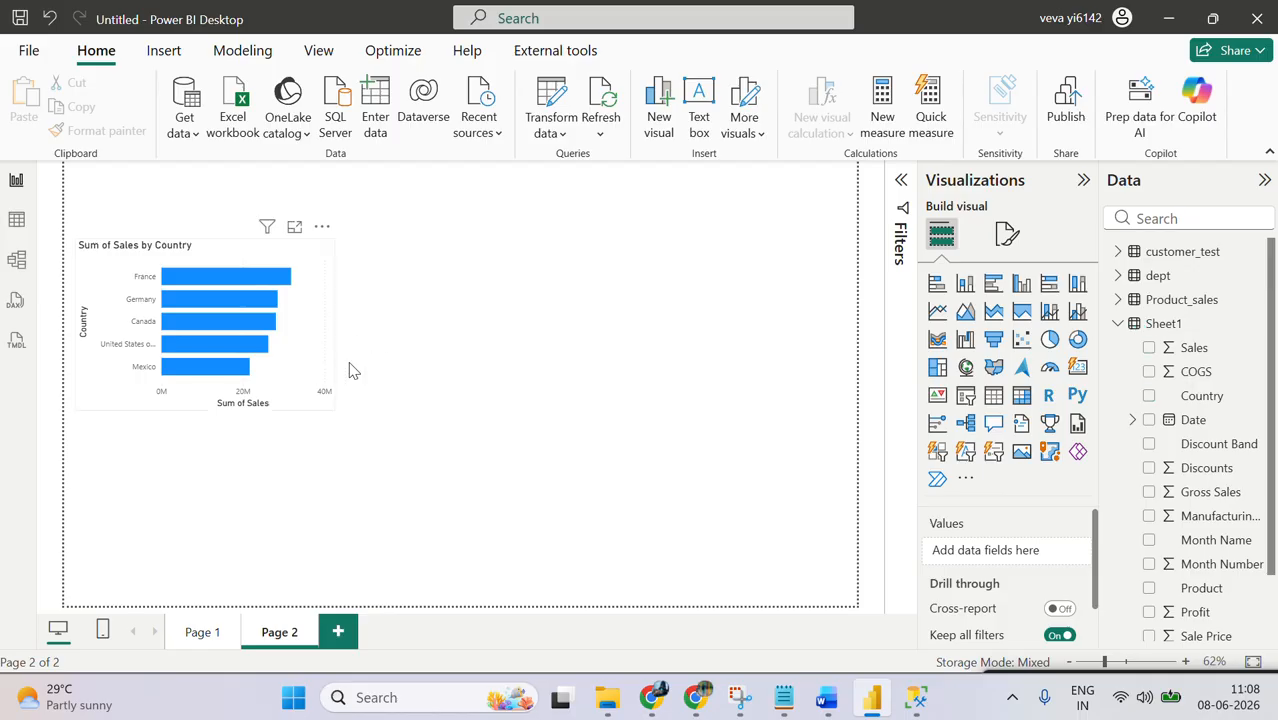
click(966, 284)
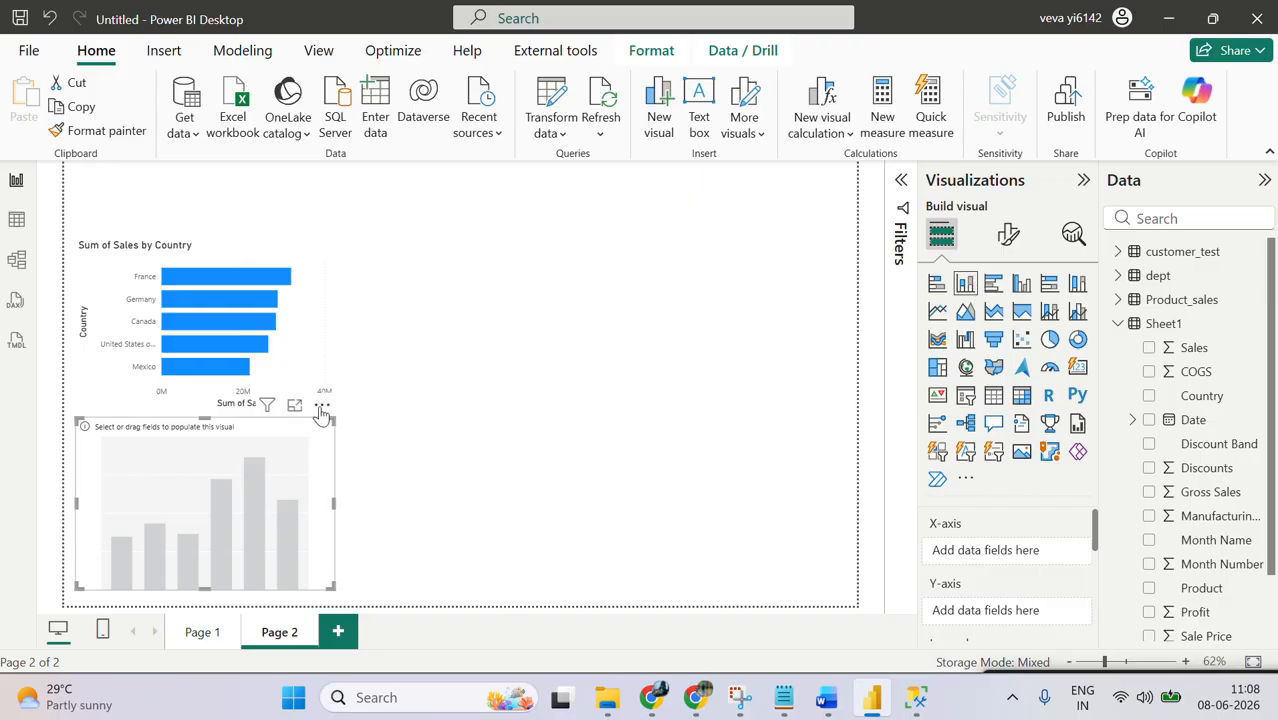
click(322, 405)
click(268, 448)
drag(270, 450, 702, 258)
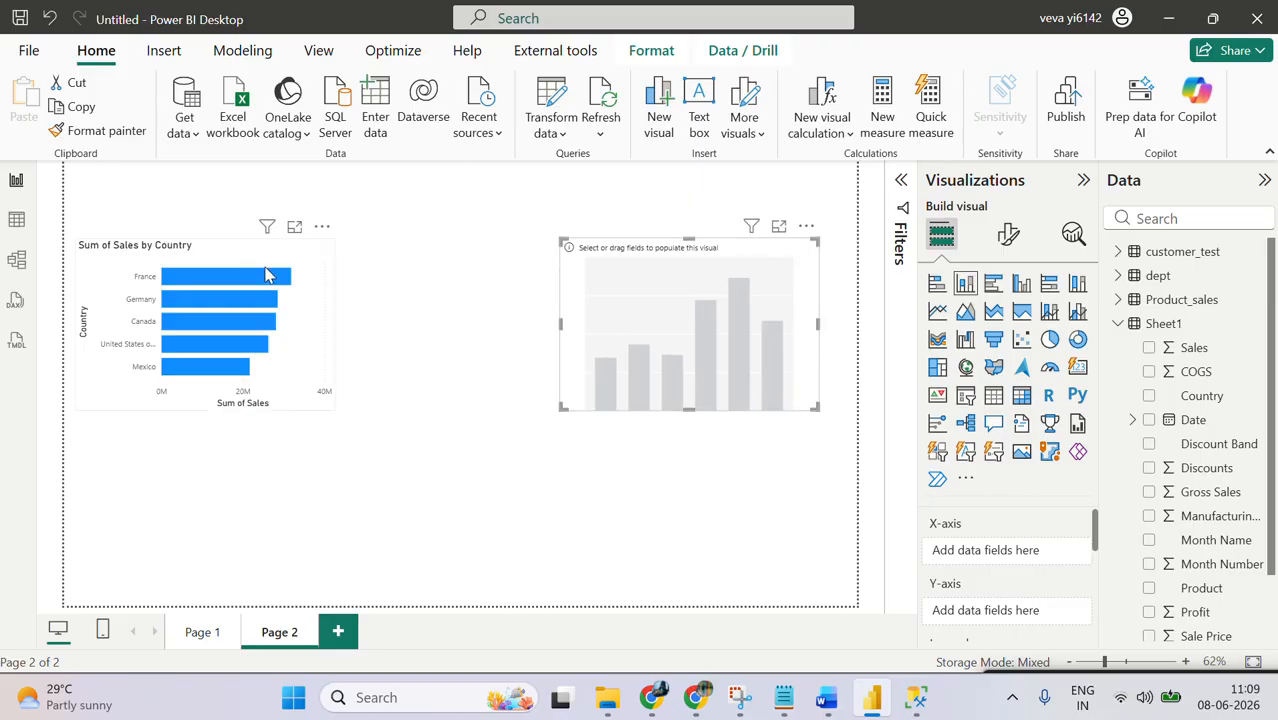
Step: Extend the stacked bar chart up to the page's top edge, then widen it and reduce its height from below
click(203, 247)
drag(203, 247, 204, 170)
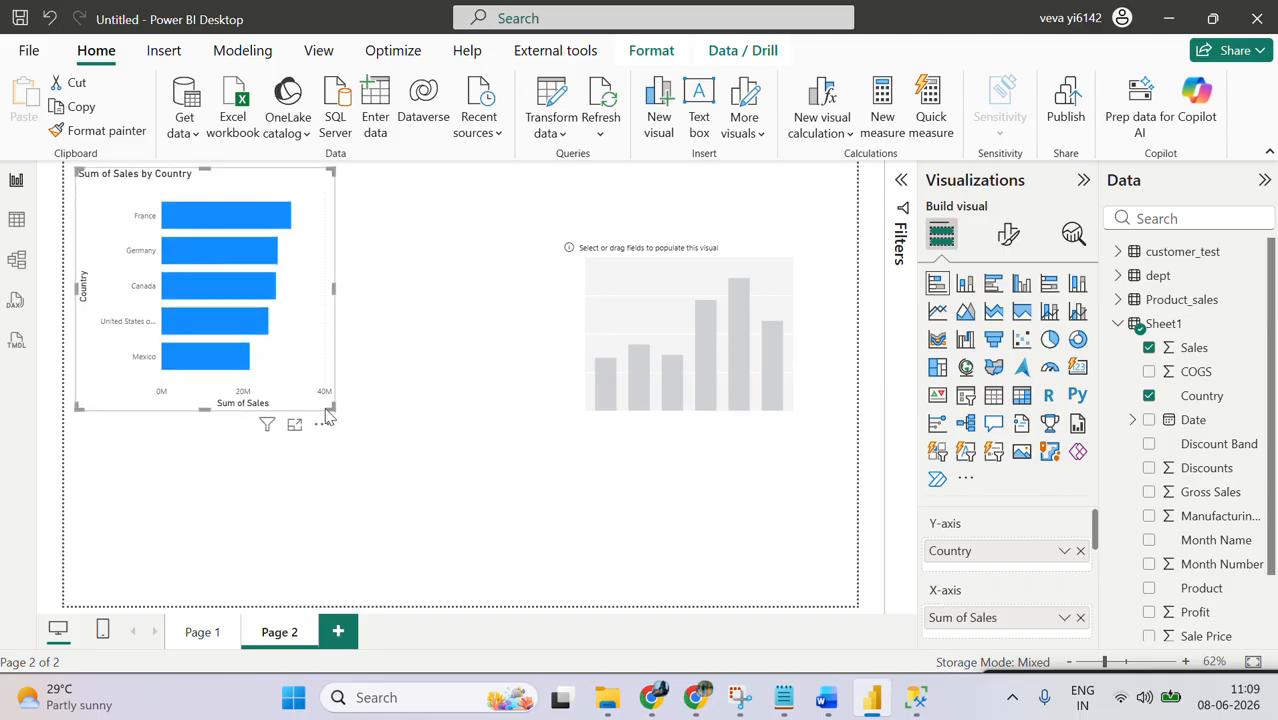
drag(333, 408, 402, 360)
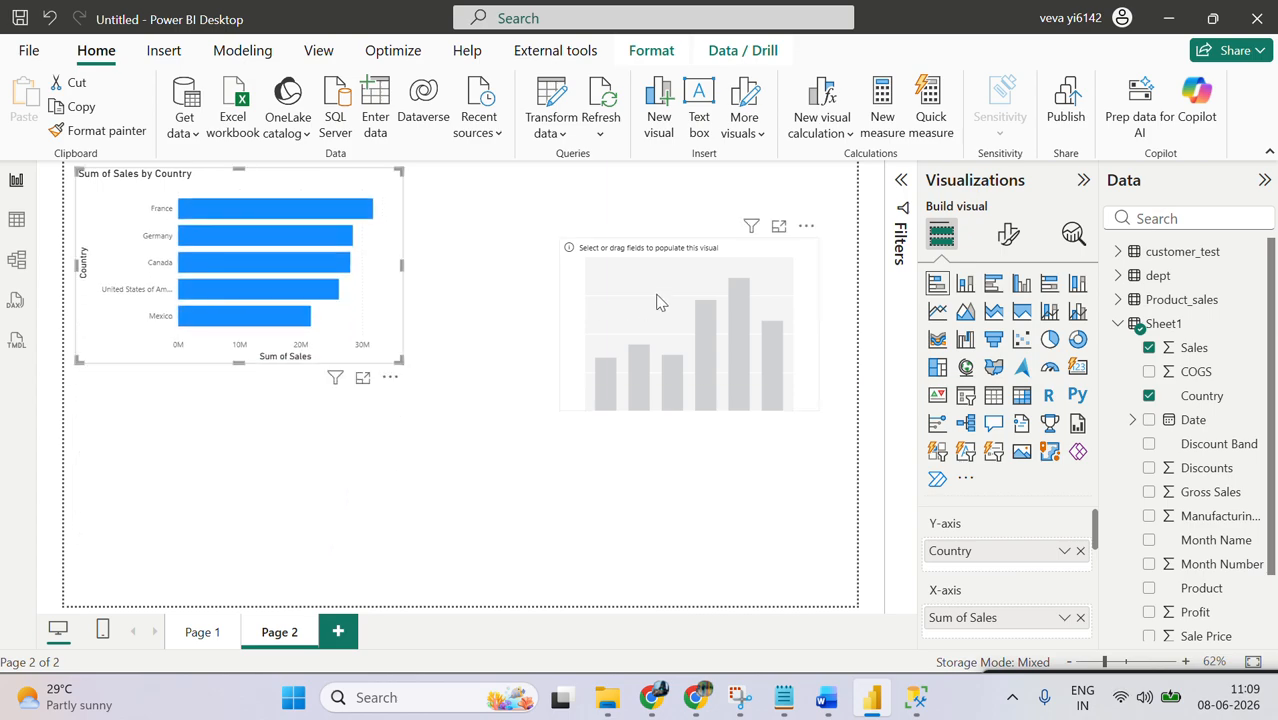
Step: Change the empty visual to a clustered bar chart, place it beside the stacked bar chart and plot Sheet1 Sales by Country
click(780, 290)
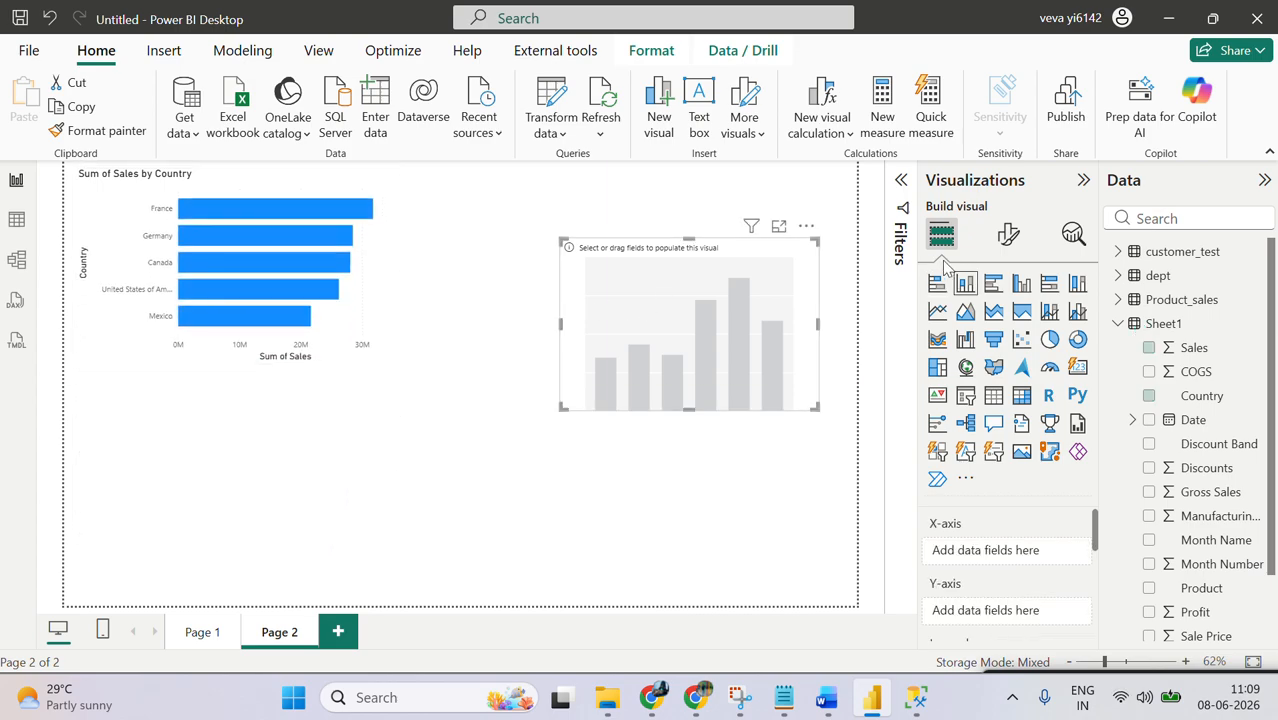
click(991, 287)
drag(636, 312, 505, 248)
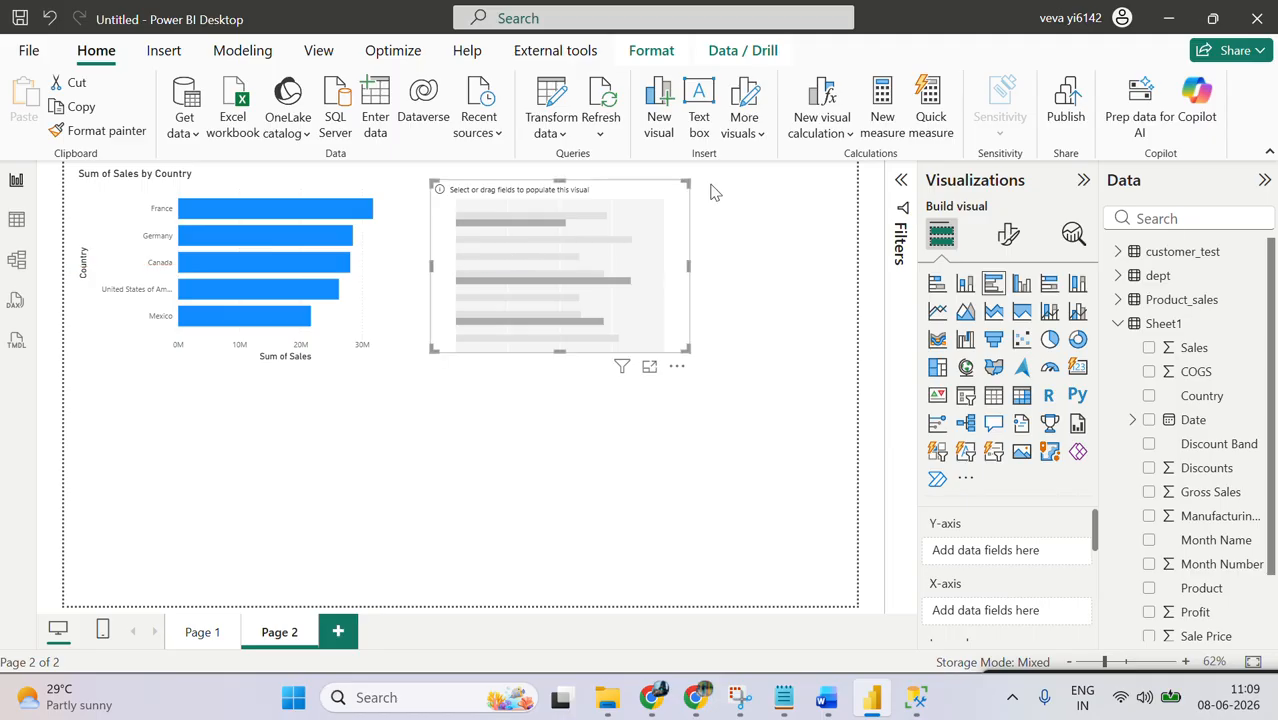
click(1149, 397)
click(1149, 349)
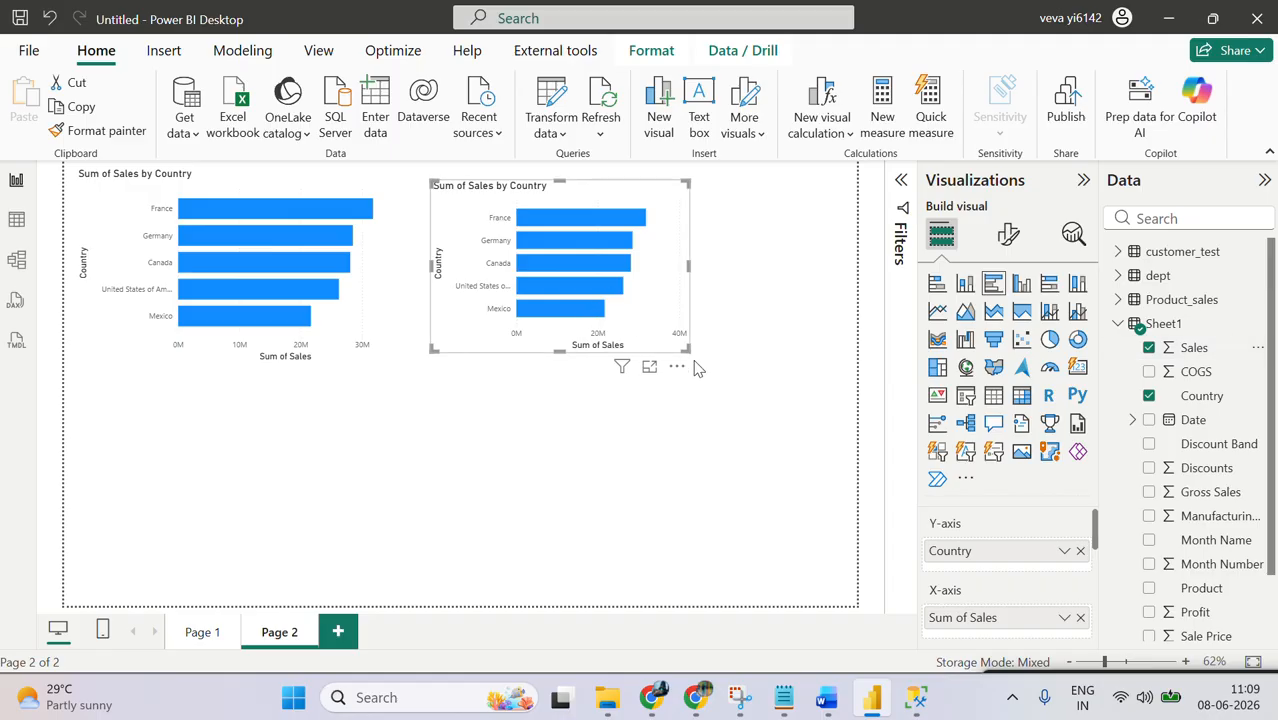
Step: Enlarge the clustered bar chart and extend the stacked bar chart downward to the same bottom edge
drag(688, 351, 762, 403)
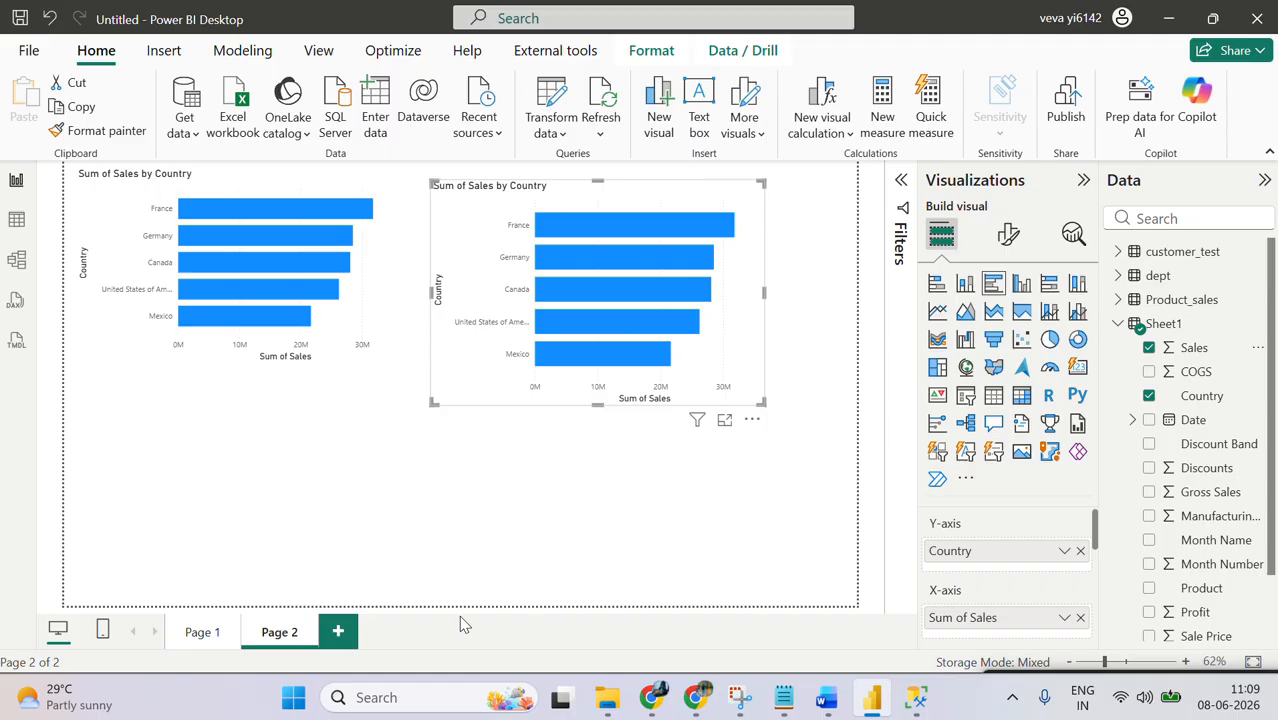
click(327, 379)
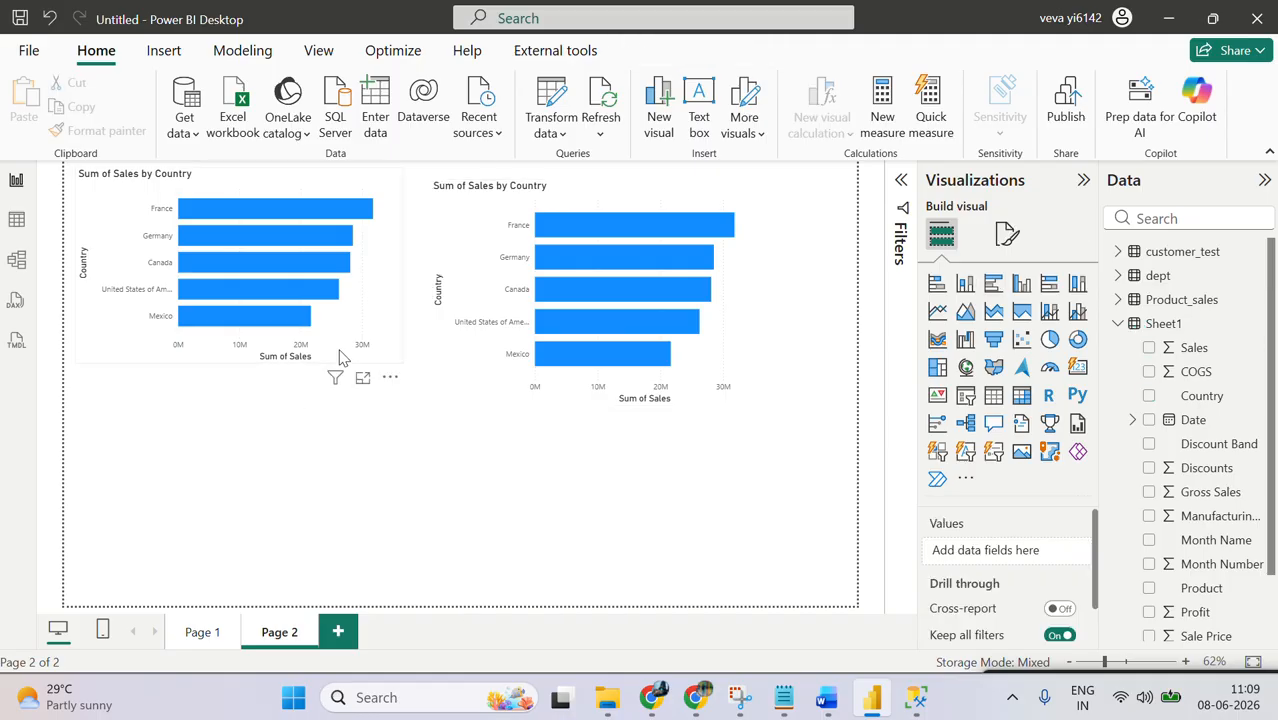
click(395, 363)
drag(395, 364, 403, 411)
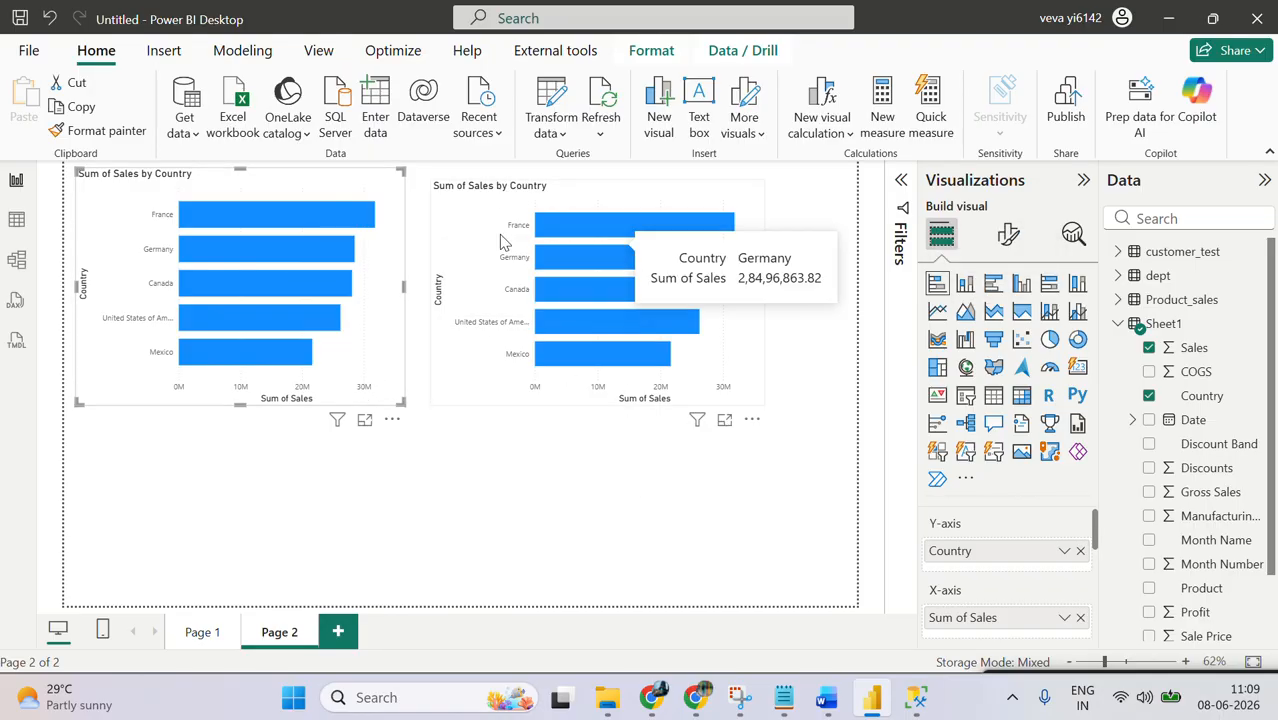
Step: Switch to Notepad and add a "Bar chart" heading with the entry "1.Stacked" above the category-wise chart notes
click(778, 703)
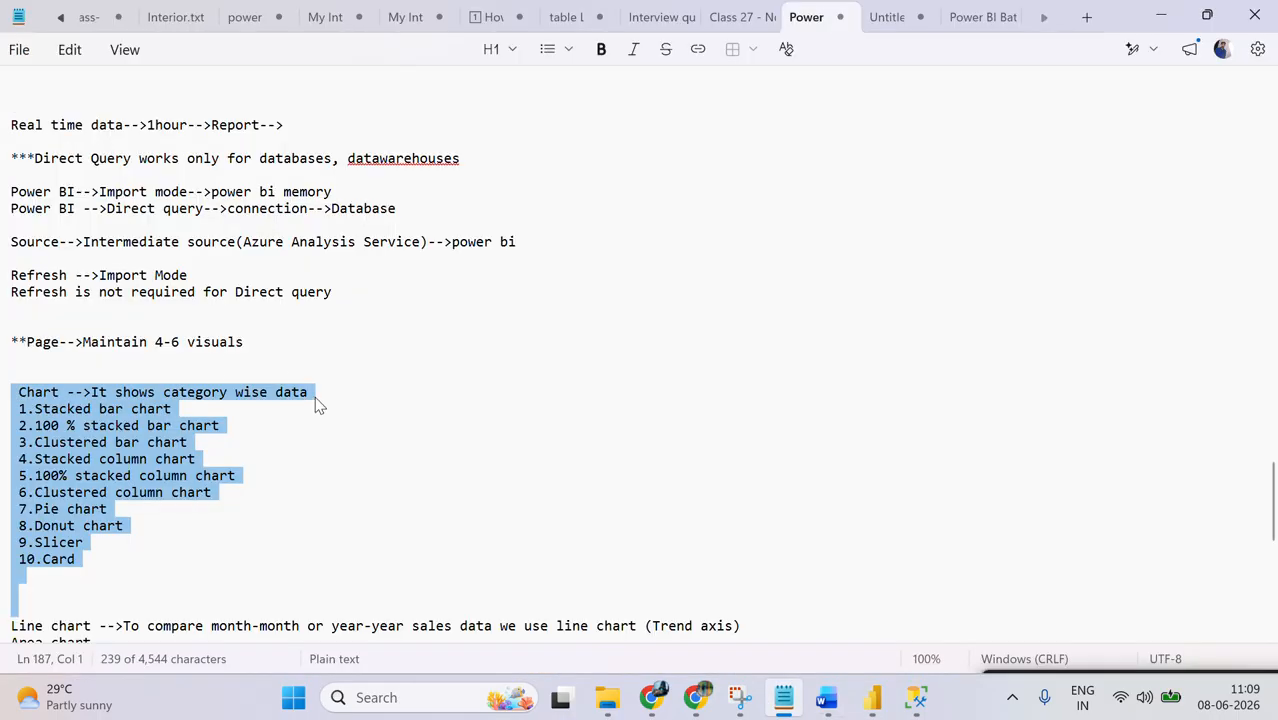
click(335, 371)
key(Return)
key(Return)
key(Return)
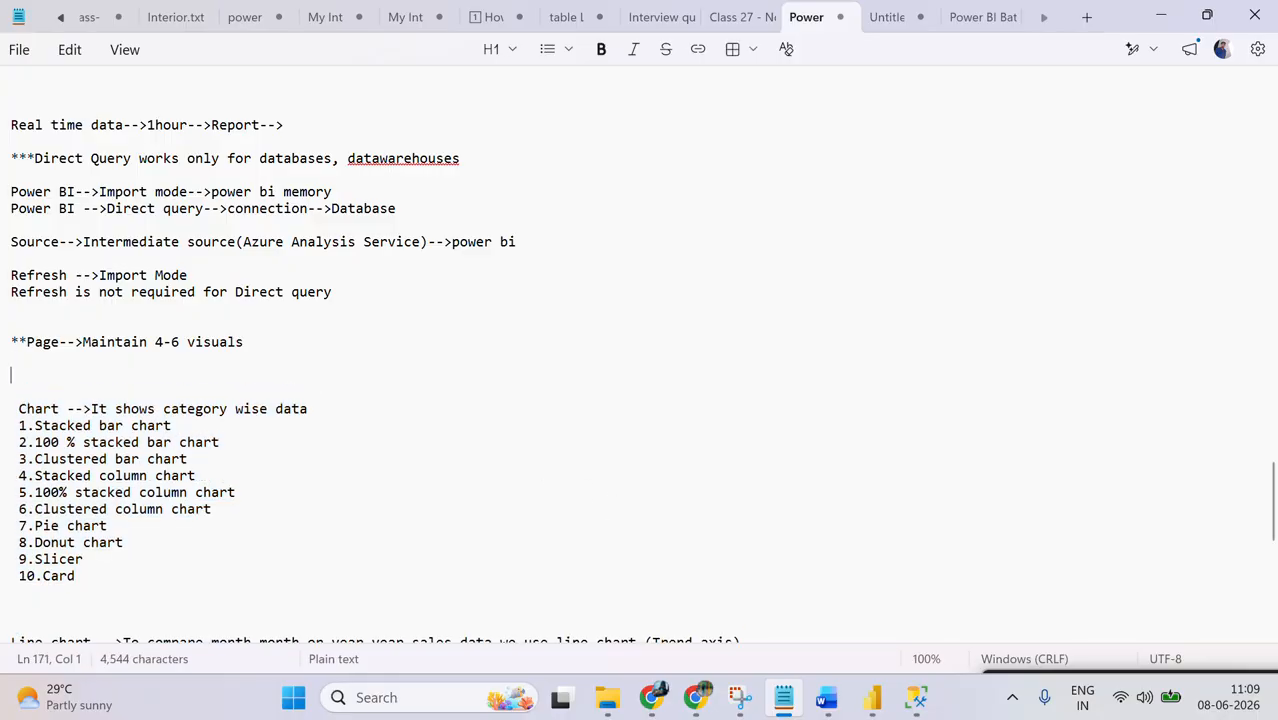
text(Ba)
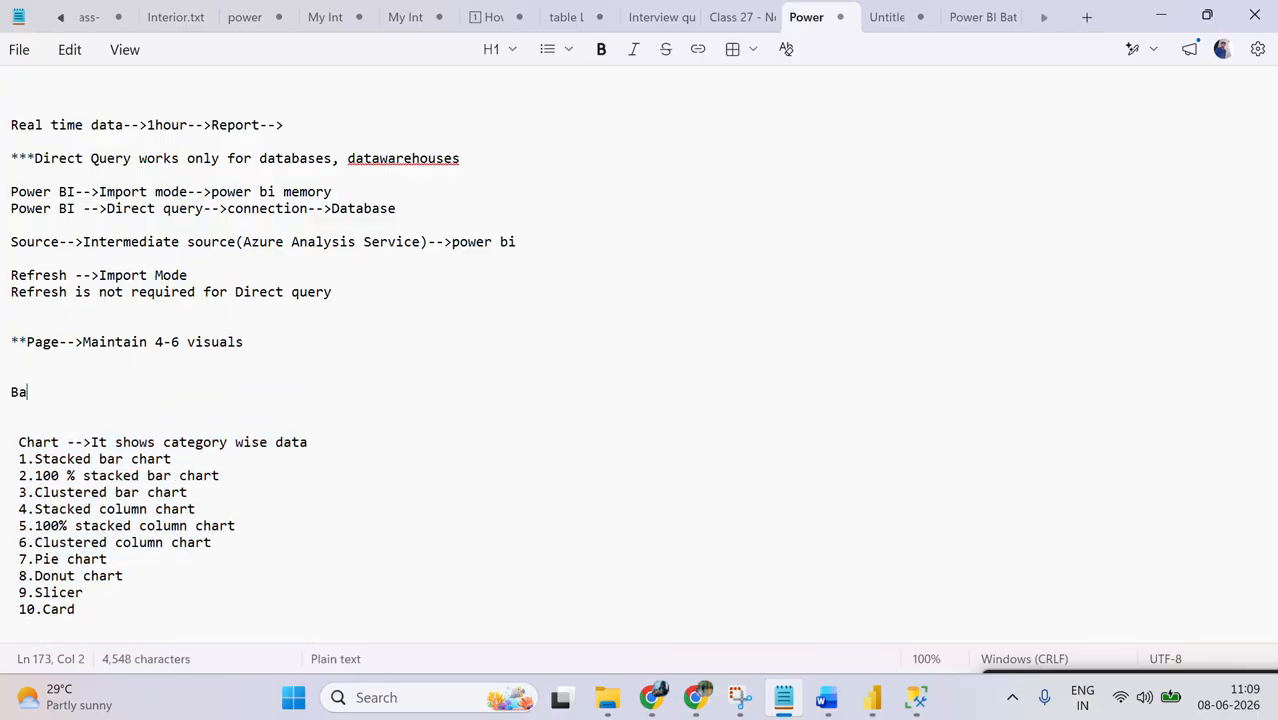
text(r chart)
key(Return)
text(1)
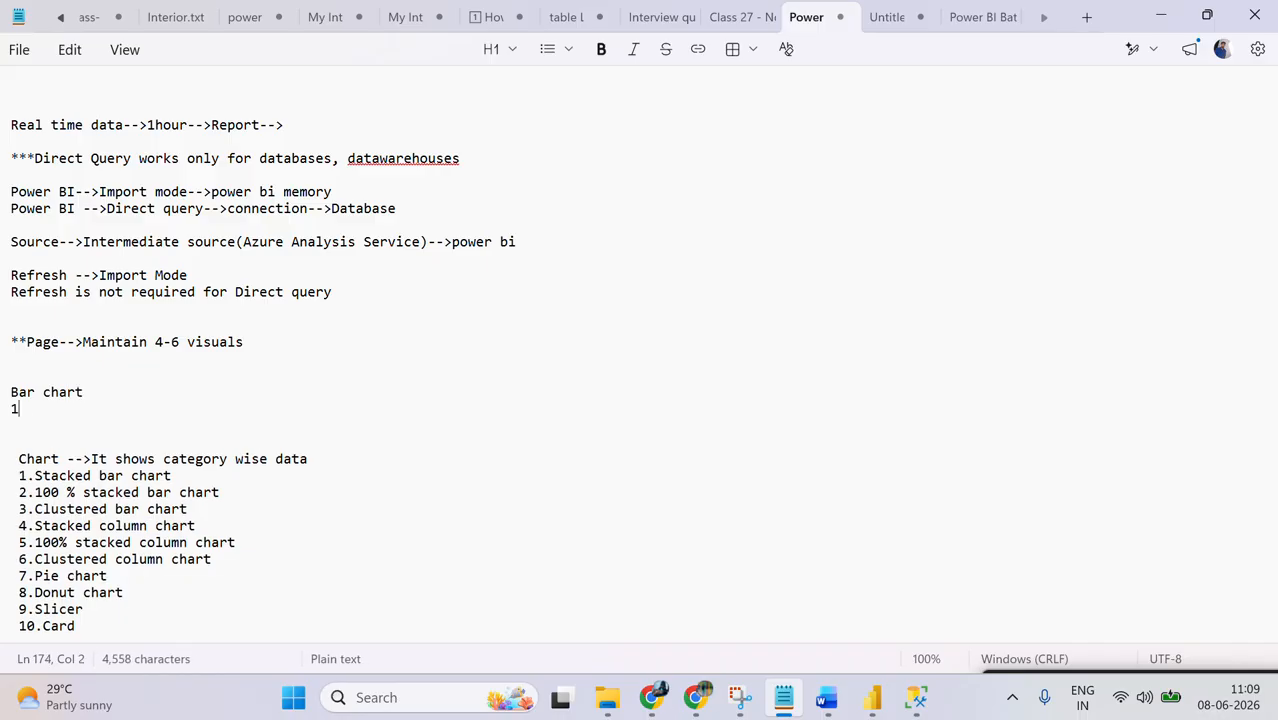
text(.Stacked)
key(Return)
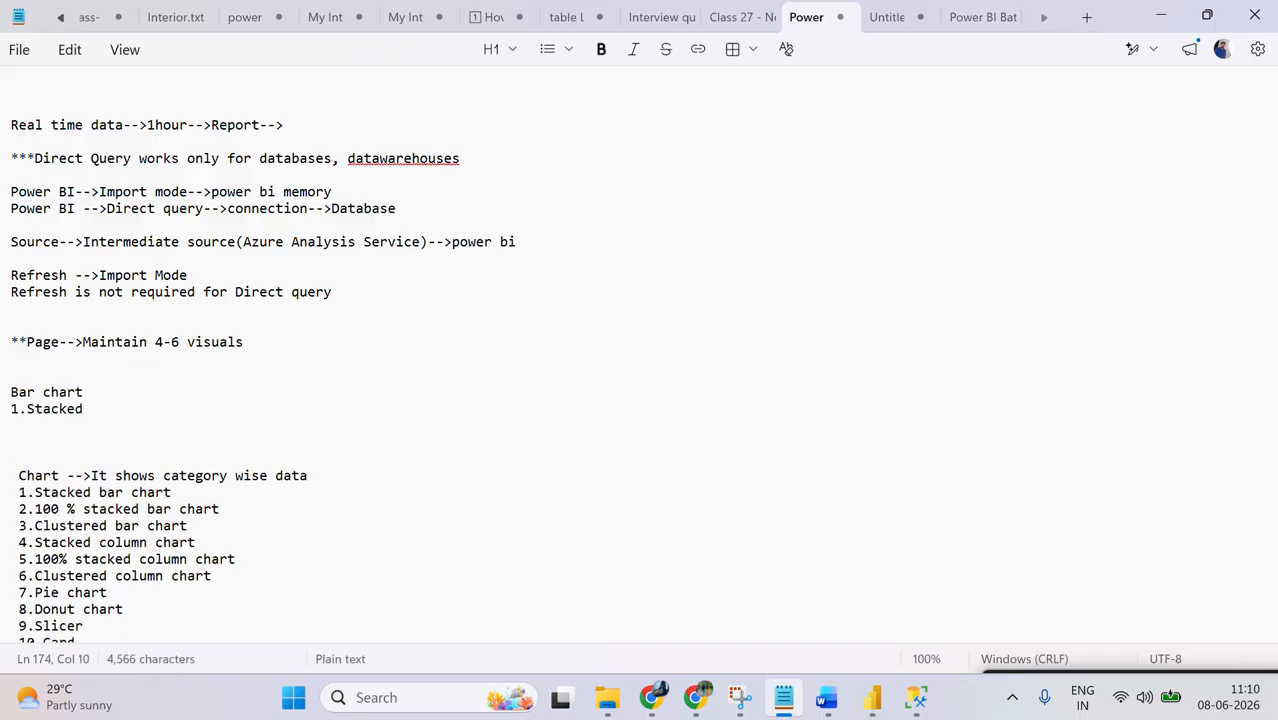
Step: Add the entries "2.Clustered" and "3.100% stacked" to the Bar chart list
text(2.Clustered)
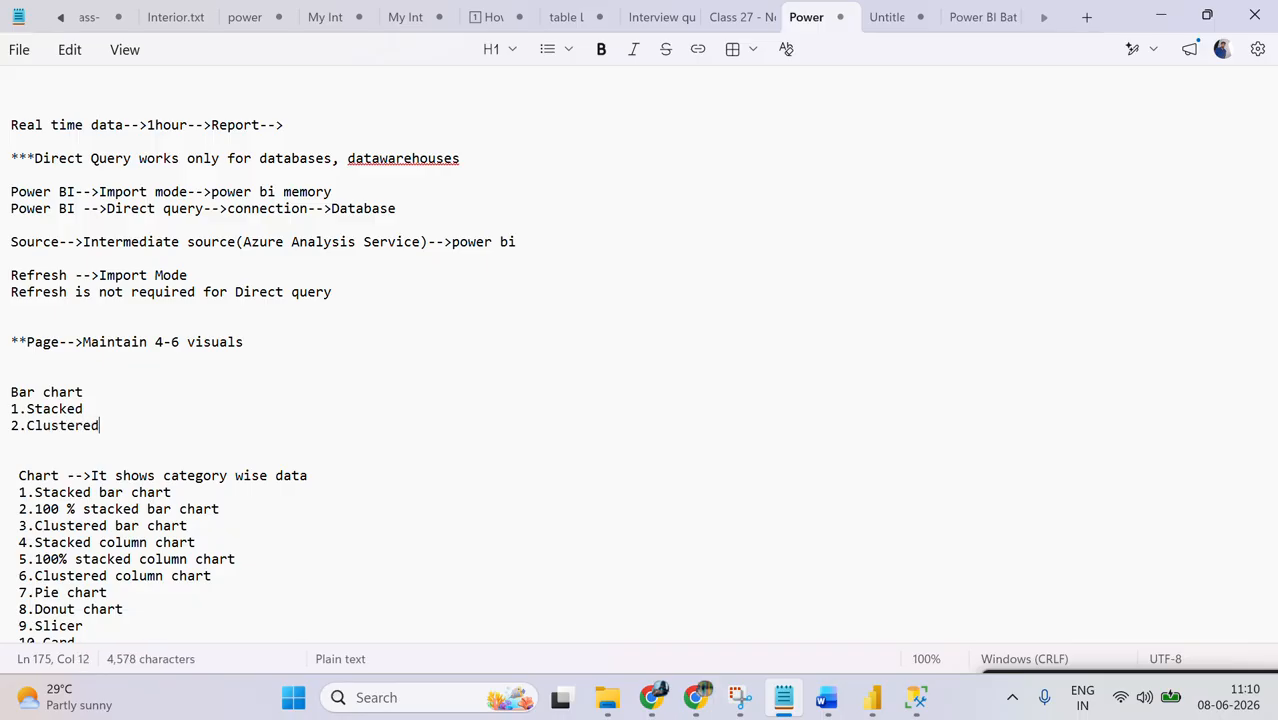
key(Return)
text(3)
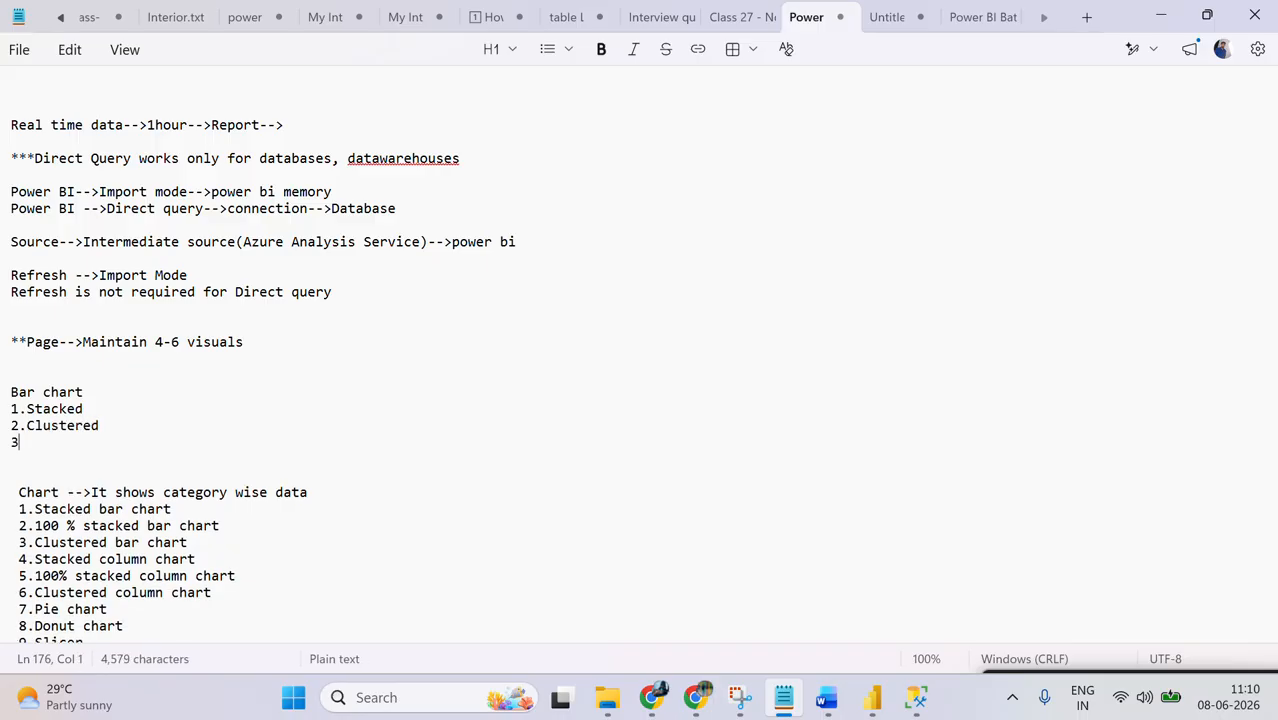
text(.10)
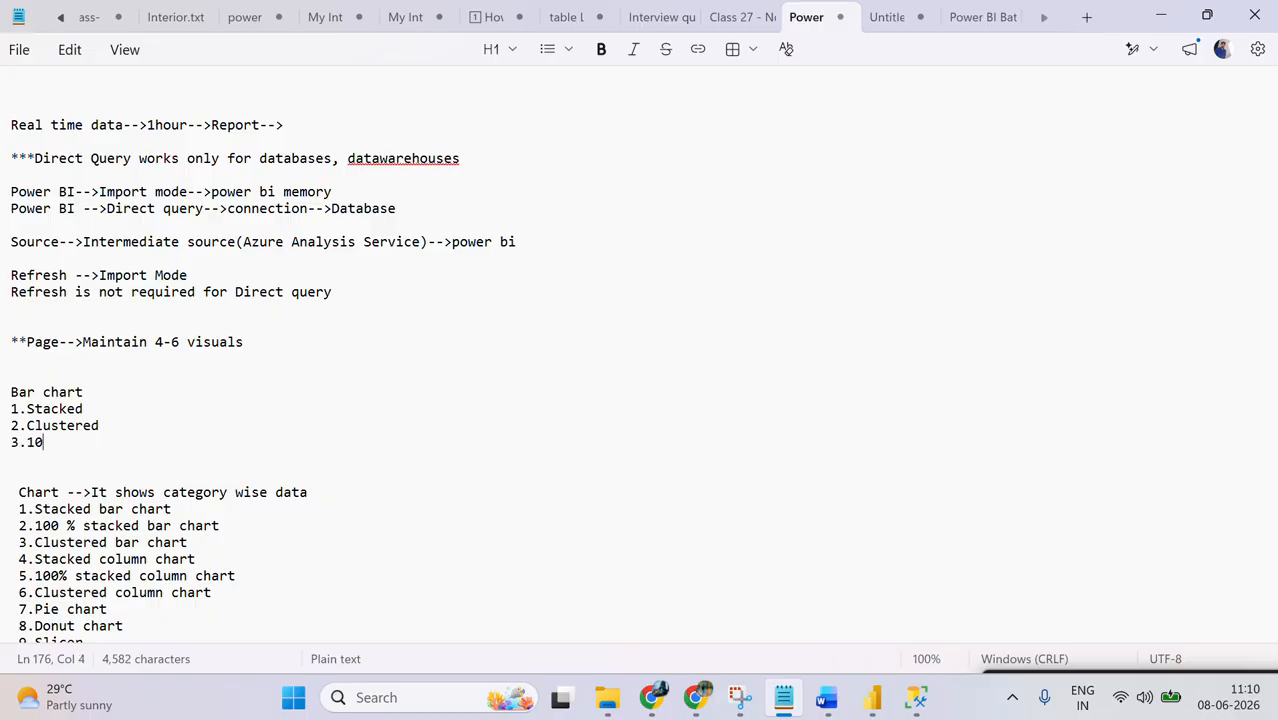
text(0% sta)
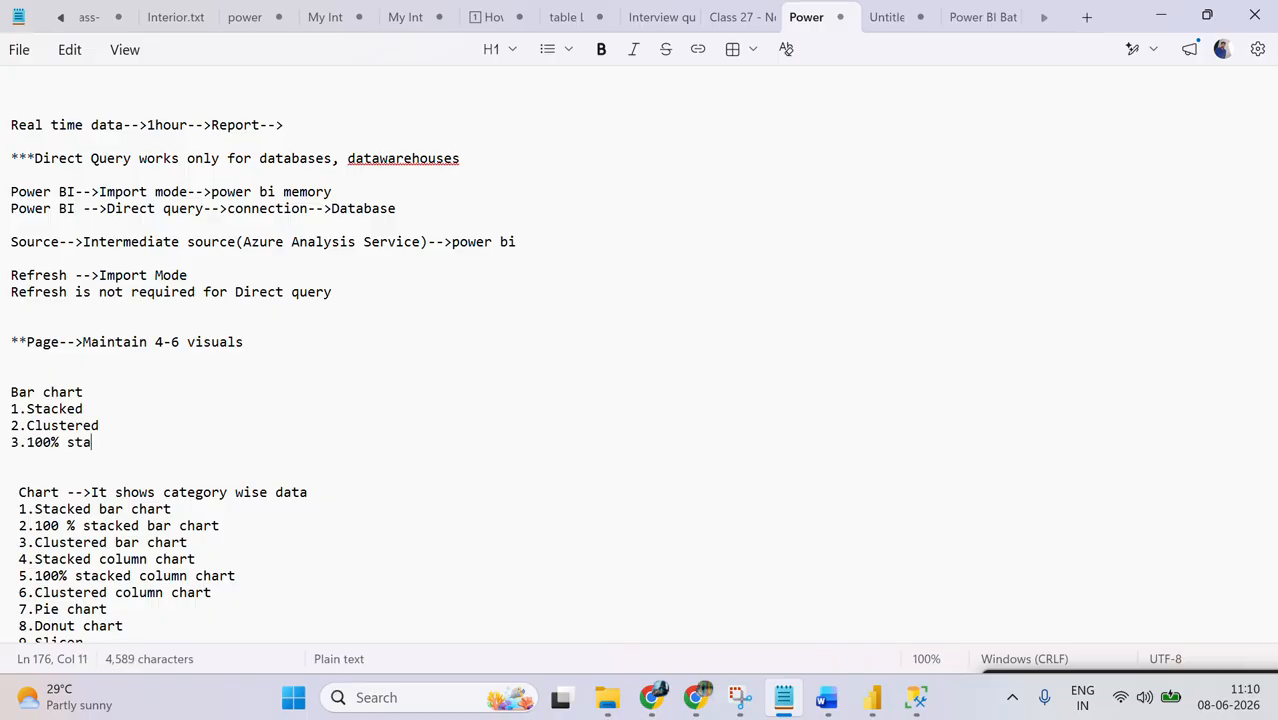
text(cked)
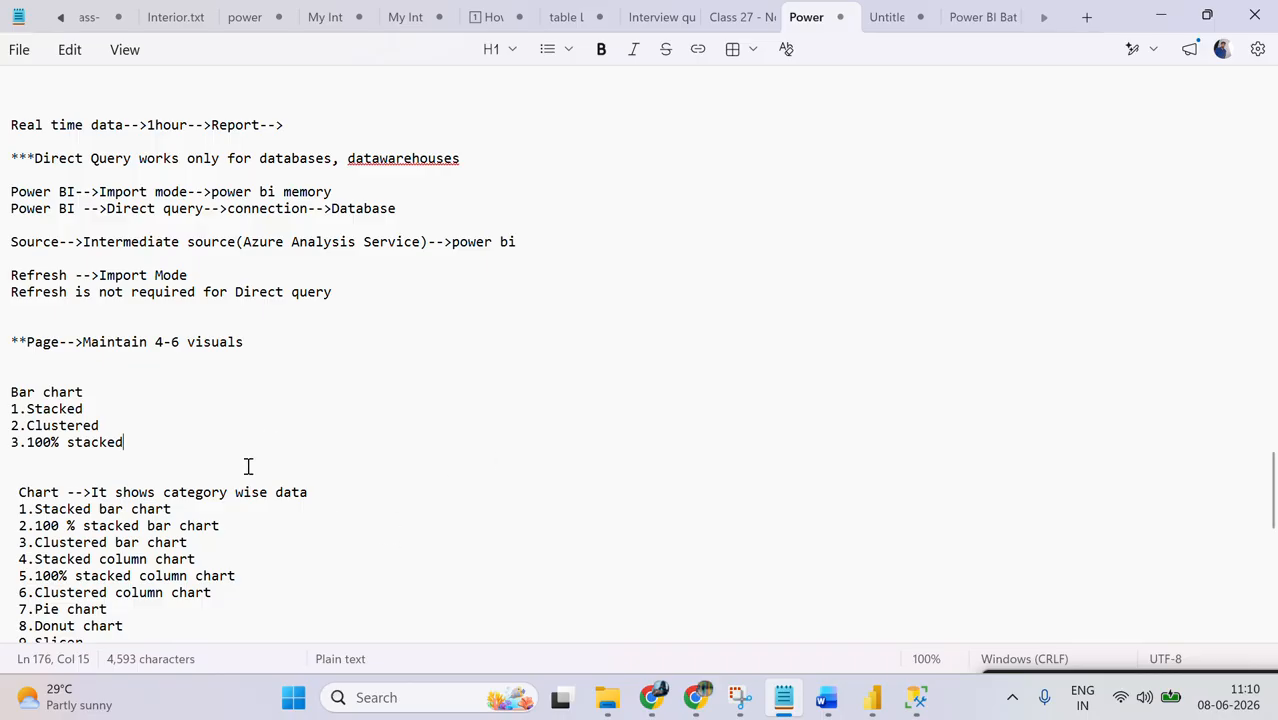
Step: Duplicate the Bar chart list below the original and separate it from the category-wise chart notes with blank lines
key(shift+Up)
key(shift+Up)
key(shift+Up)
key(shift+Up)
key(ctrl+c)
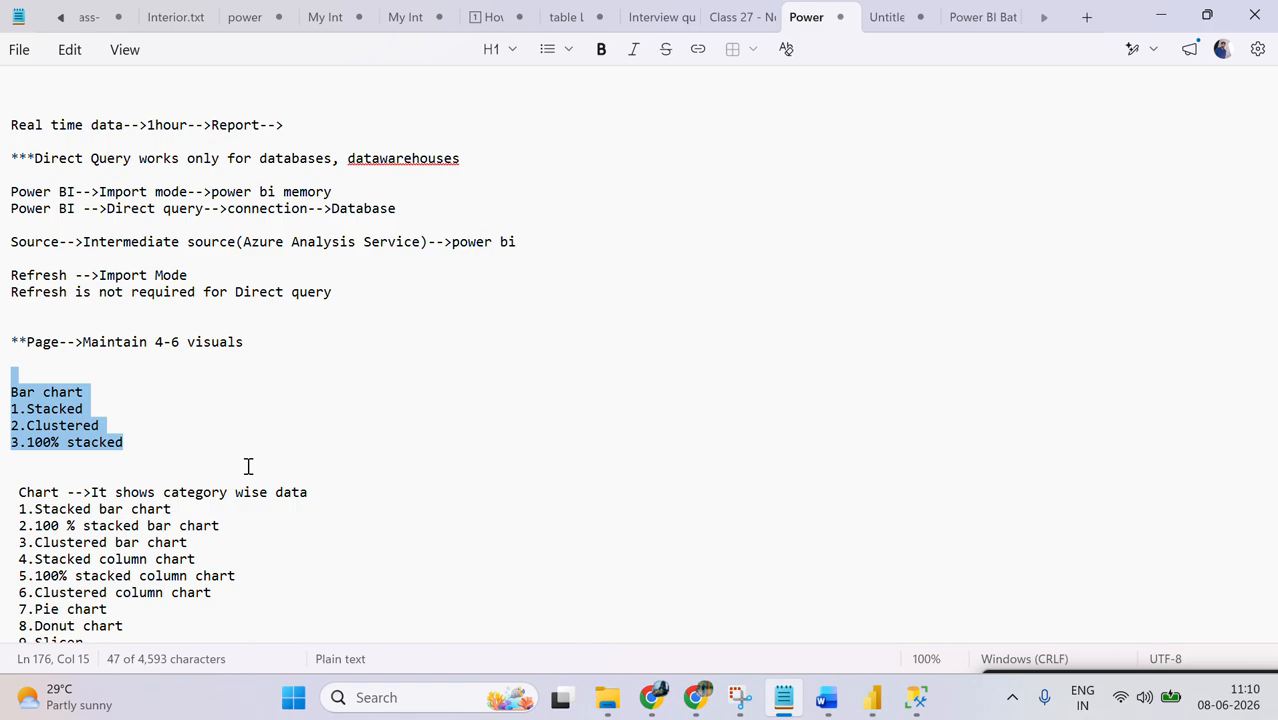
click(248, 466)
key(ctrl+v)
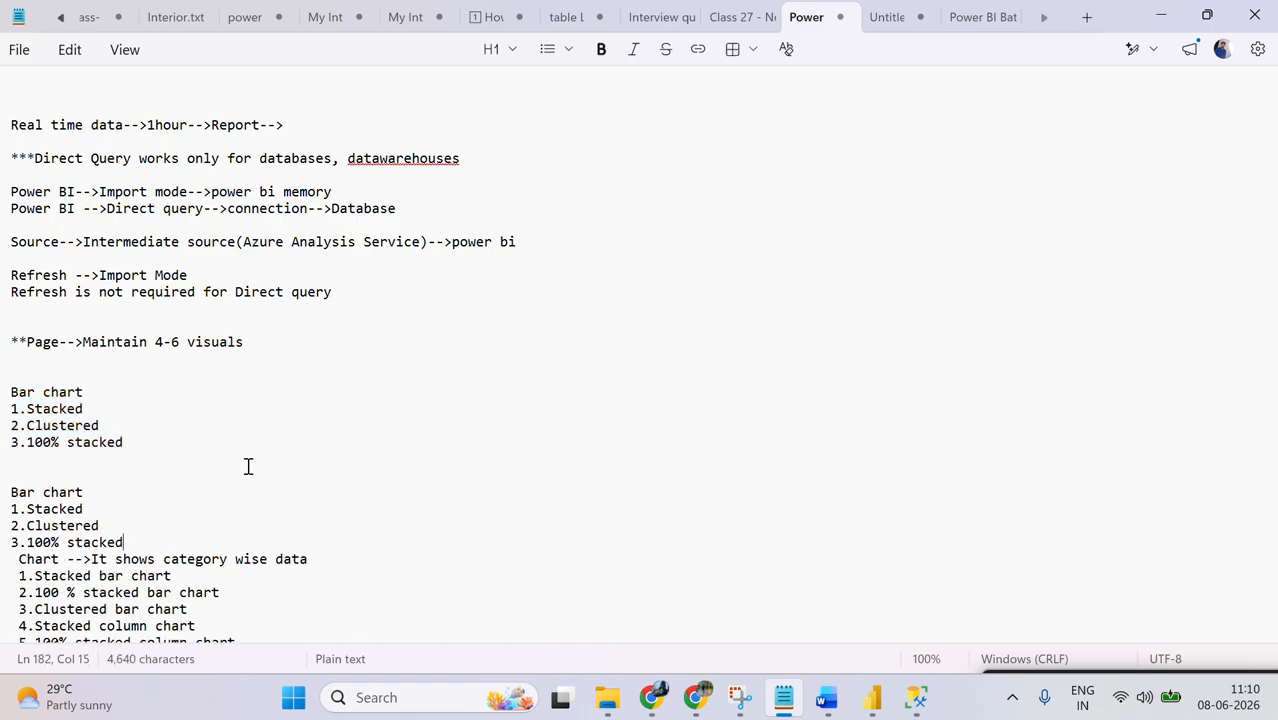
key(Return)
key(Return)
key(Return)
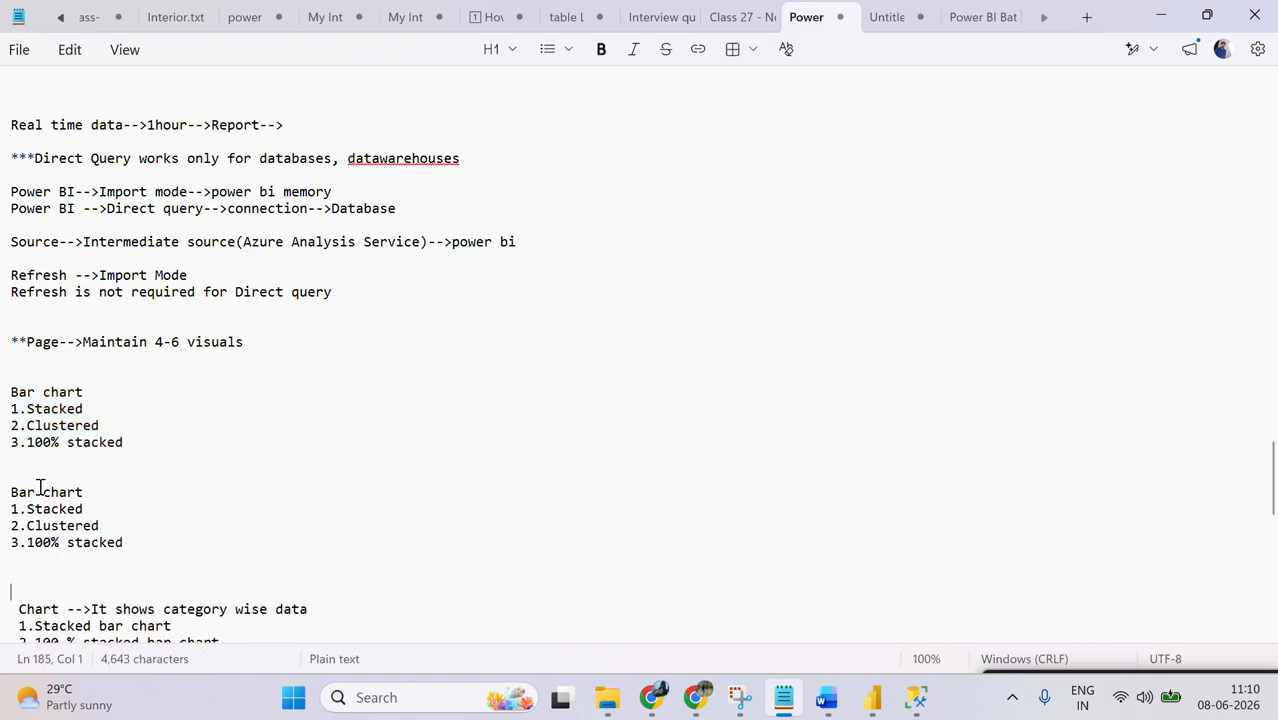
Step: Rename the heading of the duplicated list to "Column chart"
double_click(40, 487)
key(BackSpace)
text(Col)
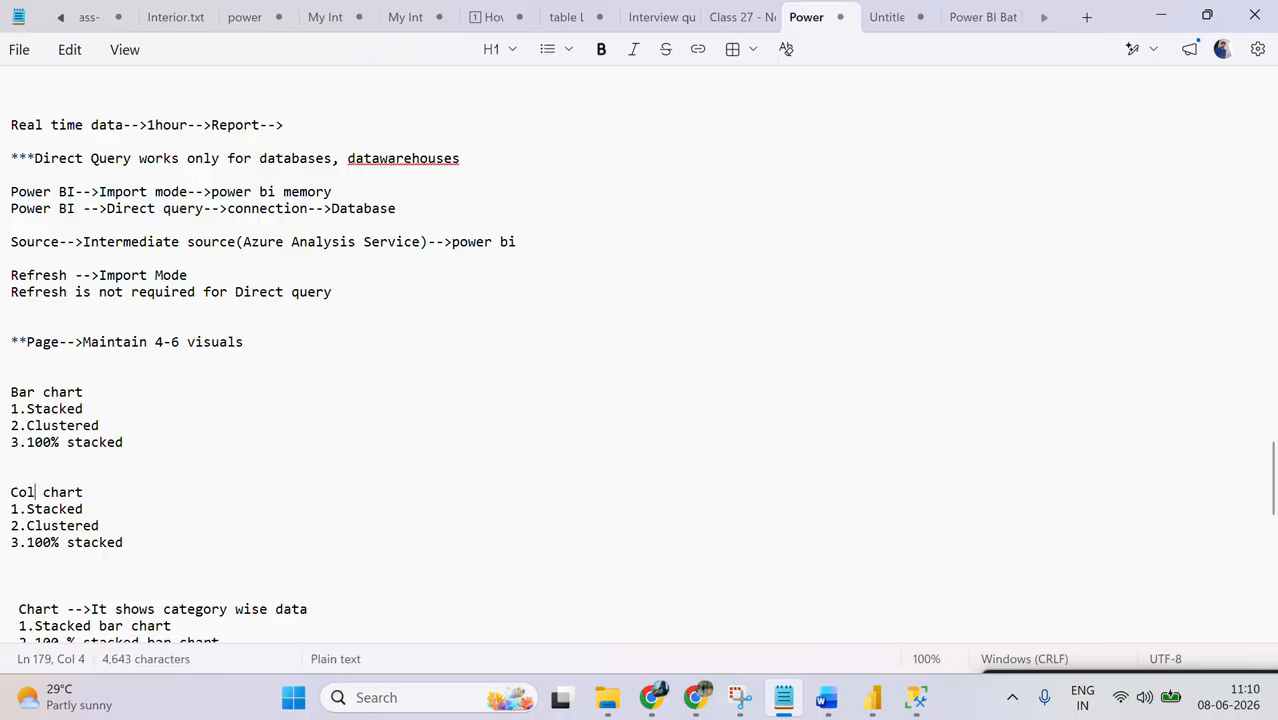
text(umn)
Step: Switch back to Power BI Desktop and extend the clustered bar chart upward to match the stacked bar chart's top edge
key(alt+Tab)
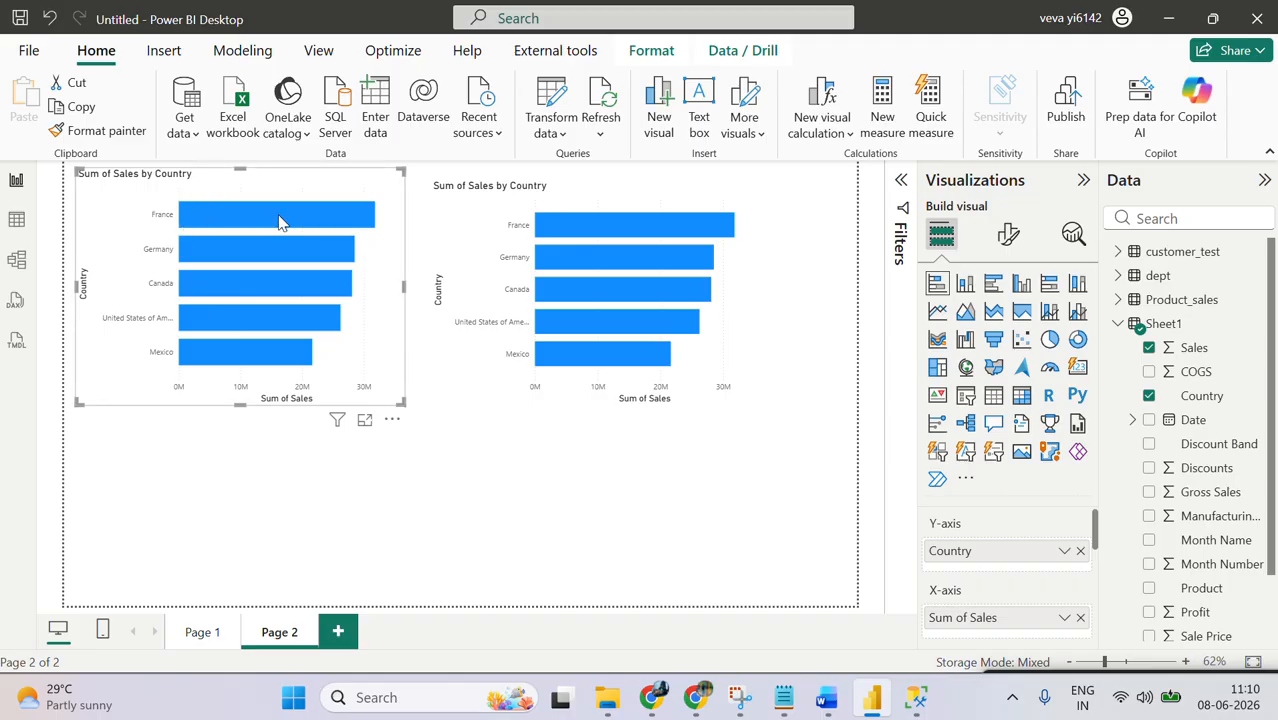
mouse_move(636, 286)
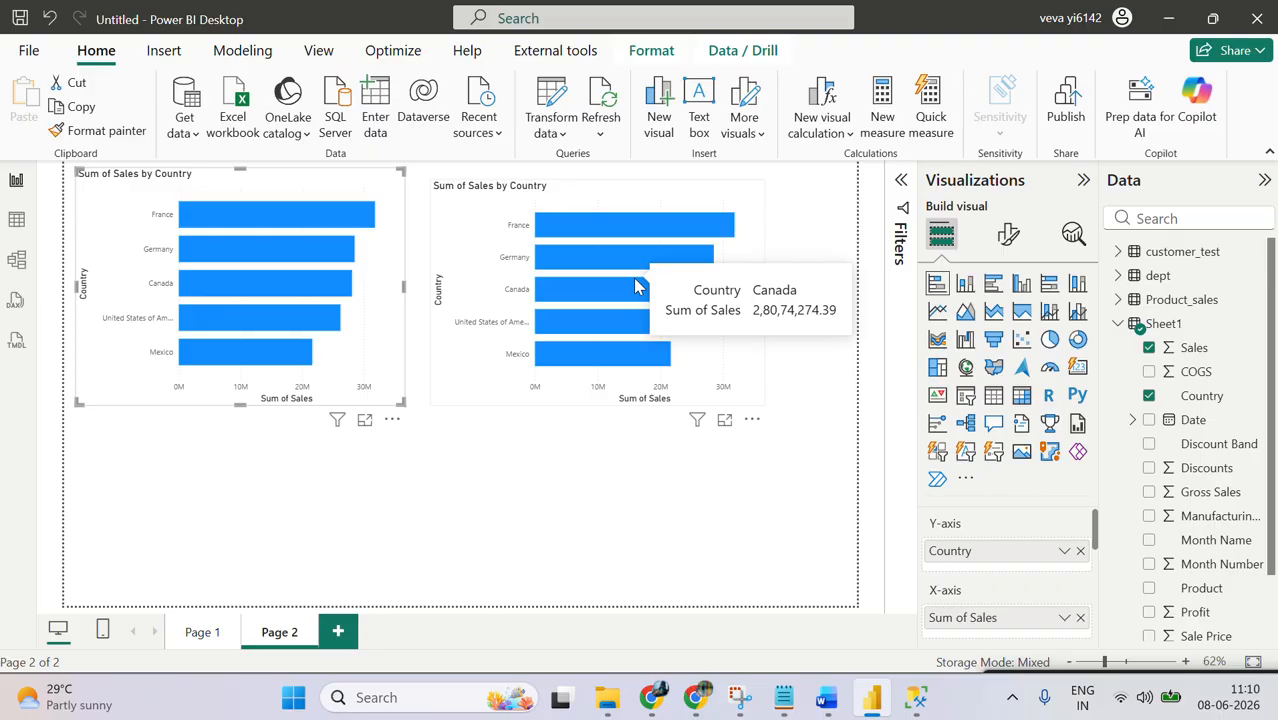
click(502, 198)
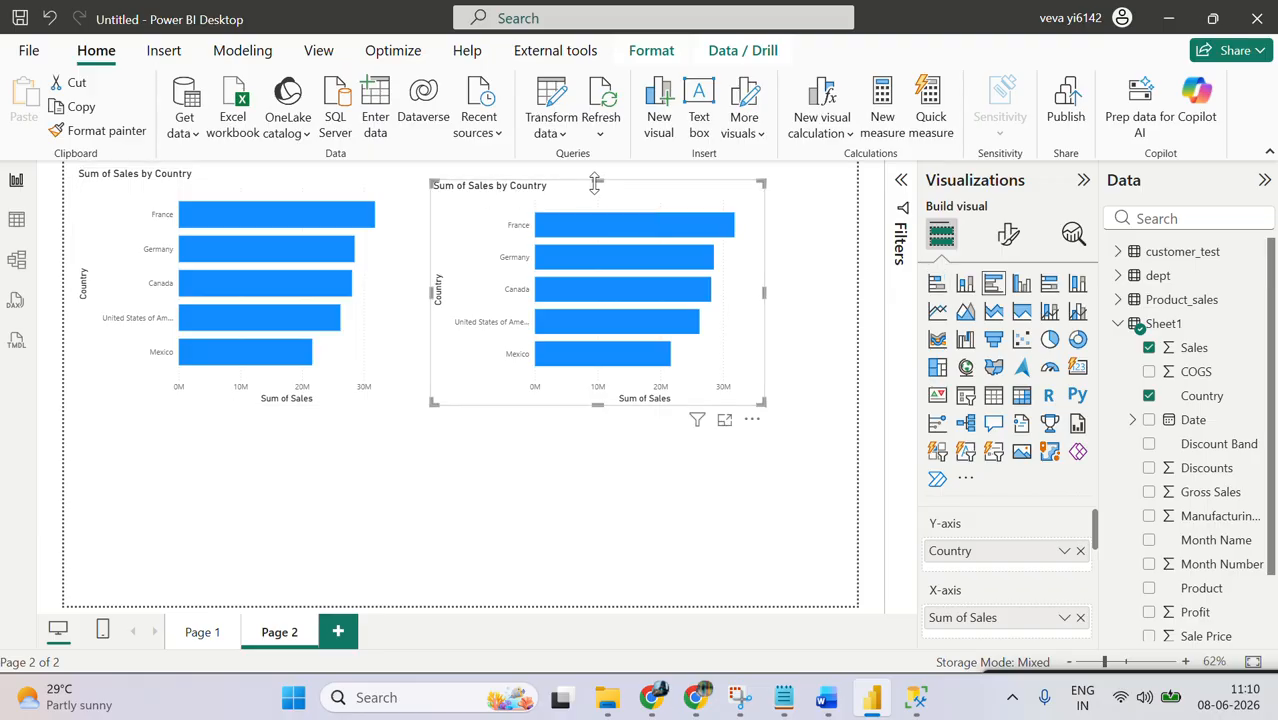
drag(595, 181, 596, 170)
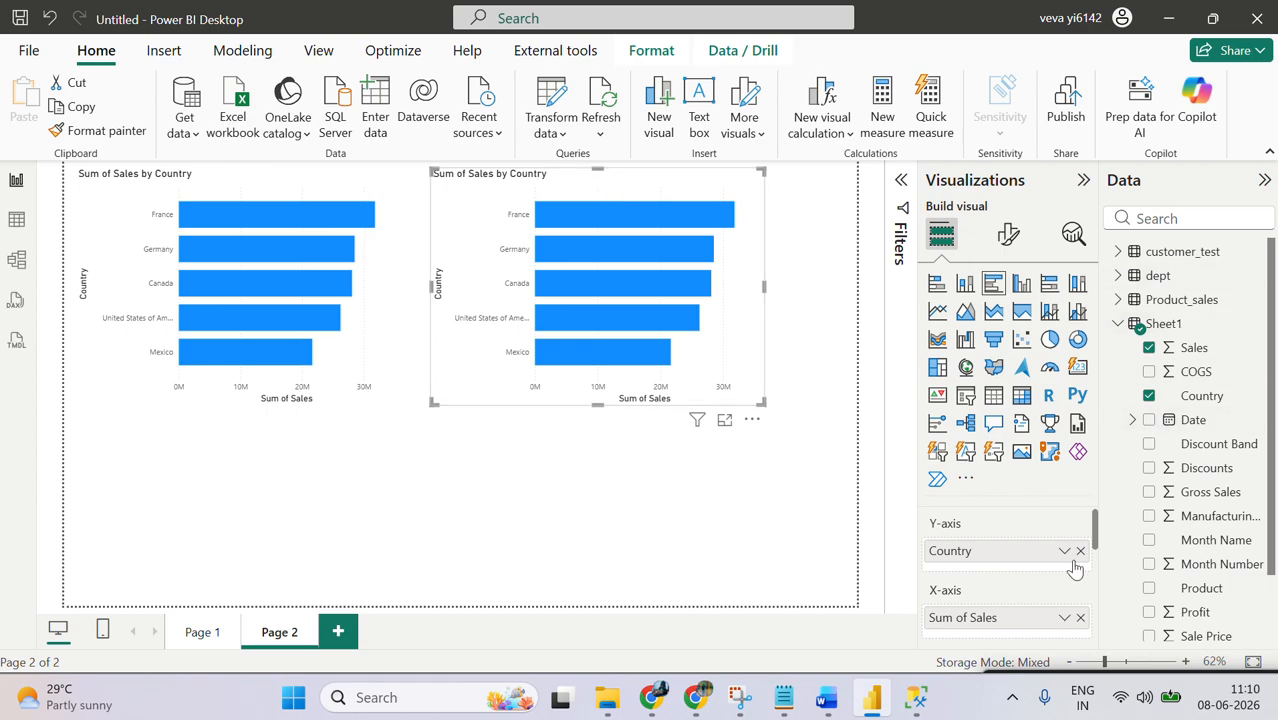
Step: Remove Country from the Y-axis and Sum of Sales from the X-axis of the clustered bar chart
scroll(1095, 541, down, 1)
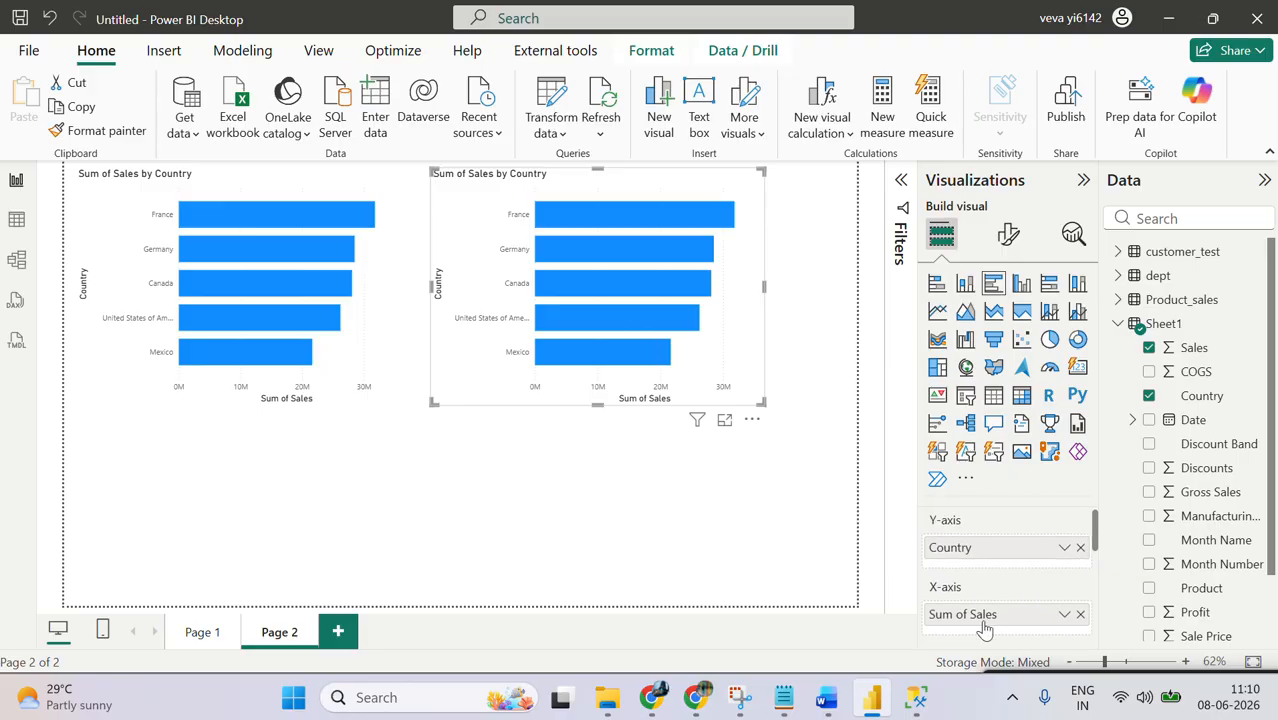
click(1080, 548)
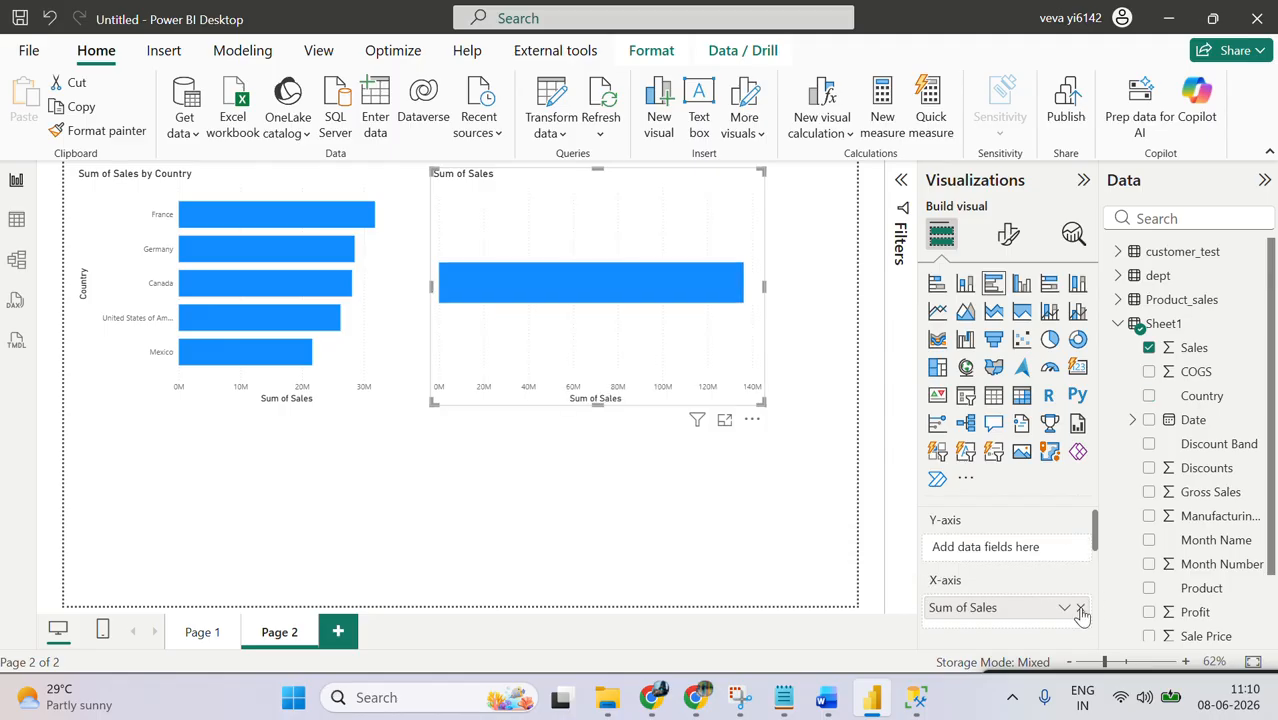
click(1080, 614)
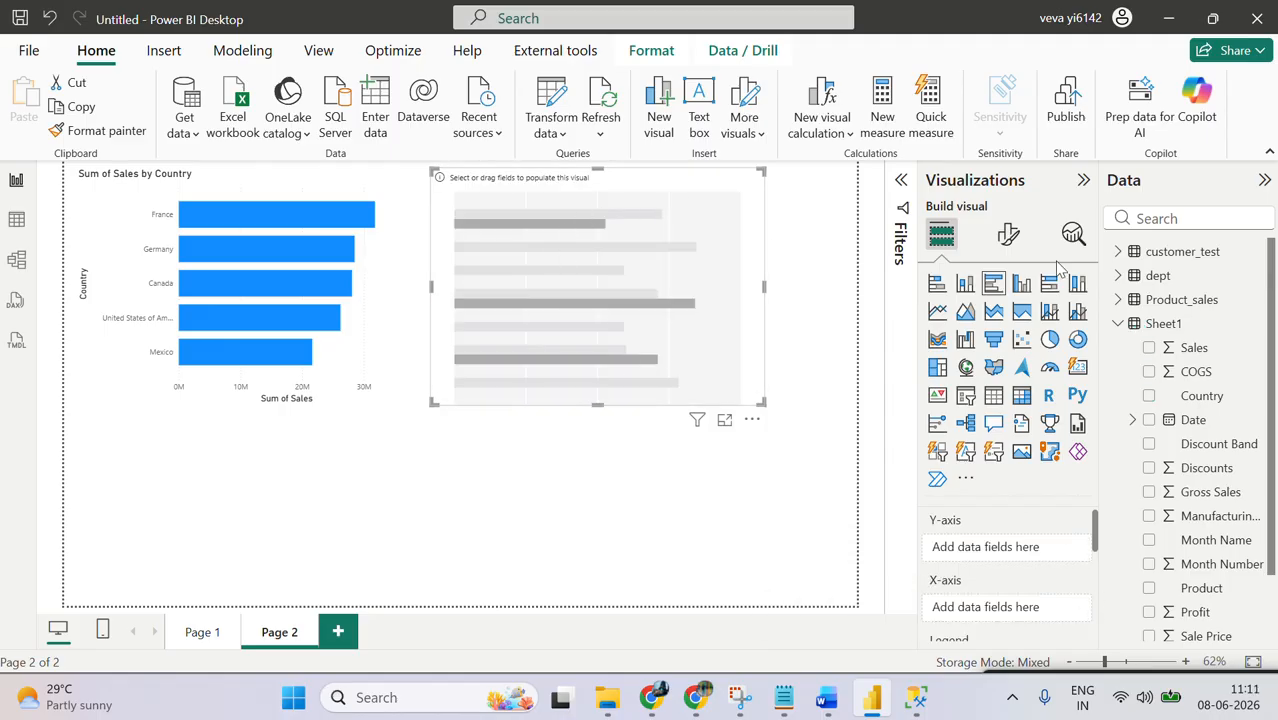
Step: Add Sales and Country from Sheet1 to the empty clustered bar chart
click(1148, 349)
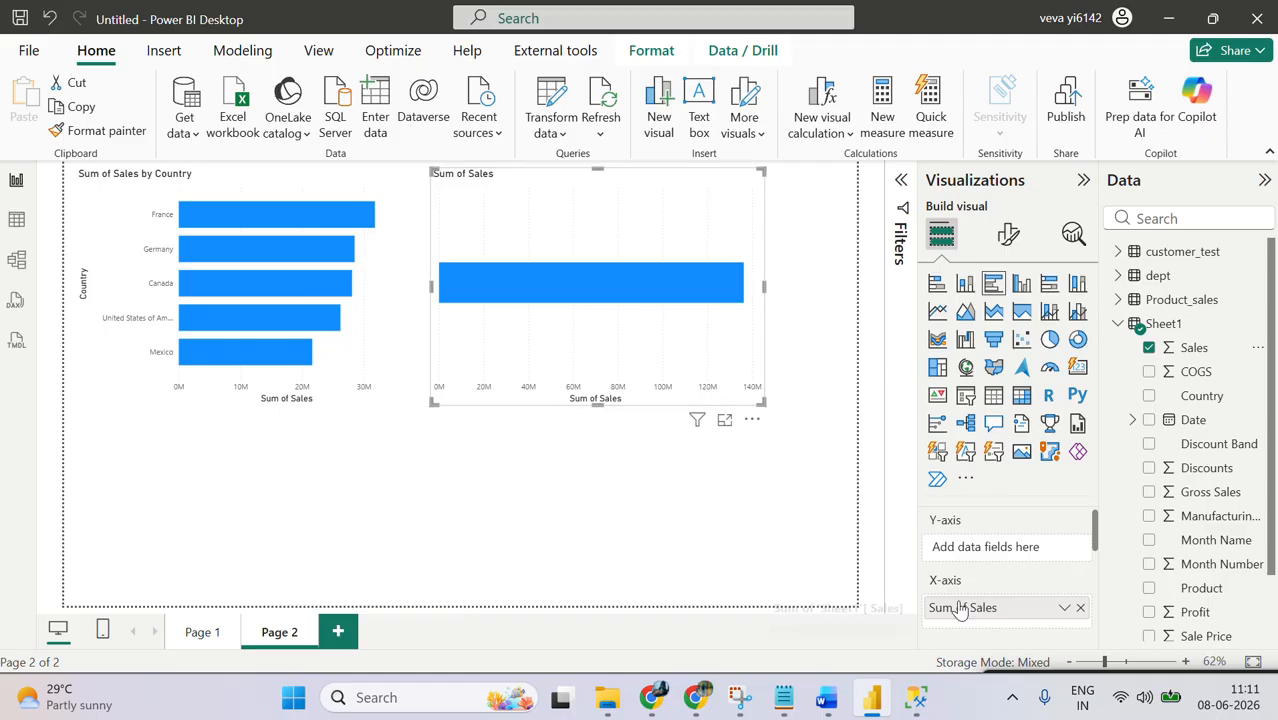
click(1149, 397)
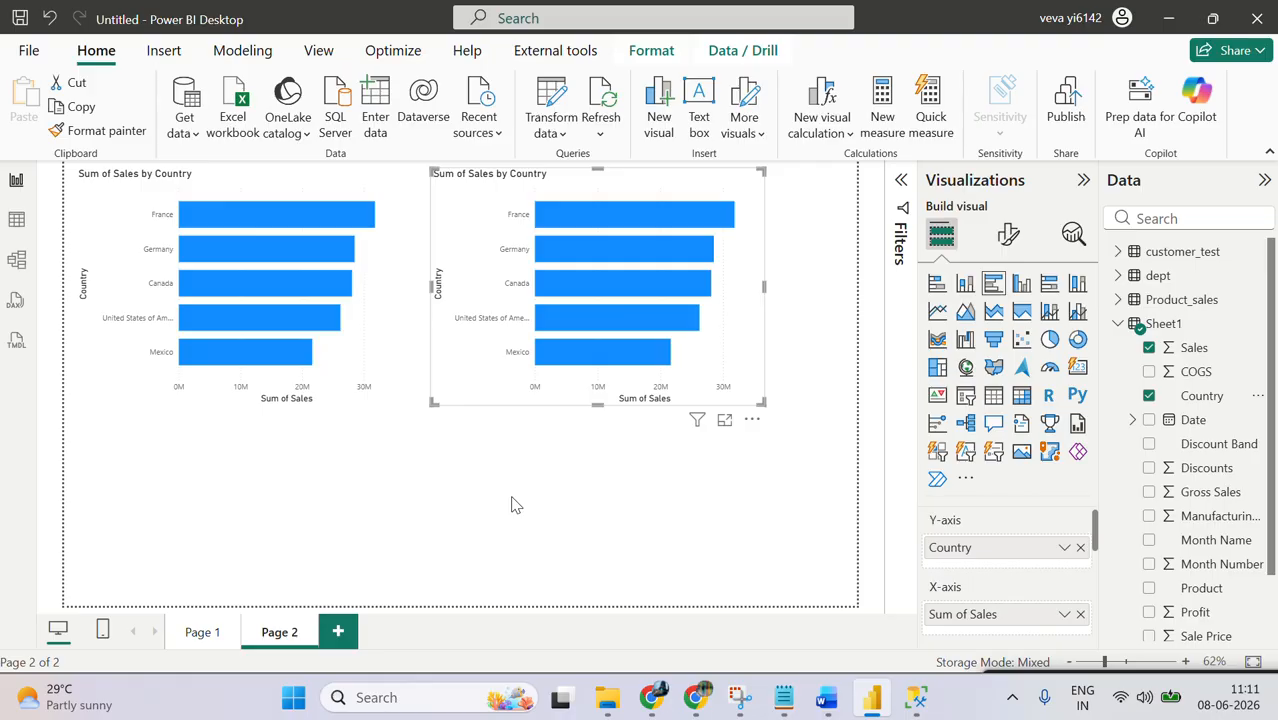
Step: Remove Country from the stacked bar chart's Y-axis and put it back from Sheet1
click(402, 317)
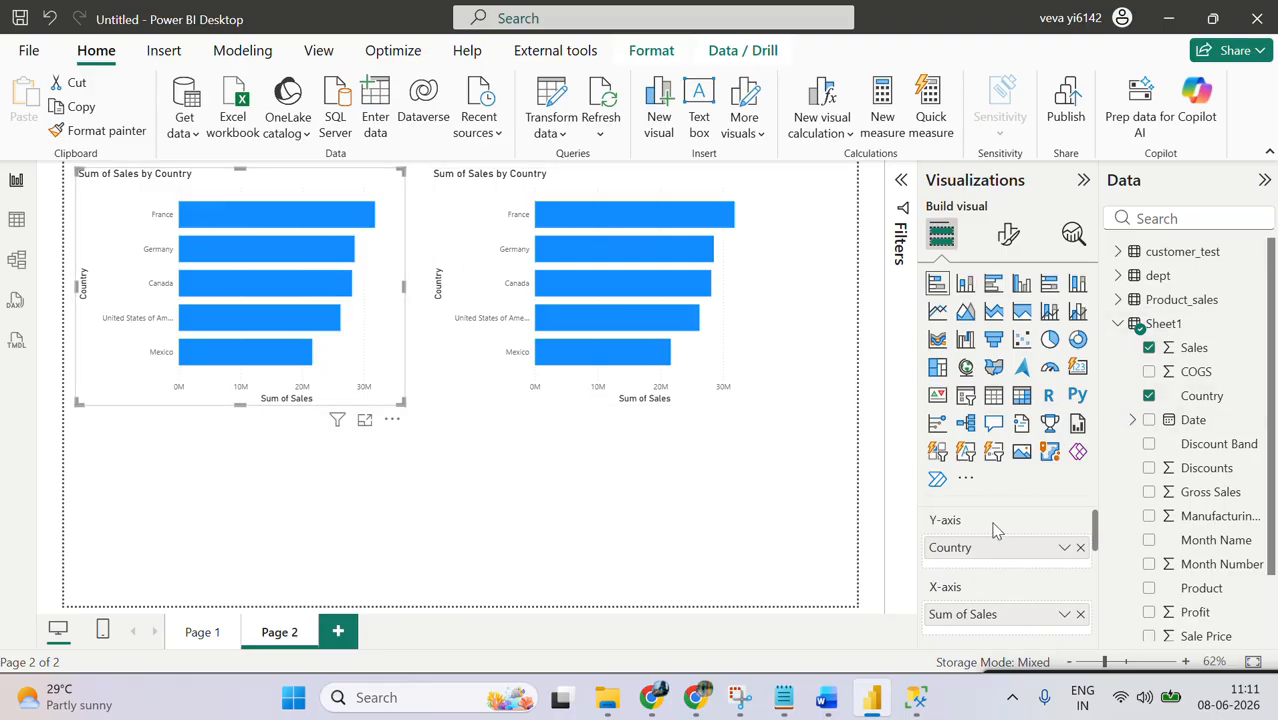
click(1080, 547)
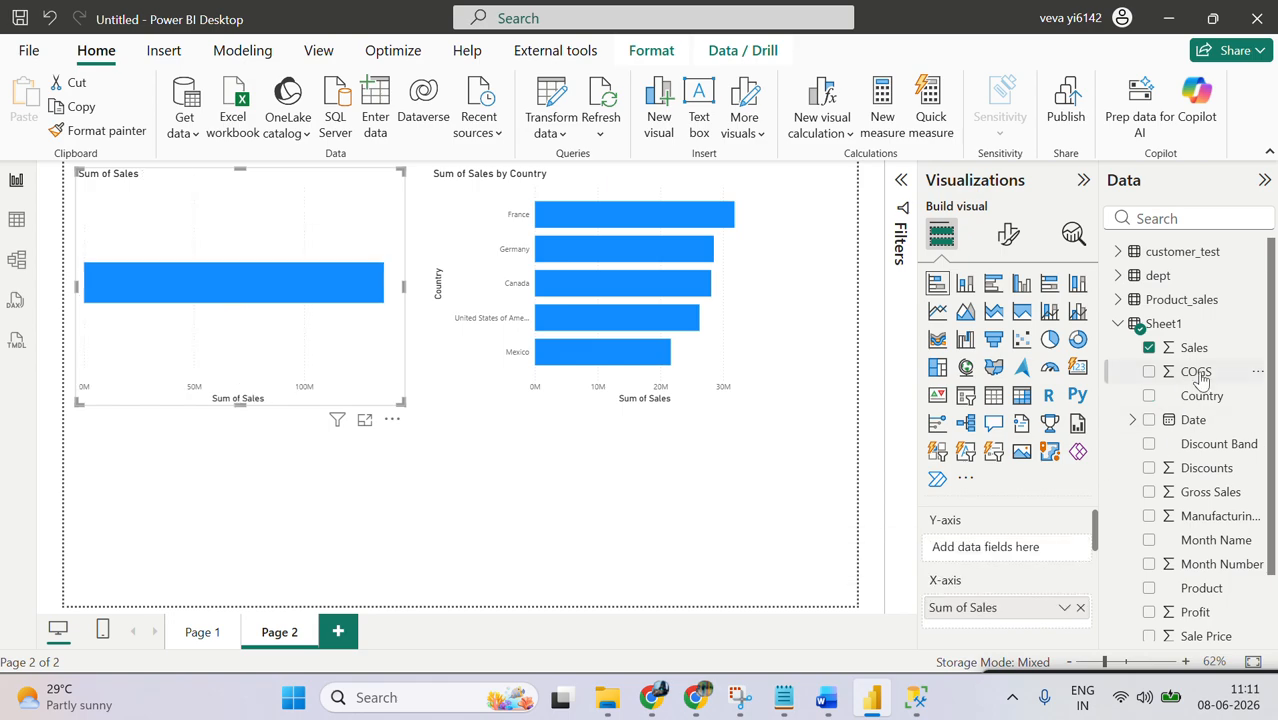
drag(1192, 398, 993, 548)
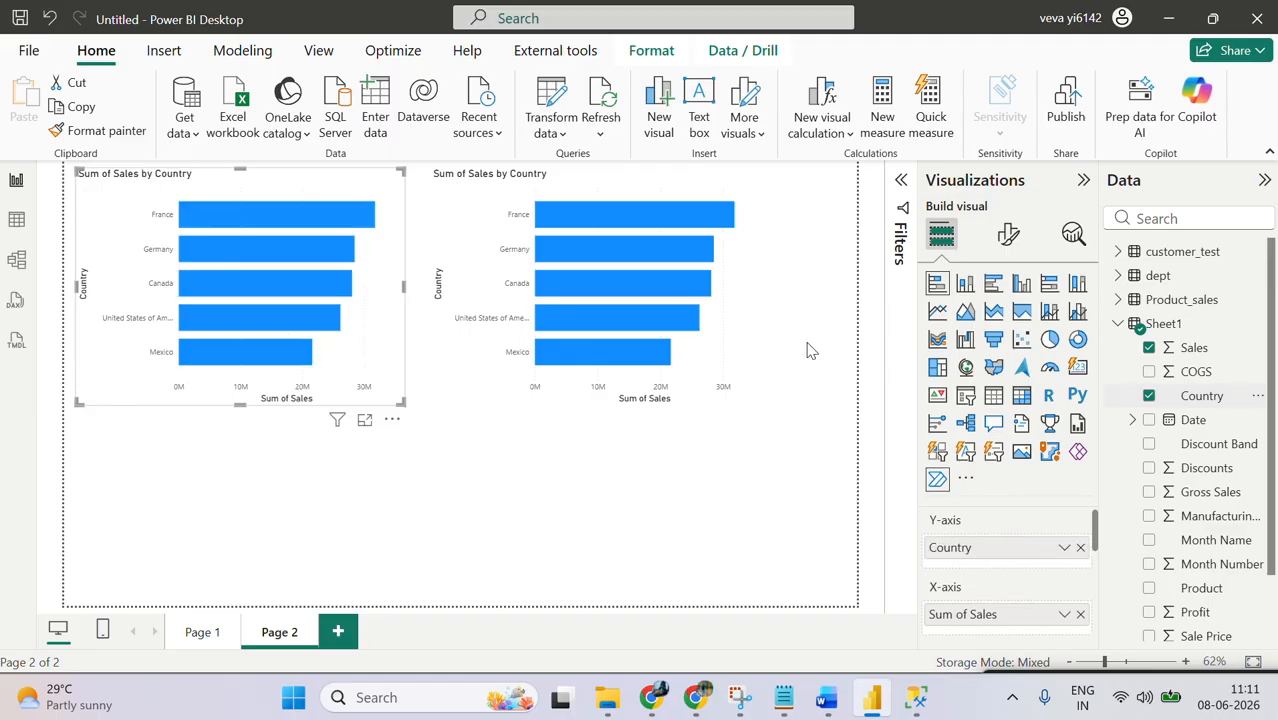
Step: Add Product as the legend of the clustered bar chart and enlarge the chart to the page's lower-right corner
click(645, 342)
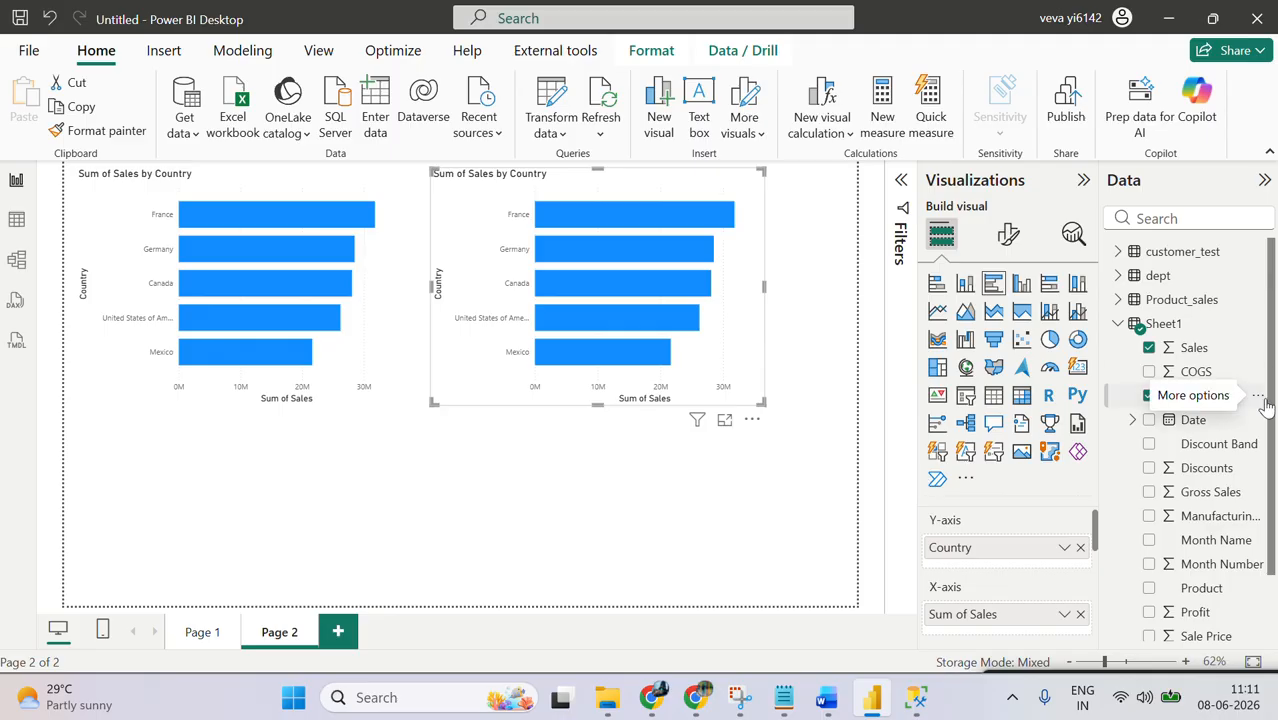
drag(1272, 418, 1264, 490)
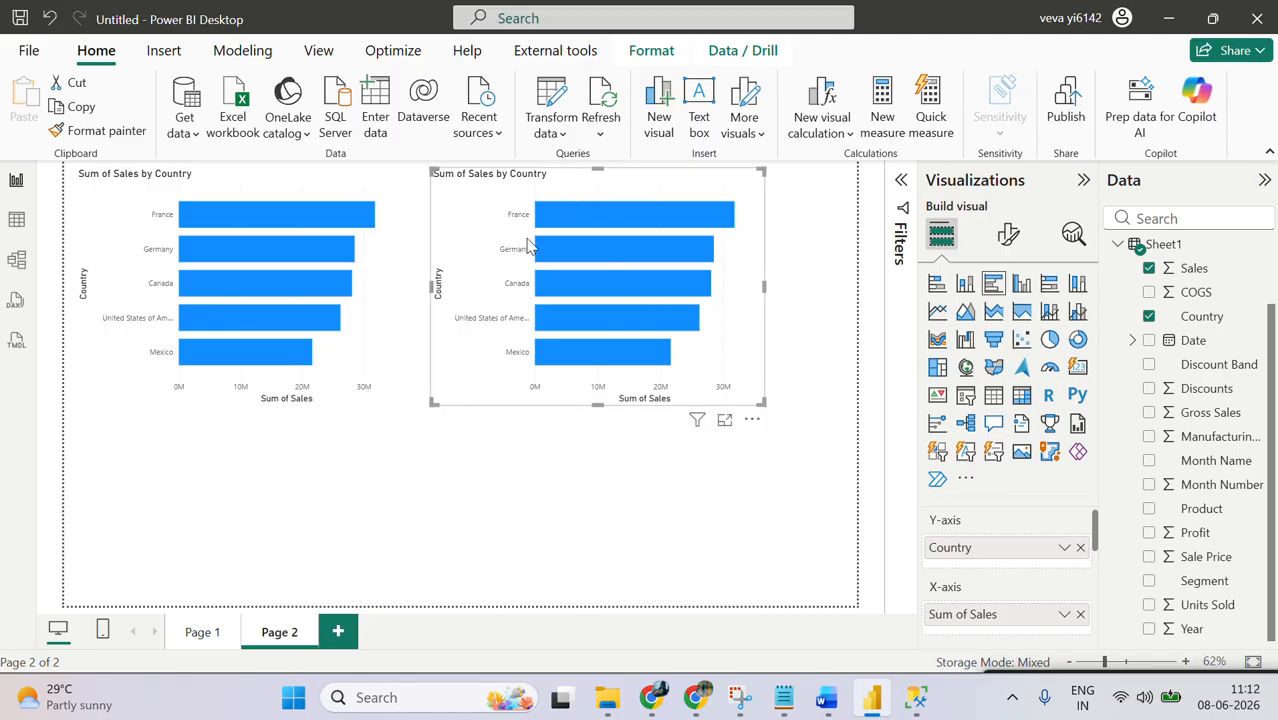
mouse_move(580, 222)
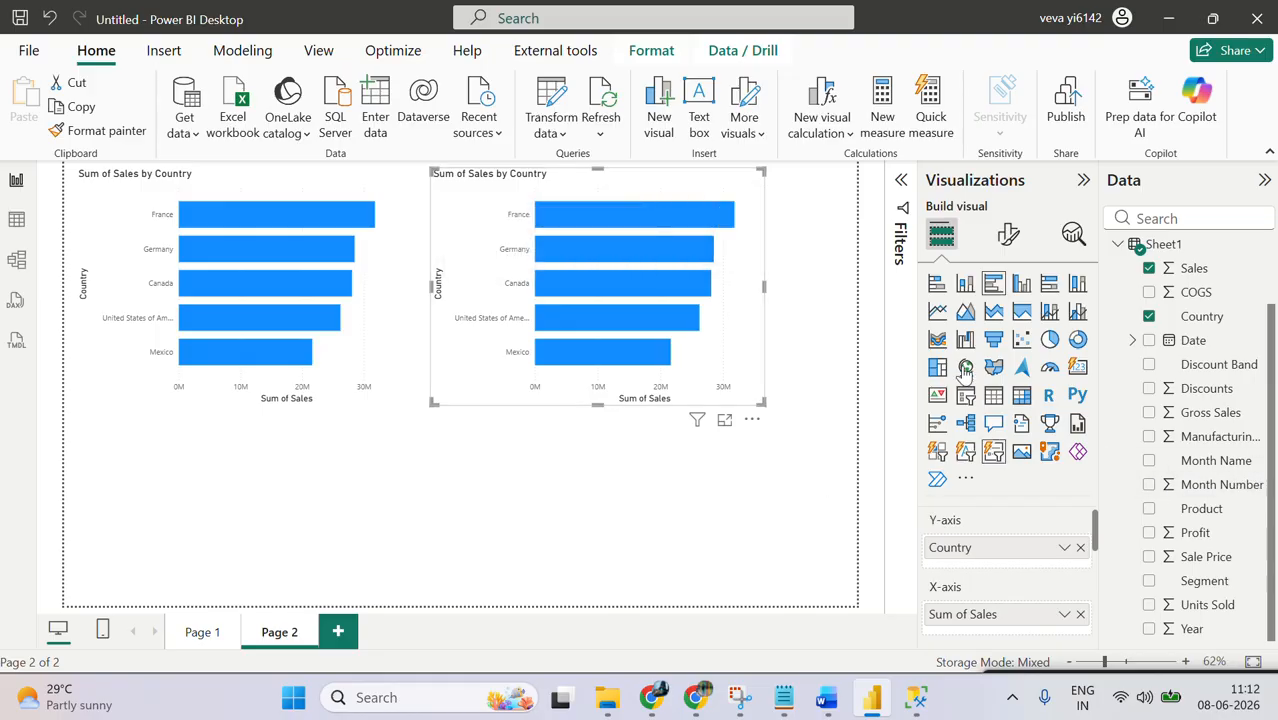
click(1149, 510)
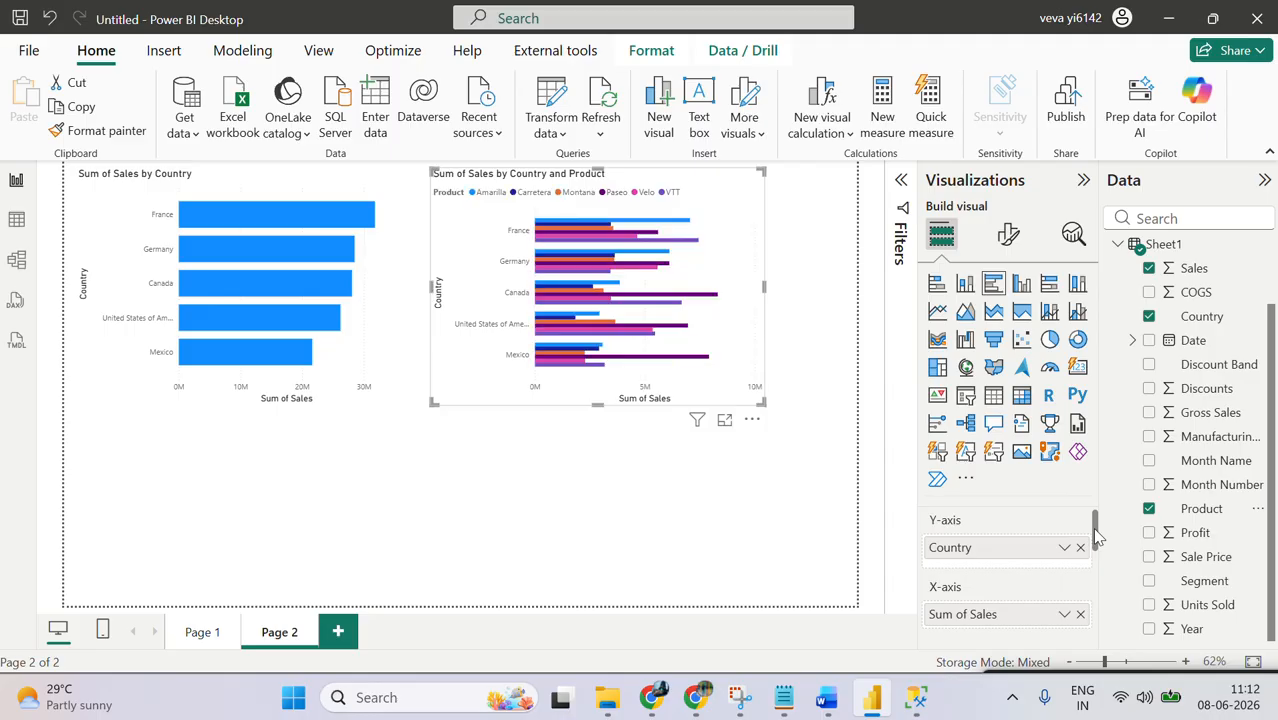
drag(1096, 530, 1111, 552)
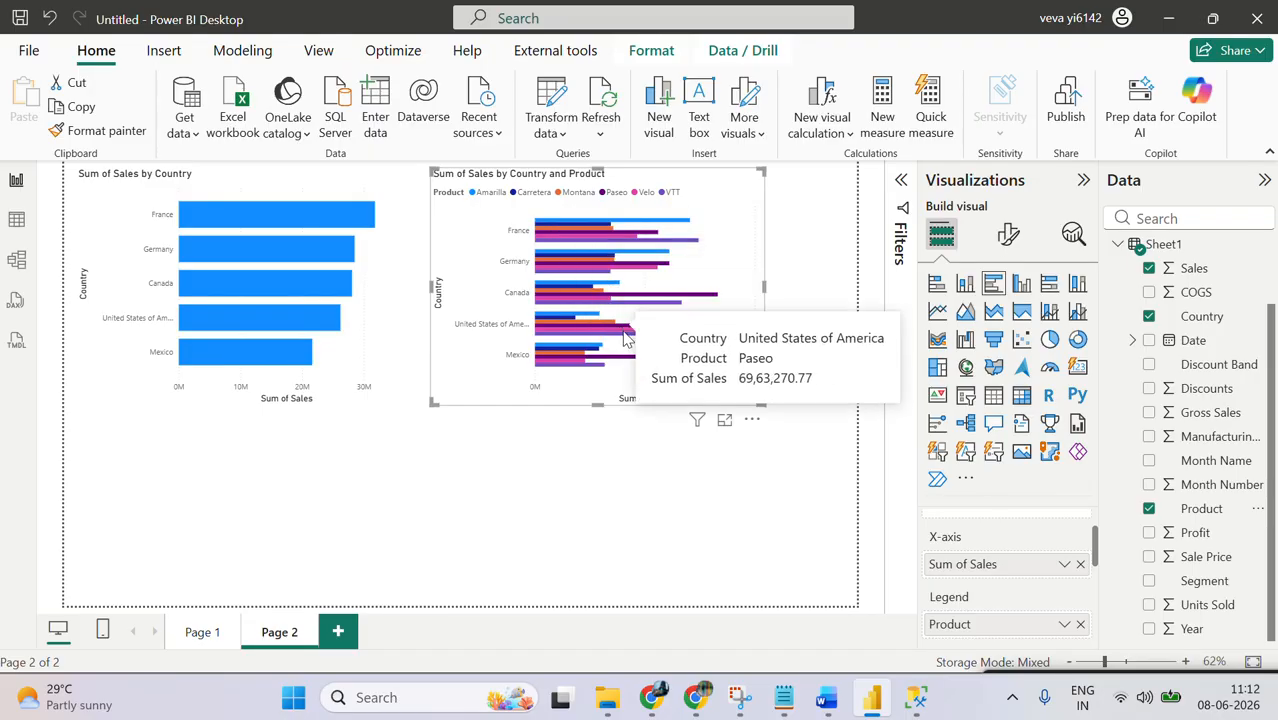
drag(758, 400, 860, 608)
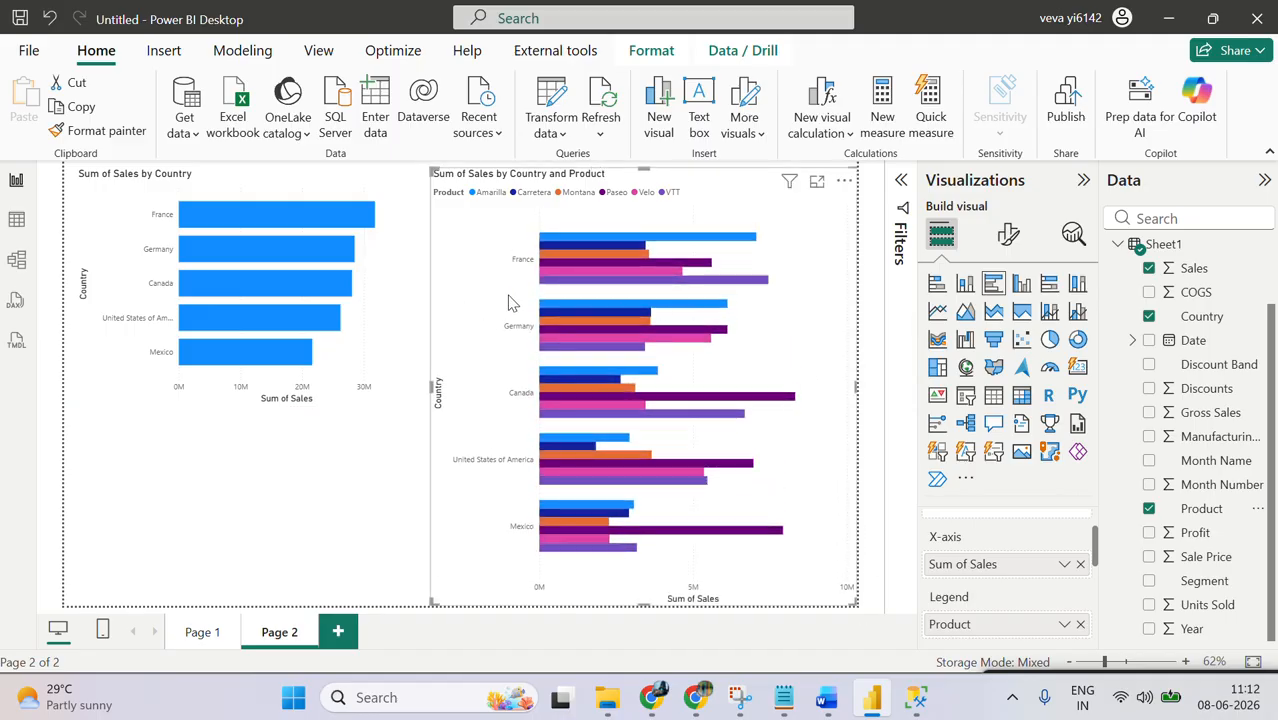
Step: Check the distinct Product values of Sheet1 in Table view without filtering, and return to the report
mouse_move(271, 219)
mouse_move(590, 285)
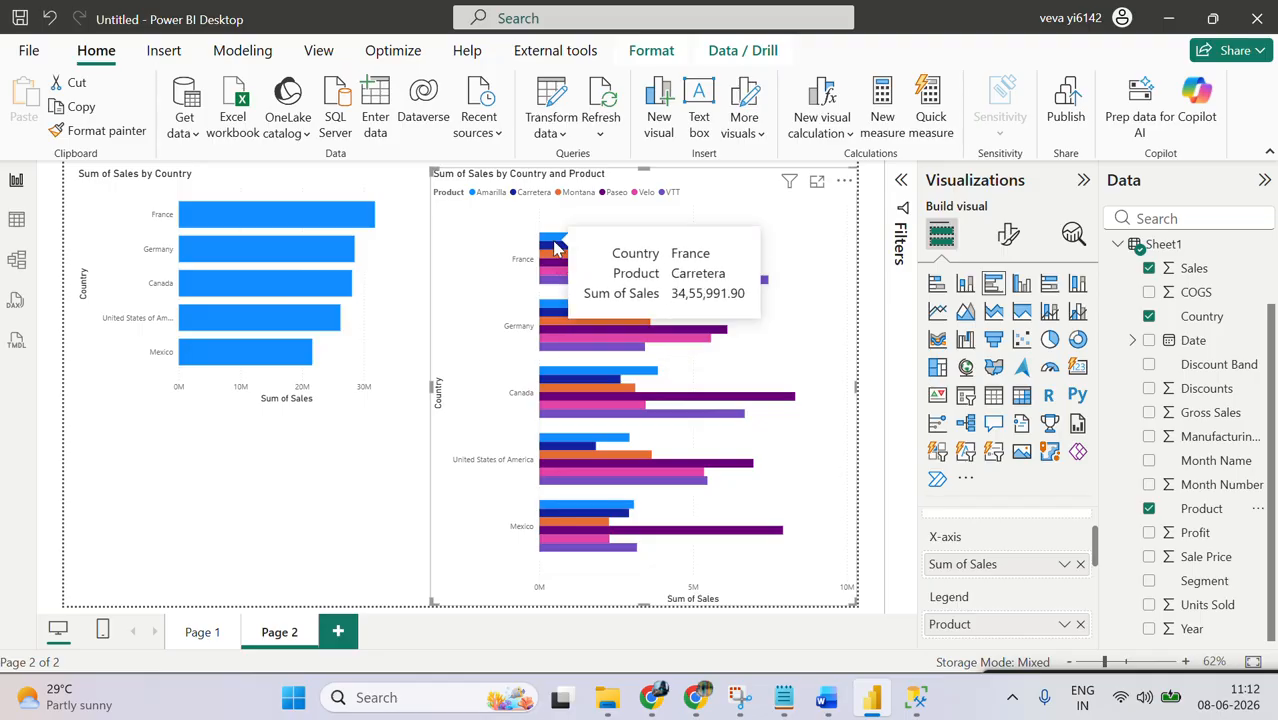
click(16, 220)
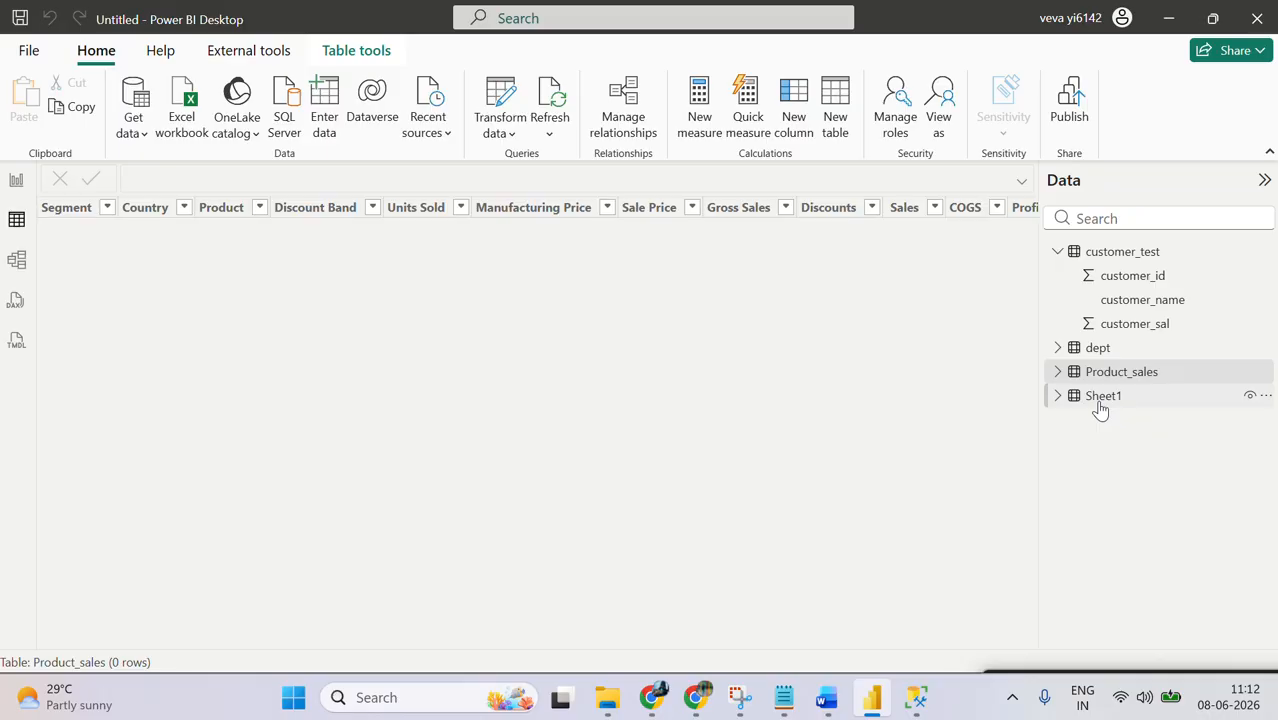
click(1100, 405)
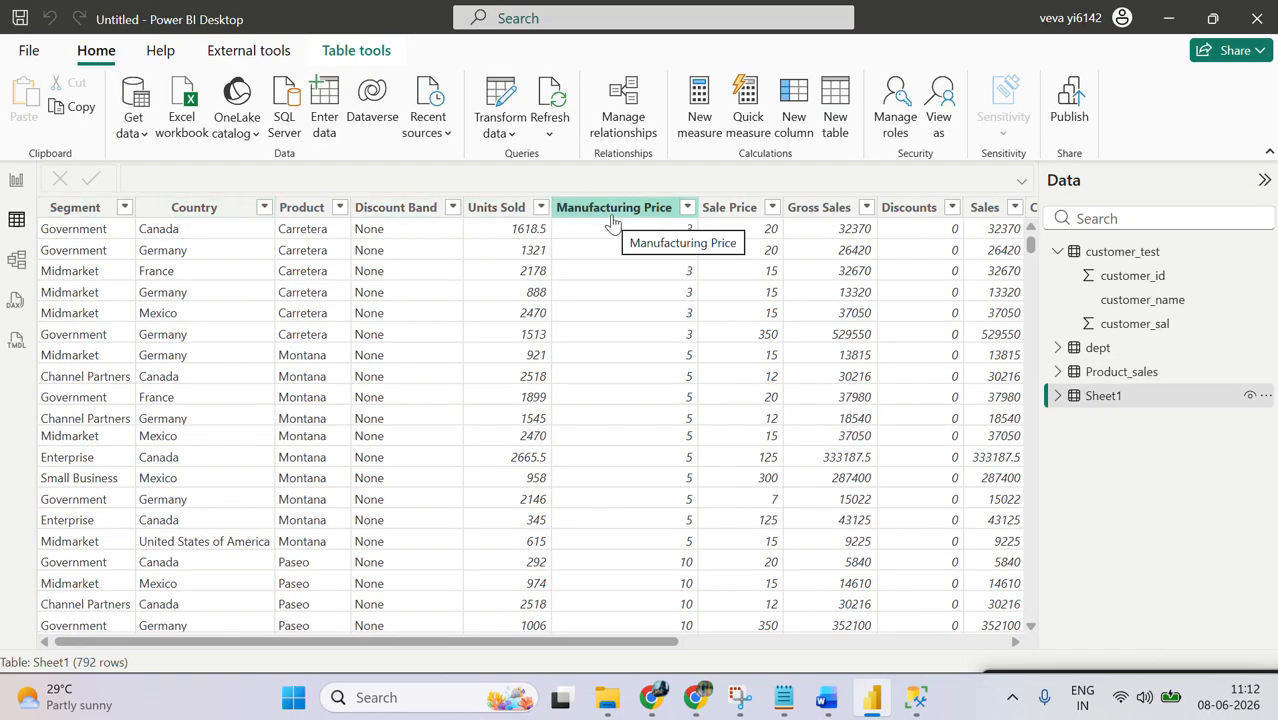
click(318, 207)
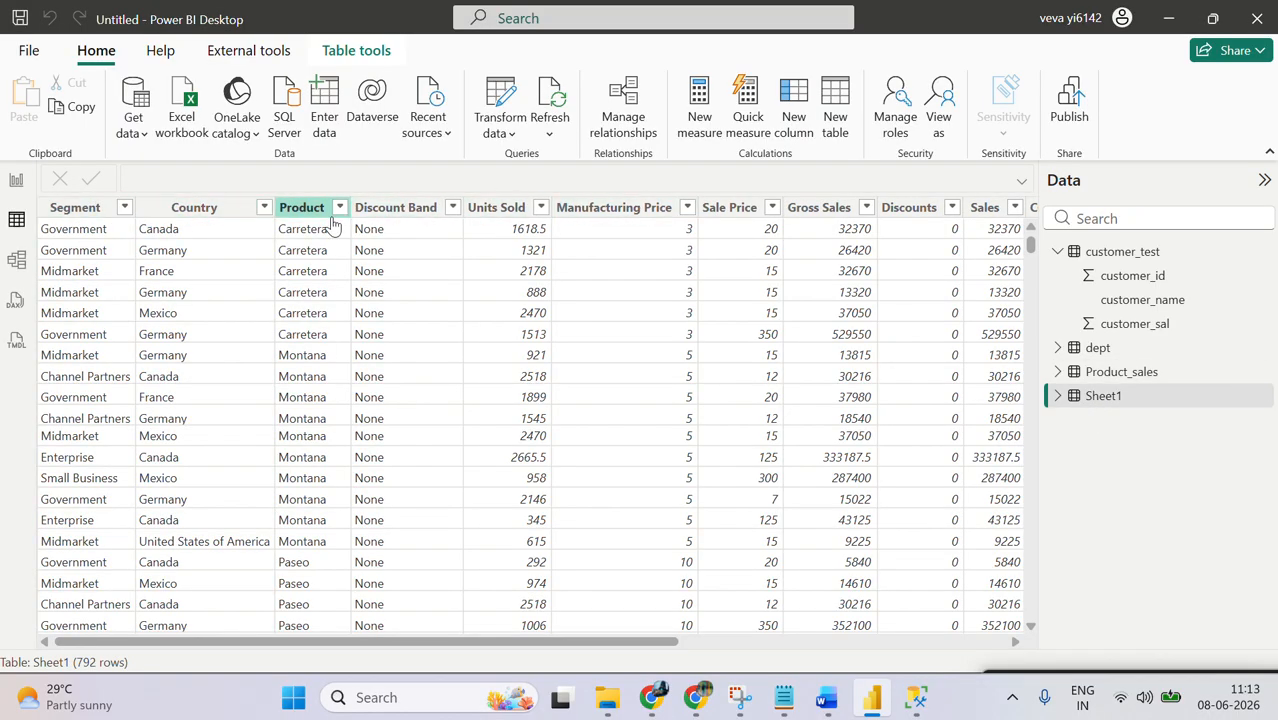
click(339, 207)
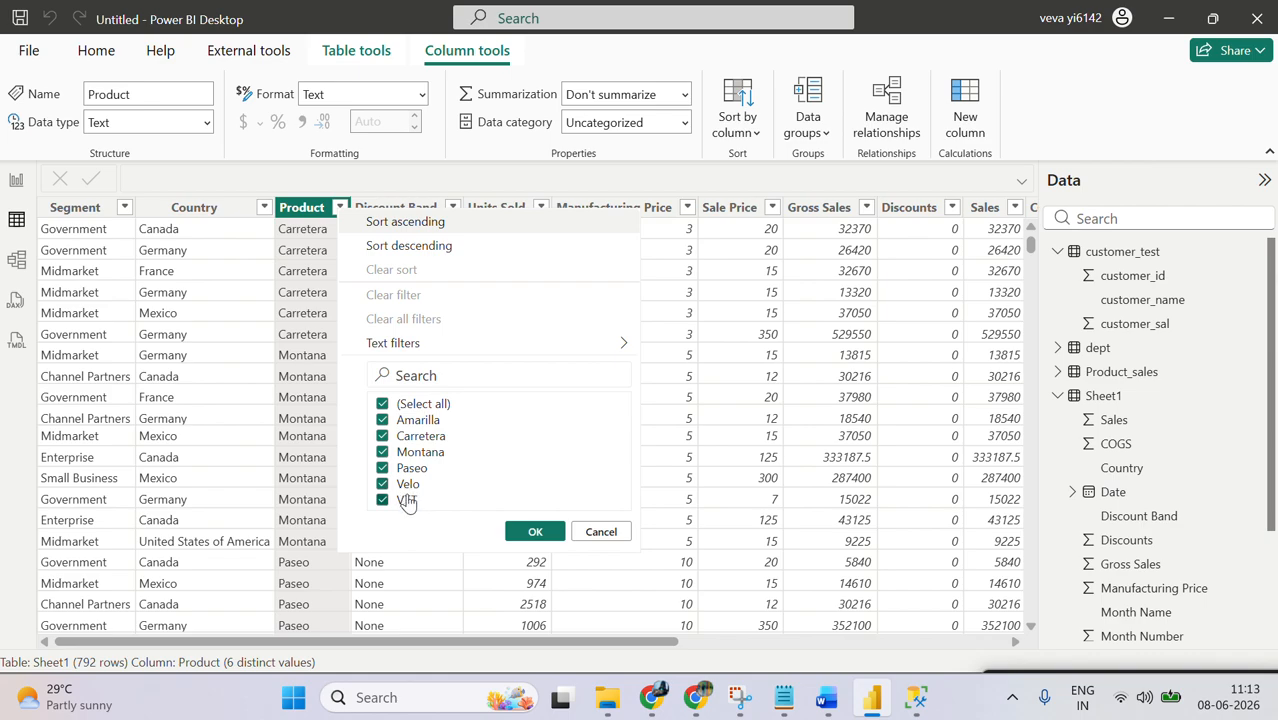
click(583, 535)
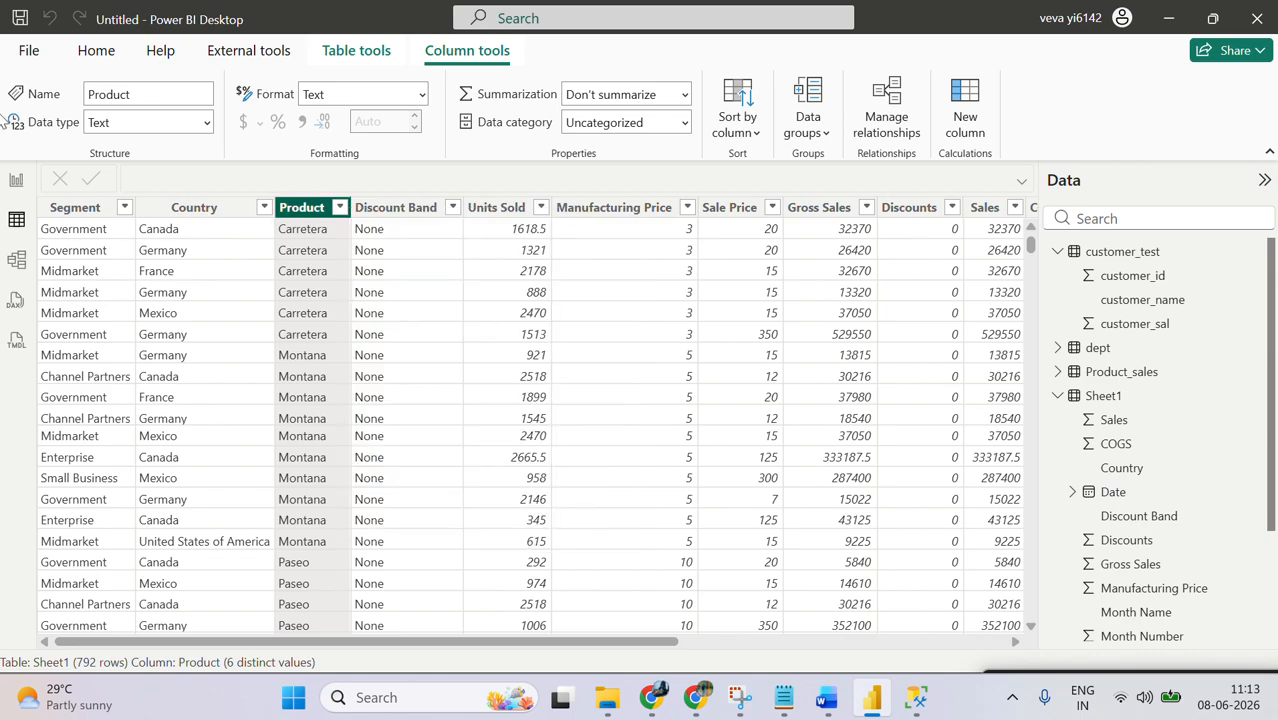
click(14, 178)
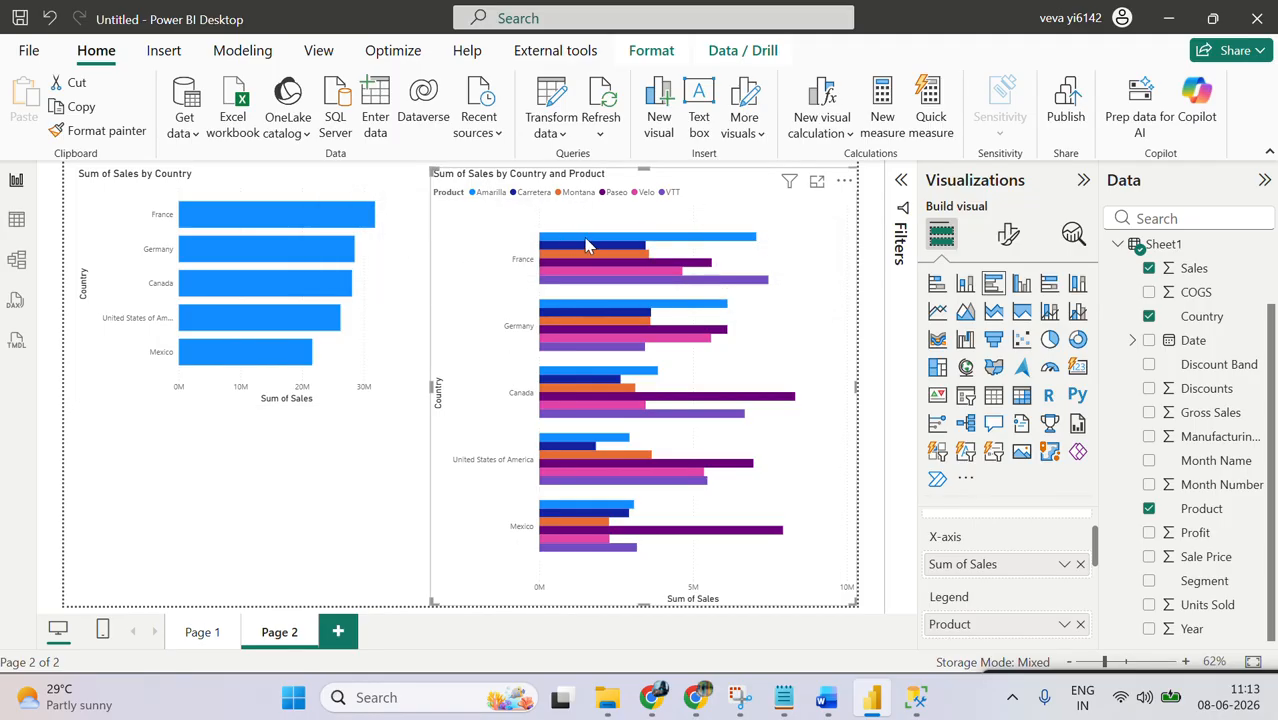
Step: Compare France's sales bars in the clustered bar chart with its total in the stacked bar chart
mouse_move(622, 250)
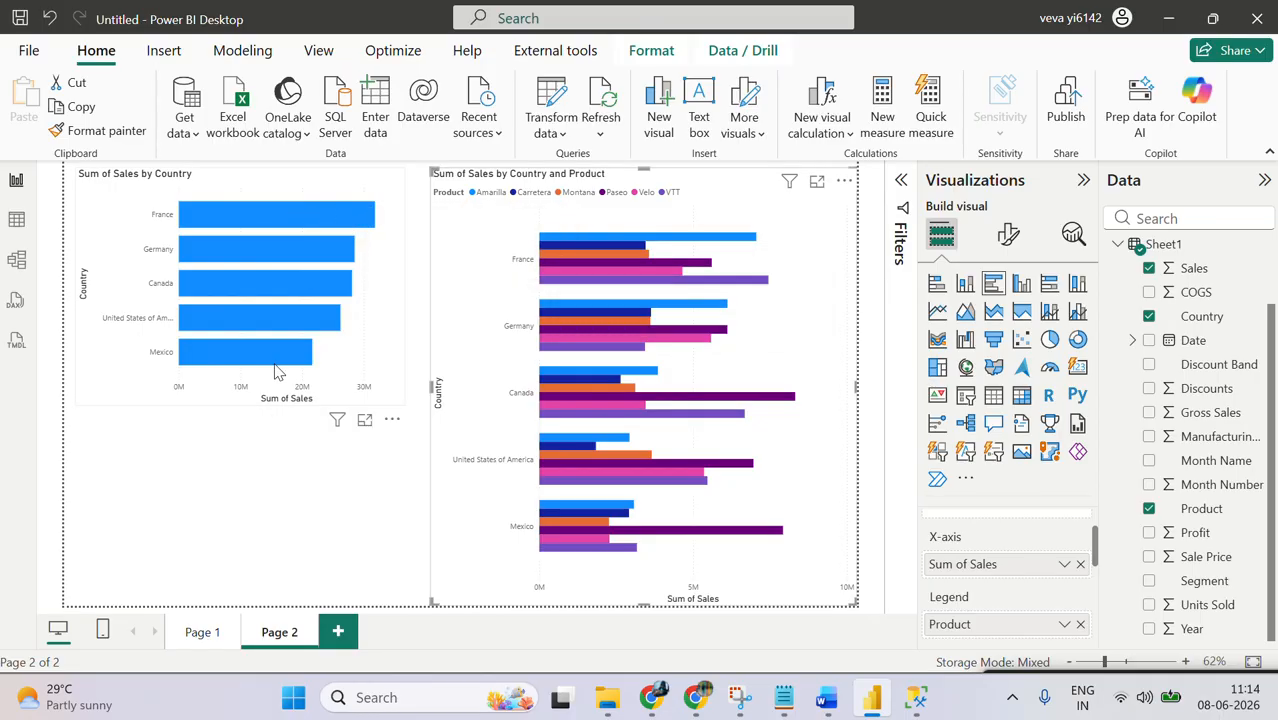
mouse_move(360, 222)
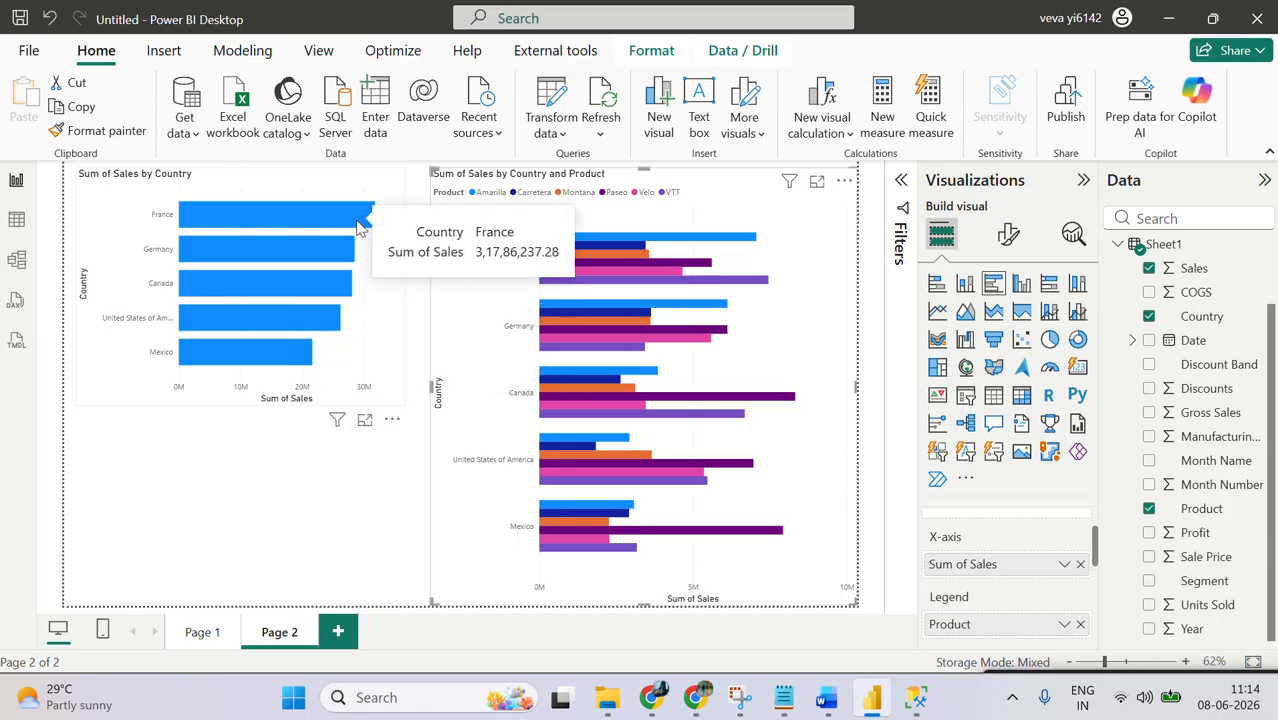
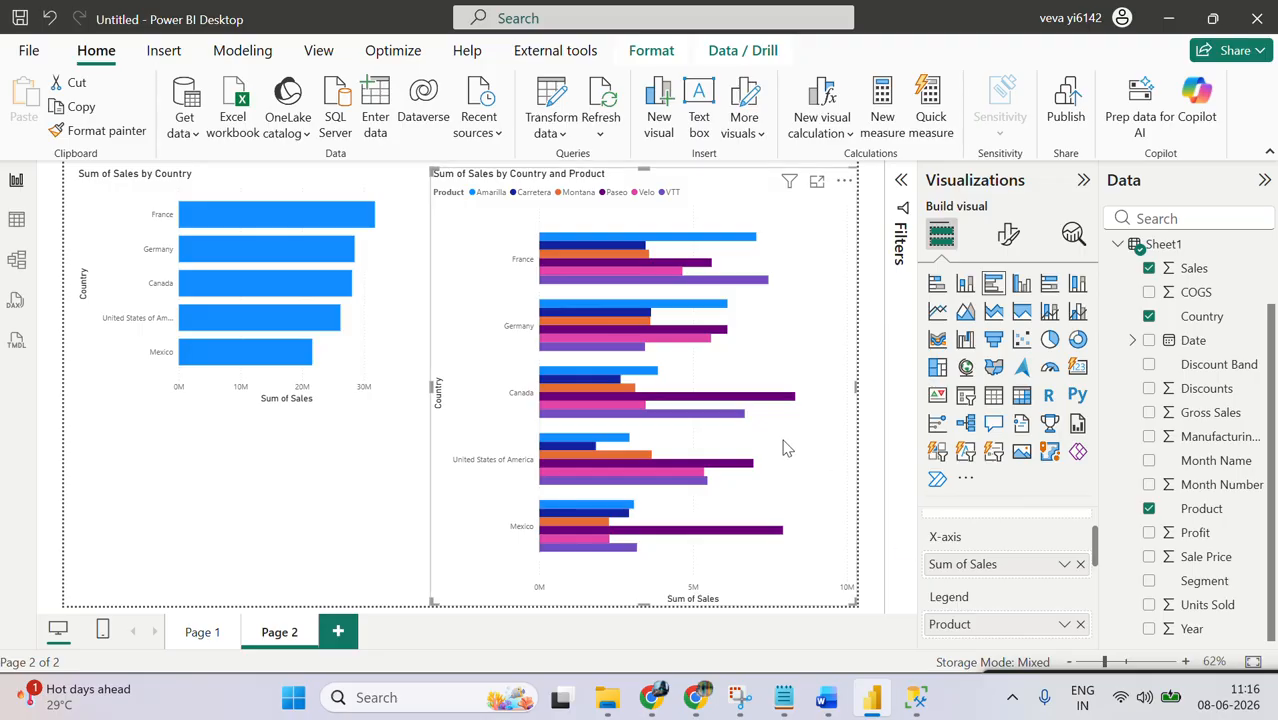
Step: Add the line "If you want to compare data category" above the Bar chart list in the Notepad notes and return to Power BI Desktop
click(783, 697)
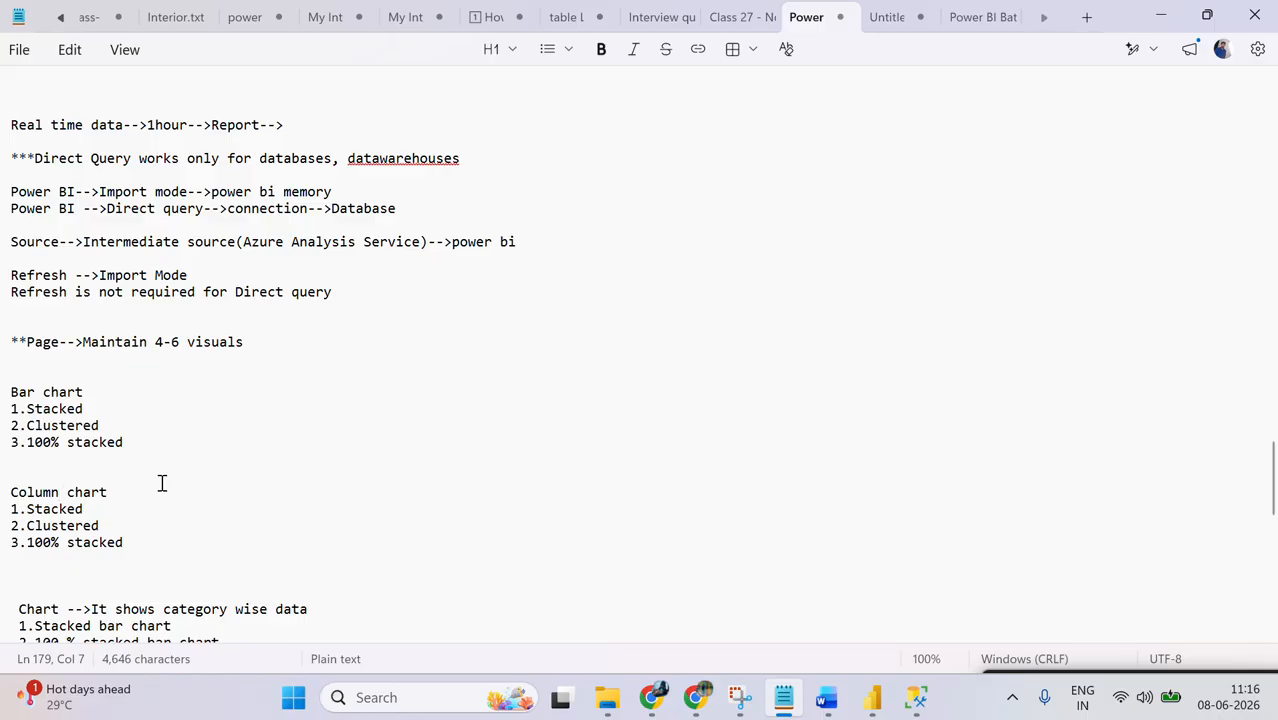
click(77, 366)
key(Return)
key(Return)
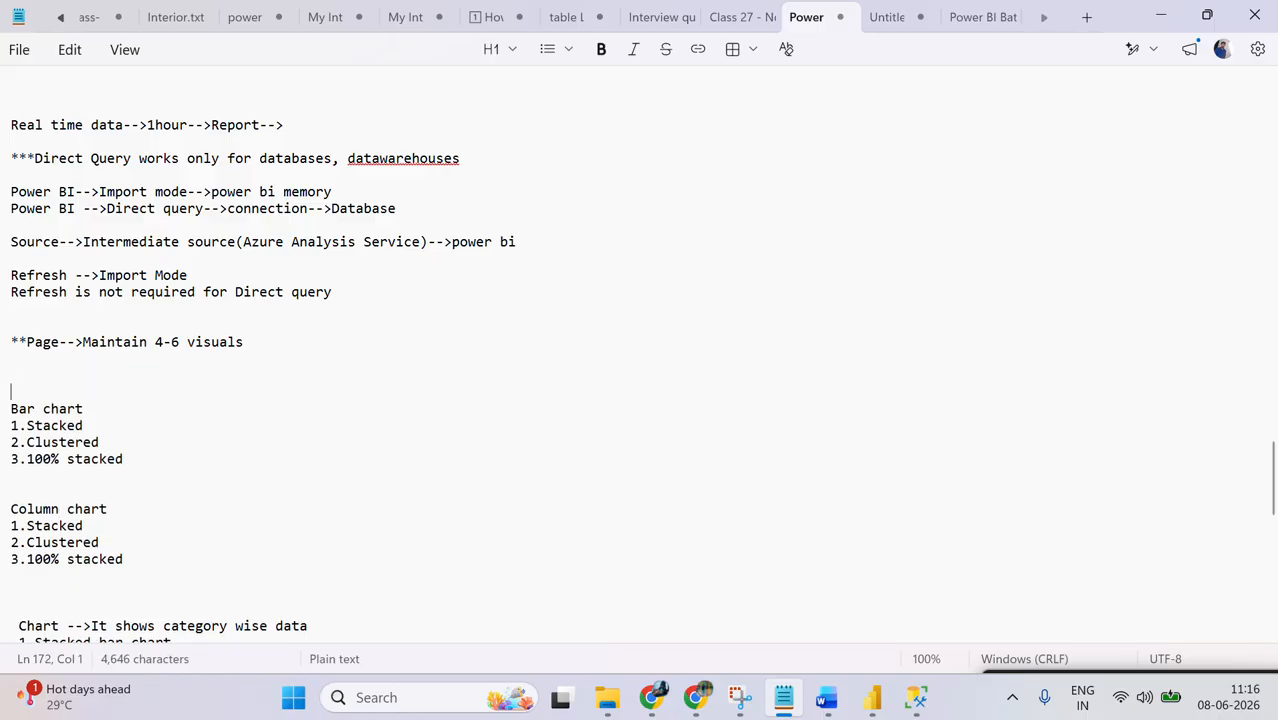
key(Up)
text(If you w)
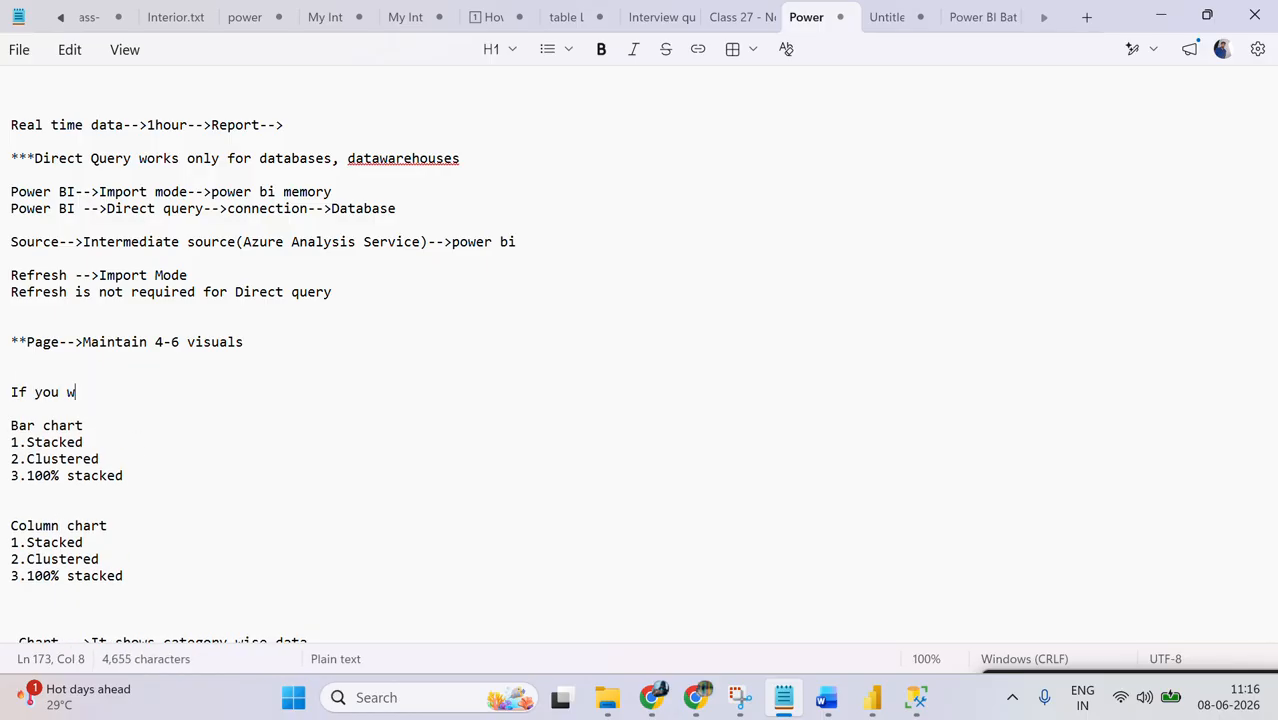
text(ant to compare data  )
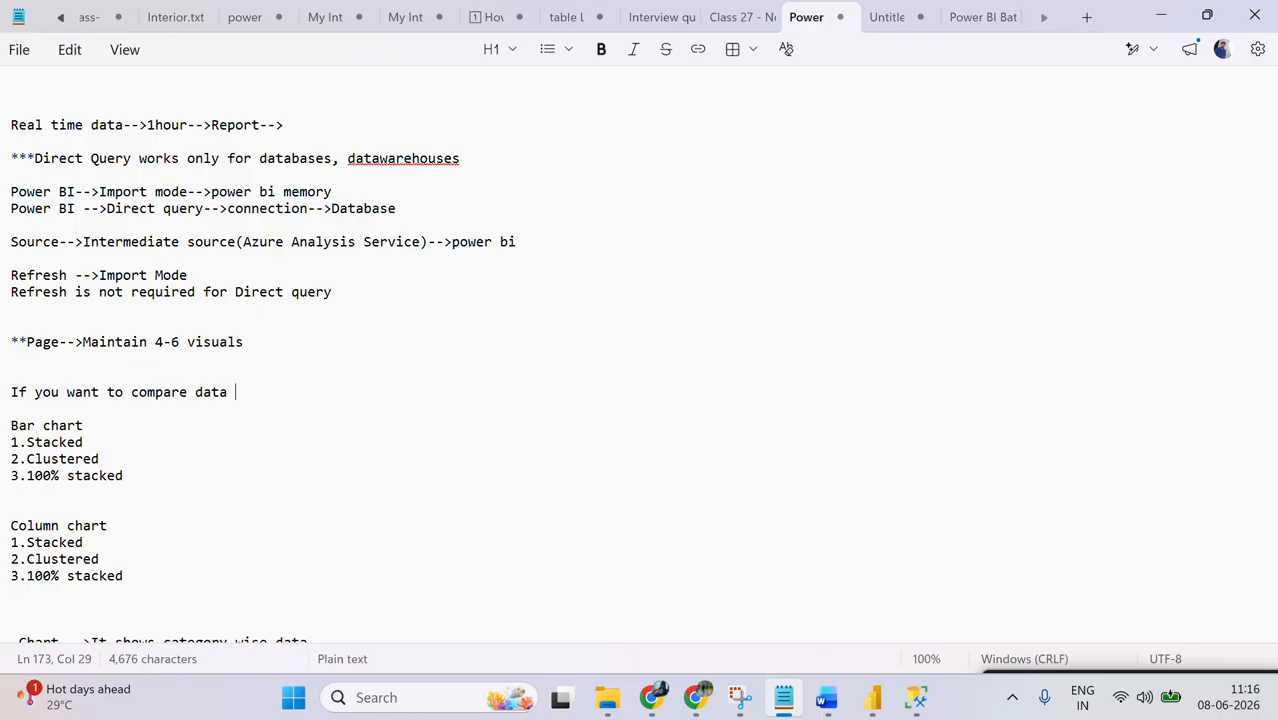
text(category)
key(alt+Tab)
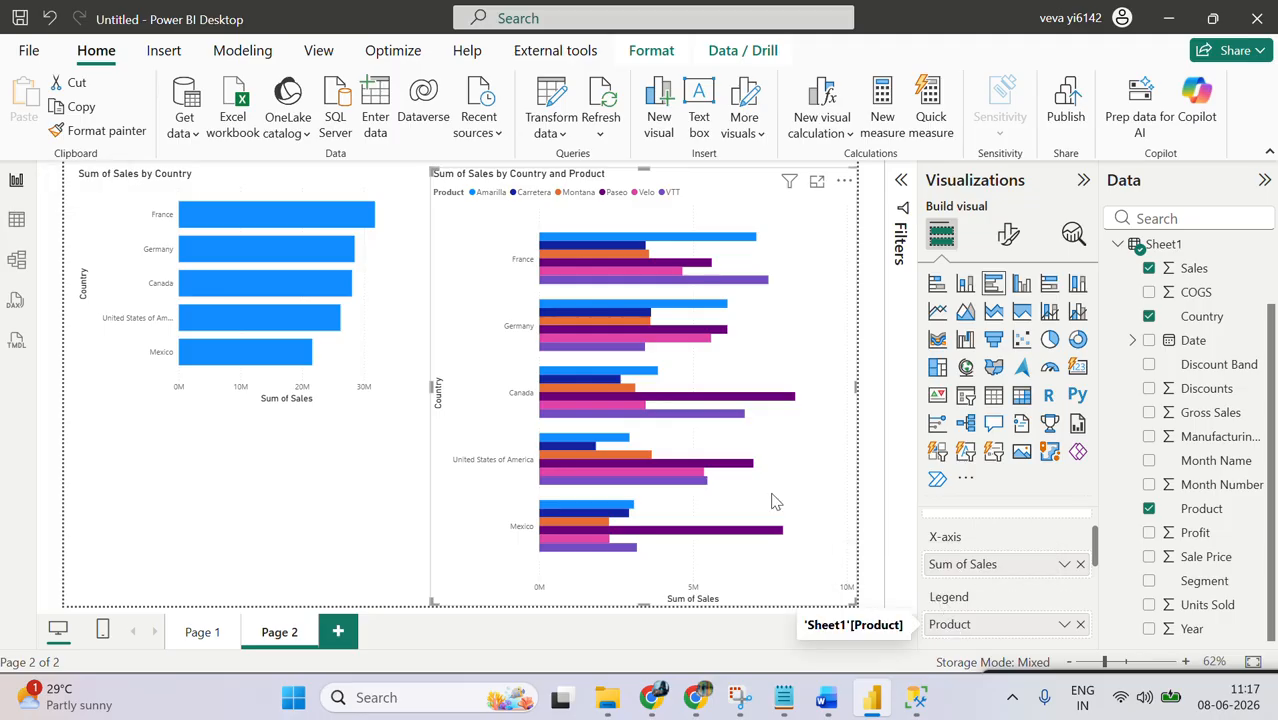
Step: Stretch the stacked bar chart downward and compare its field assignments with those of the clustered bar chart
click(126, 374)
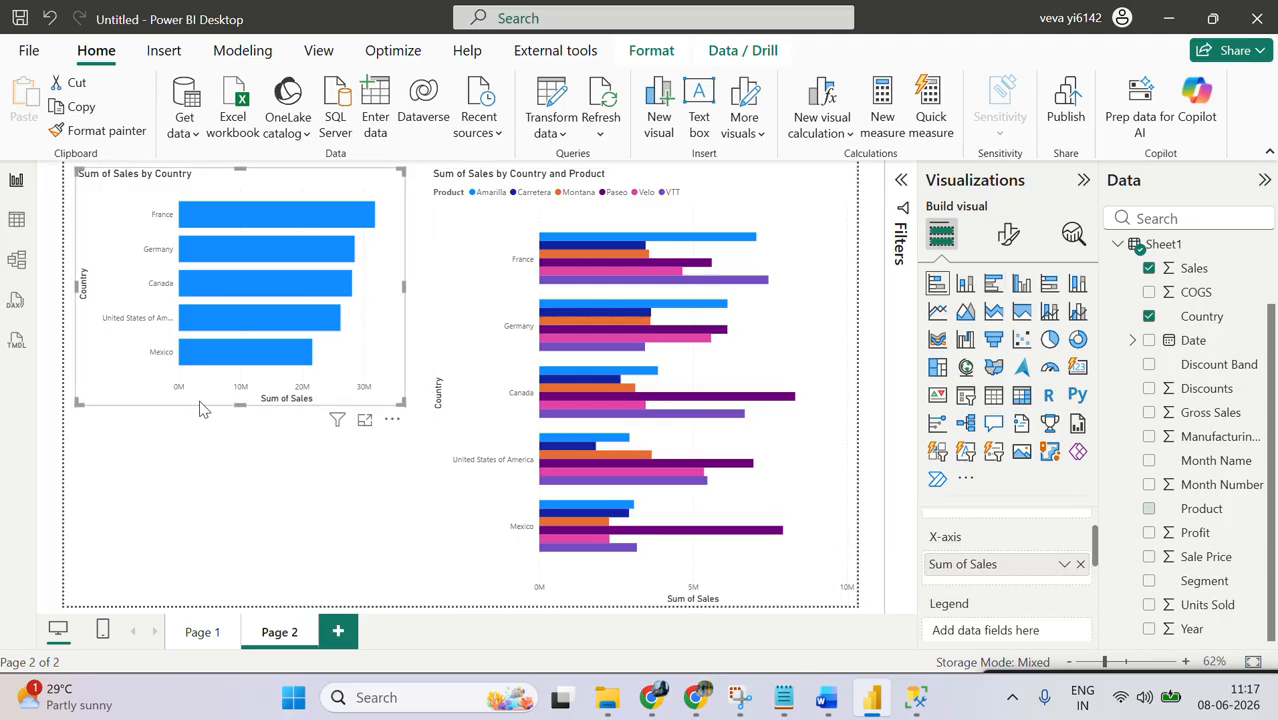
drag(240, 408, 258, 468)
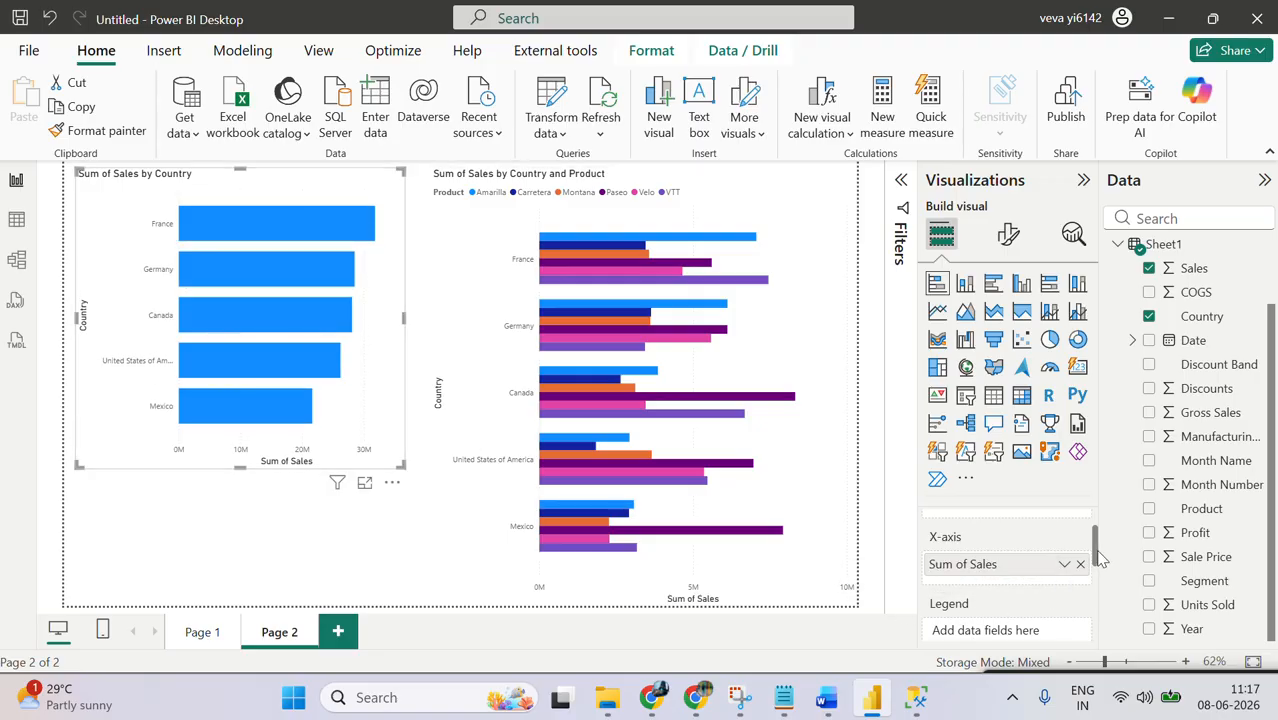
scroll(1100, 560, up, 1)
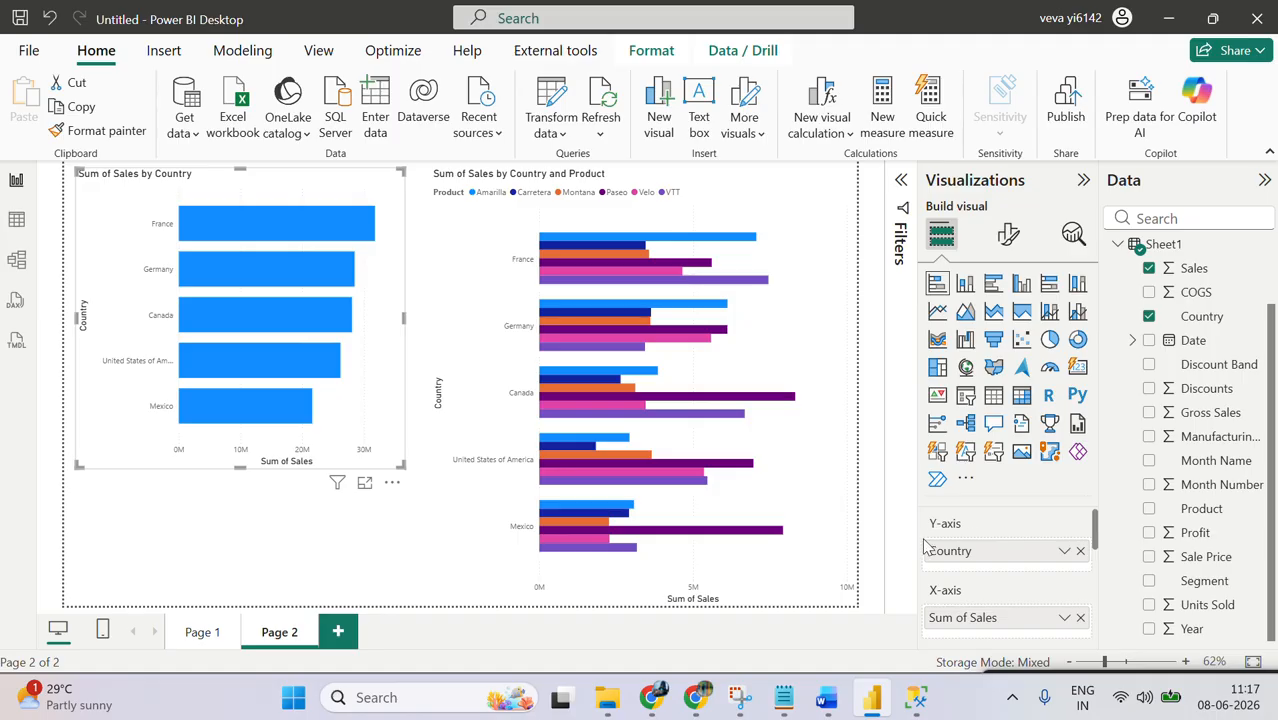
scroll(1098, 565, down, 2)
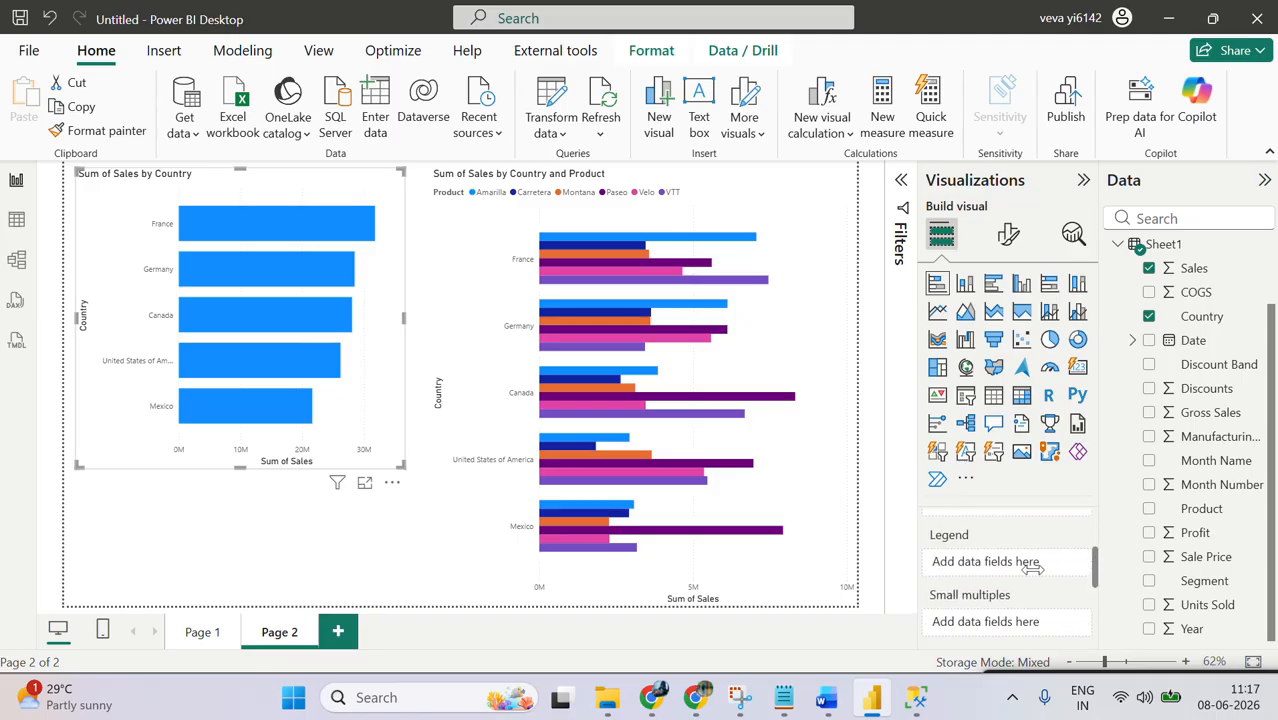
click(800, 212)
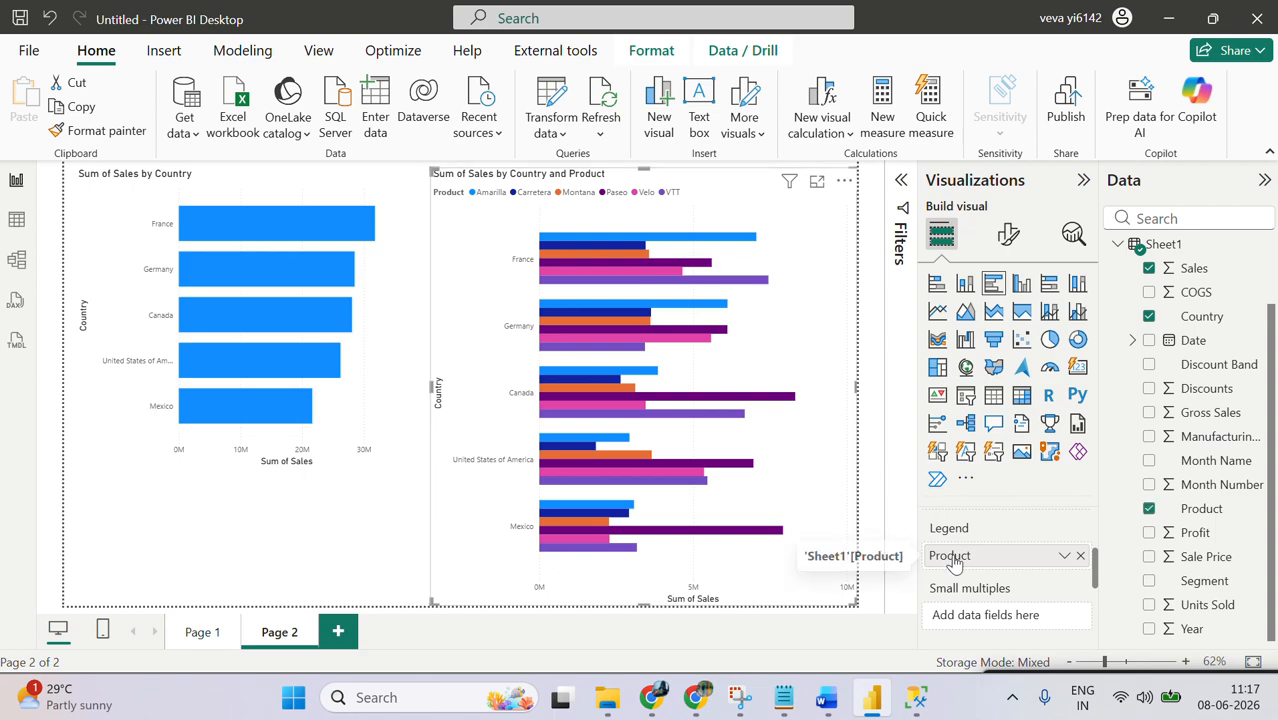
mouse_move(573, 259)
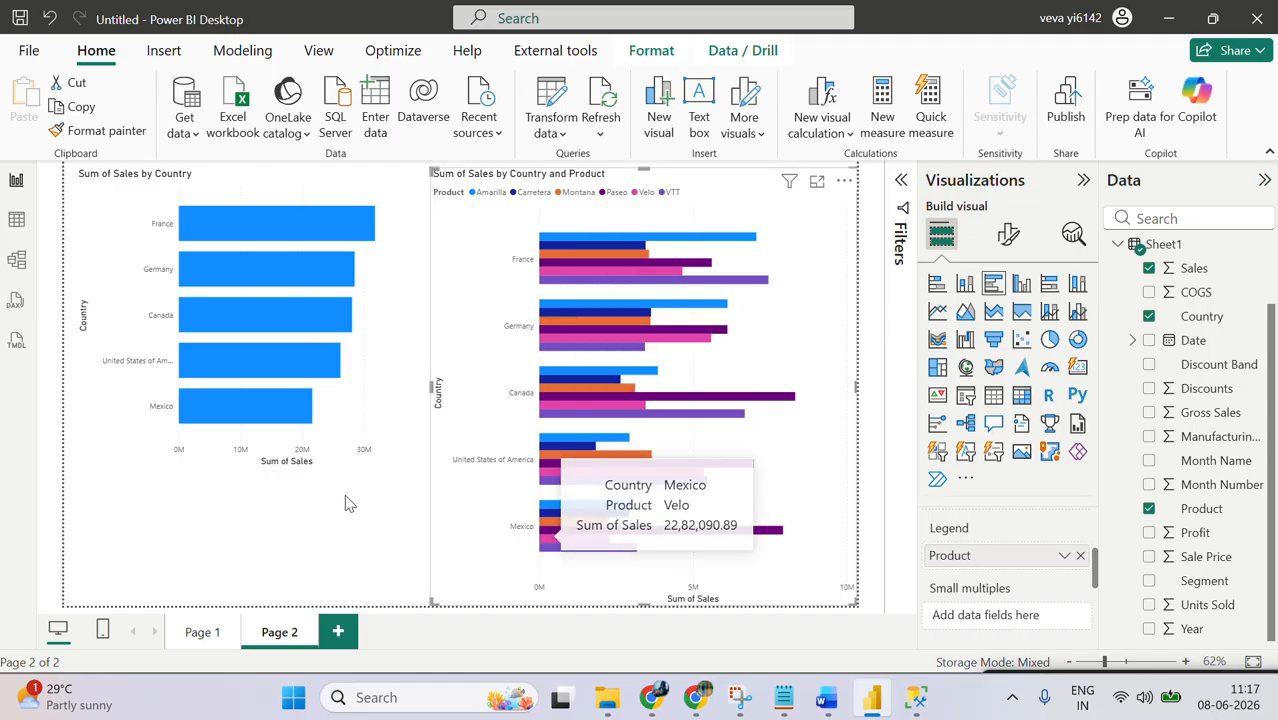
Step: Extend the stacked bar chart further down the page and add Product from Sheet1 as its legend
click(157, 459)
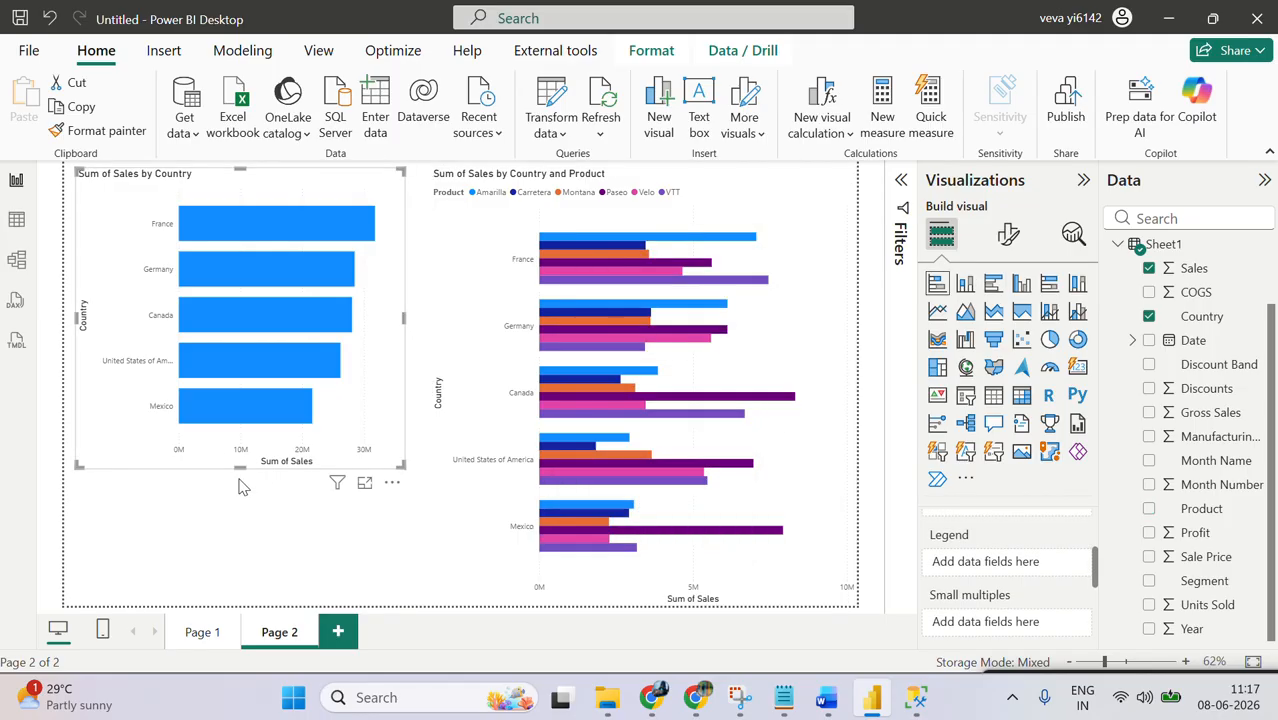
drag(240, 500, 240, 510)
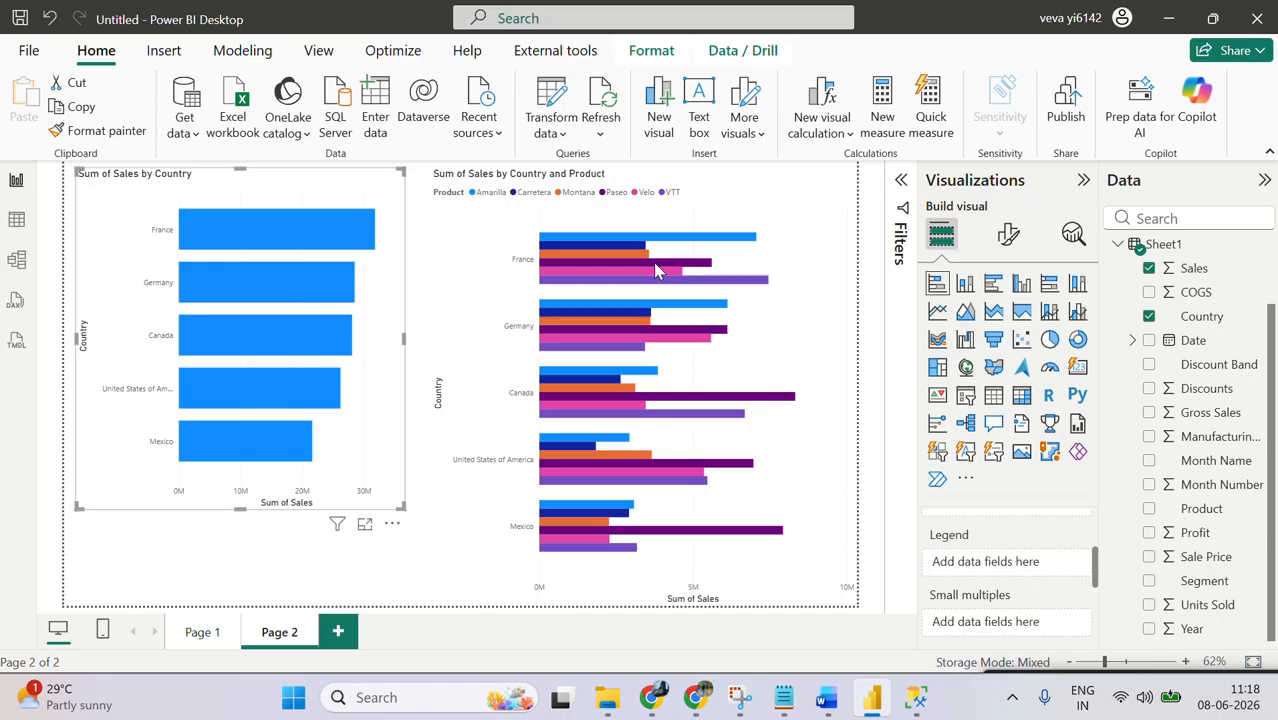
click(1148, 508)
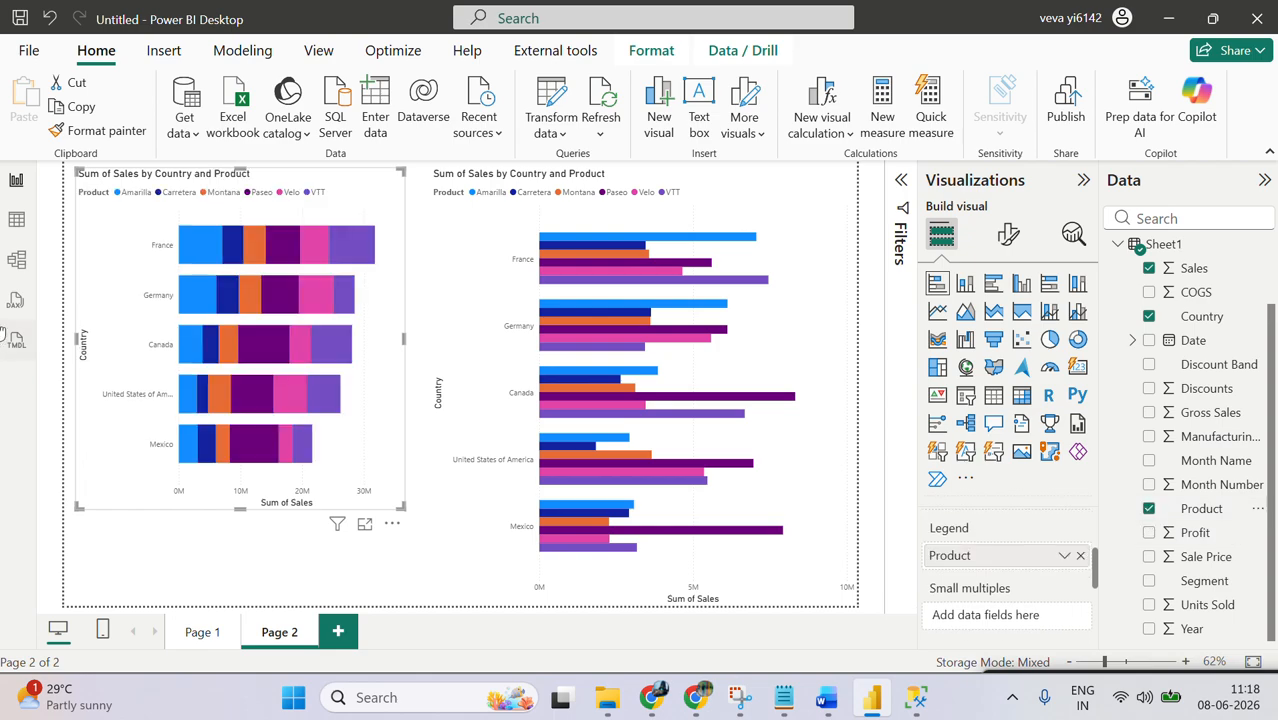
Step: Compare France's product segments in the stacked bar chart with the separate product bars in the clustered bar chart
mouse_move(184, 253)
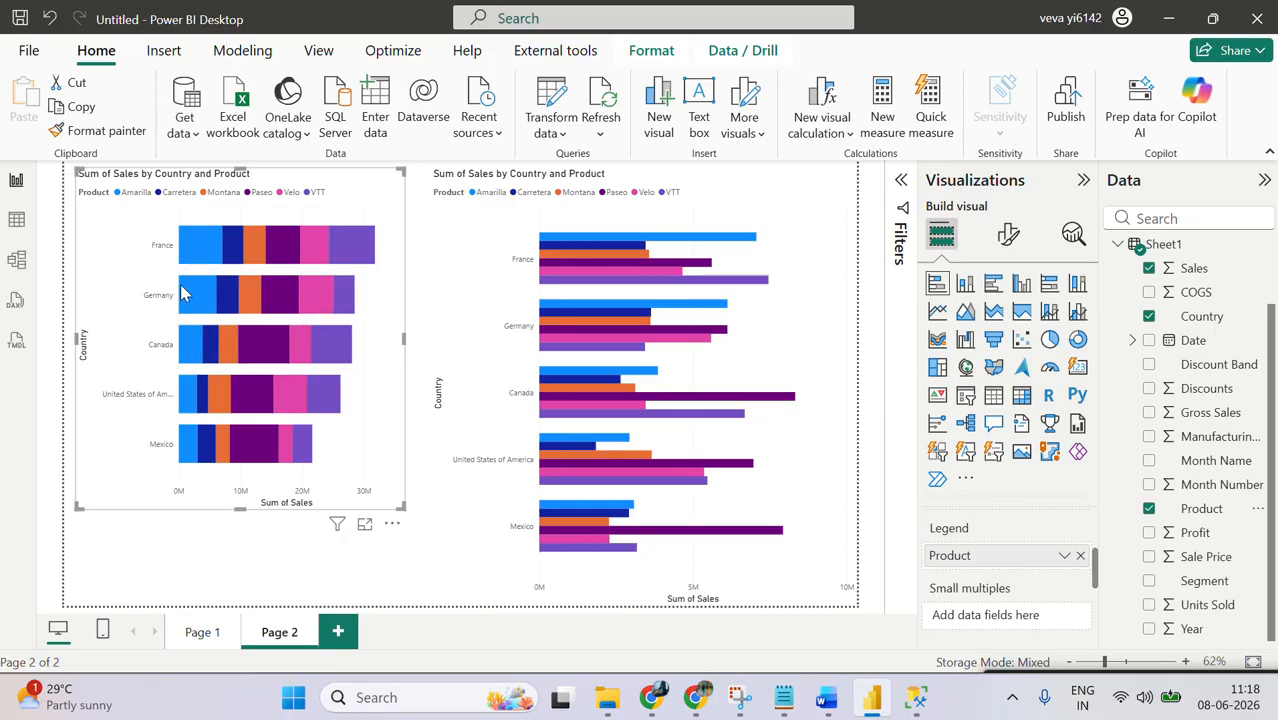
mouse_move(331, 253)
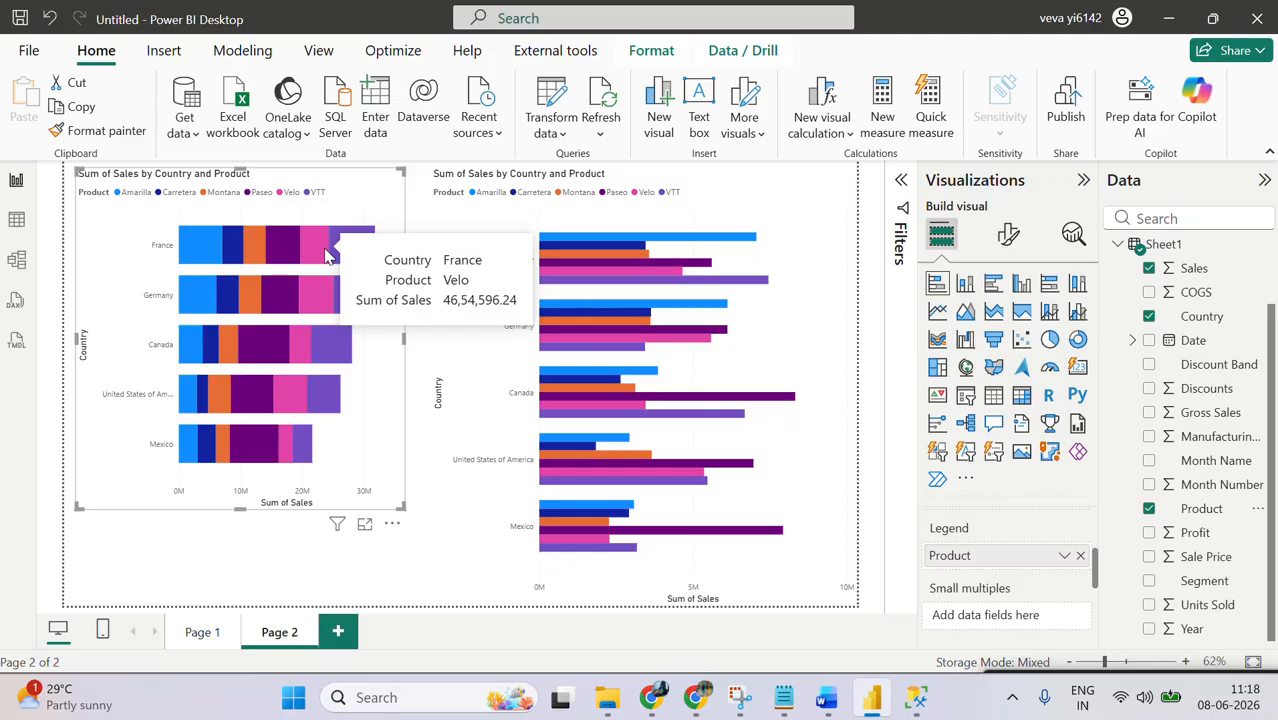
mouse_move(600, 252)
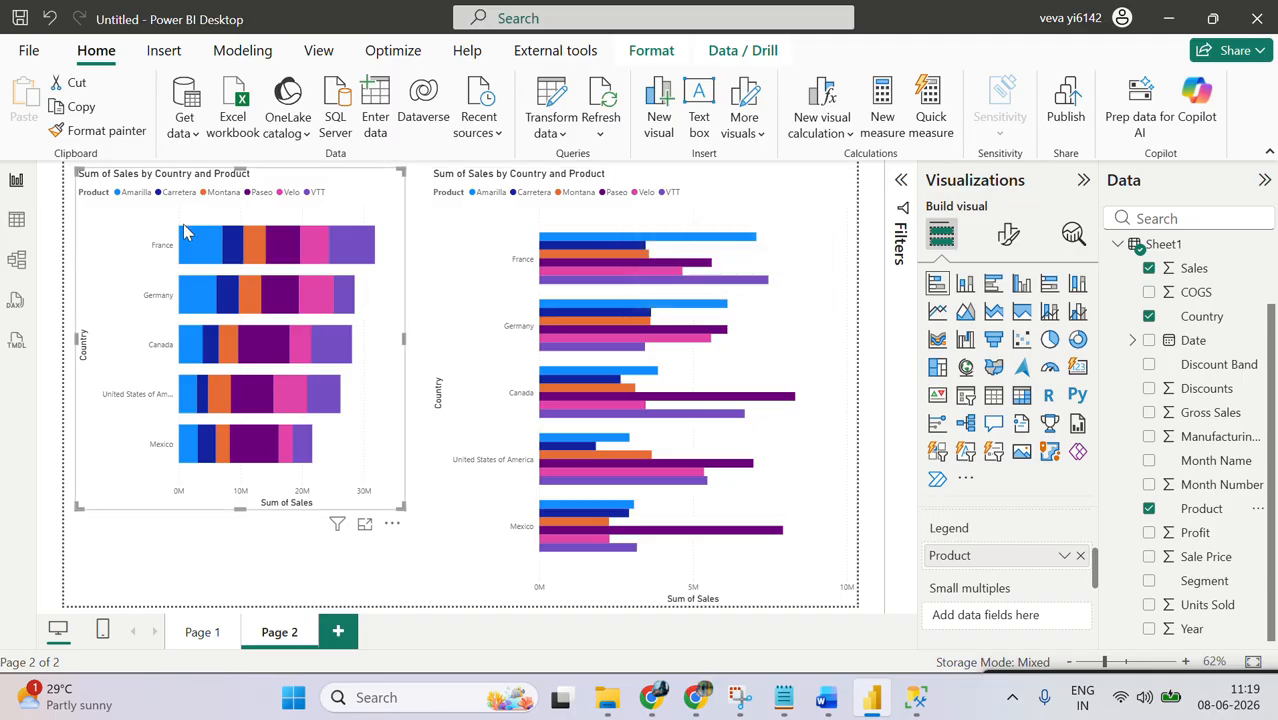
mouse_move(196, 250)
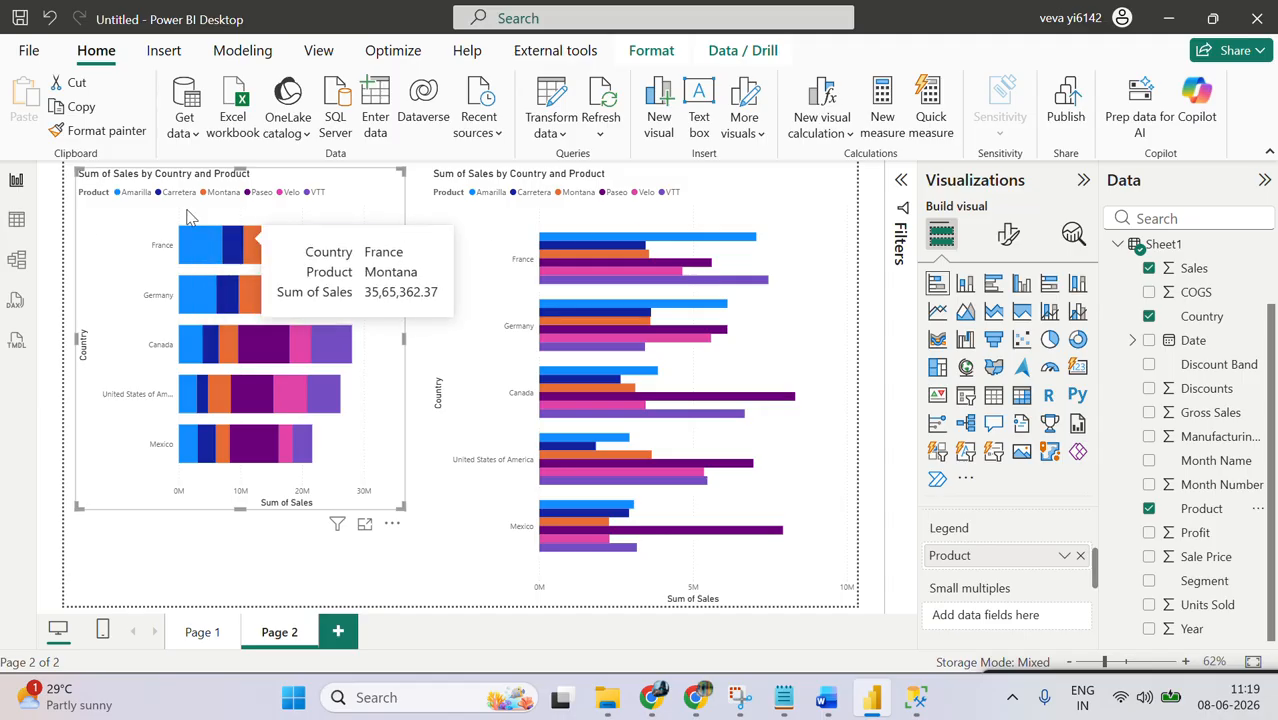
mouse_move(643, 312)
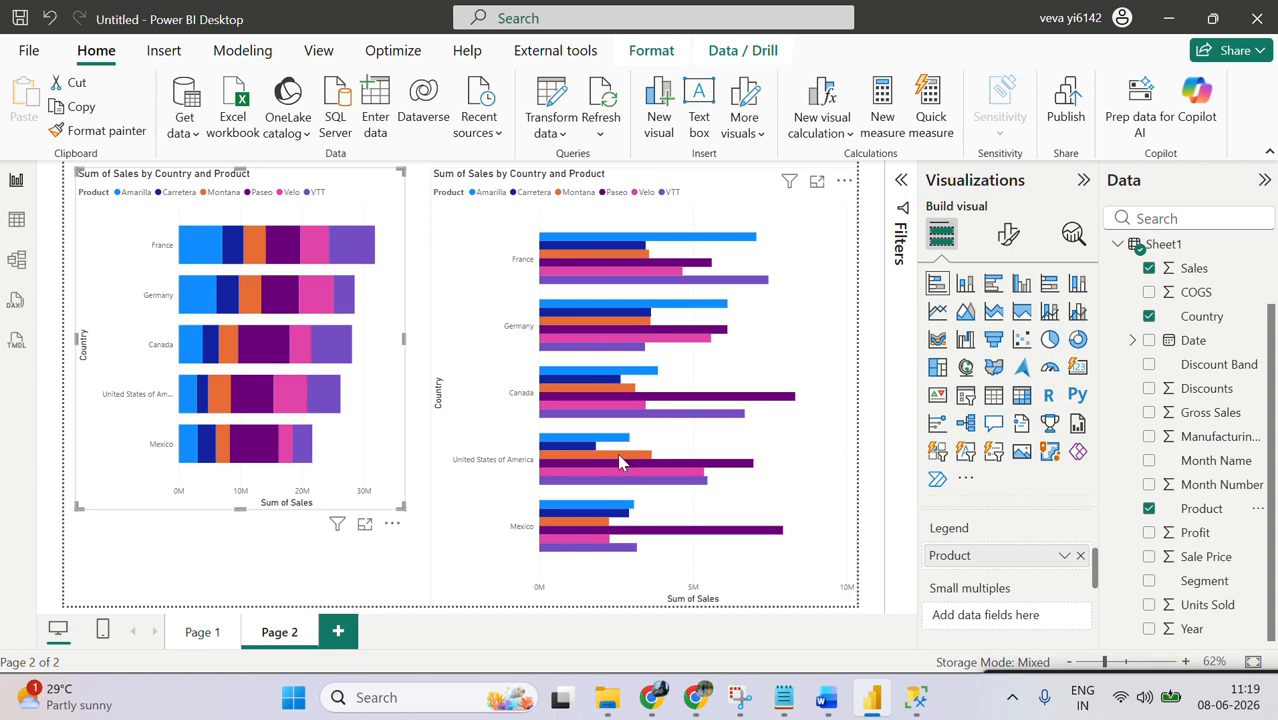
Step: Reduce the height of the clustered and stacked bar charts to free the lower part of Page 2
click(662, 598)
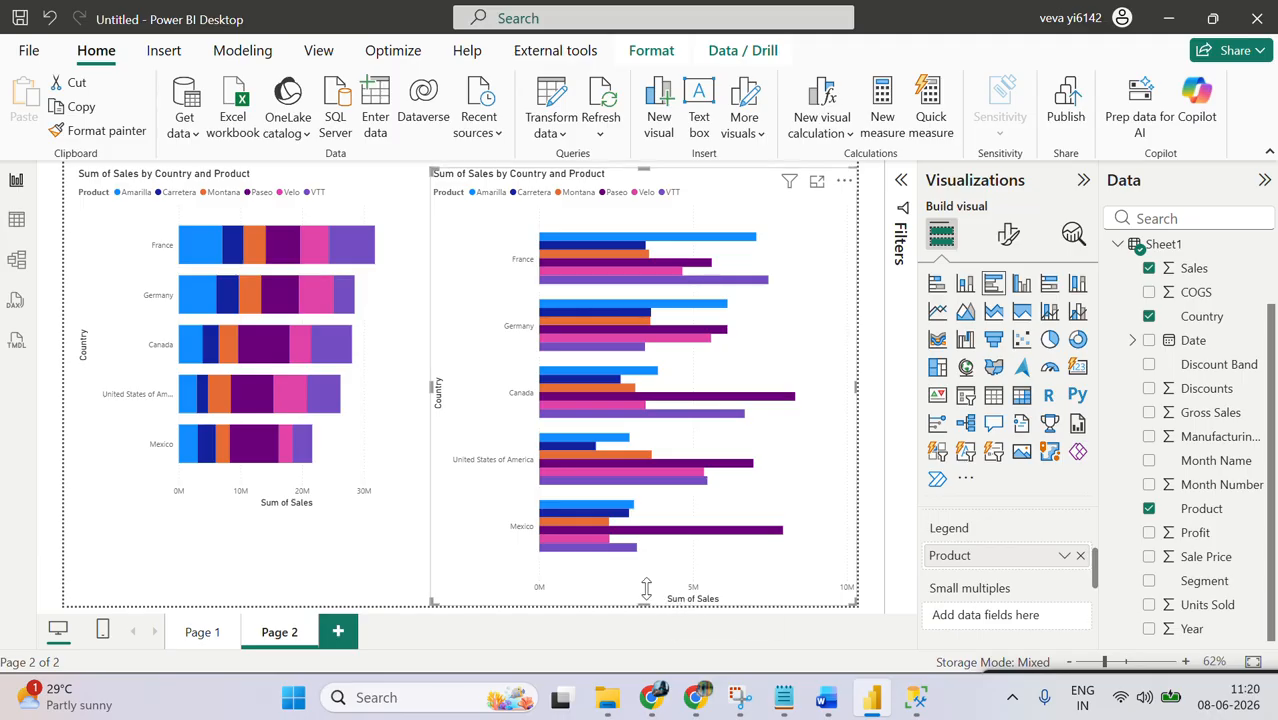
click(646, 439)
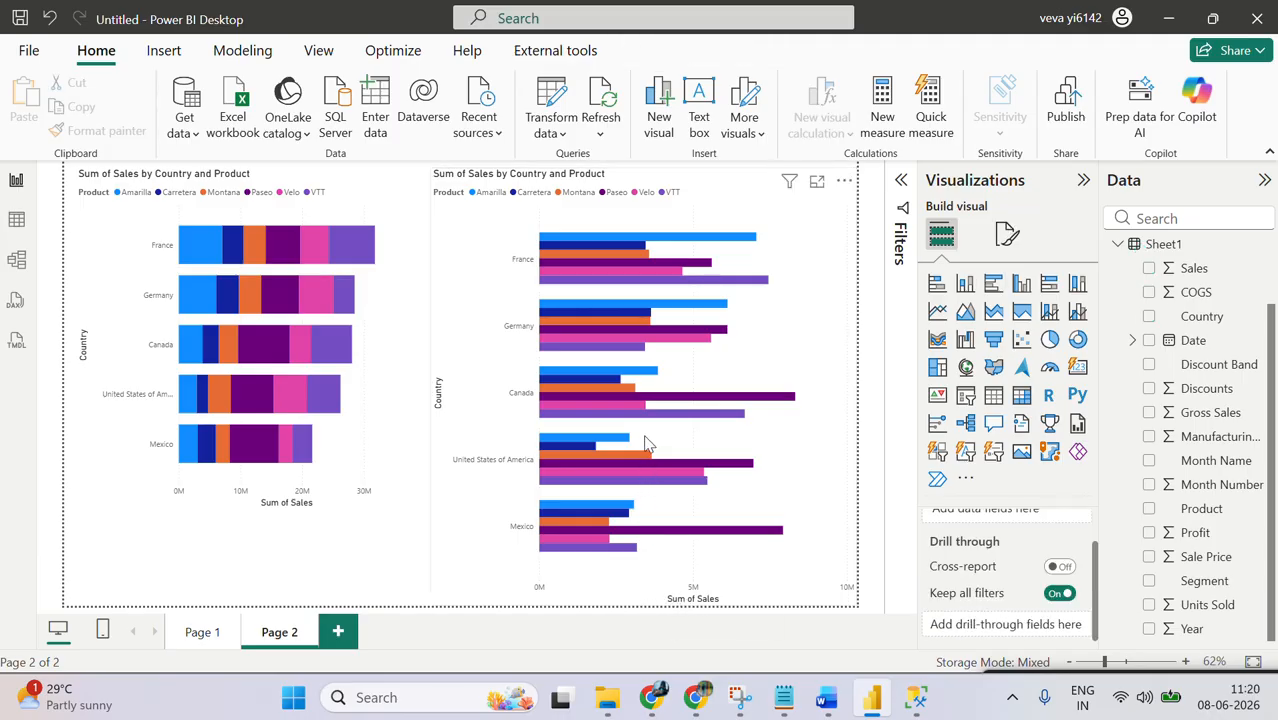
click(658, 612)
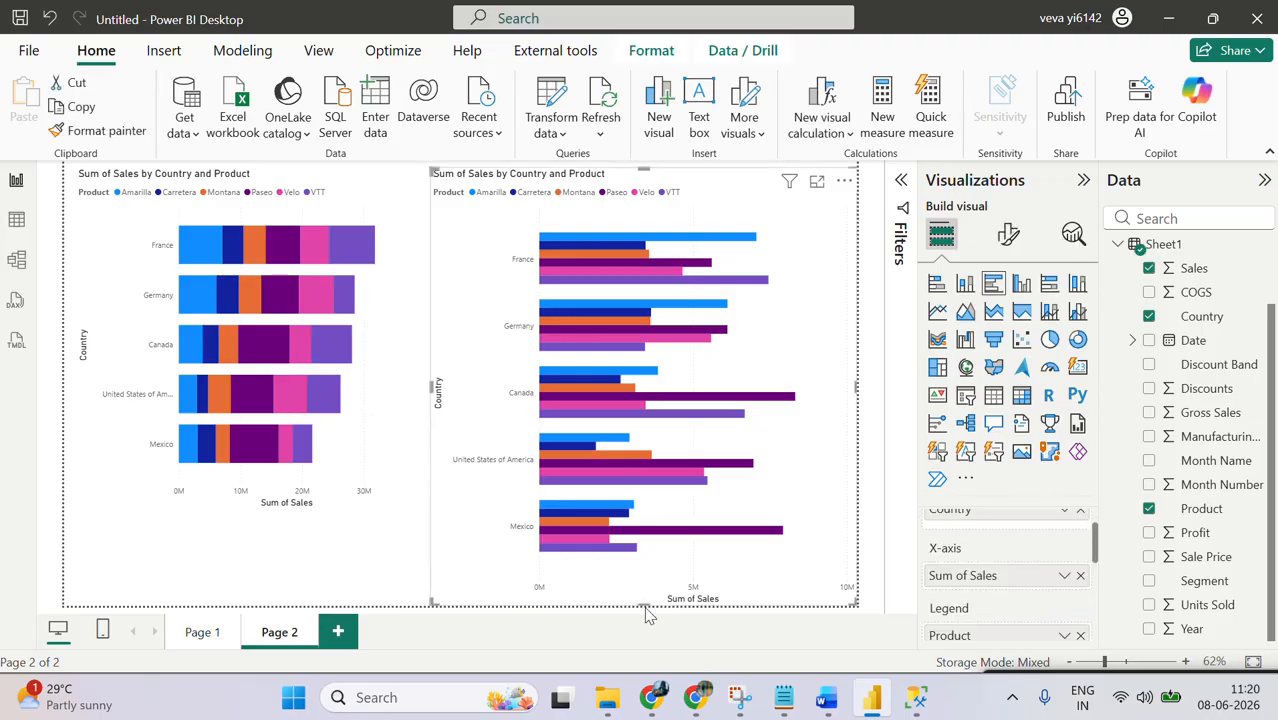
drag(646, 614, 638, 443)
click(362, 467)
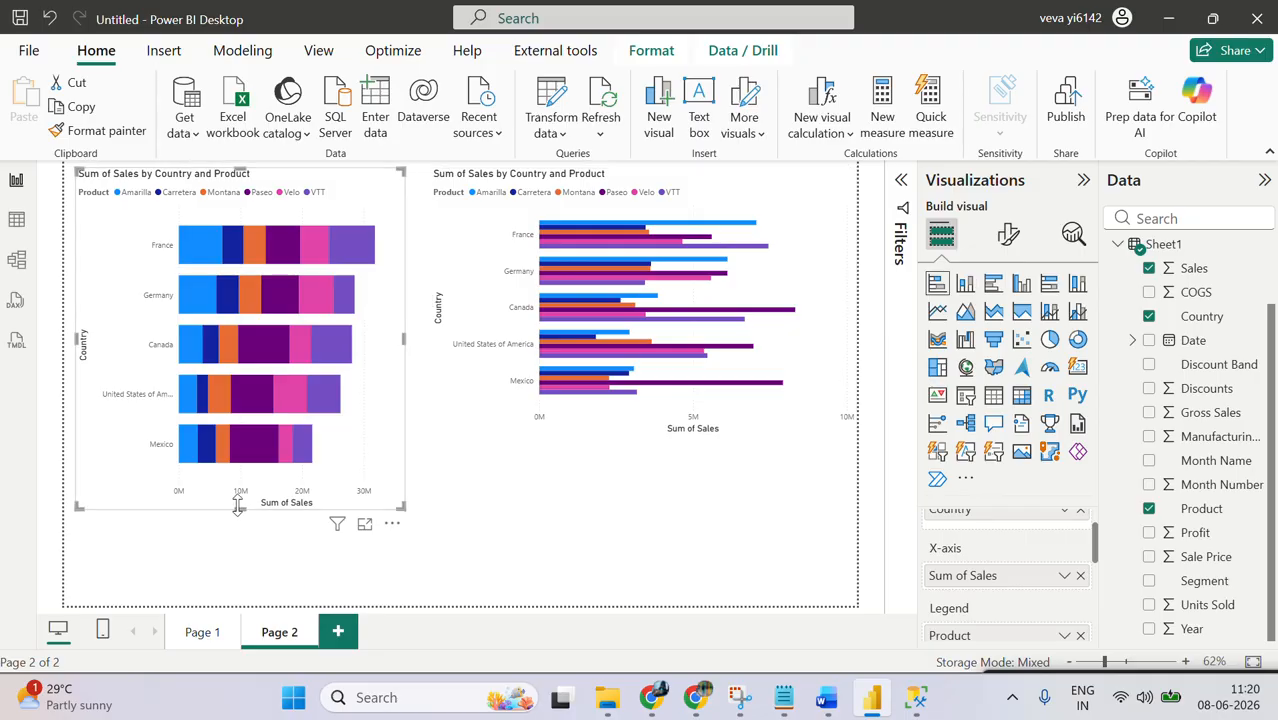
drag(245, 508, 256, 419)
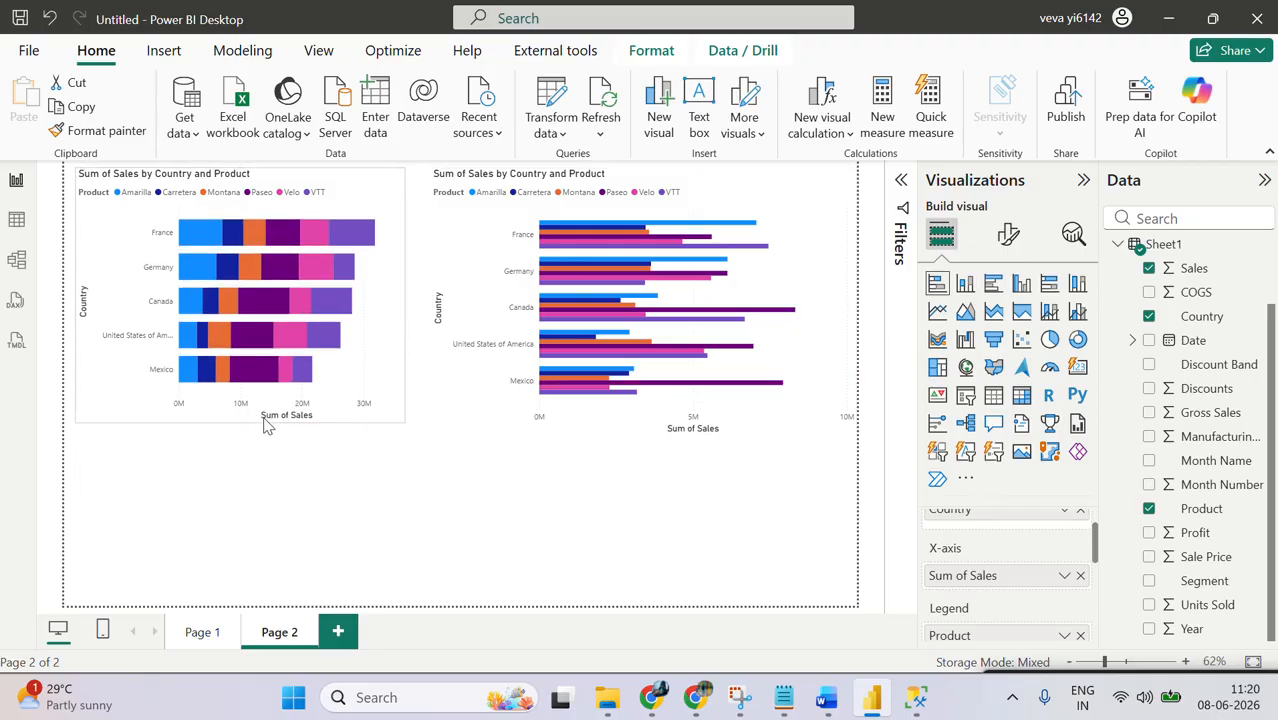
Step: Insert a 100% stacked bar chart centred below the other two charts, showing Sales by Country from Sheet1
click(522, 521)
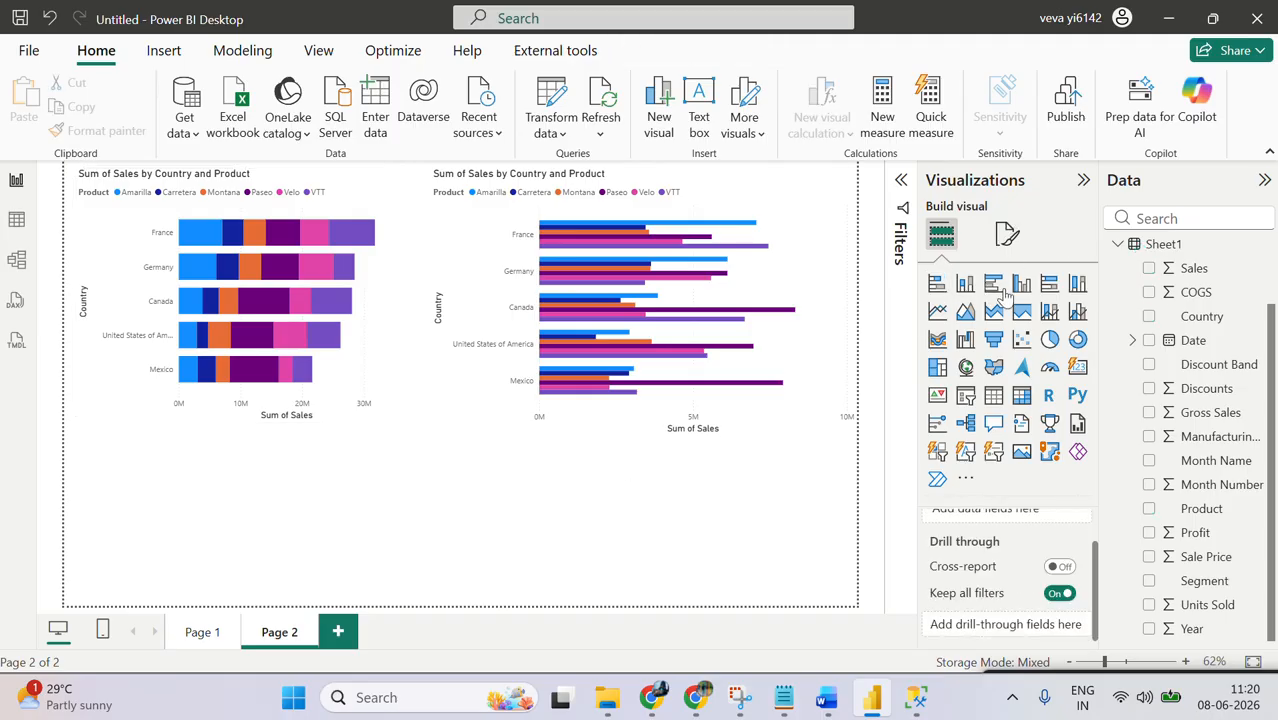
click(1048, 287)
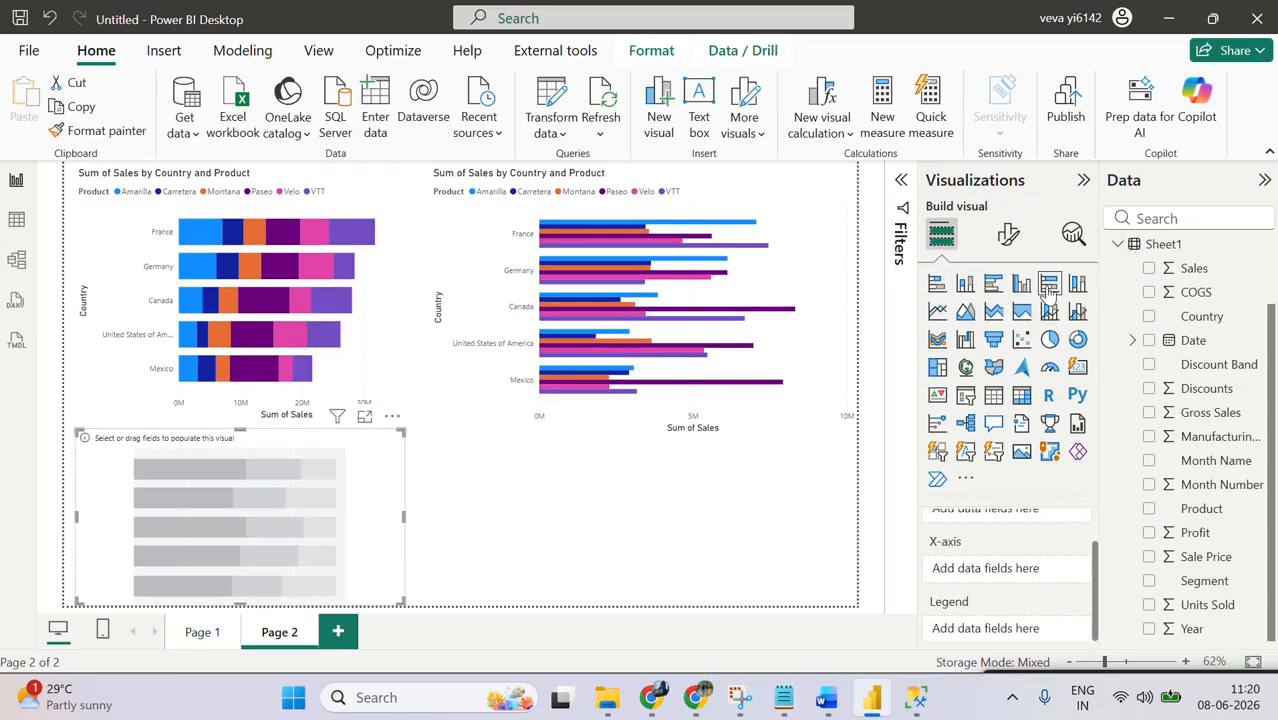
drag(413, 485, 560, 485)
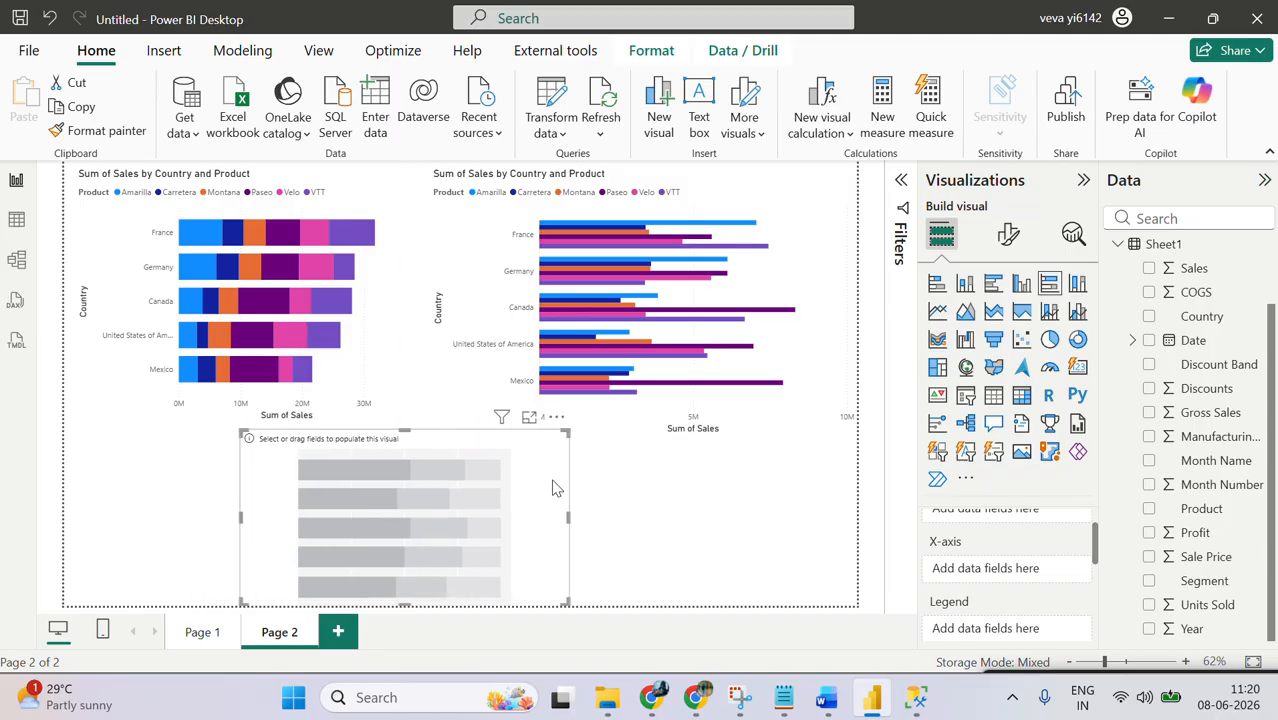
click(1149, 316)
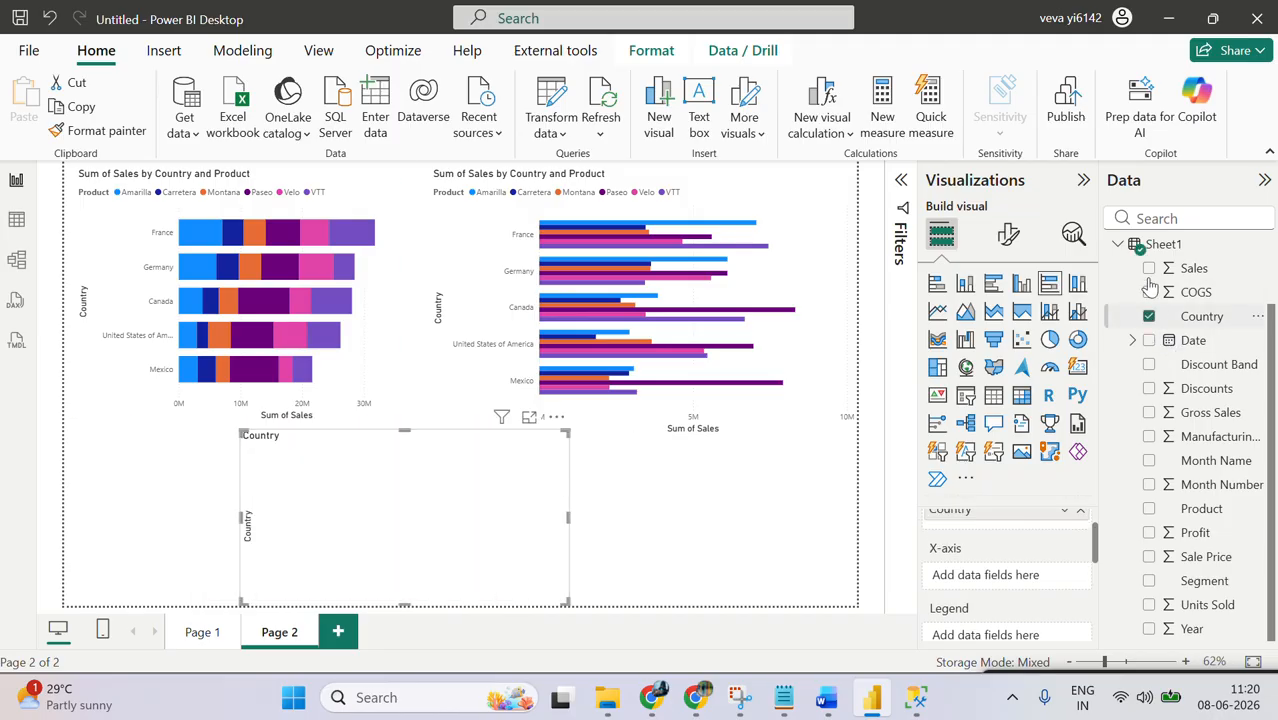
click(1149, 269)
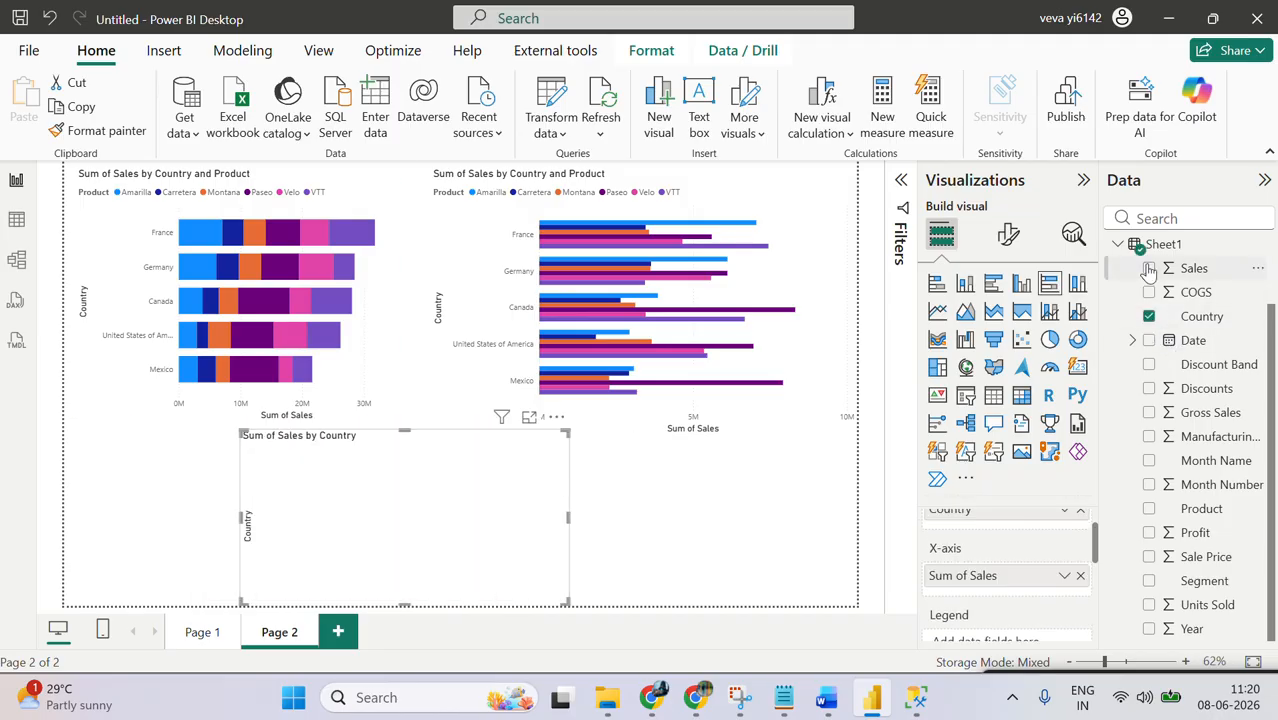
Step: Duplicate the stacked bar chart and move the 100% stacked bar chart to the page's lower-right corner
click(388, 208)
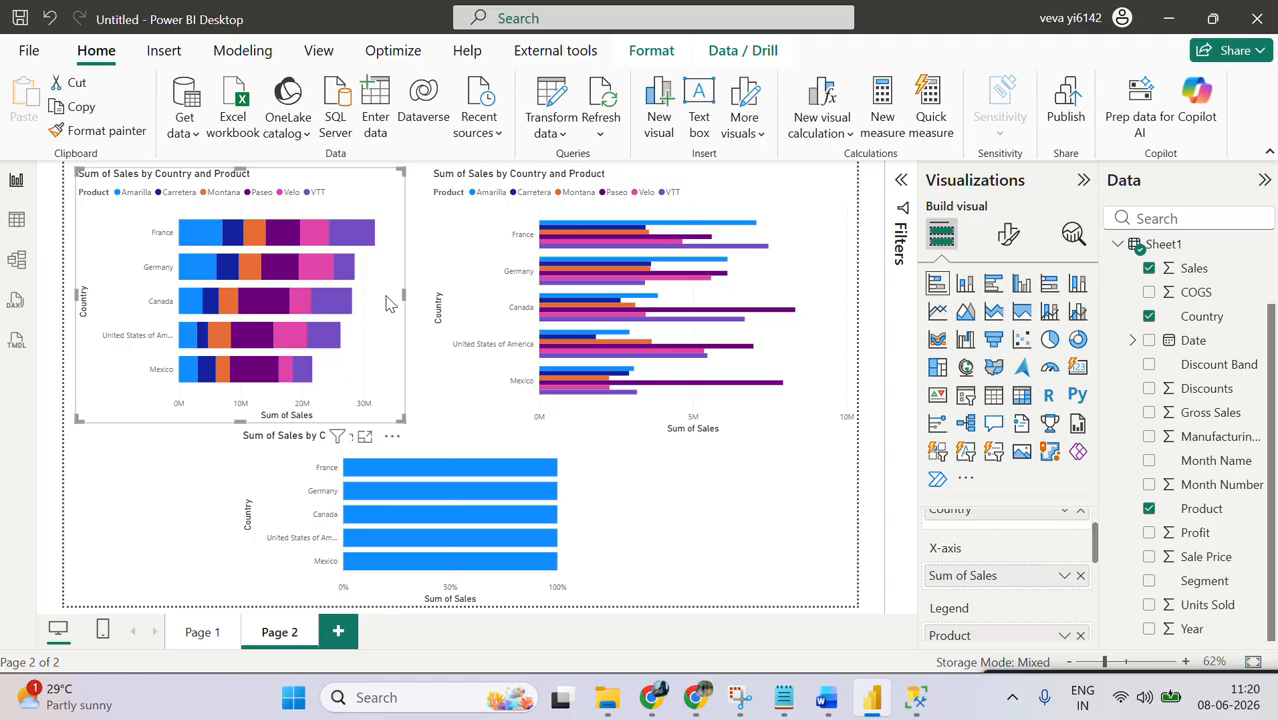
key(ctrl+c)
key(ctrl+v)
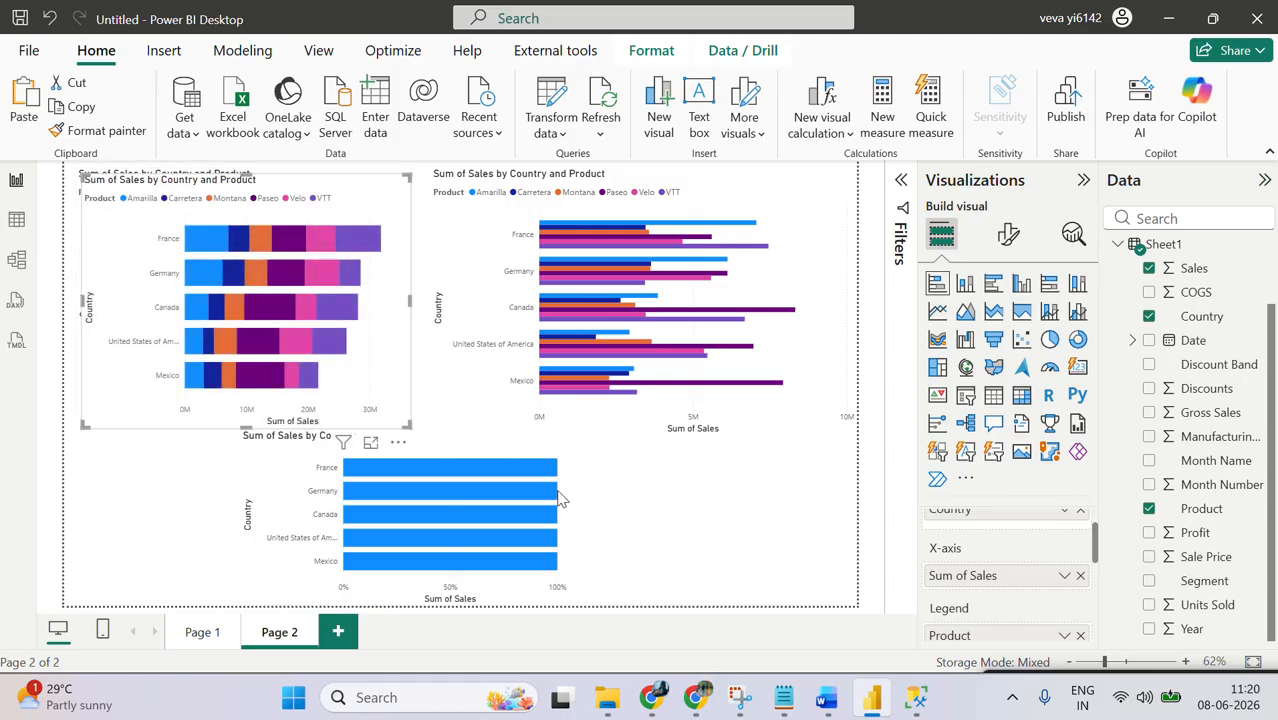
drag(556, 450, 870, 456)
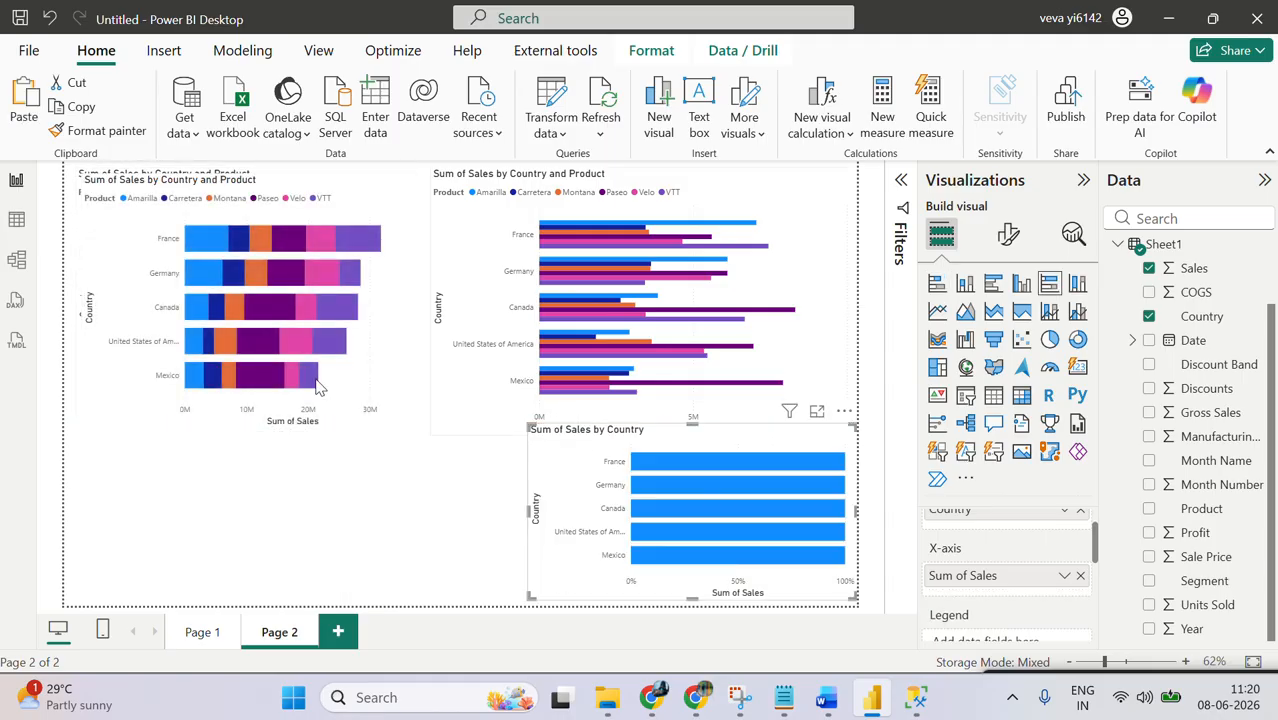
Step: Fit the duplicated stacked bar chart into the page's lower-left corner and remove Product from its legend
click(377, 396)
drag(377, 396, 384, 574)
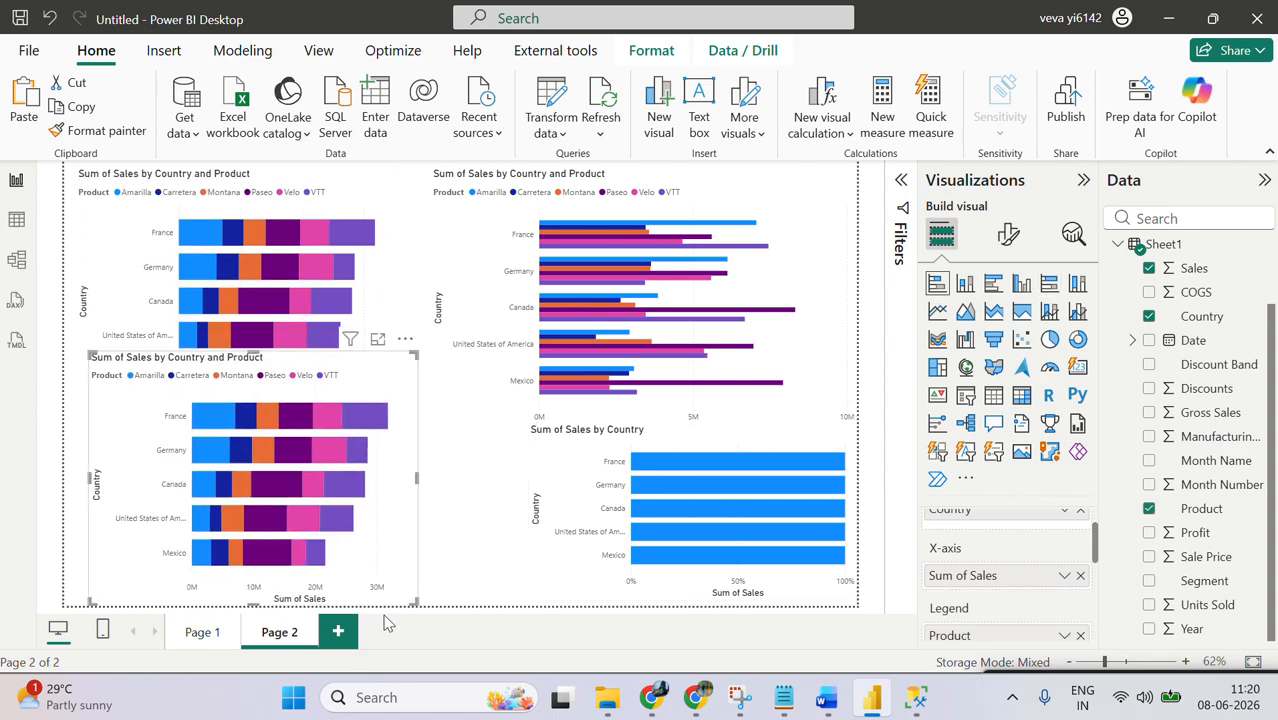
drag(254, 370, 280, 448)
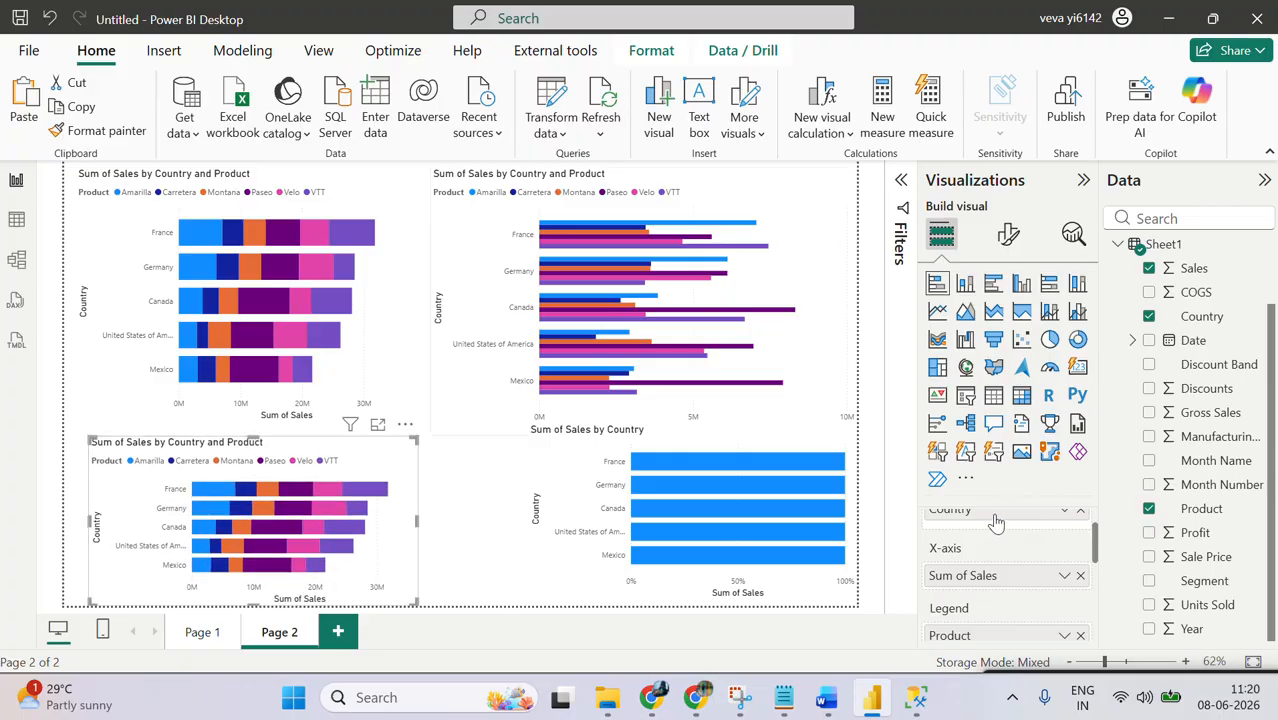
click(1080, 637)
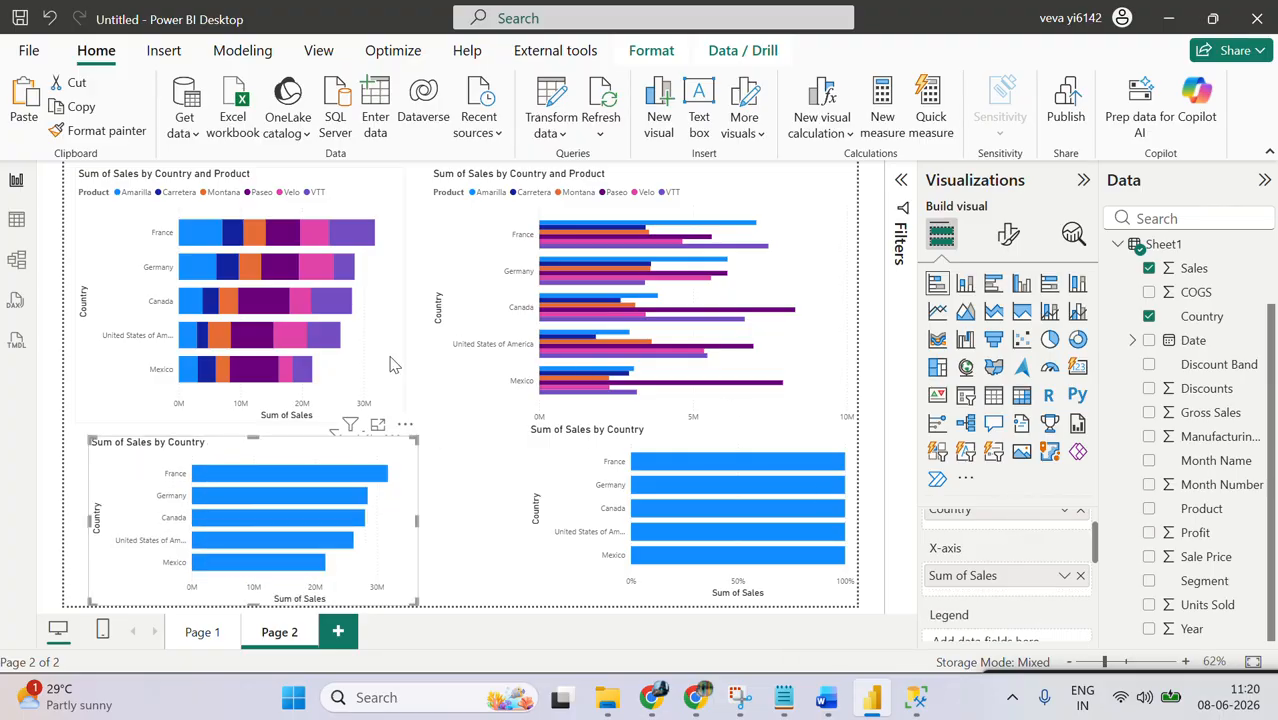
Step: Shorten the stacked bar chart with the Product legend and clear the page's lower-left area by moving the plain stacked bar chart to the right
click(320, 400)
drag(248, 420, 280, 345)
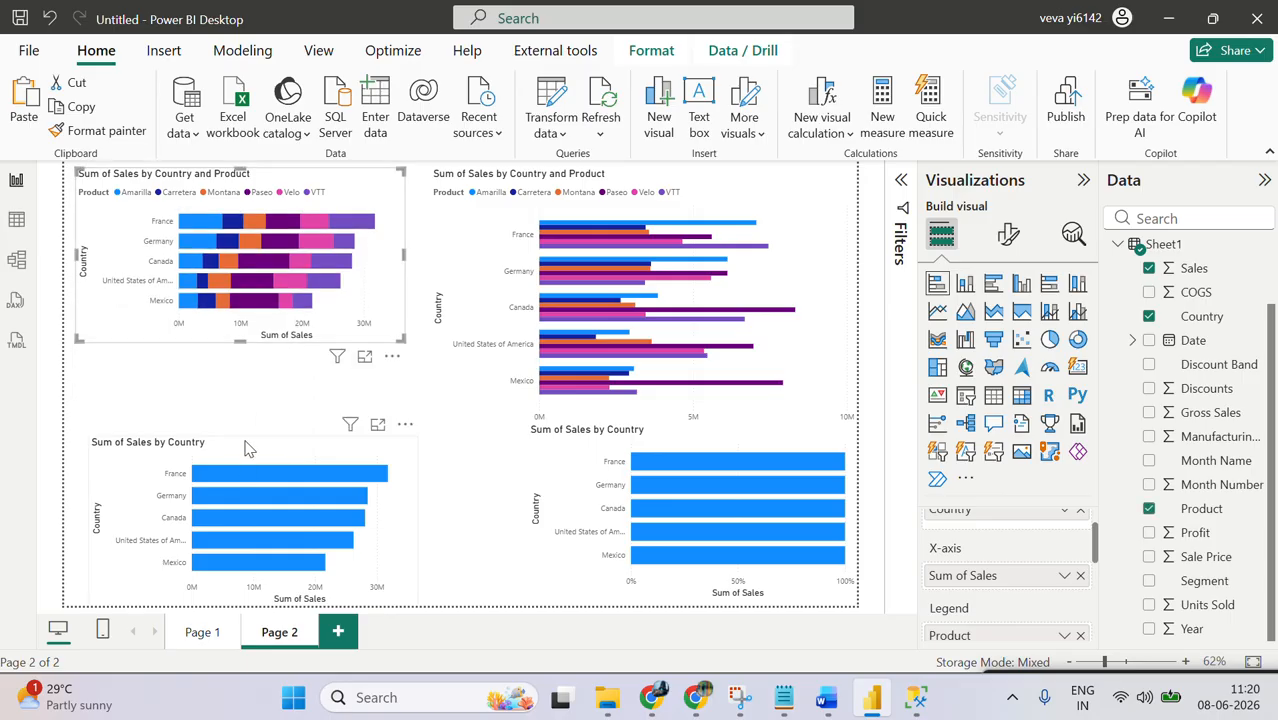
drag(248, 442, 674, 416)
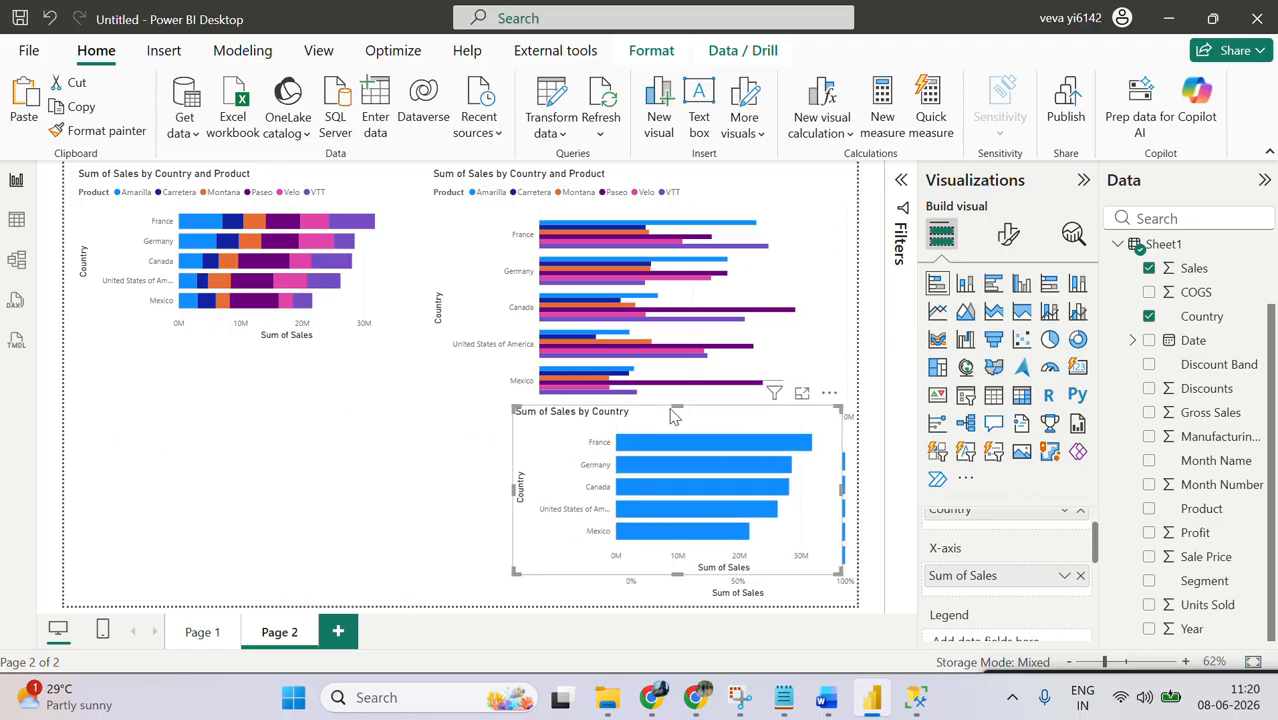
Step: Move the clustered bar chart into the page's lower-left corner and resize it to fit below the stacked bar chart
click(736, 203)
drag(736, 203, 338, 417)
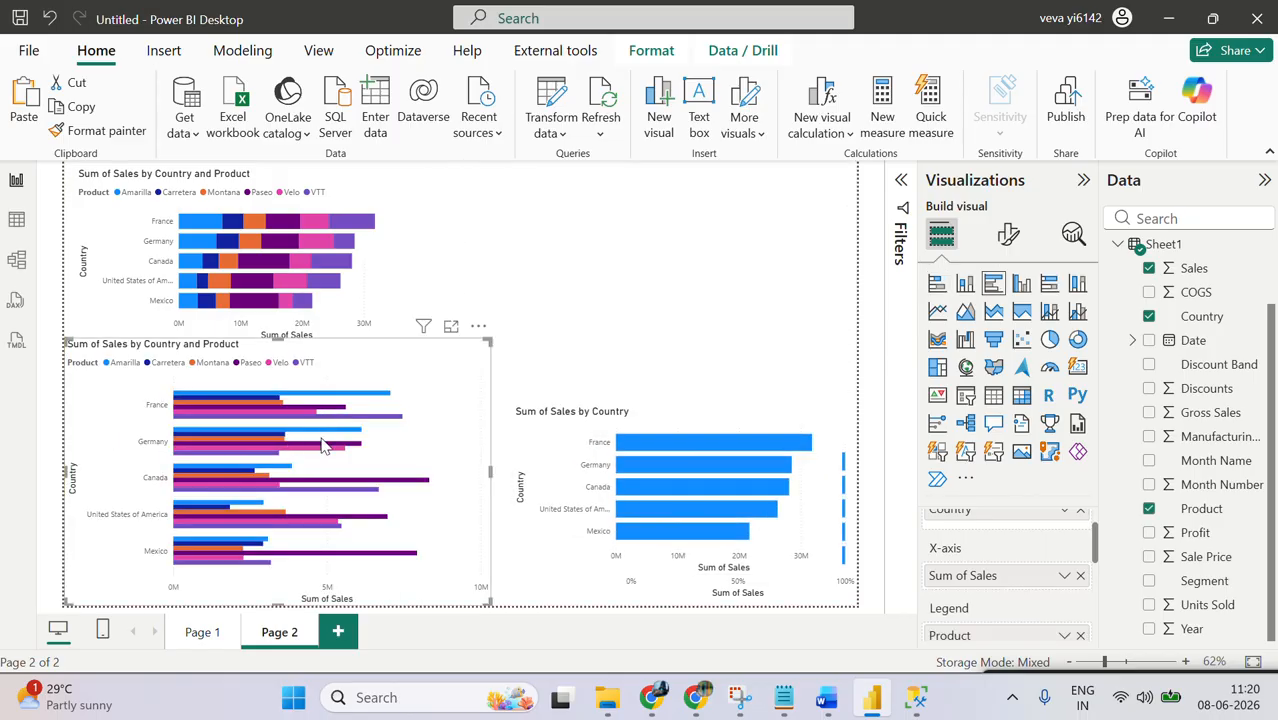
drag(490, 470, 374, 471)
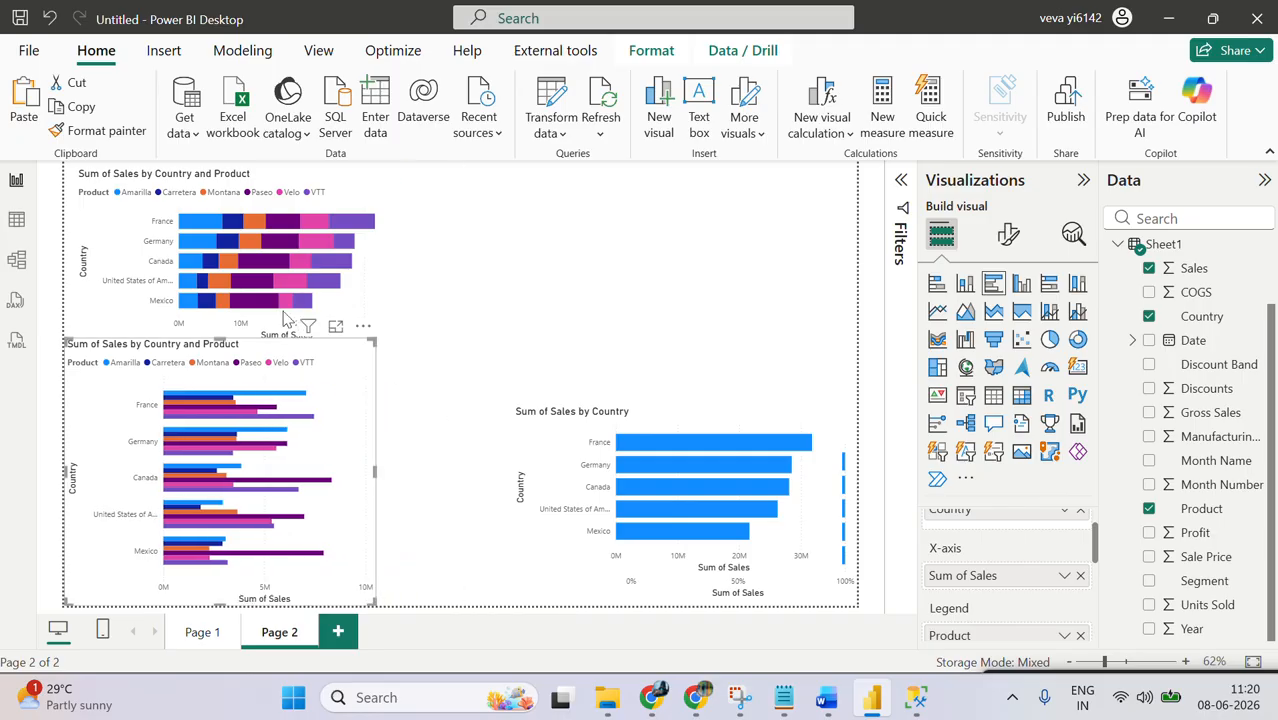
drag(220, 343, 220, 362)
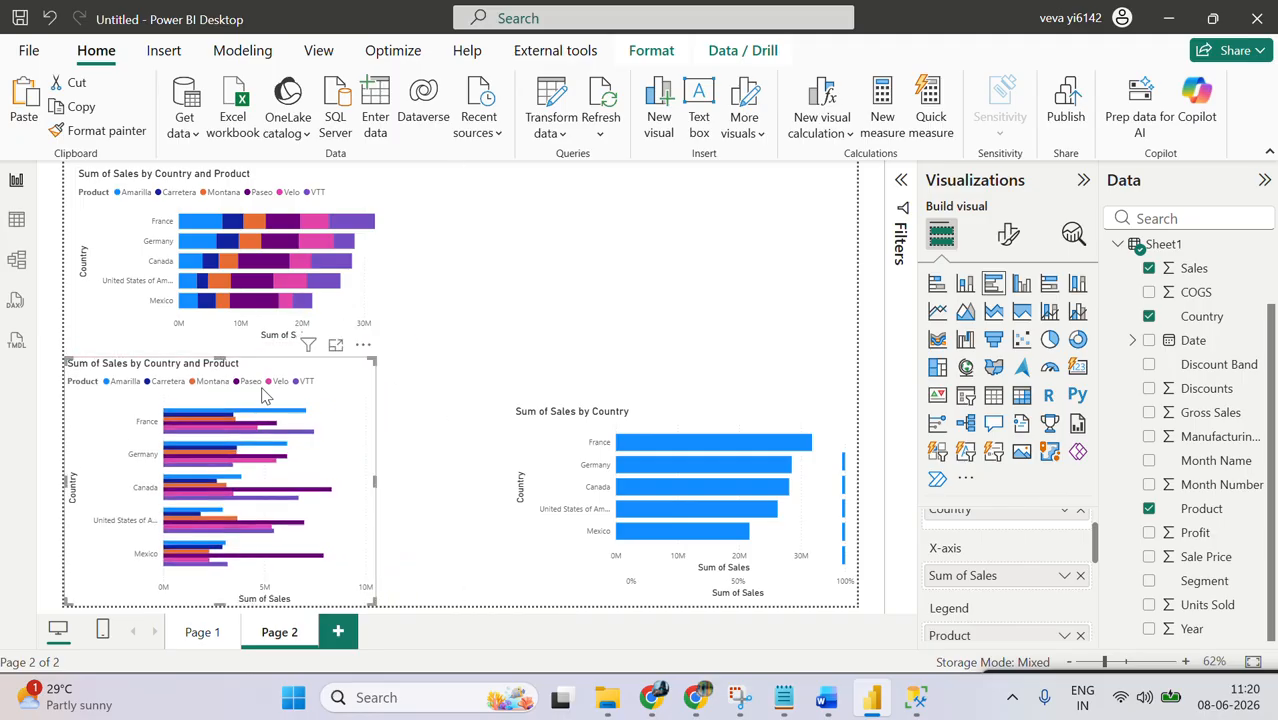
drag(376, 484, 405, 484)
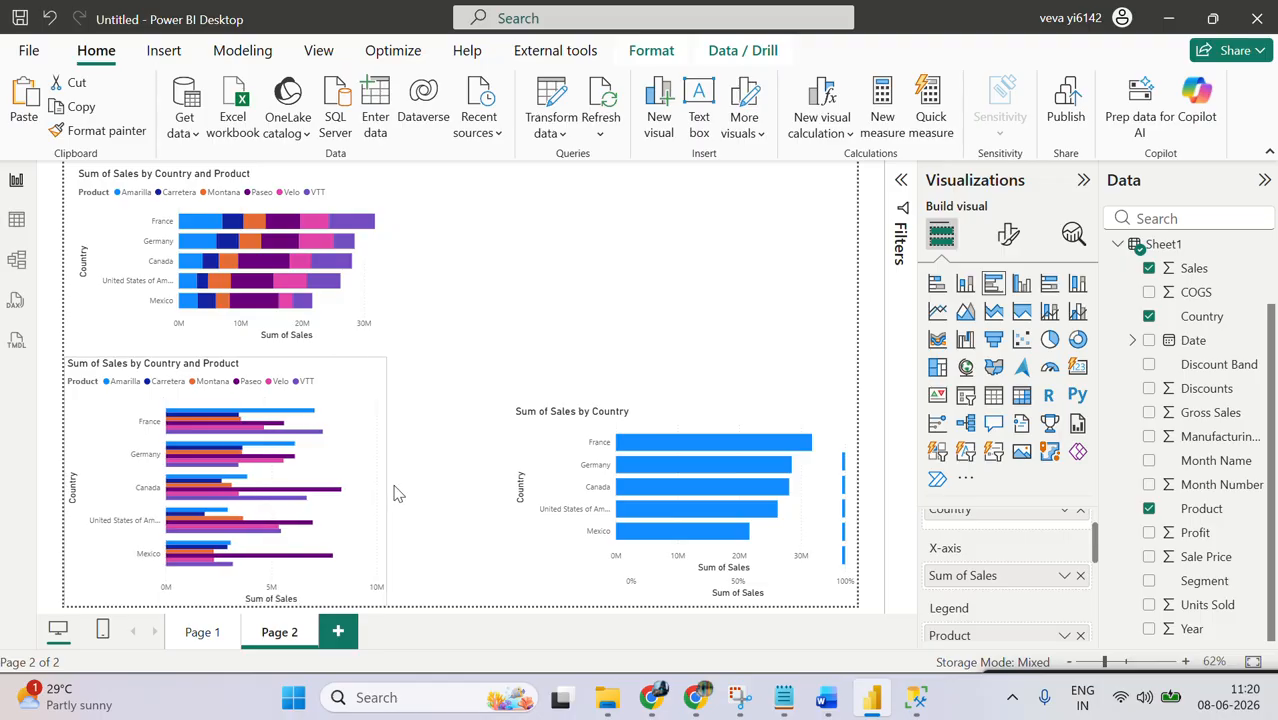
Step: Place the plain stacked bar chart in the page's upper-right corner and widen both upper charts toward each other
click(635, 412)
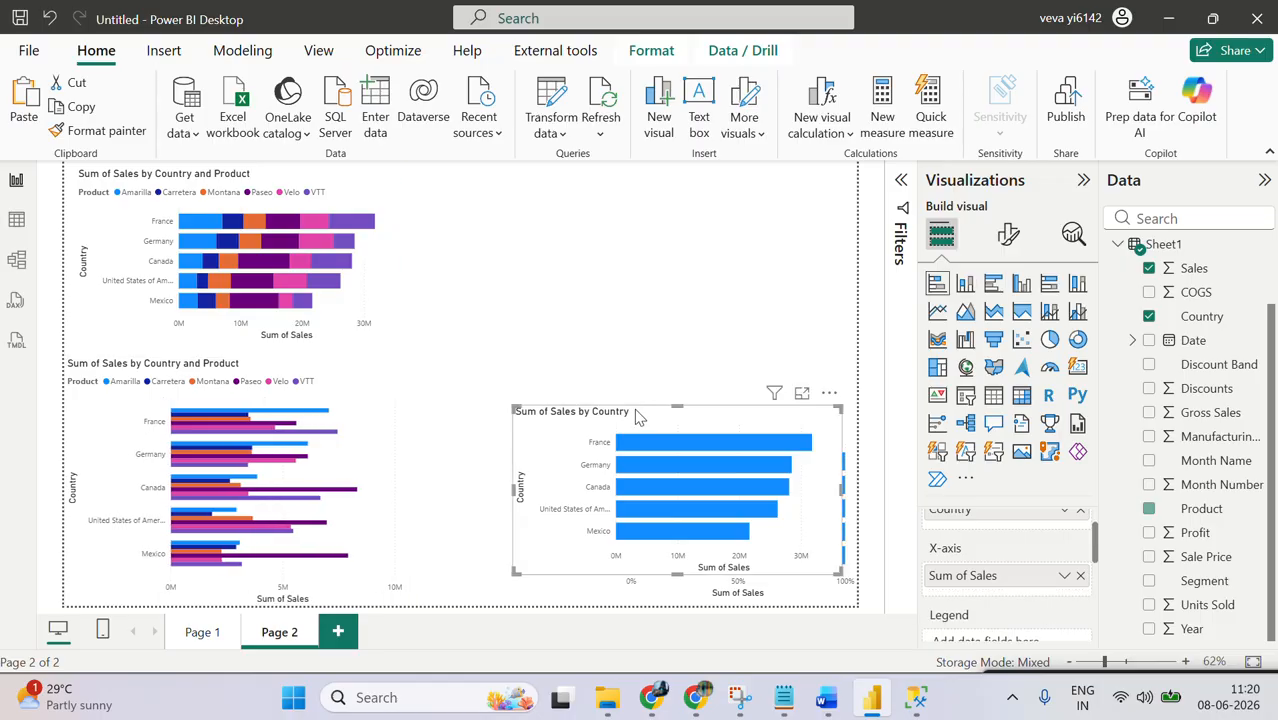
drag(635, 412, 648, 188)
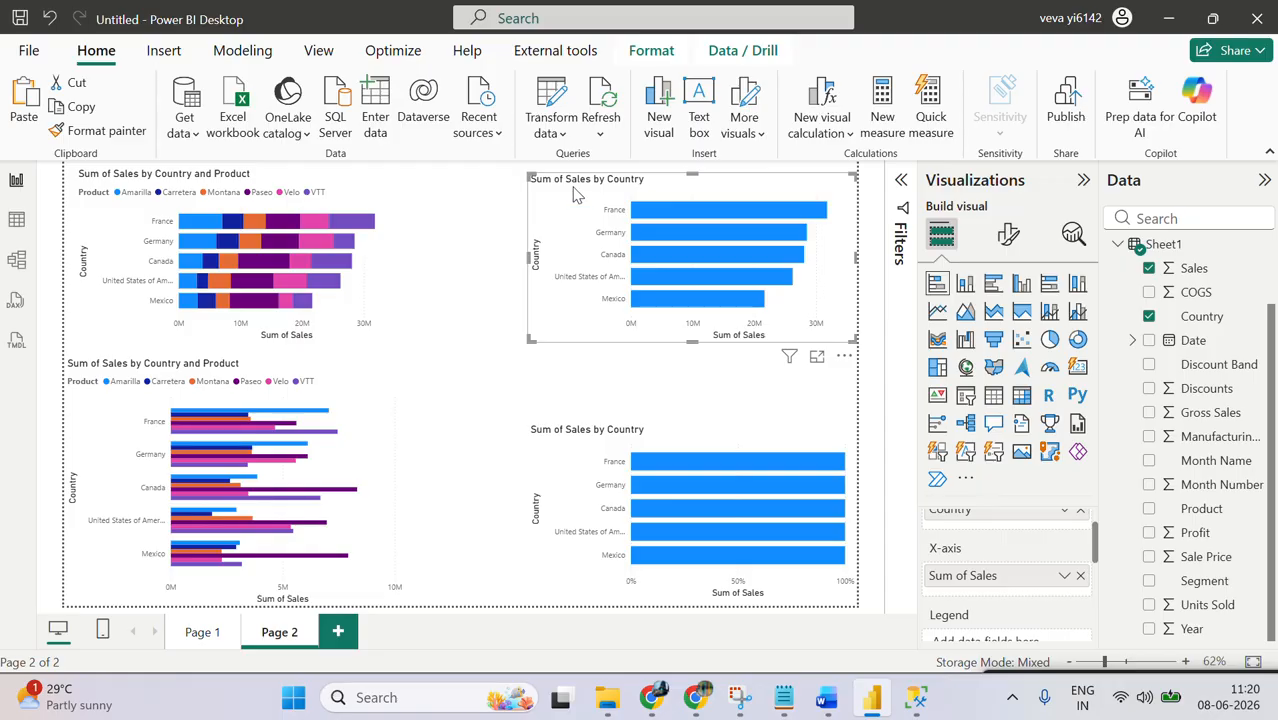
click(385, 275)
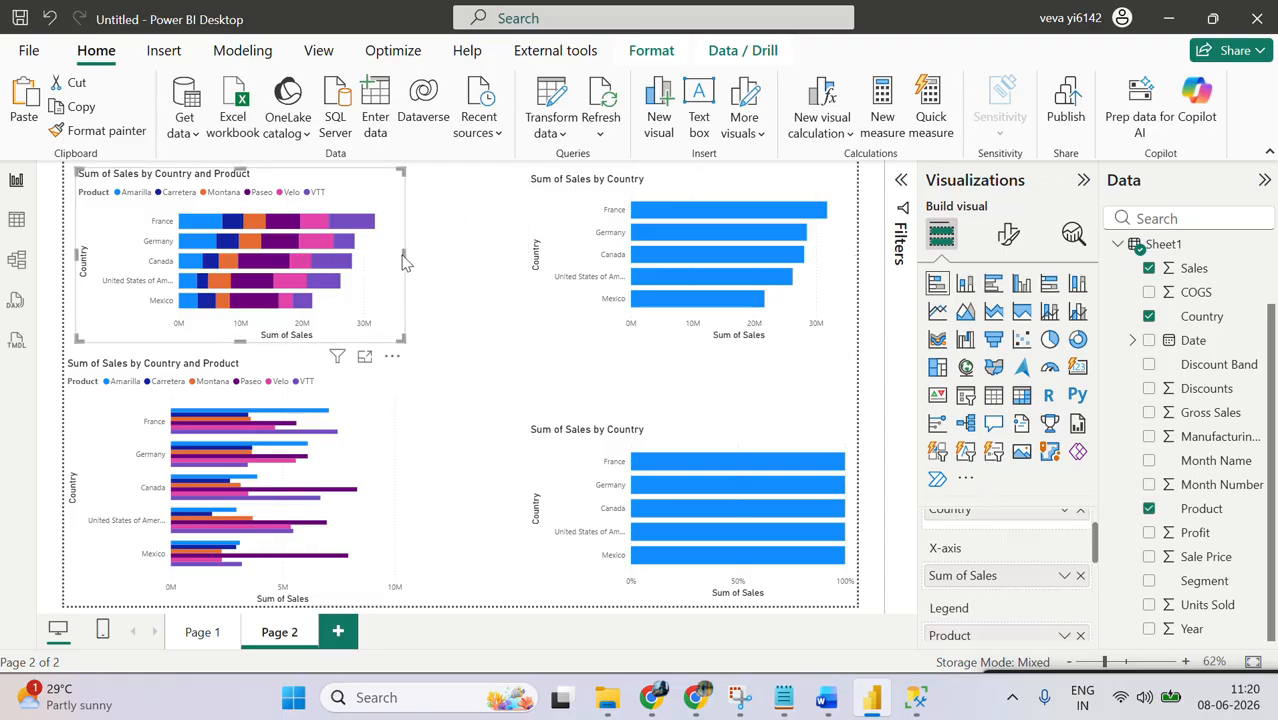
drag(404, 256, 493, 258)
click(535, 258)
Step: Enlarge the 100% stacked bar chart upward and toward the page centre, and widen the clustered bar chart to match the upper row
click(690, 426)
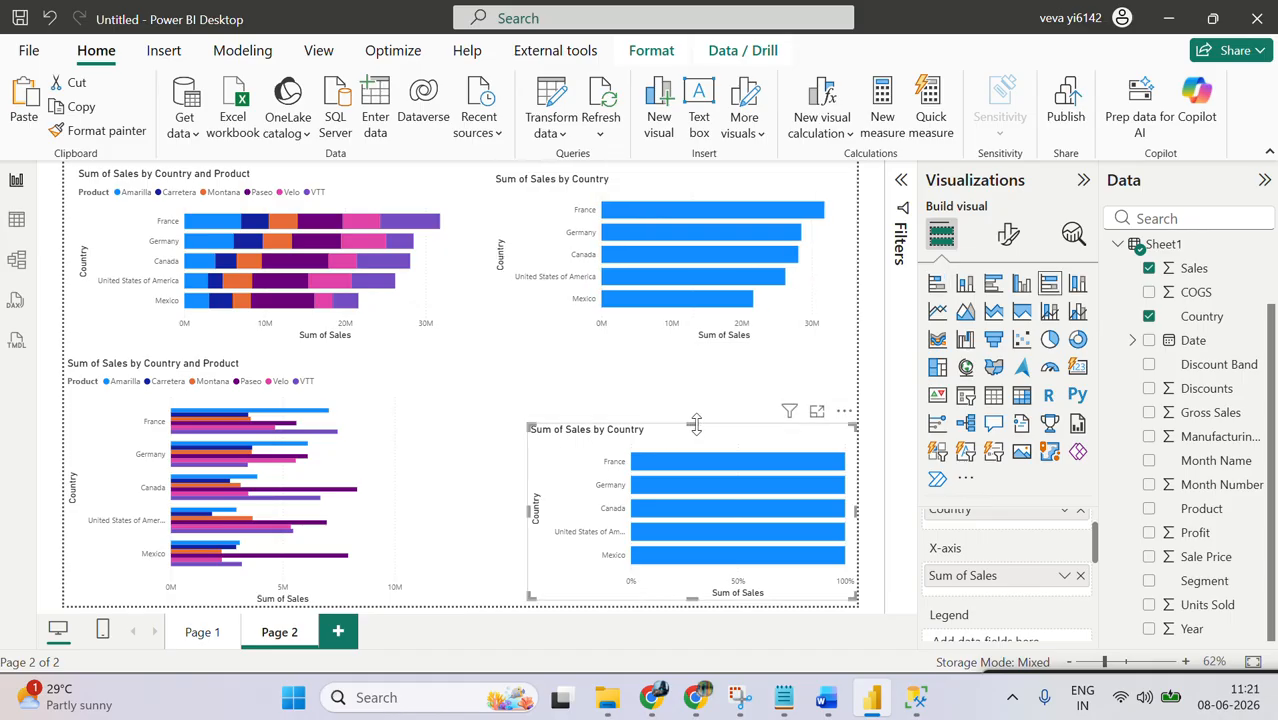
drag(690, 424, 690, 374)
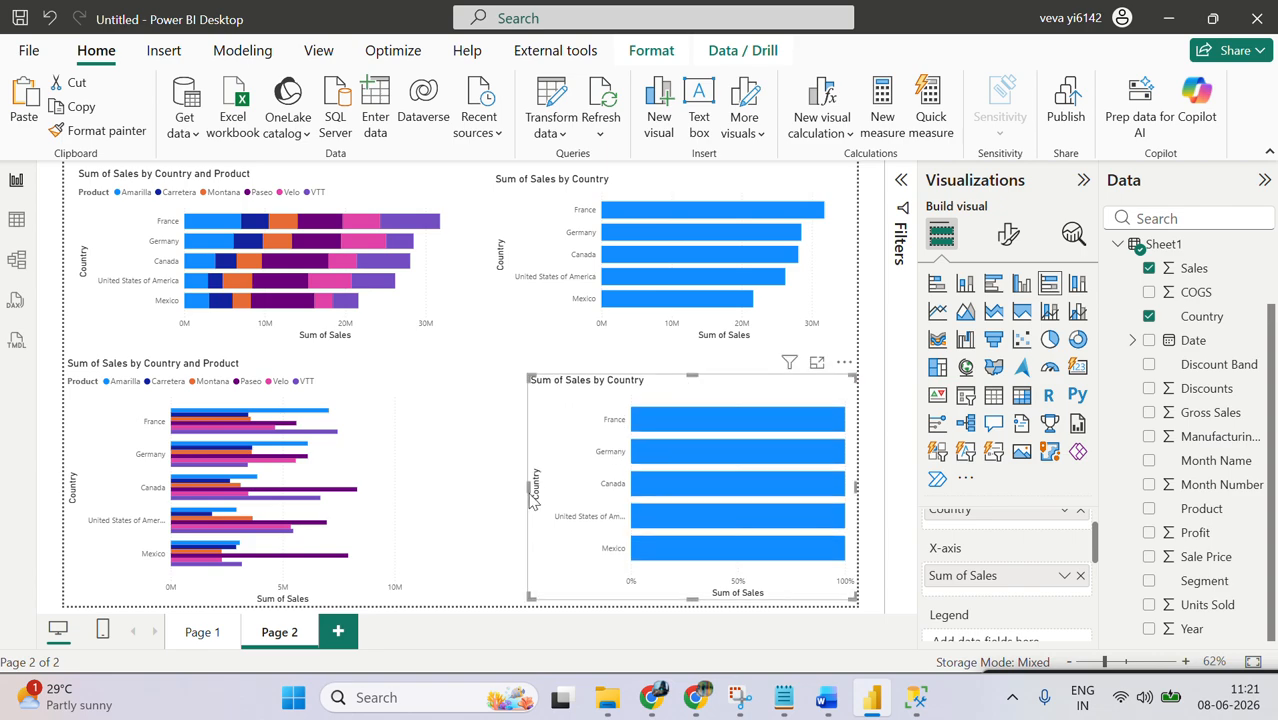
drag(521, 487, 493, 482)
click(394, 423)
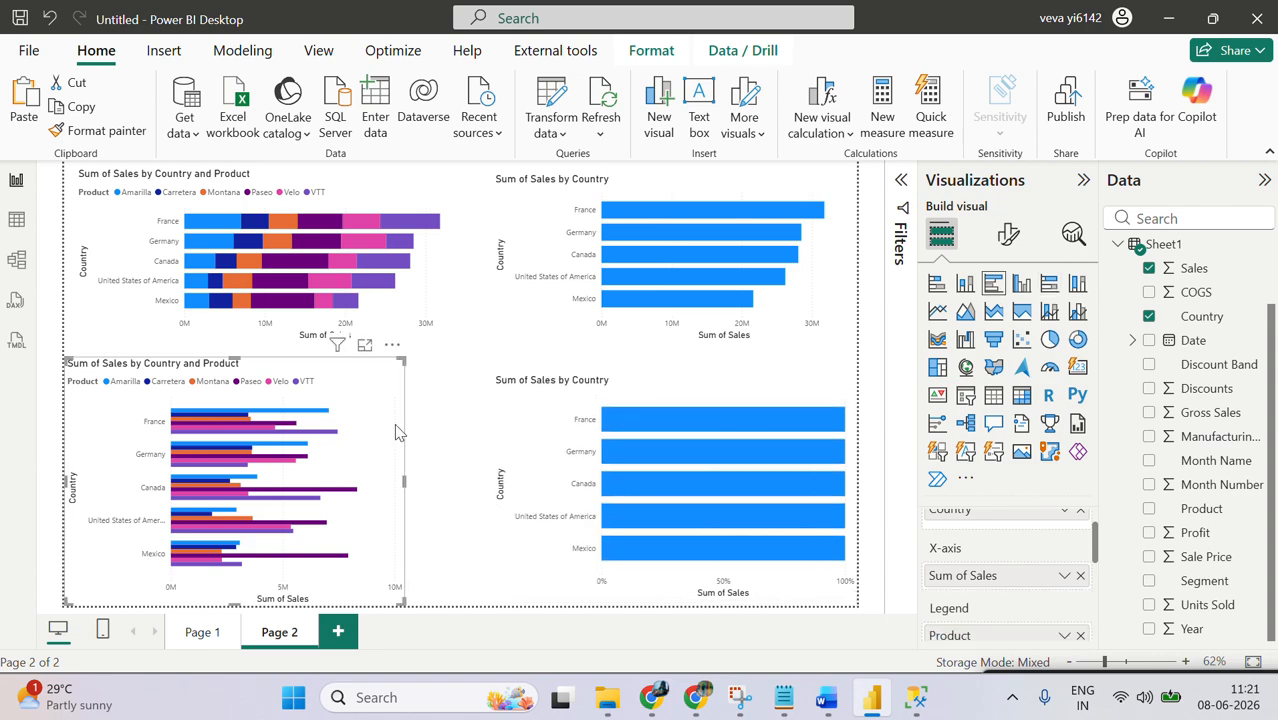
drag(404, 479, 470, 513)
click(538, 292)
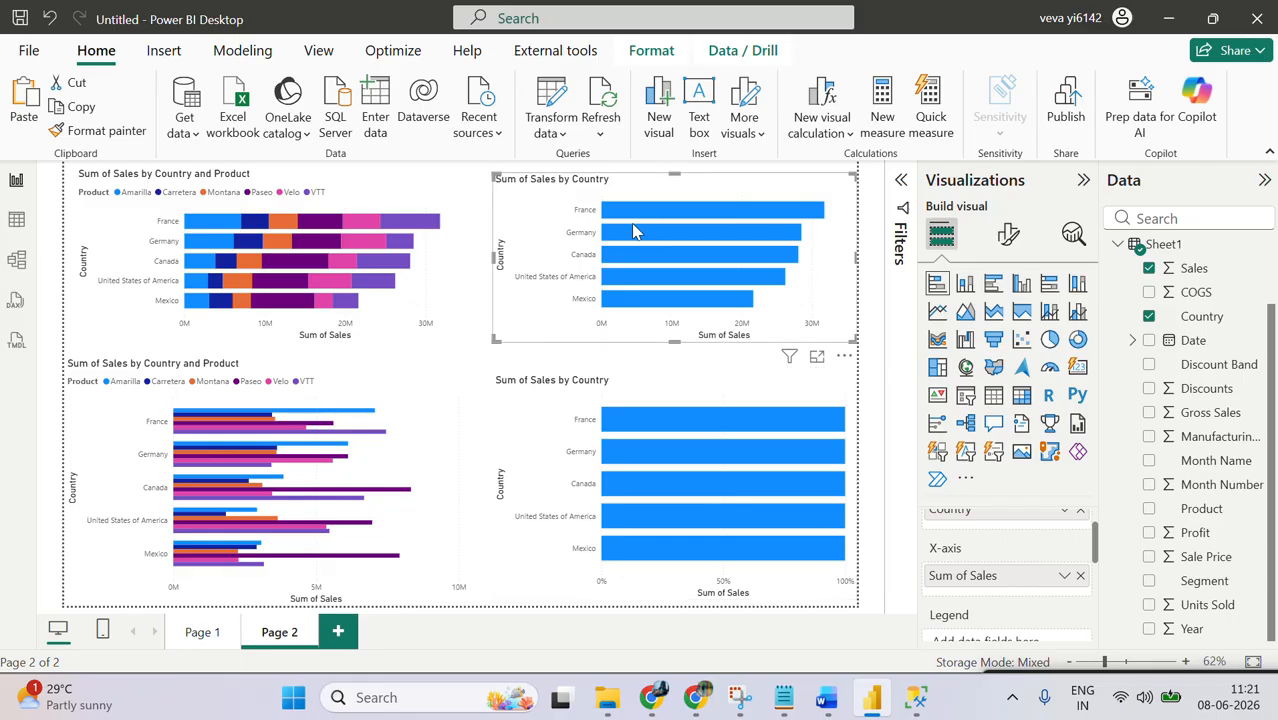
click(487, 375)
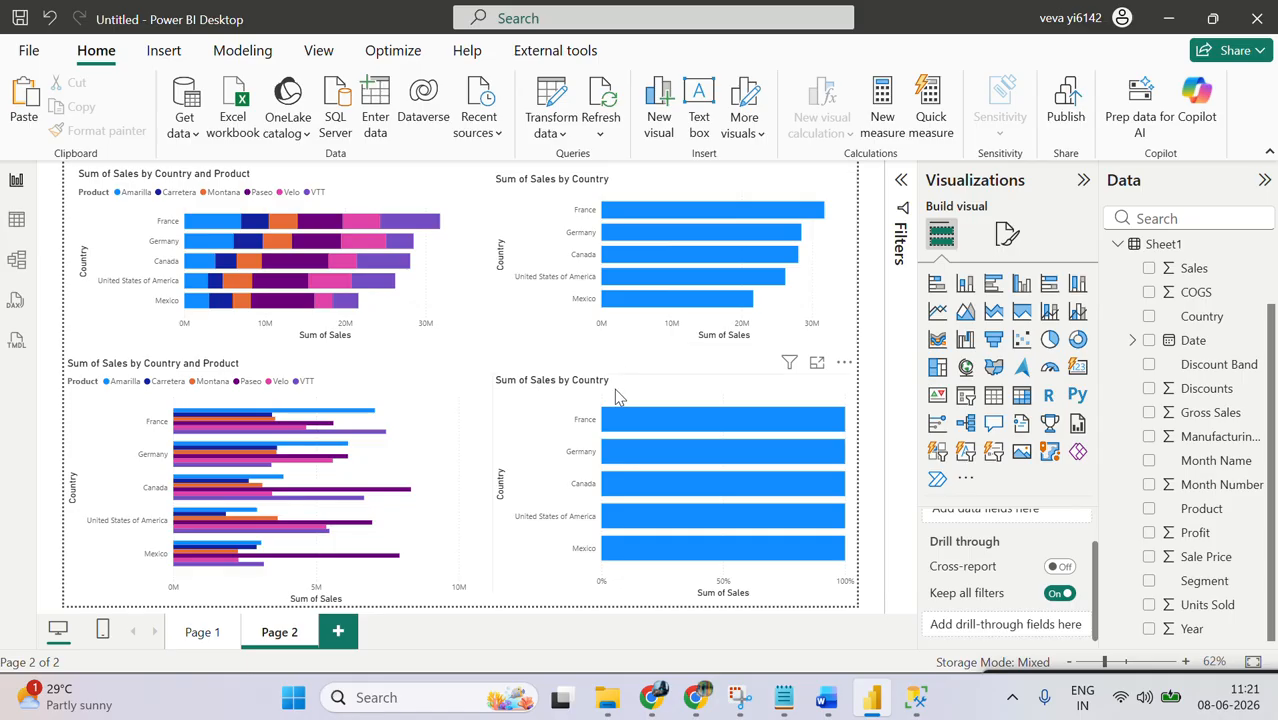
Step: Remove the stray Product table and add Product to the legend of the 100% stacked bar chart
mouse_move(631, 459)
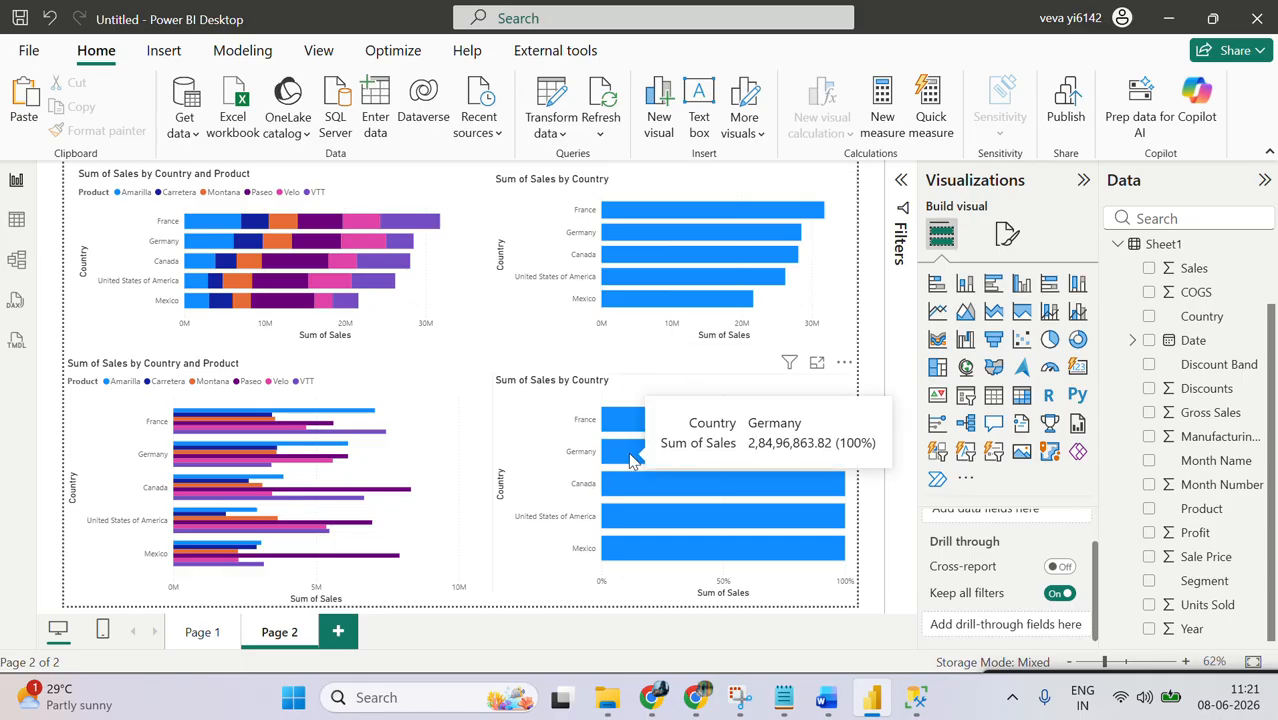
mouse_move(607, 425)
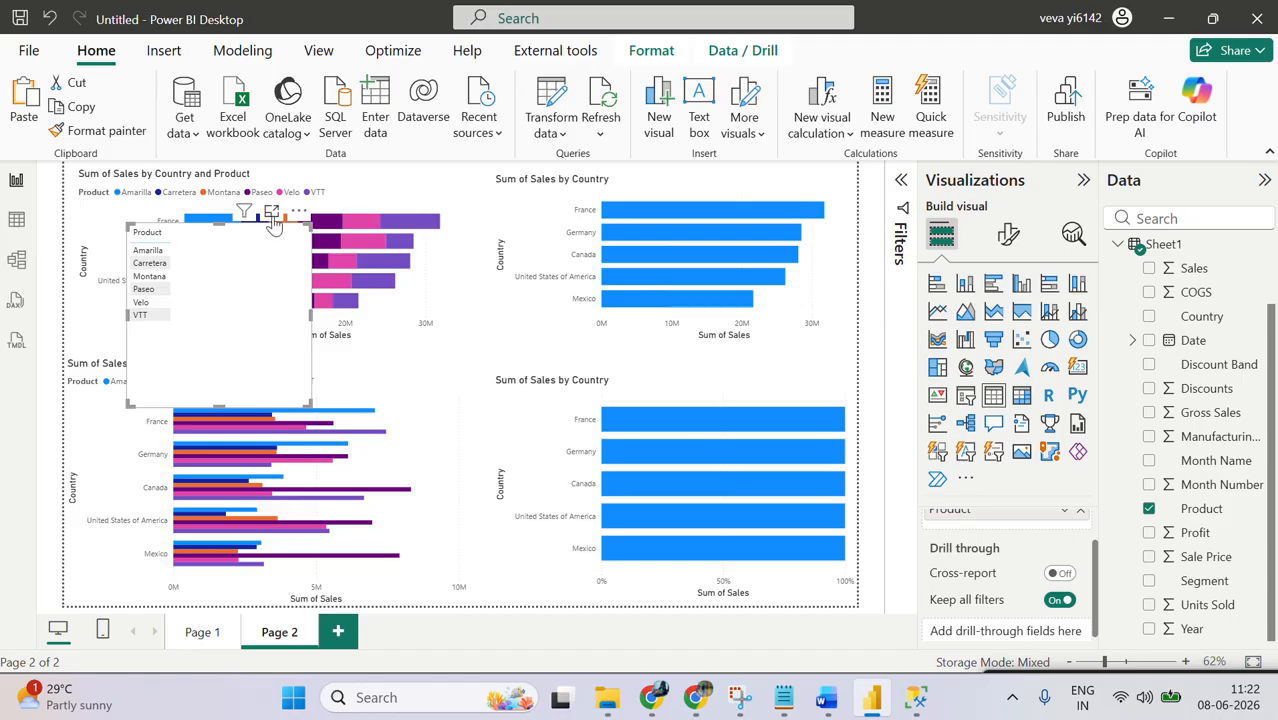
click(298, 211)
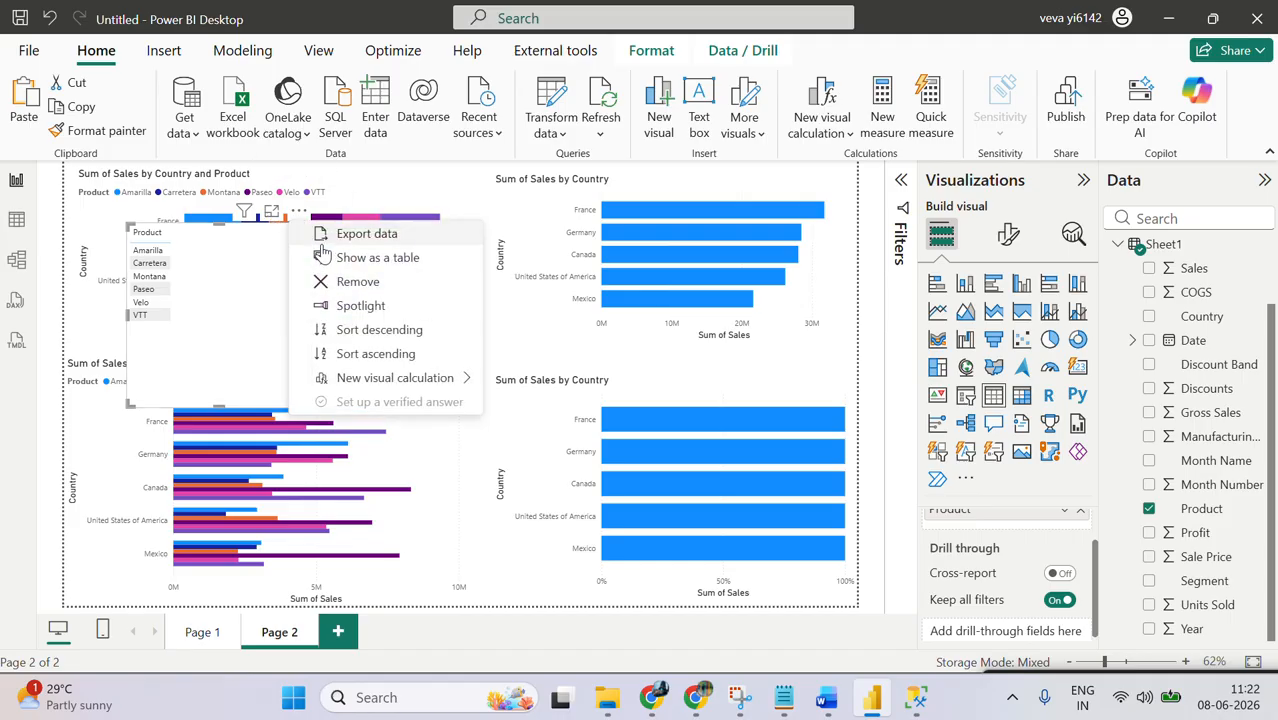
click(404, 297)
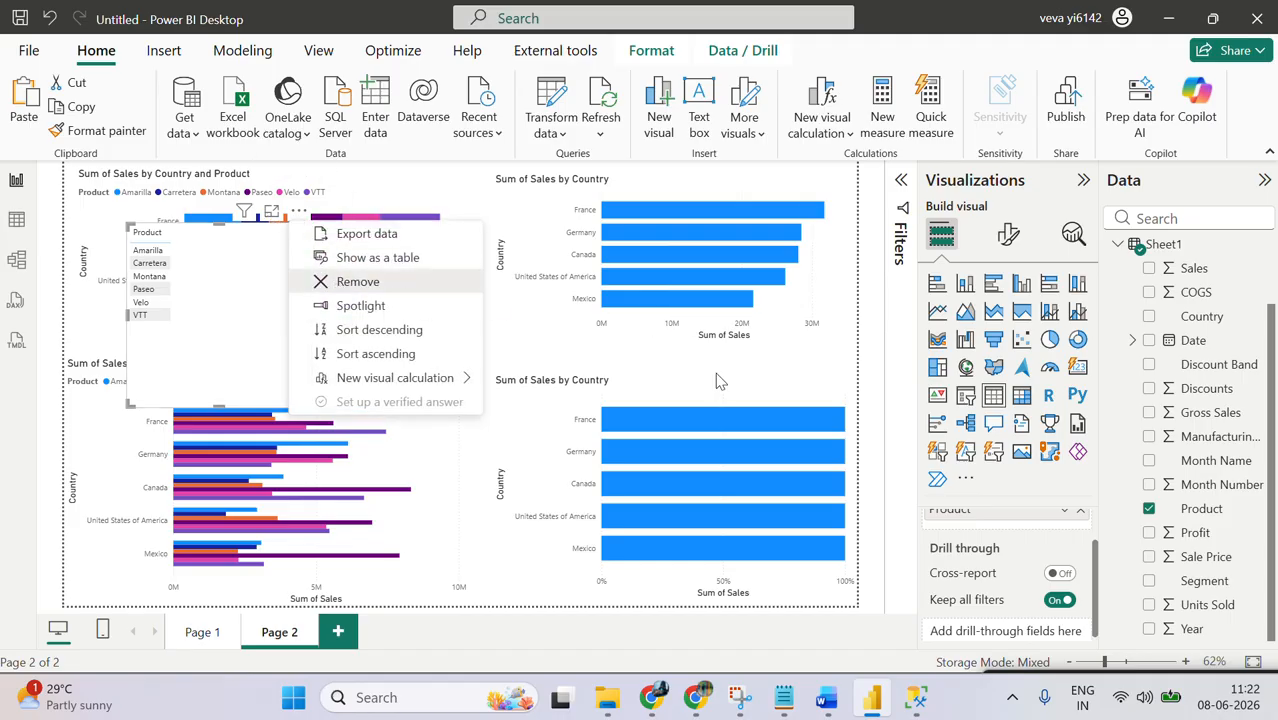
click(1148, 508)
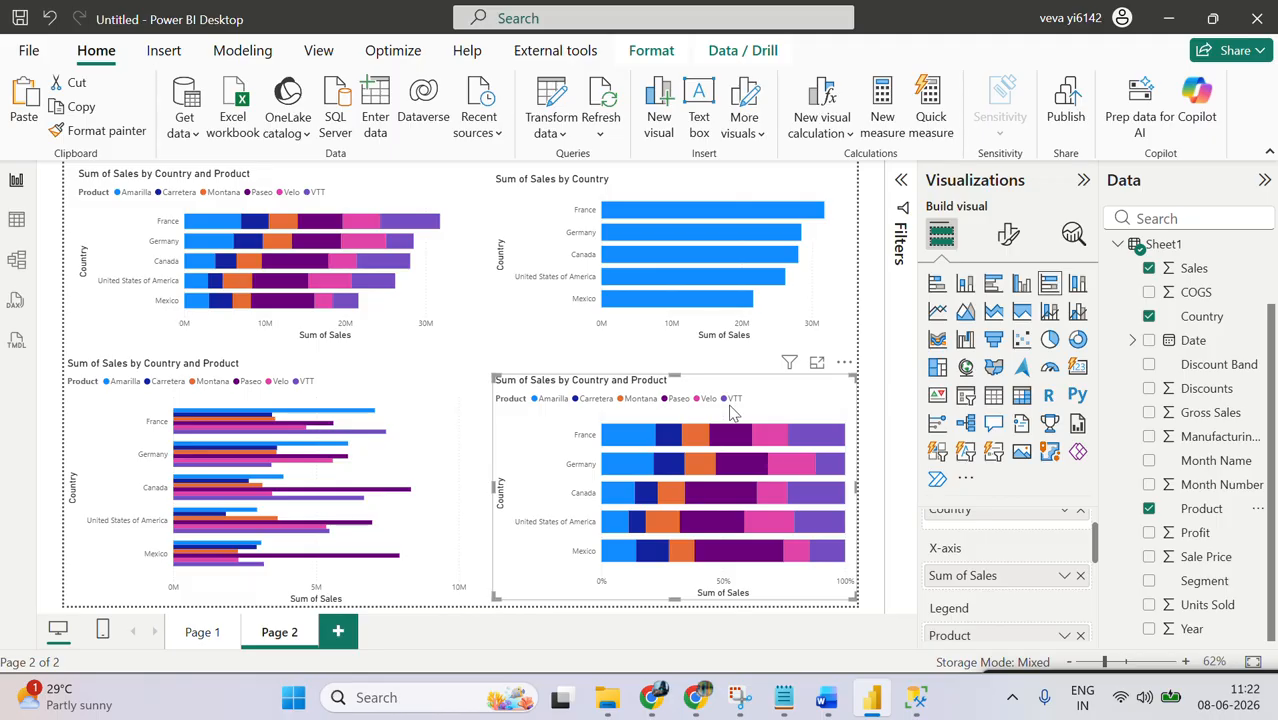
Step: Examine the sales amounts and percentage shares of the product segments in the 100% stacked bar chart
mouse_move(220, 226)
mouse_move(623, 440)
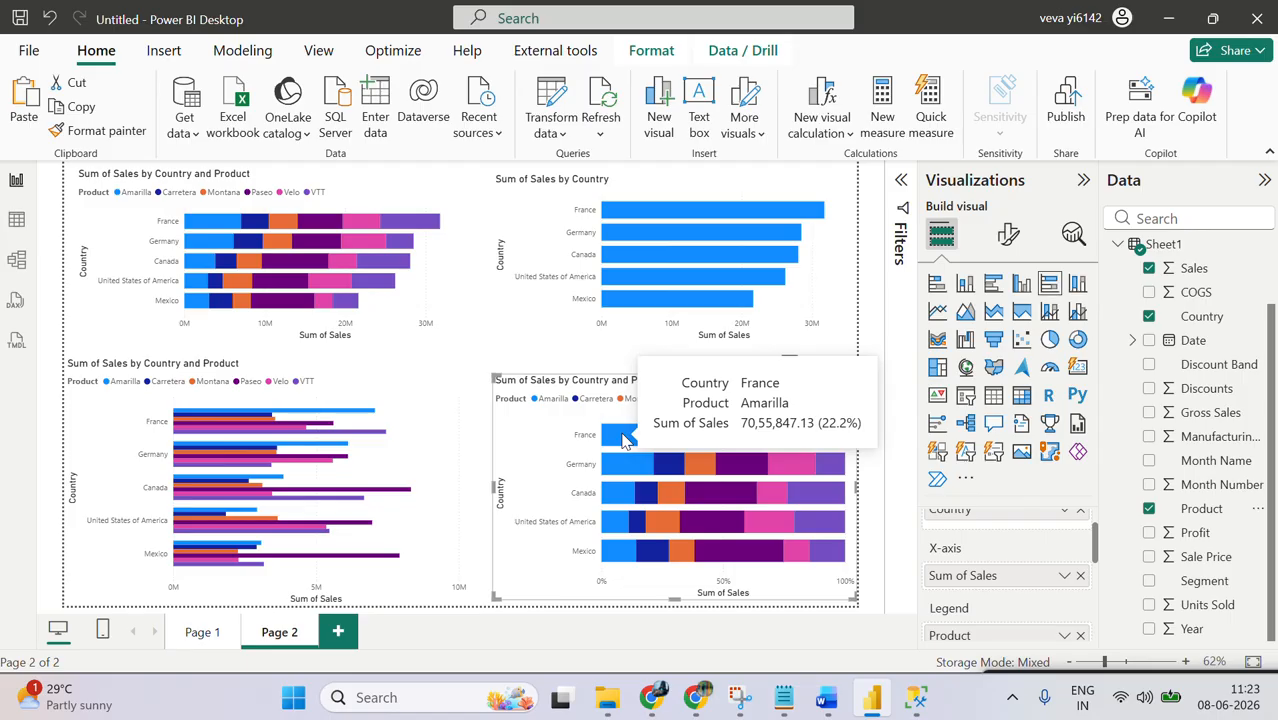
mouse_move(688, 436)
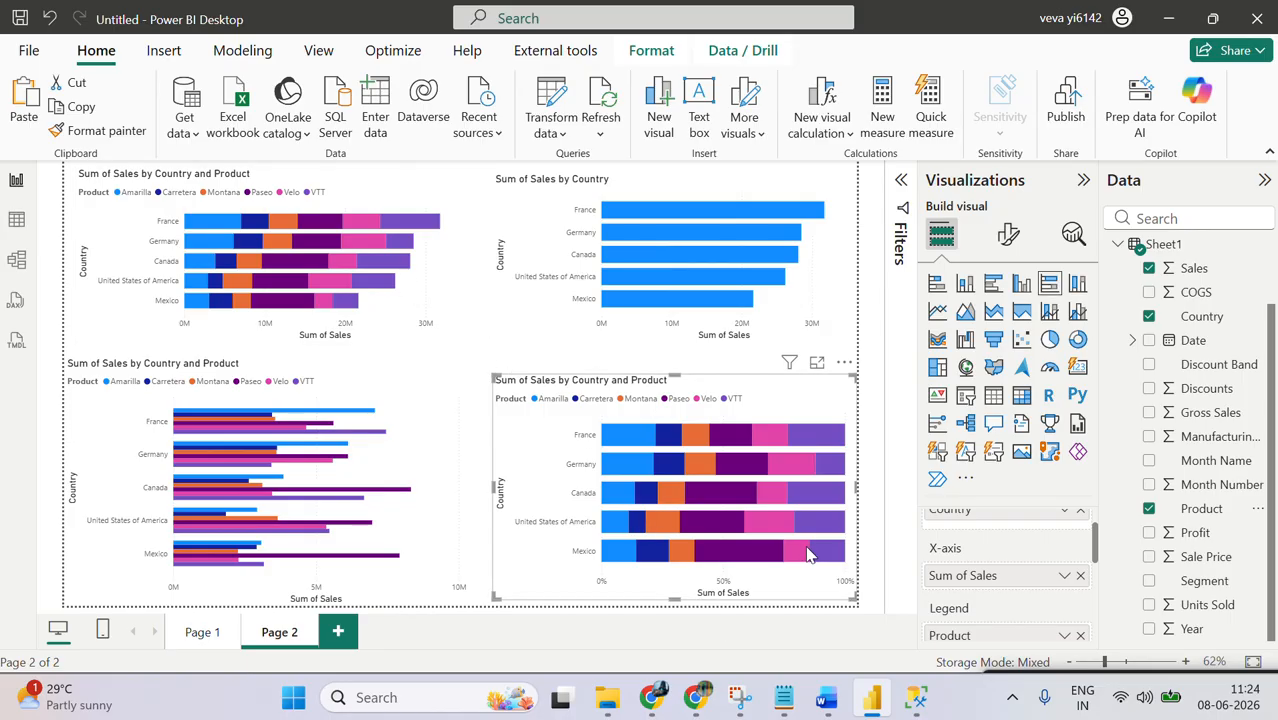
mouse_move(652, 461)
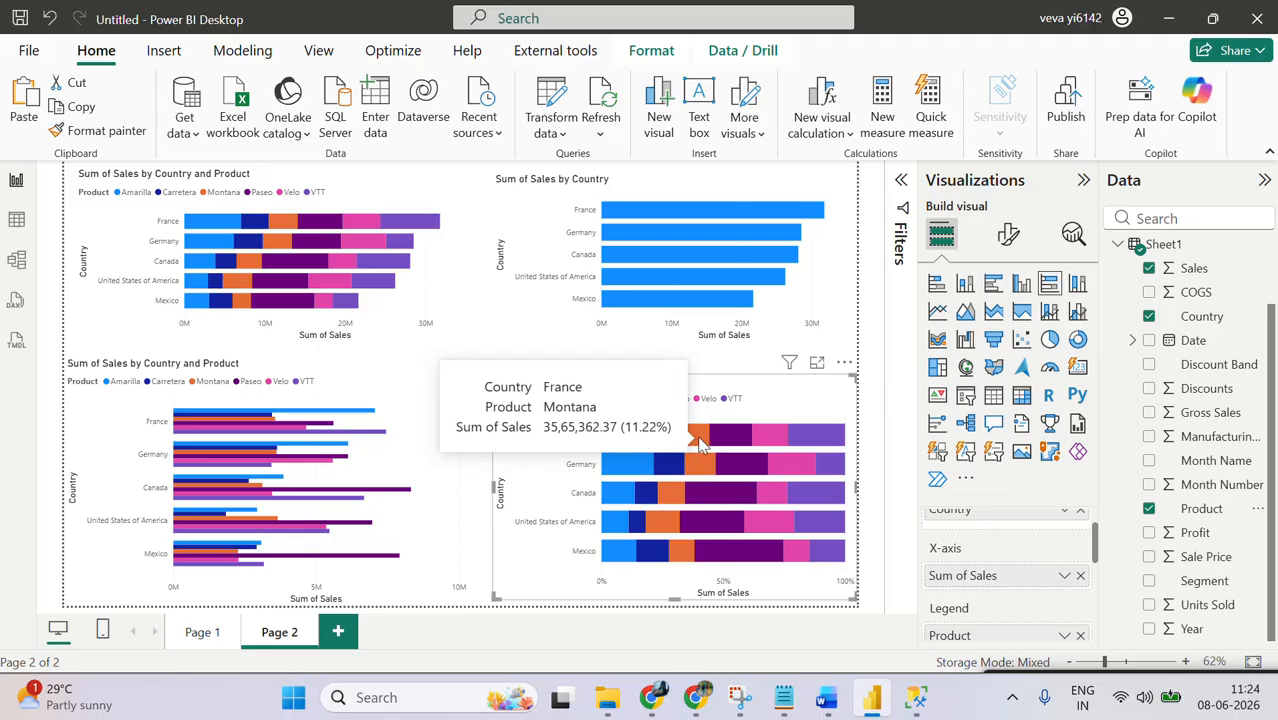
mouse_move(764, 441)
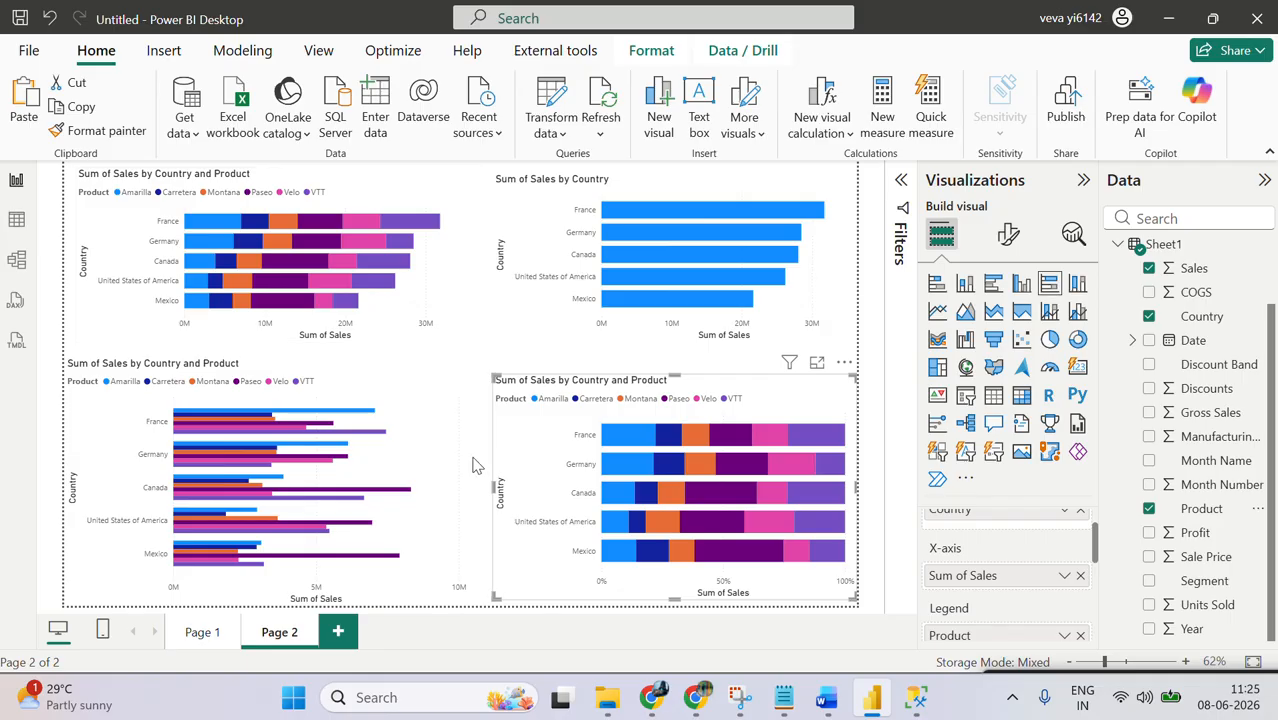
Step: Add a new report page with an enlarged stacked column chart of Sales by Country from Sheet1 in its upper-left corner
click(335, 639)
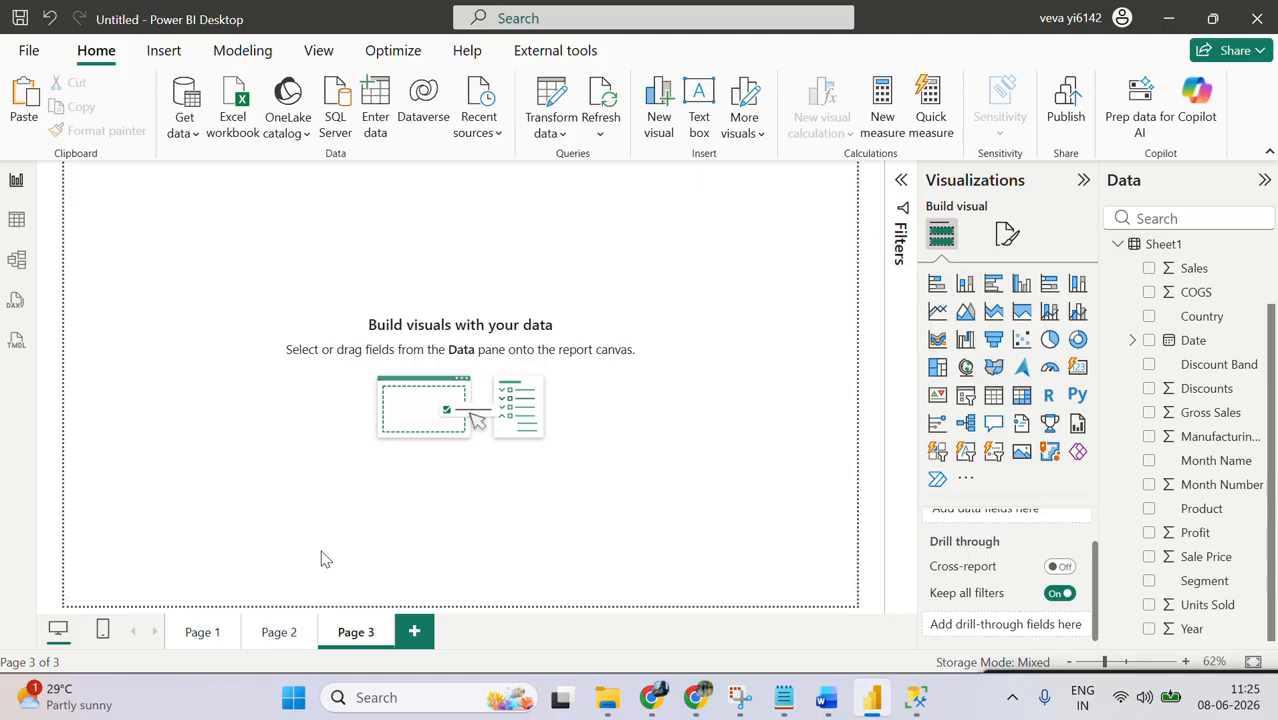
click(966, 287)
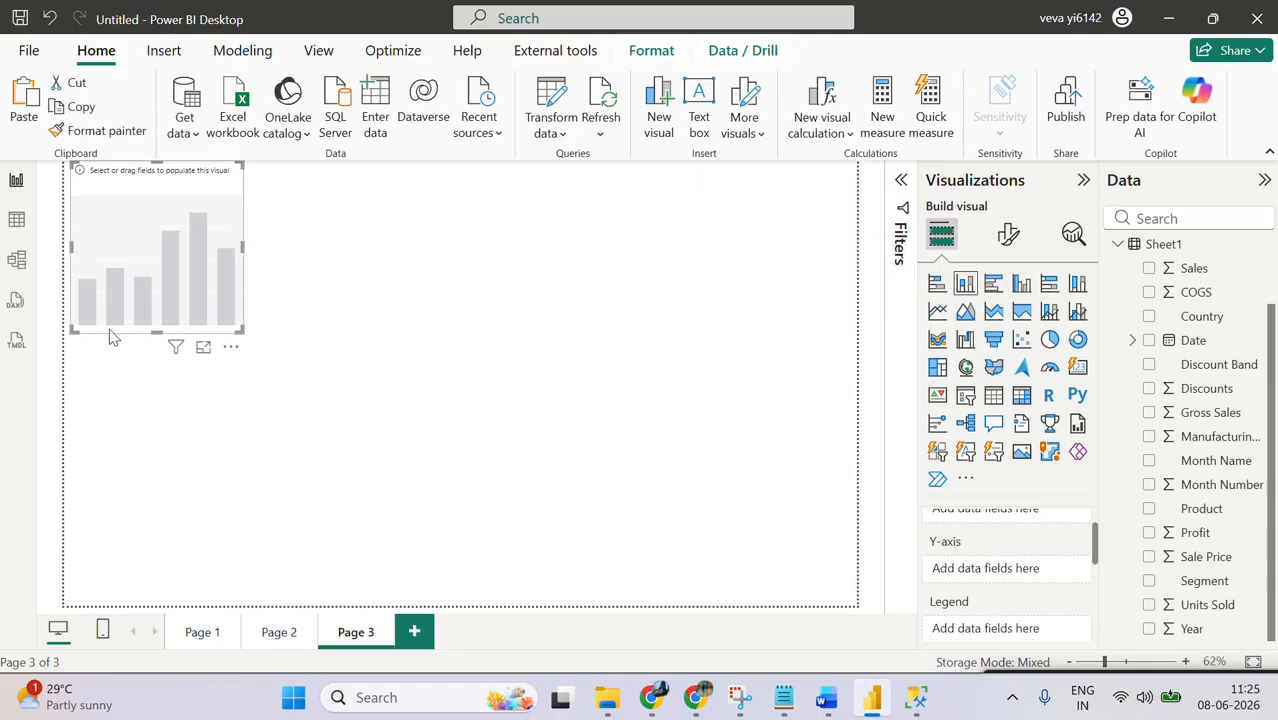
drag(157, 257, 183, 345)
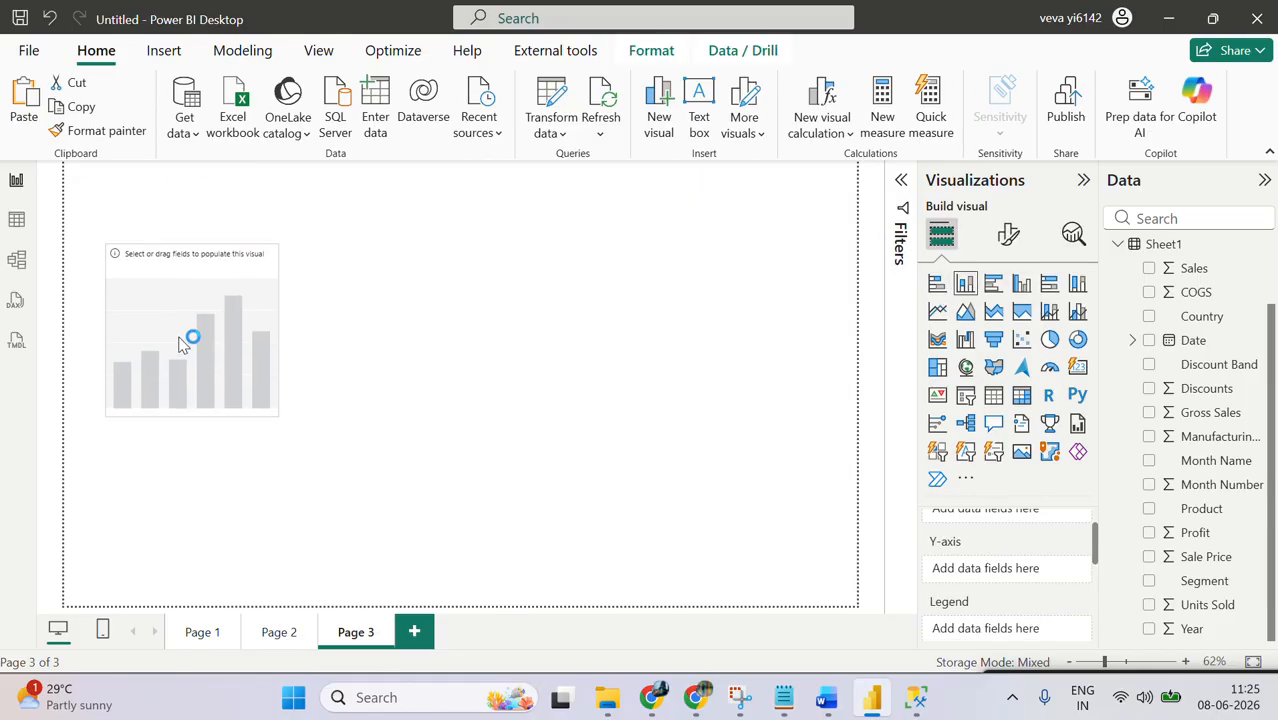
click(1148, 316)
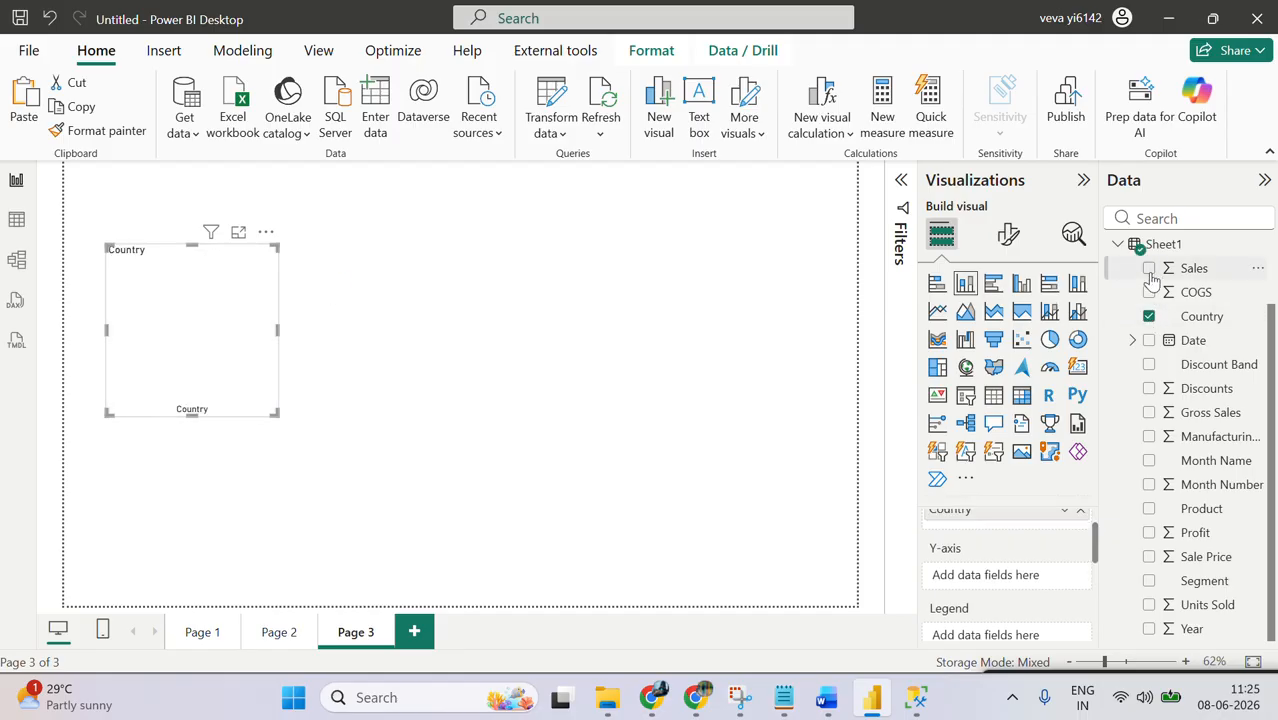
click(1148, 268)
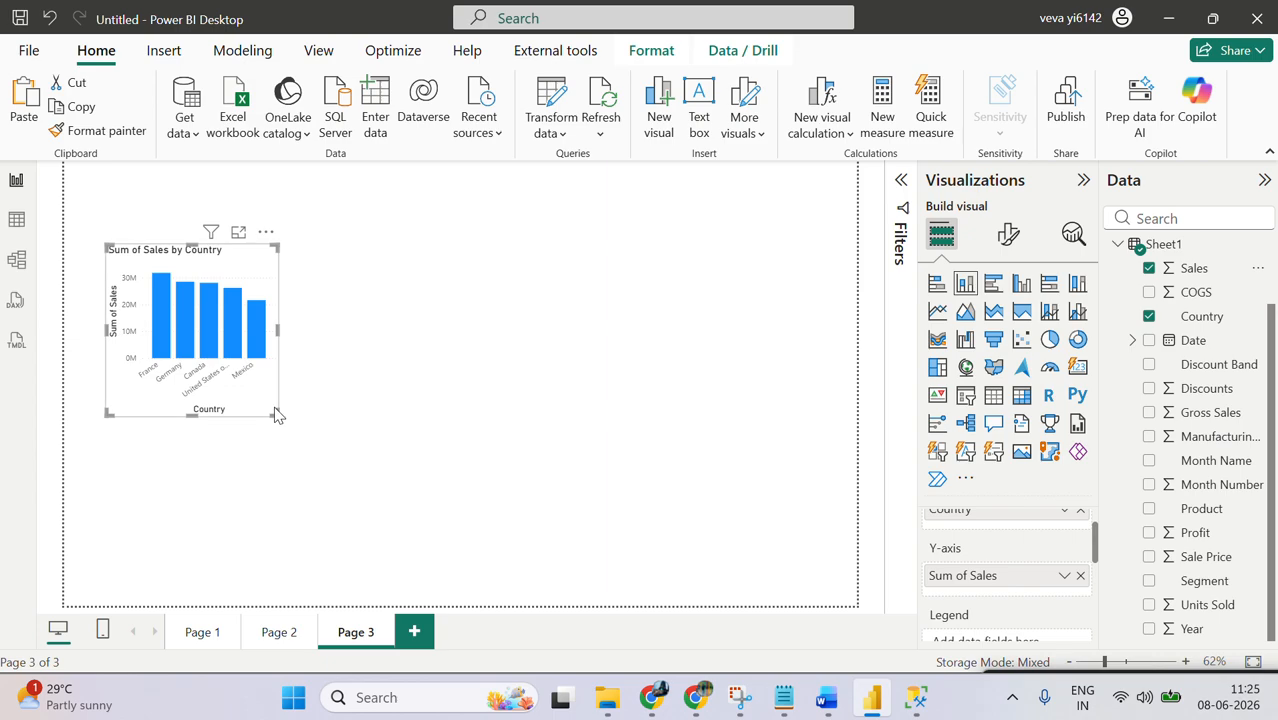
drag(277, 414, 352, 446)
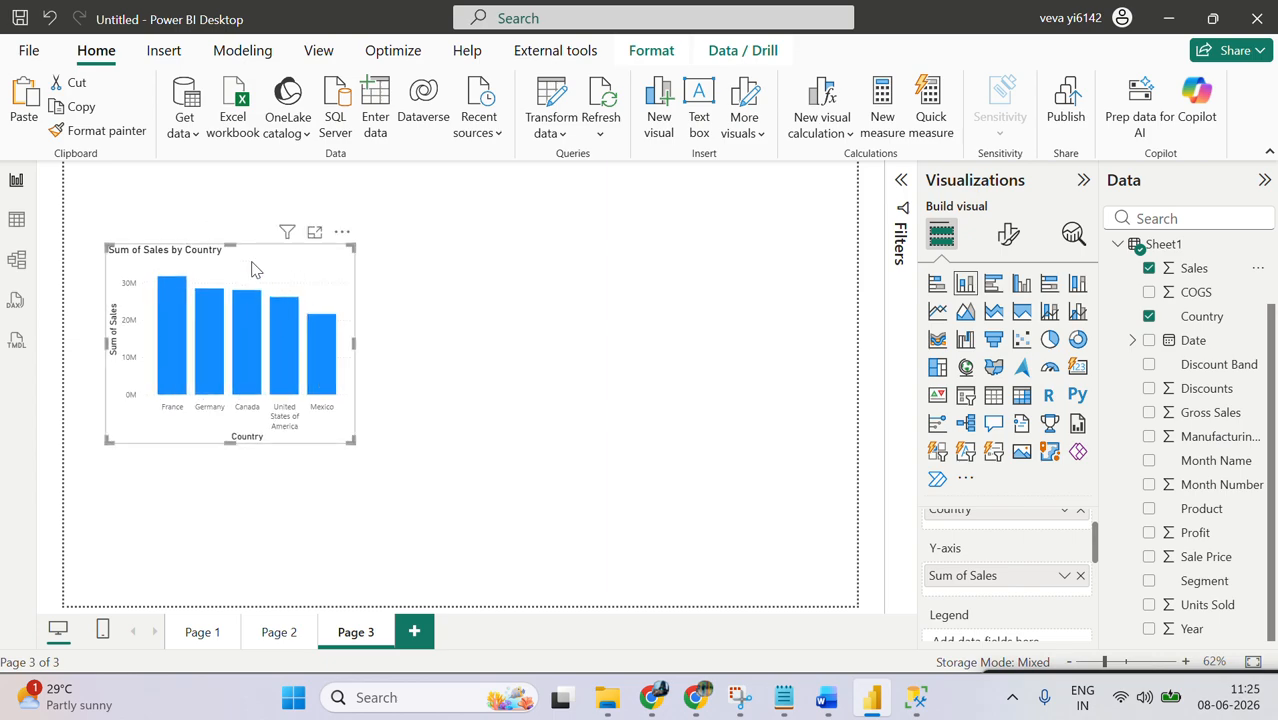
drag(243, 223, 223, 185)
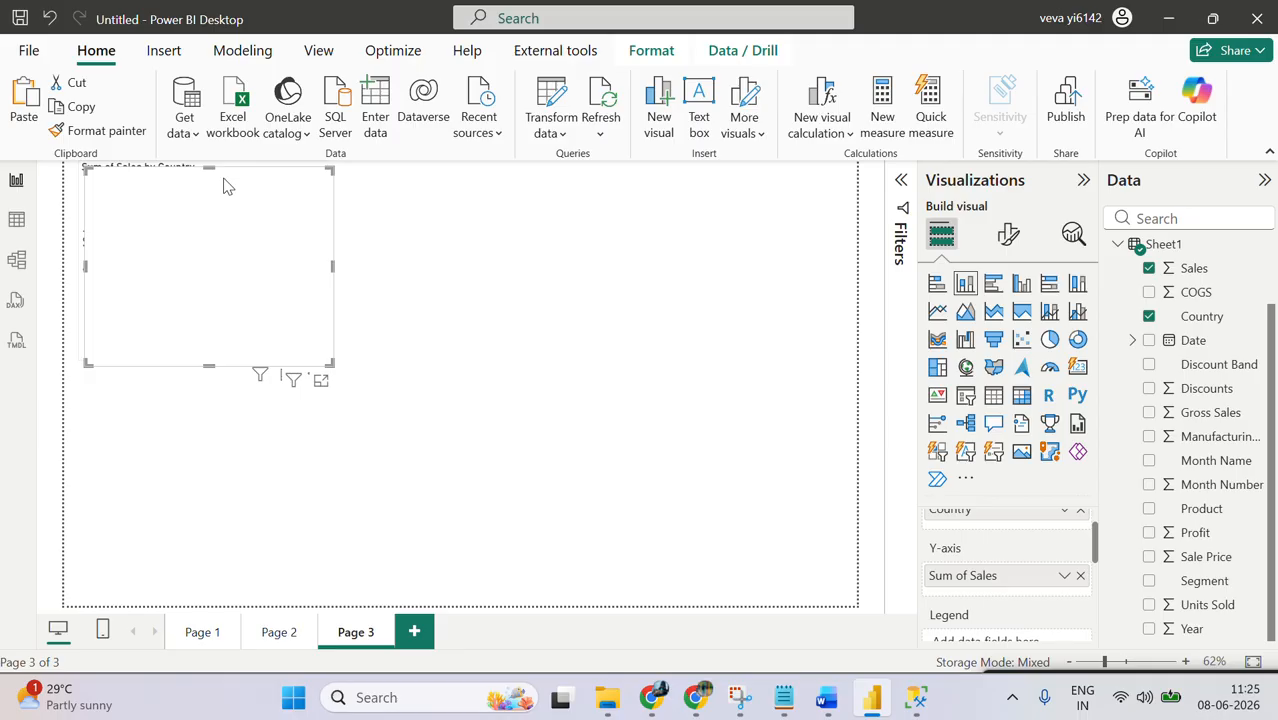
Step: Compare the stacked column chart with a temporary copy below it converted to a stacked bar chart, and remove the copy
key(ctrl+c)
key(ctrl+v)
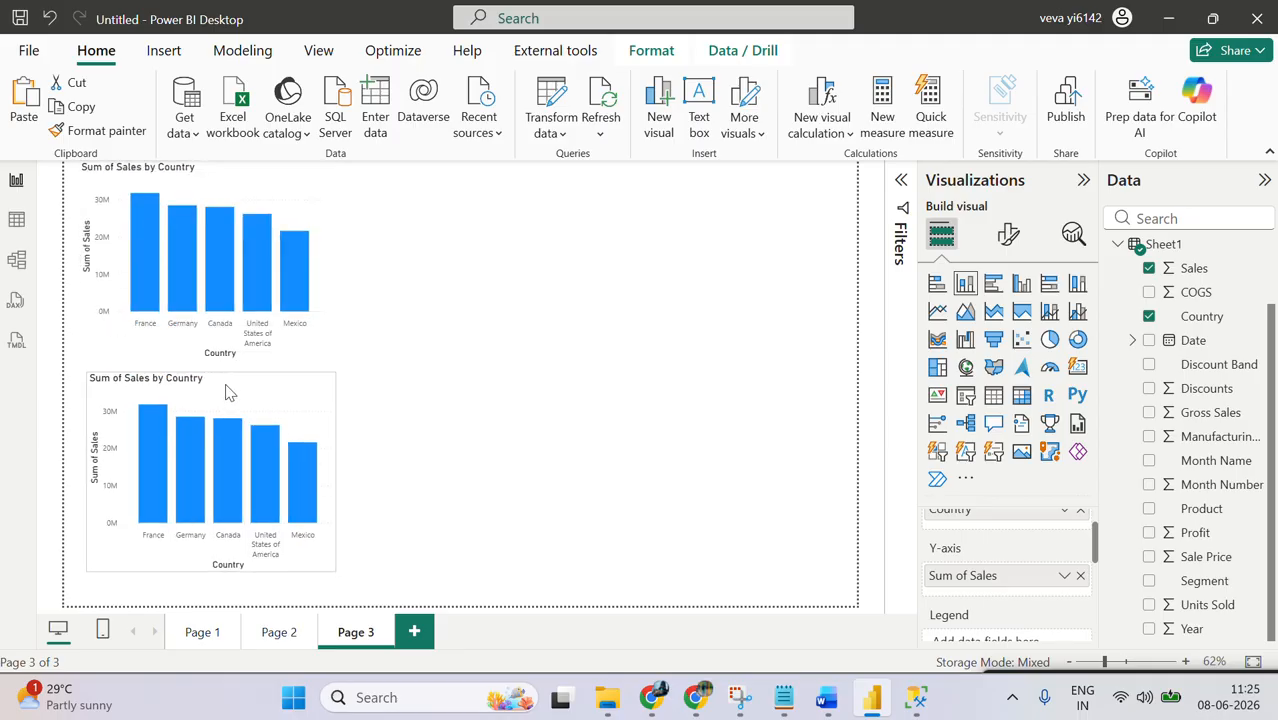
click(937, 284)
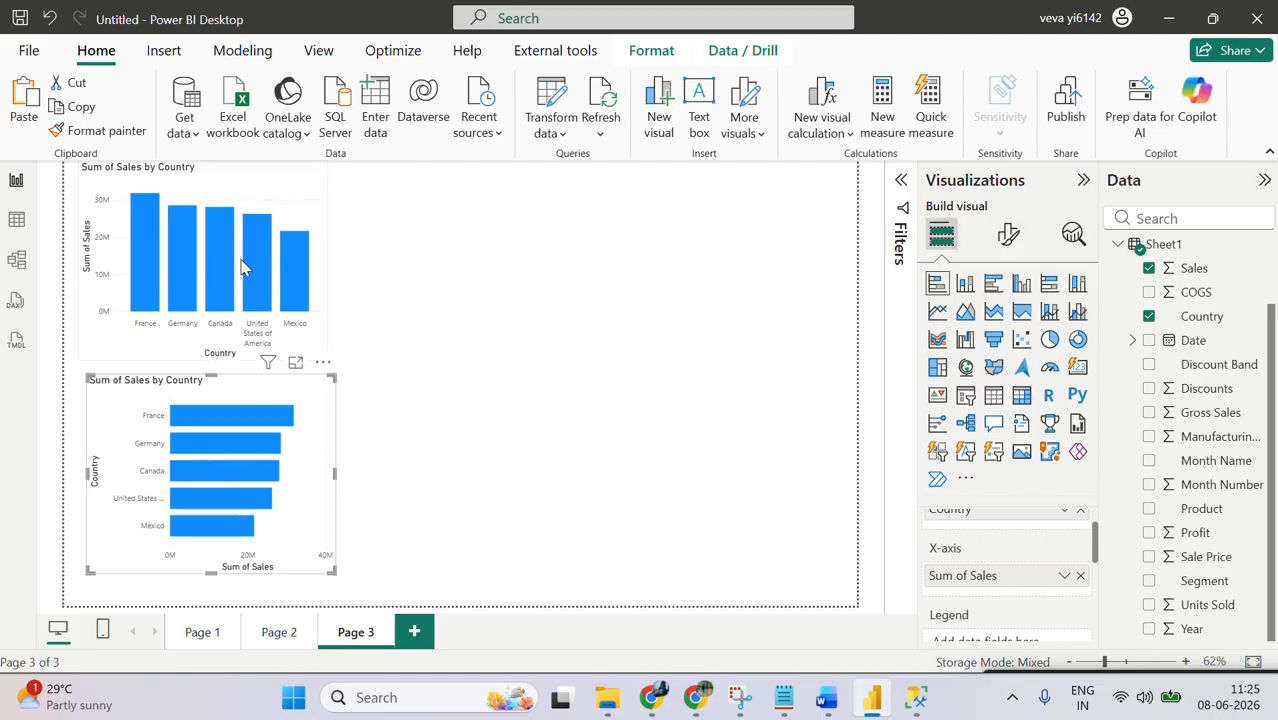
mouse_move(249, 228)
mouse_move(256, 444)
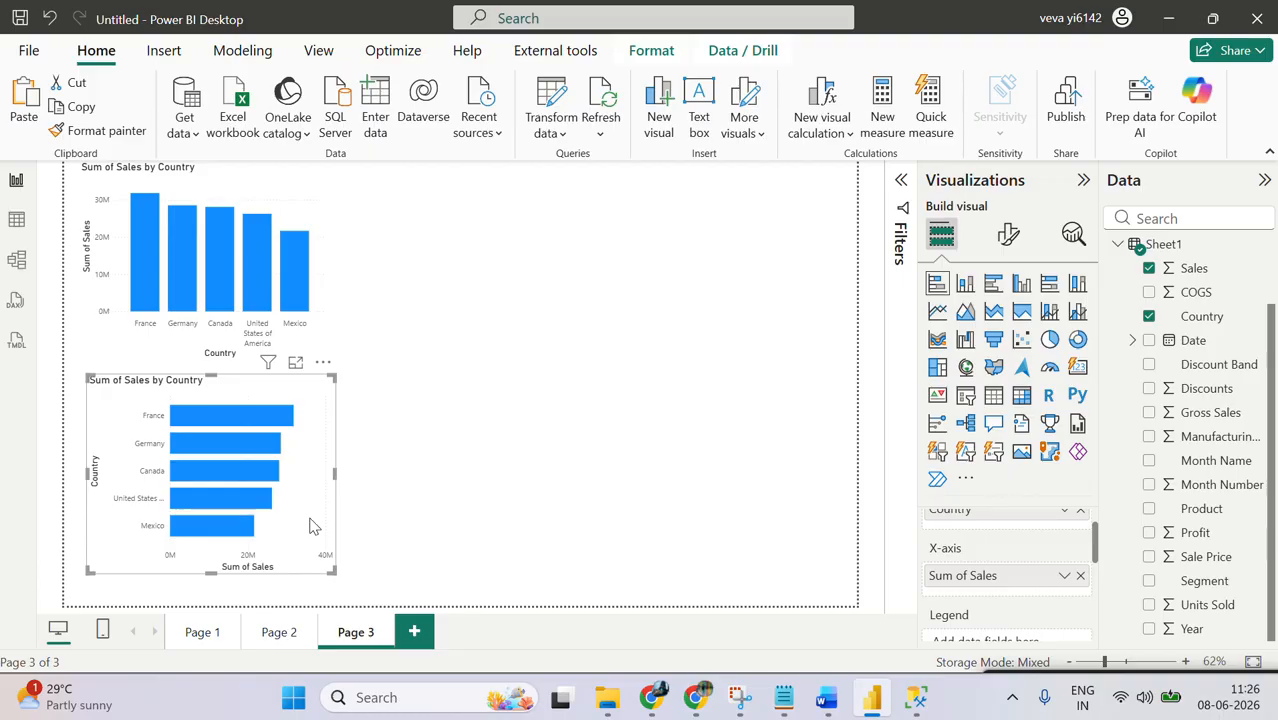
click(323, 362)
click(362, 436)
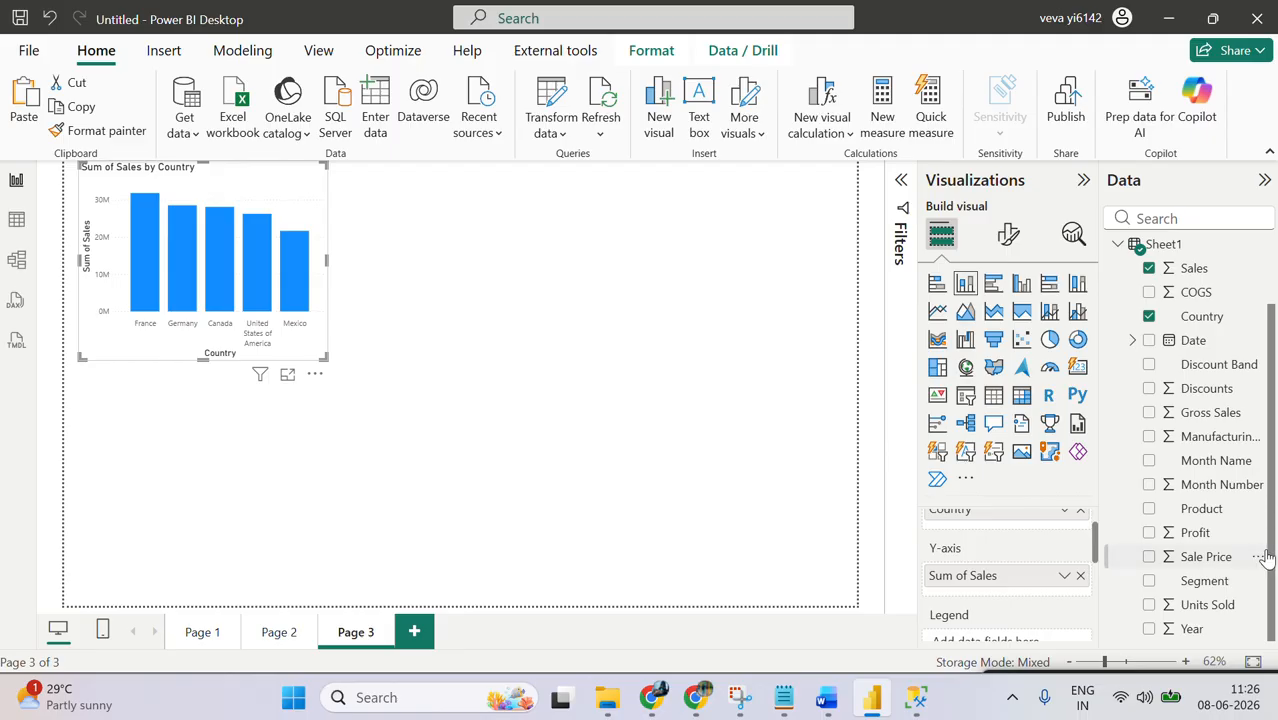
Step: Add Segment as the stacked column chart's legend and enlarge the chart so its legend entries fit
click(1149, 581)
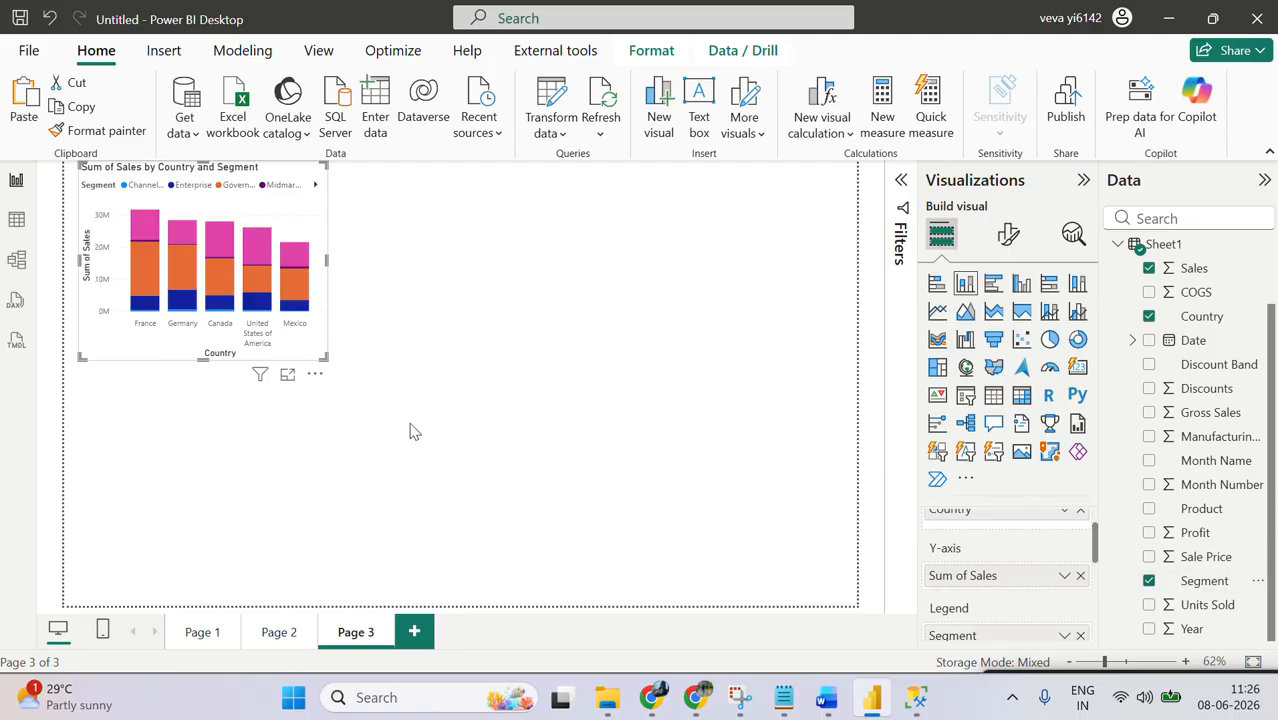
drag(327, 358, 402, 400)
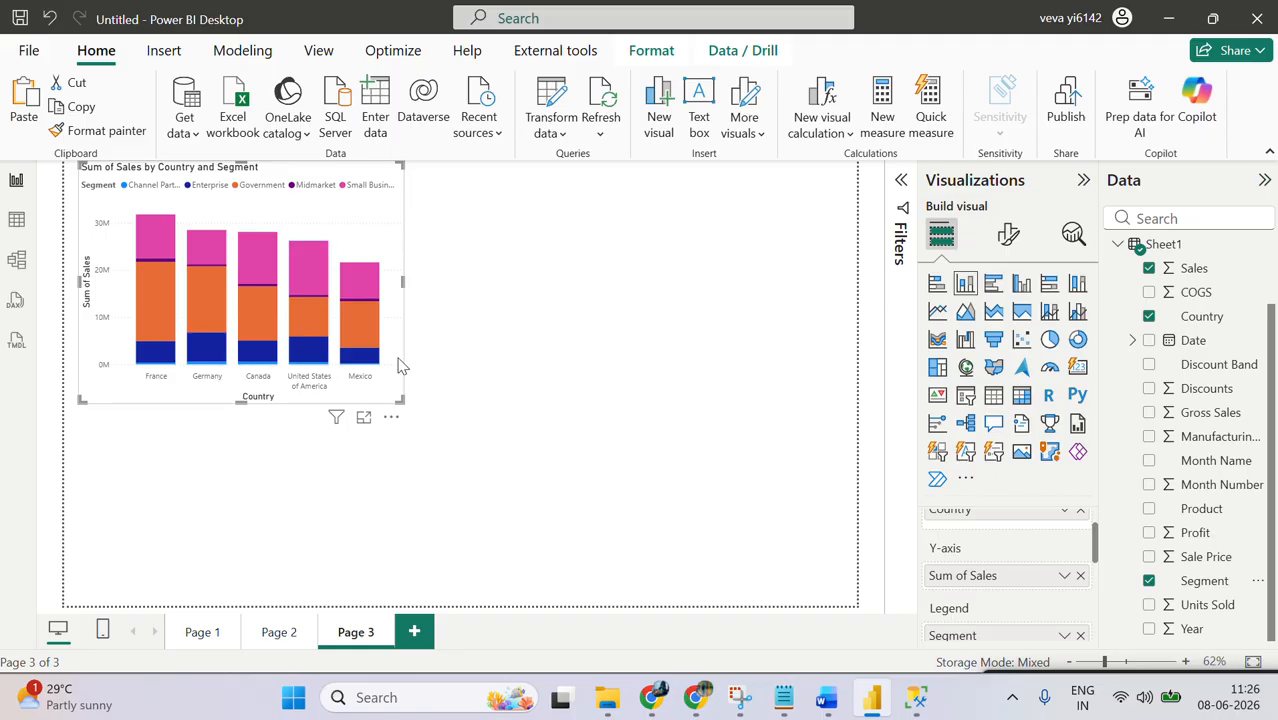
Step: Add an enlarged clustered column chart beside the stacked column chart, plotting Profit by Segment with Product as the legend
click(551, 334)
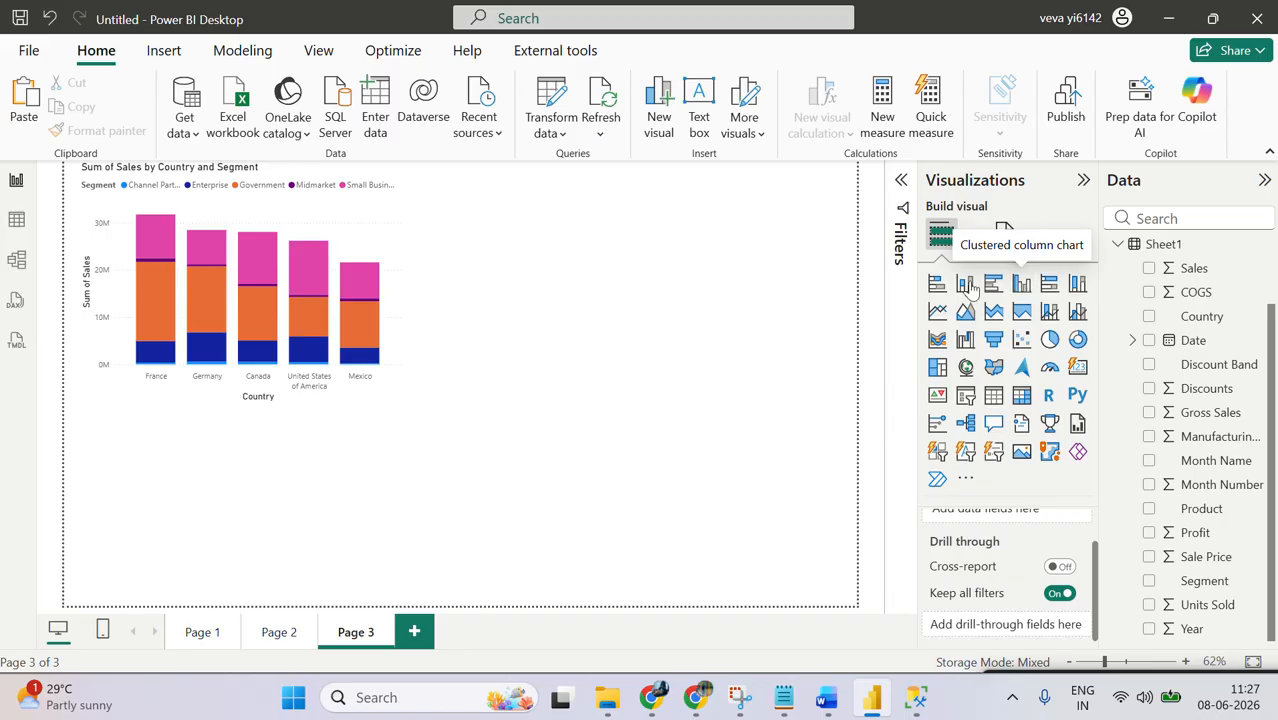
click(1021, 284)
drag(349, 458, 726, 245)
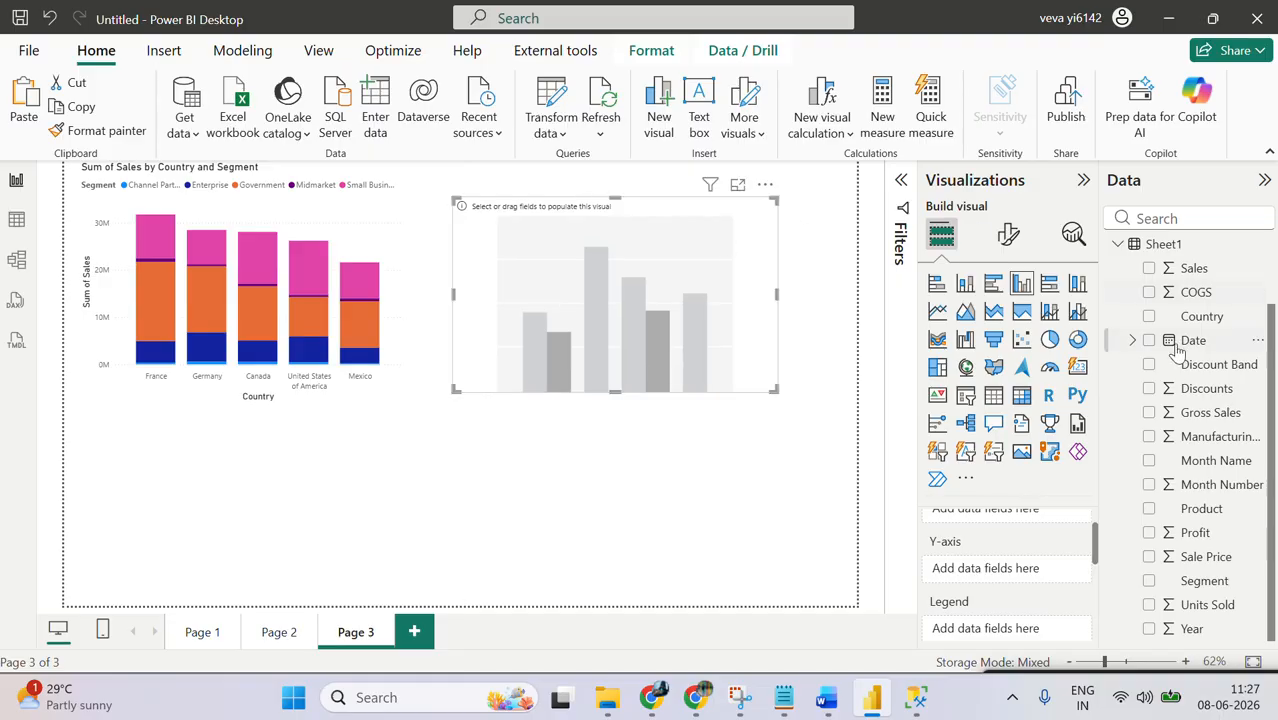
click(1149, 580)
click(1149, 532)
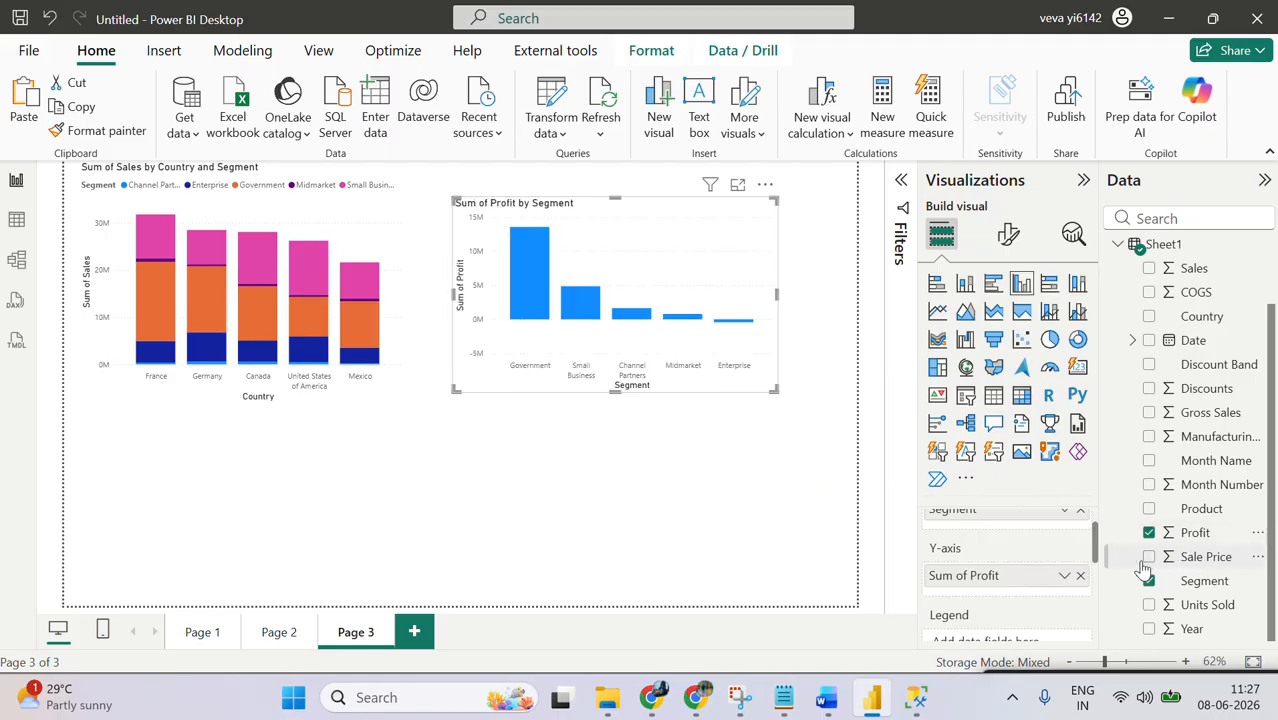
click(1149, 509)
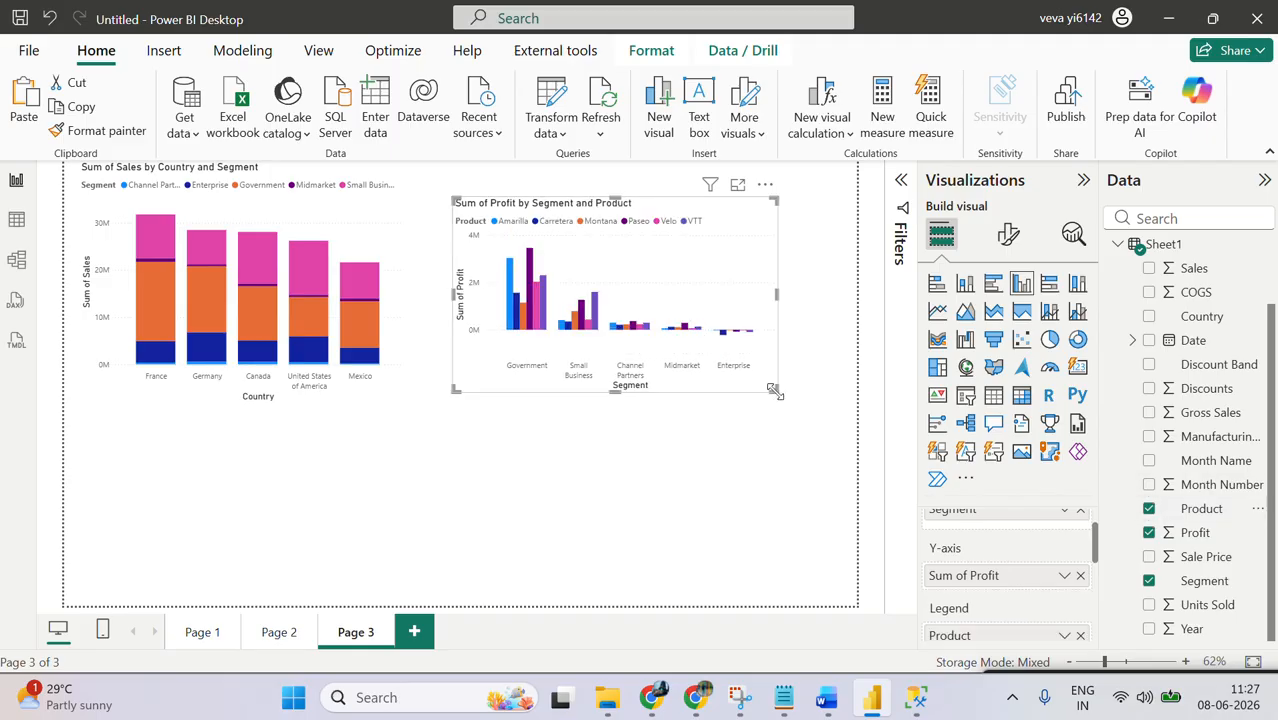
drag(773, 390, 789, 416)
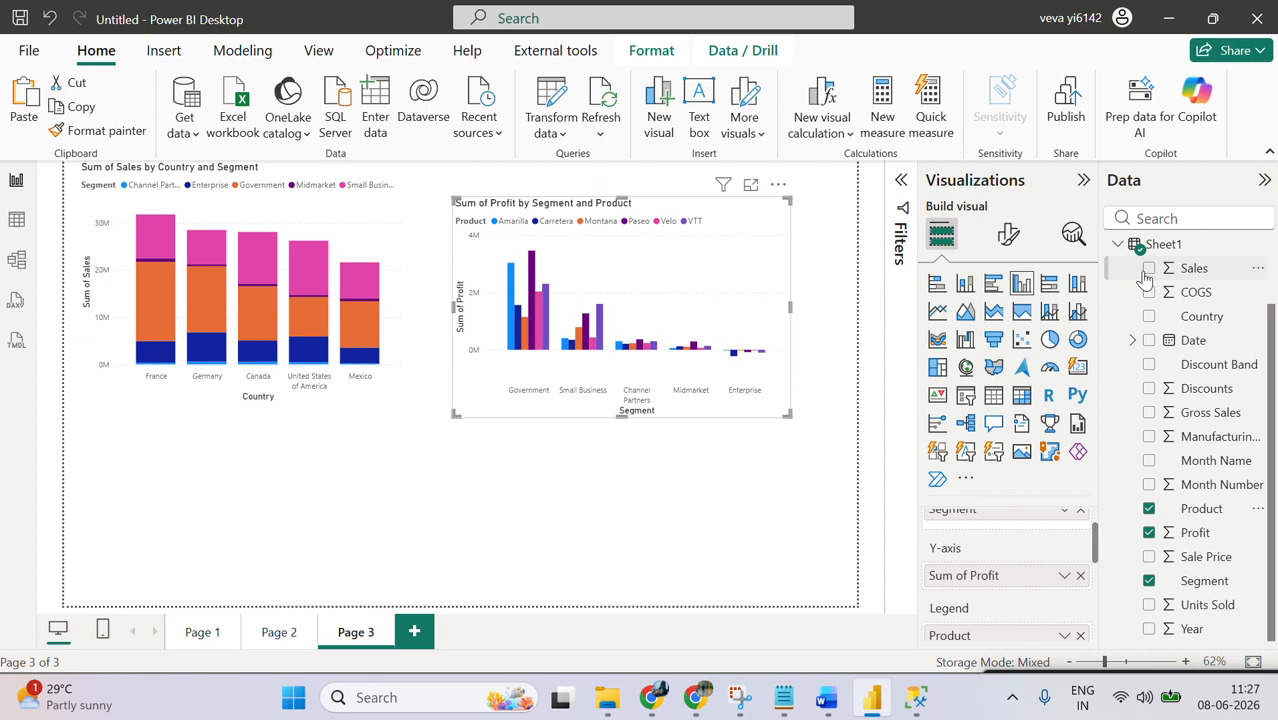
Step: Replace Profit with Sales on the clustered column chart's Y-axis and enlarge the chart towards the page's right edge
click(1149, 533)
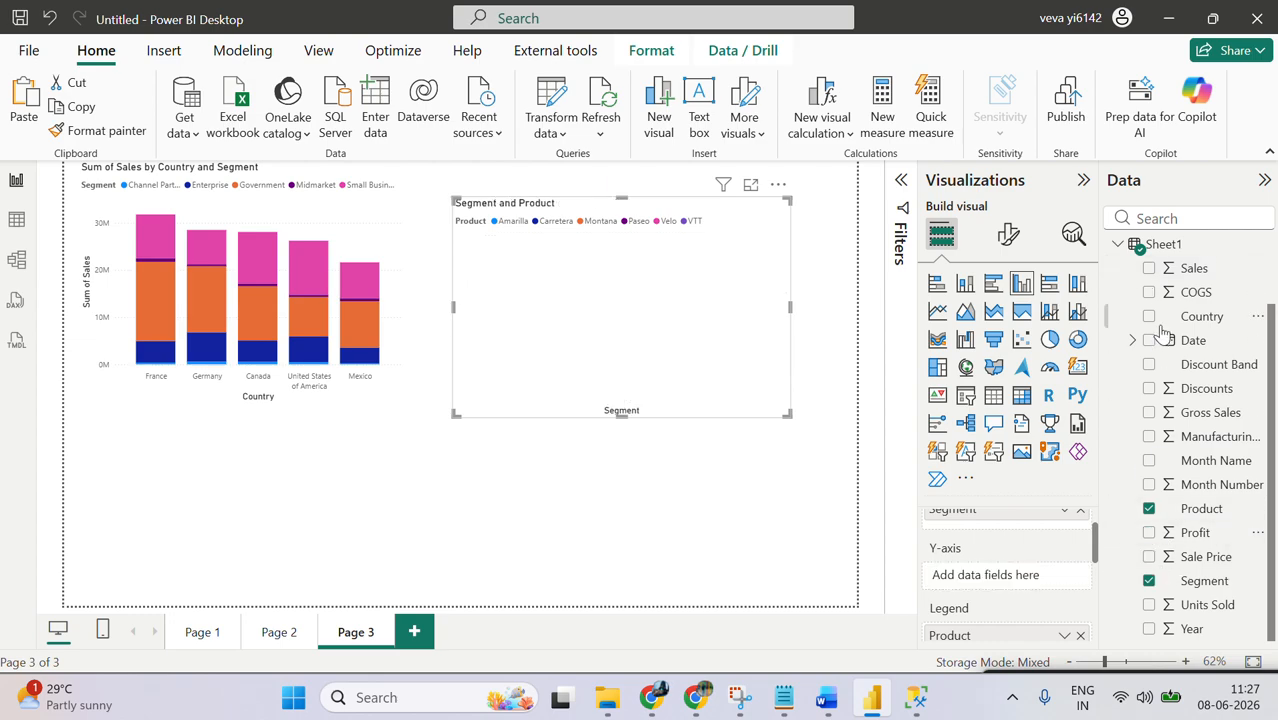
click(1149, 268)
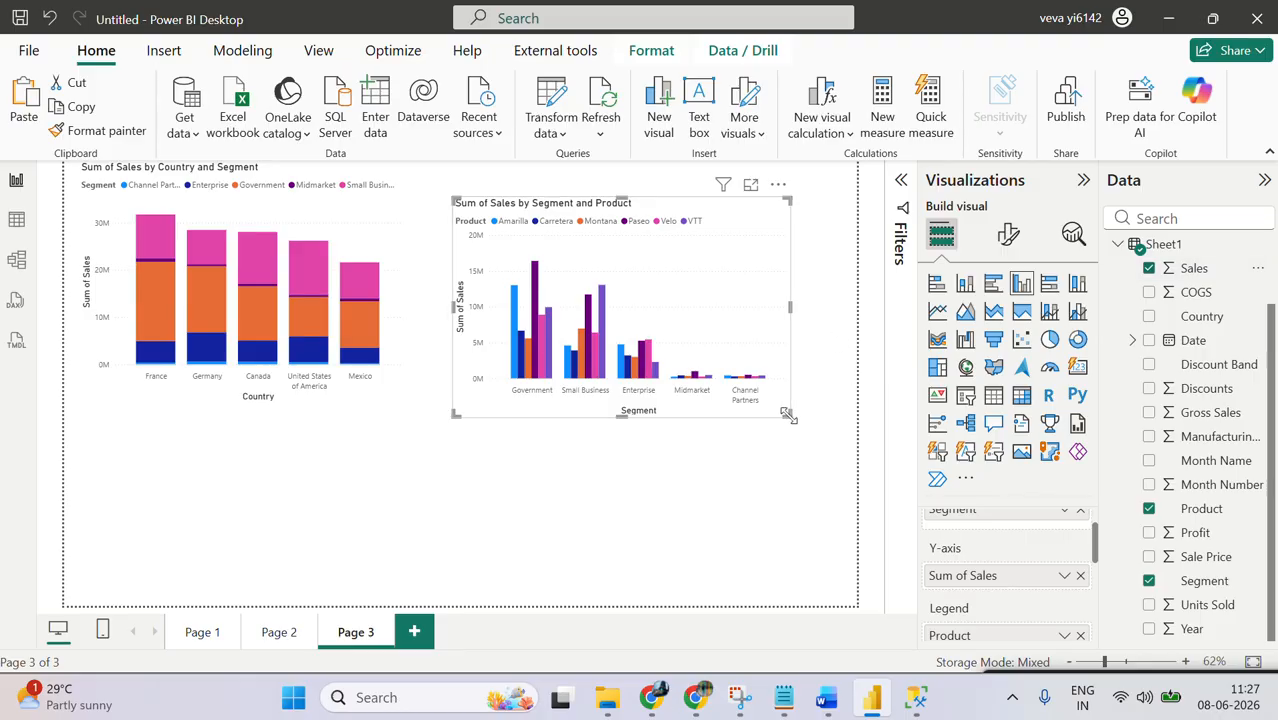
drag(787, 413, 844, 428)
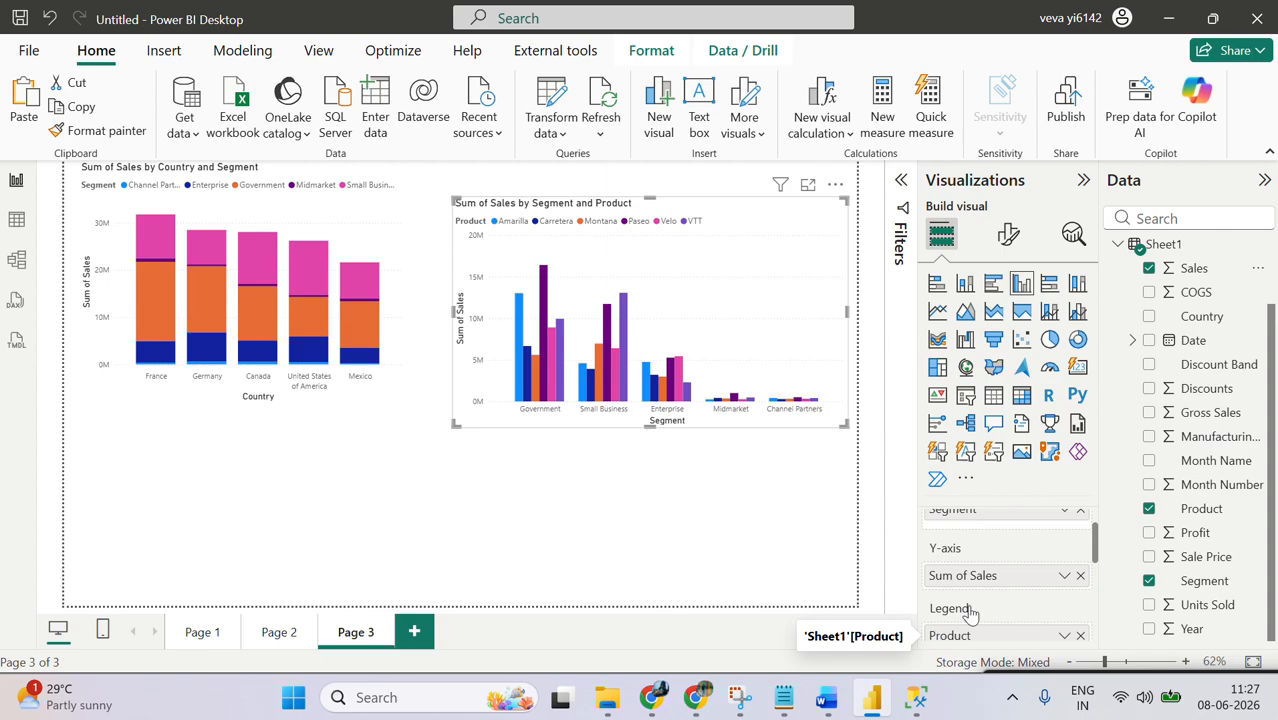
Step: Place a copy of the clustered column chart below the stacked column chart and reduce its height to avoid overlap
key(ctrl+v)
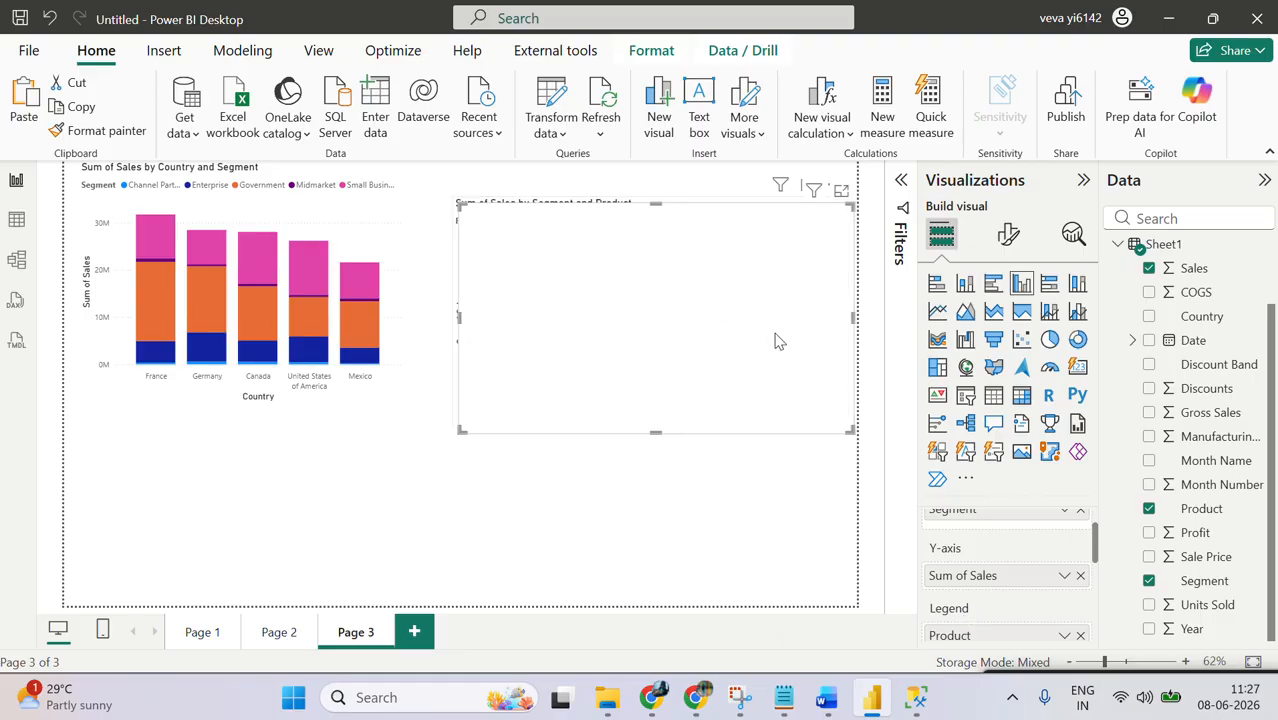
drag(777, 341, 411, 558)
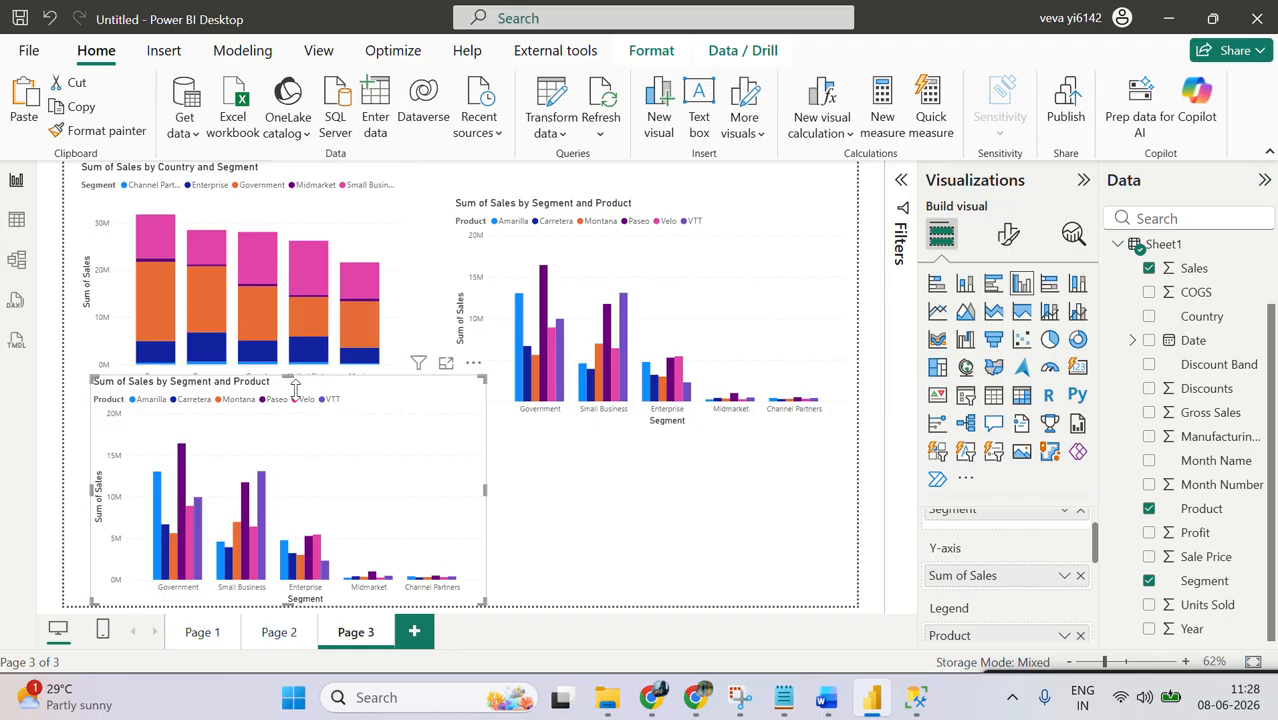
drag(287, 372, 288, 442)
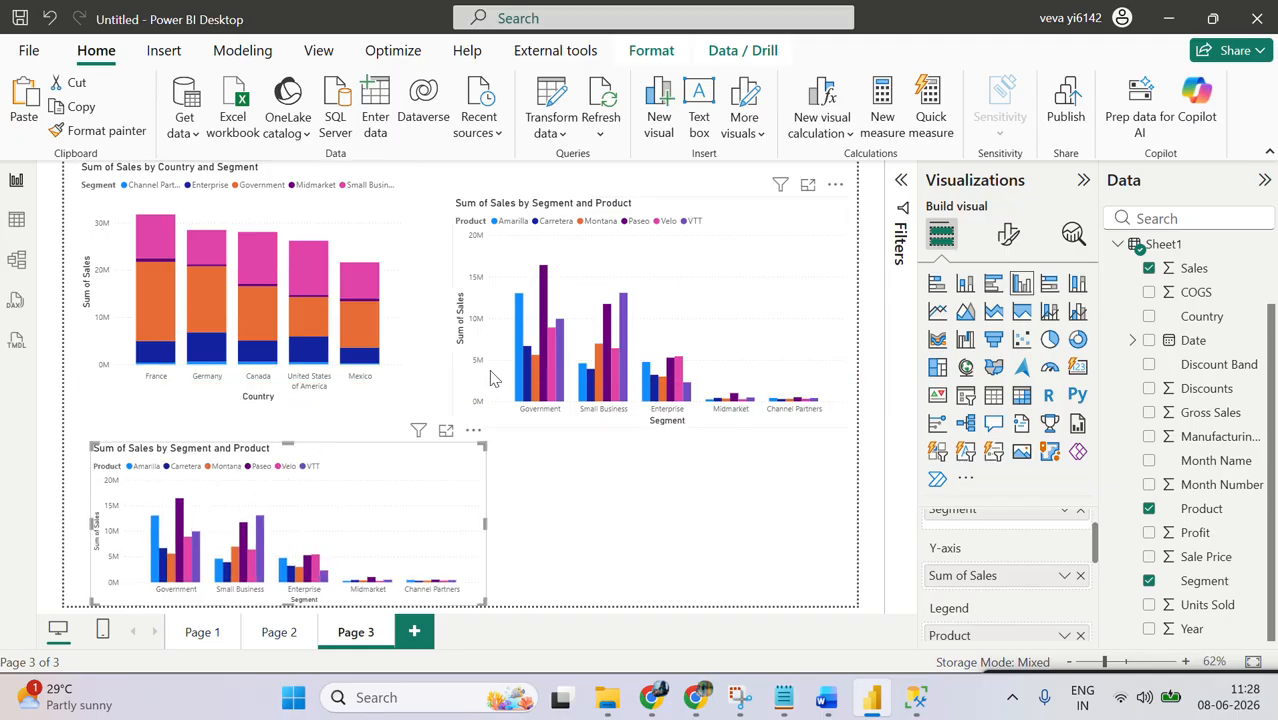
click(660, 259)
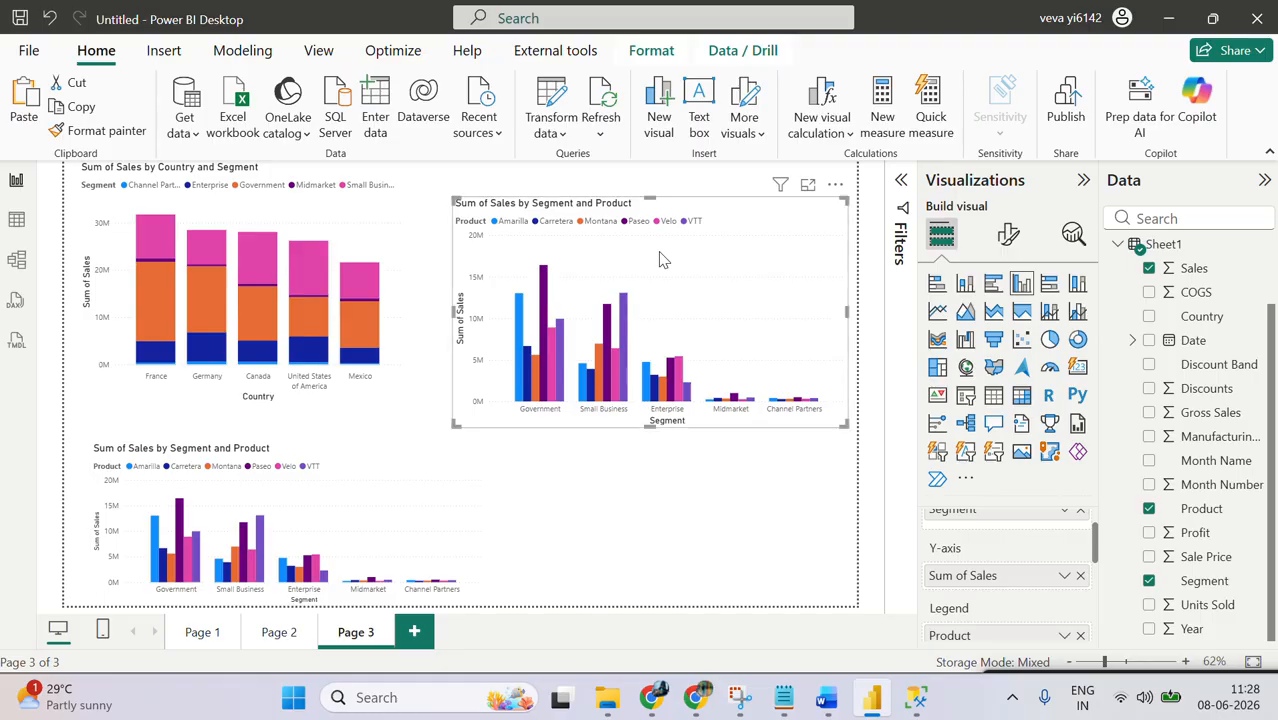
key(ctrl+c)
key(ctrl+v)
drag(660, 259, 675, 487)
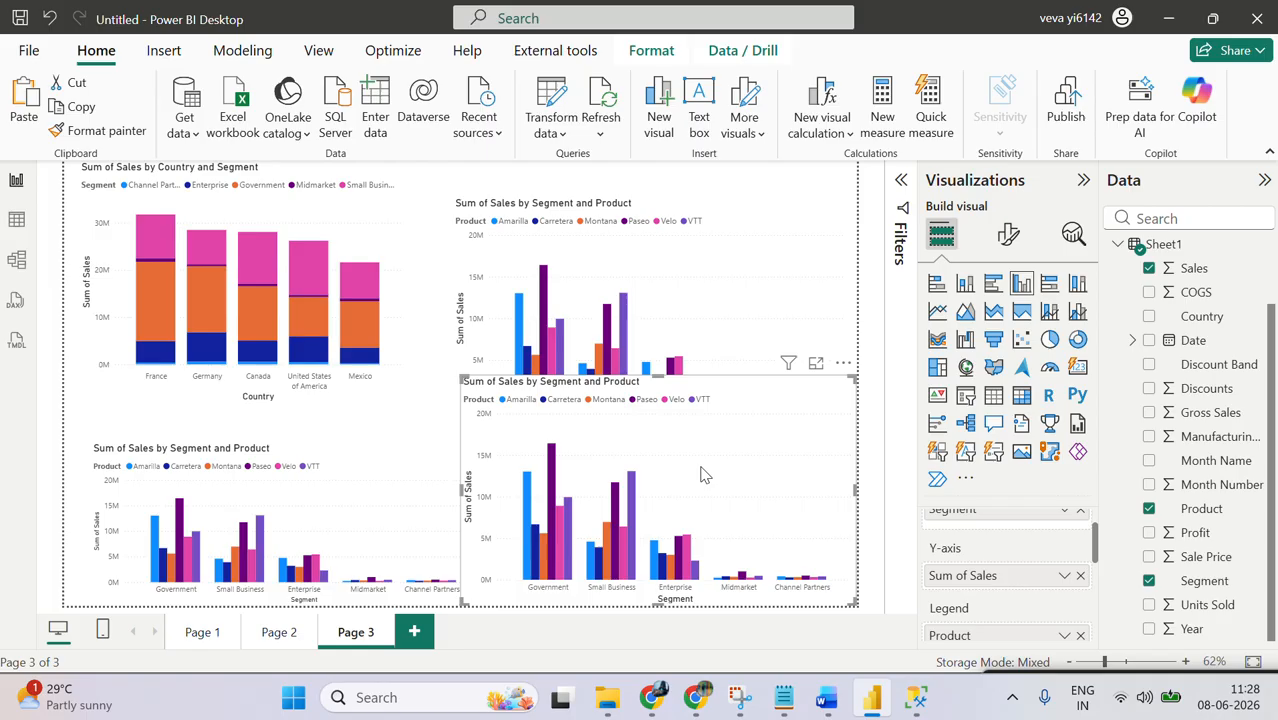
click(843, 363)
click(868, 436)
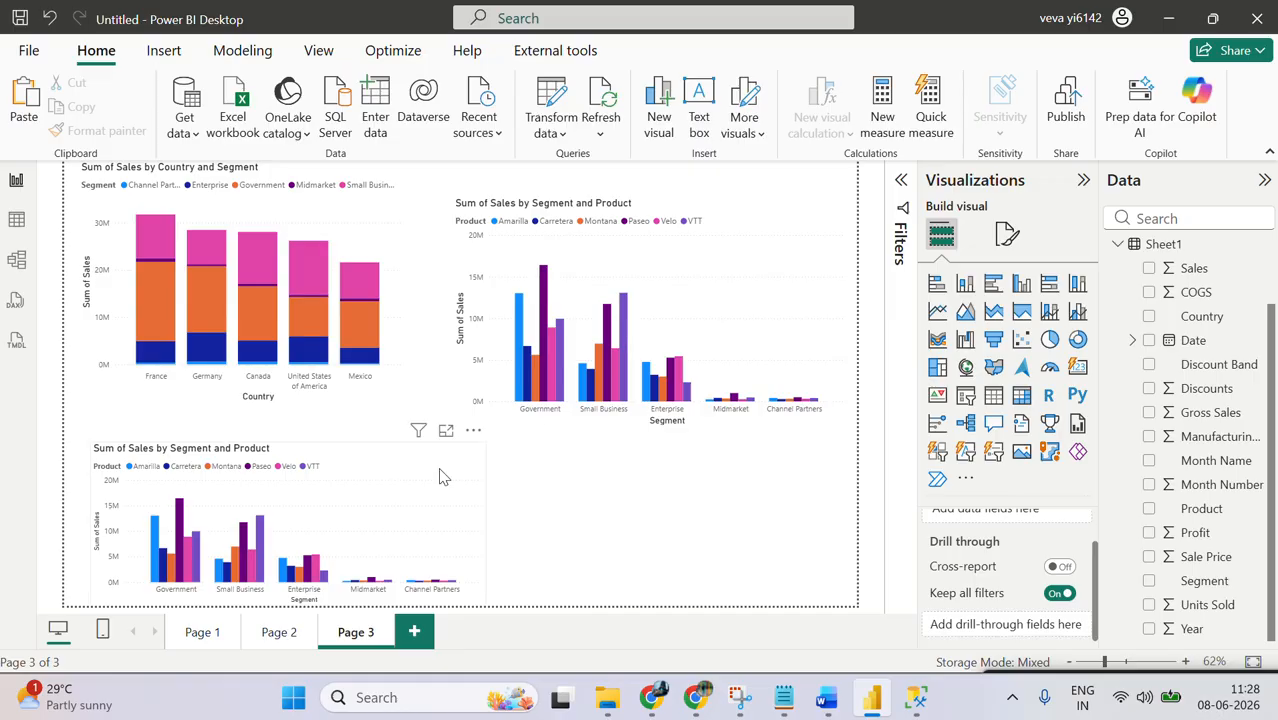
Step: Convert the lower chart copy to a 100% stacked column chart, make it taller, and reduce the clustered column chart's height
click(1078, 290)
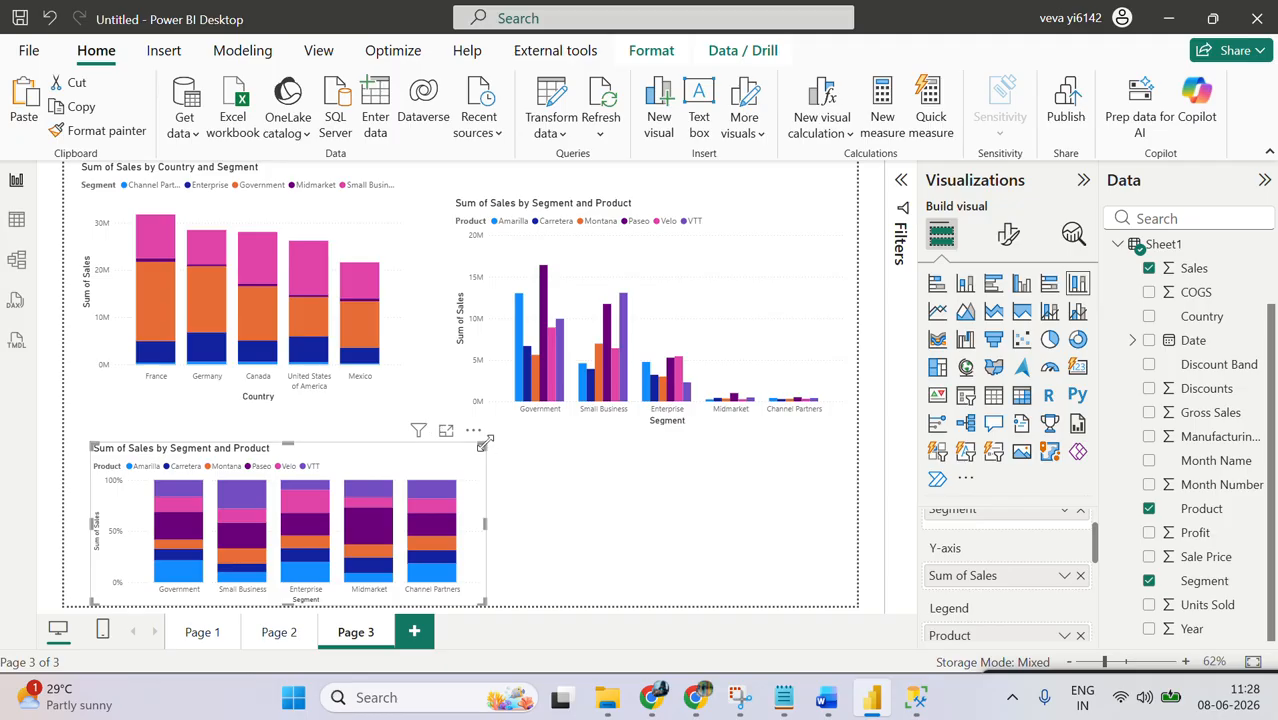
drag(484, 447, 484, 372)
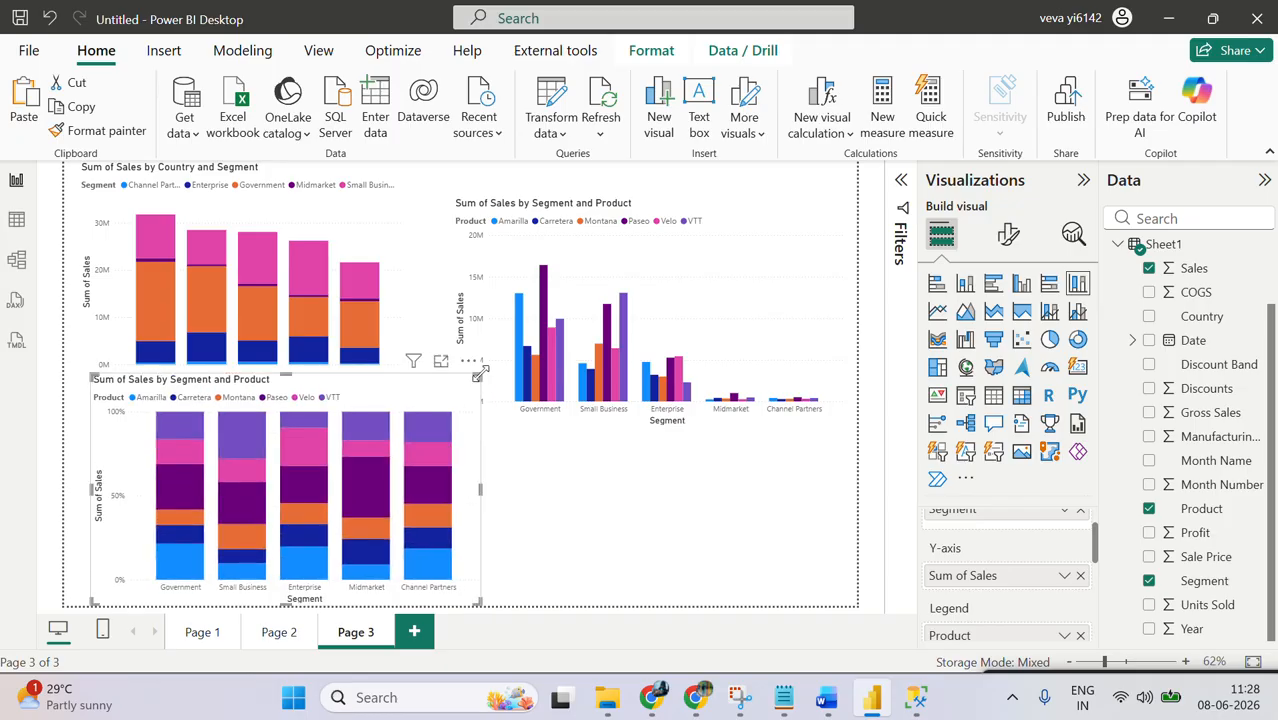
click(655, 440)
drag(650, 424, 676, 358)
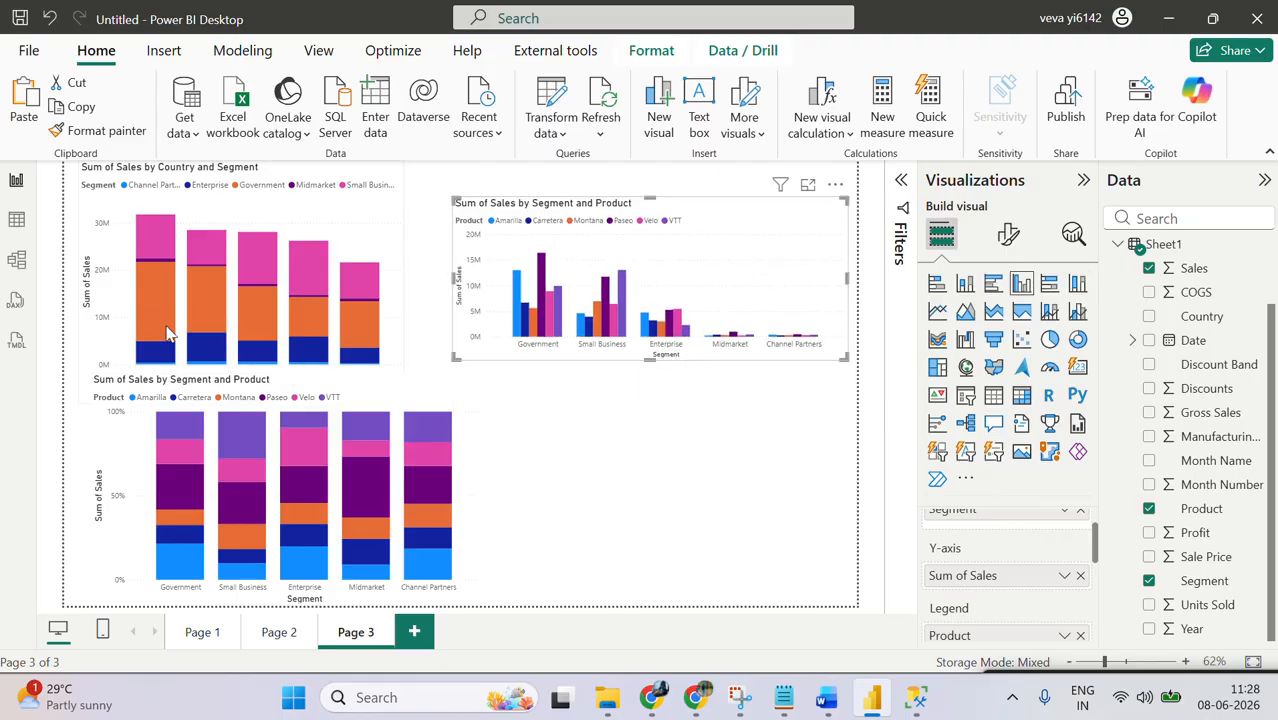
mouse_move(185, 447)
click(588, 434)
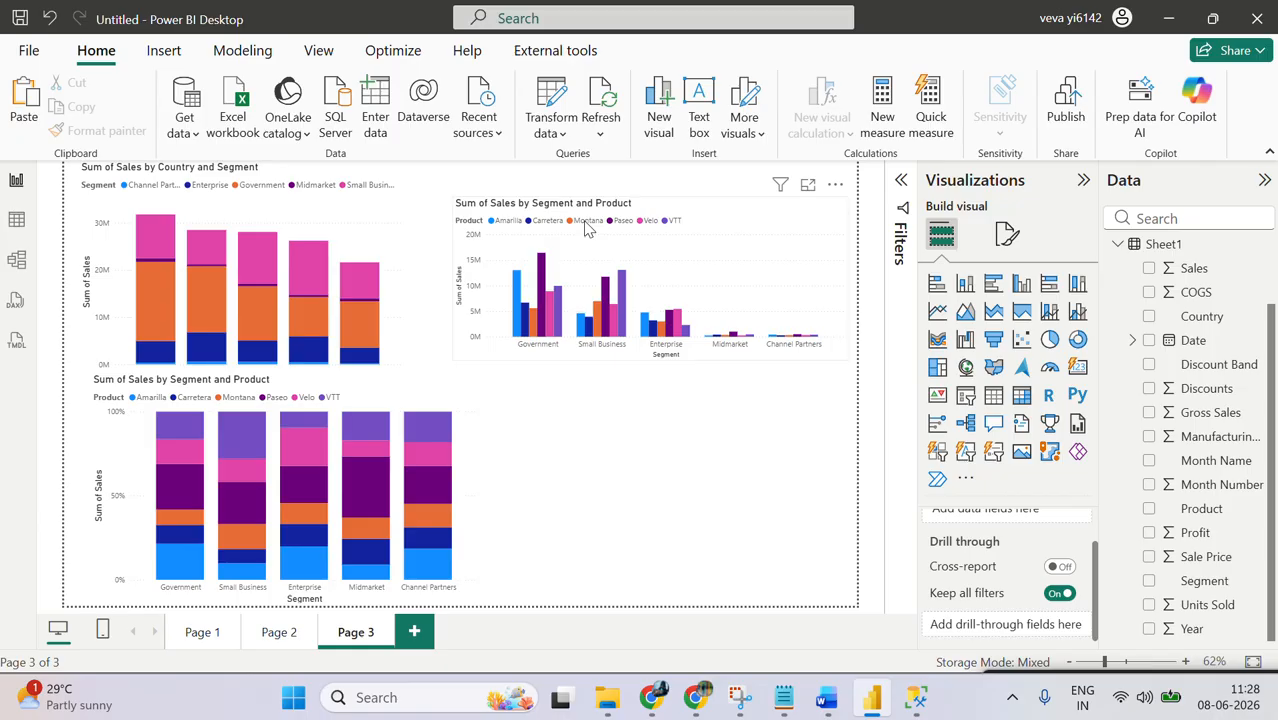
mouse_move(370, 428)
Step: Switch to File Explorer and open the Word document Power BI 1 - Basics from the Power BI Batch 7 folder
click(616, 708)
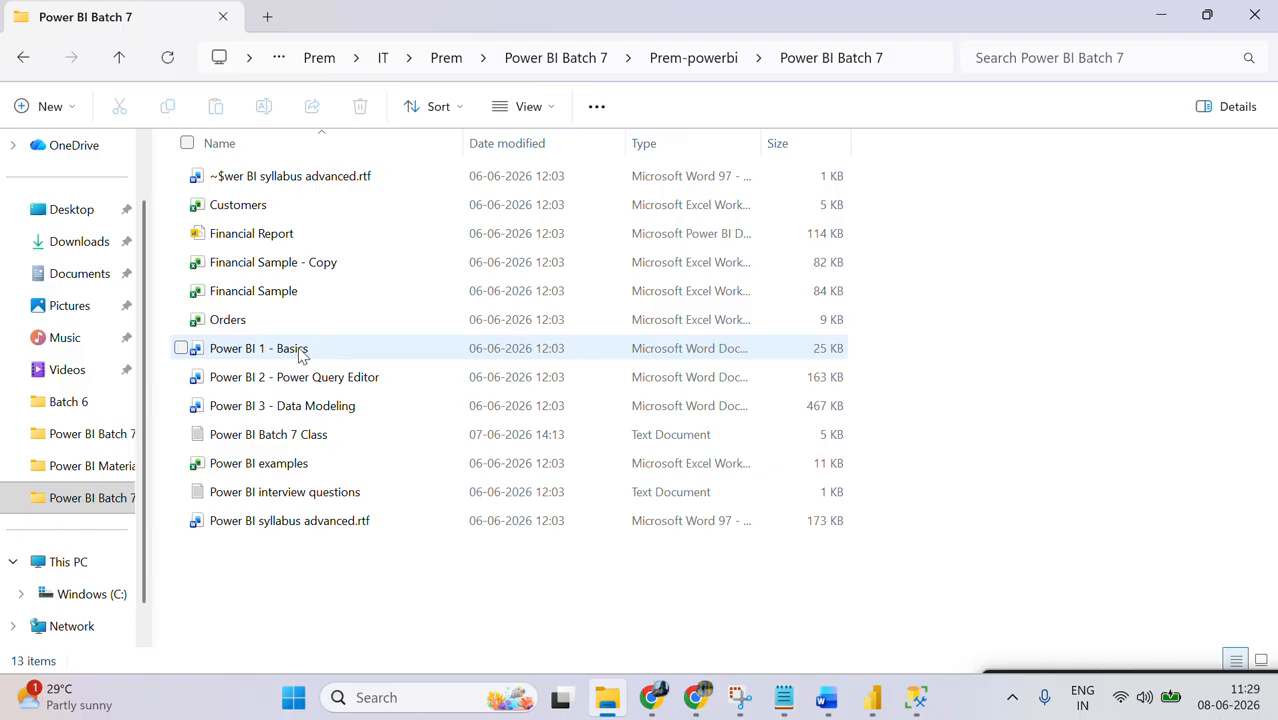
click(300, 352)
double_click(300, 352)
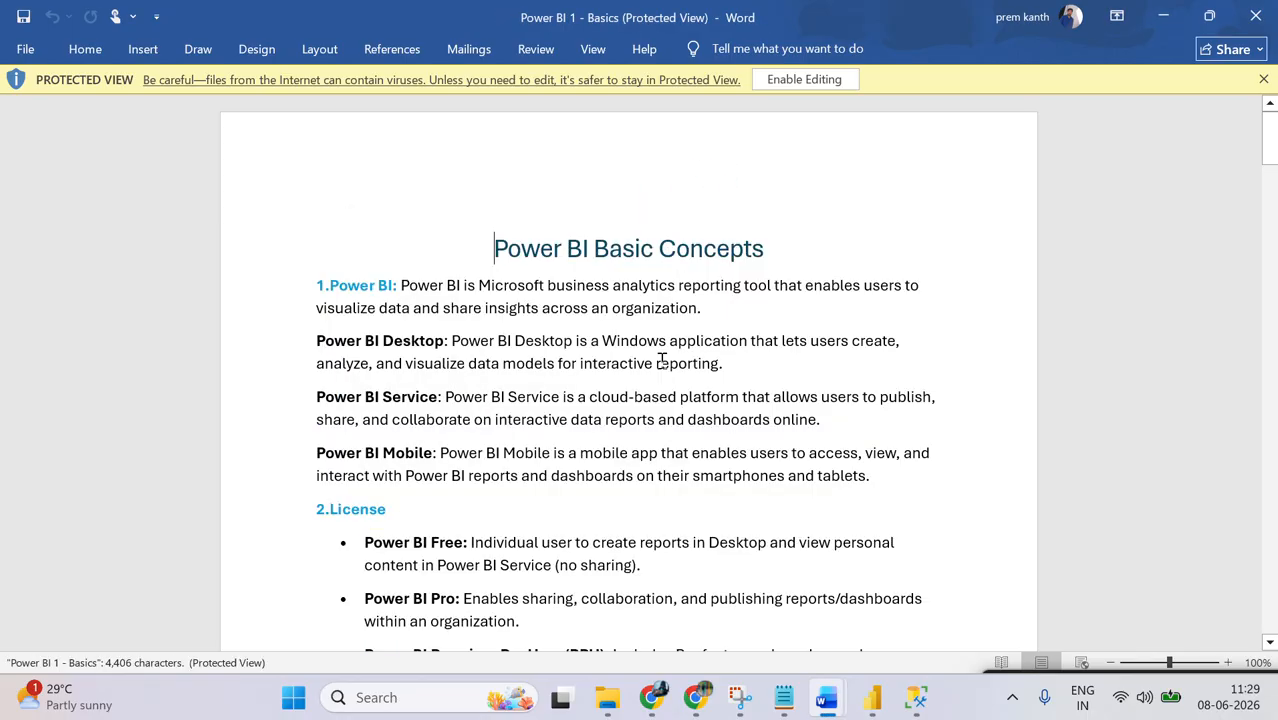
Step: Look through the Power BI Basic Concepts document from the introduction through connection modes to building blocks and features
click(345, 287)
key(shift+Down)
key(shift+Down)
key(shift+Down)
key(shift+Down)
key(shift+Down)
key(shift+Down)
key(shift+Down)
key(shift+Down)
key(shift+Down)
key(shift+Down)
key(shift+Down)
key(shift+Down)
key(shift+Down)
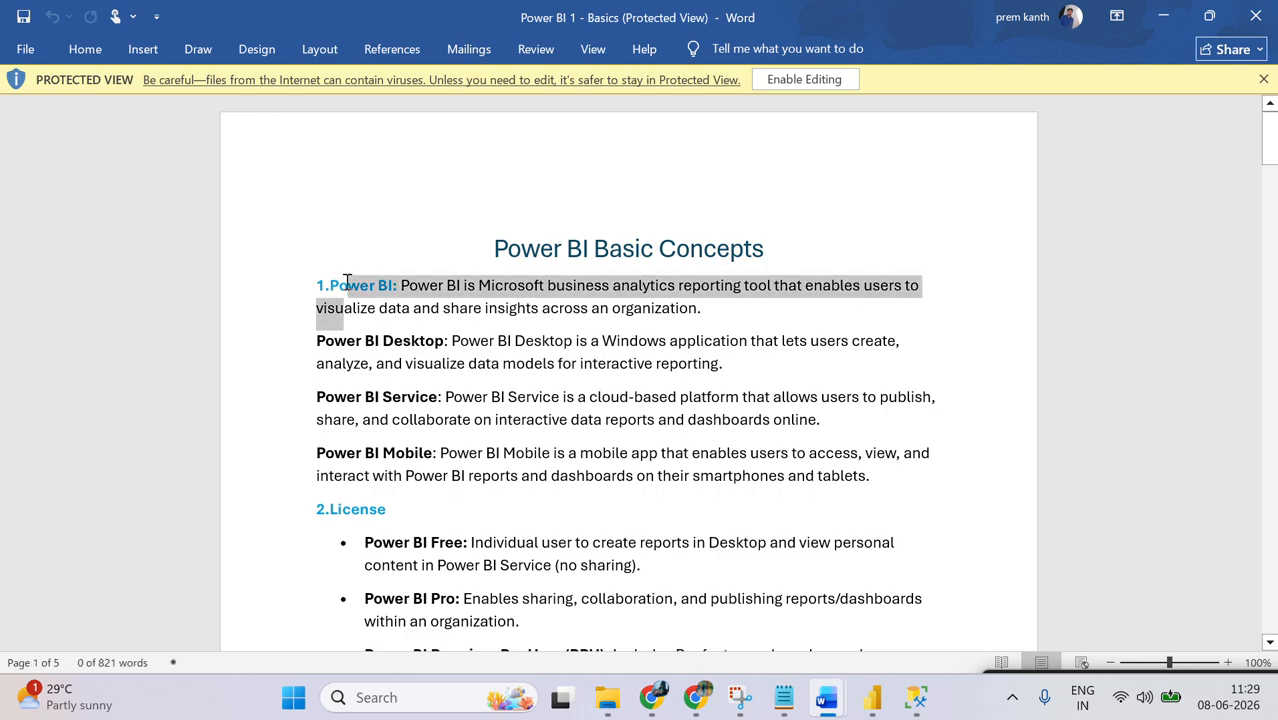
key(shift+Down)
key(shift+Down)
key(shift+Down)
key(shift+Down)
key(shift+Down)
key(shift+Down)
key(shift+Down)
key(shift+Down)
key(shift+Down)
key(shift+Down)
key(shift+Down)
key(shift+Down)
key(shift+Down)
key(shift+Down)
key(shift+Down)
key(shift+Down)
key(shift+Down)
key(shift+Down)
key(shift+Down)
key(shift+Down)
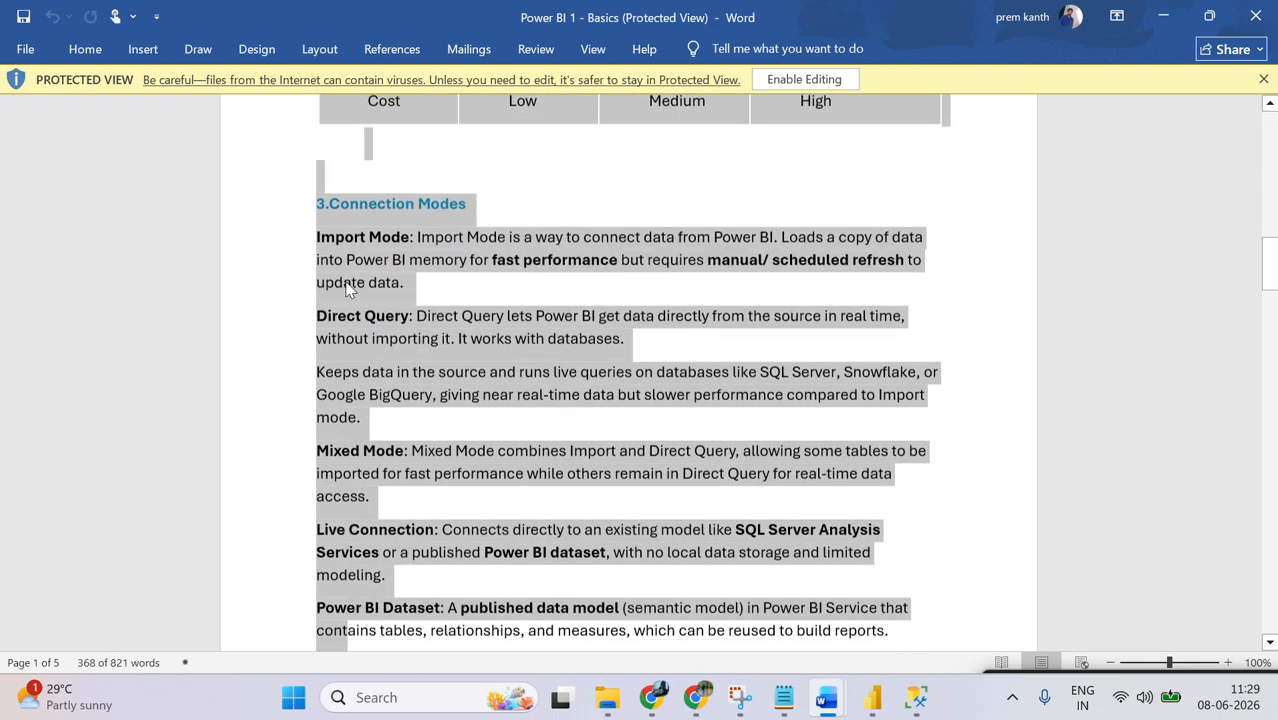
key(Down)
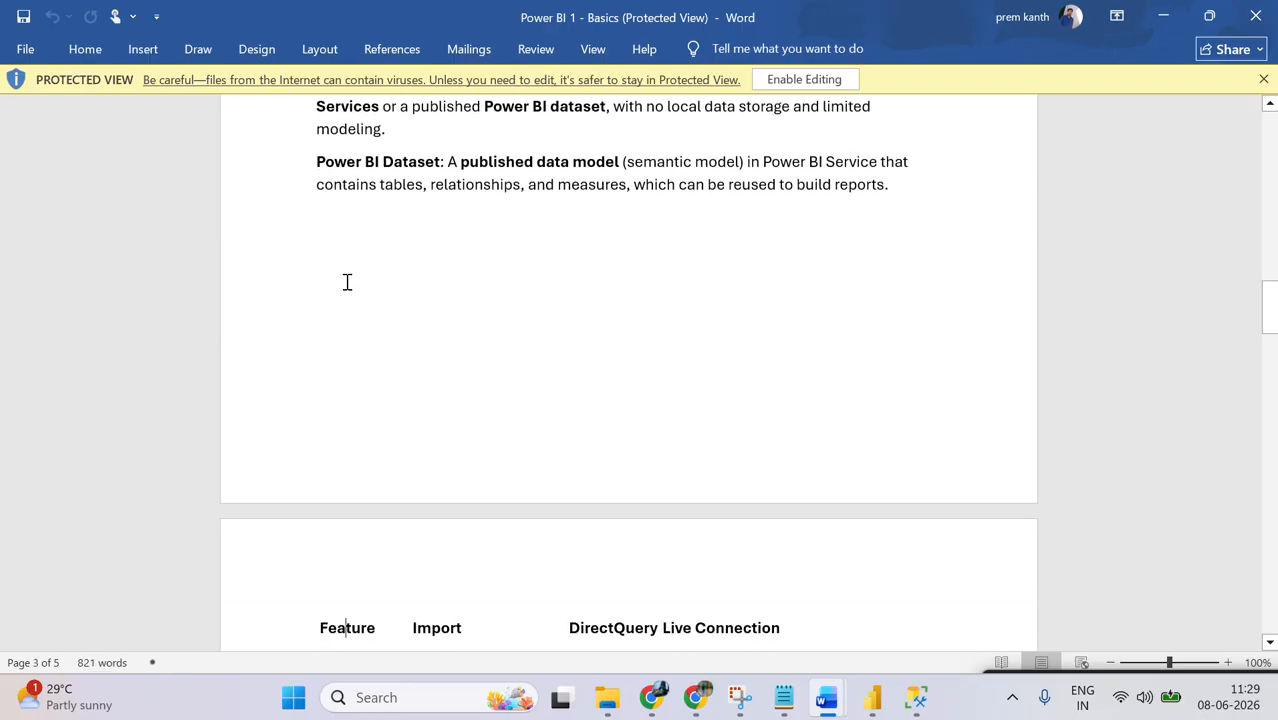
key(Down)
key(Down)
key(Down)
key(Down)
key(Down)
key(Down)
key(Down)
key(Down)
key(Down)
key(Down)
key(Down)
key(Down)
key(Down)
key(Down)
key(Down)
key(Down)
key(Down)
key(Down)
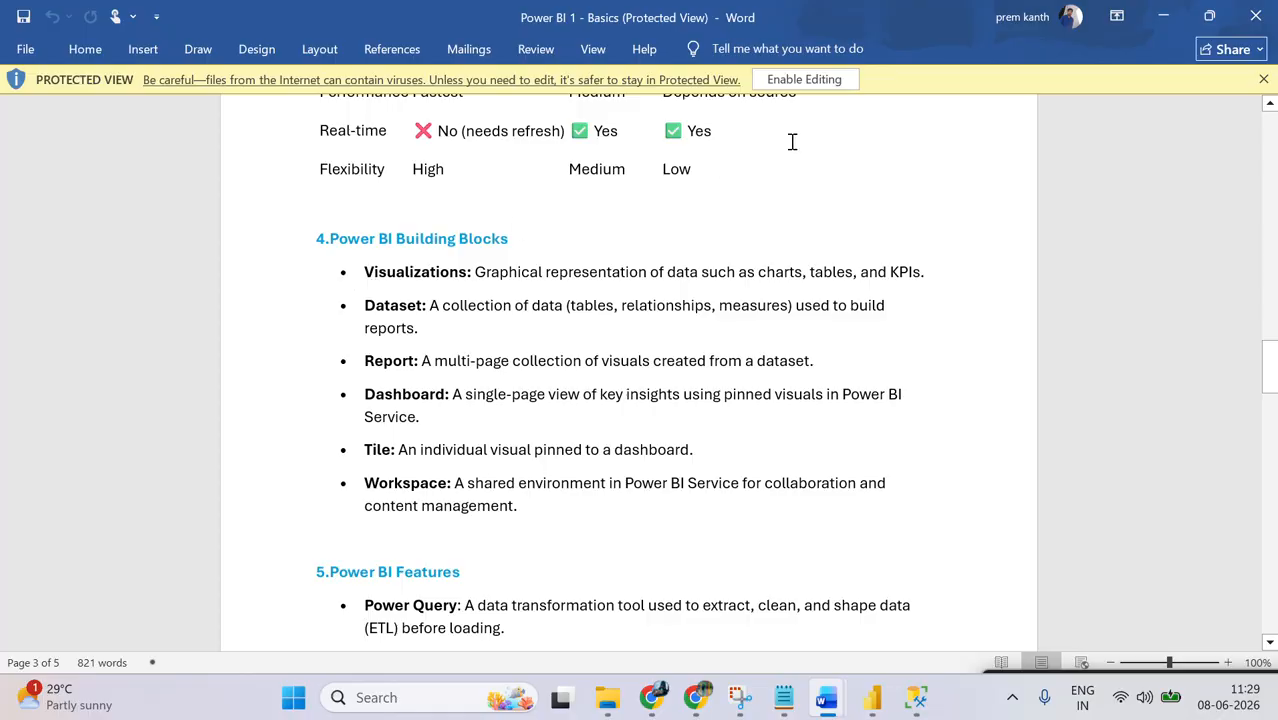
Step: Close the Basics document, minimize the Power BI syllabus document, and switch back to Power BI Desktop
click(1266, 10)
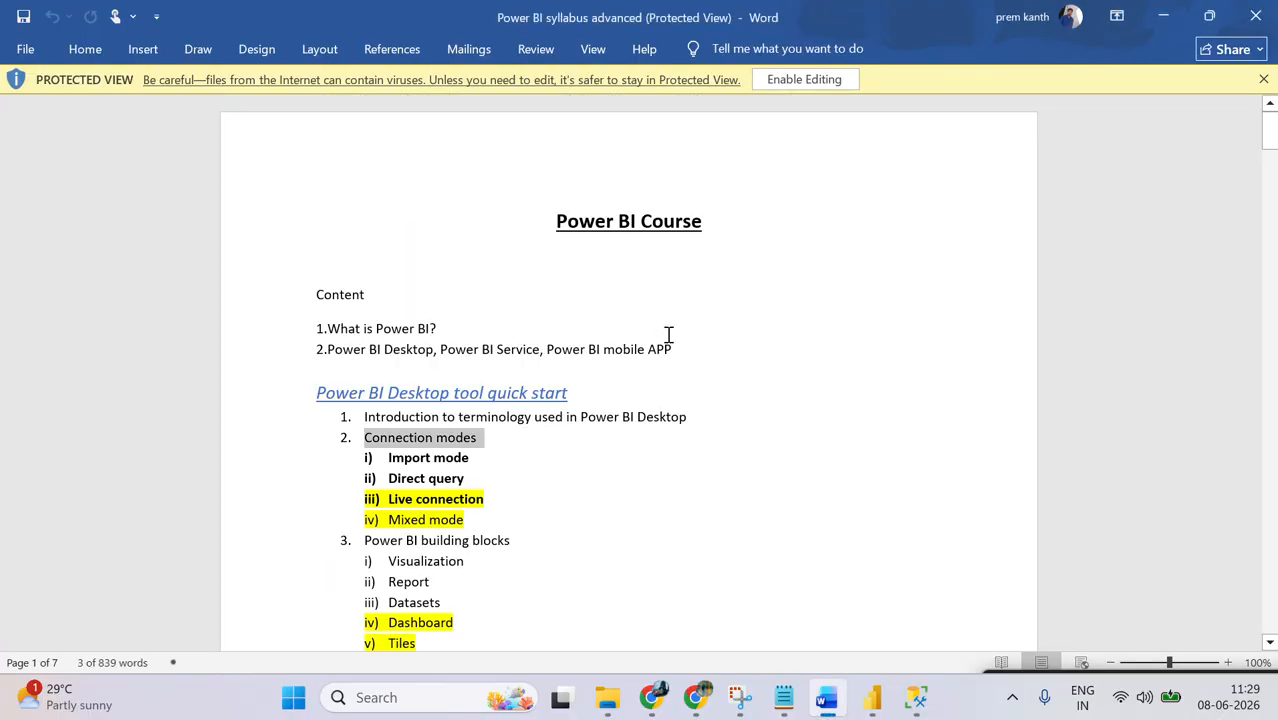
click(1172, 18)
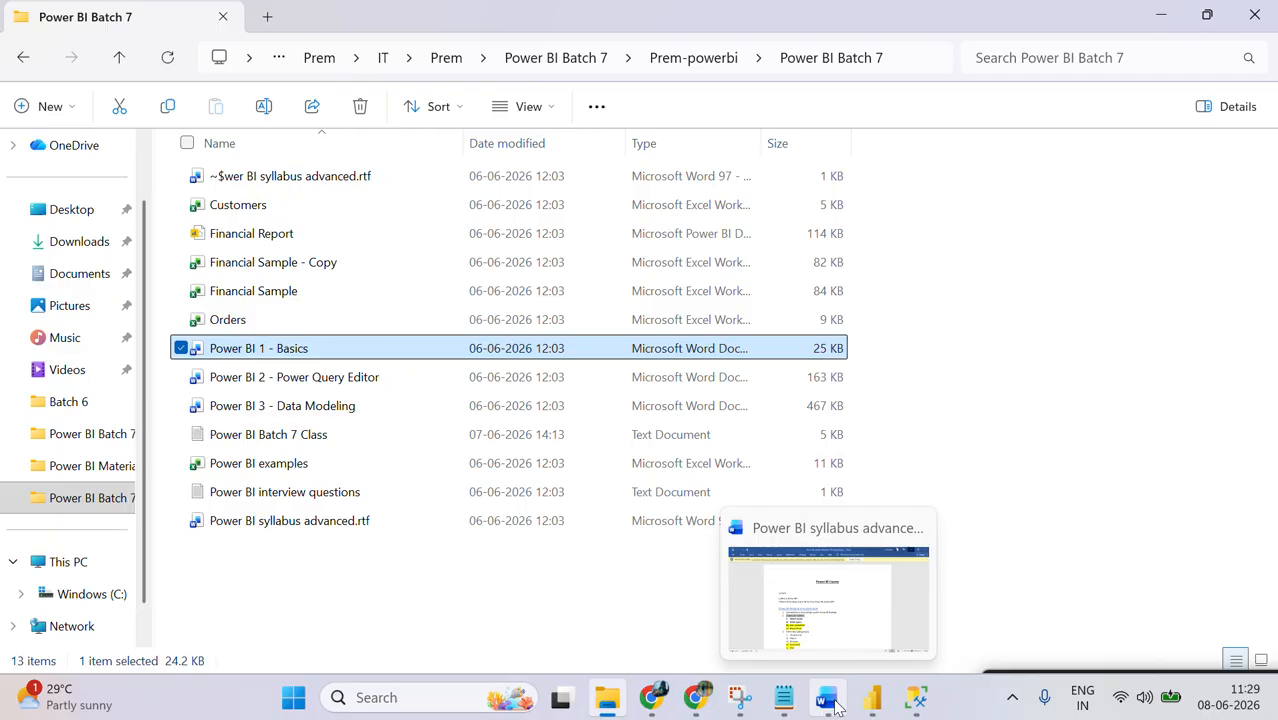
click(872, 697)
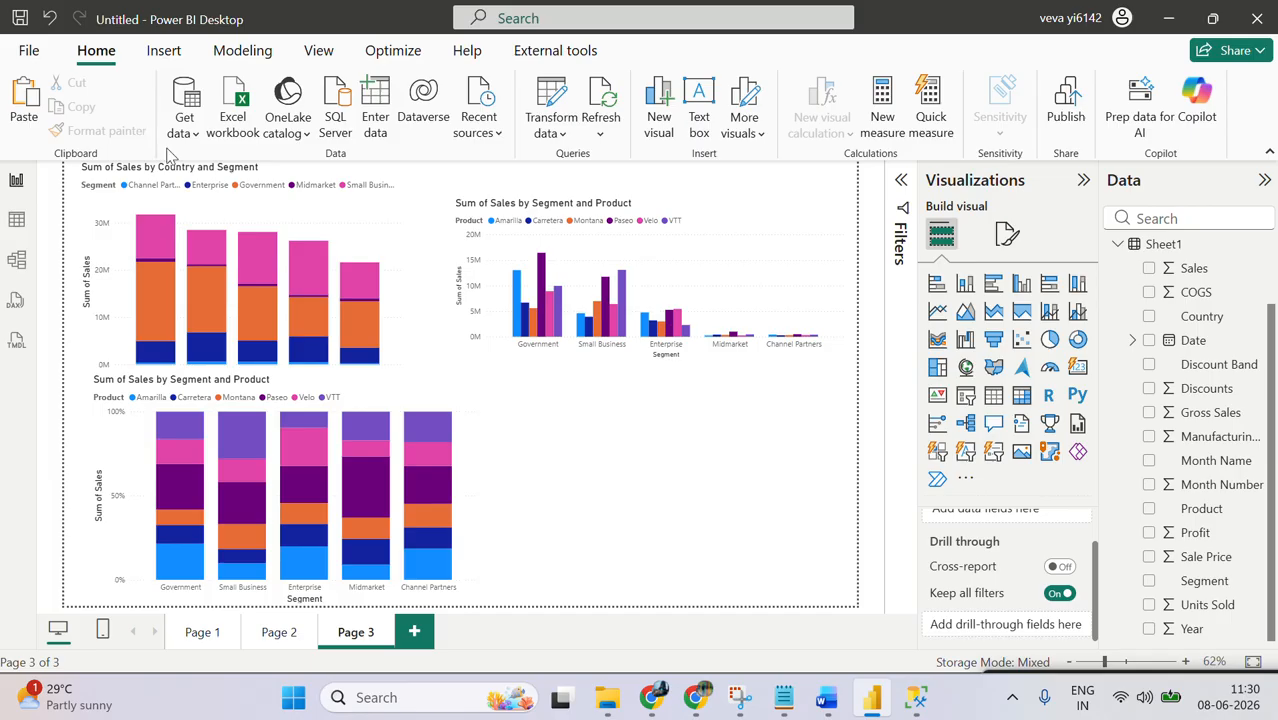
Step: Cross-highlight individual segments such as Government from the stacked column chart to examine the other charts, and clear the highlight
click(330, 352)
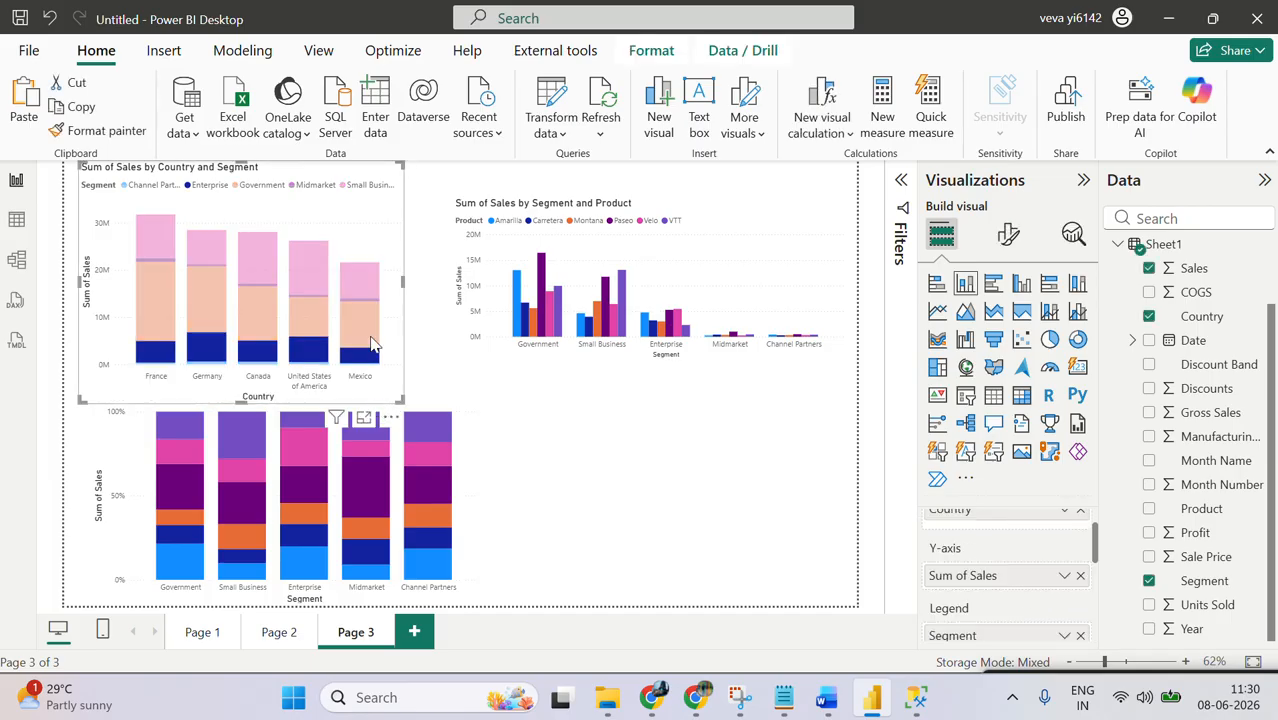
click(258, 186)
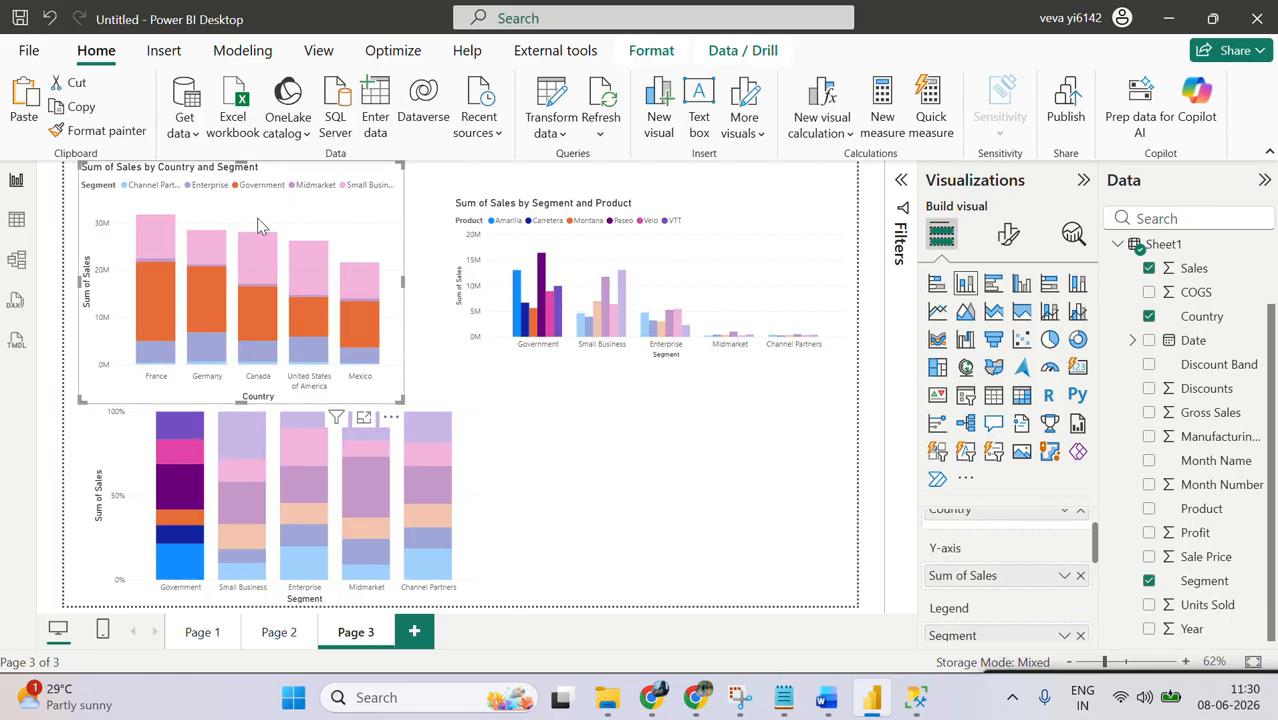
click(157, 241)
click(157, 241)
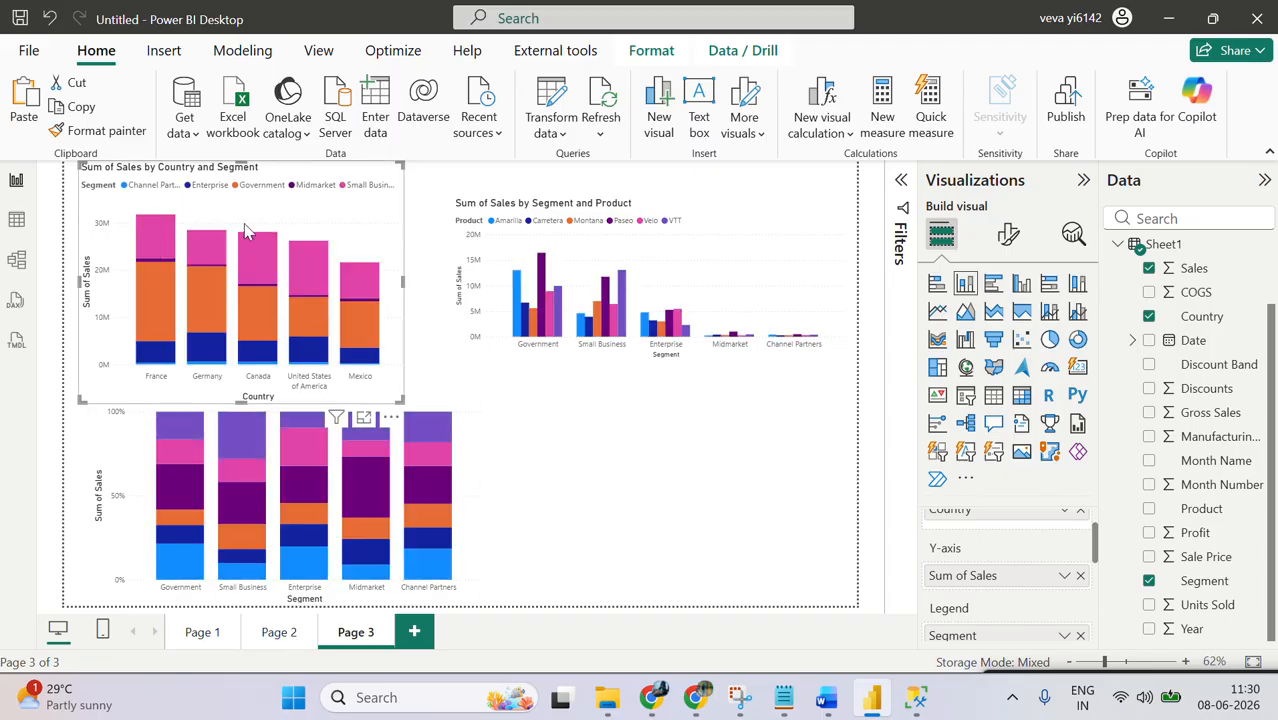
Step: Move the 100% stacked column chart to the lower middle of Page 3 and reduce the height of the Country and Segment chart
drag(468, 462, 869, 513)
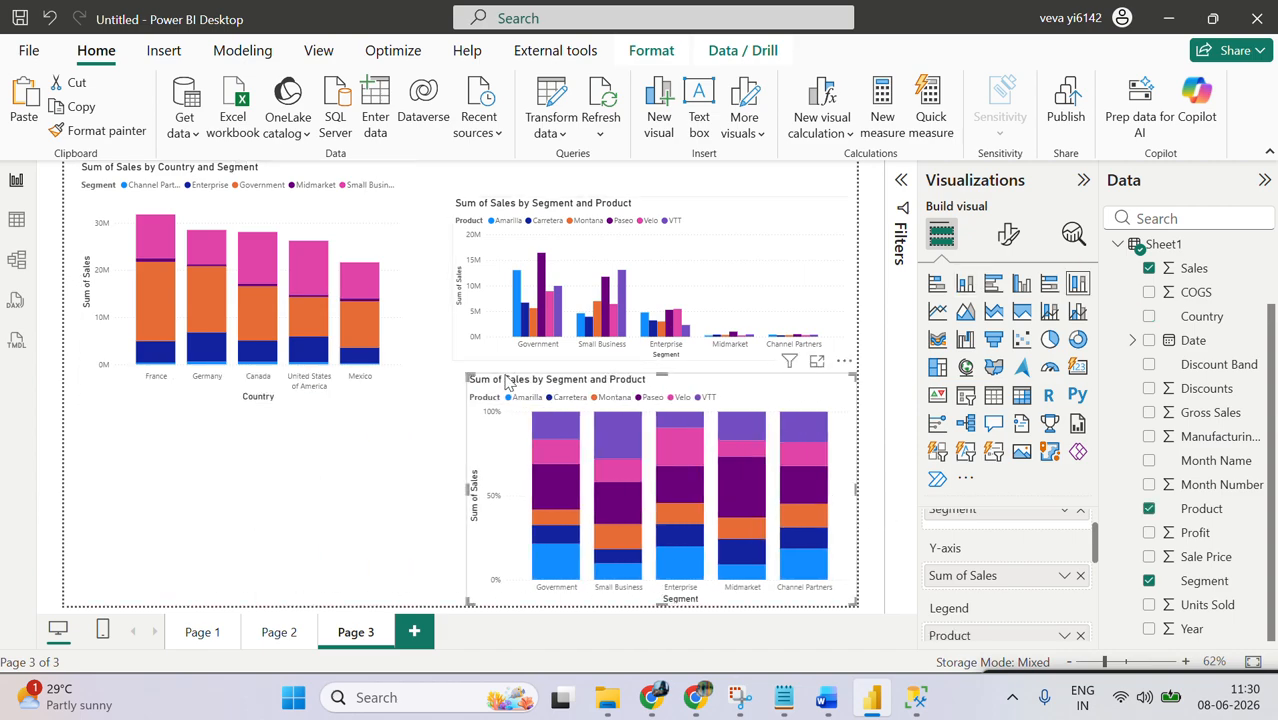
drag(499, 408, 318, 409)
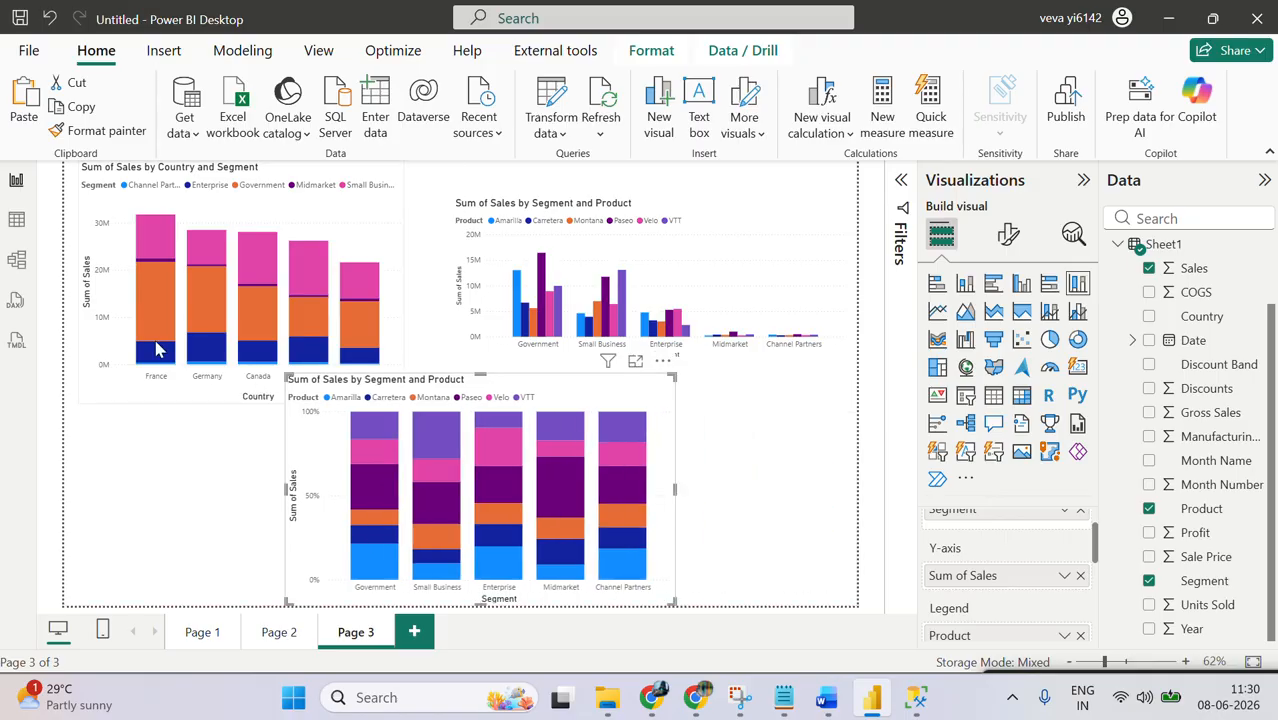
click(155, 342)
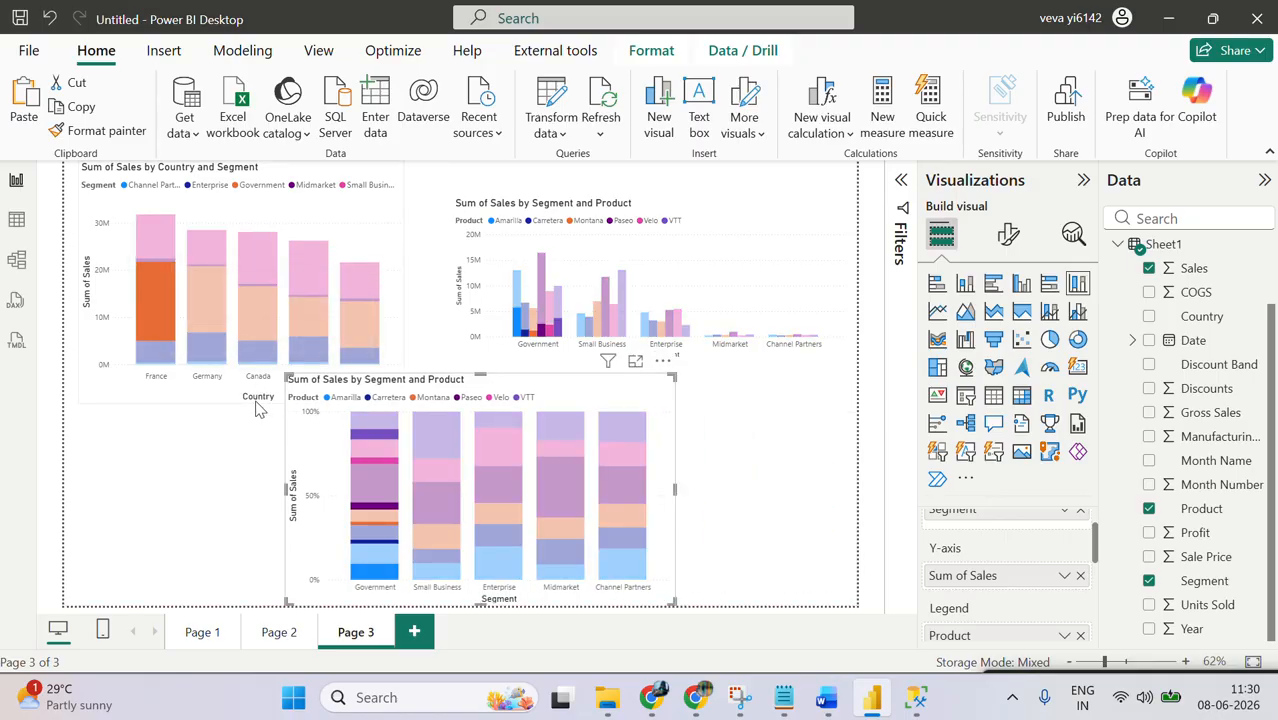
click(257, 404)
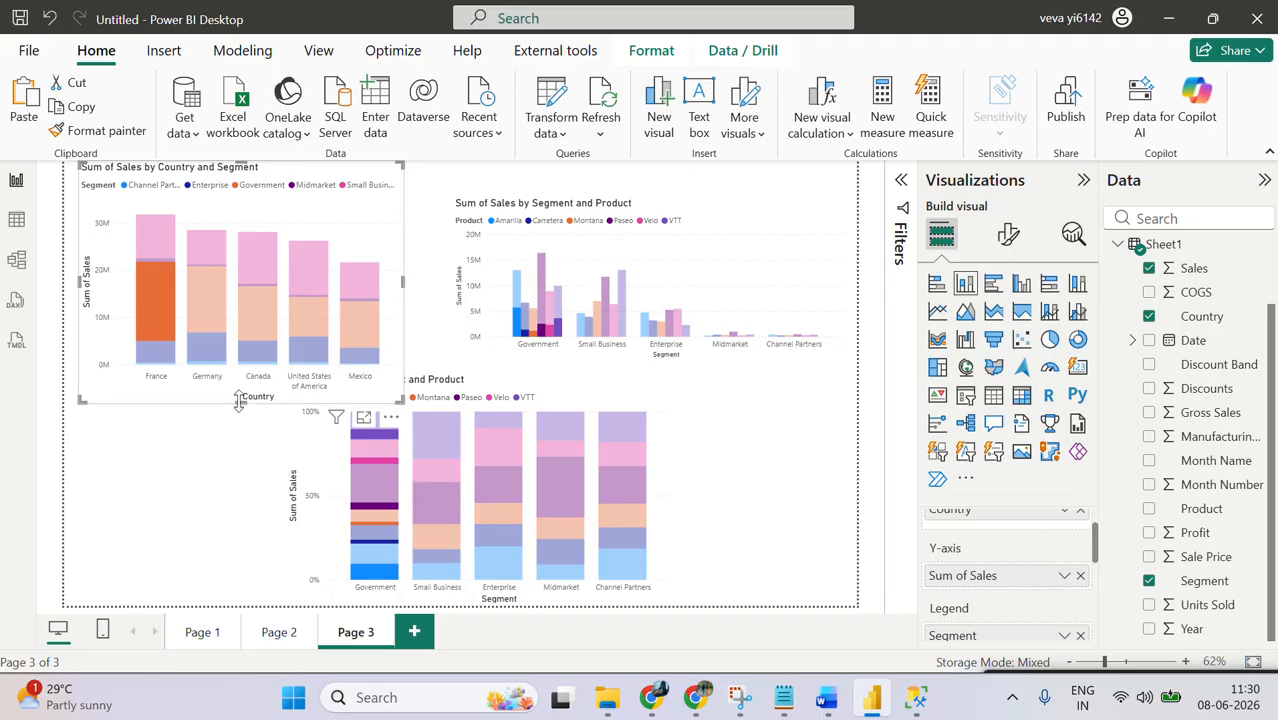
drag(238, 398, 240, 358)
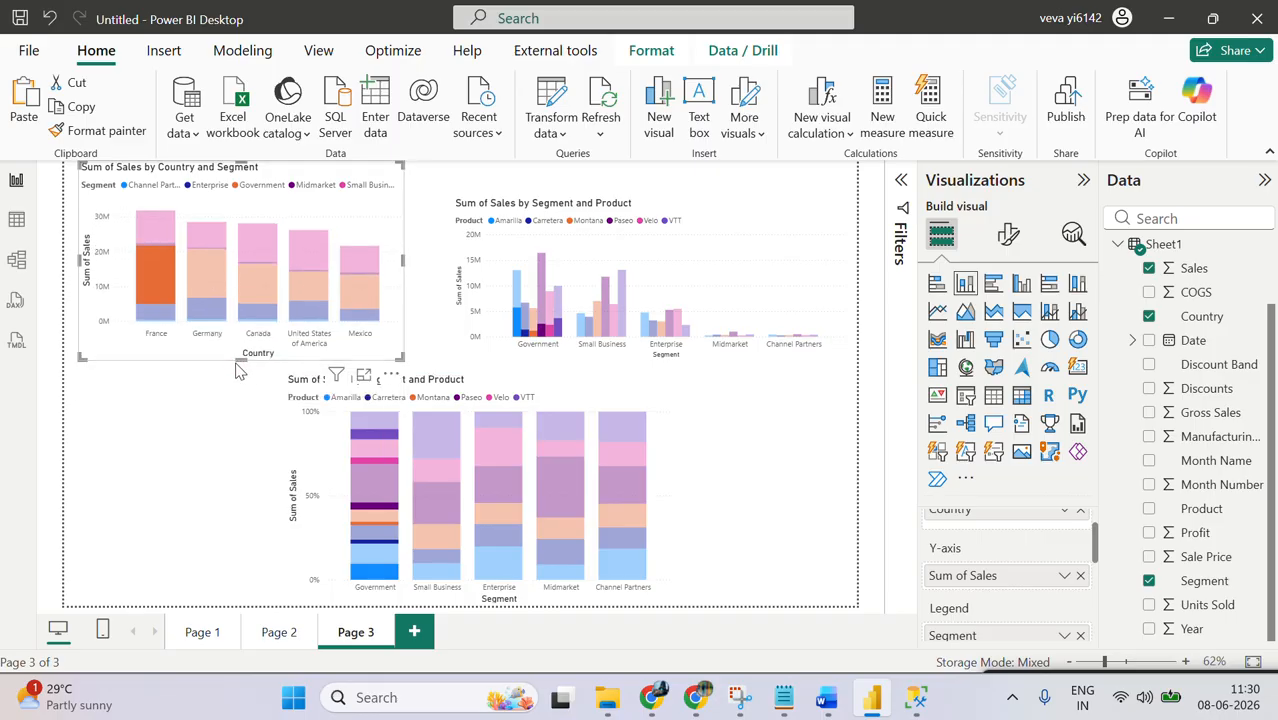
Step: Clear the France Government highlight and examine the default tooltips on the column charts
click(580, 354)
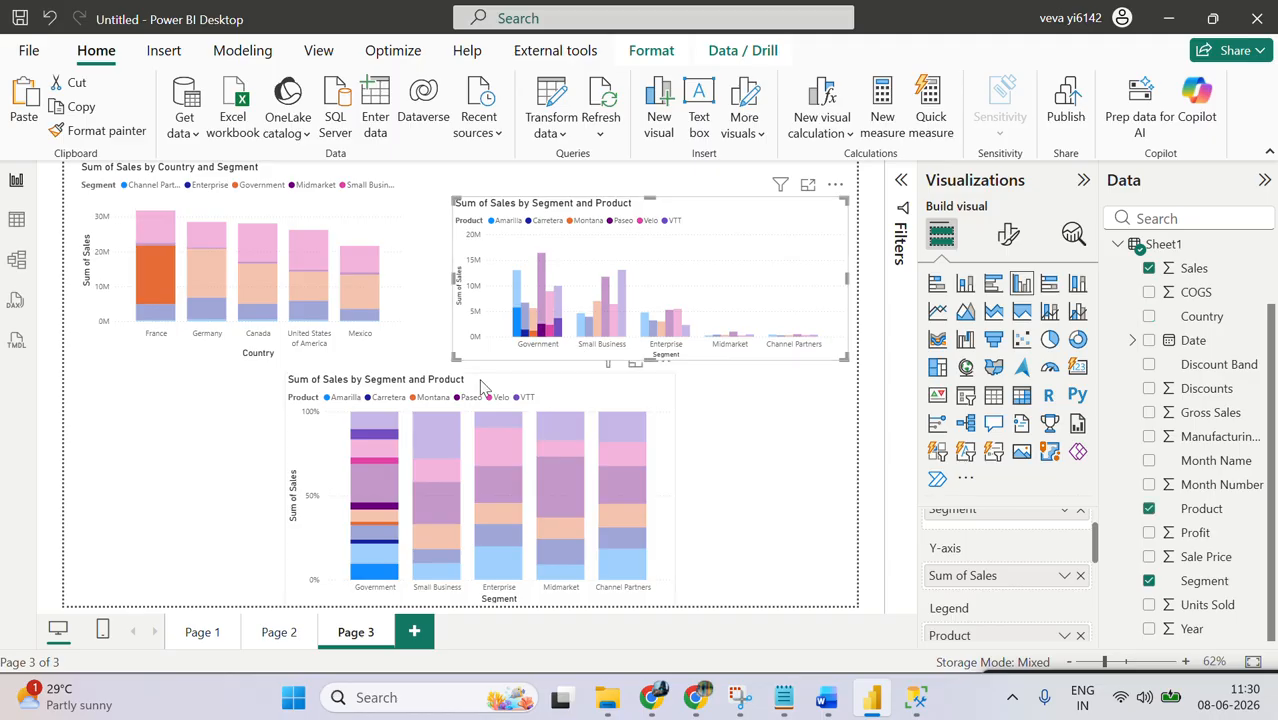
click(490, 376)
click(168, 440)
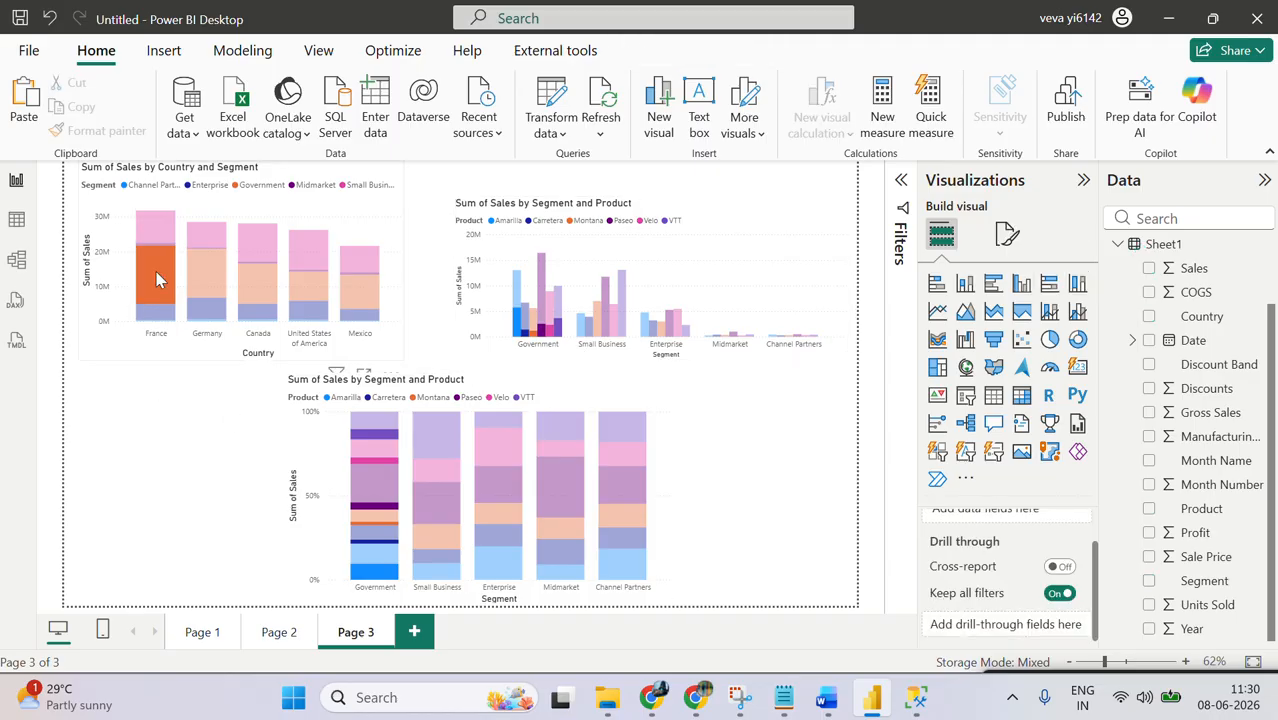
click(157, 280)
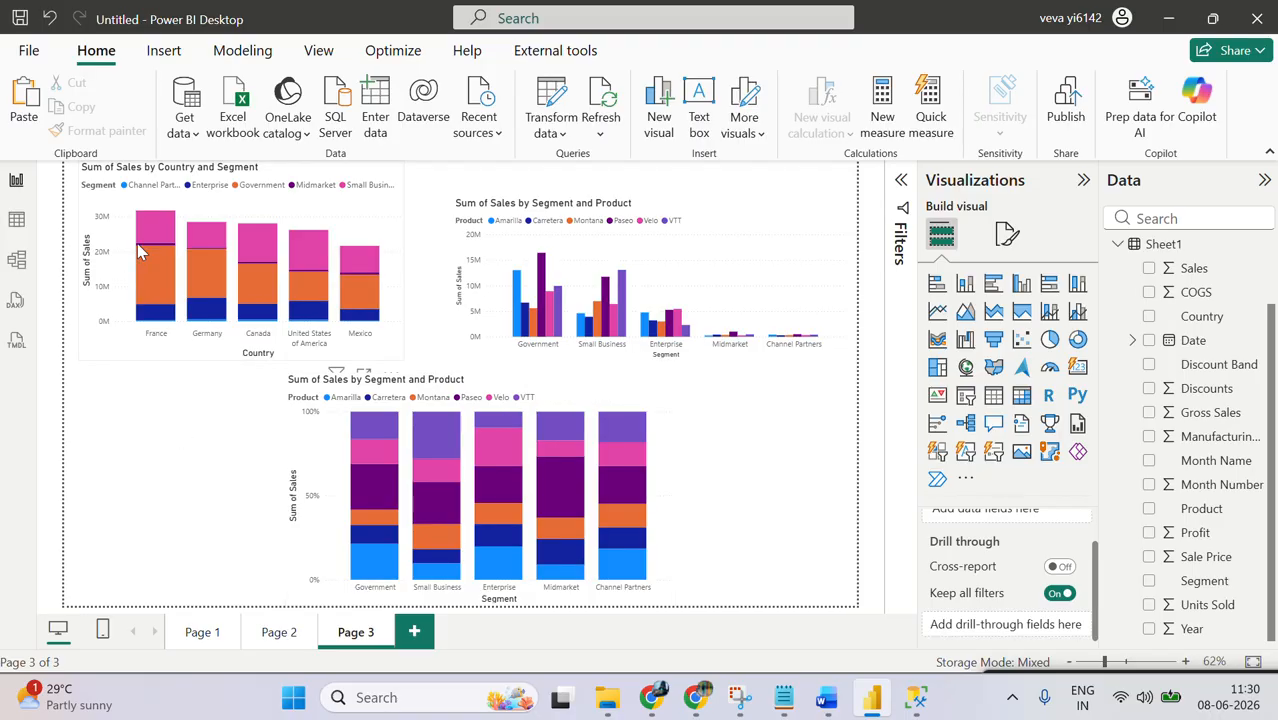
mouse_move(158, 229)
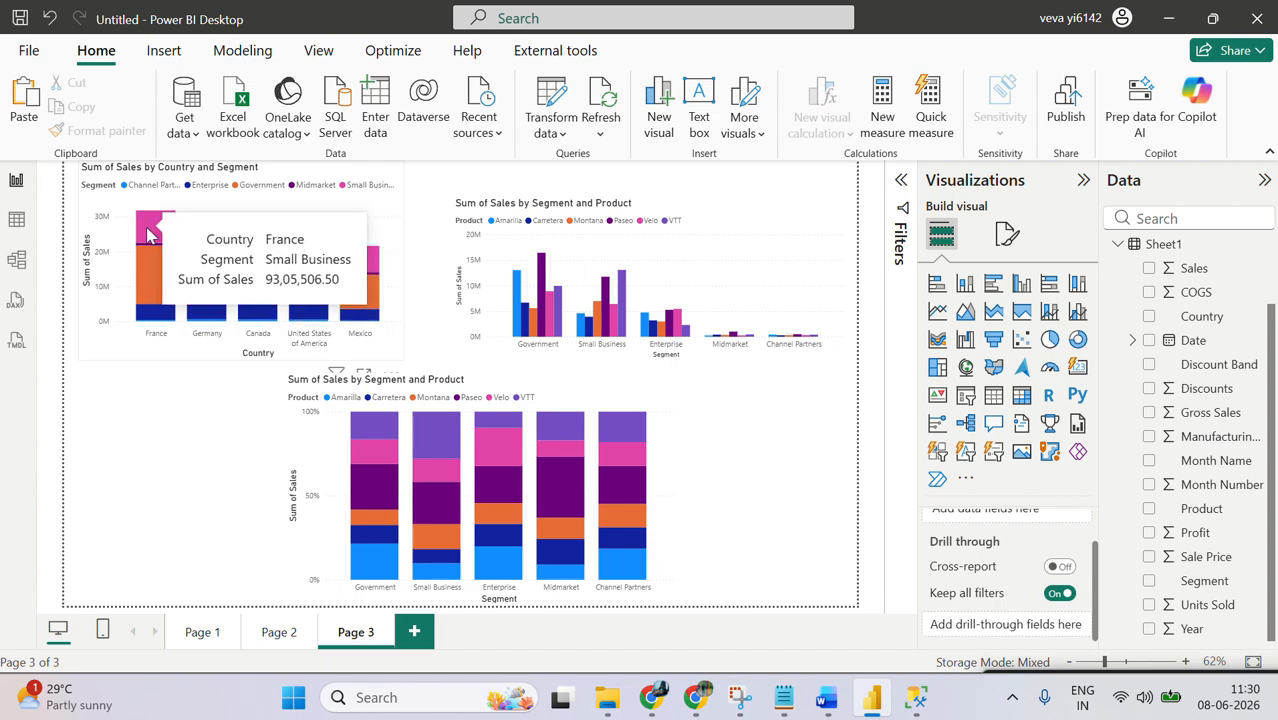
Step: Switch to Notepad and add the lines "Default tooltip" and "Custom tooltip" below the column chart list
click(784, 697)
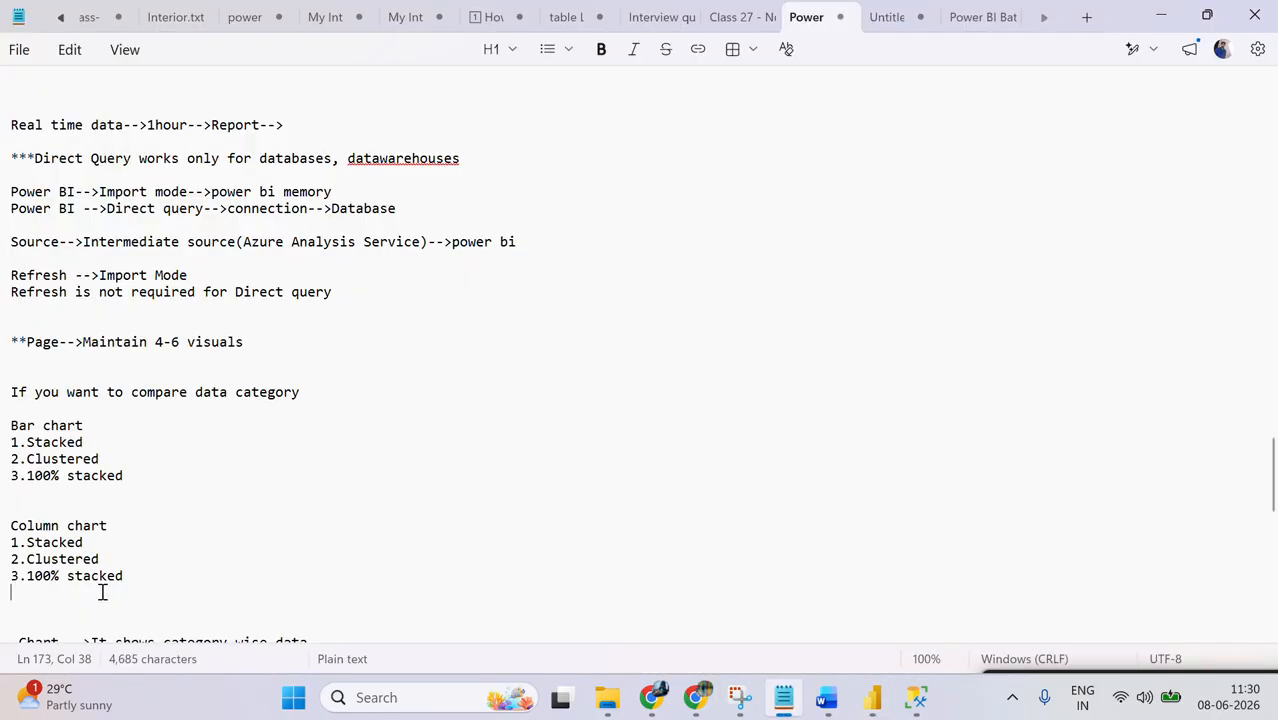
key(Return)
text(Dea)
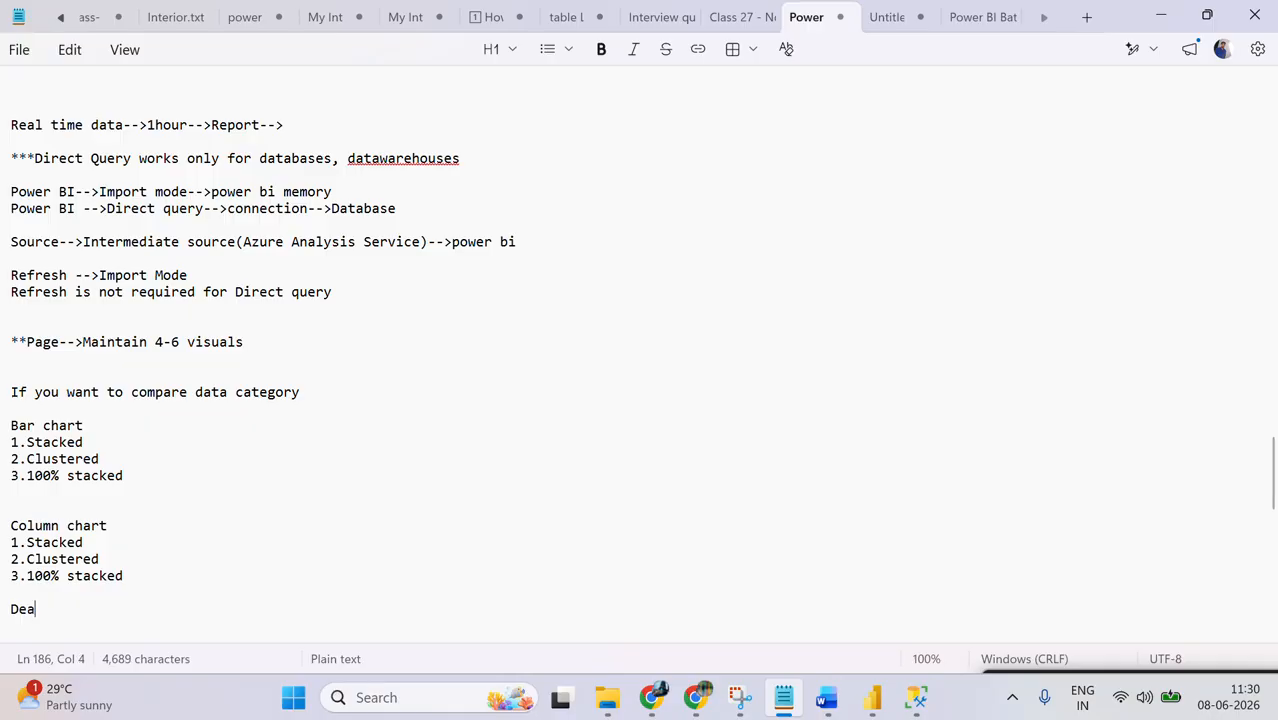
key(BackSpace)
text(fau)
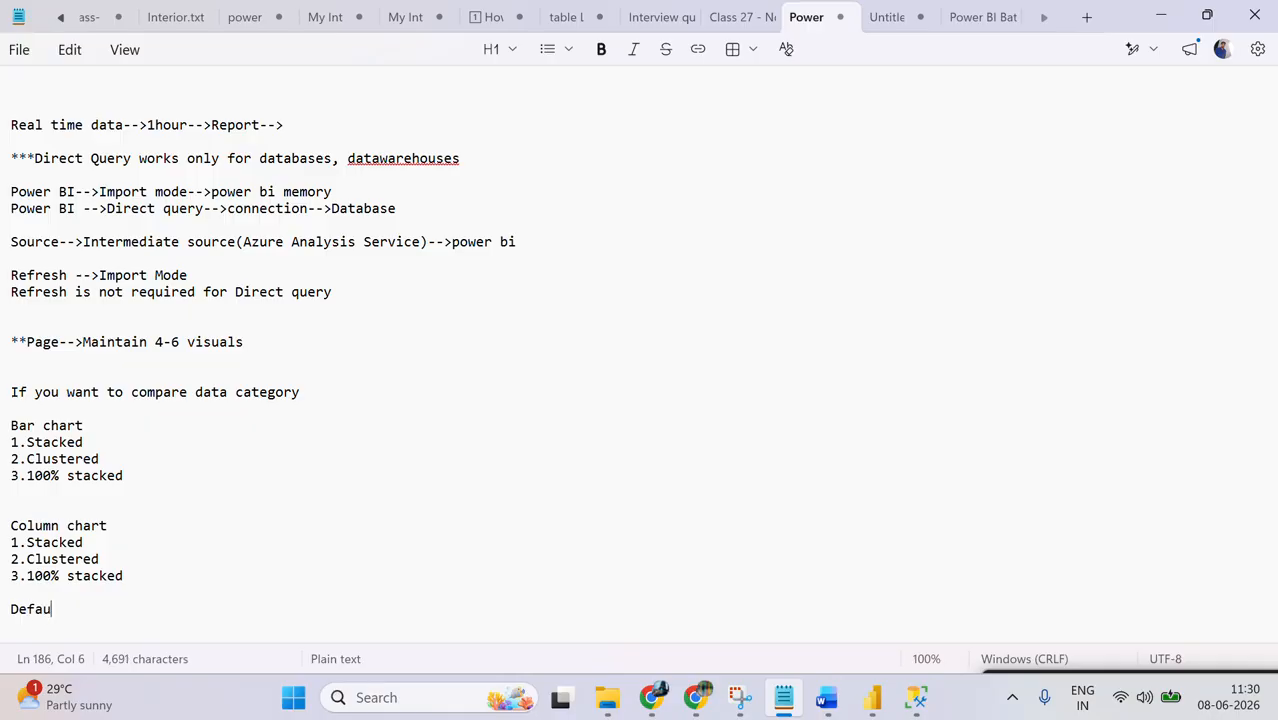
text(lt t)
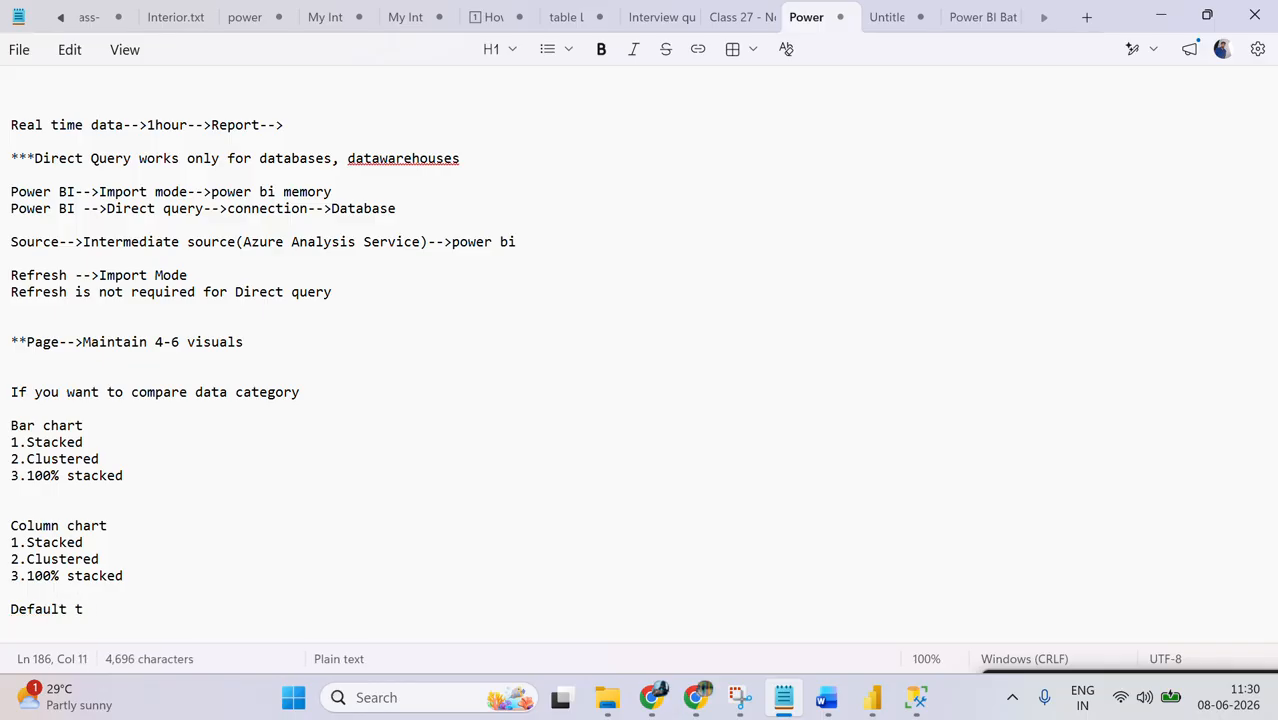
key(BackSpace)
text(ool)
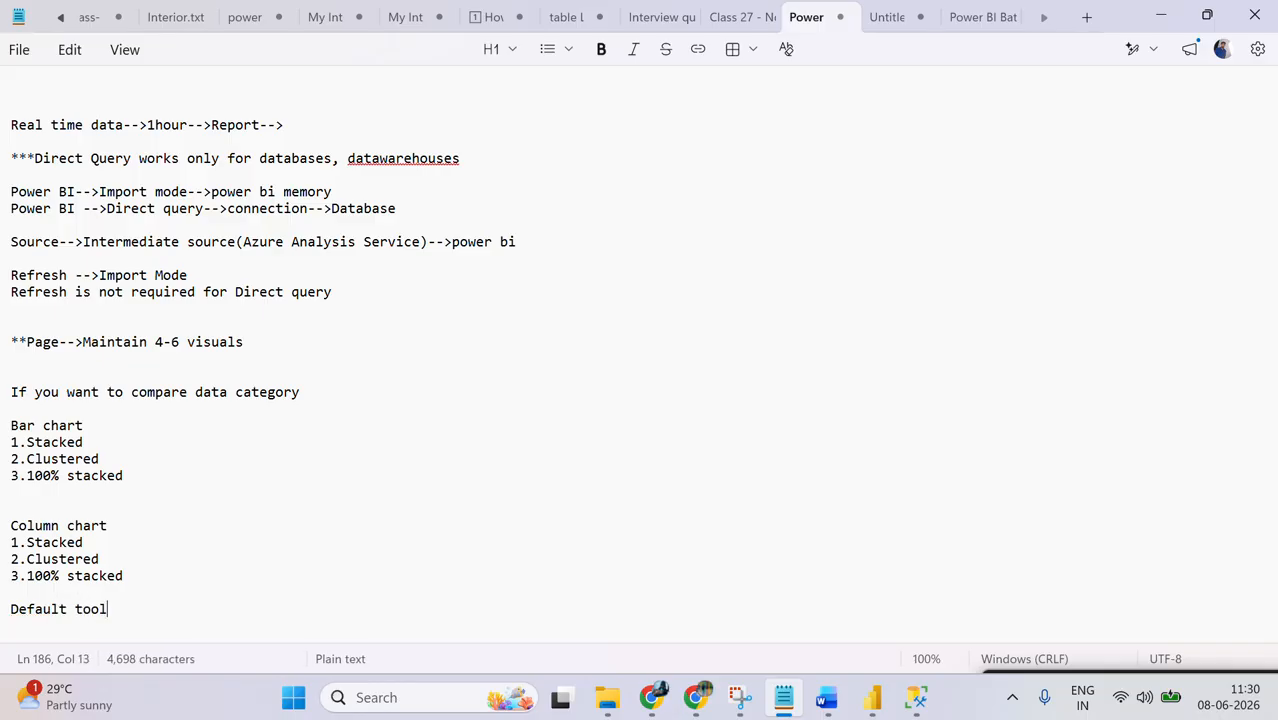
text(tip)
key(Return)
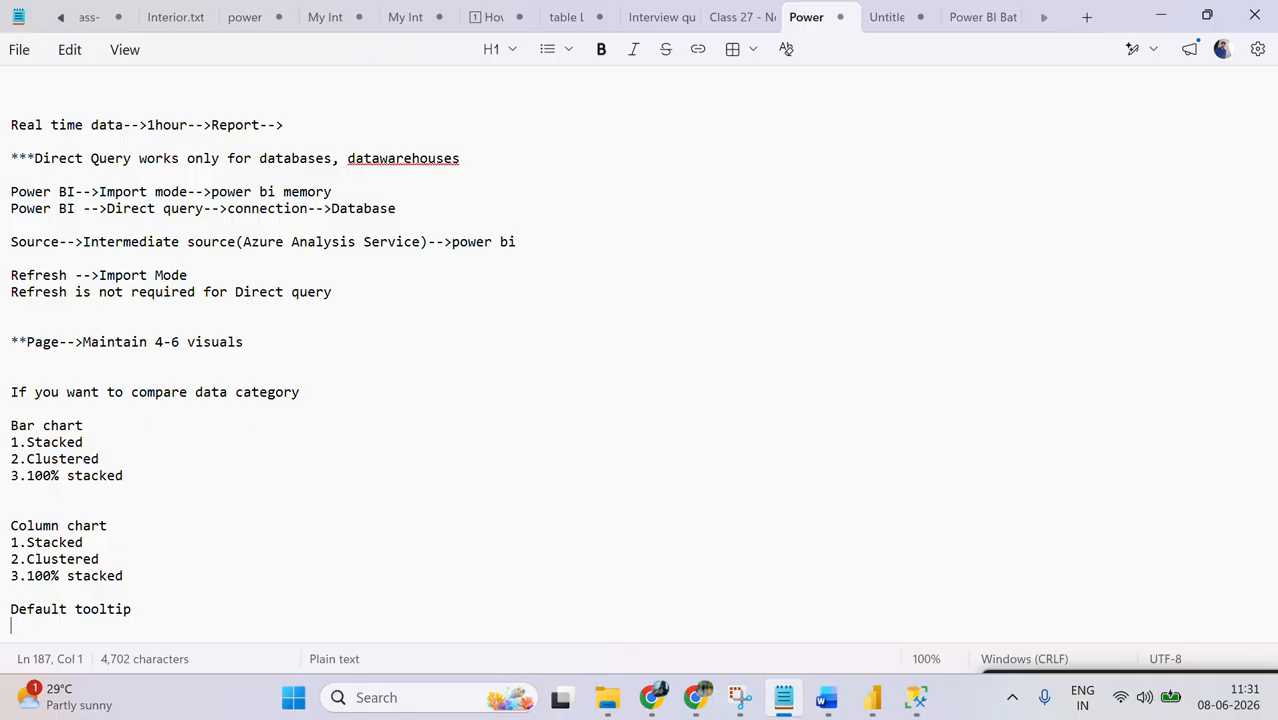
text(Custom t)
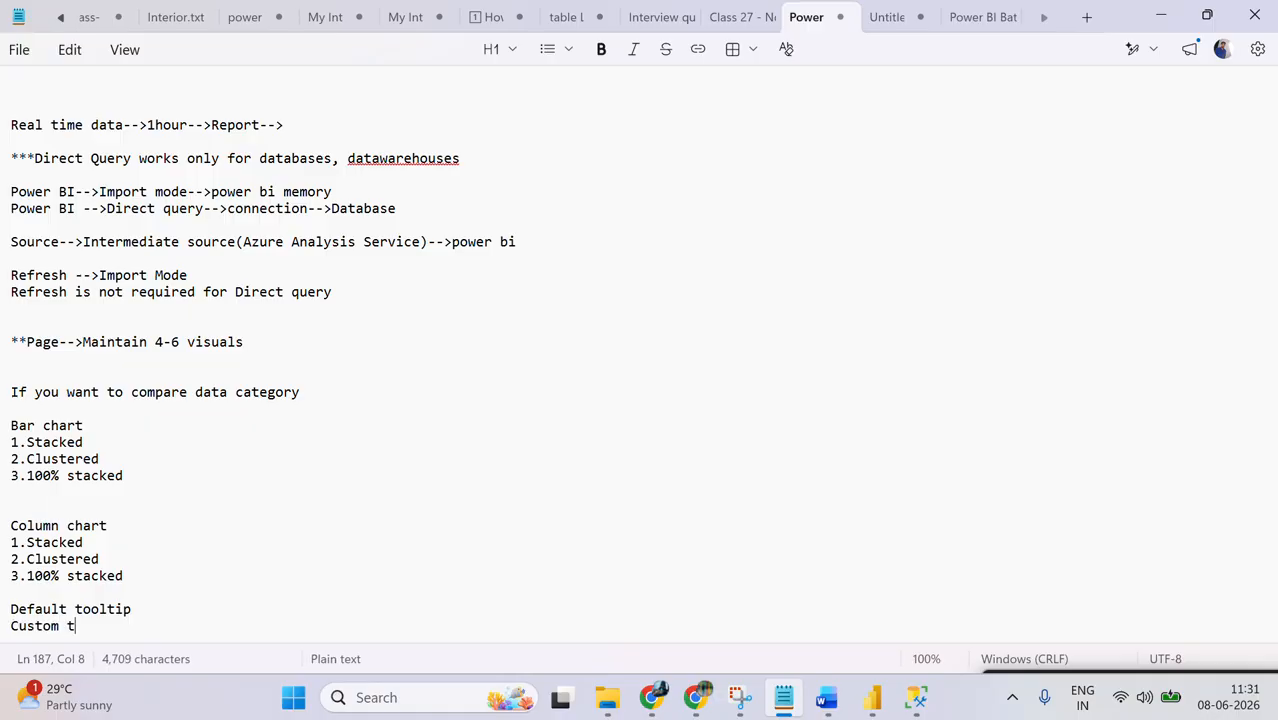
text(oot)
text(tip)
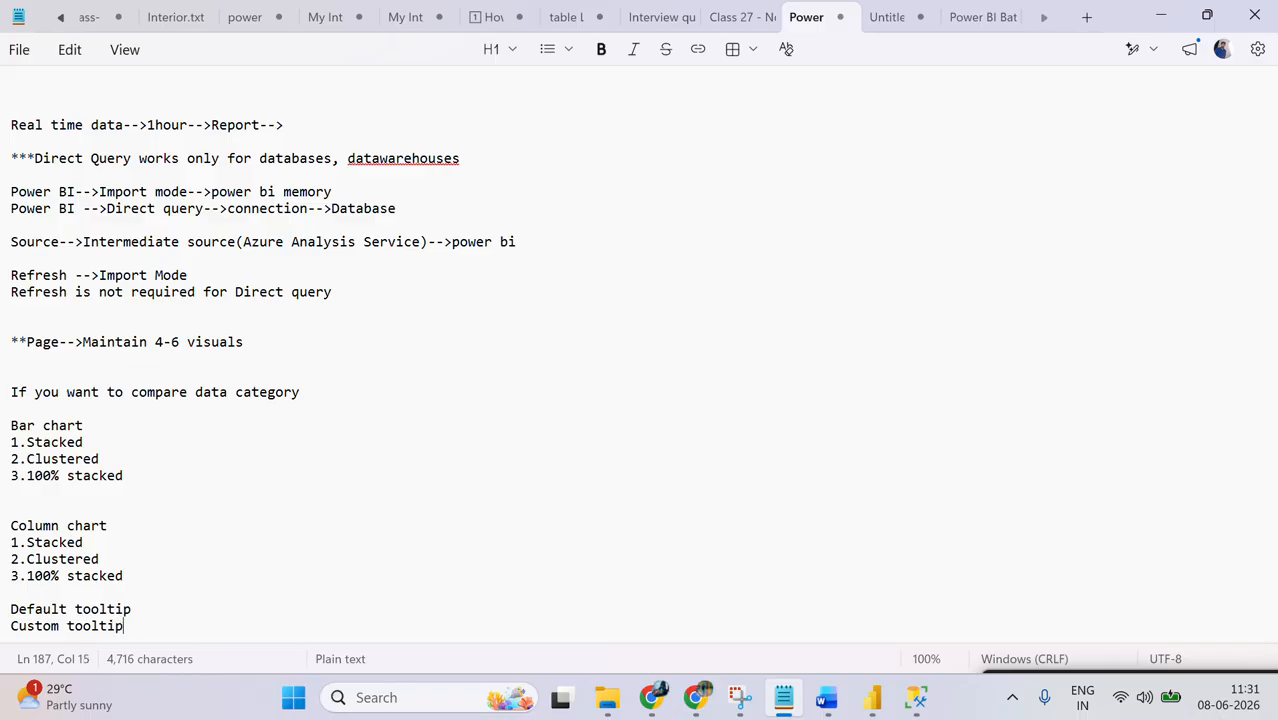
Step: Switch back to Power BI Desktop and move the 100% stacked column chart to the lower-right corner of Page 3
key(alt+Tab)
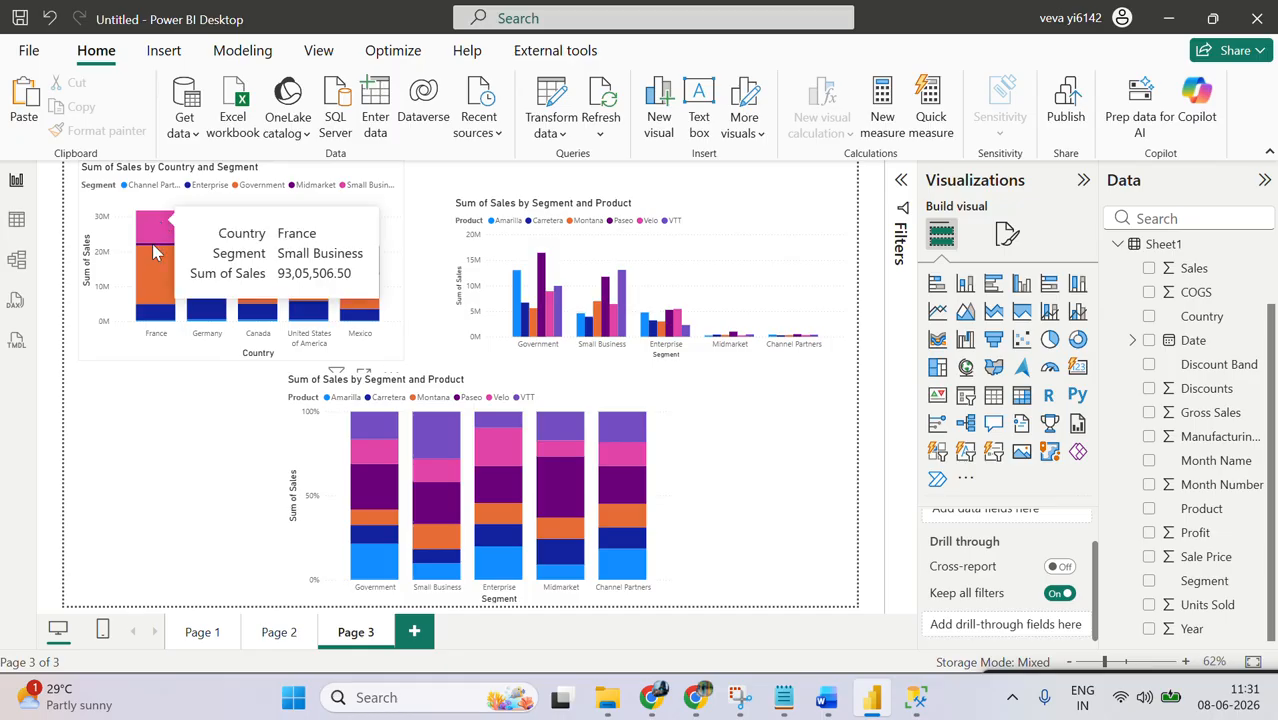
click(223, 187)
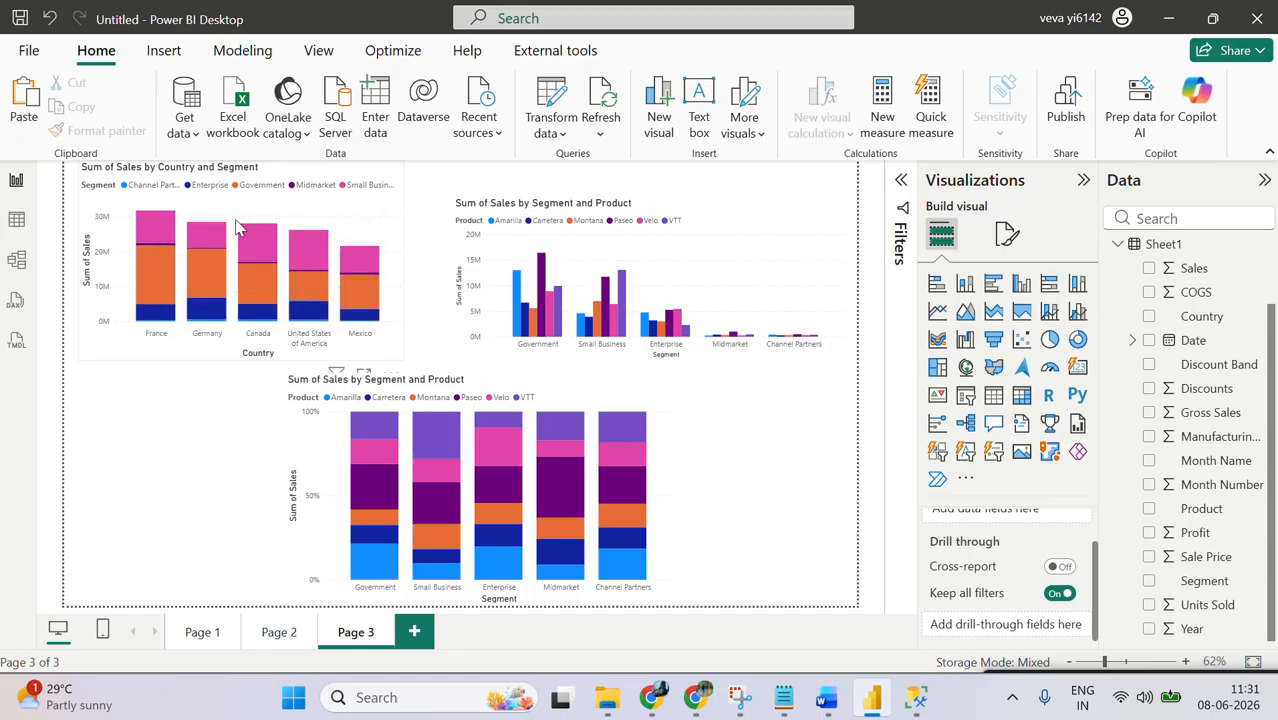
click(349, 399)
drag(349, 399, 623, 401)
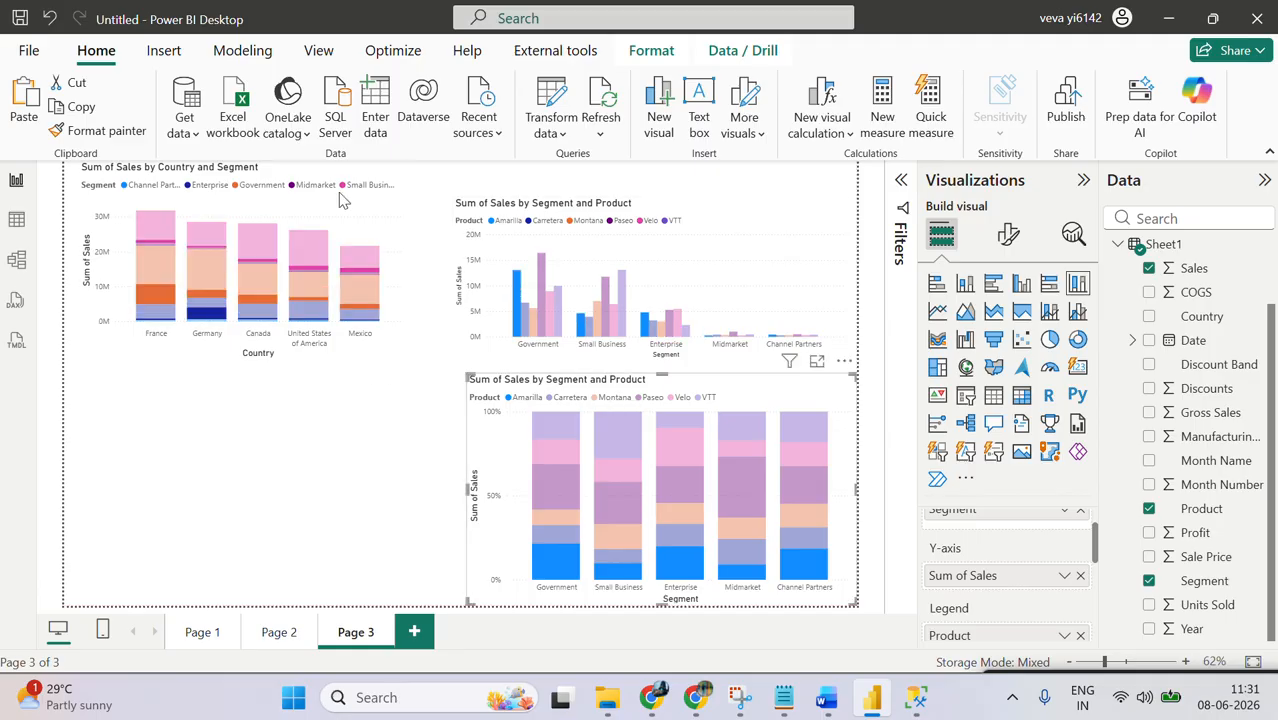
Step: Duplicate the Sum of Sales by Country and Segment chart and place the copy in the empty area below the original
click(338, 199)
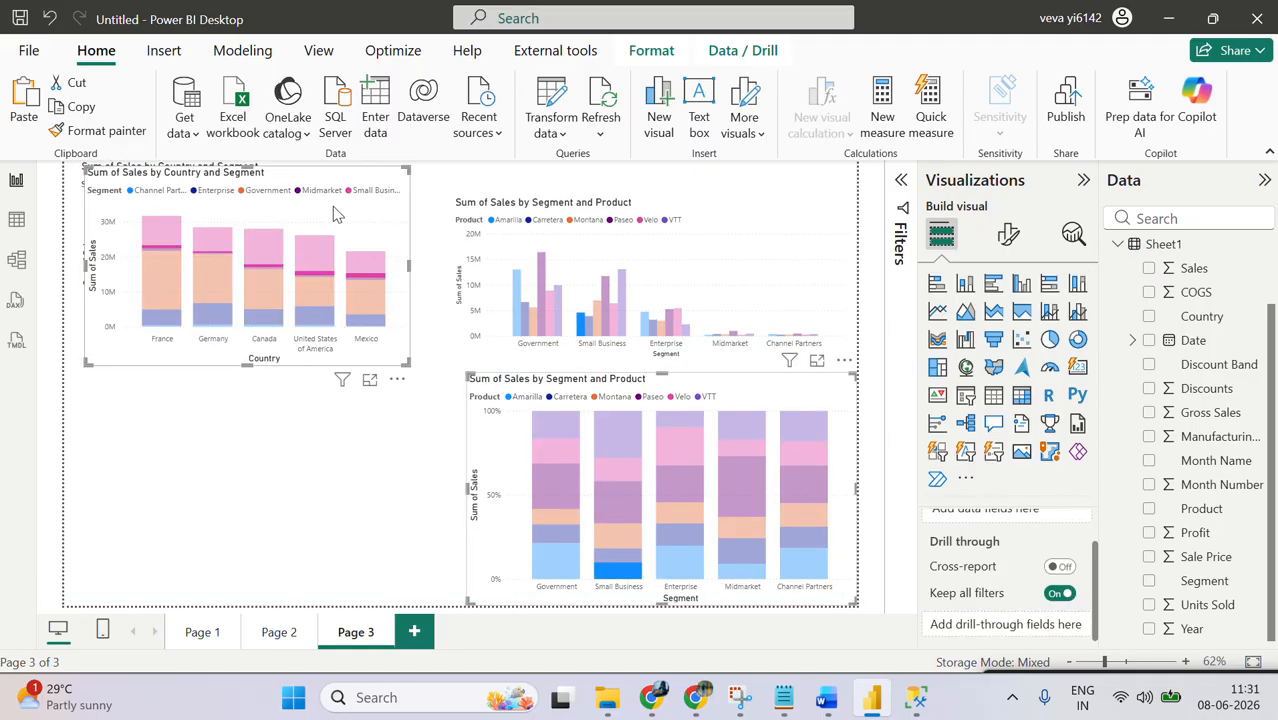
click(338, 493)
click(342, 287)
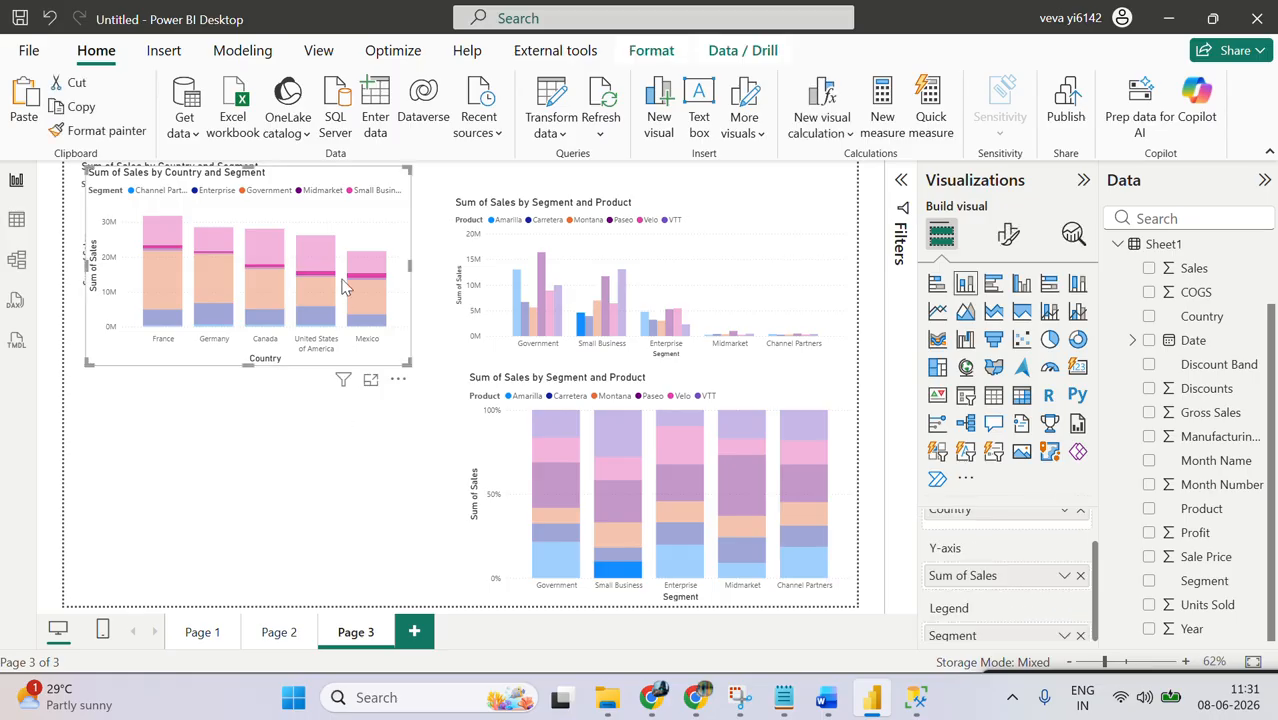
key(ctrl+c)
key(ctrl+v)
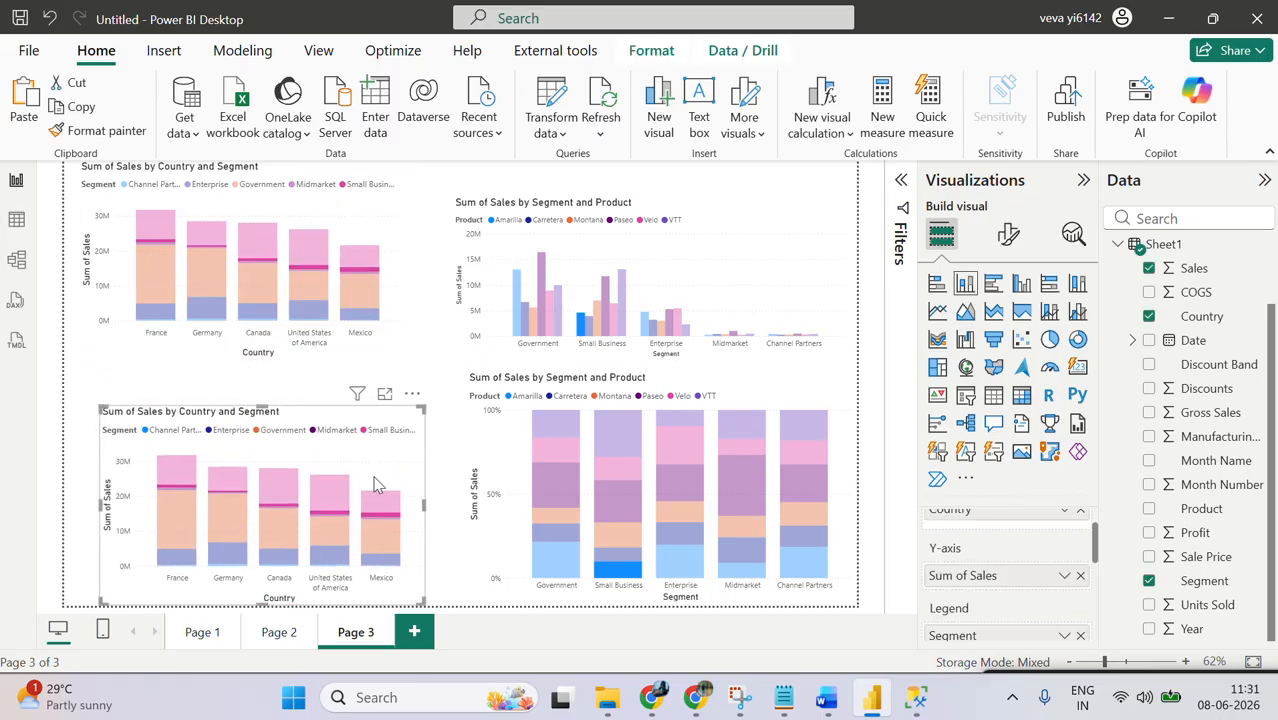
Step: Clear the data point selection in the copied chart and remove Segment from its legend
click(342, 508)
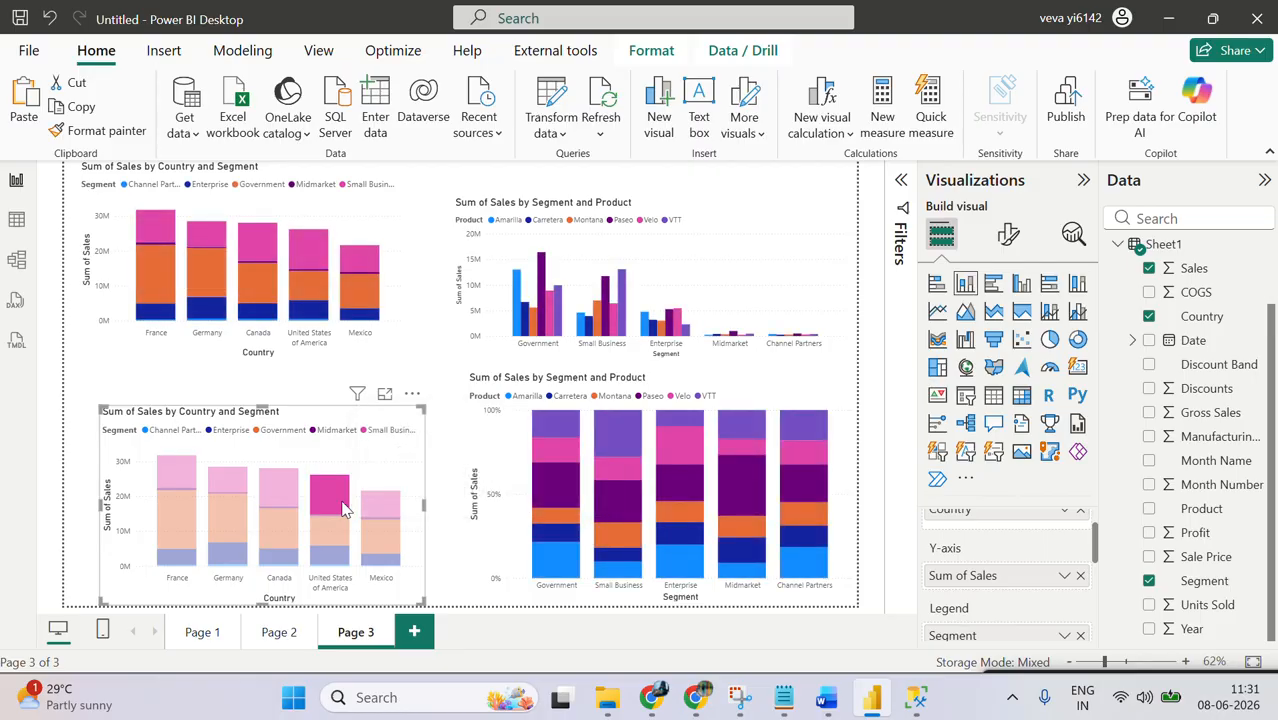
click(342, 508)
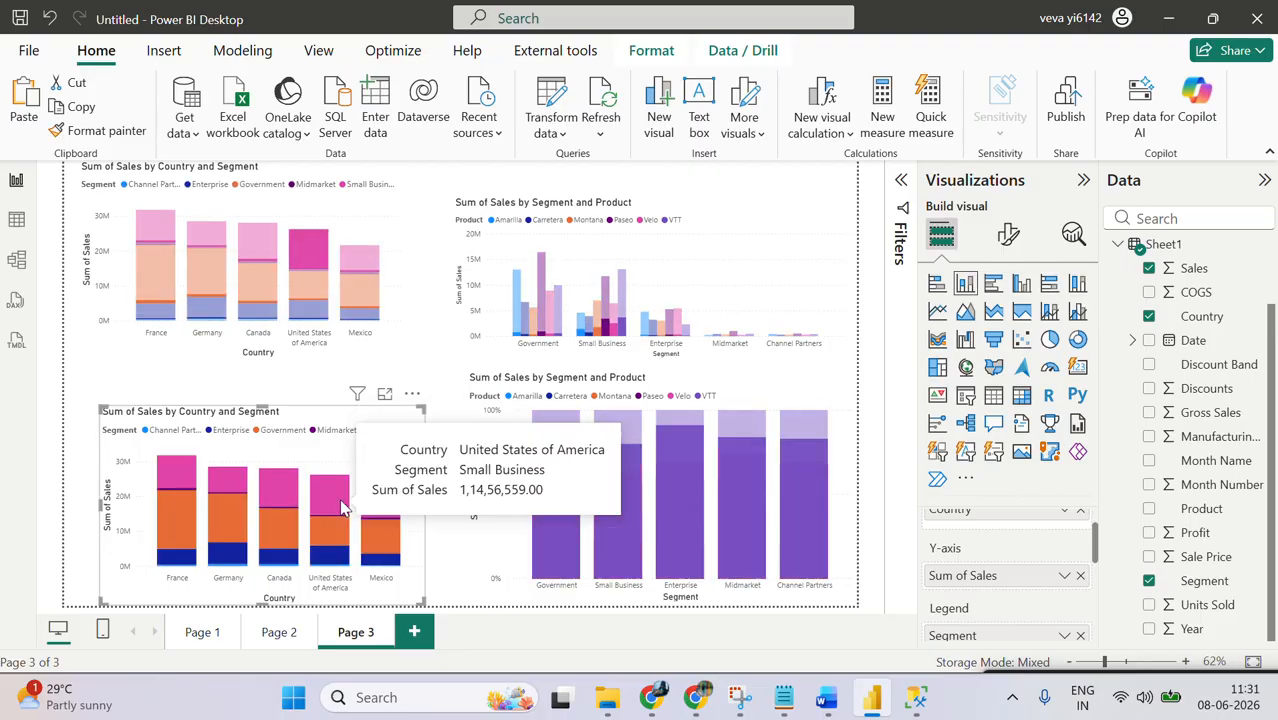
click(1080, 637)
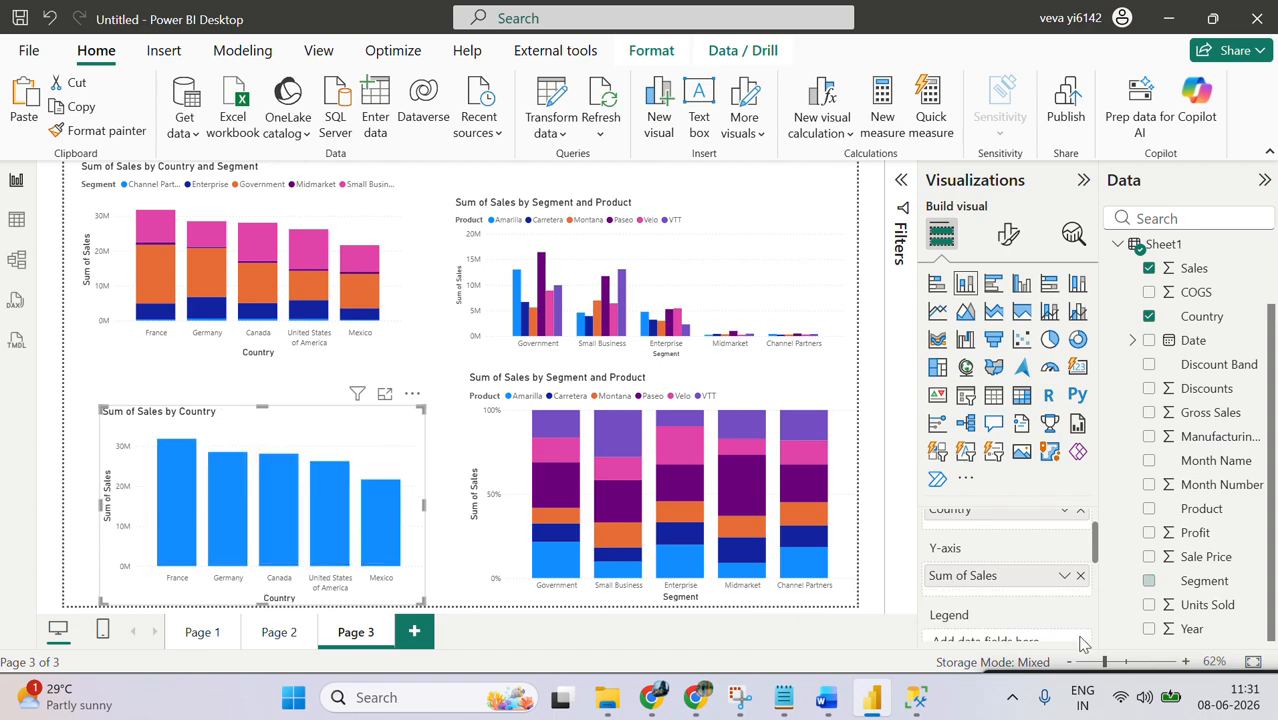
Step: Cross-highlight France and Mexico from the Sum of Sales by Country chart to examine the other charts, and clear the highlight
click(177, 490)
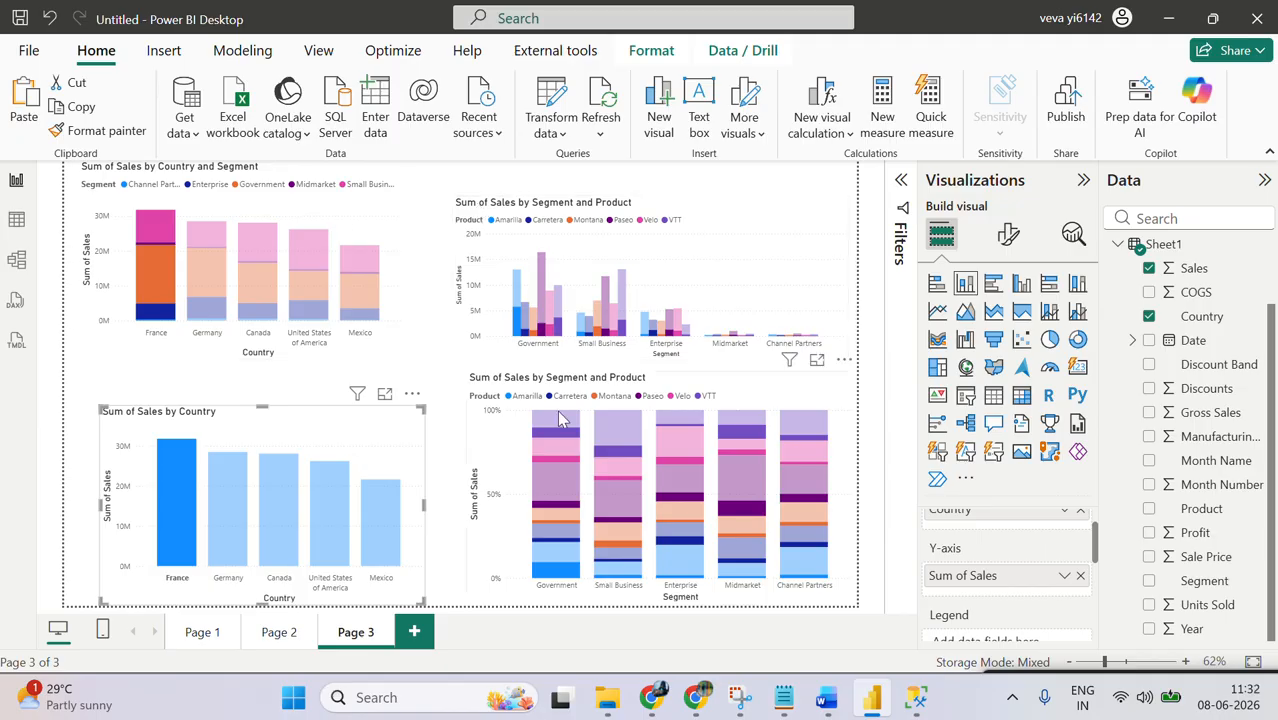
mouse_move(177, 484)
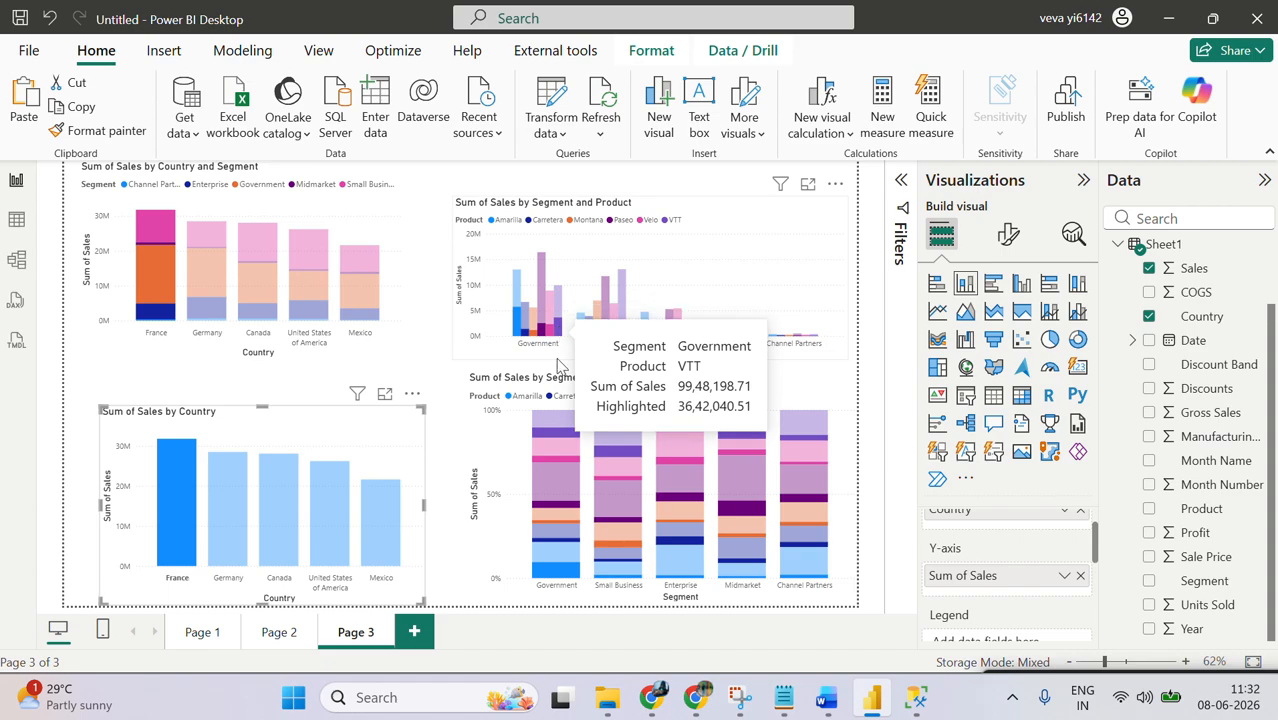
click(382, 501)
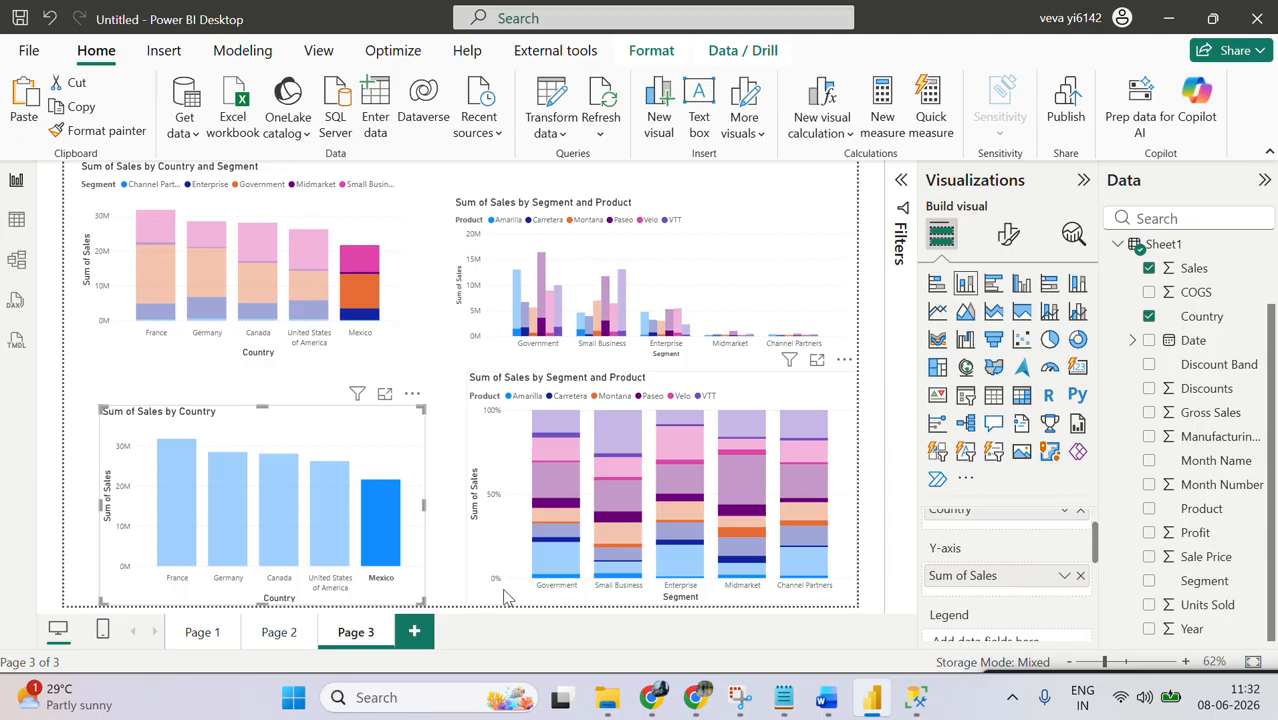
click(448, 400)
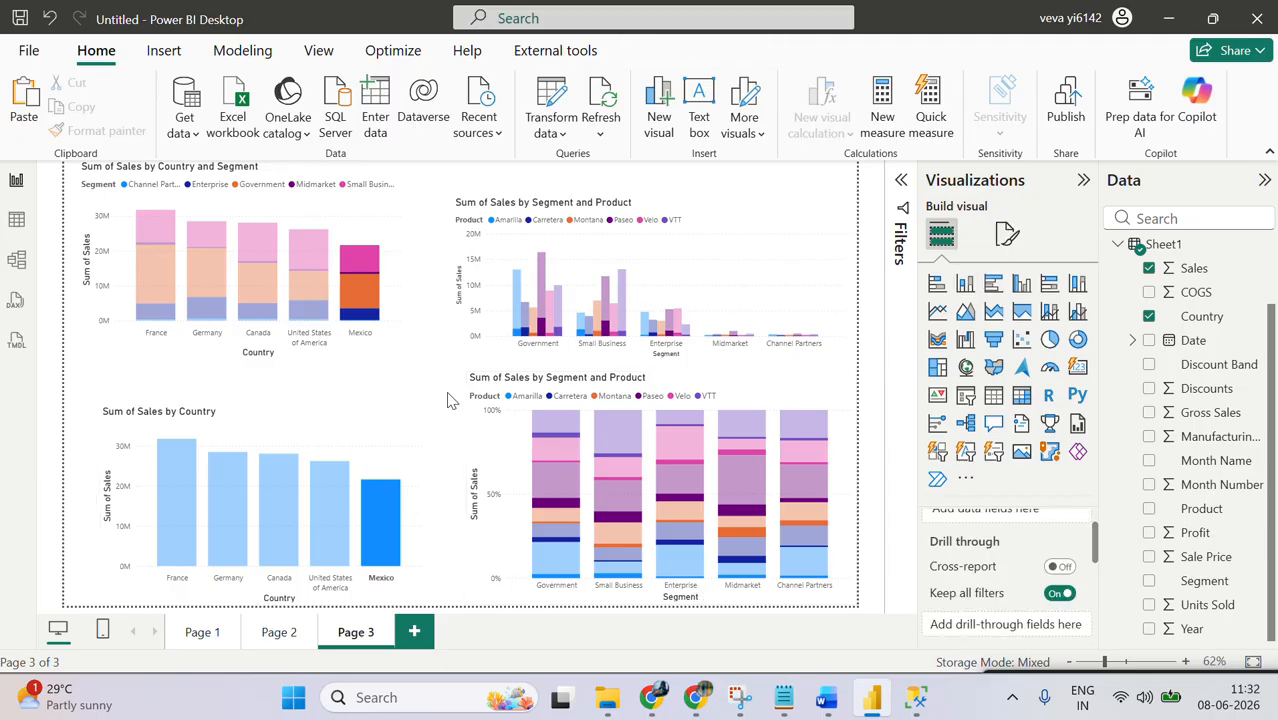
click(313, 429)
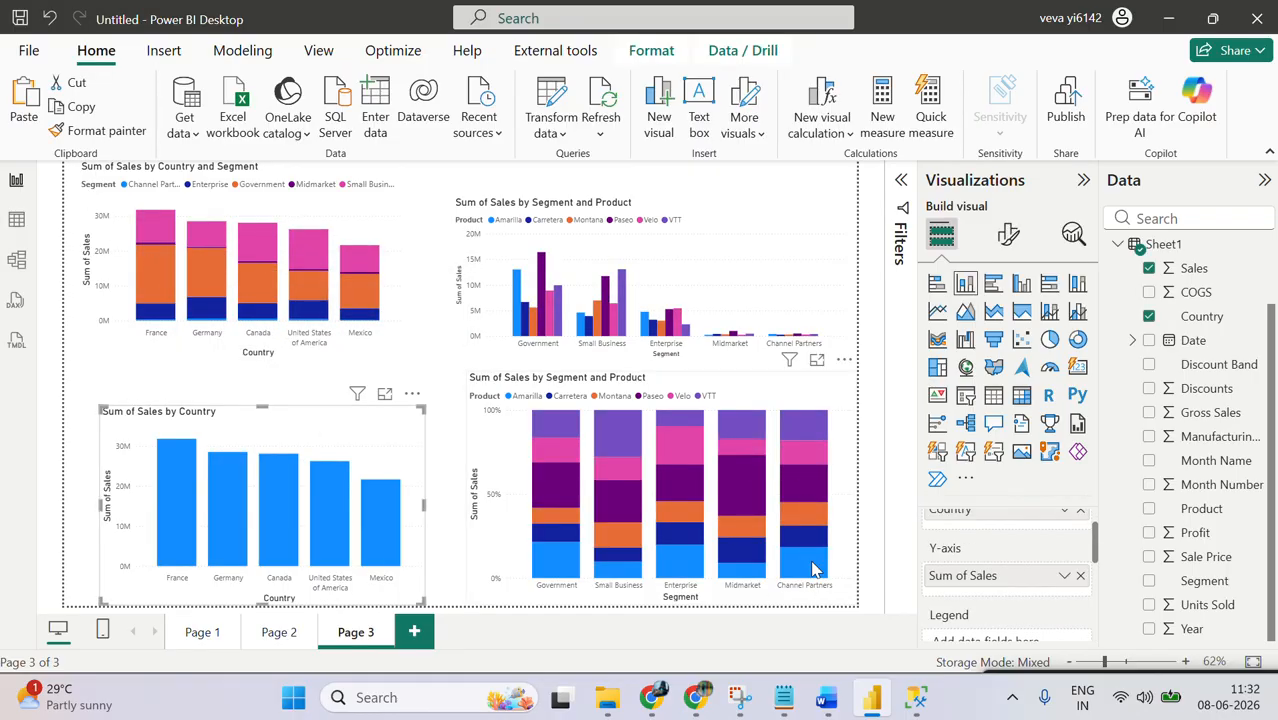
Step: Cross-highlight Channel Partners VTT and Midmarket Paseo from the 100% stacked column chart and examine their share in the Country chart
click(807, 428)
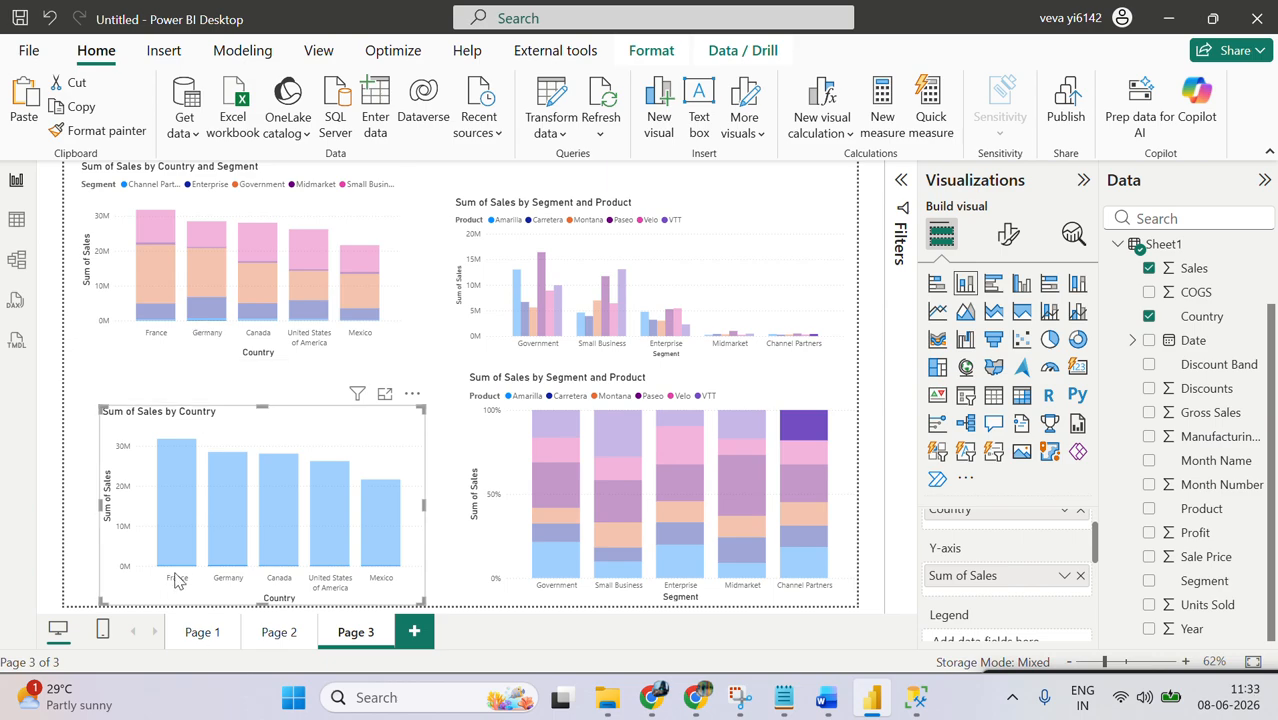
mouse_move(182, 567)
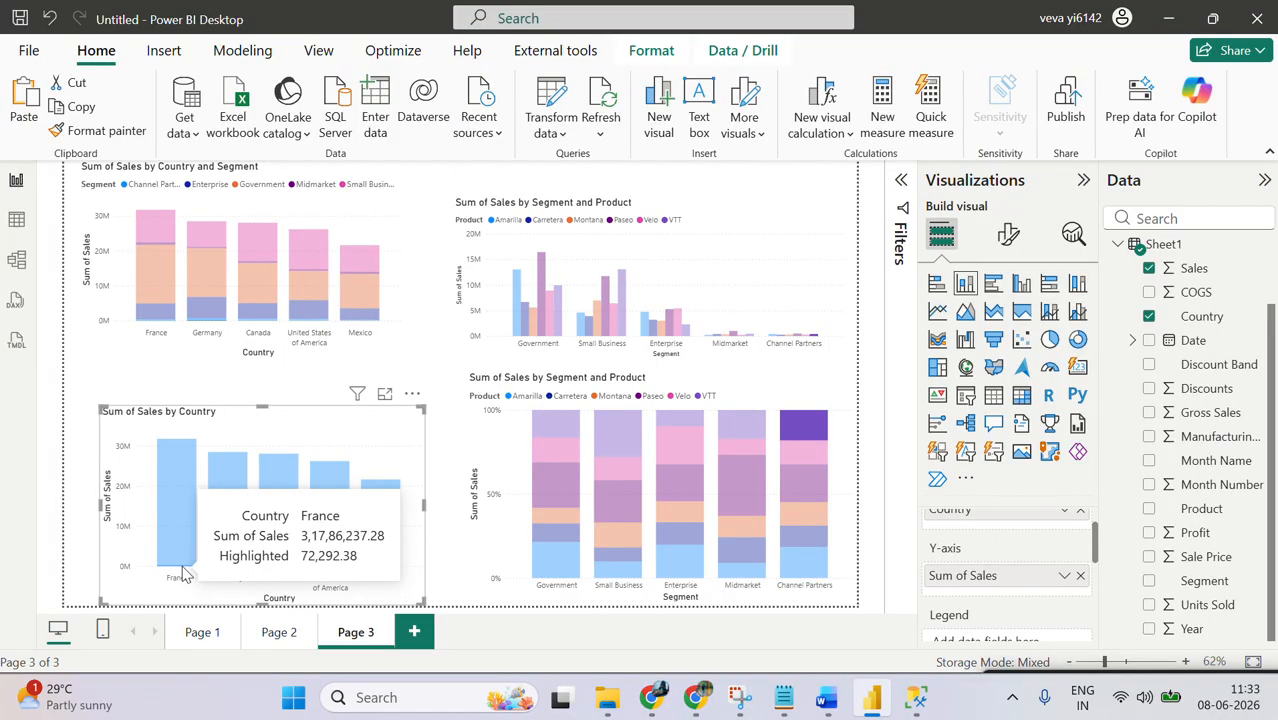
click(737, 485)
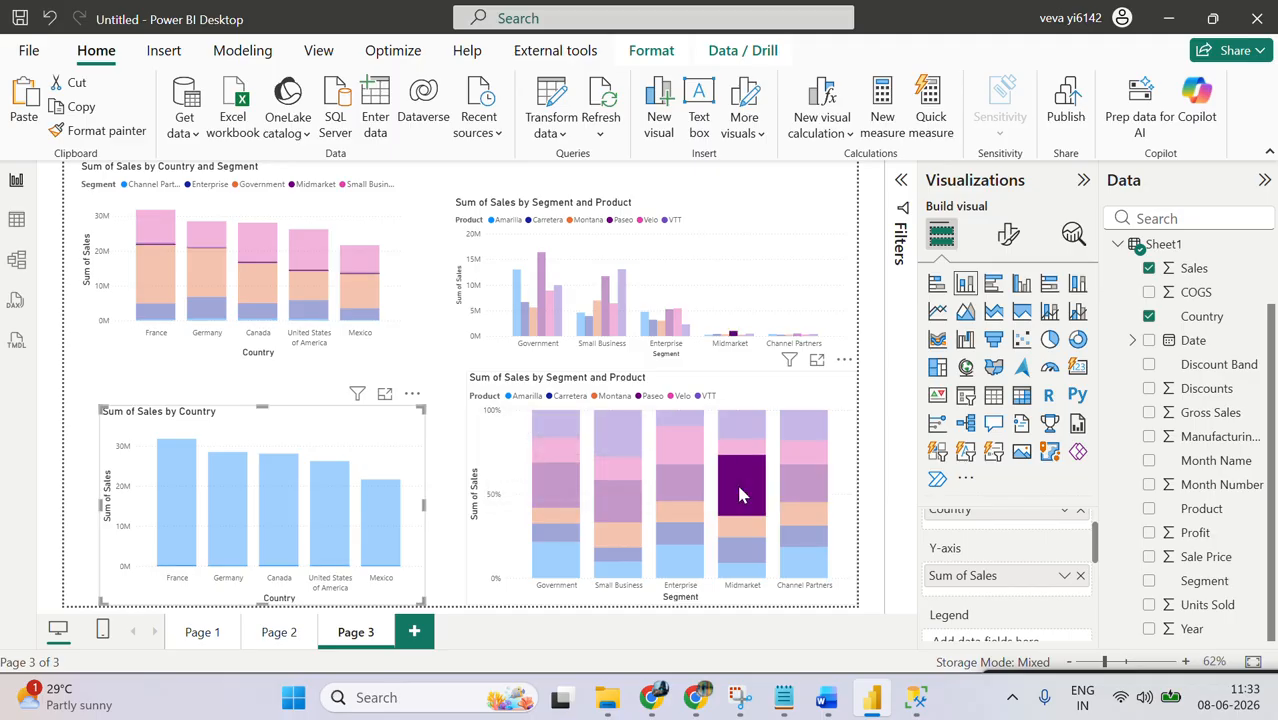
click(739, 488)
click(739, 488)
Step: Add Segment to the copied Sum of Sales by Country chart on Page 3 and deselect the chart
mouse_move(286, 573)
drag(1097, 553, 1094, 588)
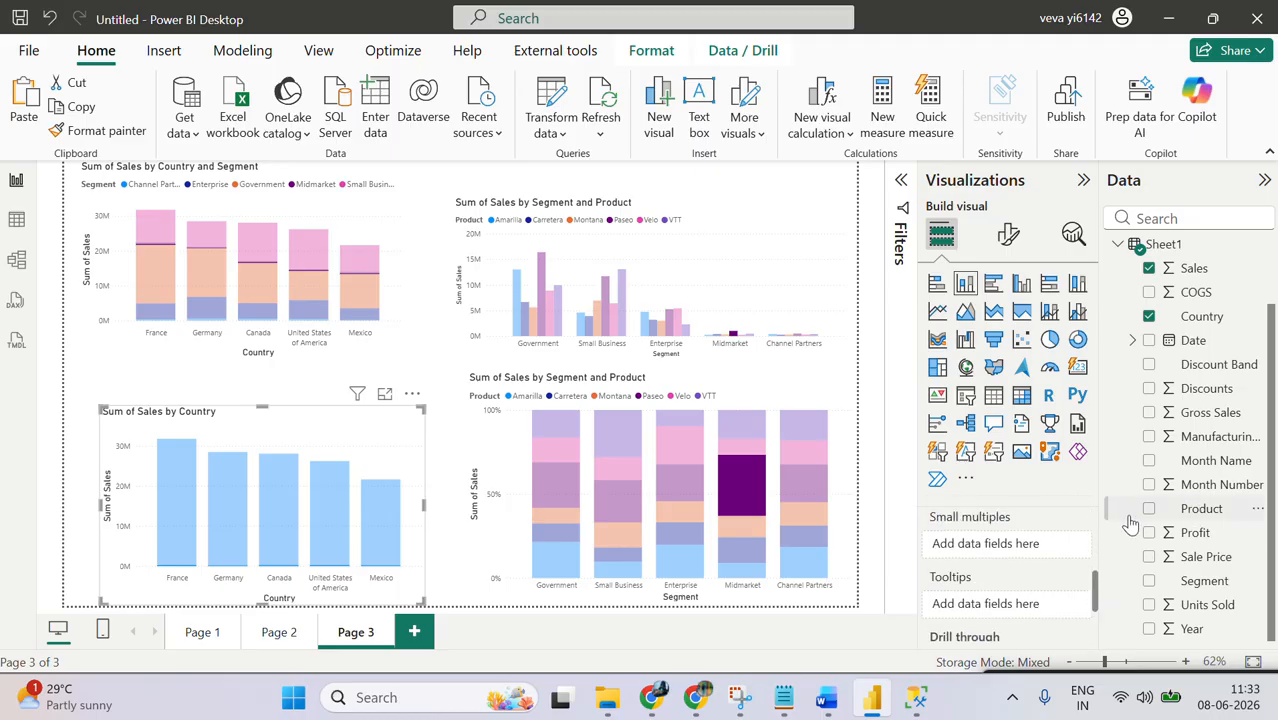
click(1147, 590)
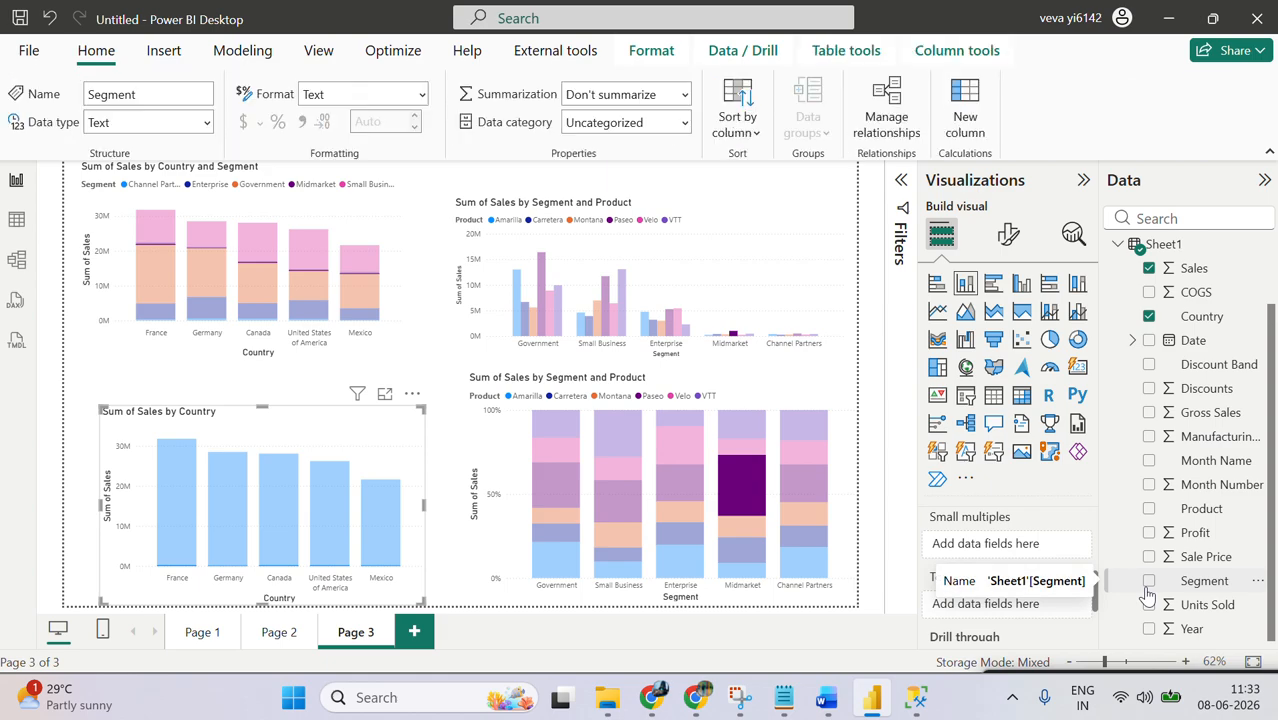
click(1149, 581)
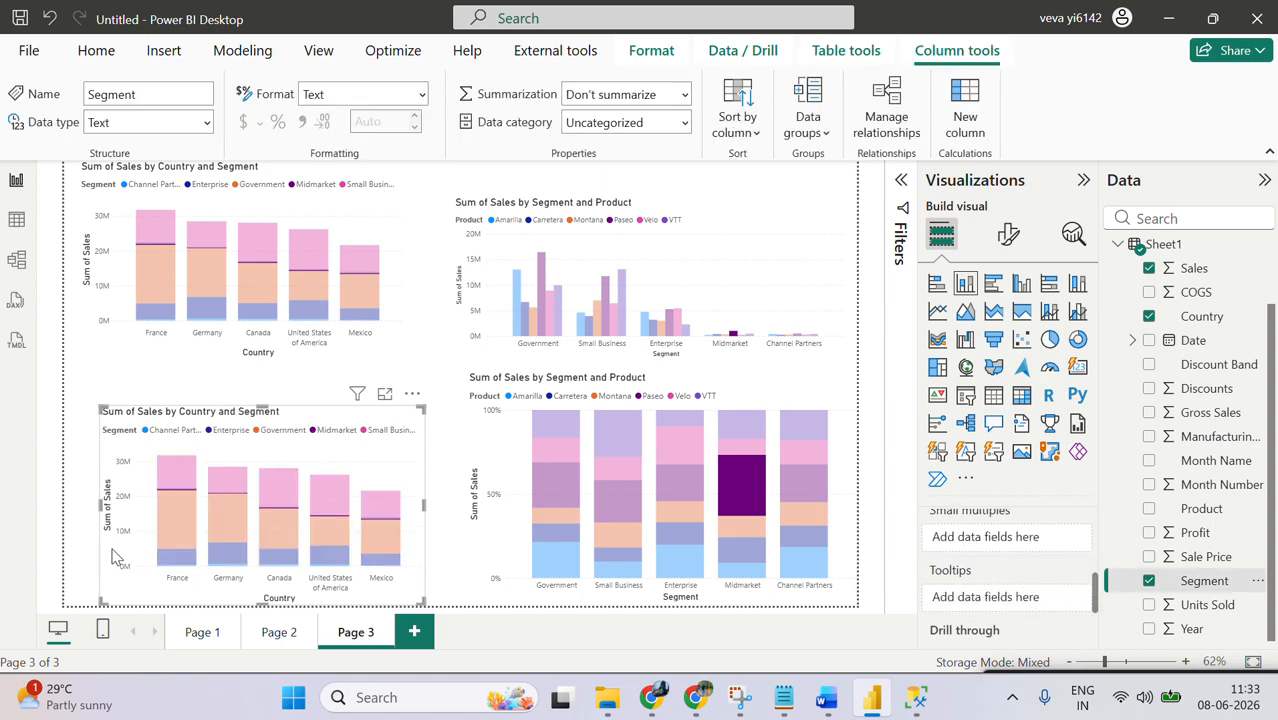
mouse_move(755, 535)
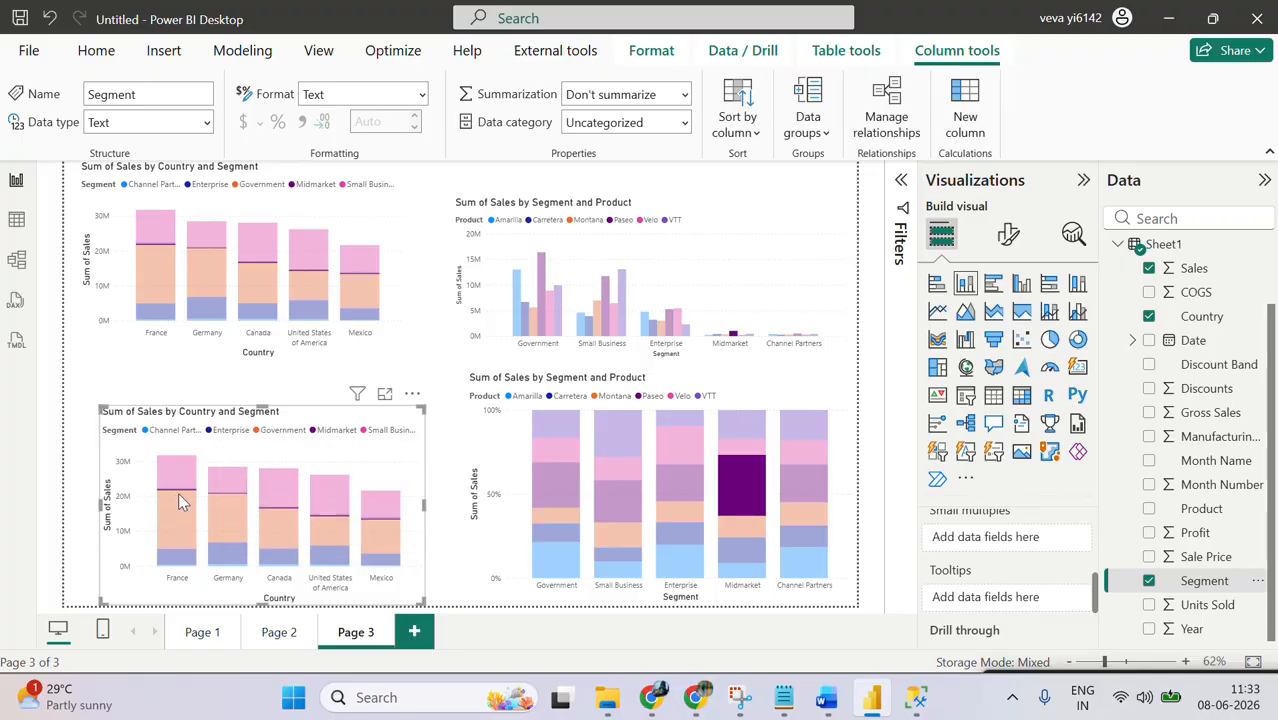
mouse_move(183, 499)
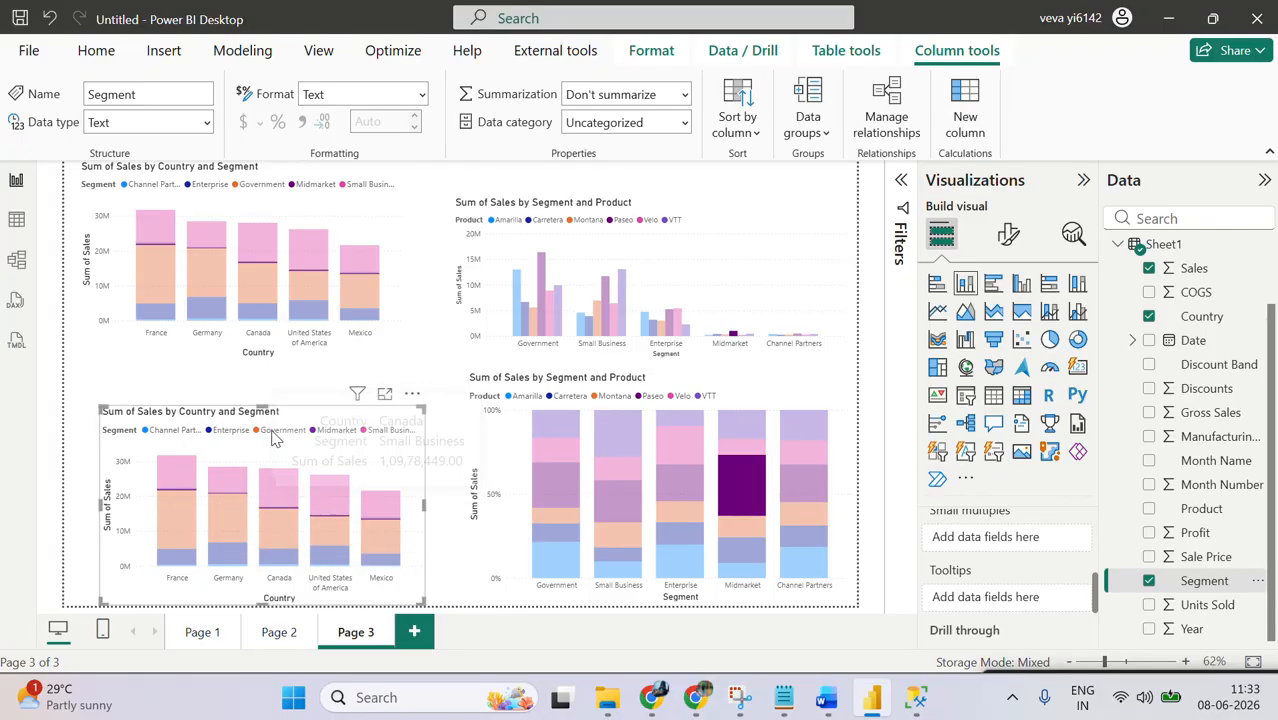
click(443, 430)
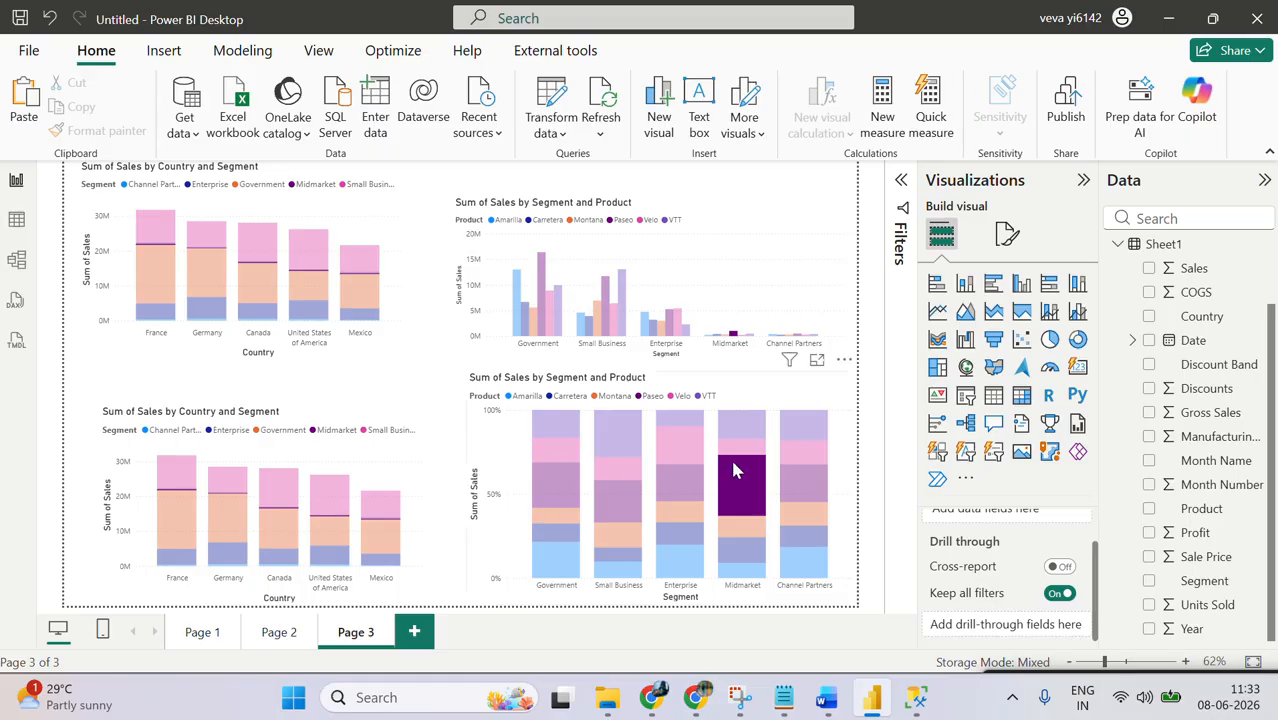
Step: Clear the Midmarket Paseo highlight, then cross-highlight France Government from the upper Country and Segment chart and examine its share in the other charts
click(766, 468)
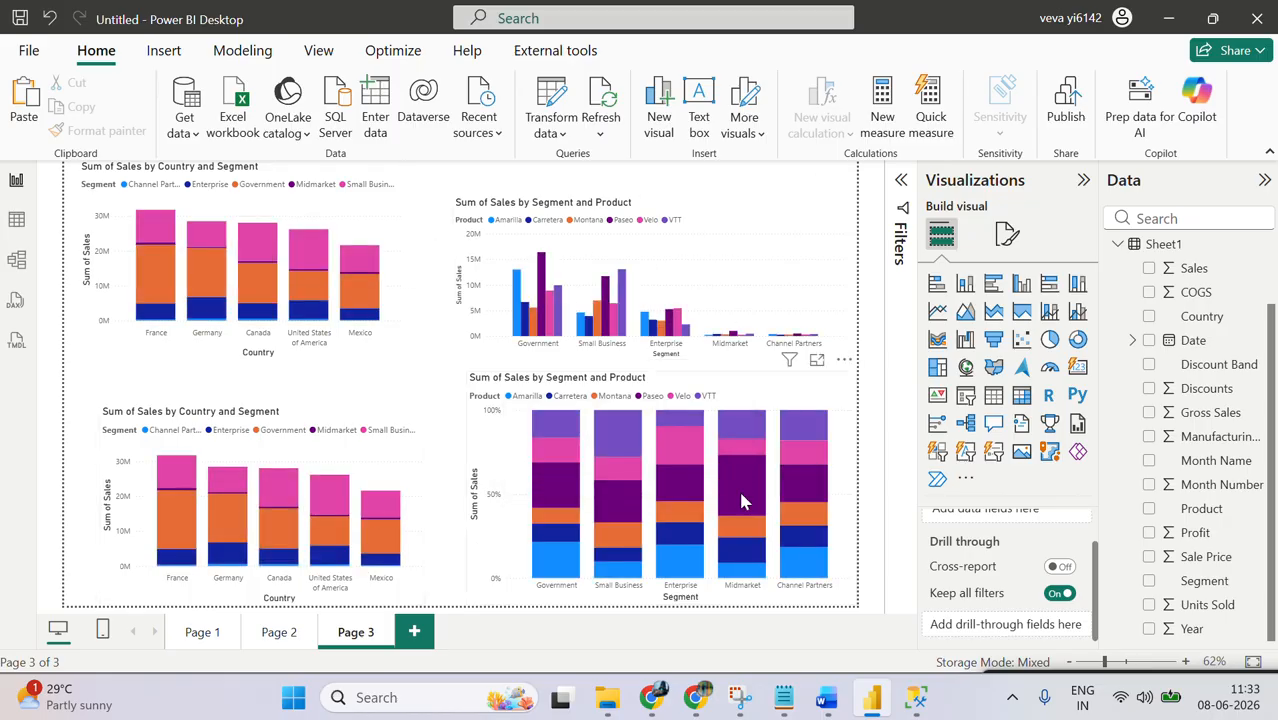
mouse_move(740, 500)
mouse_move(370, 300)
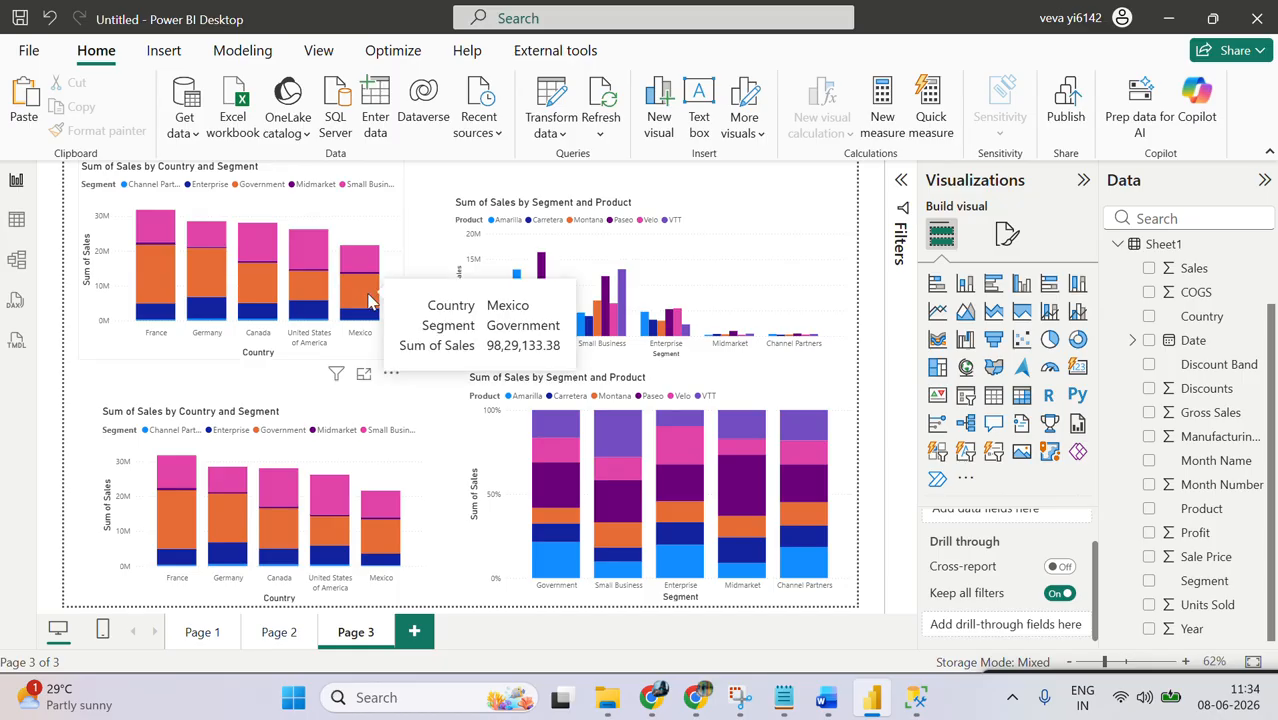
click(161, 271)
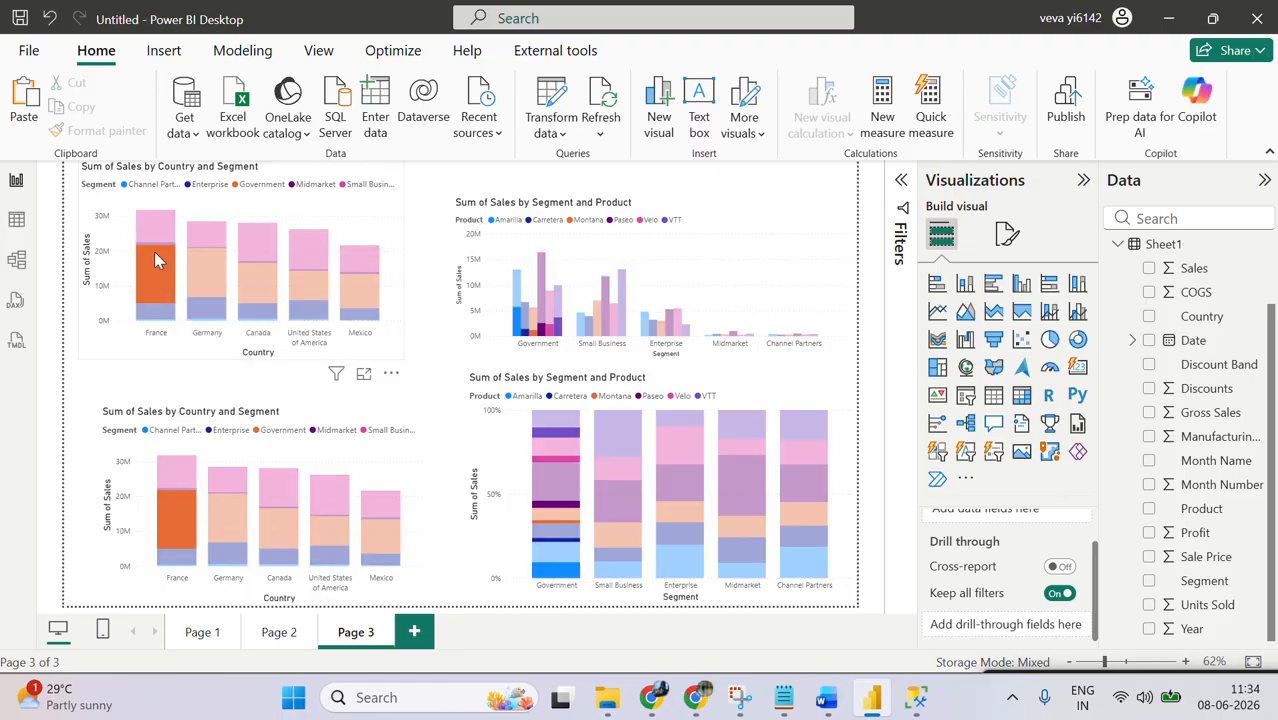
mouse_move(157, 274)
mouse_move(540, 551)
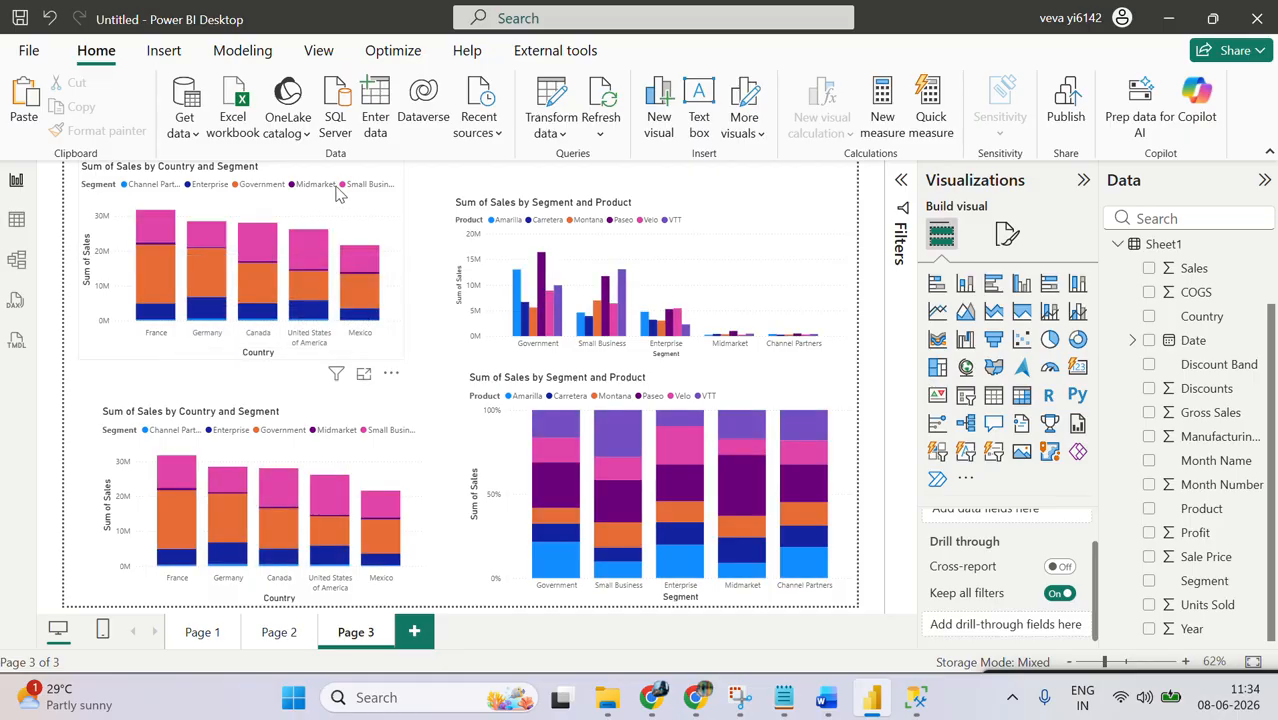
Step: Move the upper Sum of Sales by Country and Segment chart down, closer to its copy
drag(344, 173, 355, 209)
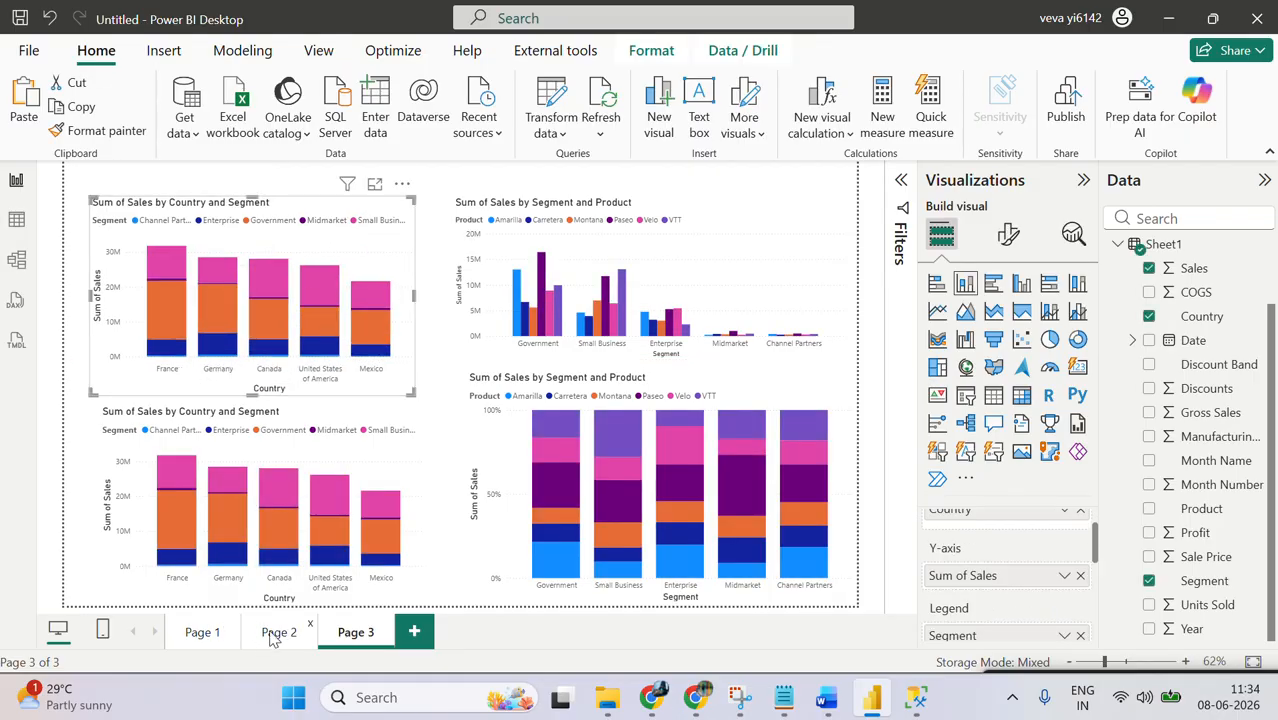
Step: On Page 2, move the stacked bar chart slightly down and shrink the clustered bar chart below it from its upper edge
click(272, 636)
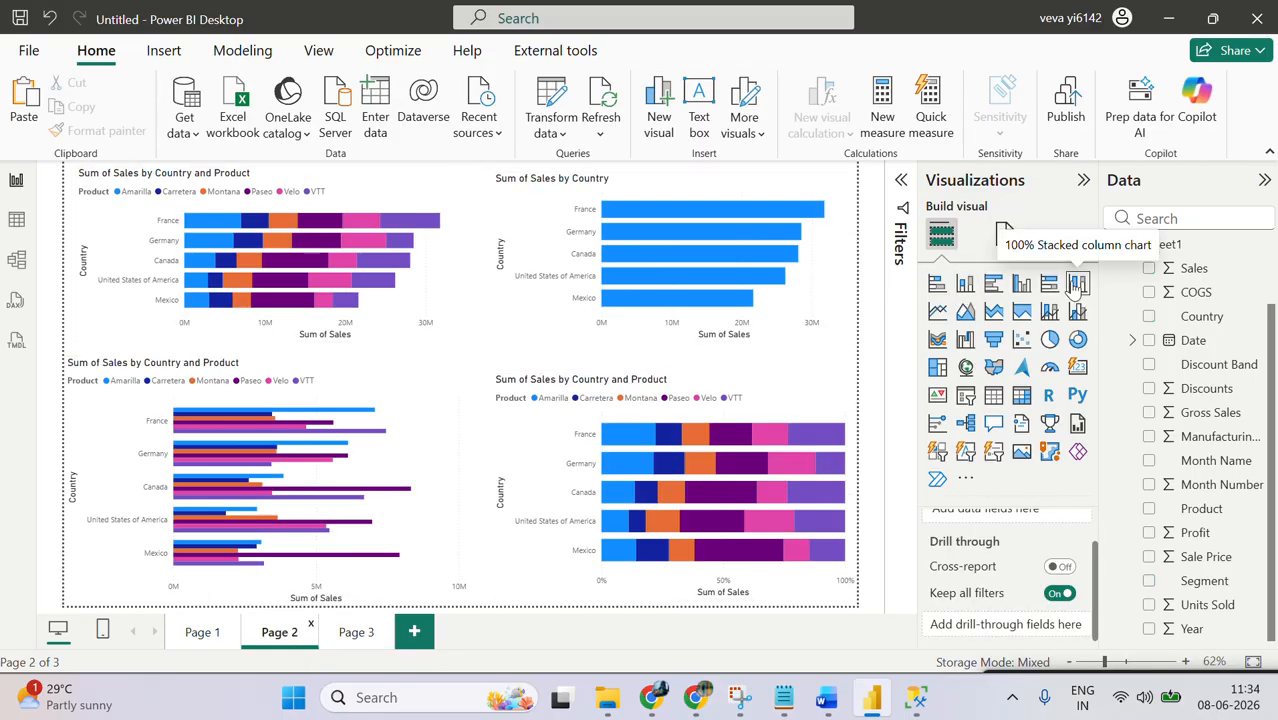
click(453, 322)
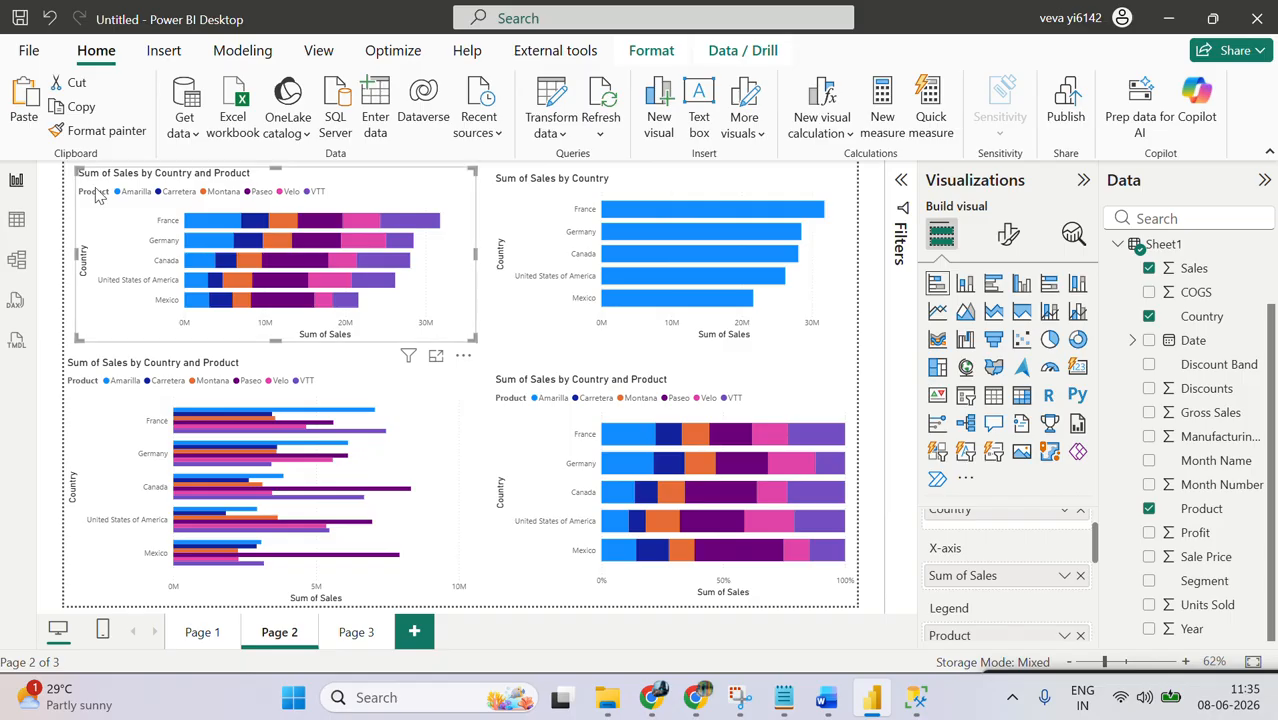
drag(97, 210, 104, 220)
click(391, 371)
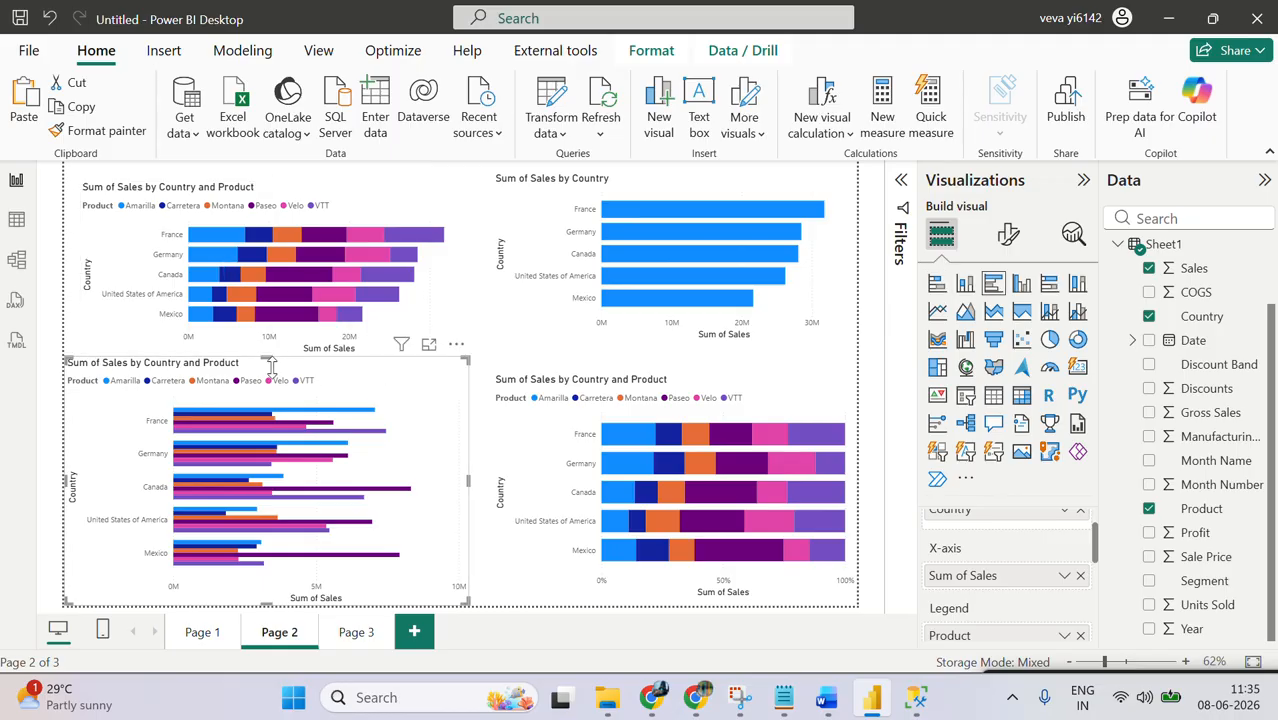
drag(266, 356, 291, 389)
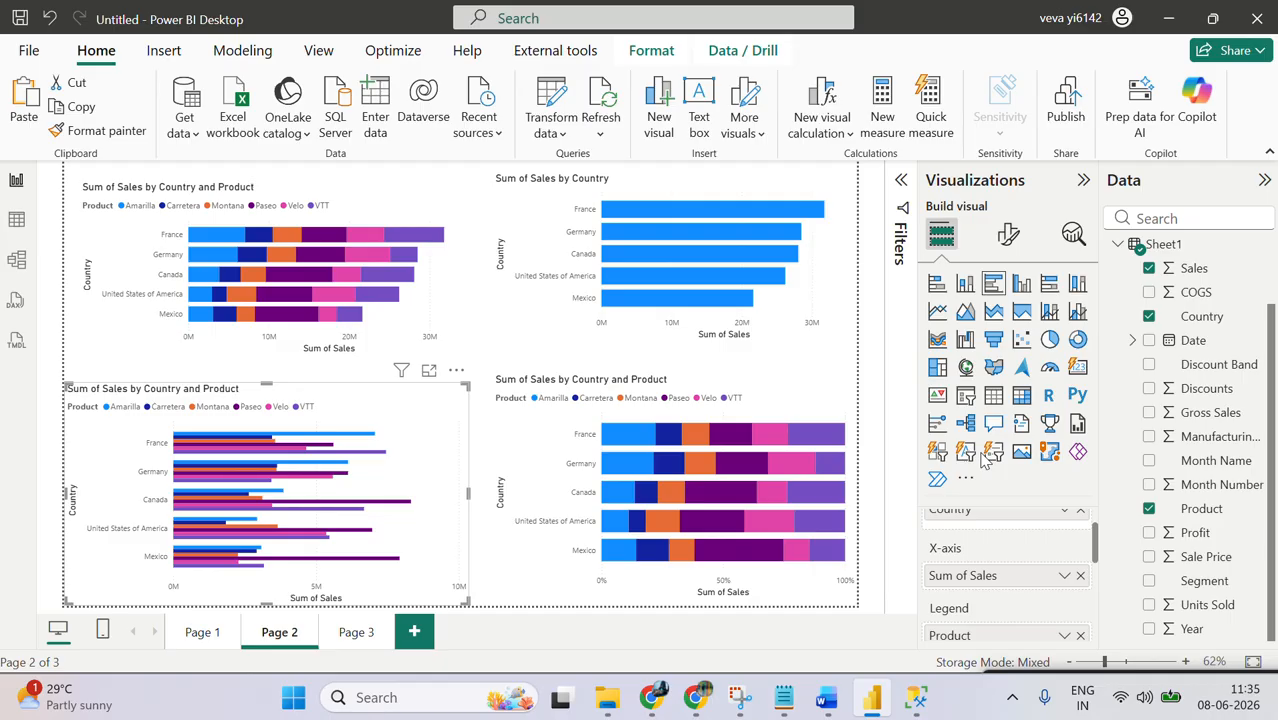
Step: Switch to the floating Google Meet window to view the call over the report, then move it out of the way
mouse_move(668, 708)
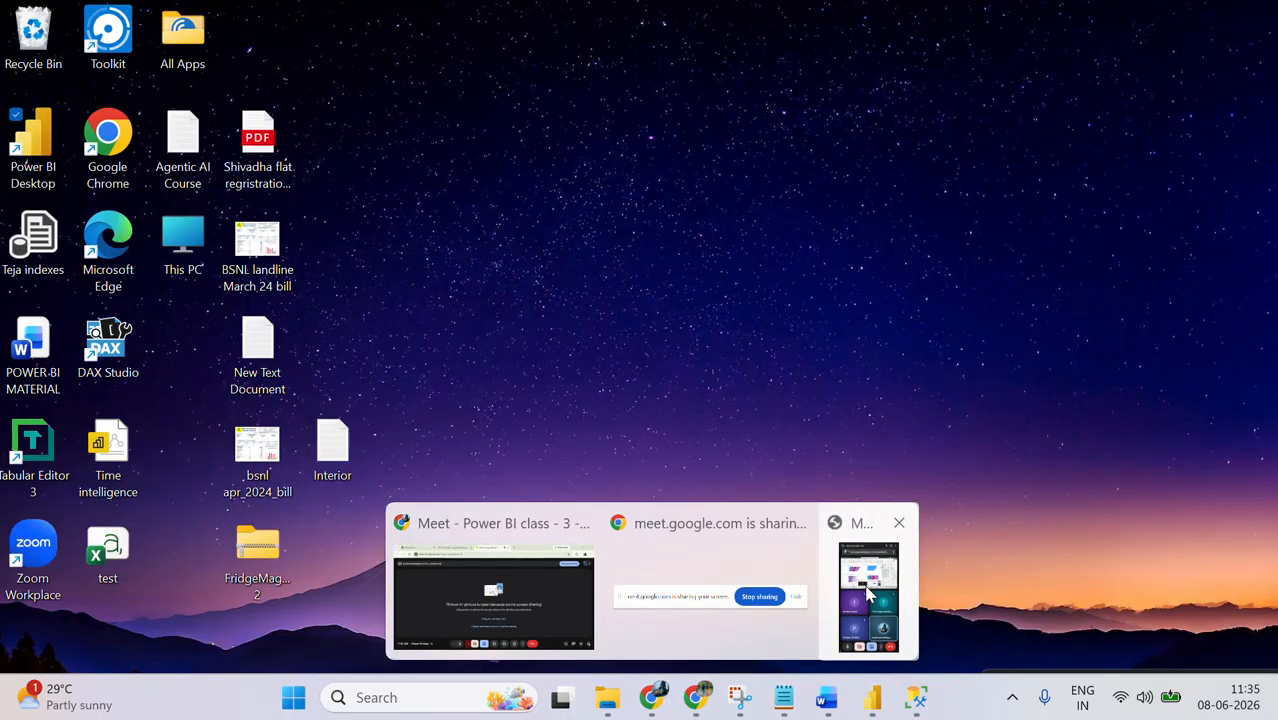
click(864, 594)
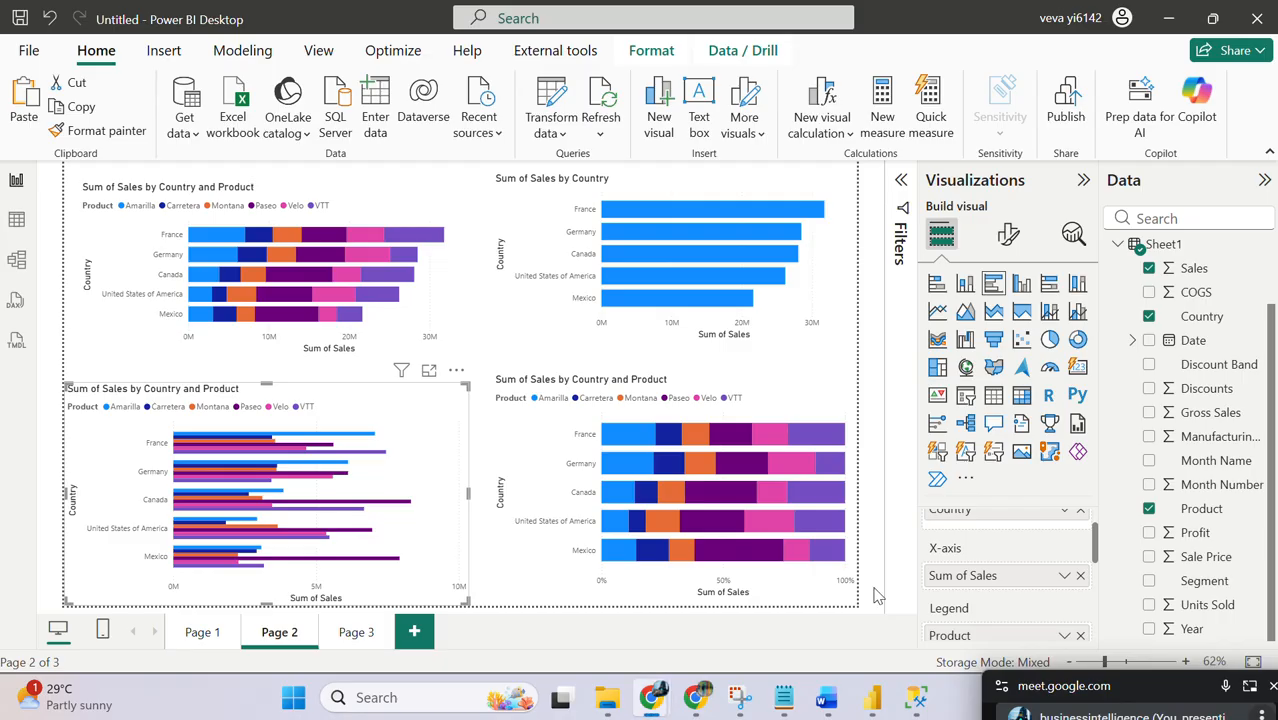
drag(1130, 686, 1045, 70)
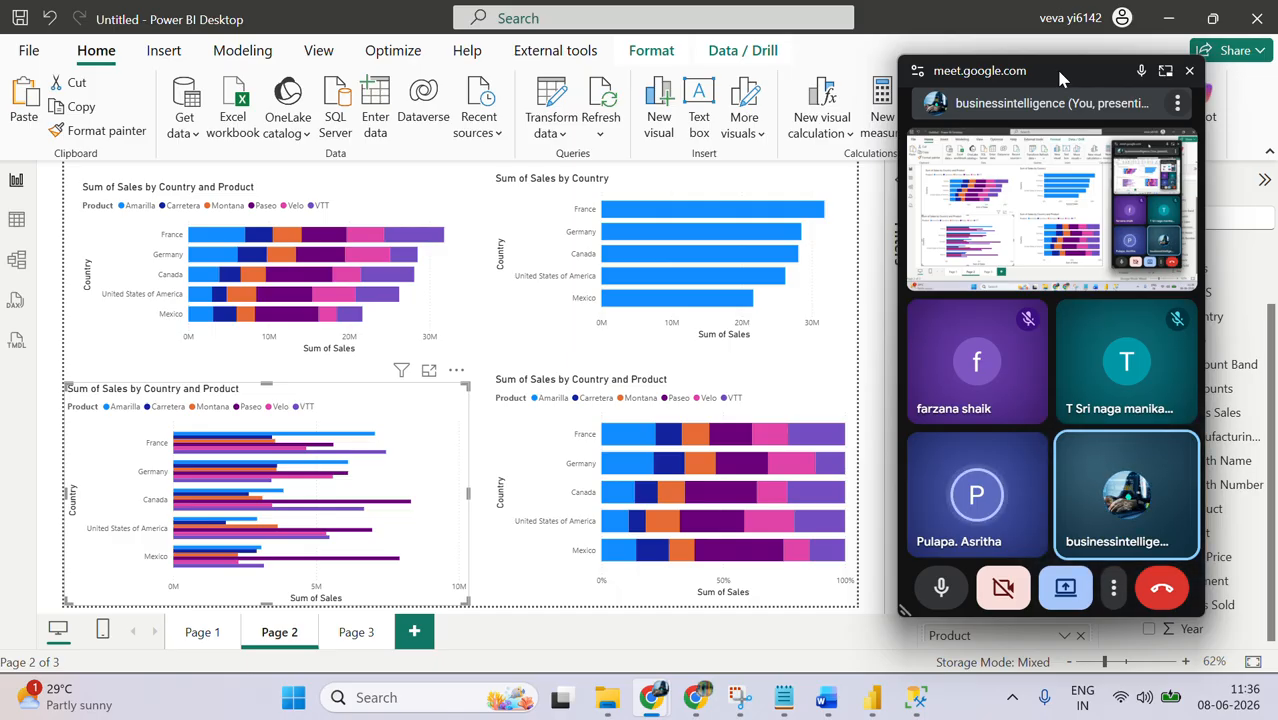
drag(1055, 66, 1054, 147)
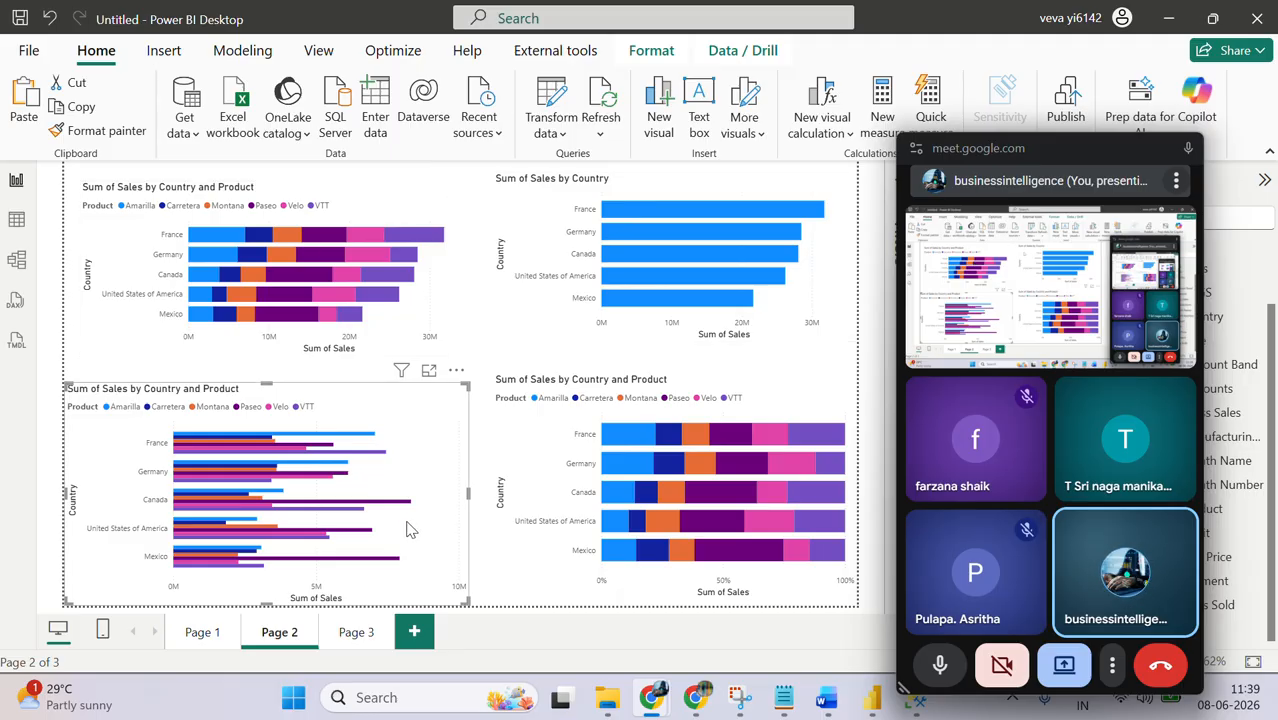
mouse_move(405, 381)
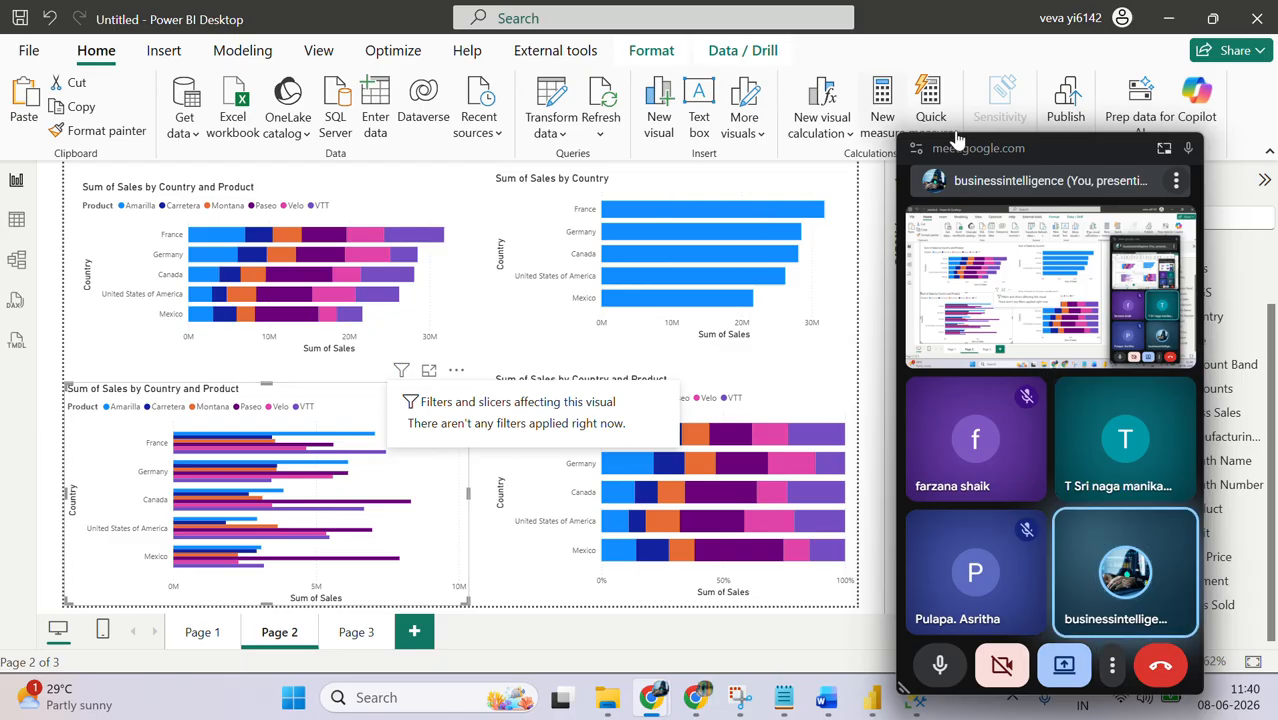
drag(1086, 149, 1090, 709)
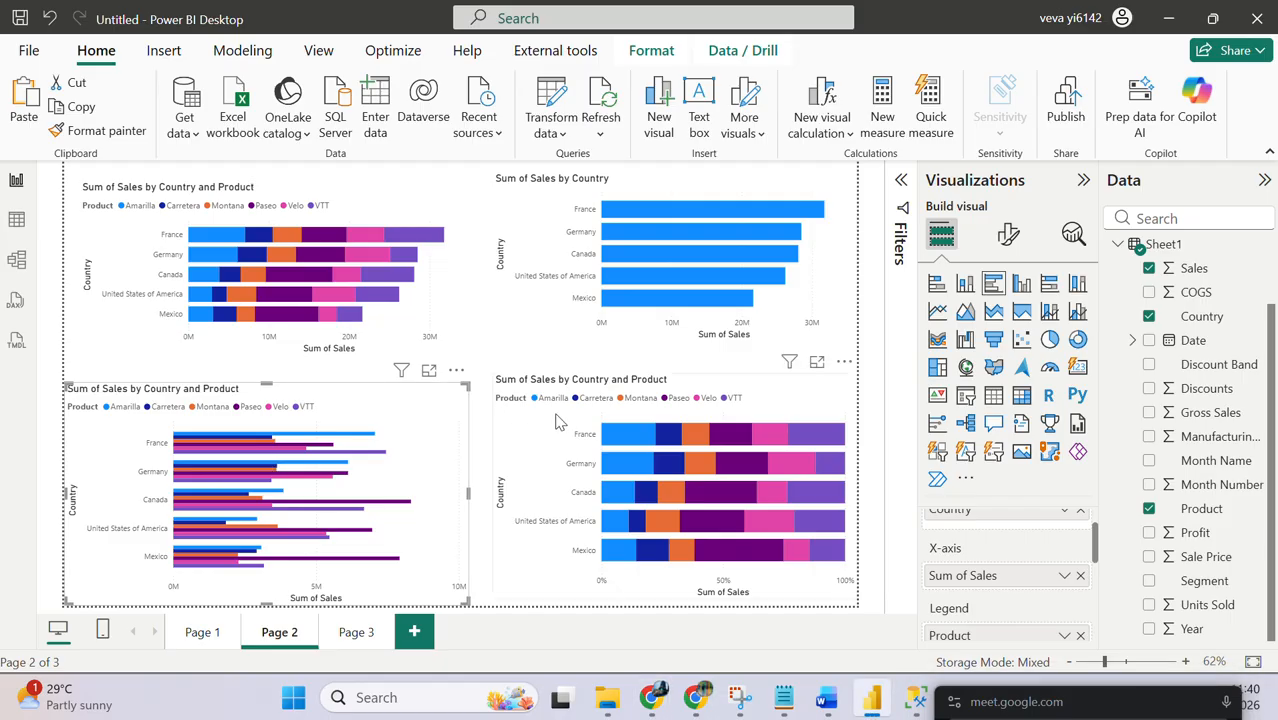
Step: Select the 100% stacked bar chart on Page 2 and inspect the tooltips of France's product segments, including Amarilla and VTT
click(556, 422)
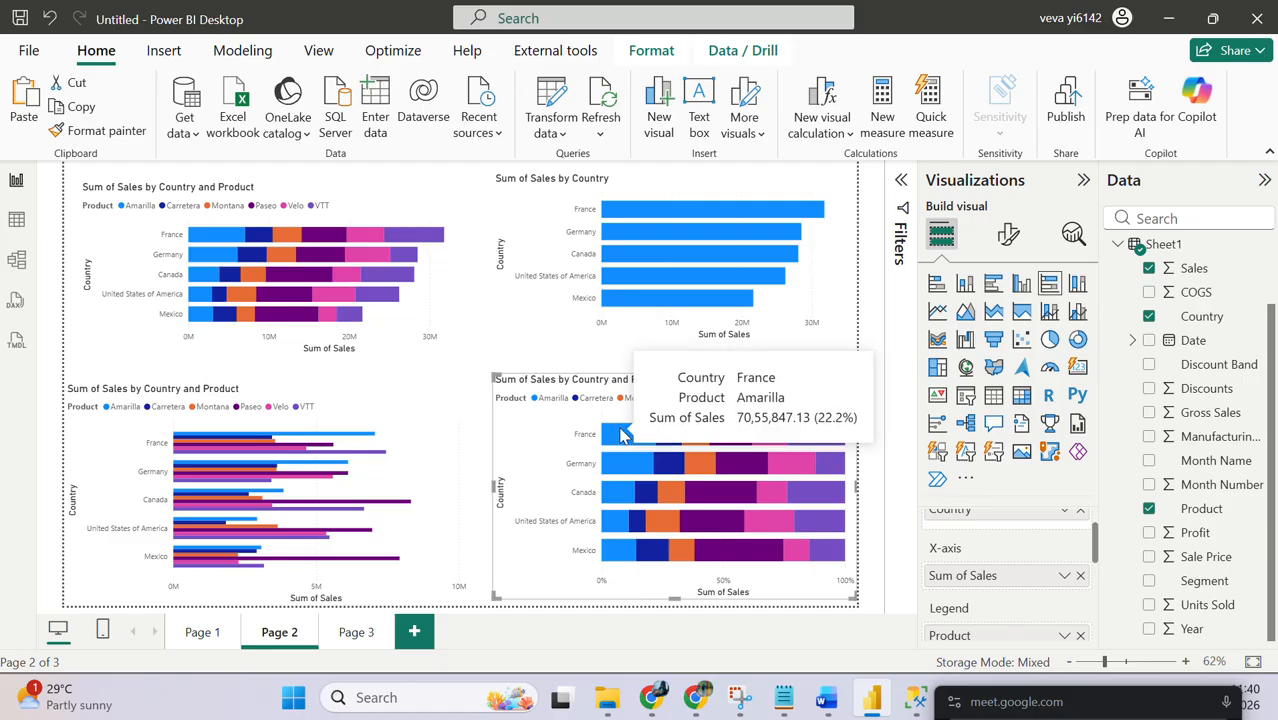
mouse_move(697, 432)
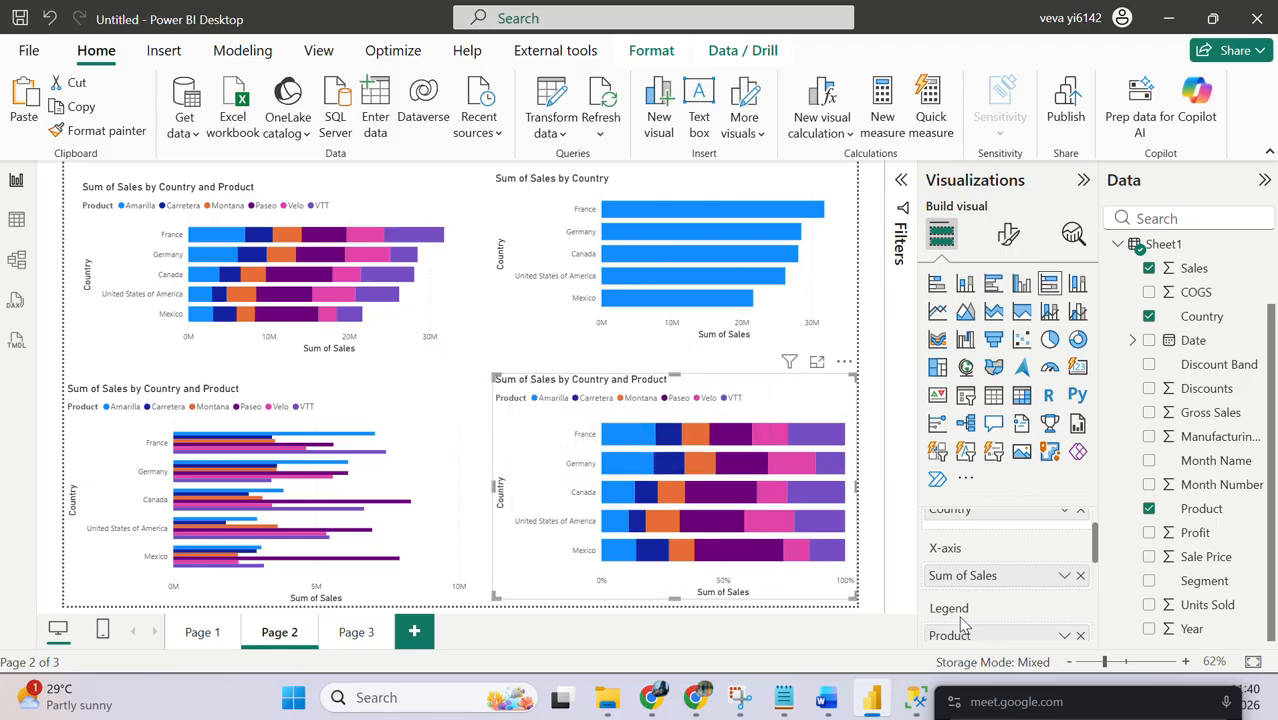
mouse_move(802, 434)
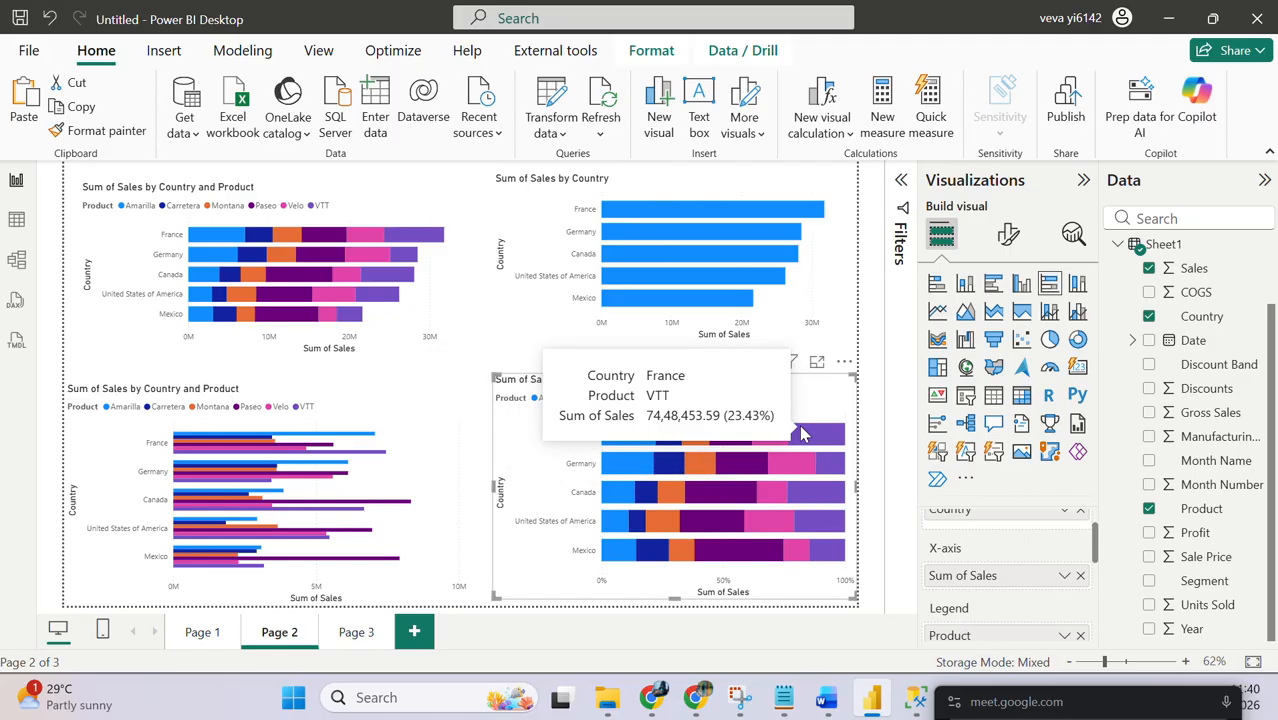